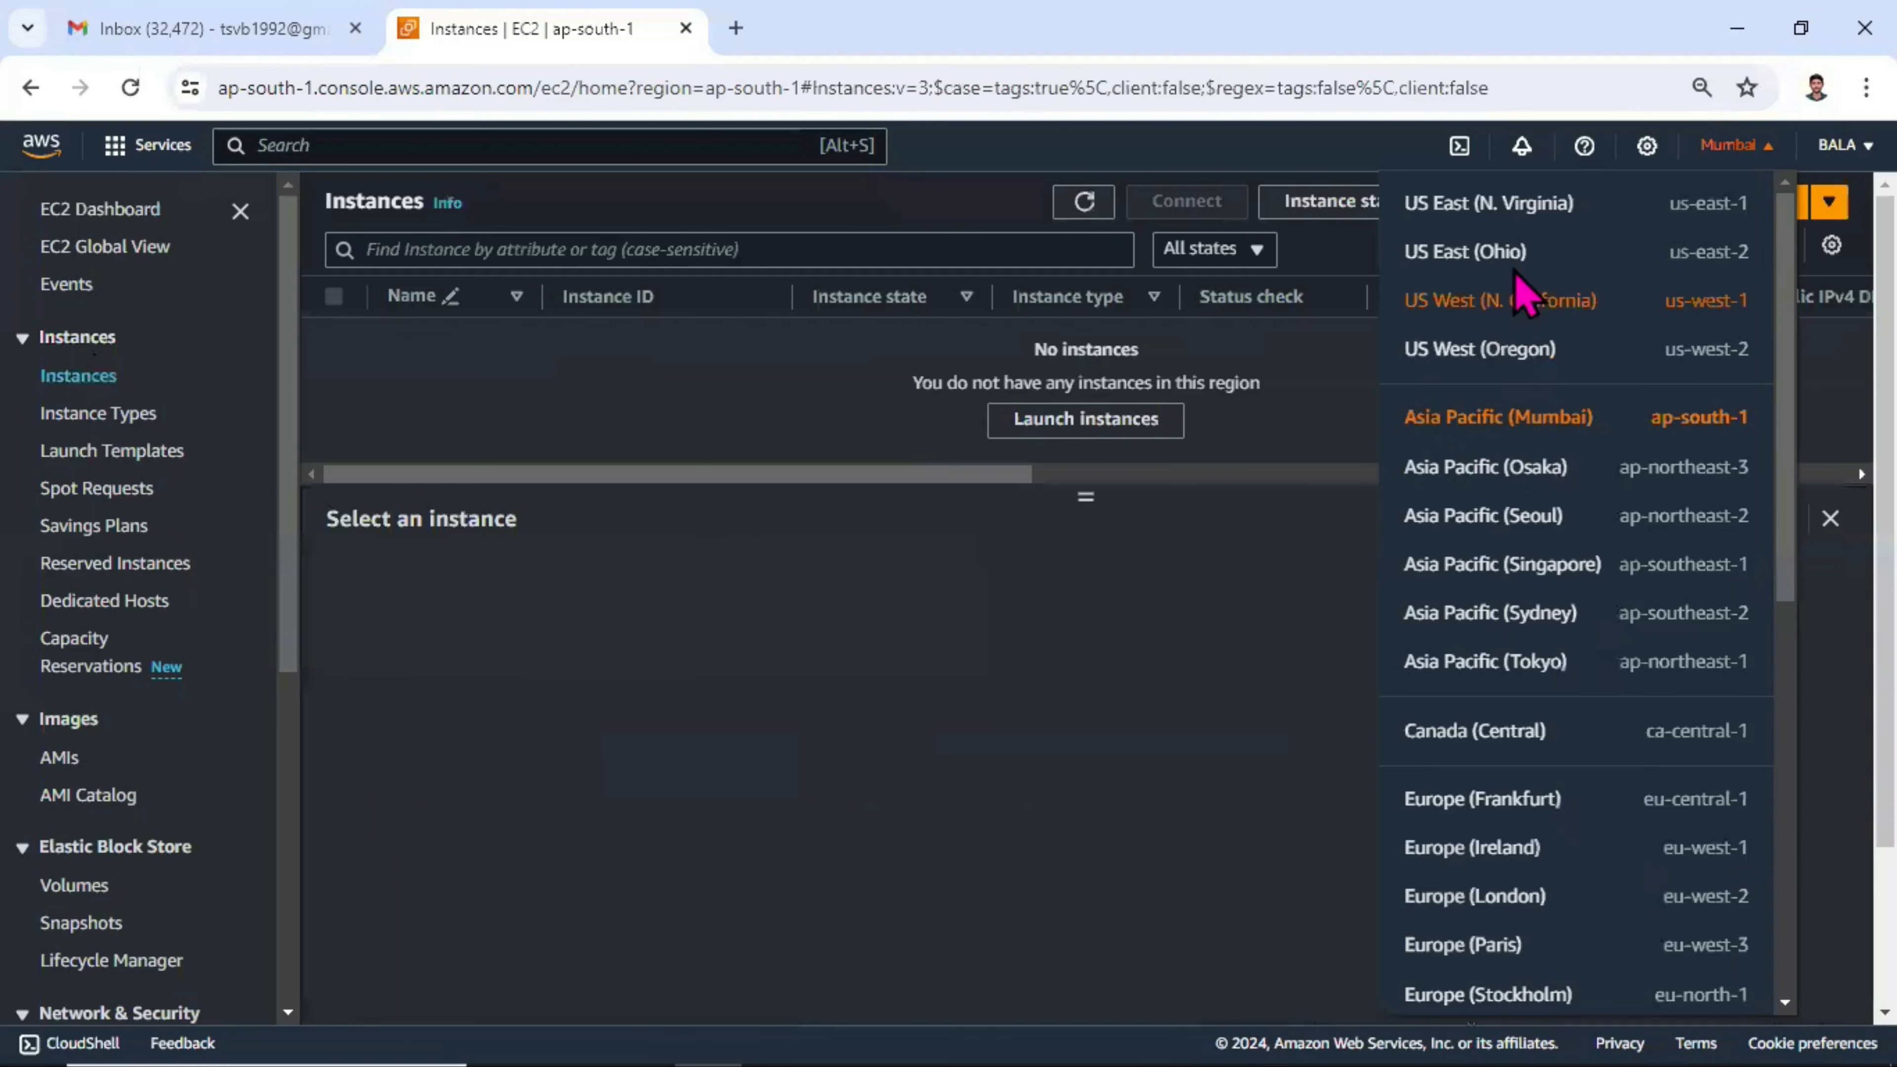
- Switch the console region to US East (N. Virginia) and open the listeners of the myalb load balancer
{"action": "left_click", "coordinate": [1514, 205]}
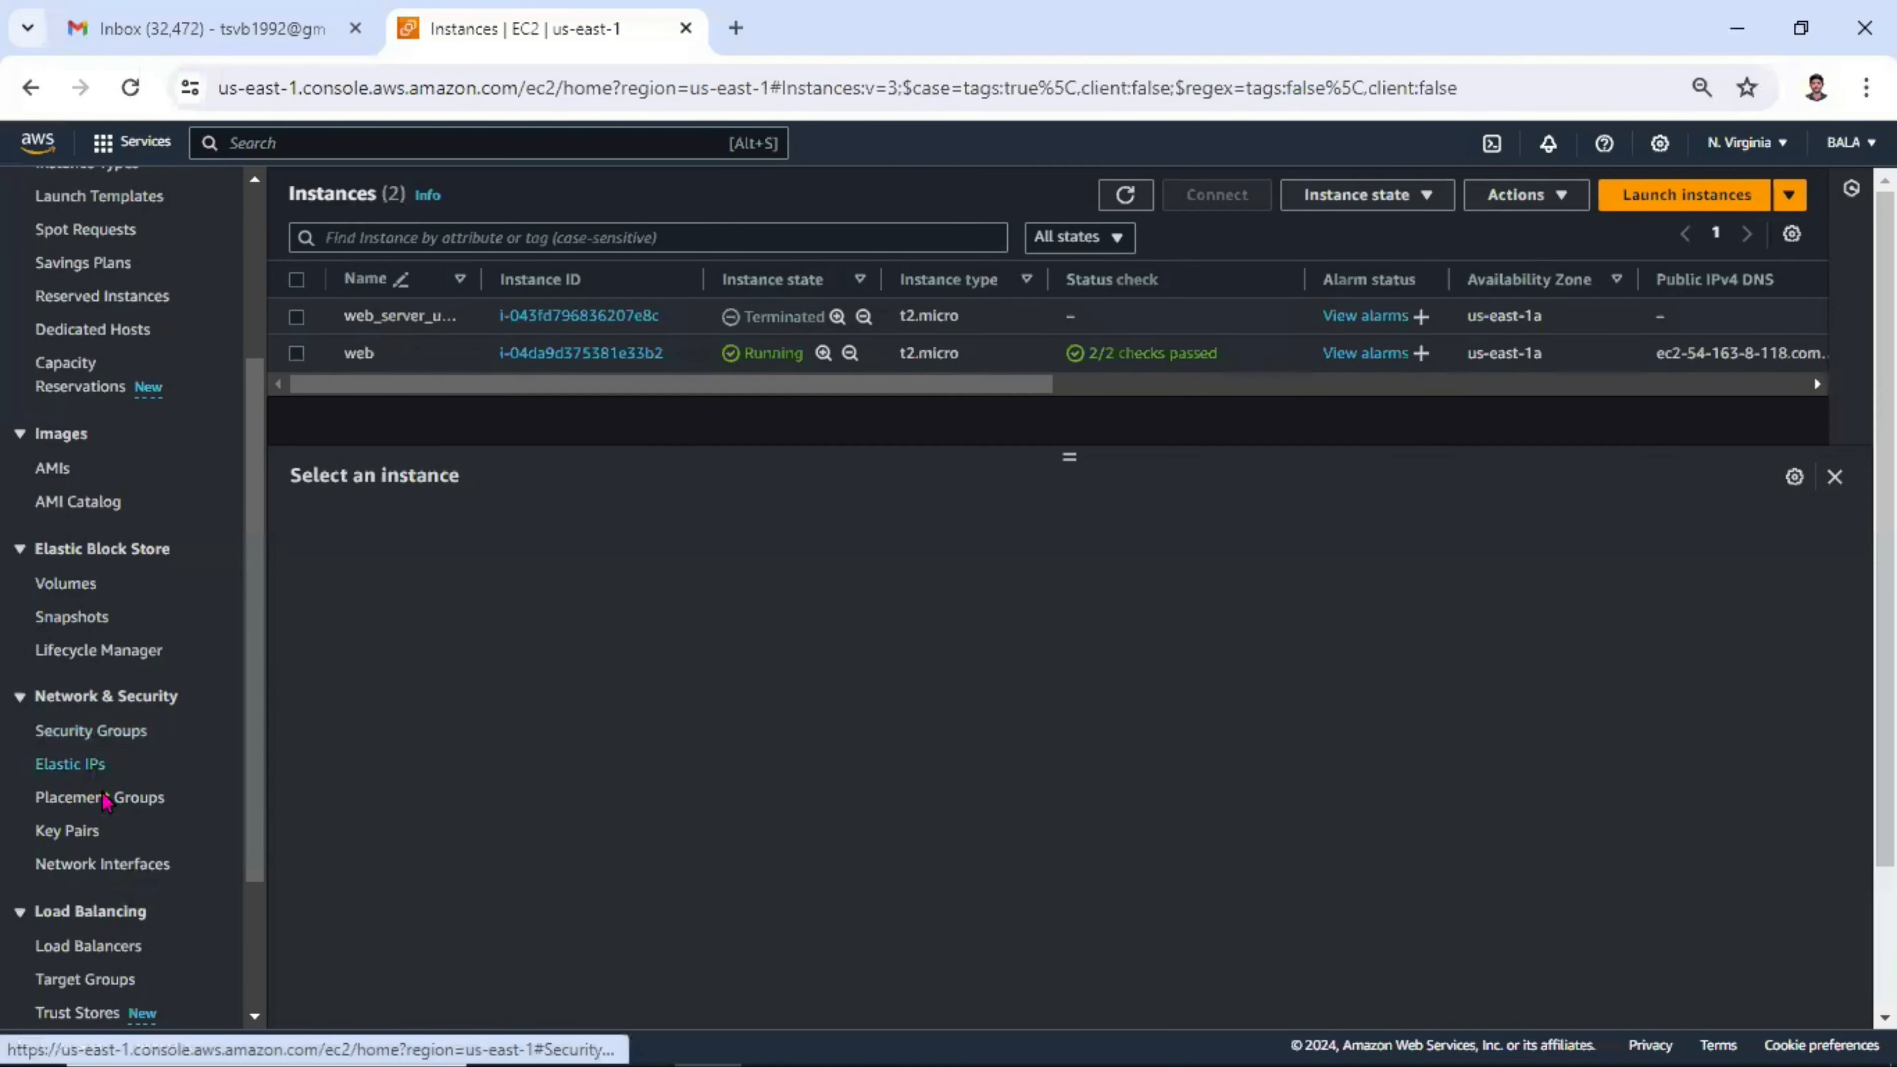
{"action": "left_click", "coordinate": [97, 809]}
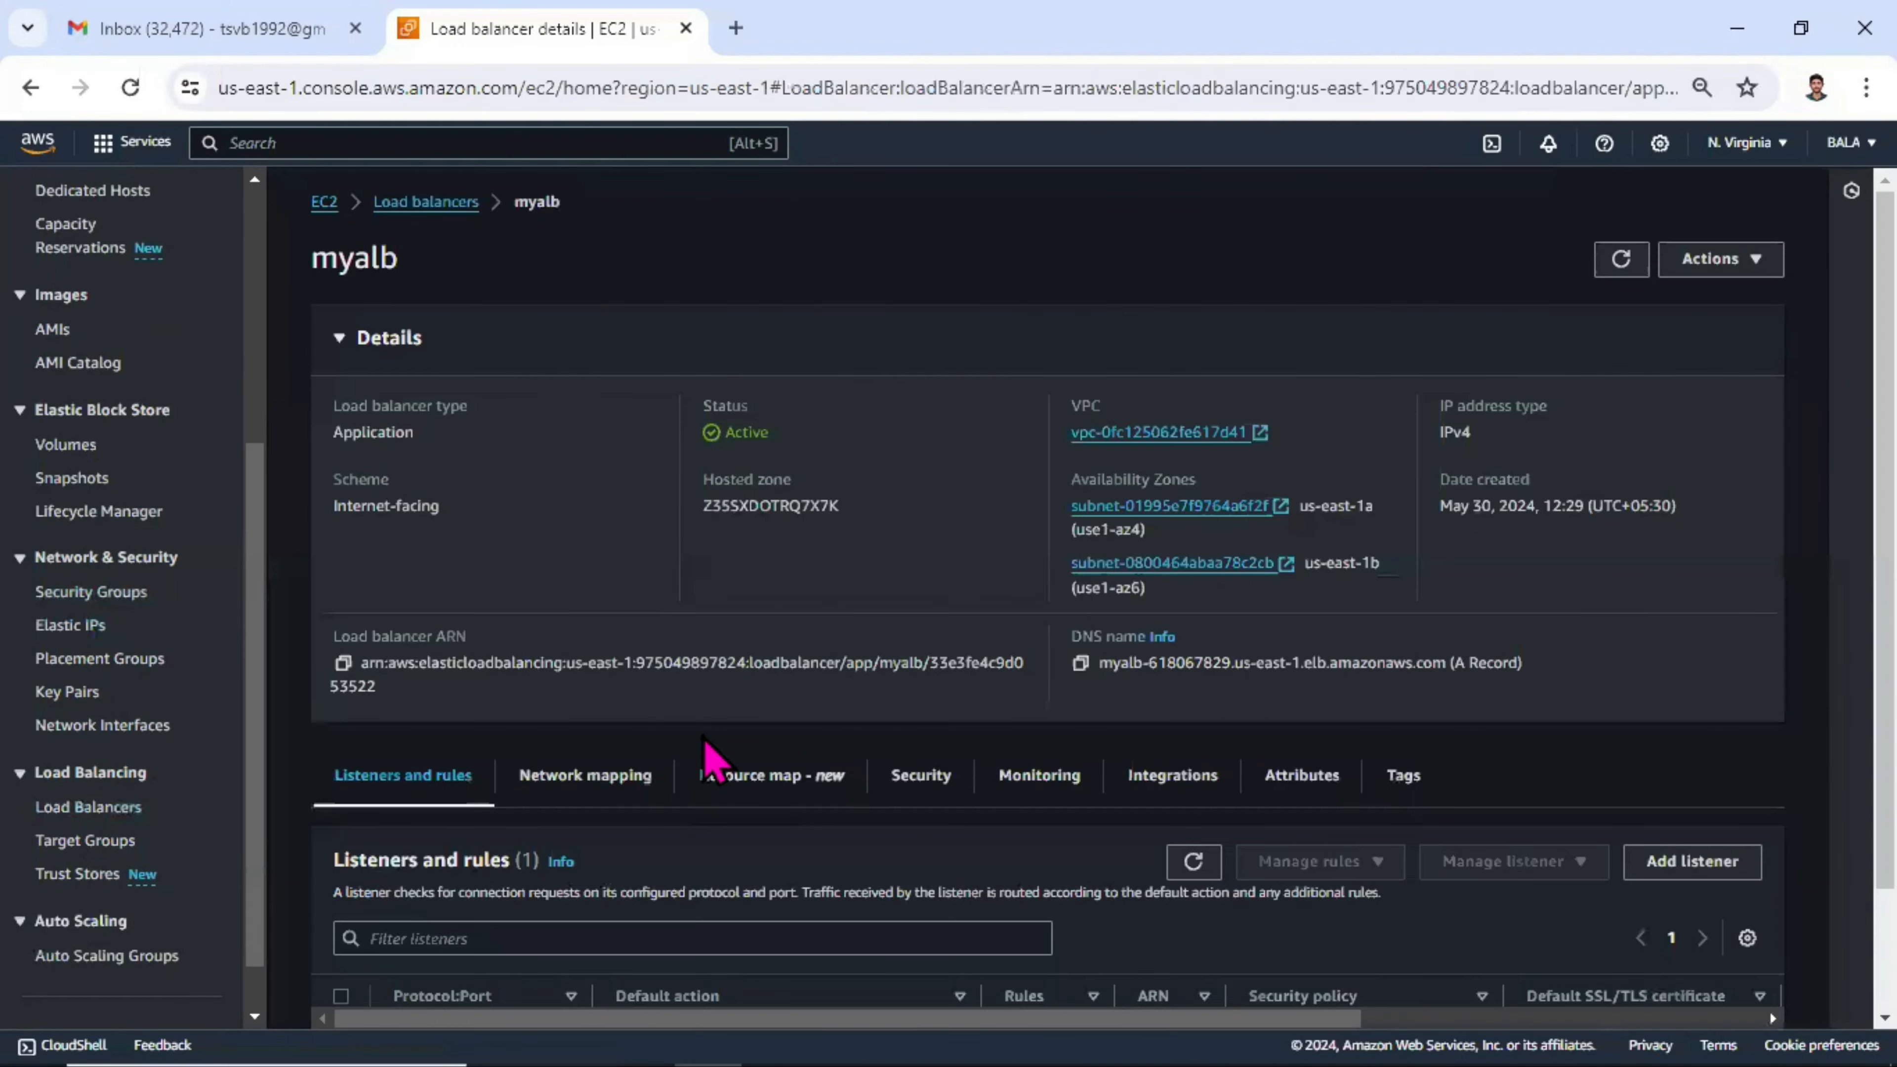
{"action": "scroll", "coordinate": [709, 758], "scroll_direction": "down", "scroll_amount": 2}
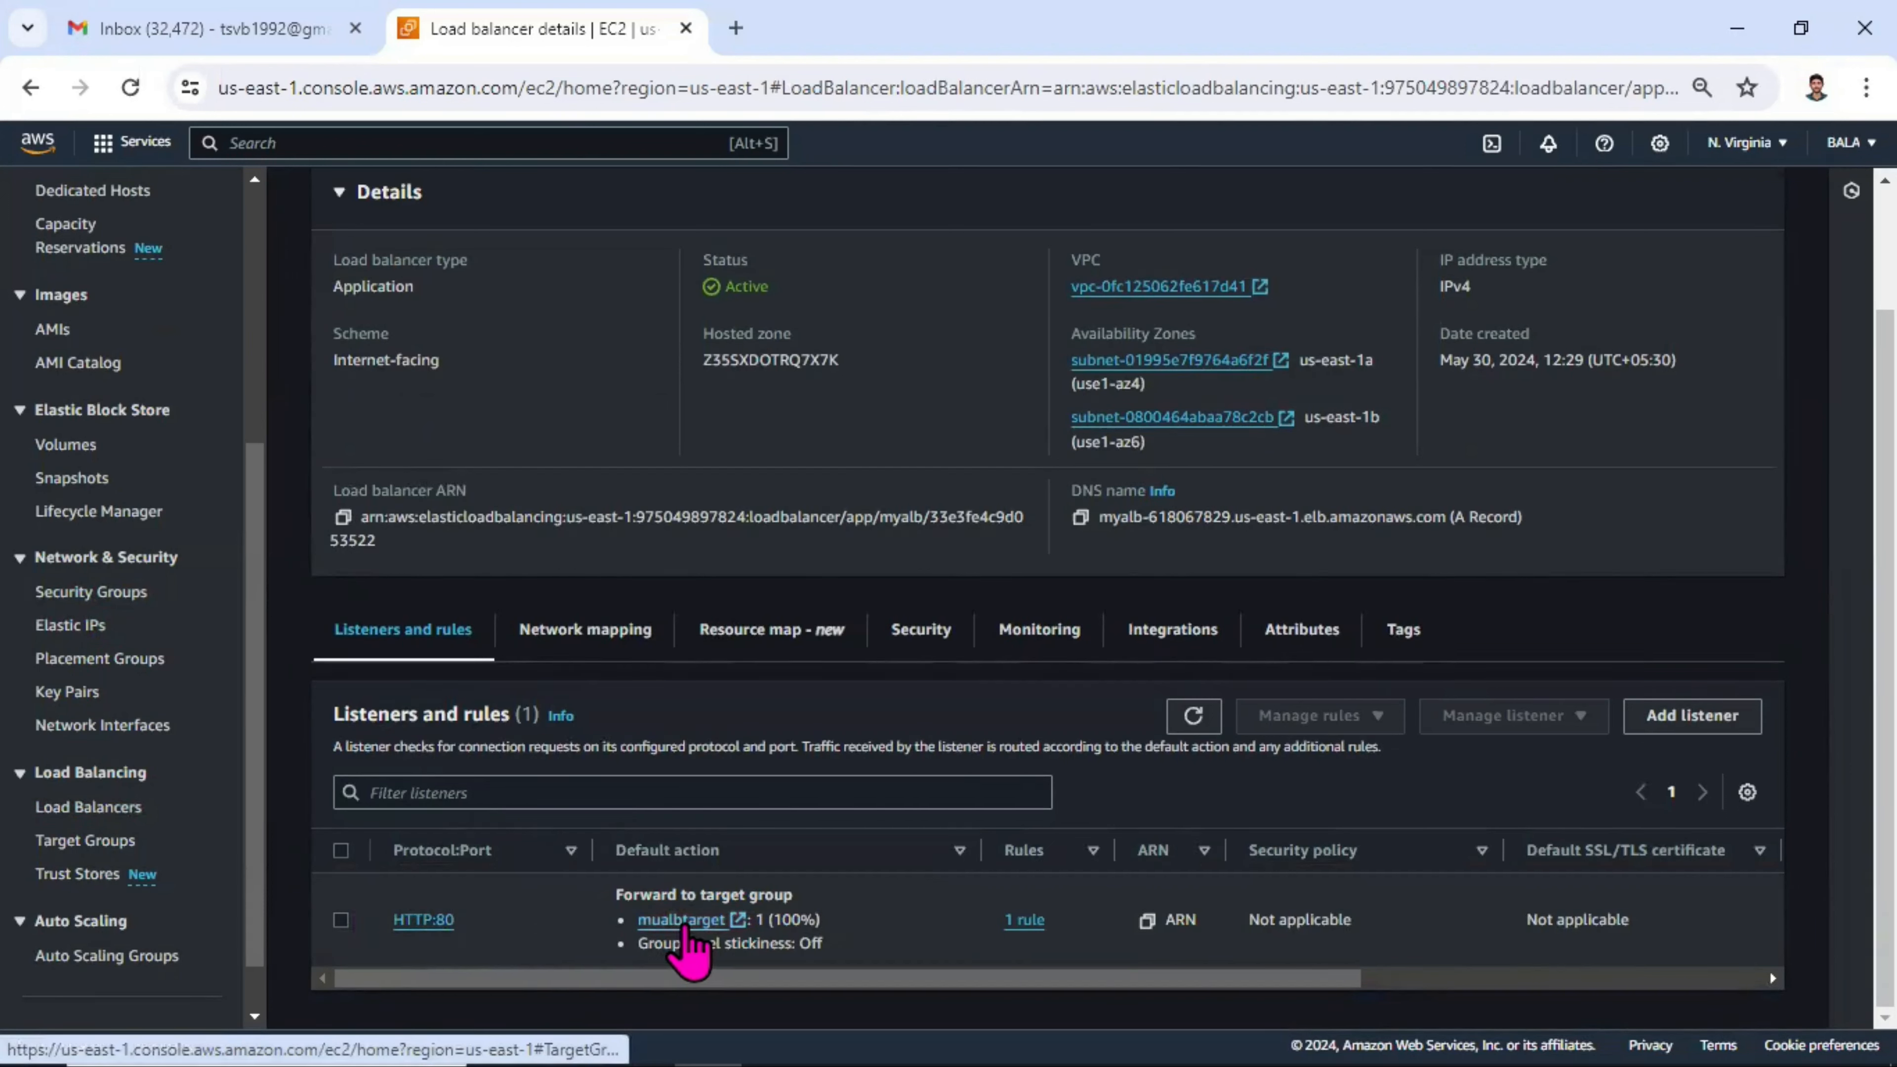
- Open the mualbtarget target group from the listener's default action, close the mail tab, and check the registered targets
{"action": "left_click", "coordinate": [685, 926]}
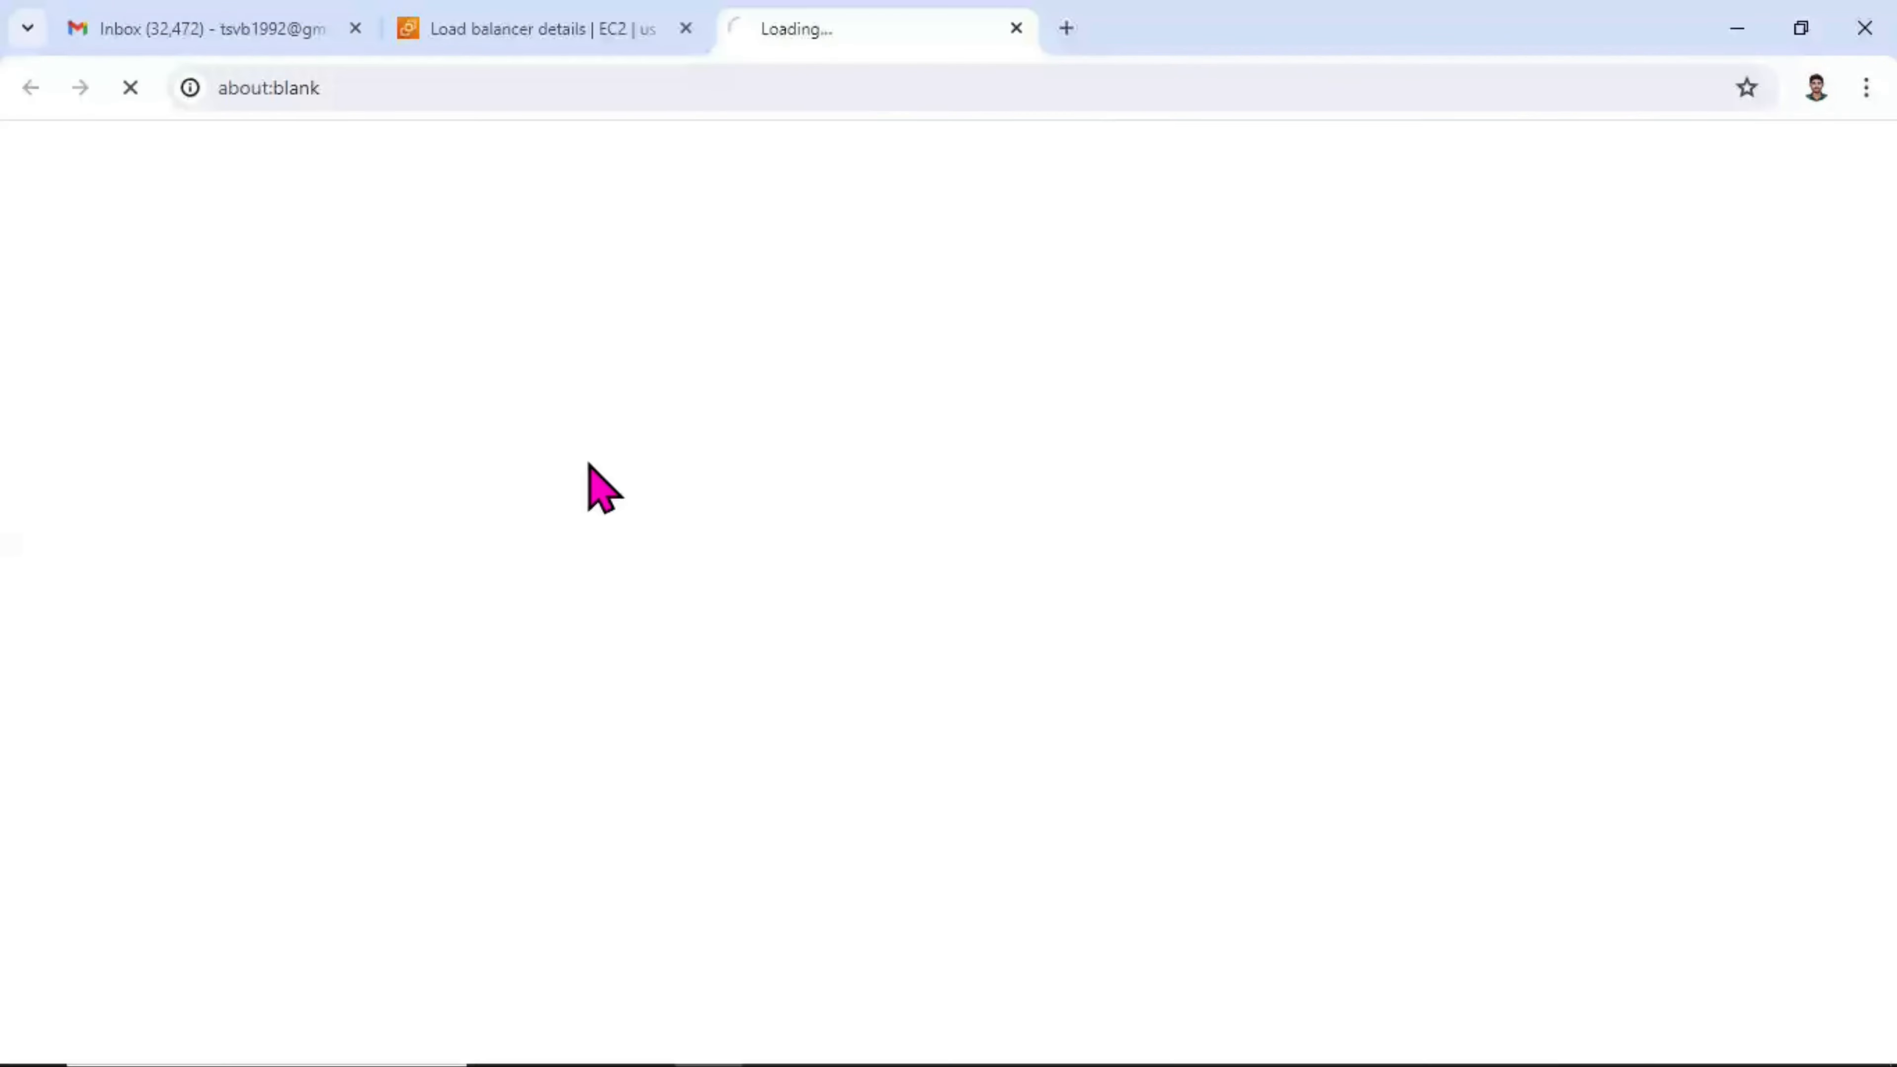
{"action": "left_click", "coordinate": [355, 27]}
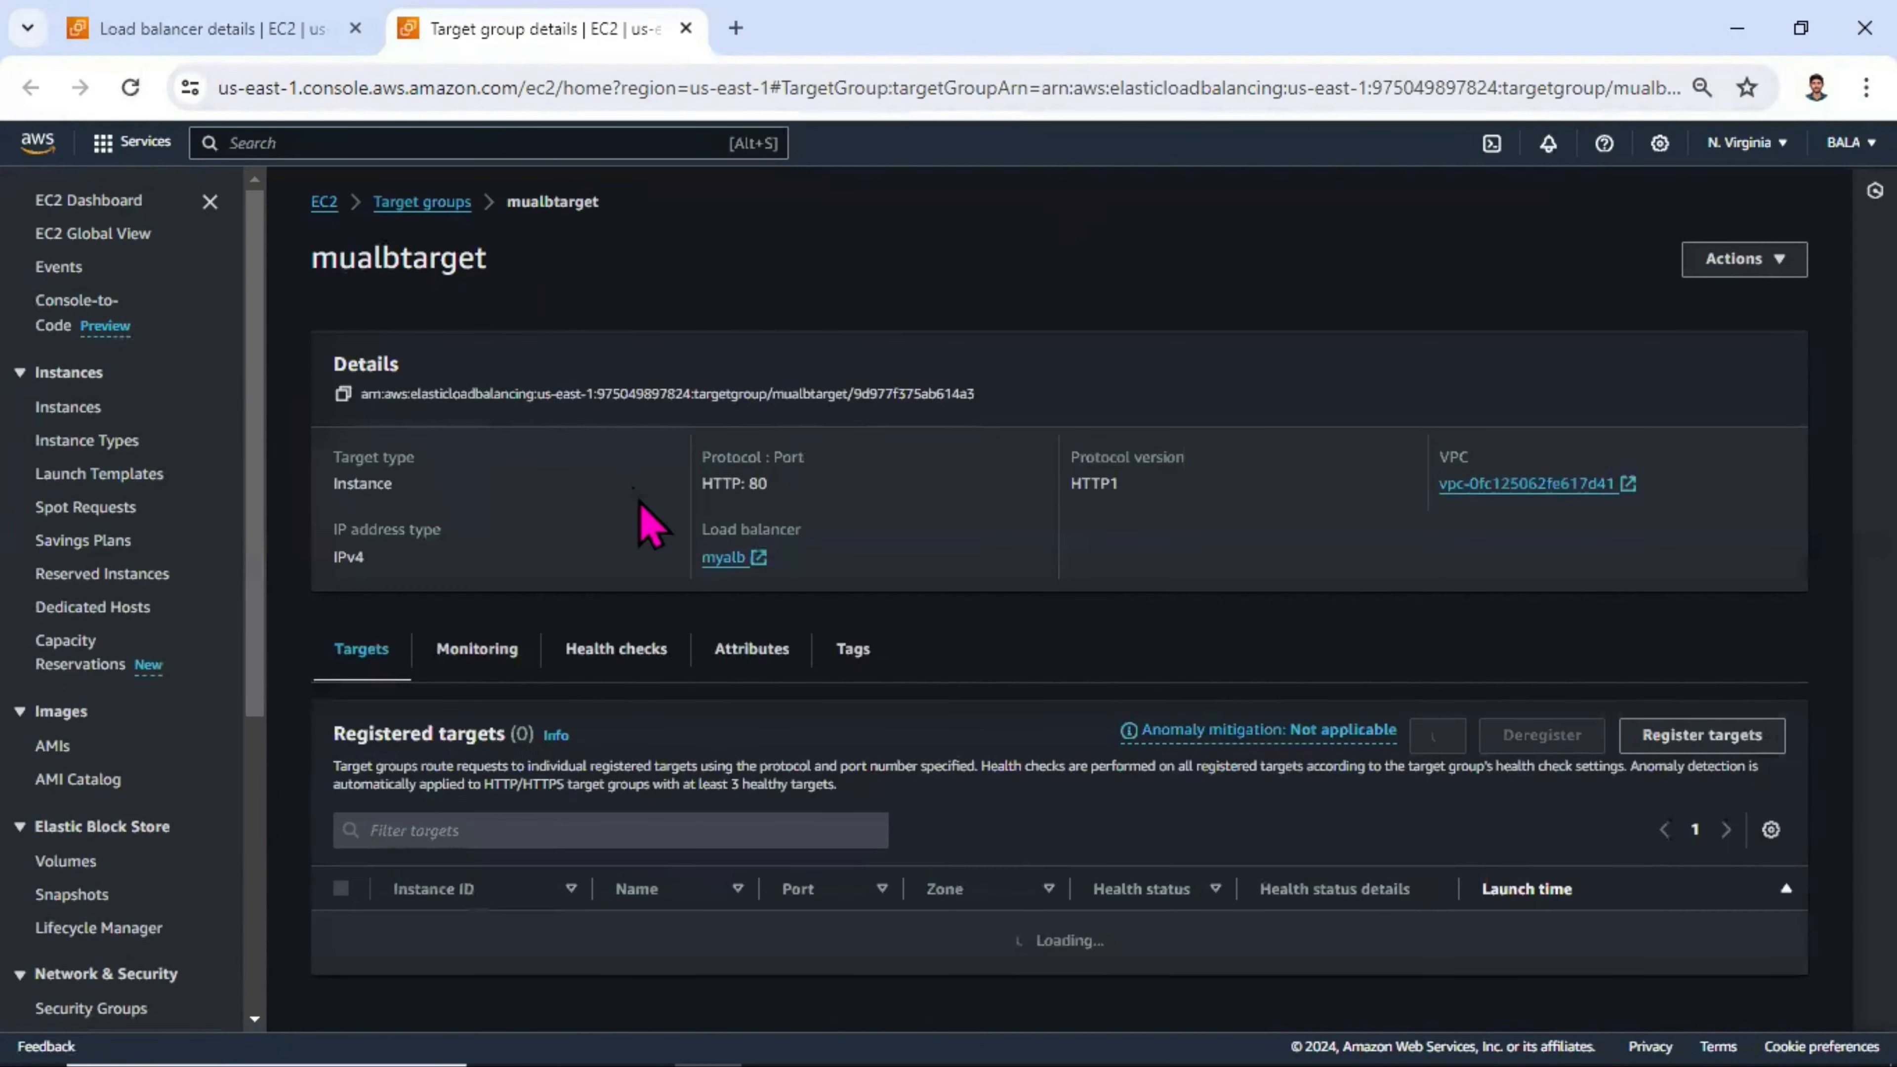
{"action": "scroll", "coordinate": [1017, 835], "scroll_direction": "down", "scroll_amount": 3}
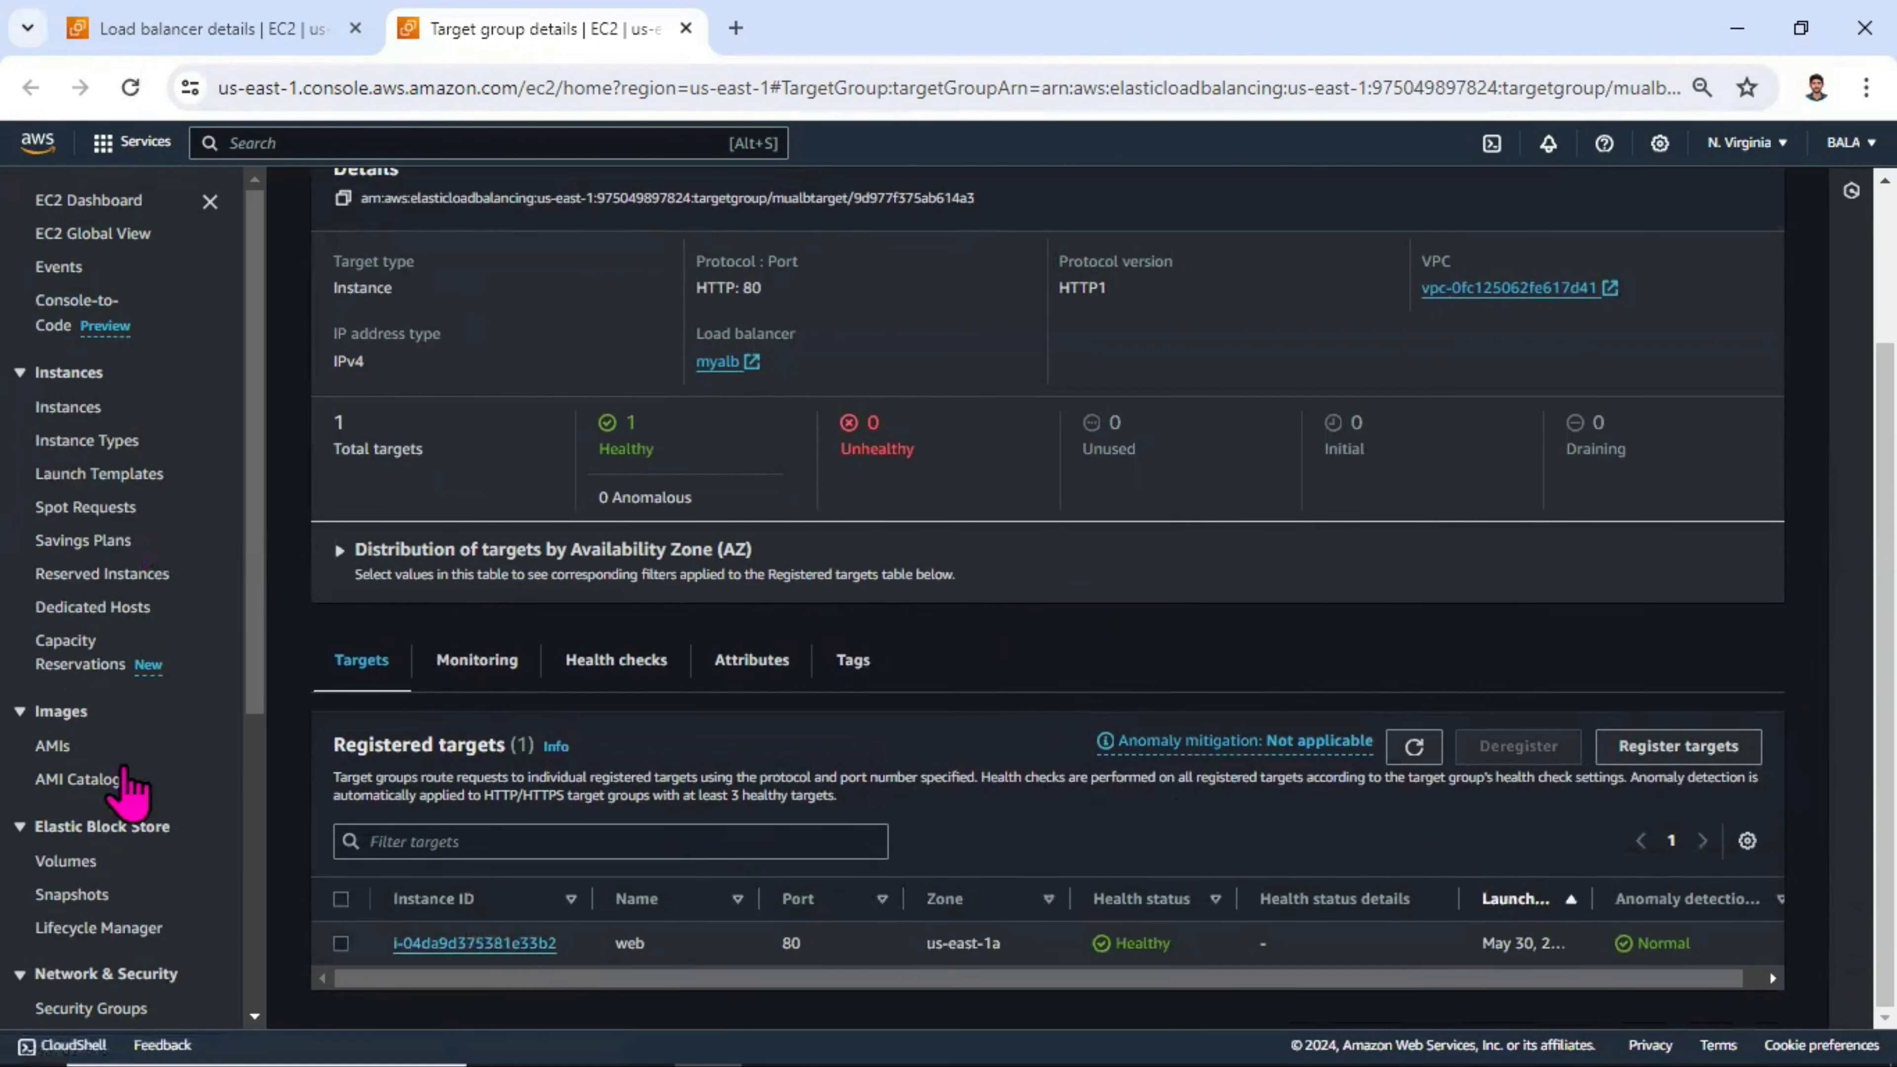
- Return to the myalb load balancer and view its resource map with resource details shown
{"action": "scroll", "coordinate": [161, 859], "scroll_direction": "down", "scroll_amount": 6}
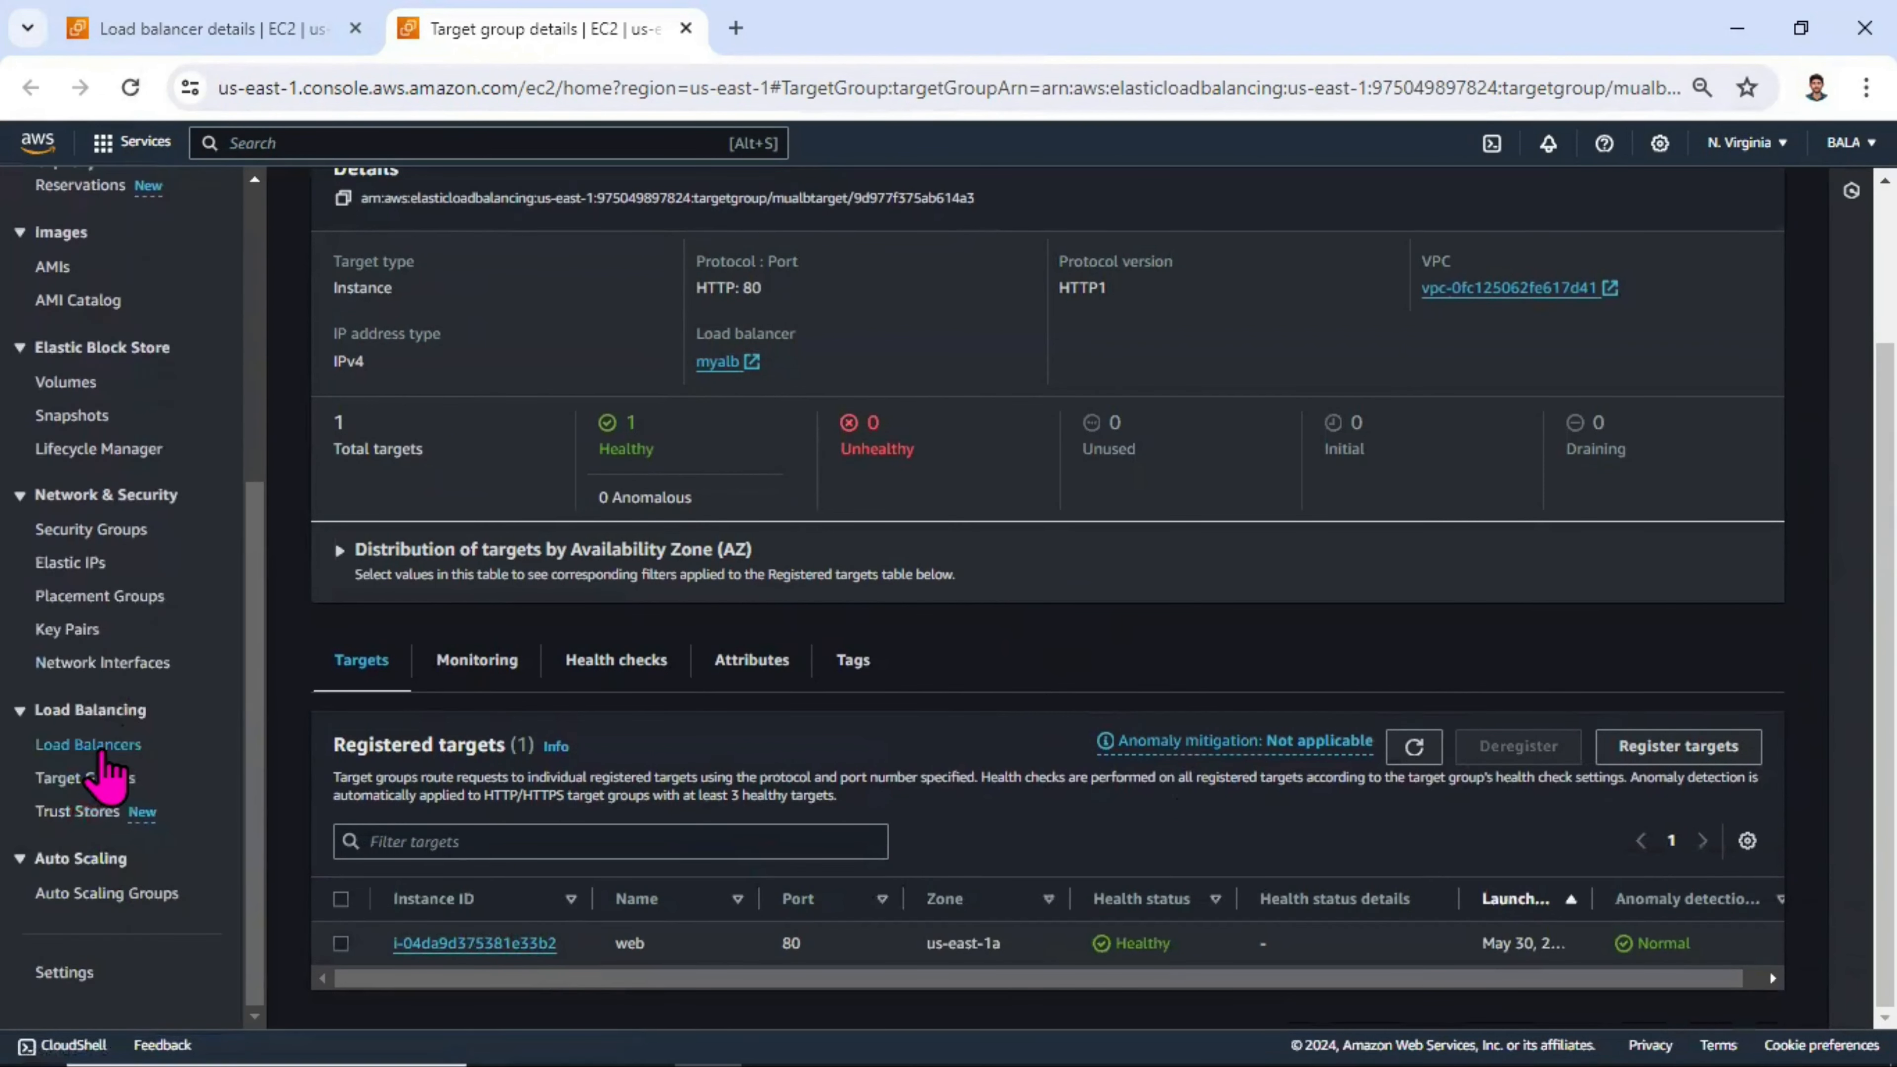
{"action": "left_click", "coordinate": [102, 747]}
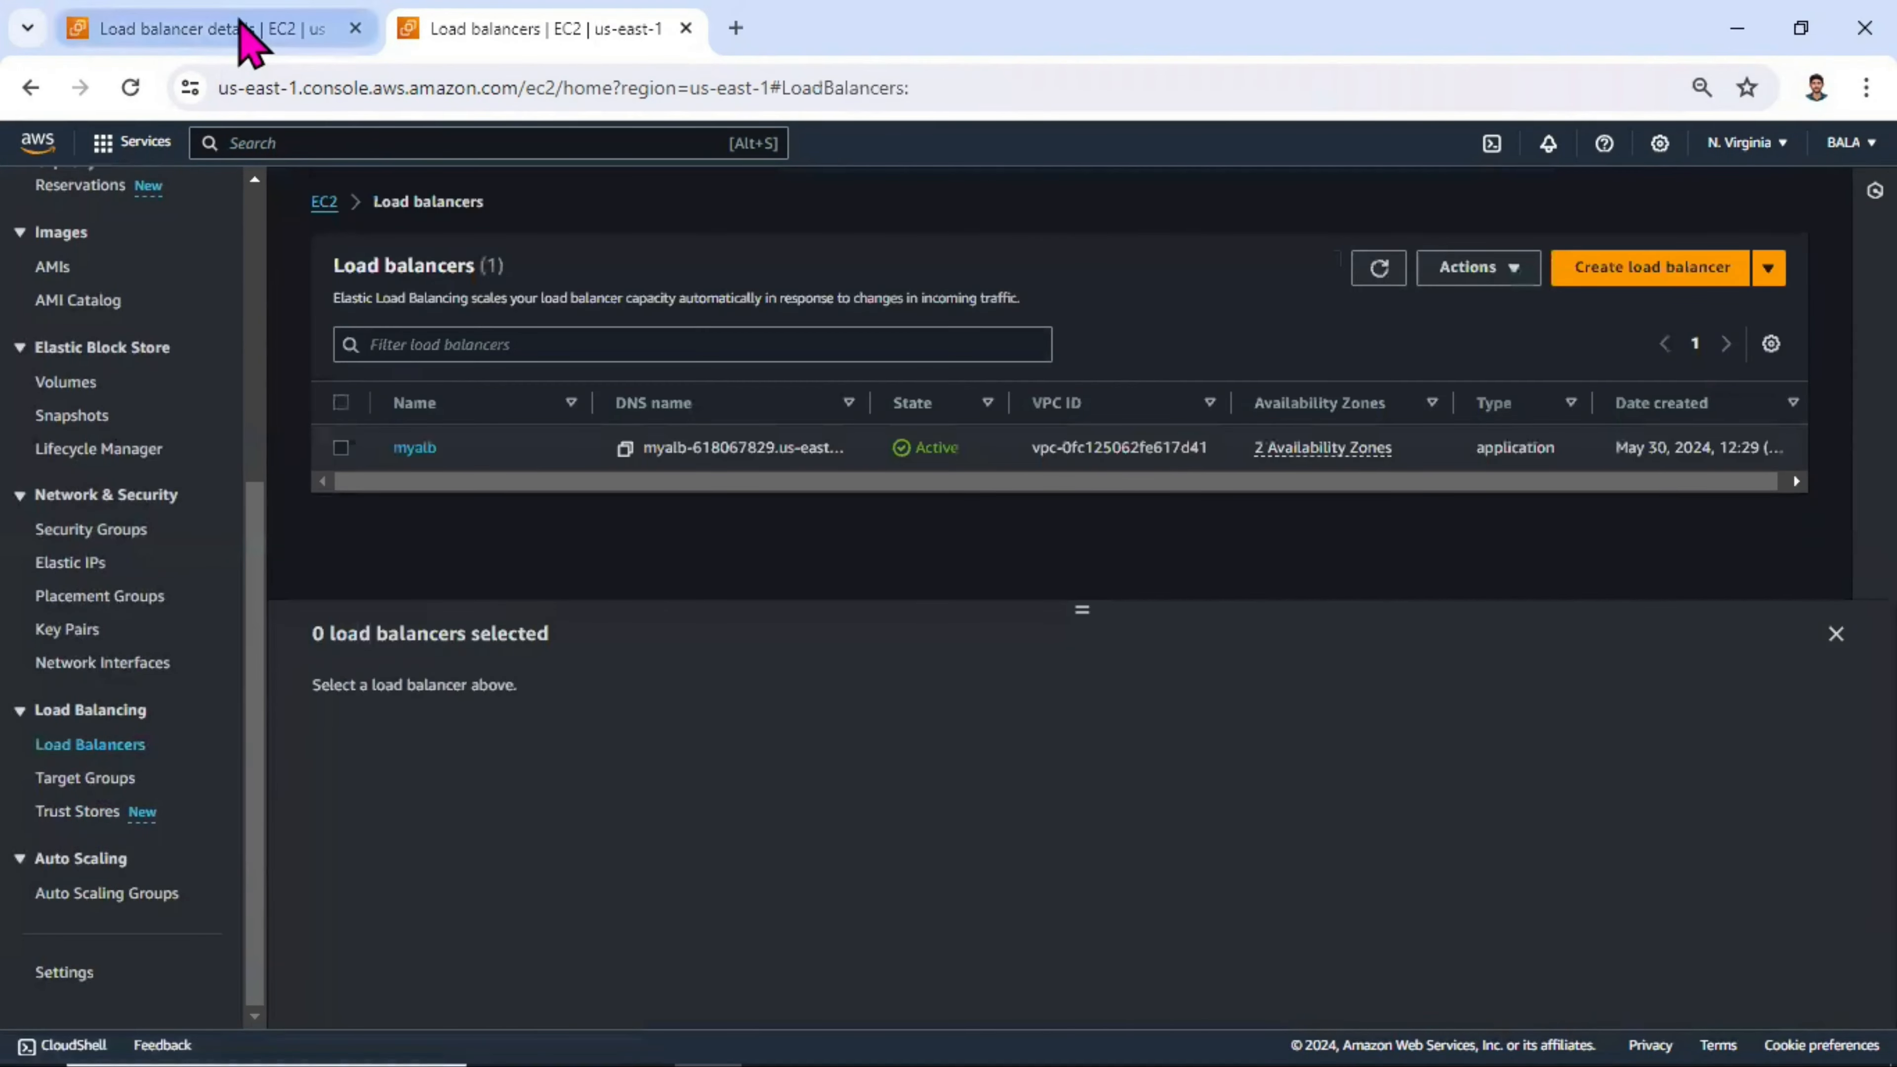
{"action": "left_click", "coordinate": [407, 450]}
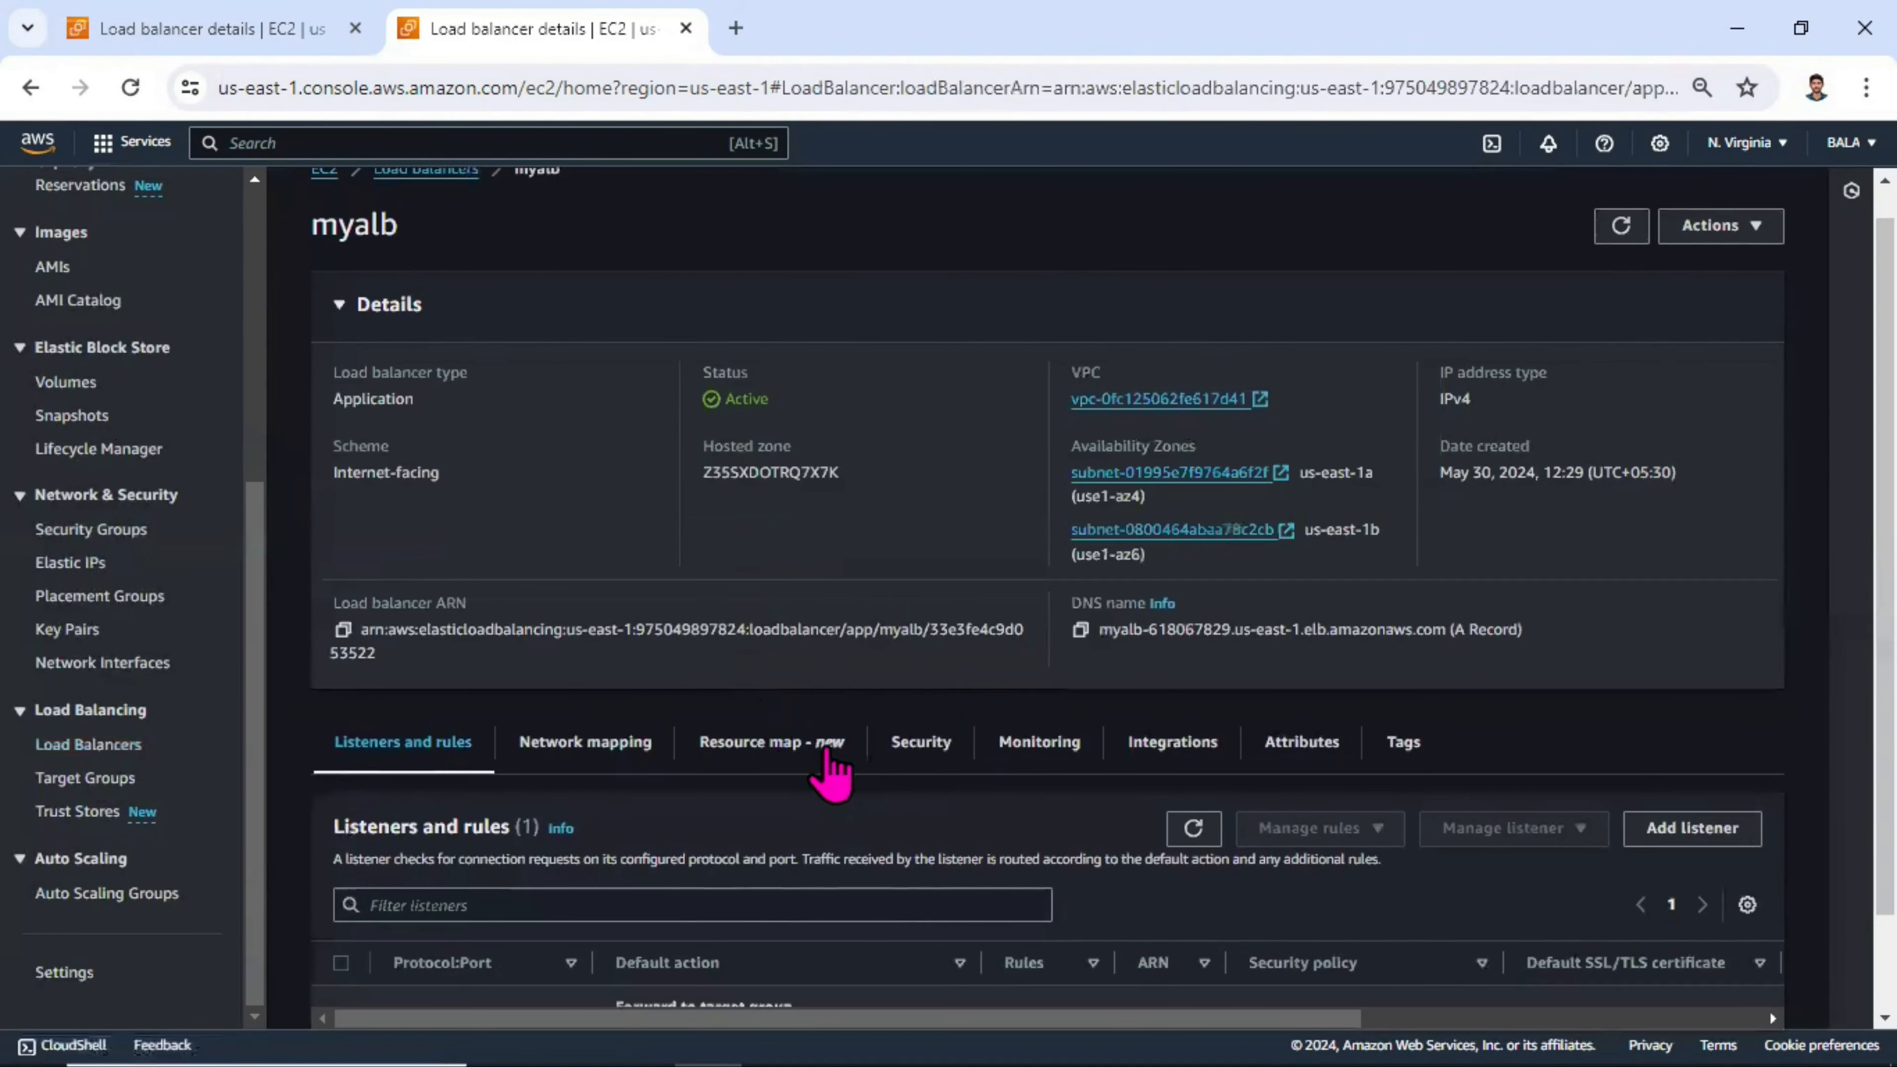
{"action": "left_click", "coordinate": [829, 750]}
{"action": "scroll", "coordinate": [754, 945], "scroll_direction": "down", "scroll_amount": 1}
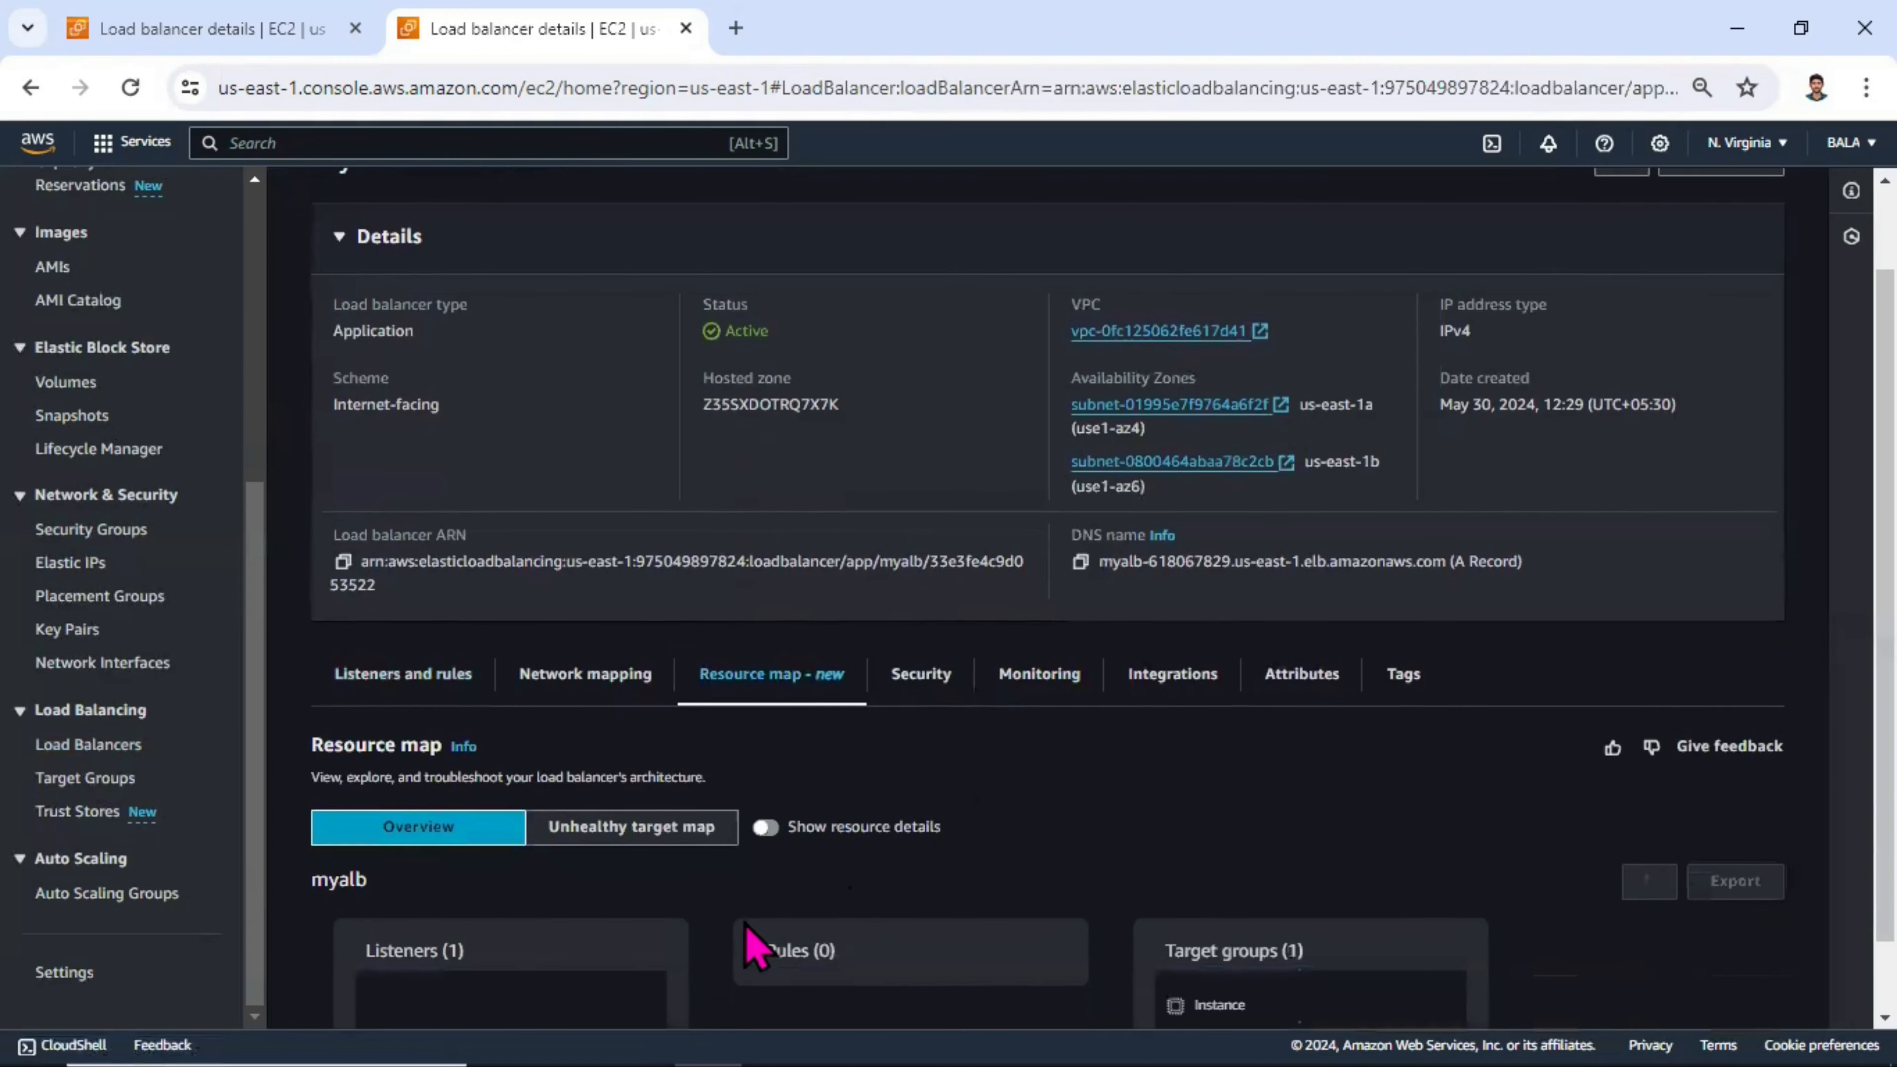
{"action": "left_click", "coordinate": [876, 825]}
{"action": "scroll", "coordinate": [673, 837], "scroll_direction": "down", "scroll_amount": 2}
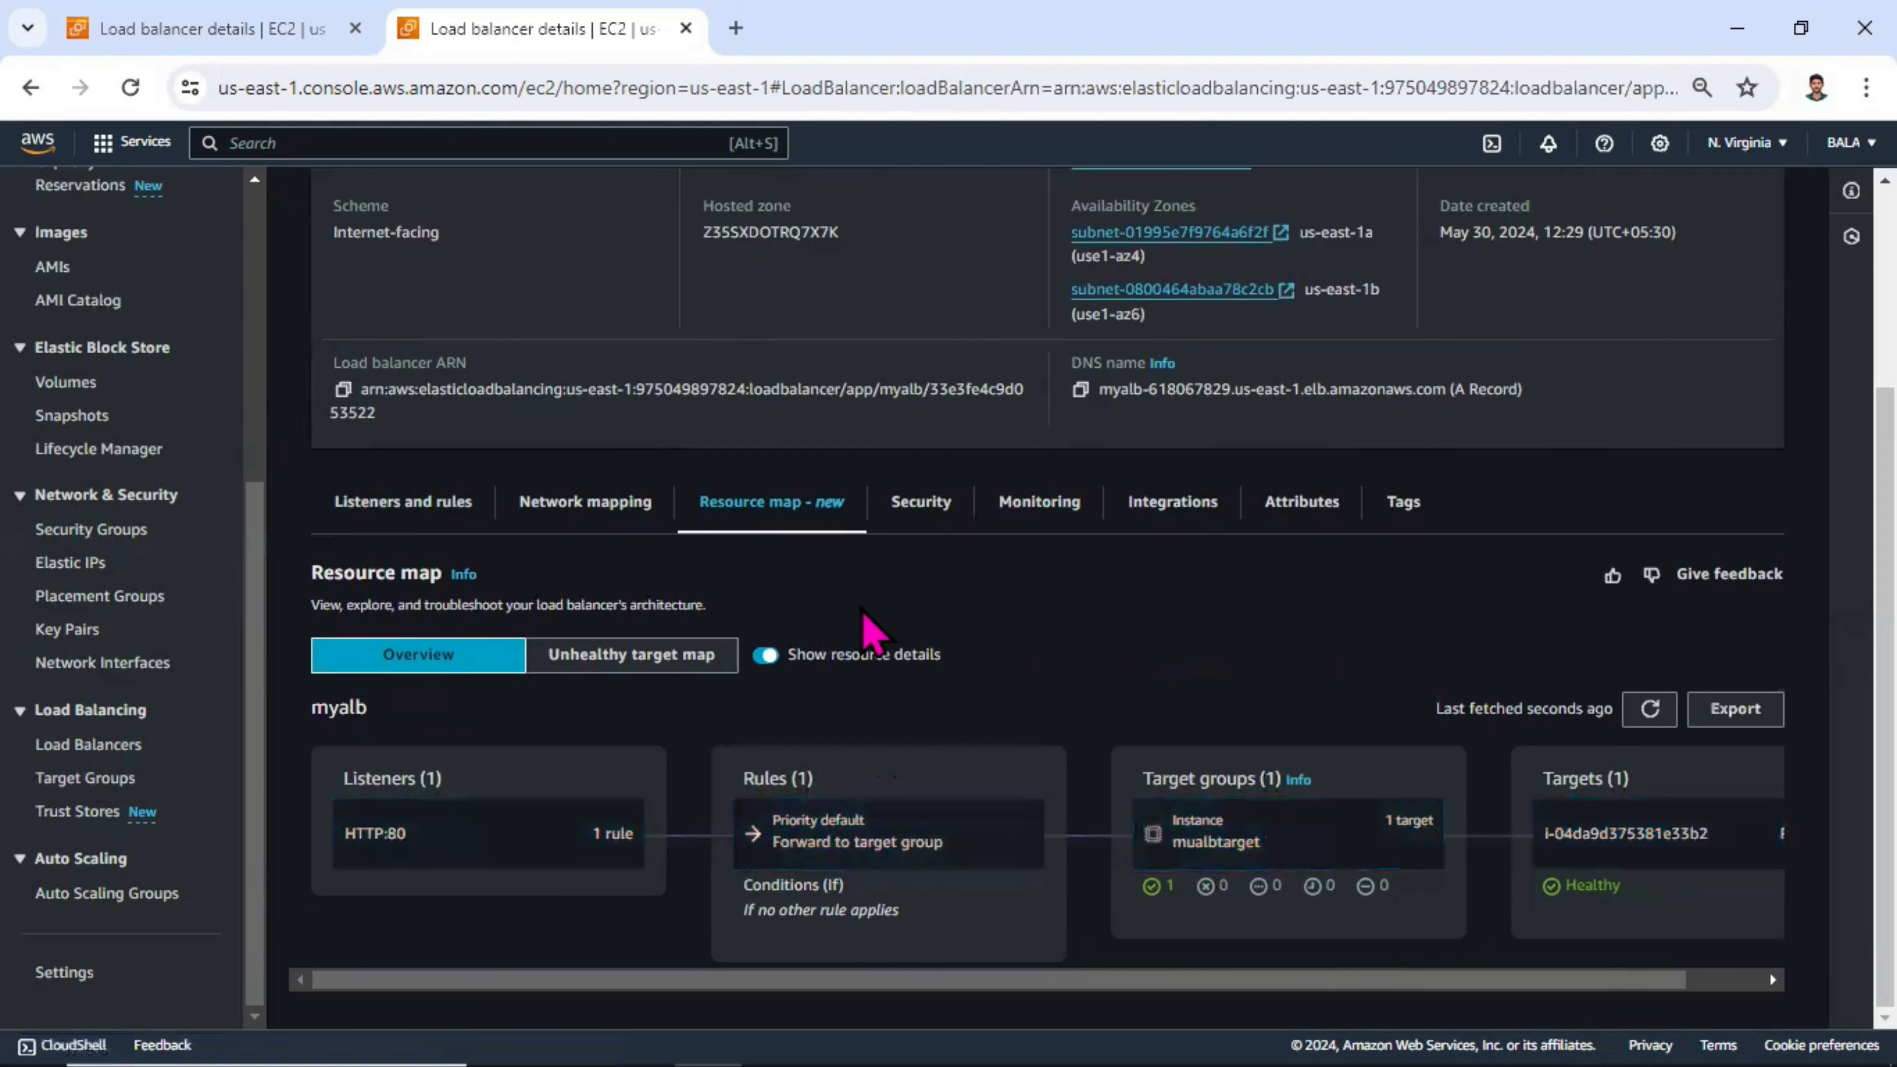
{"action": "scroll", "coordinate": [804, 648], "scroll_direction": "up", "scroll_amount": 3}
{"action": "left_click", "coordinate": [1081, 660]}
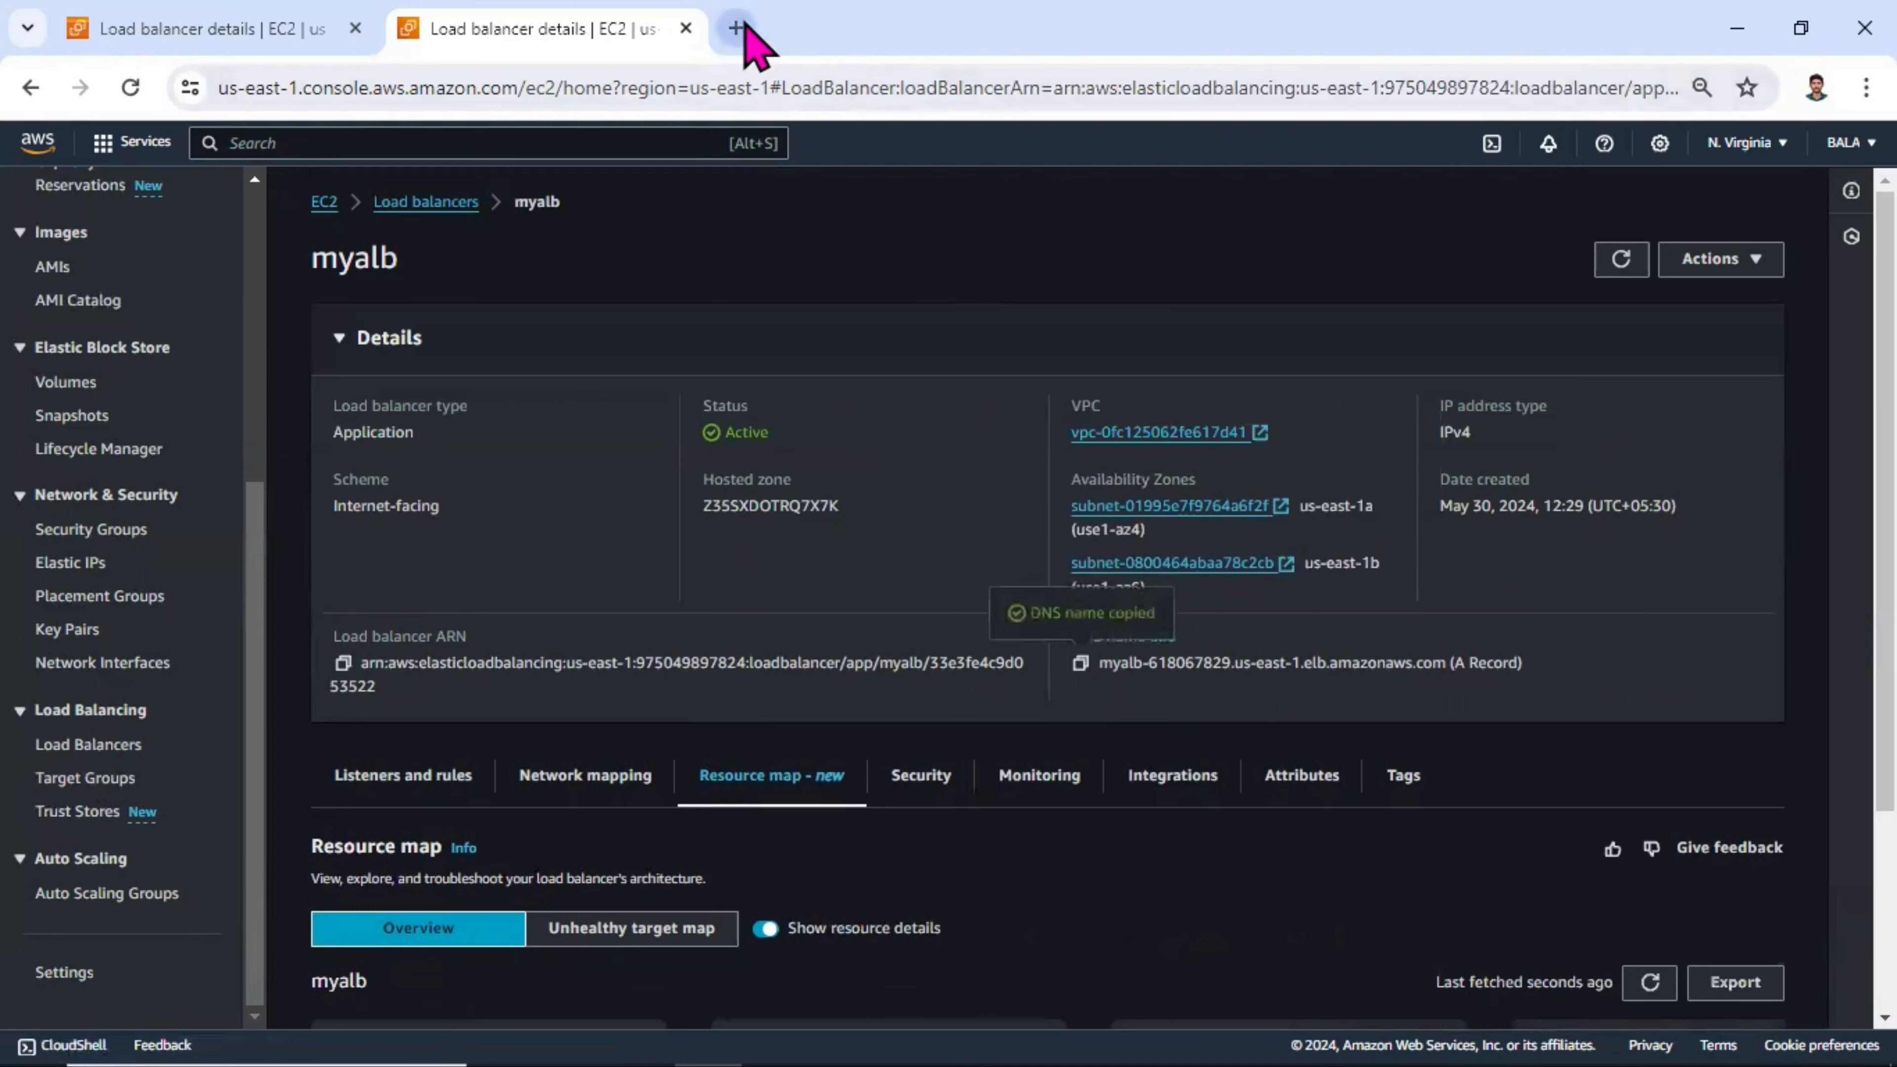
{"action": "left_click", "coordinate": [738, 30]}
{"action": "type", "text": "http://"}
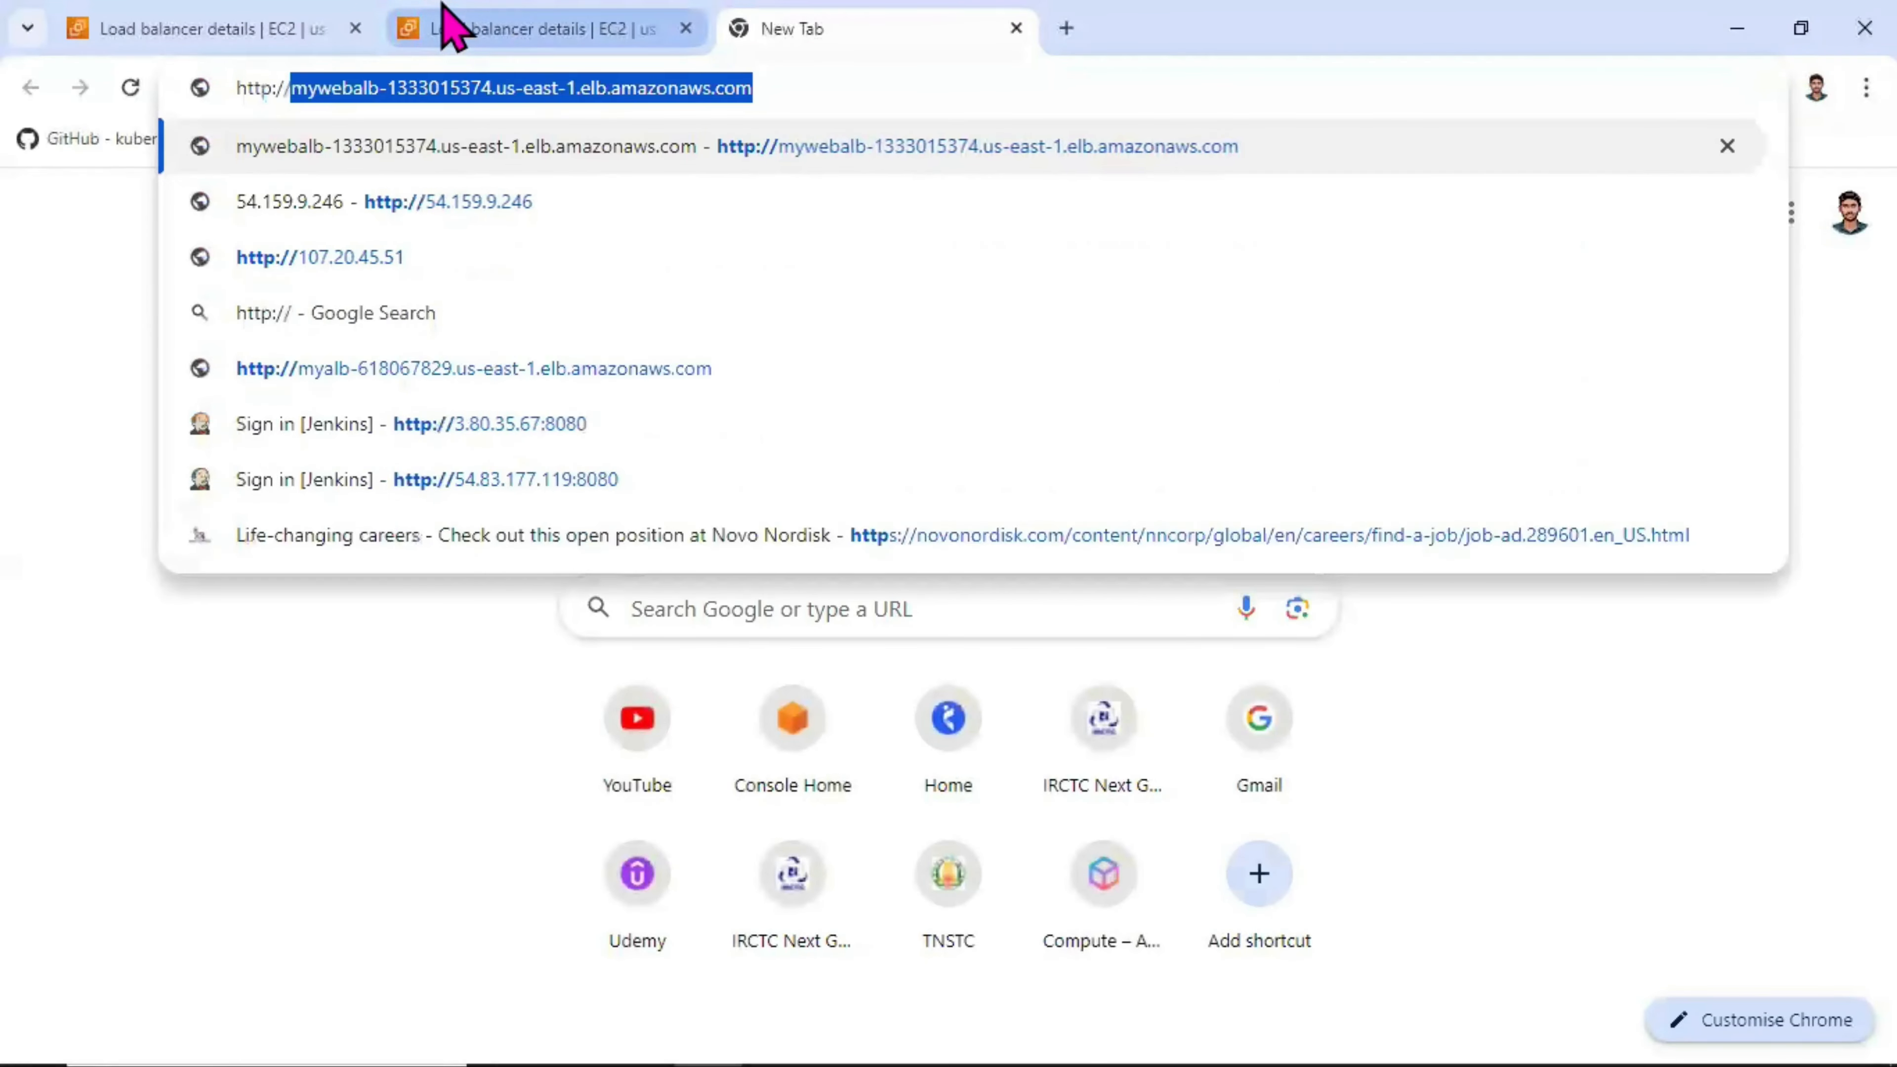
{"action": "key", "text": "ctrl+v"}
{"action": "key", "text": "Return"}
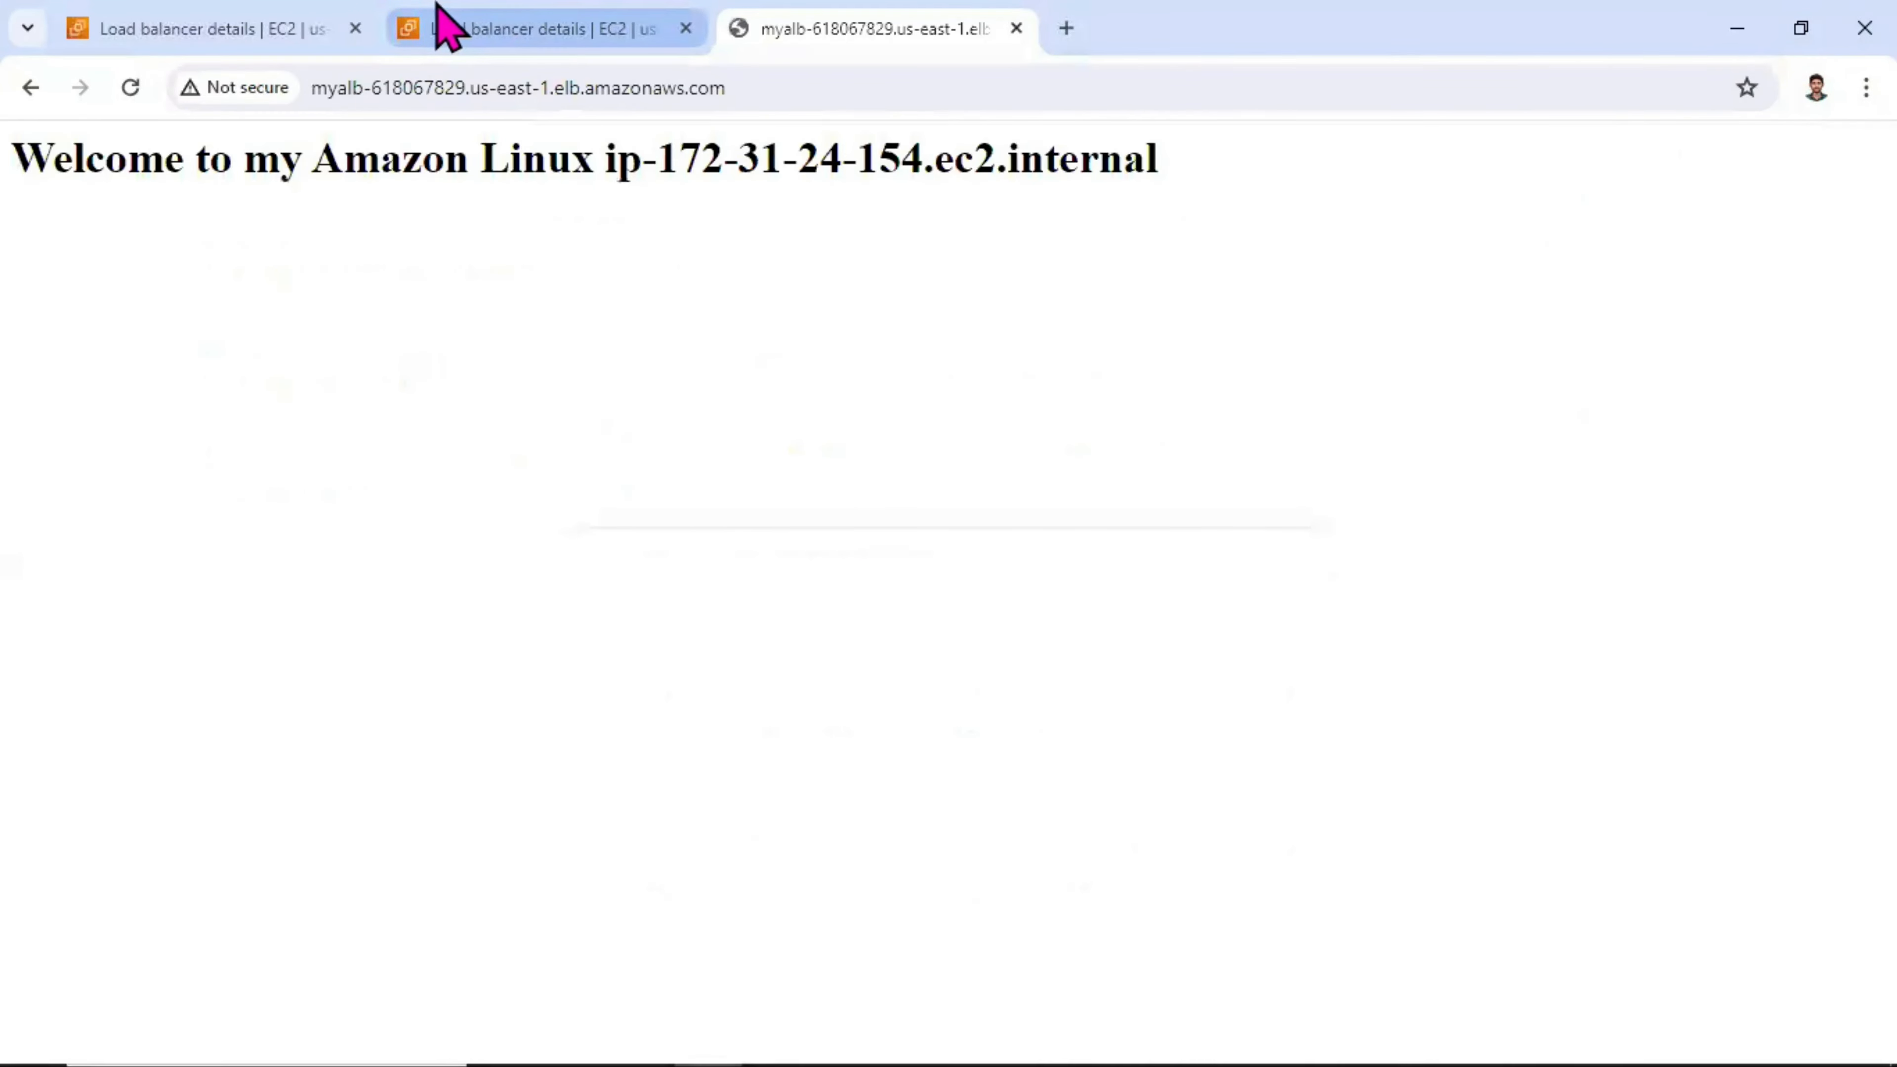
{"action": "left_click_drag", "start_coordinate": [1166, 186], "coordinate": [100, 187]}
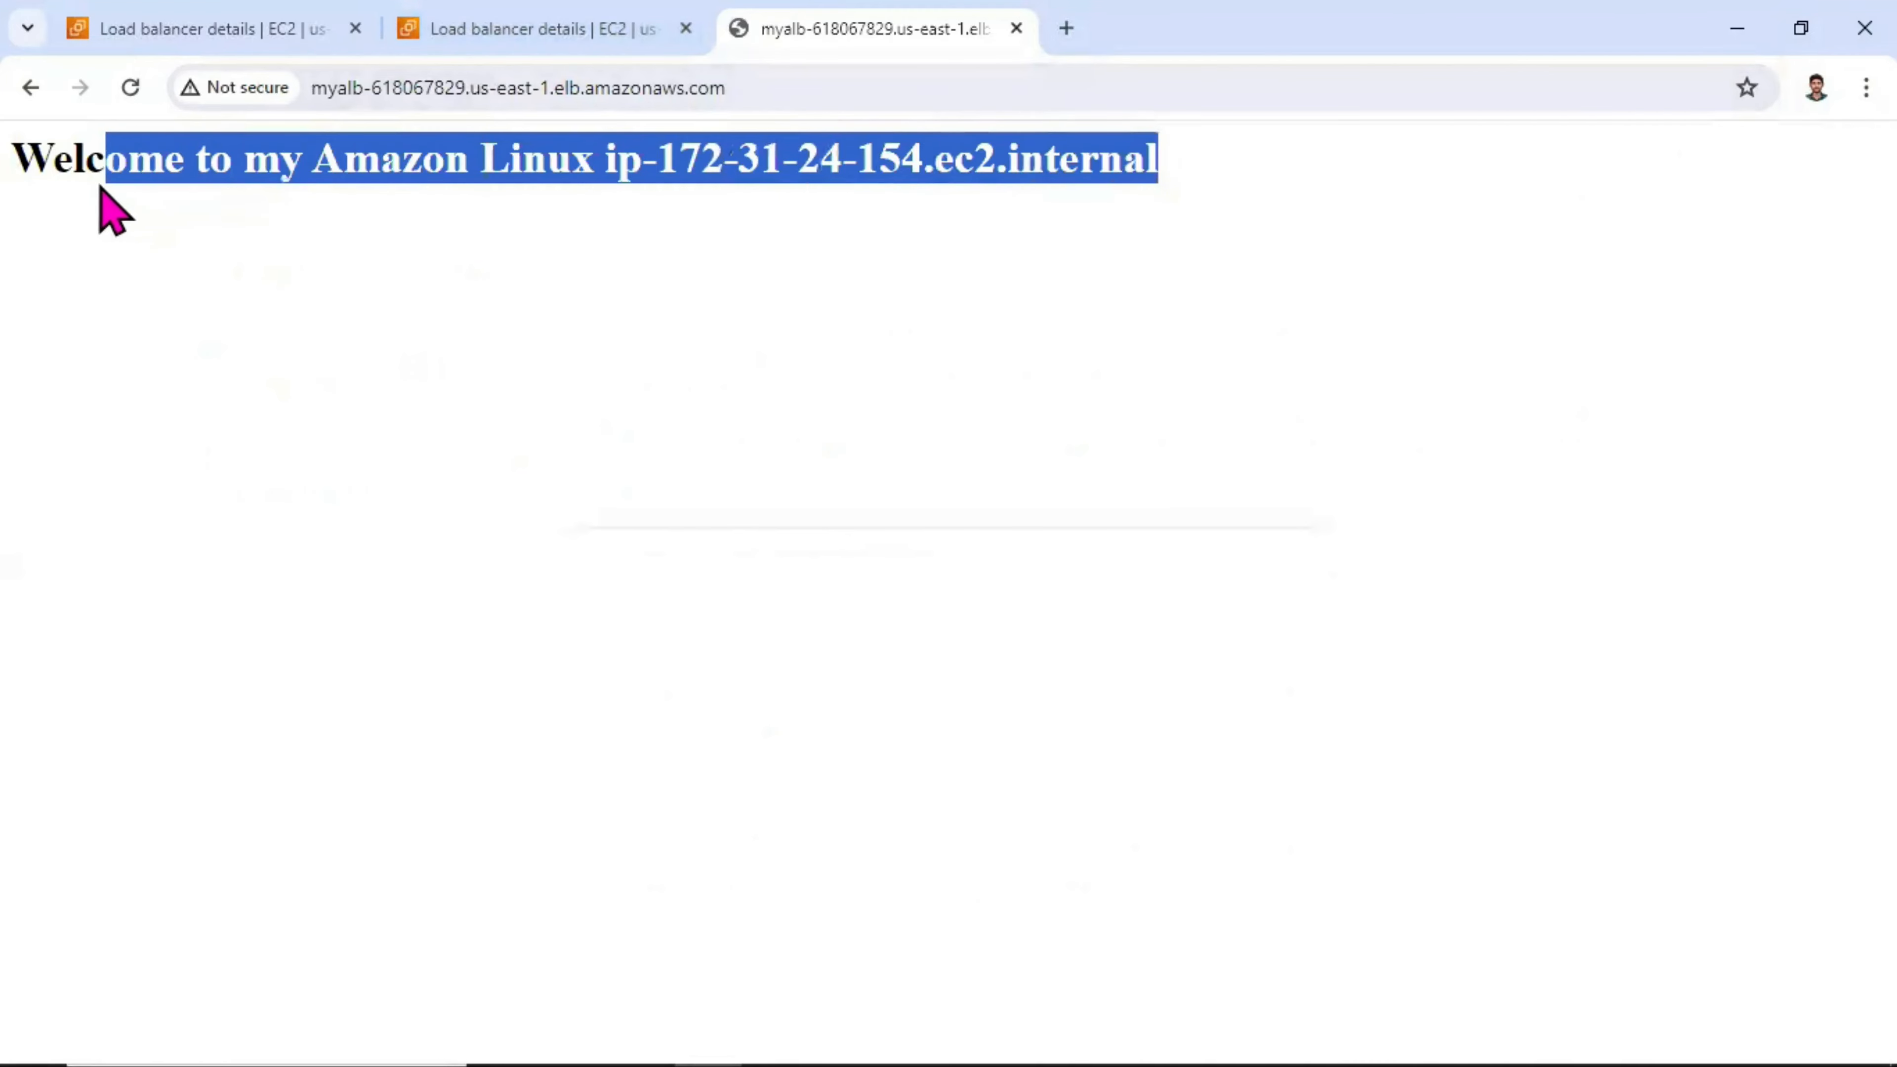
{"action": "double_click", "coordinate": [353, 91]}
{"action": "left_click", "coordinate": [380, 90]}
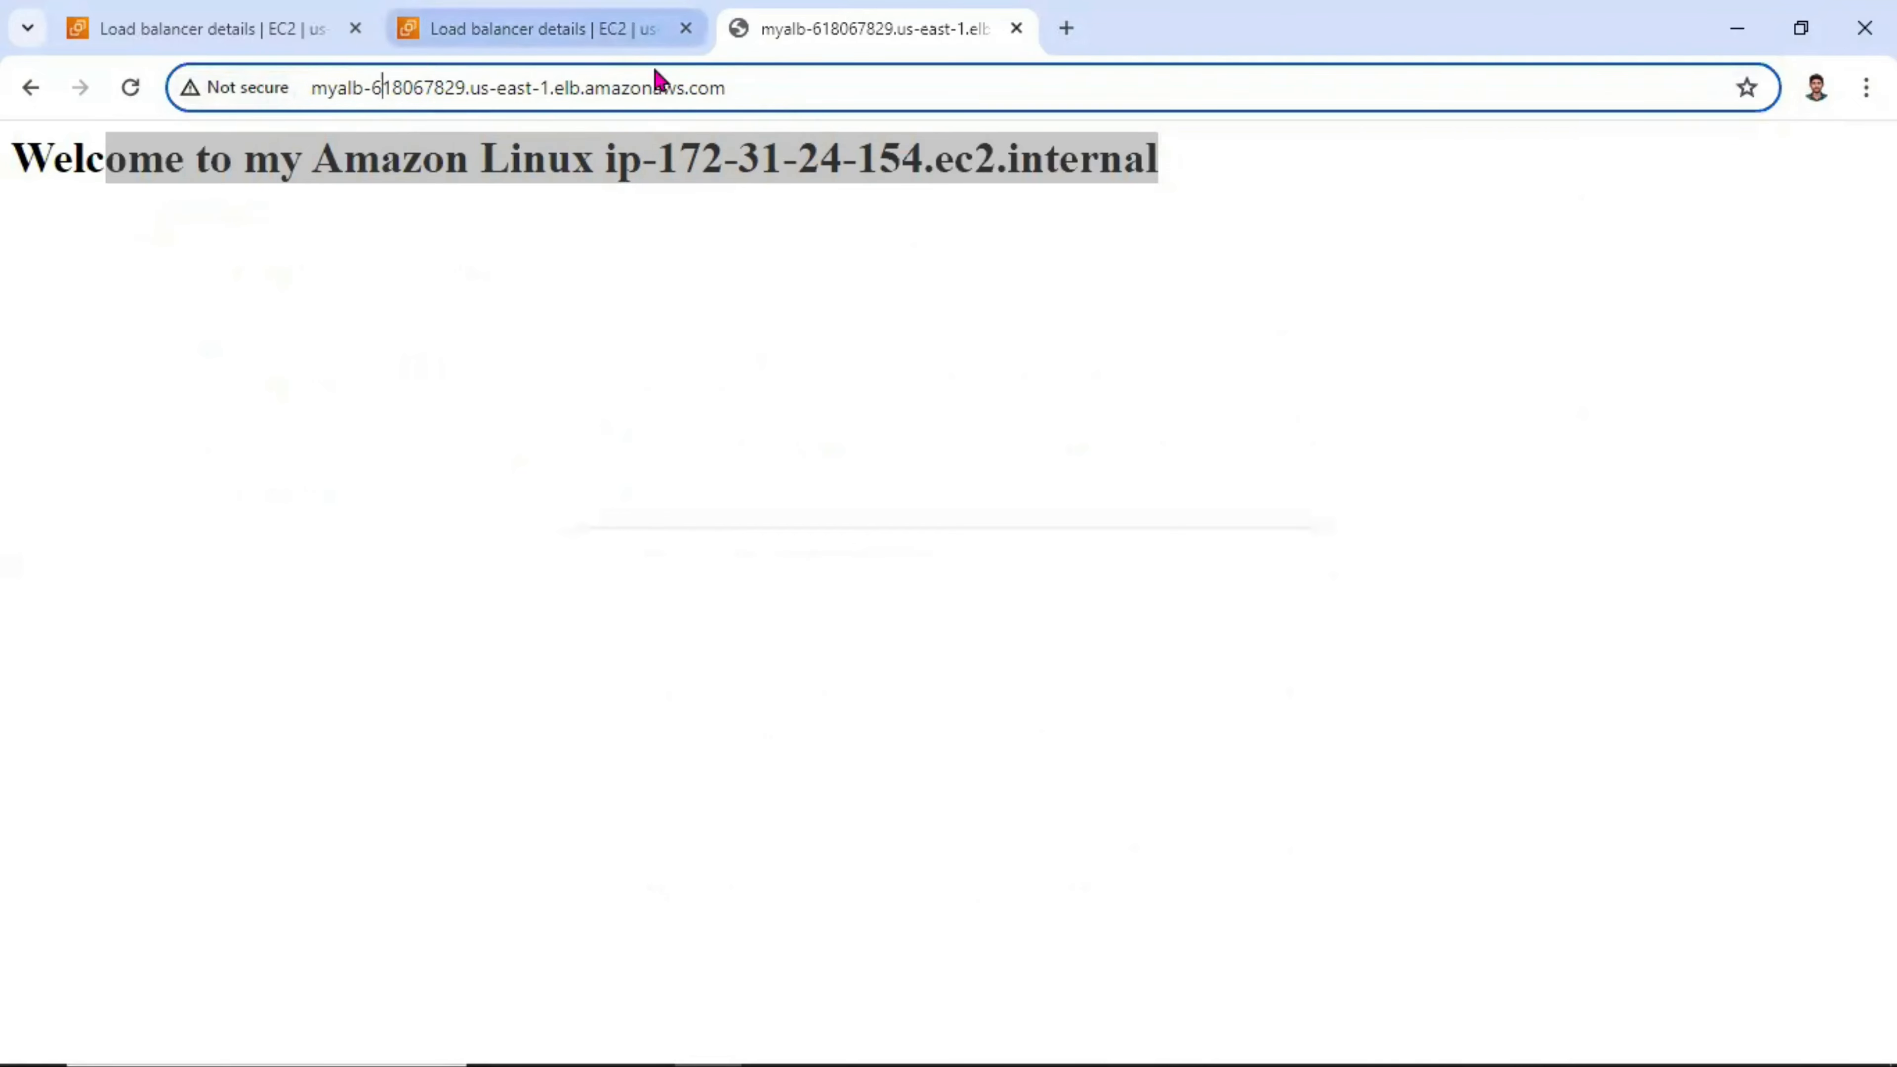
- Select the web instance in the EC2 instances list and examine its details down to the platform
{"action": "left_click", "coordinate": [273, 22]}
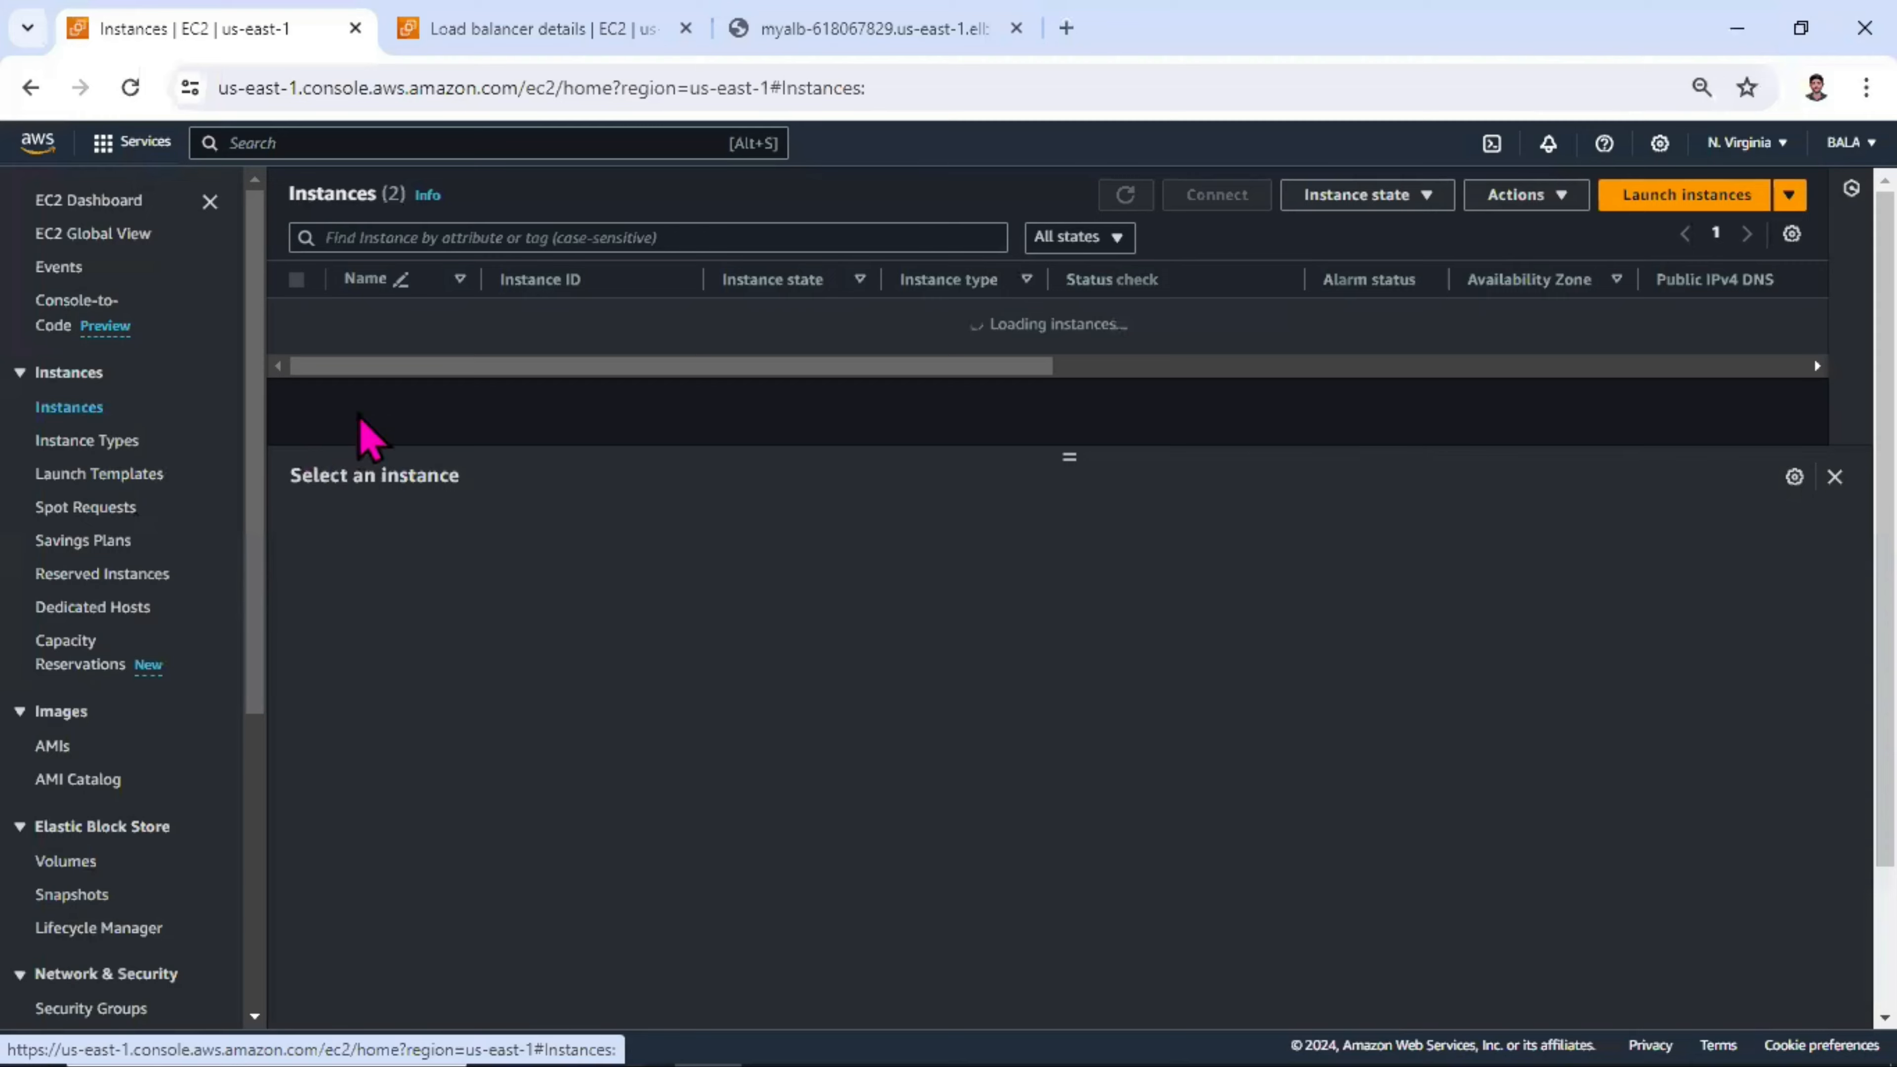
{"action": "left_click", "coordinate": [296, 352]}
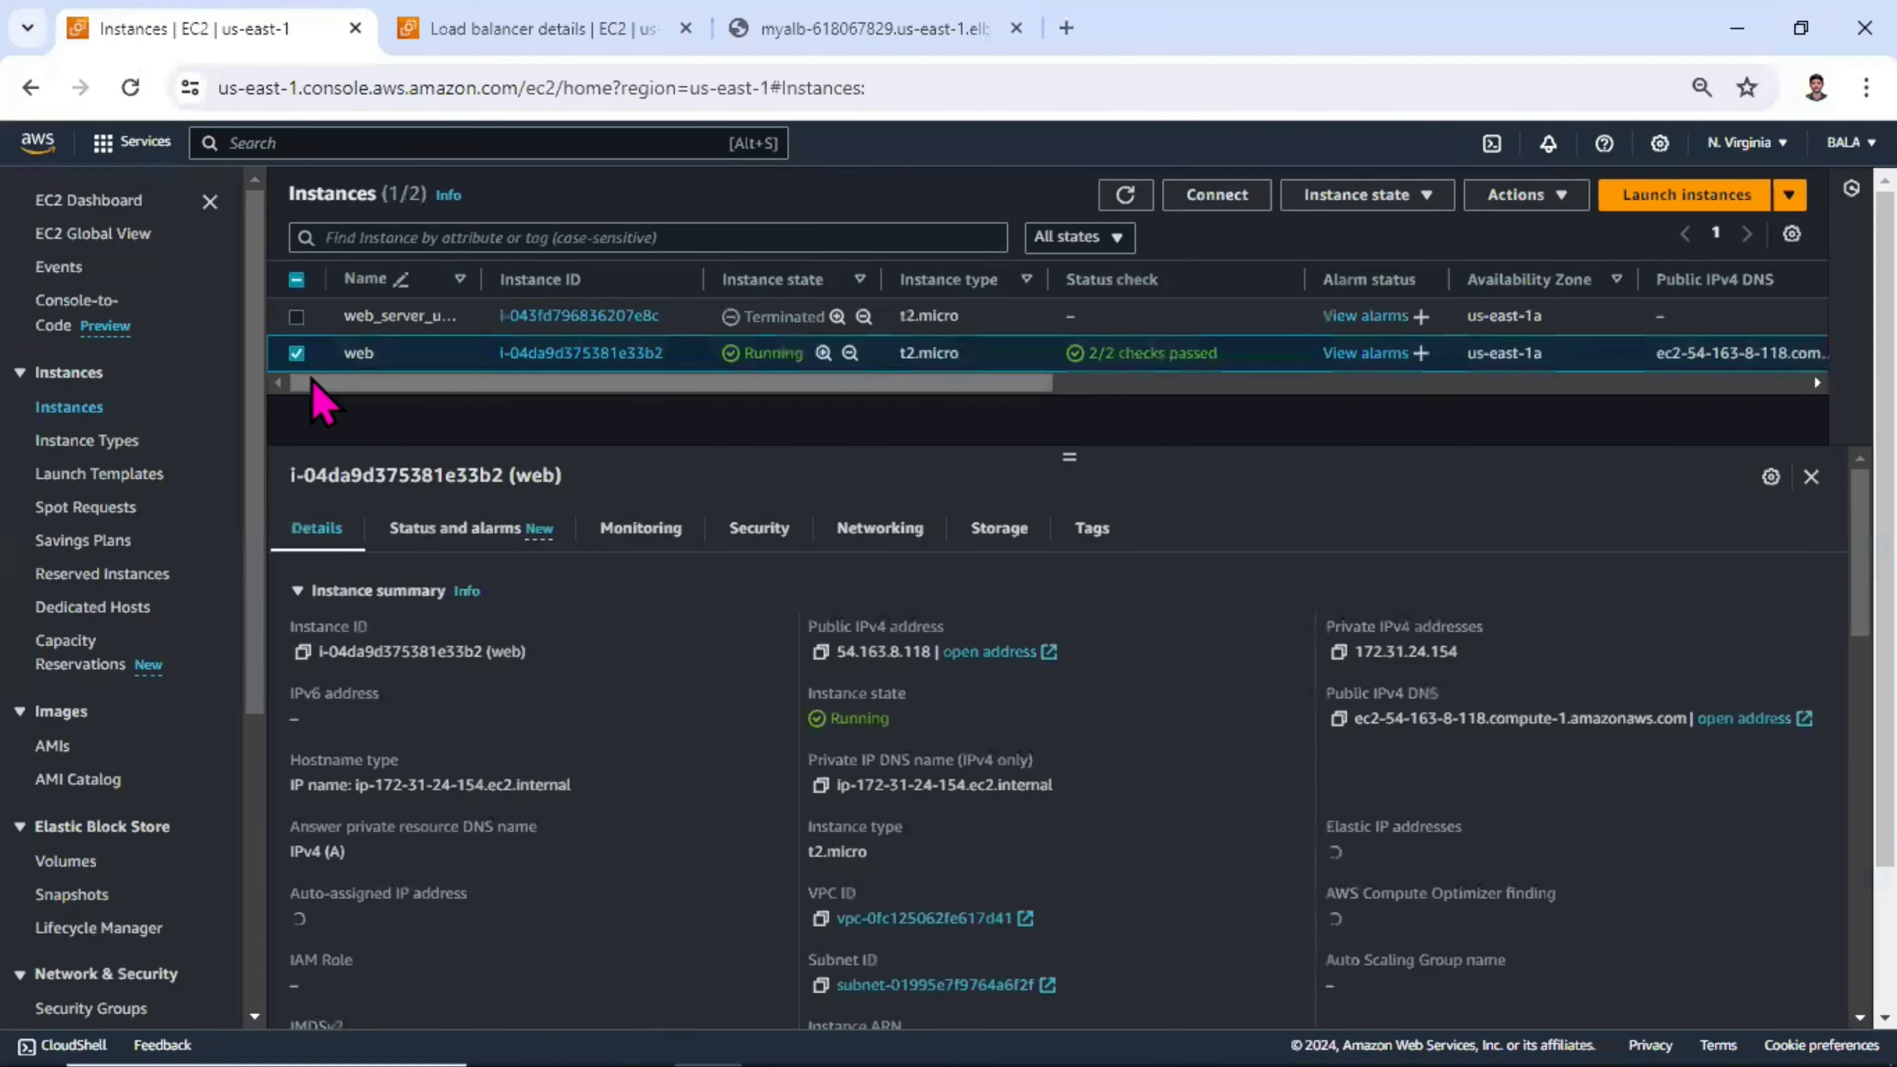
{"action": "scroll", "coordinate": [862, 729], "scroll_direction": "down", "scroll_amount": 5}
{"action": "scroll", "coordinate": [859, 710], "scroll_direction": "up", "scroll_amount": 5}
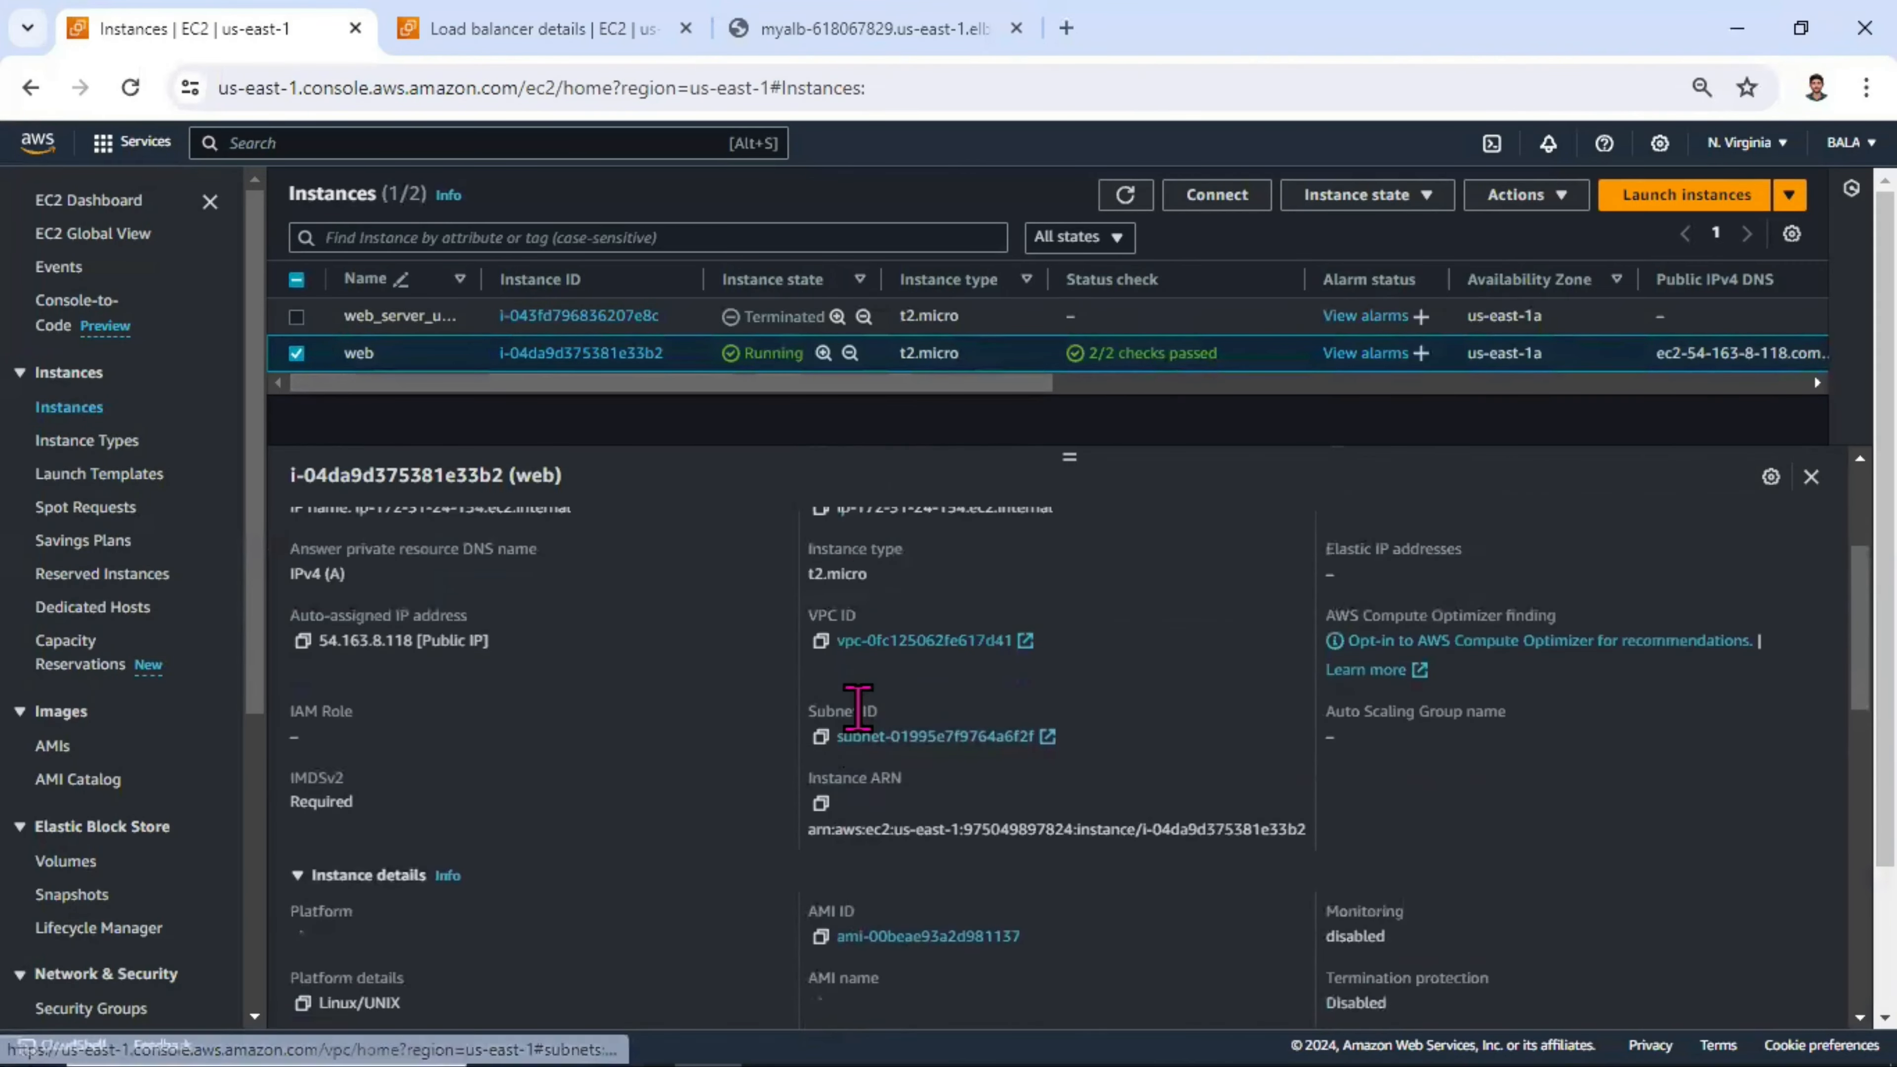
{"action": "scroll", "coordinate": [857, 708], "scroll_direction": "down", "scroll_amount": 1}
{"action": "scroll", "coordinate": [858, 708], "scroll_direction": "down", "scroll_amount": 3}
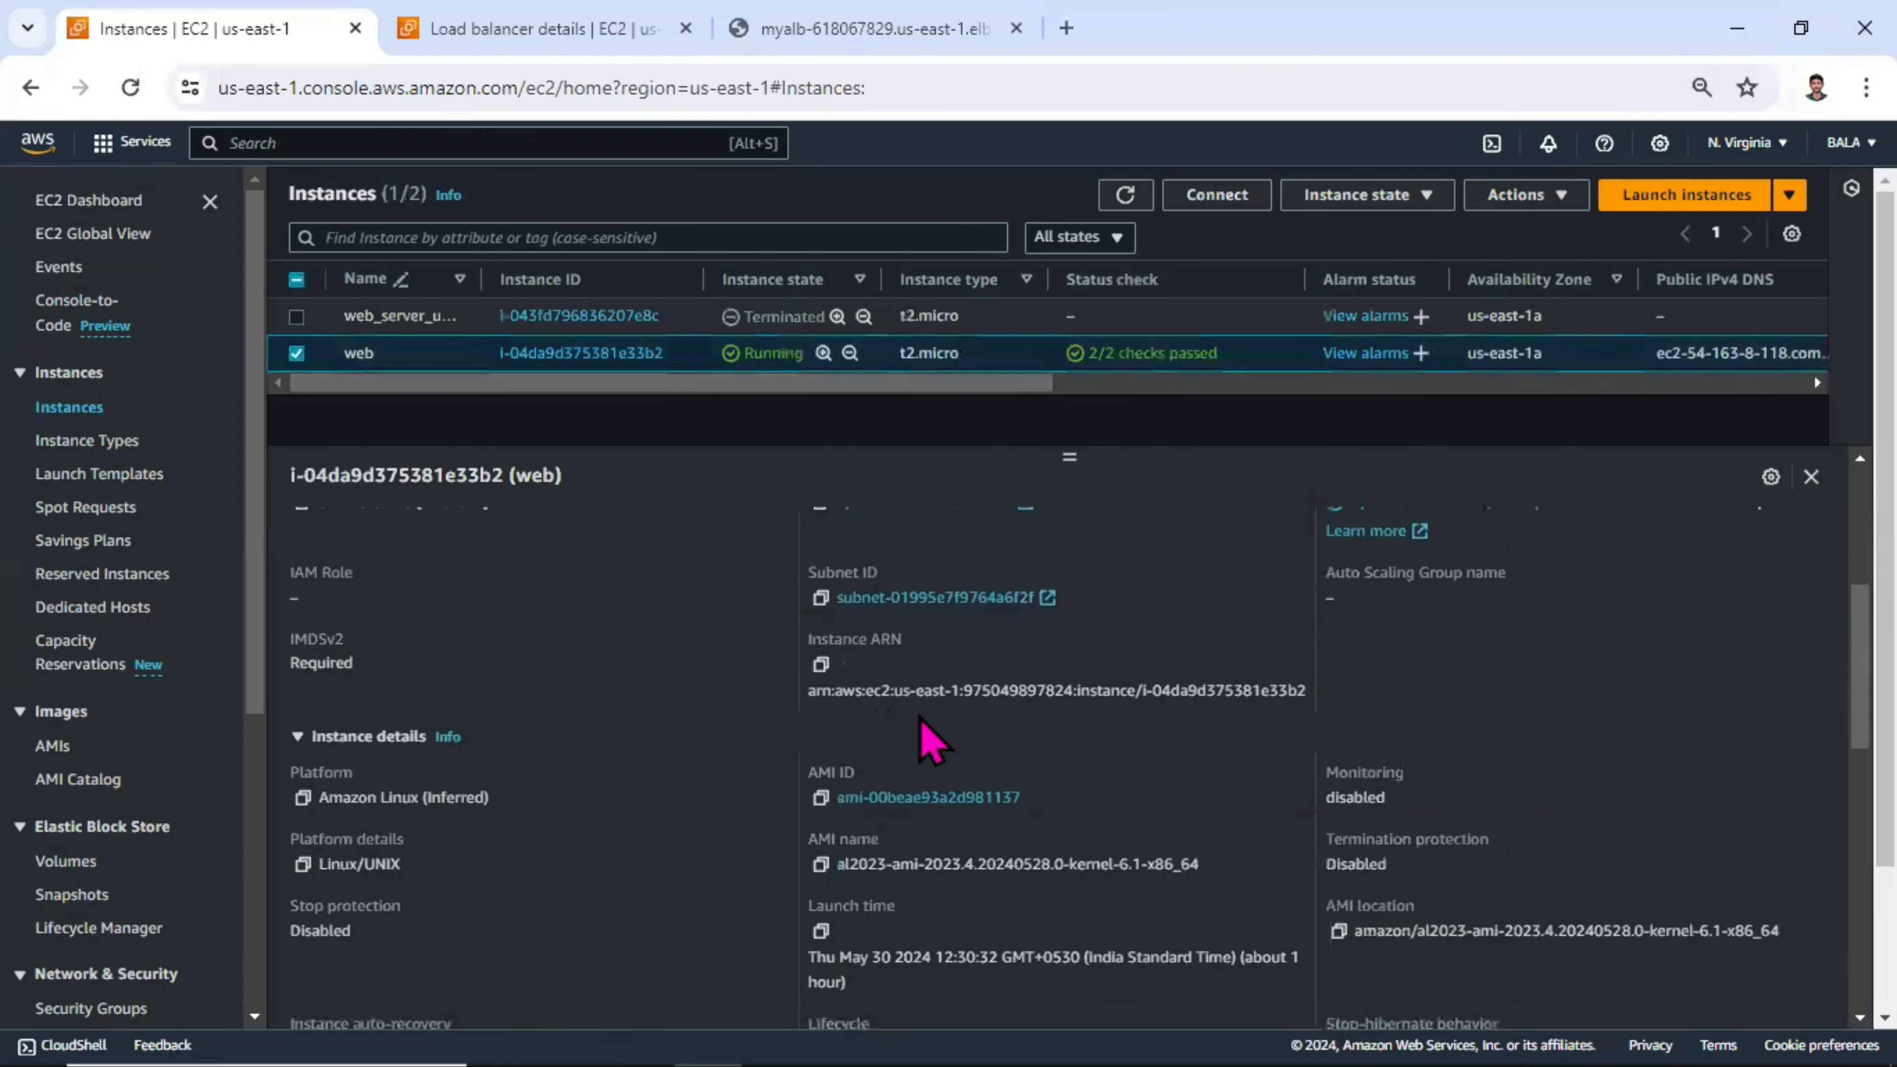
{"action": "left_click_drag", "start_coordinate": [483, 796], "coordinate": [321, 803]}
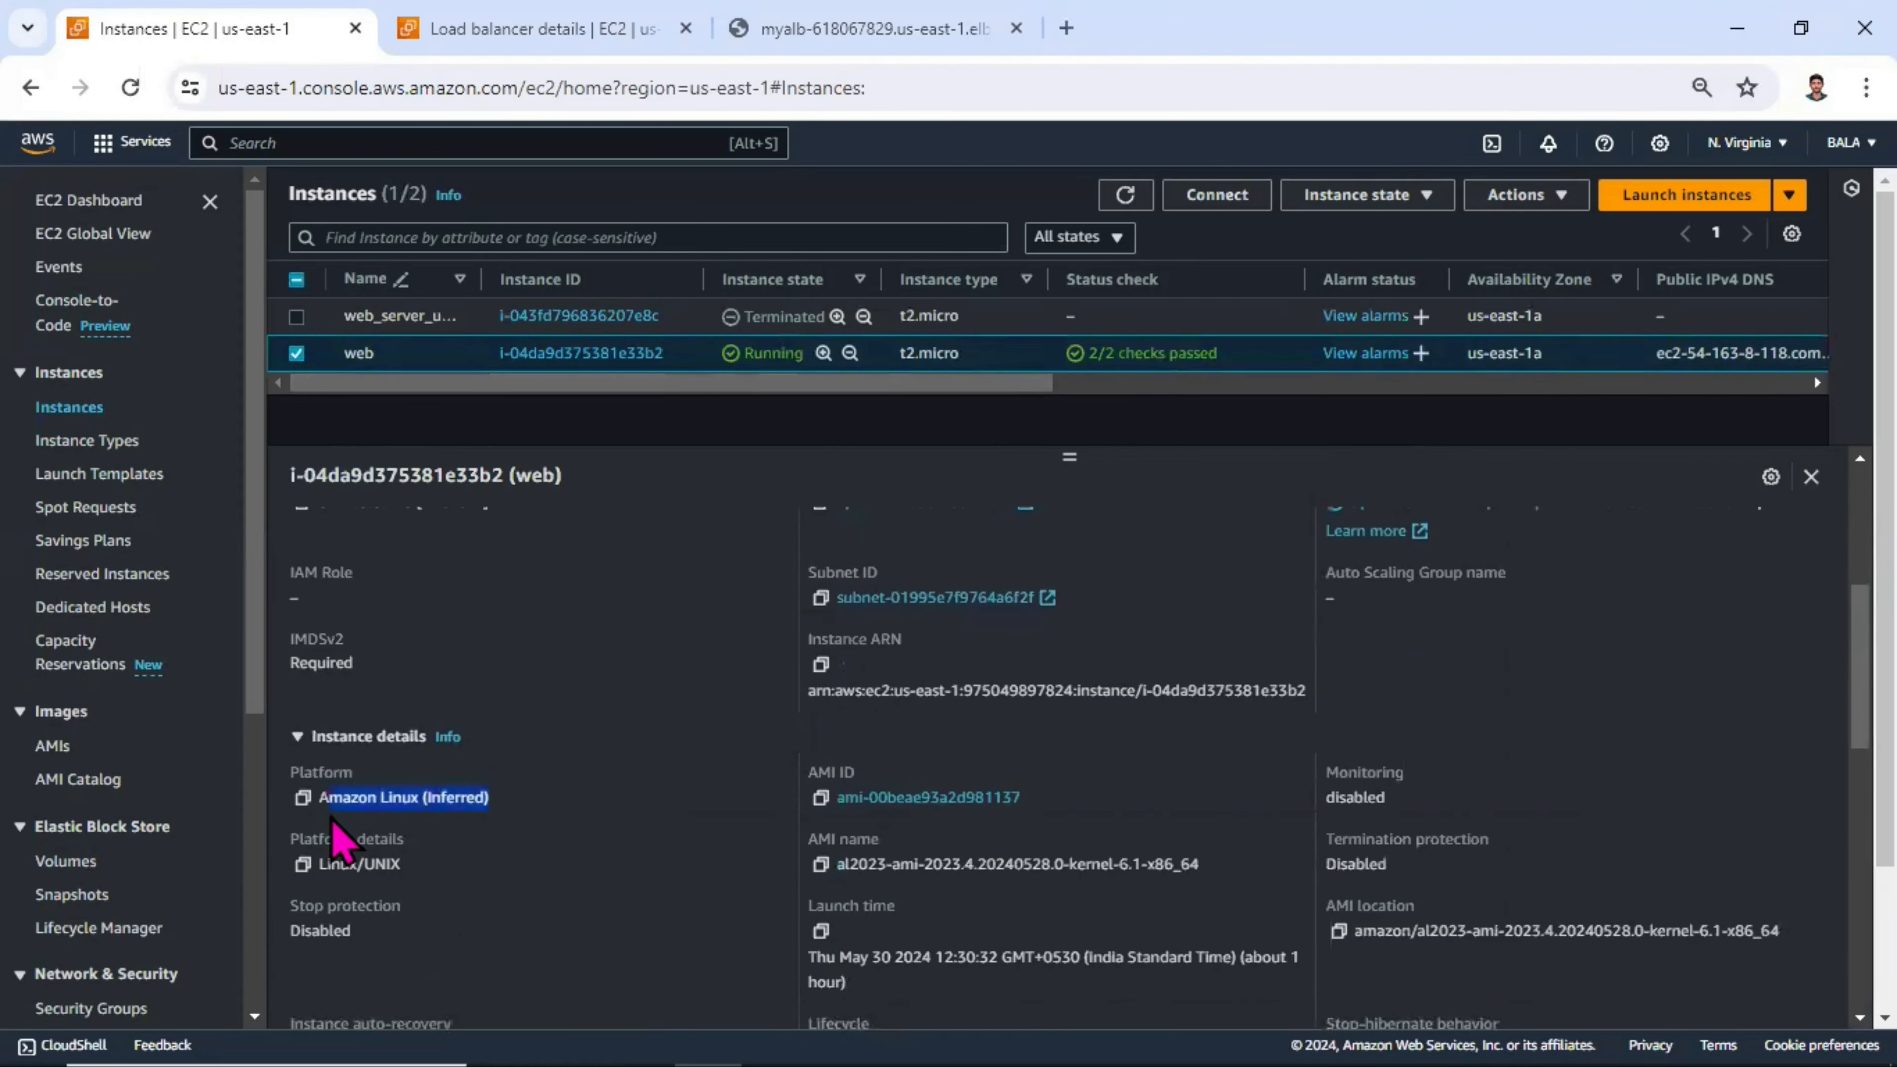
- Start launching a new EC2 instance and name it web_server_ubuntu
{"action": "left_click", "coordinate": [1705, 197]}
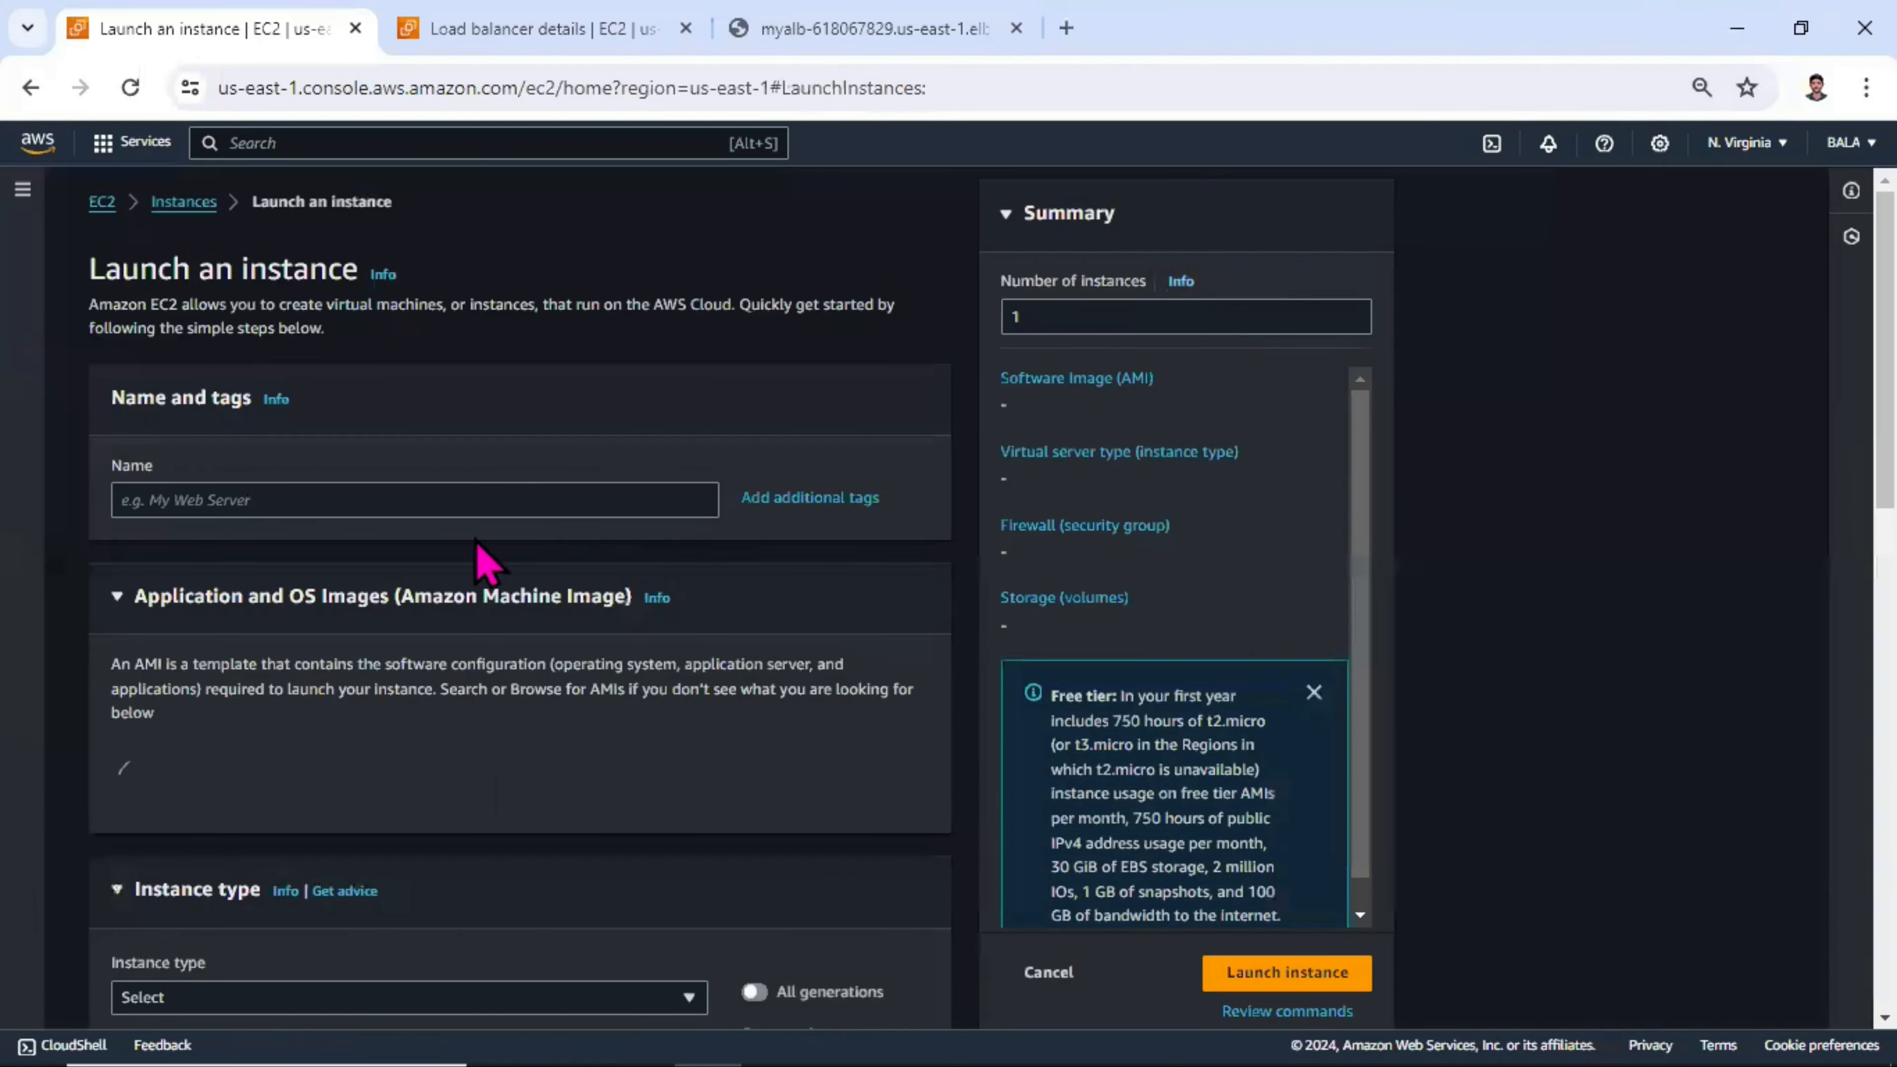
{"action": "left_click", "coordinate": [493, 509]}
{"action": "type", "text": "w"}
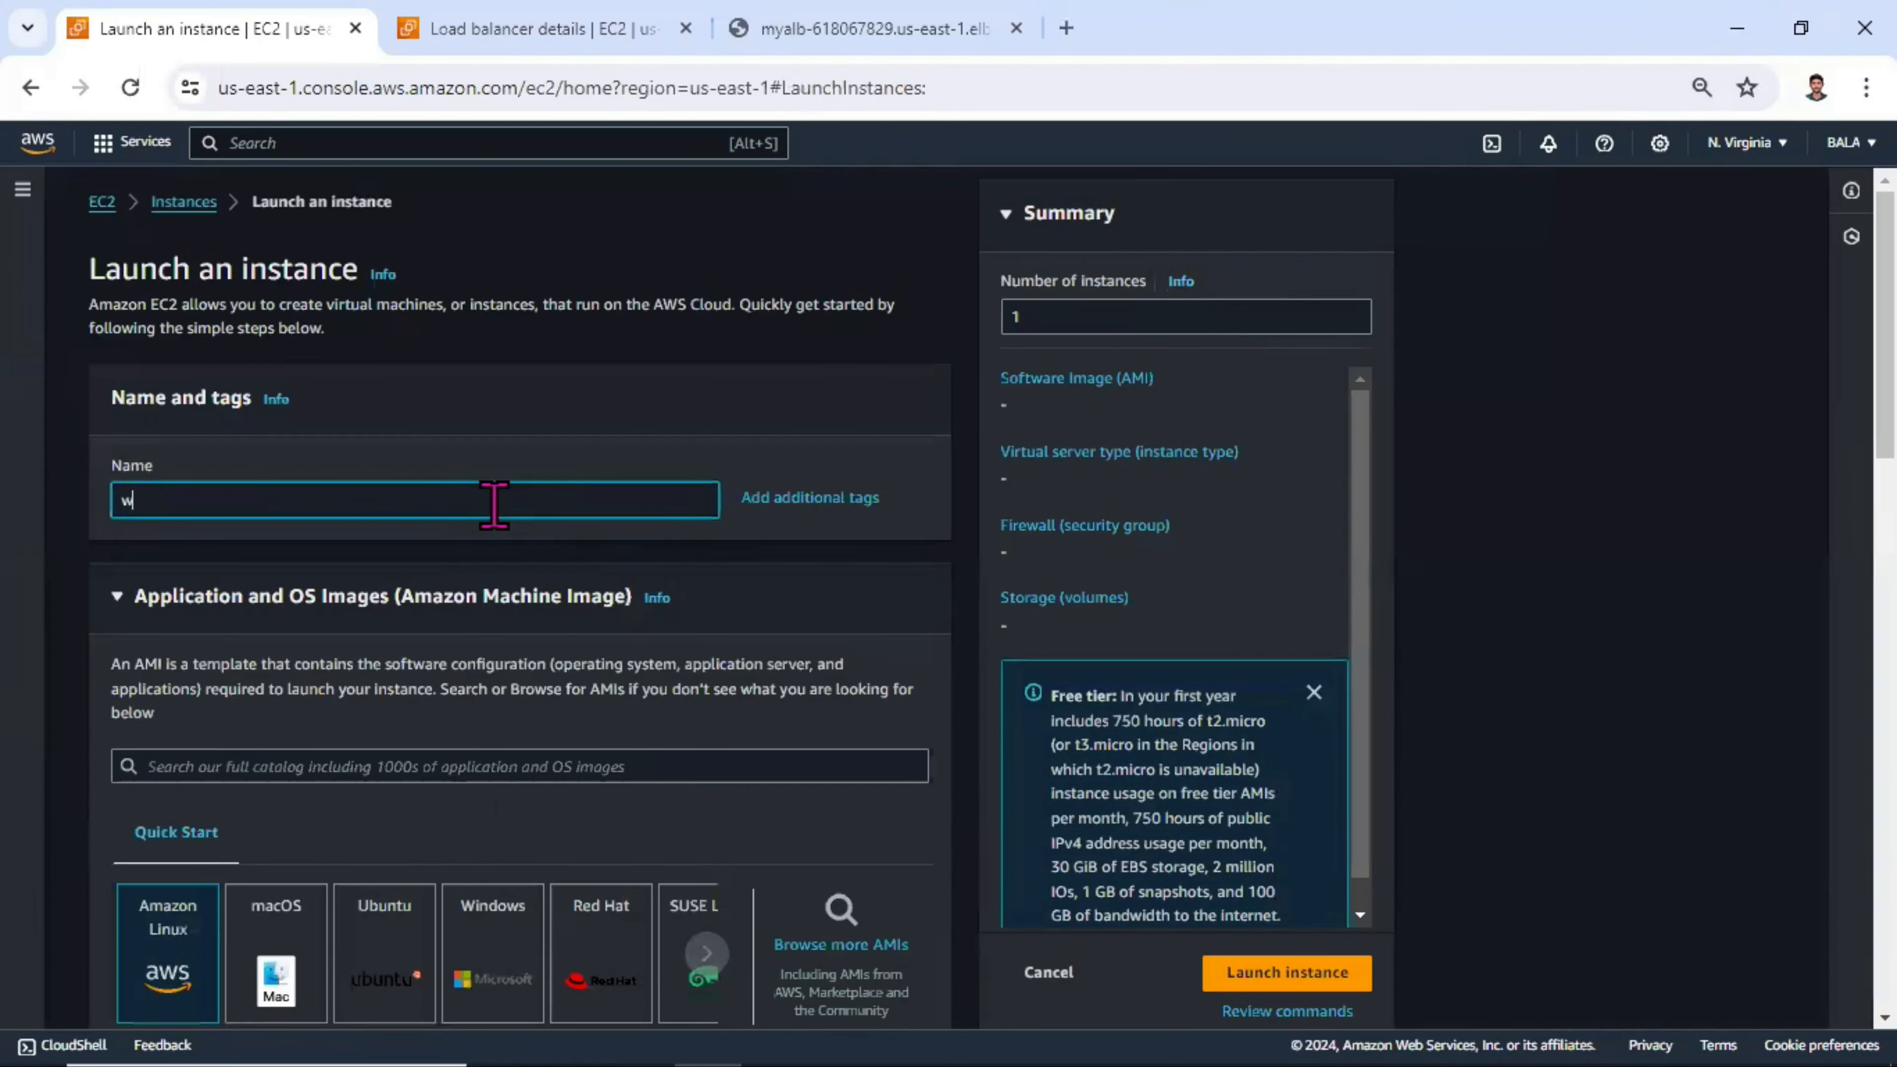
{"action": "type", "text": "eb_server_"}
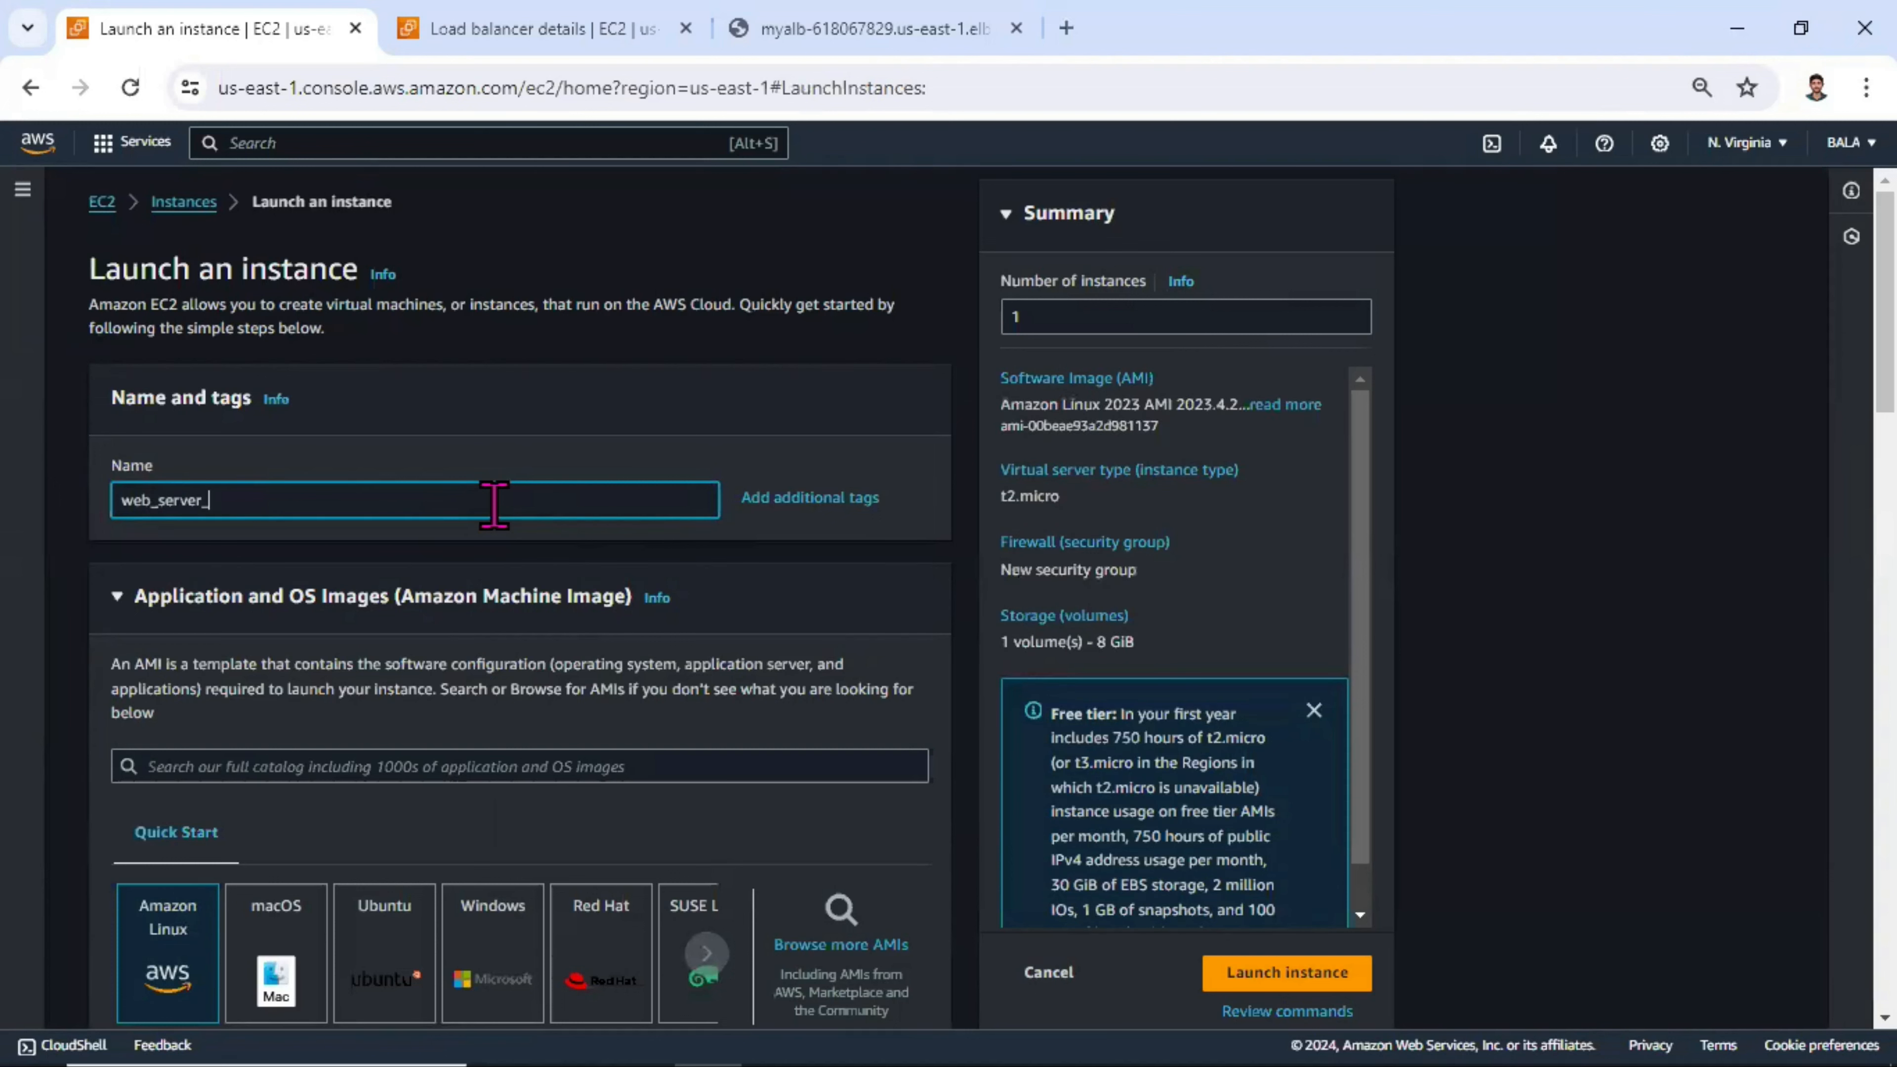
{"action": "type", "text": "ubuntu"}
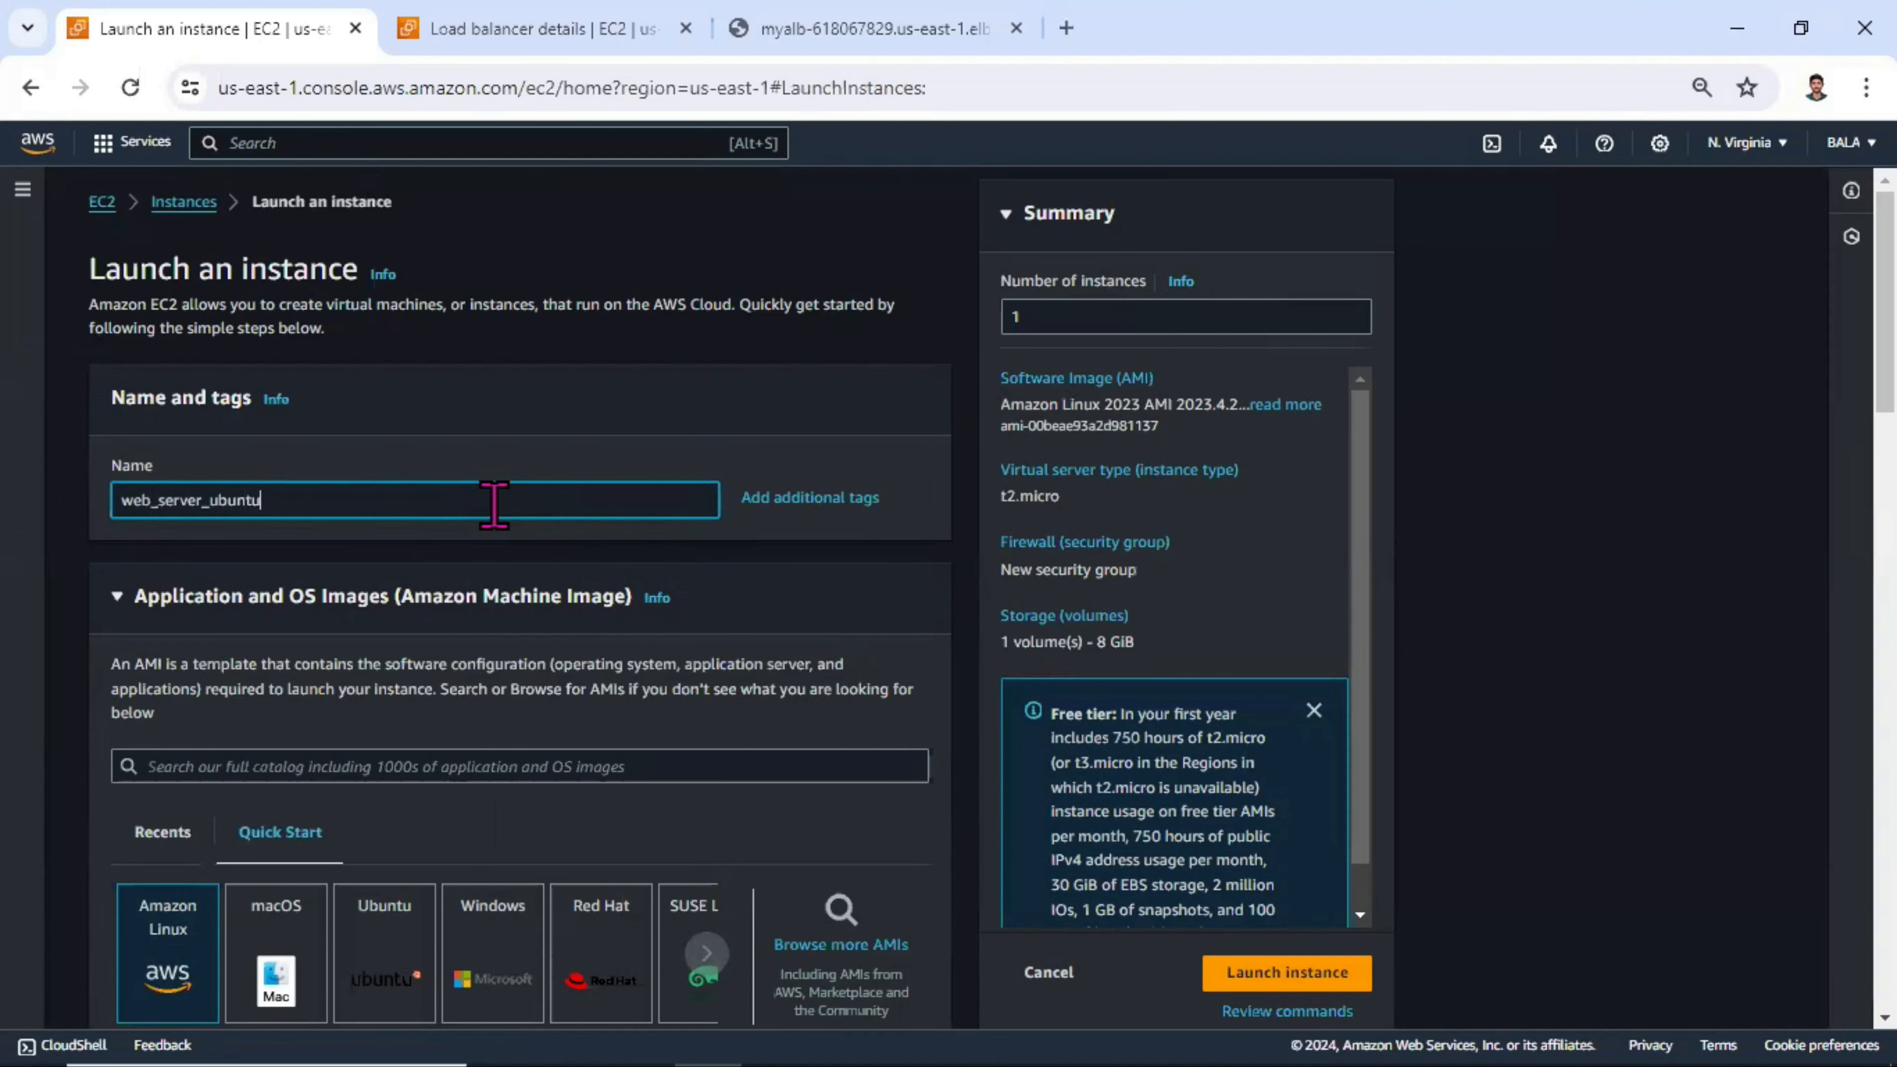
- Choose the Ubuntu machine image and the ubuntu key pair for the new instance
{"action": "scroll", "coordinate": [448, 560], "scroll_direction": "down", "scroll_amount": 3}
{"action": "left_click", "coordinate": [394, 658]}
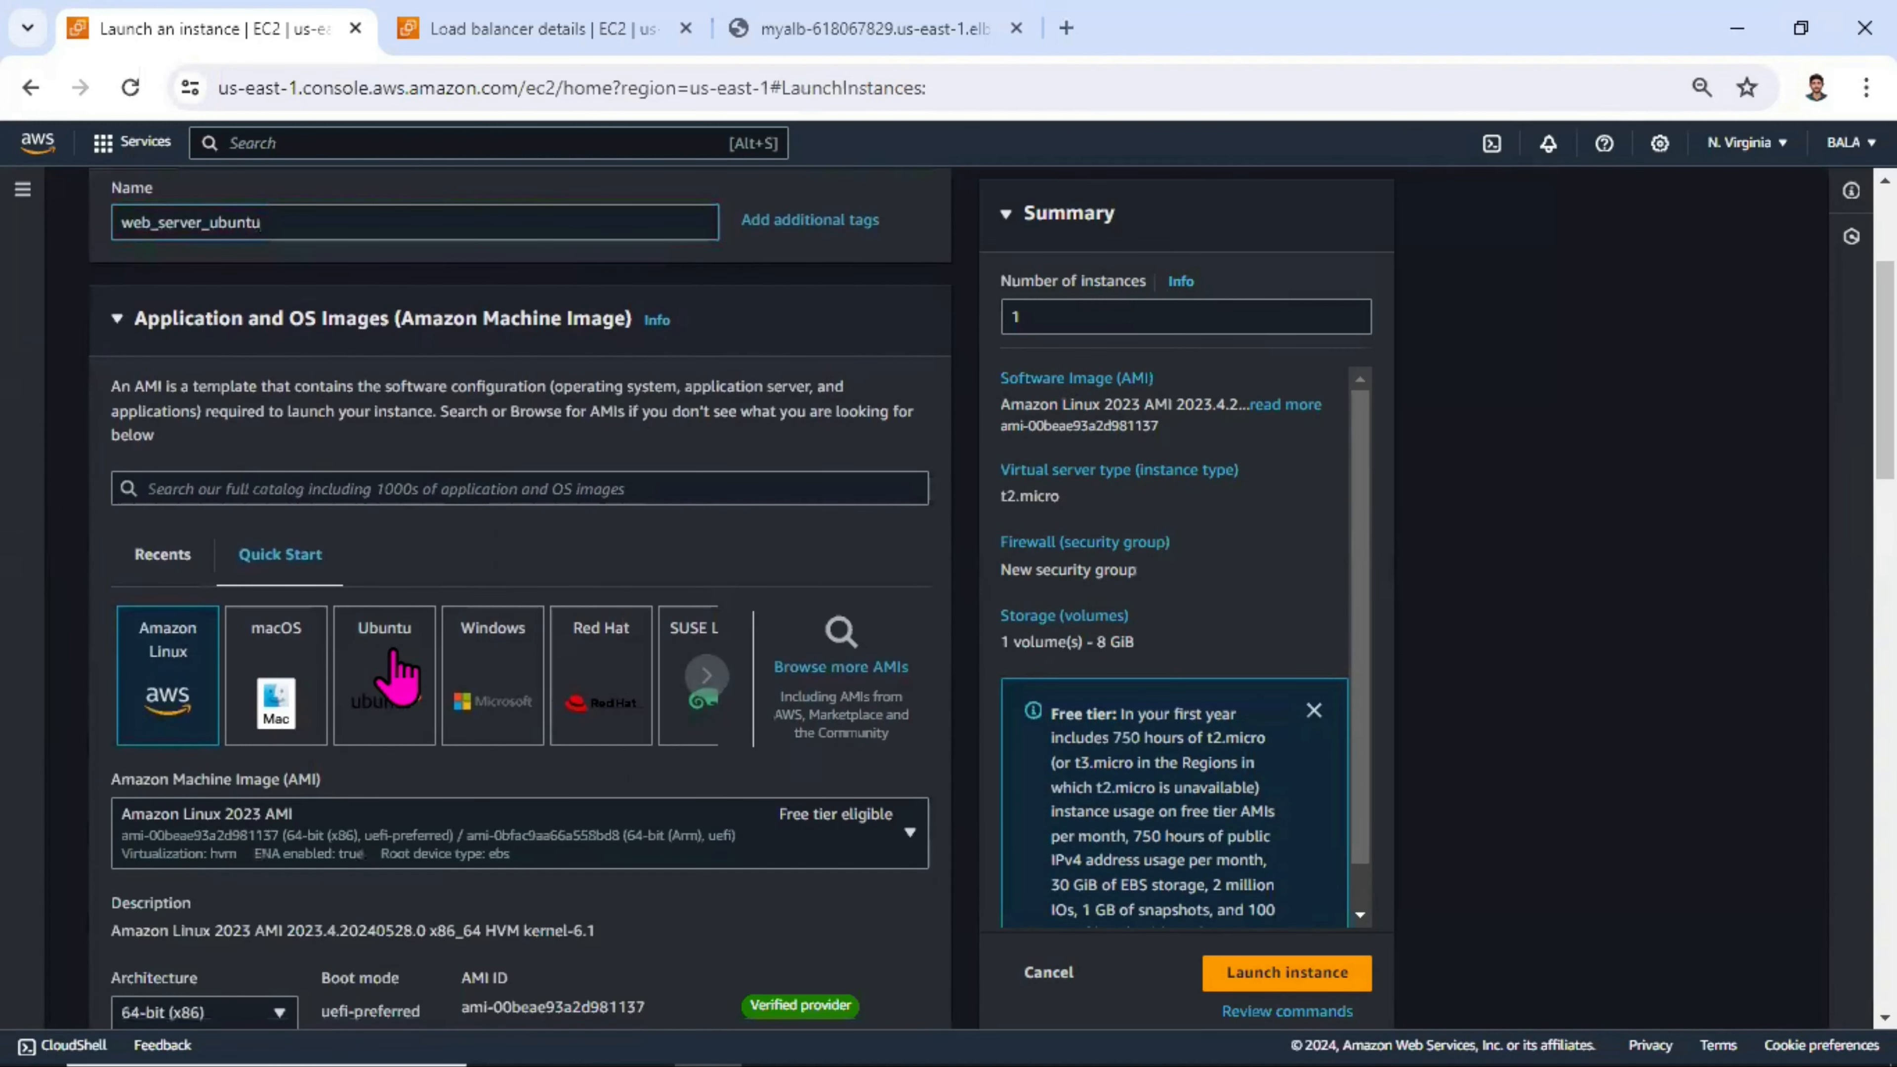
{"action": "scroll", "coordinate": [396, 672], "scroll_direction": "down", "scroll_amount": 10}
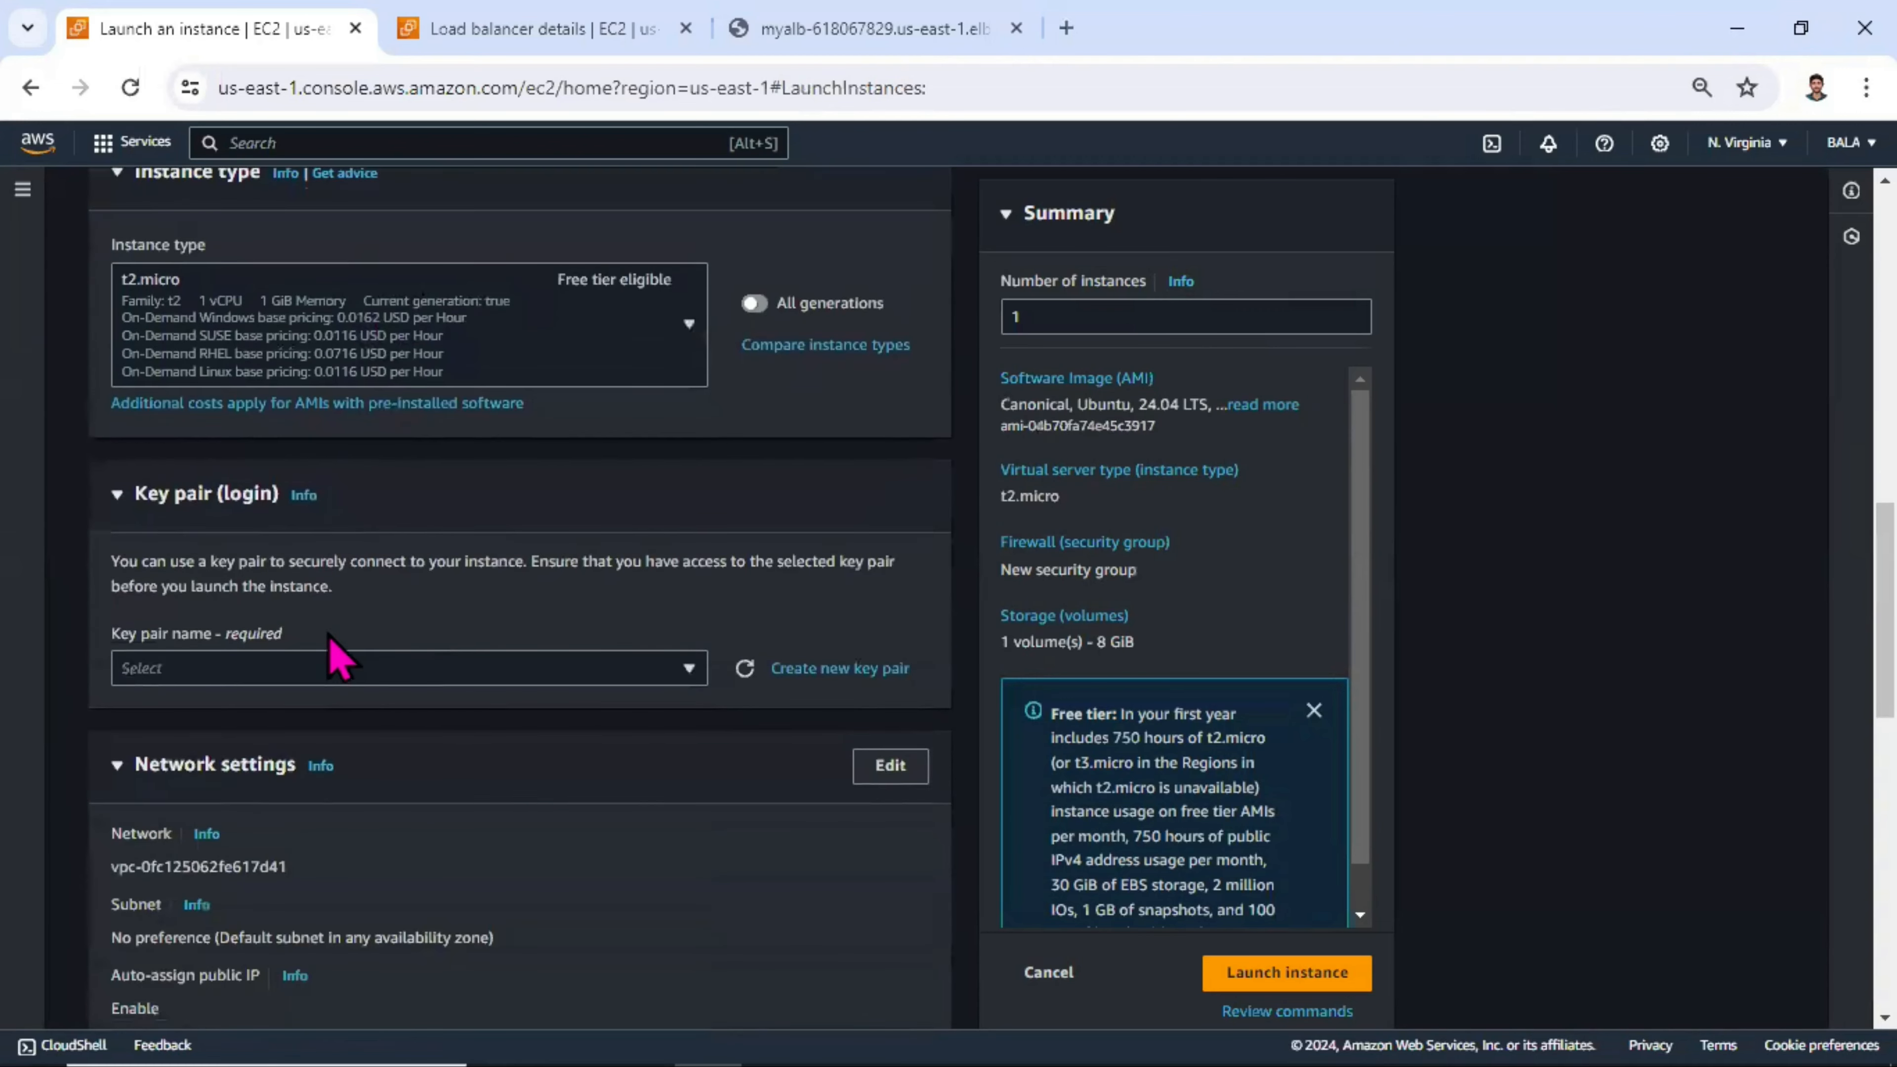
{"action": "left_click", "coordinate": [304, 671]}
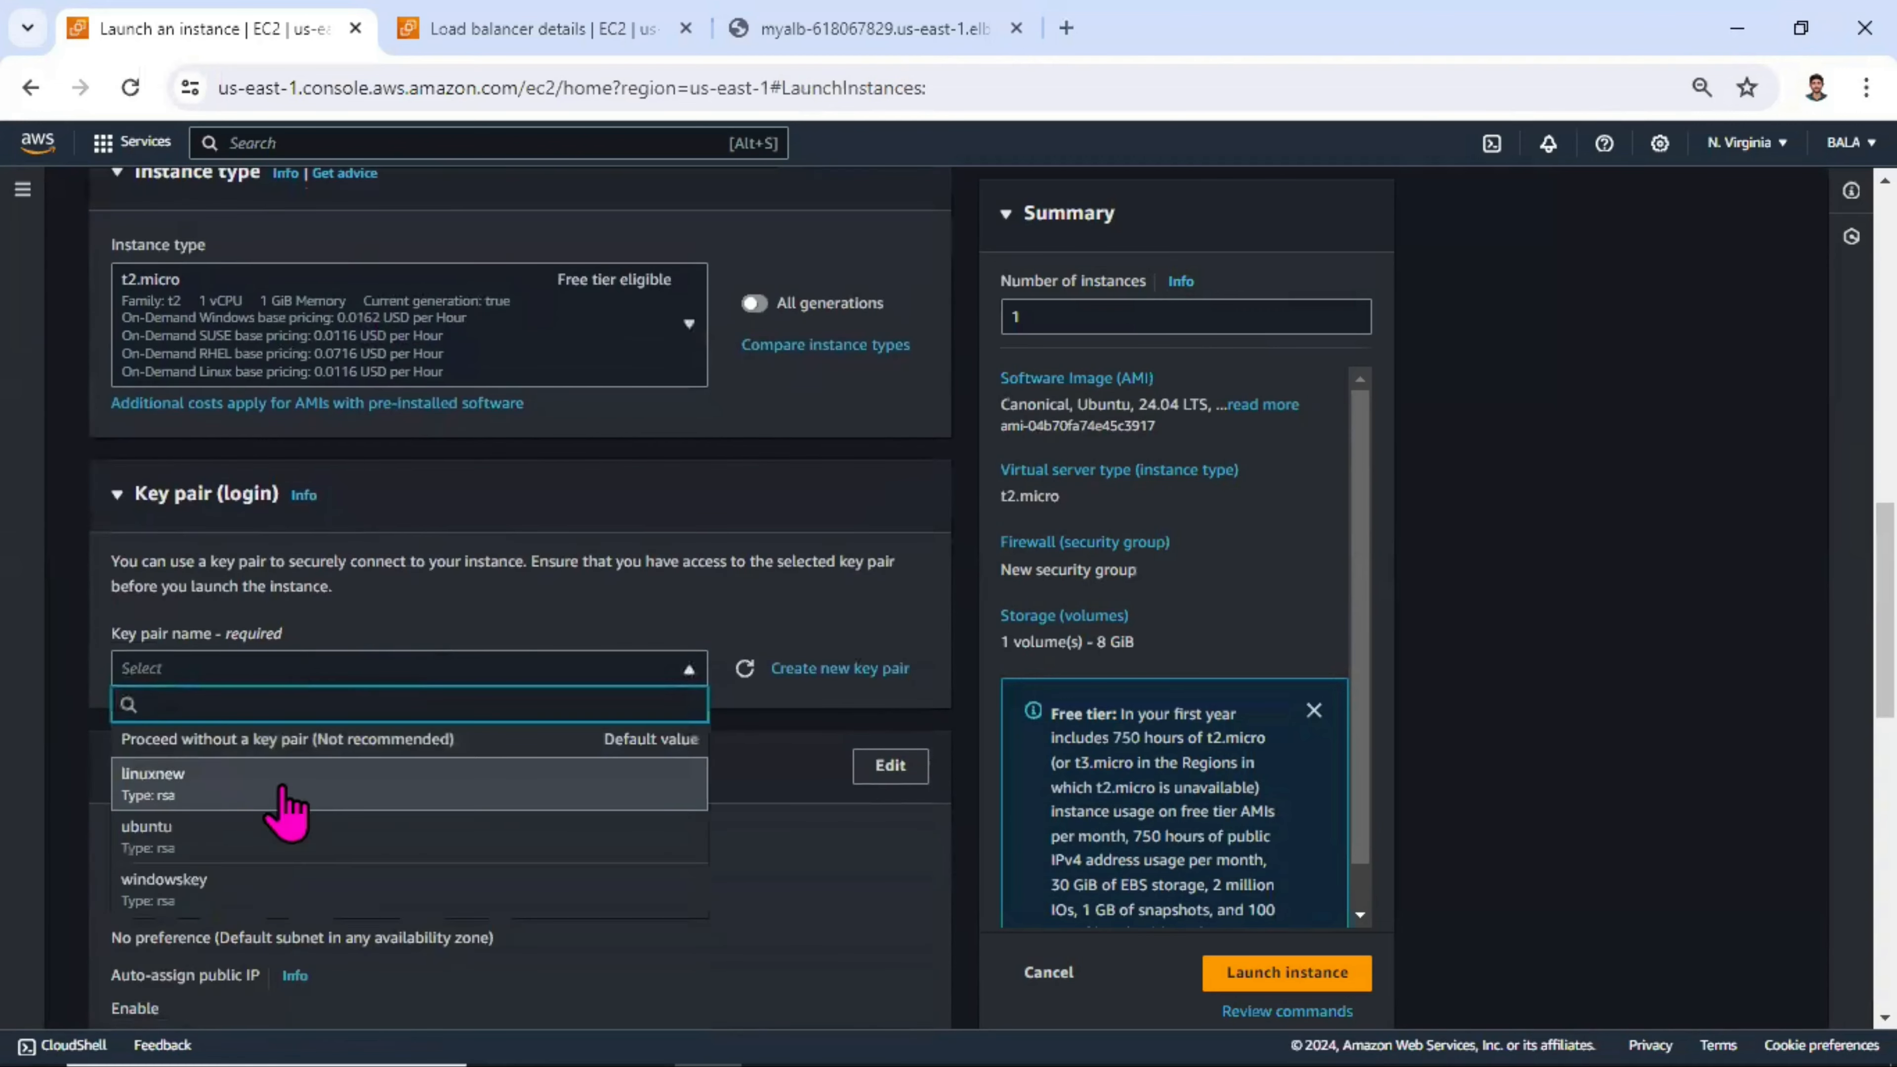
{"action": "left_click", "coordinate": [296, 839]}
- Assign the existing security group ec2_http to the new instance instead of creating one
{"action": "scroll", "coordinate": [575, 736], "scroll_direction": "down", "scroll_amount": 6}
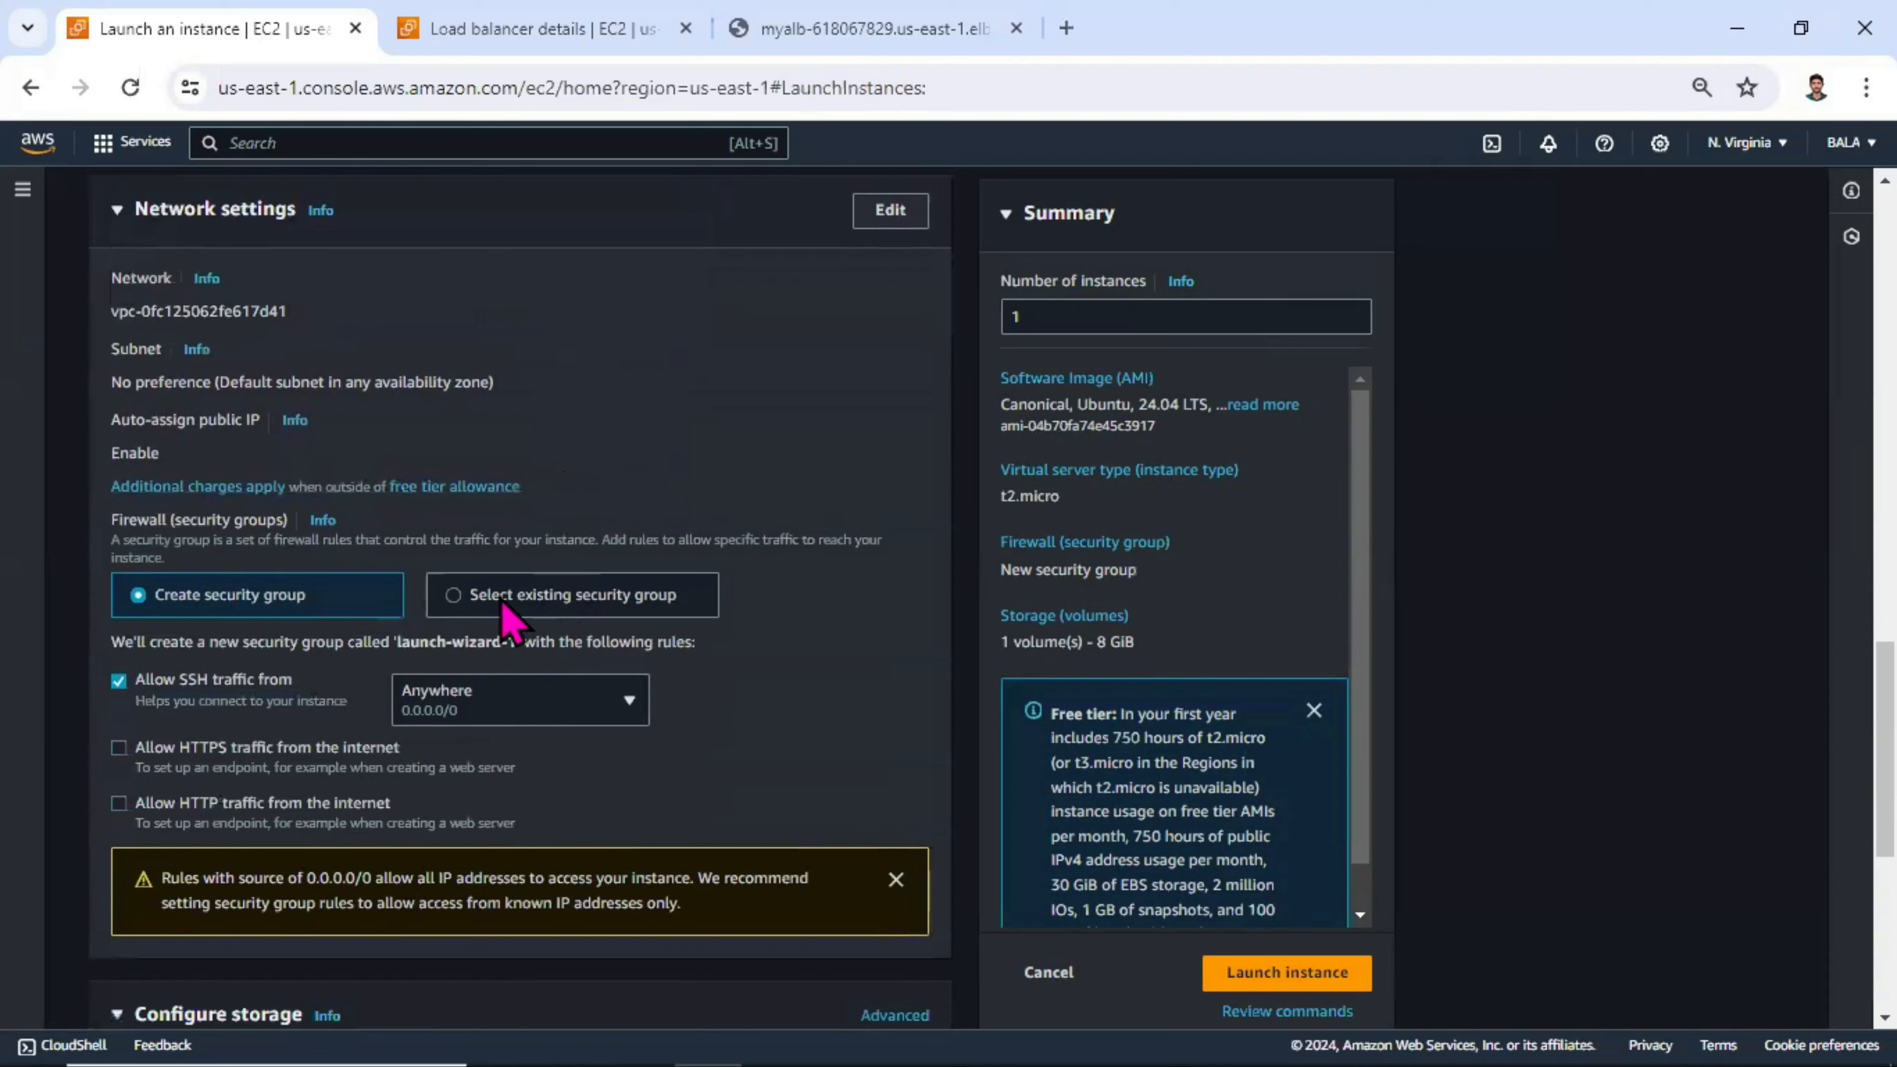
{"action": "left_click", "coordinate": [507, 597]}
{"action": "left_click", "coordinate": [319, 676]}
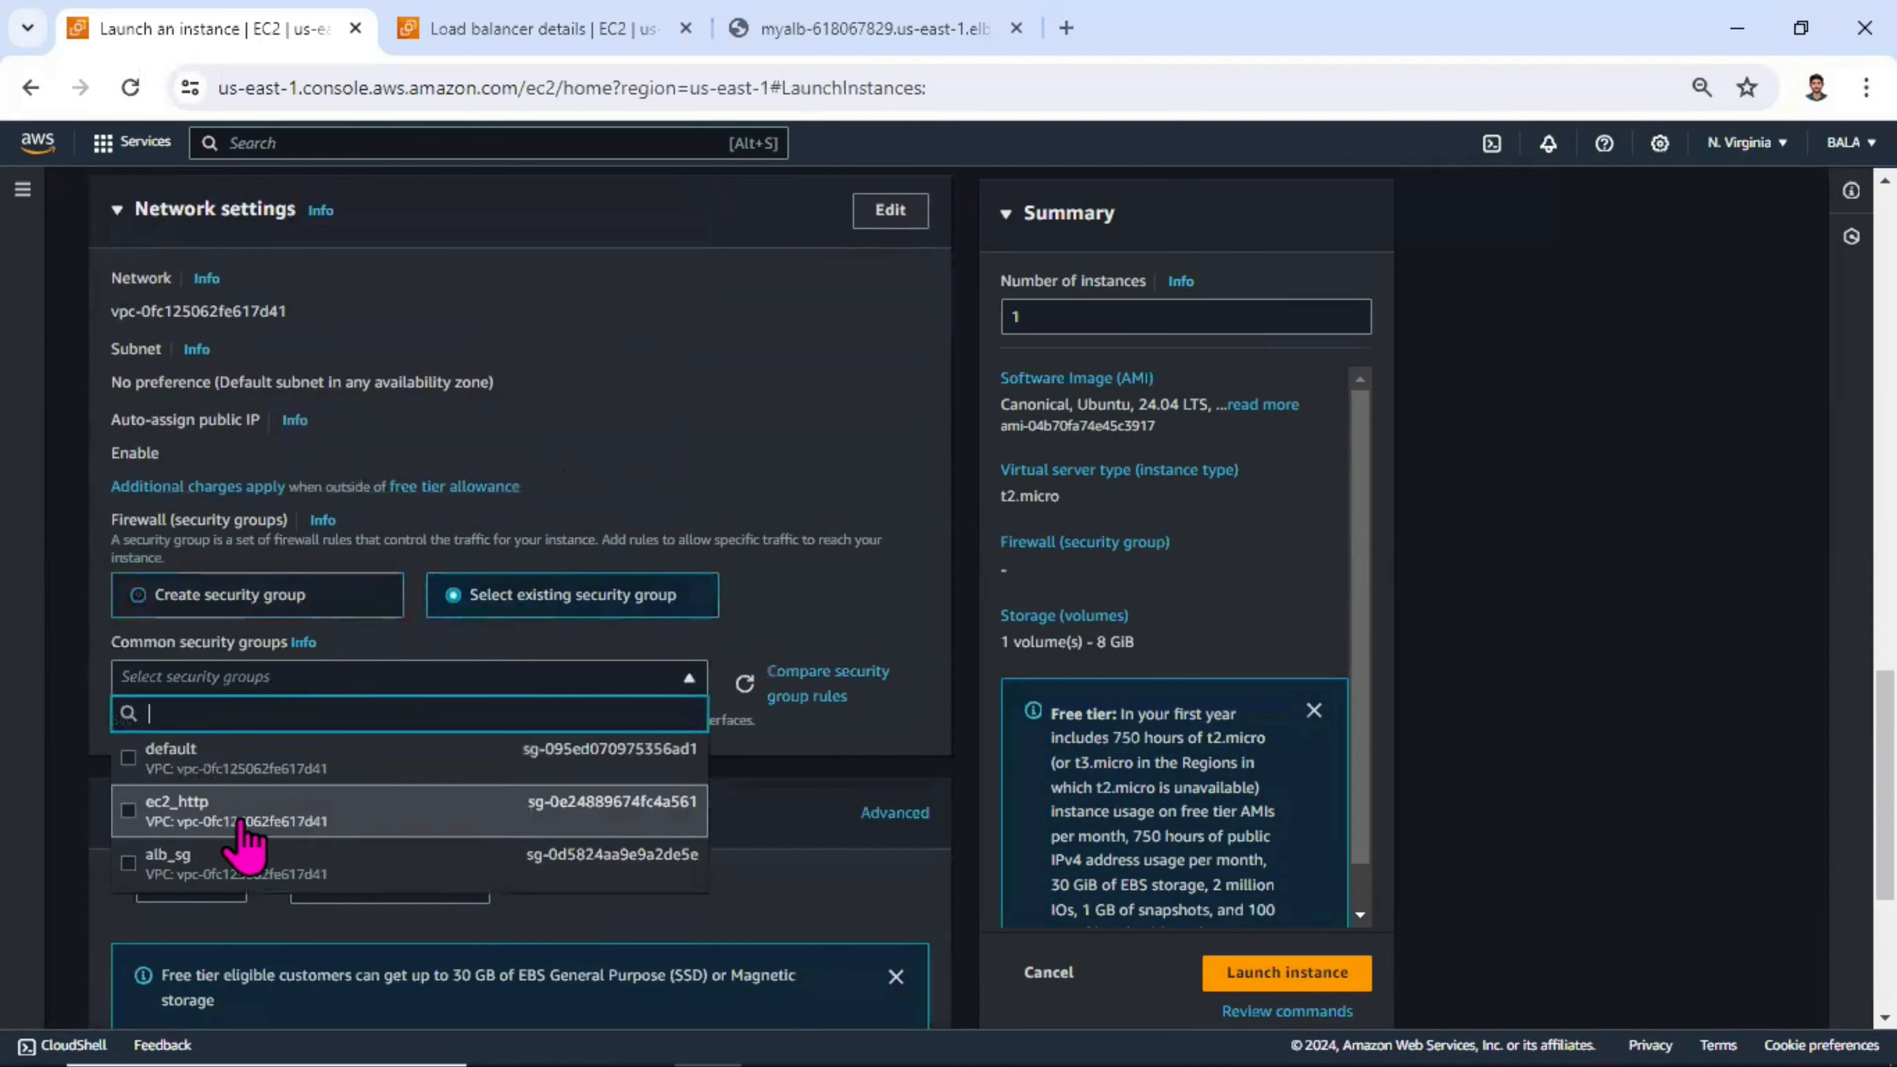
{"action": "left_click", "coordinate": [262, 831]}
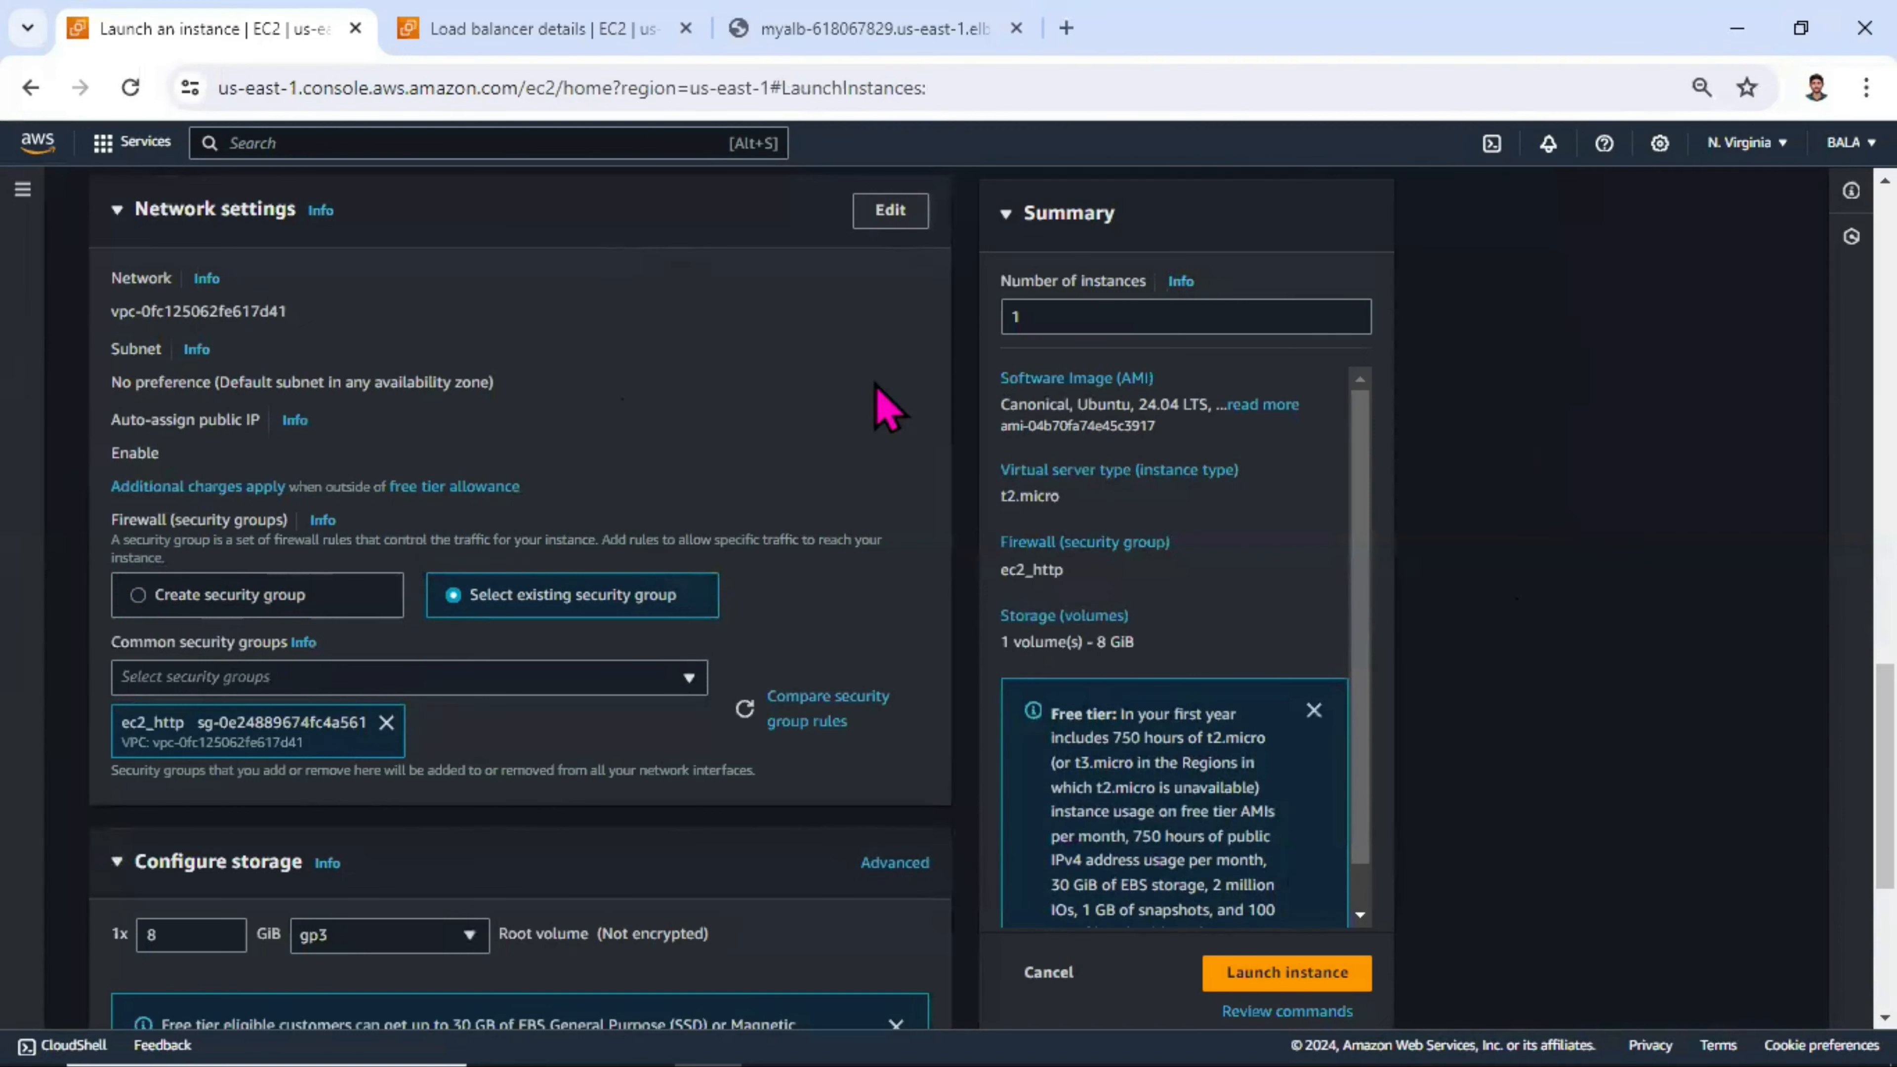
- Expand the advanced details and enter a user data script that updates apt, installs and starts nginx, and writes a "Welcome to my ubuntu" hostname page
{"action": "scroll", "coordinate": [1092, 590], "scroll_direction": "down", "scroll_amount": 1}
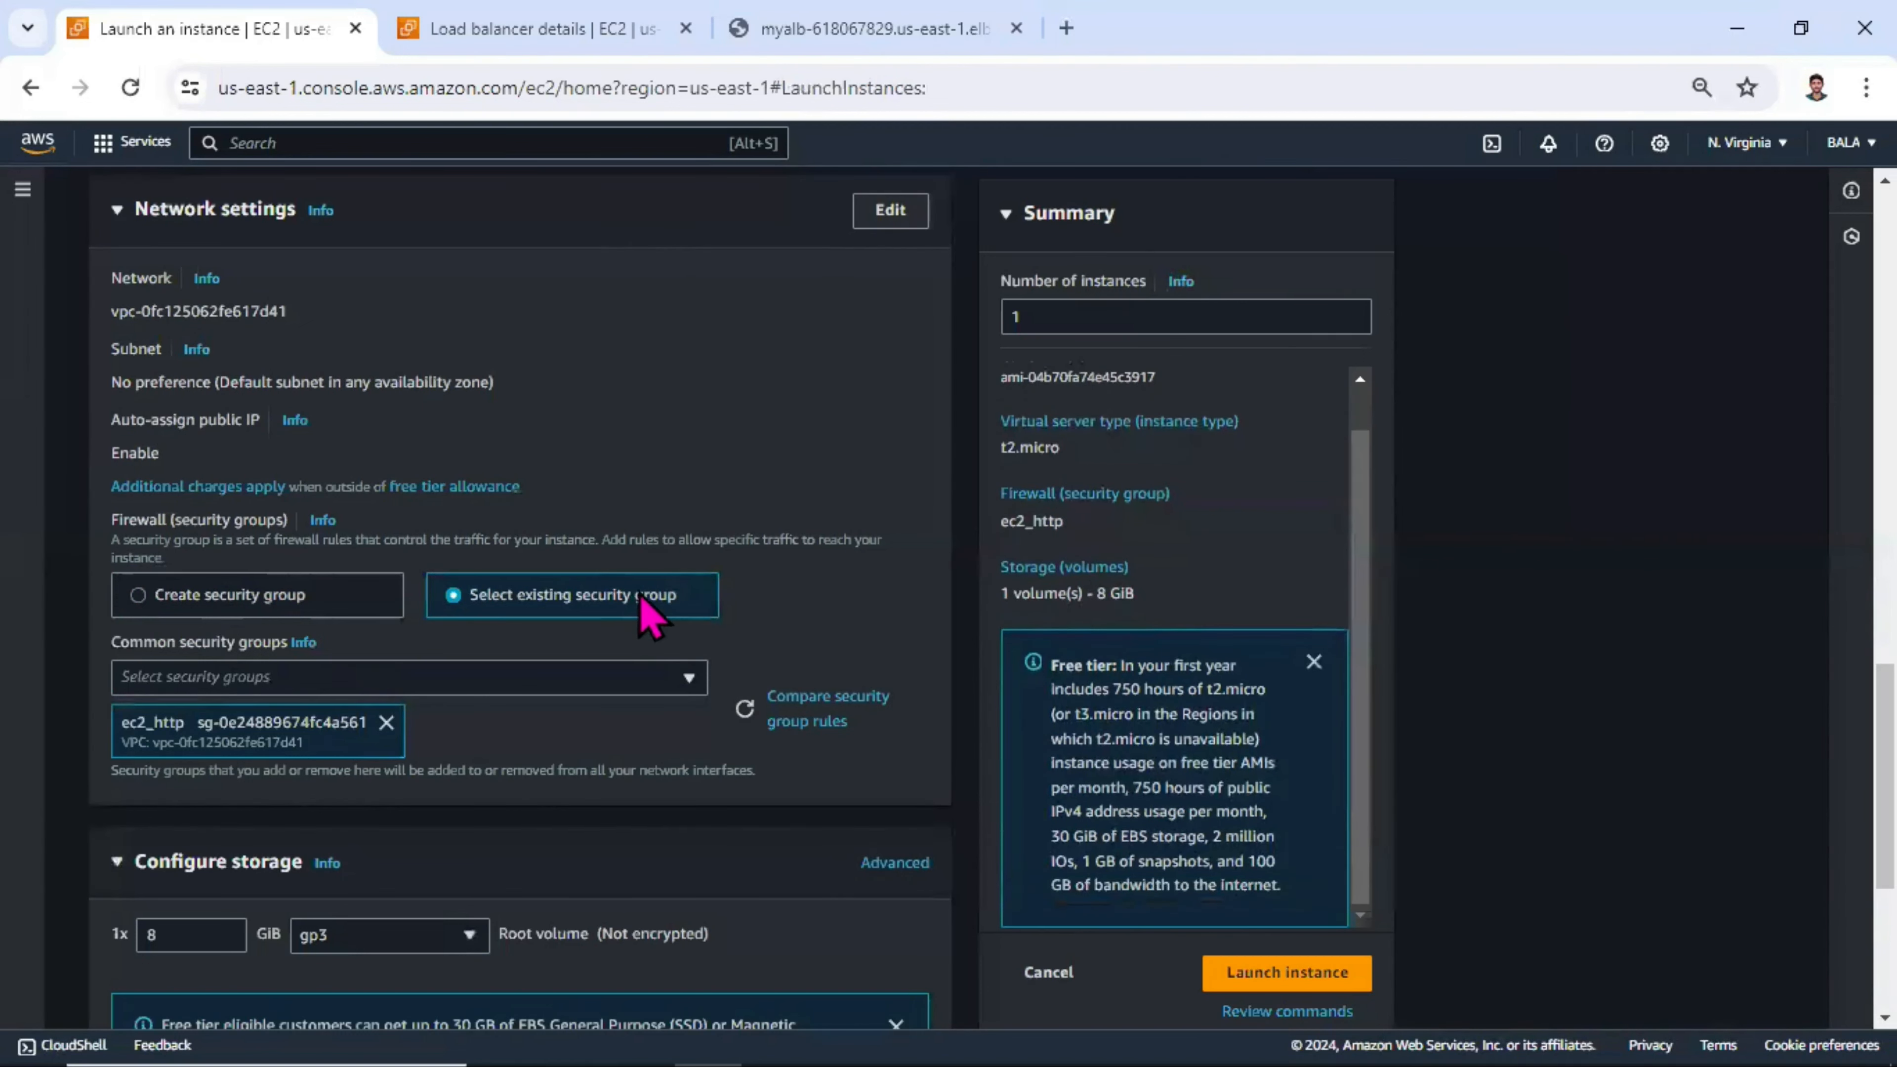
{"action": "scroll", "coordinate": [657, 590], "scroll_direction": "down", "scroll_amount": 5}
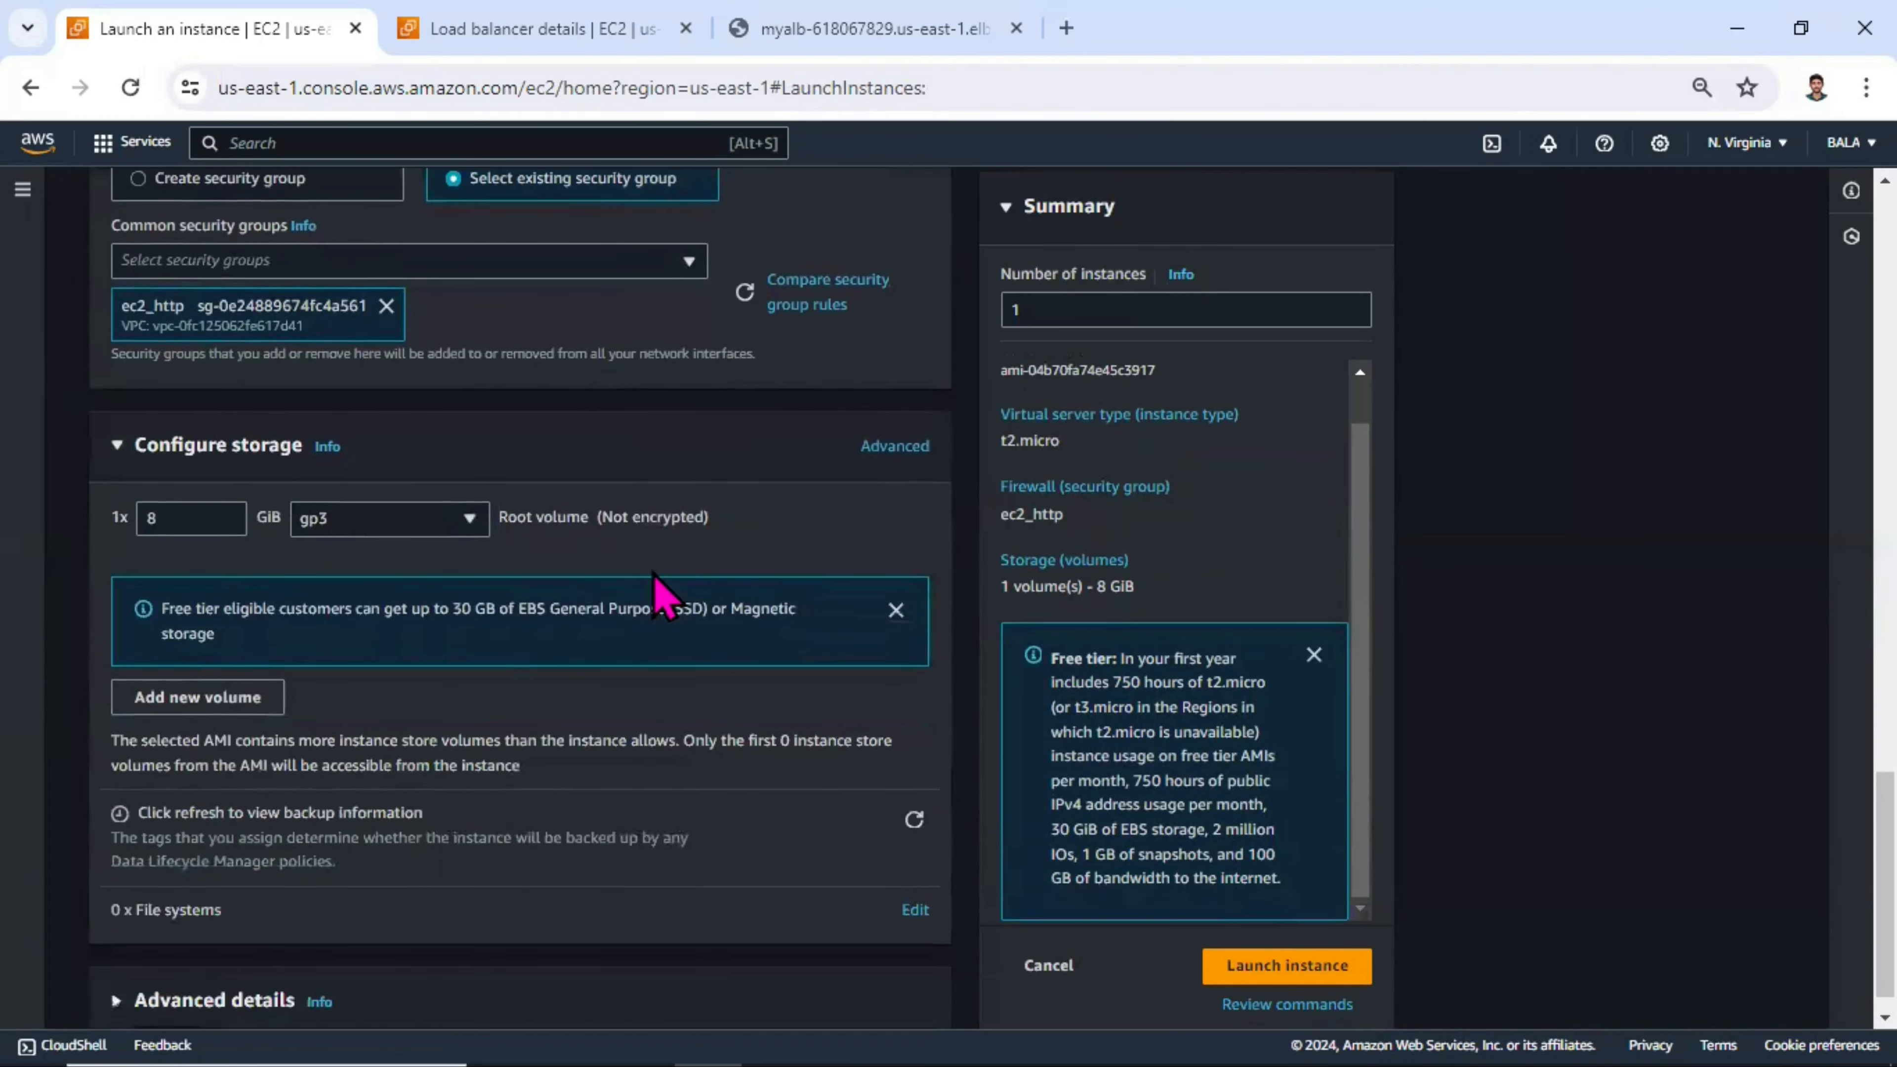
{"action": "scroll", "coordinate": [508, 614], "scroll_direction": "down", "scroll_amount": 1}
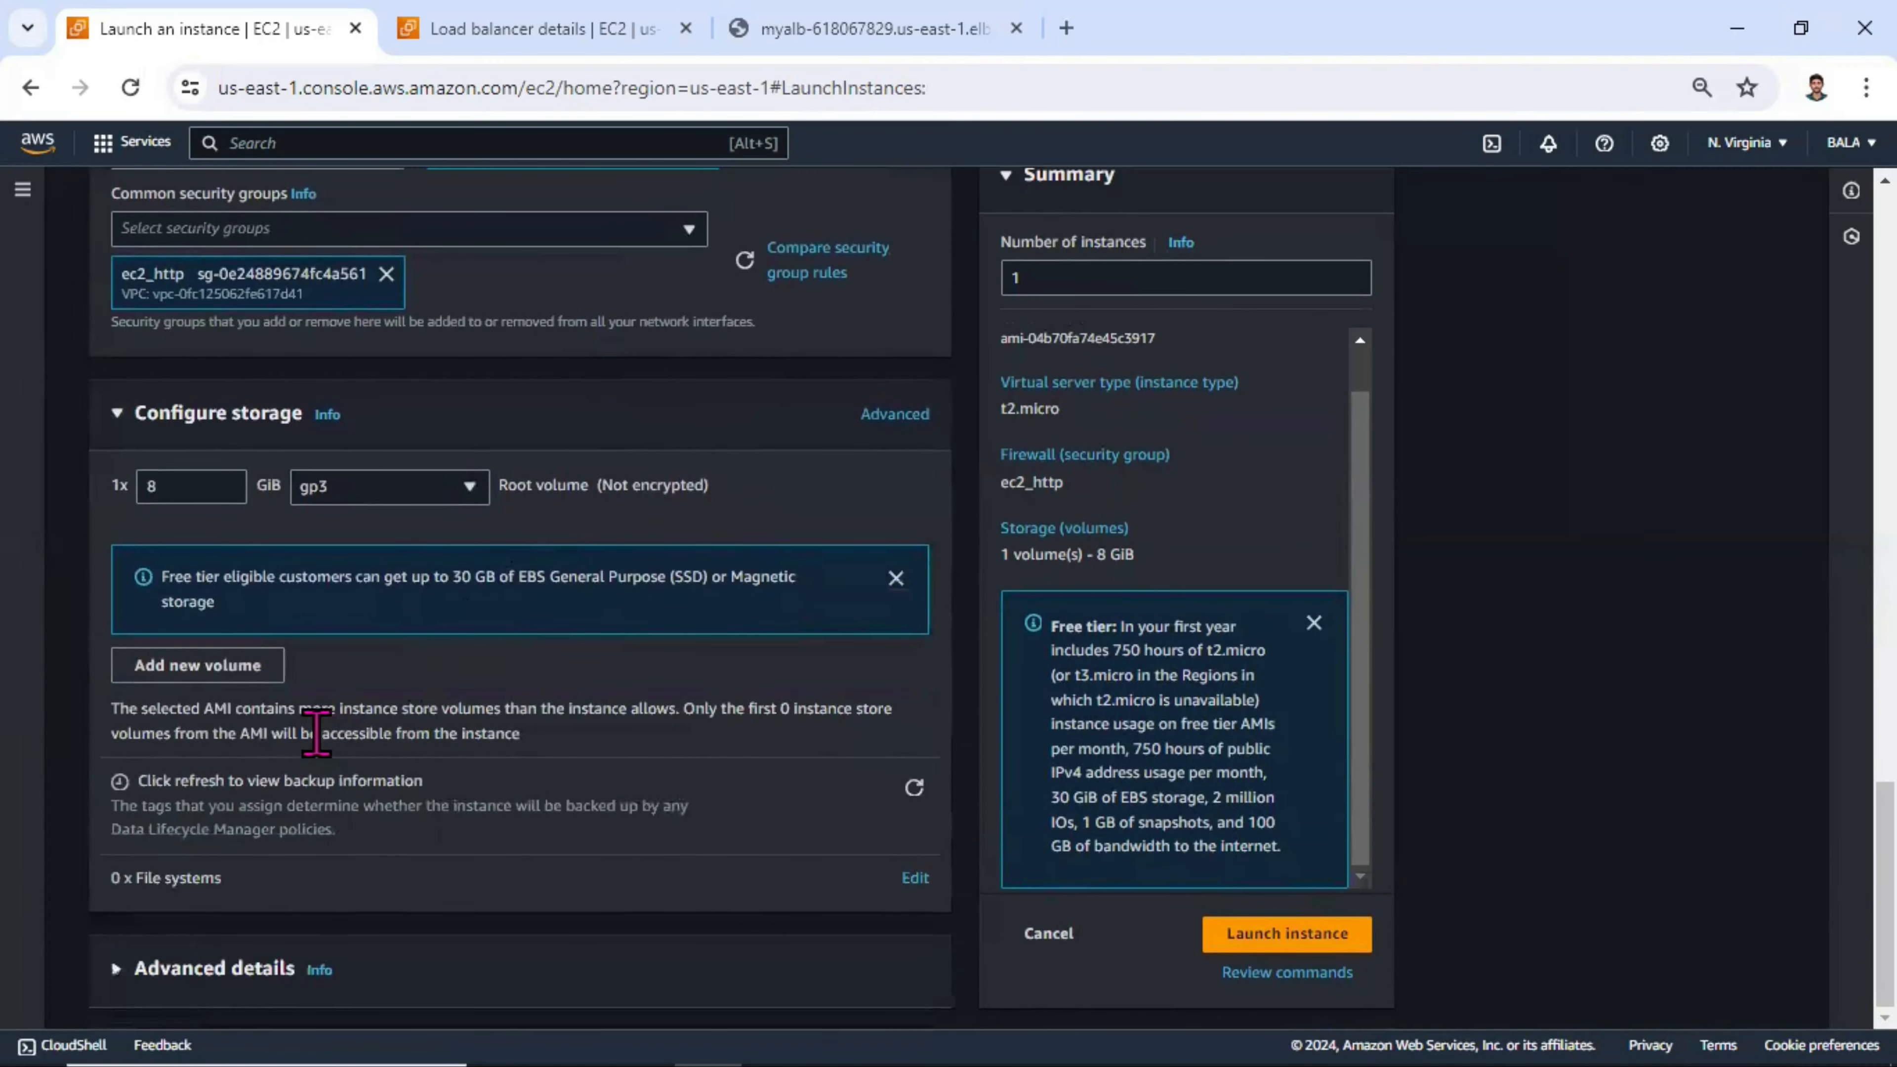
{"action": "left_click", "coordinate": [210, 968]}
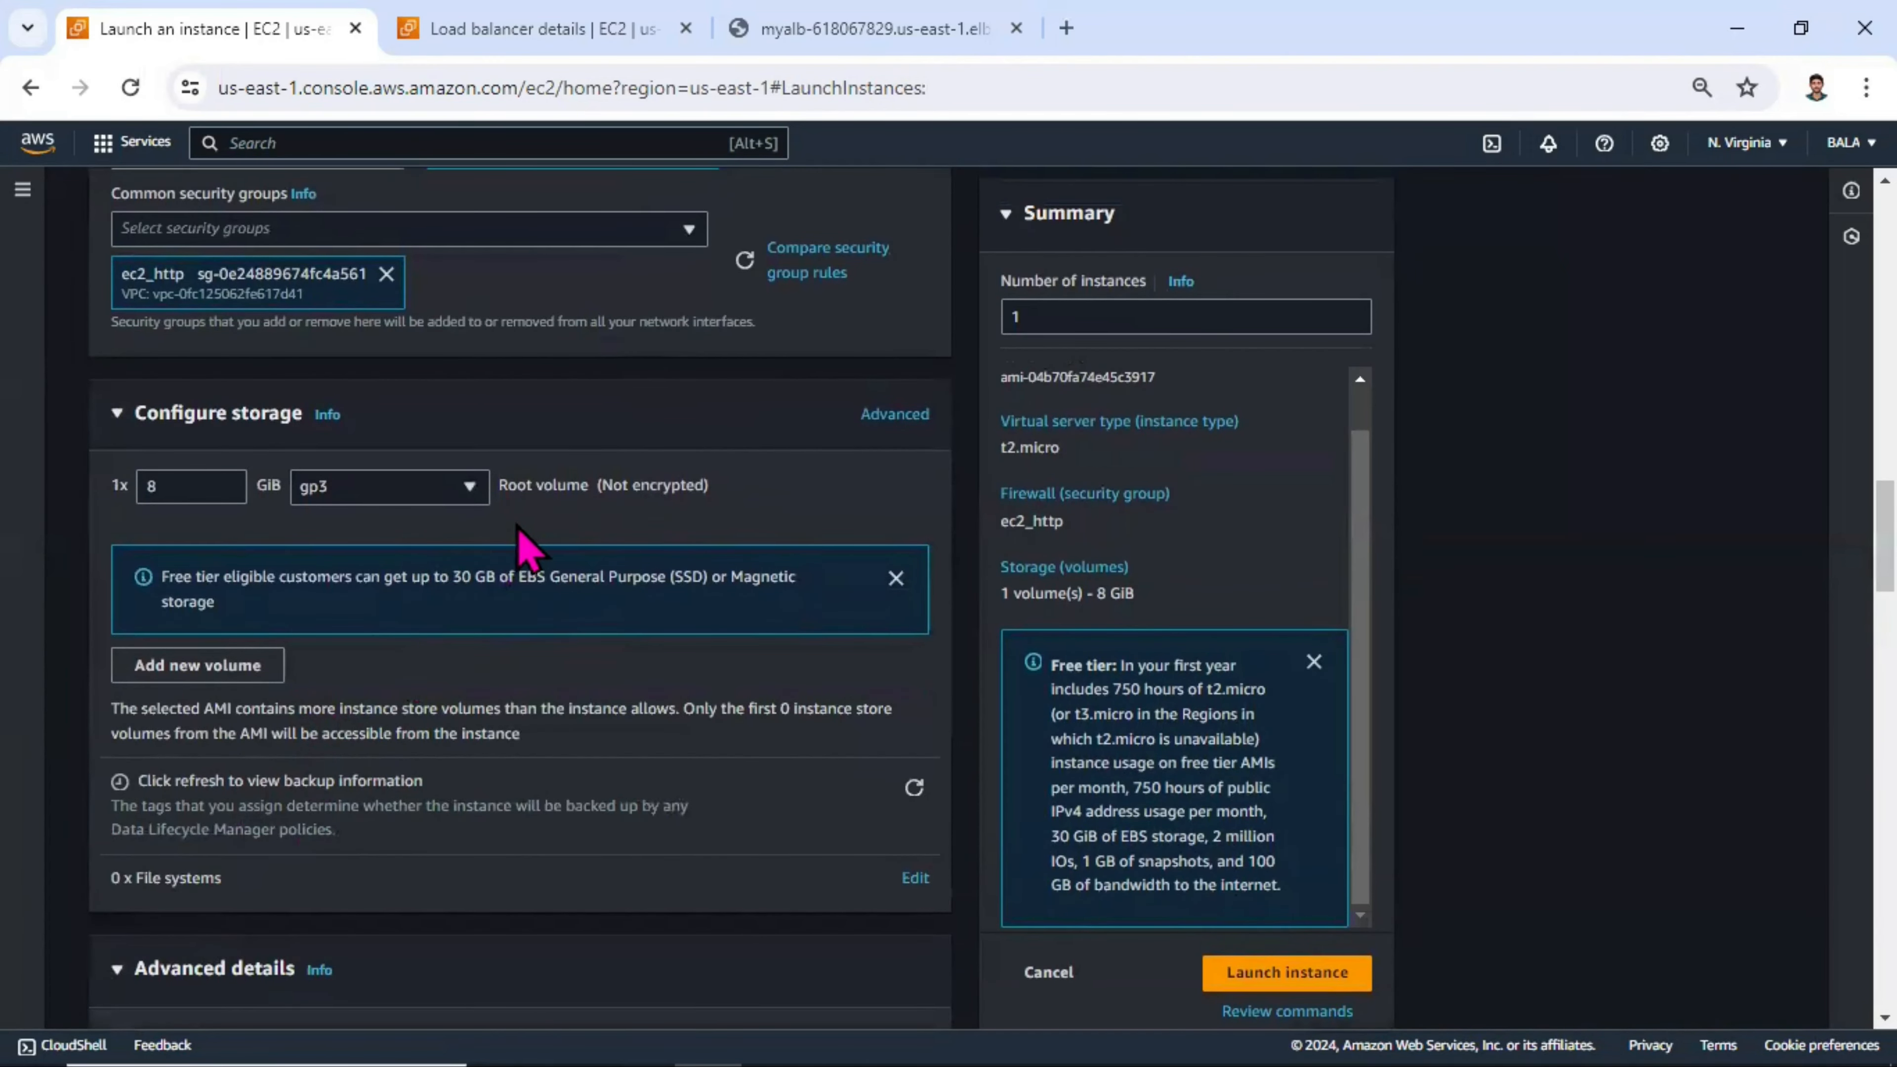
{"action": "scroll", "coordinate": [526, 545], "scroll_direction": "down", "scroll_amount": 5}
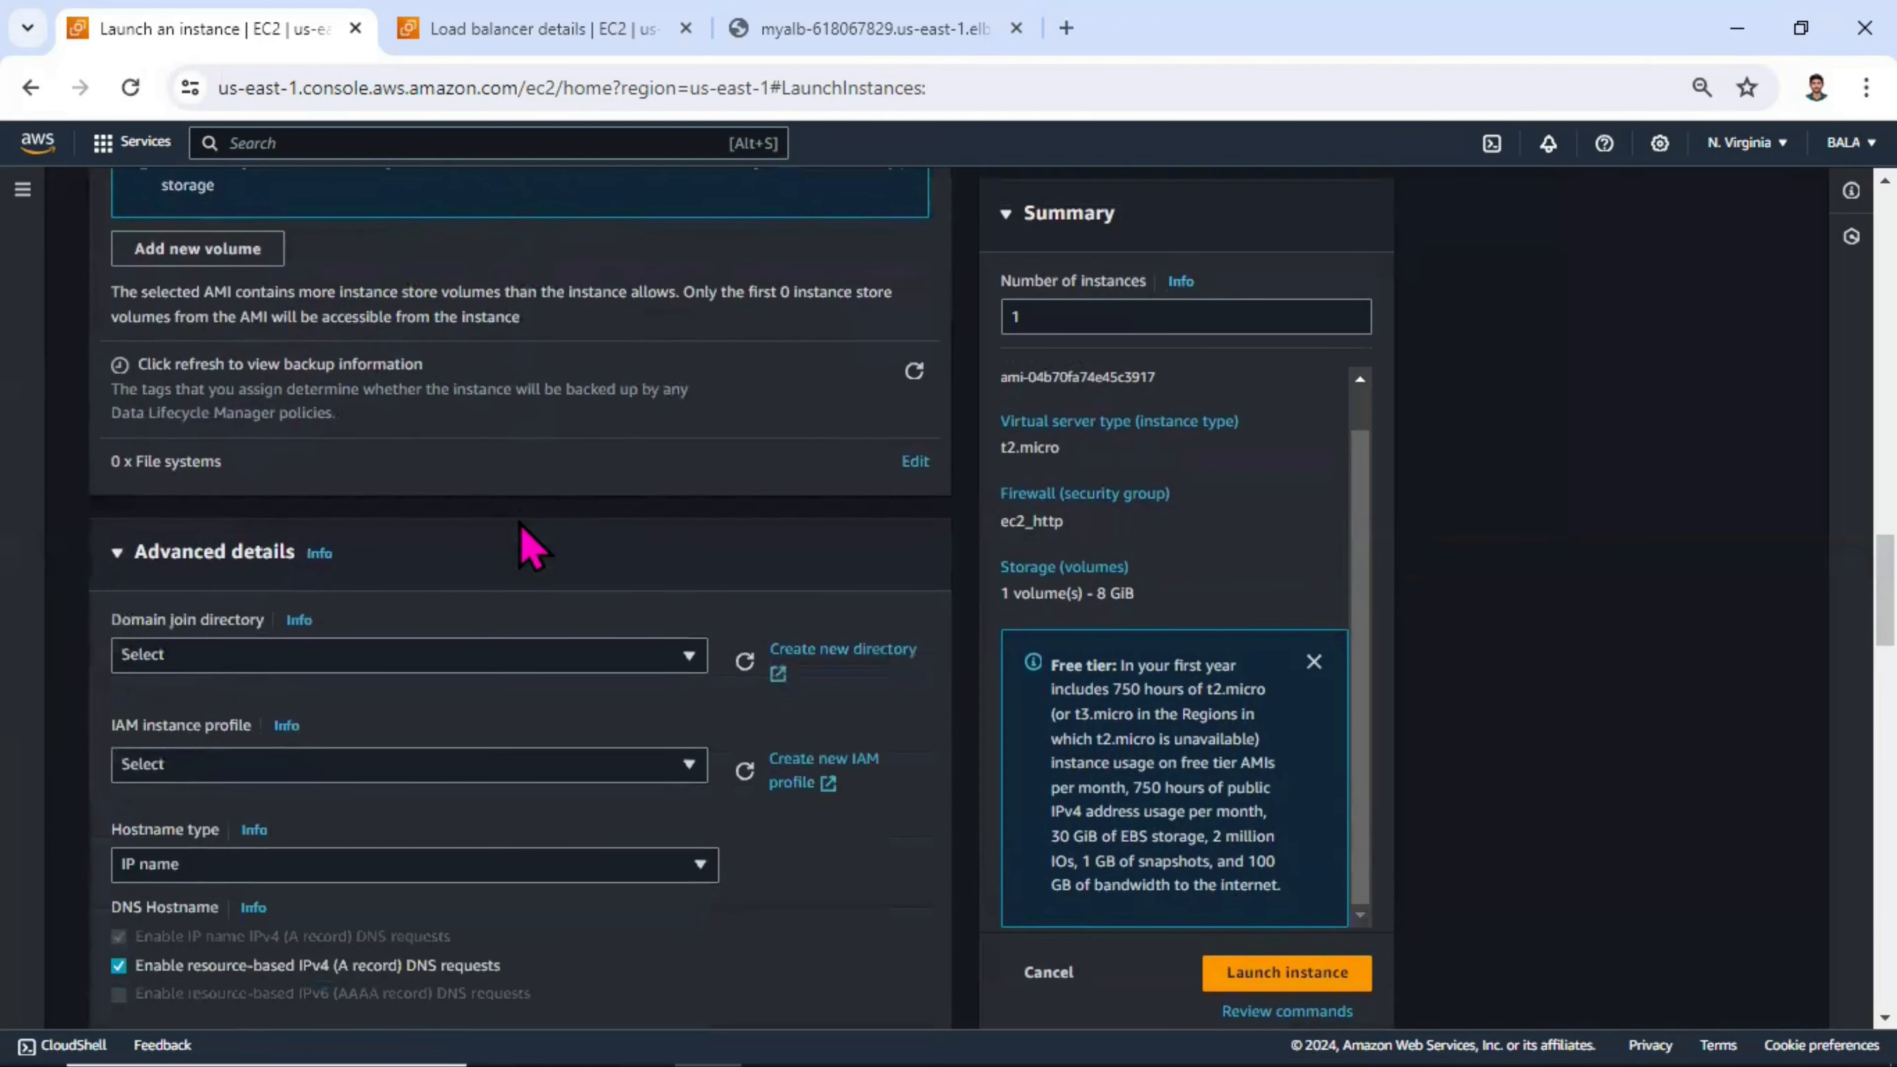
{"action": "scroll", "coordinate": [526, 545], "scroll_direction": "down", "scroll_amount": 20}
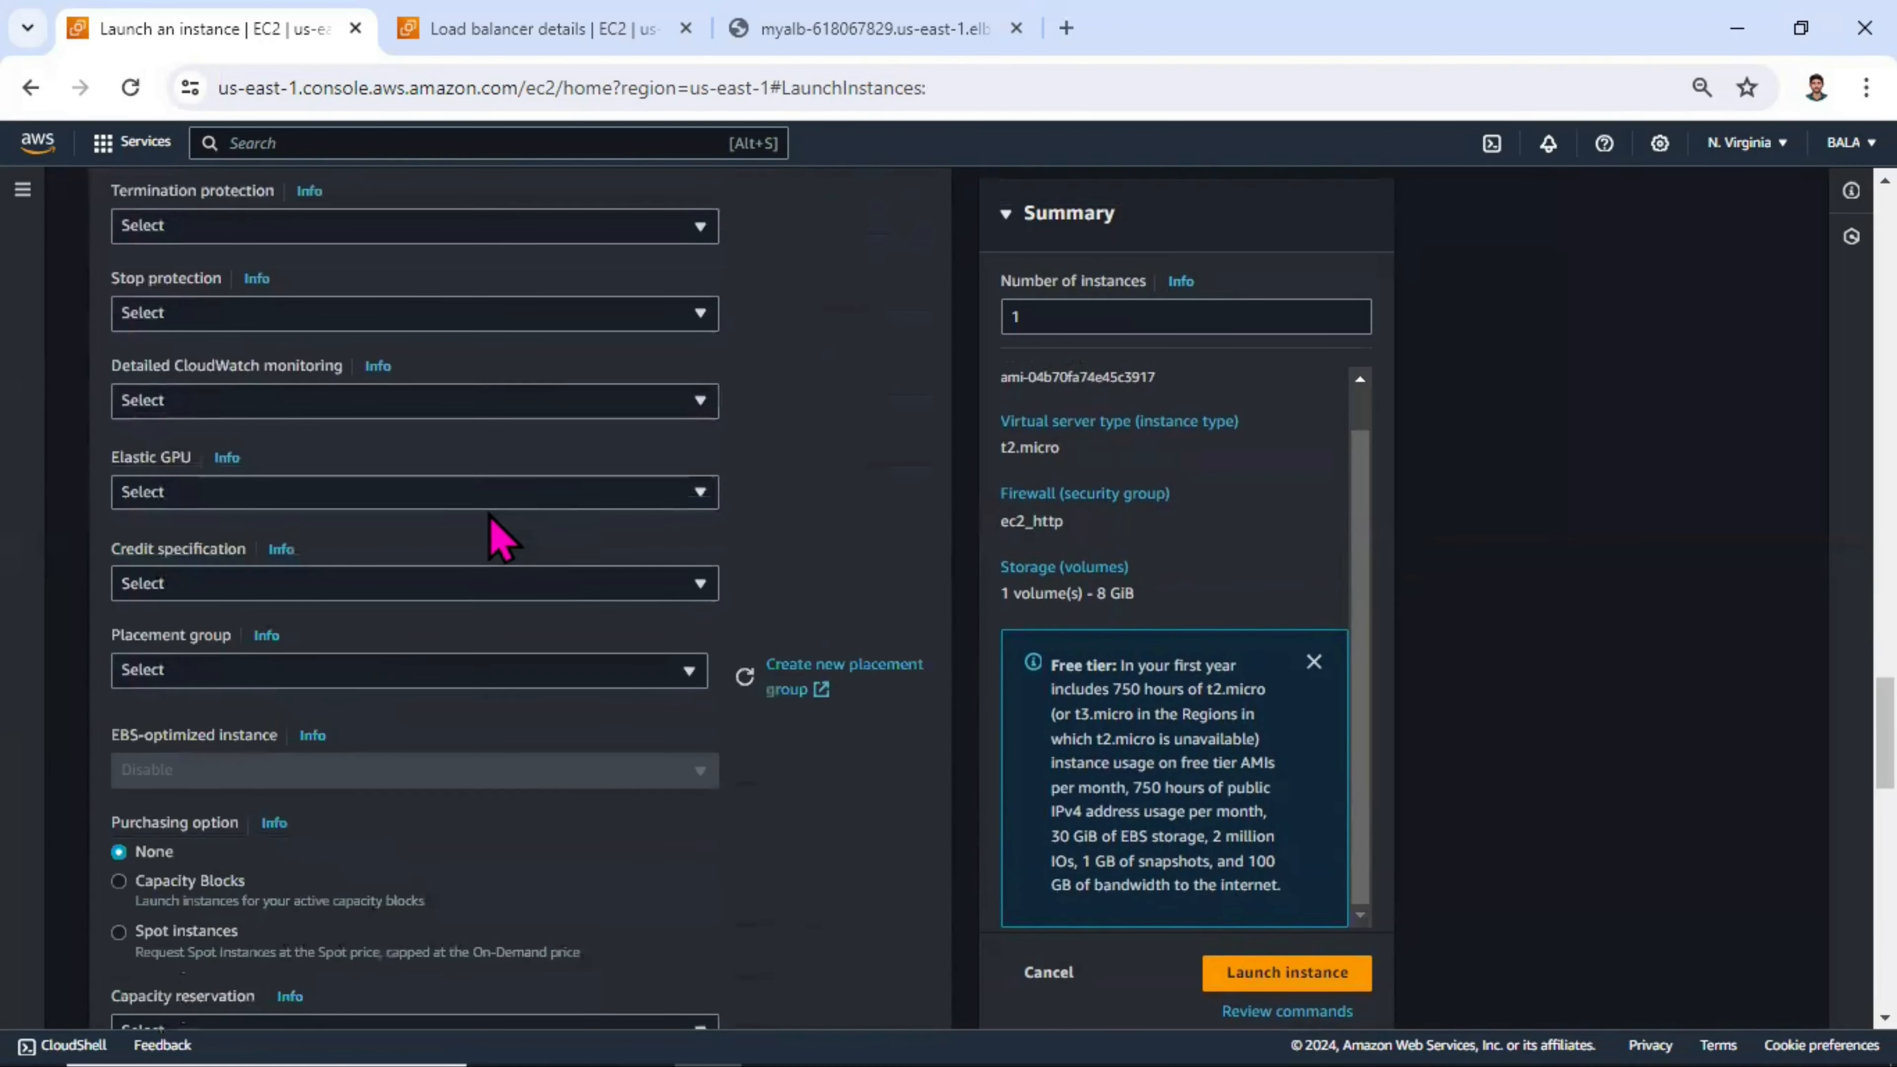
{"action": "scroll", "coordinate": [487, 529], "scroll_direction": "down", "scroll_amount": 10}
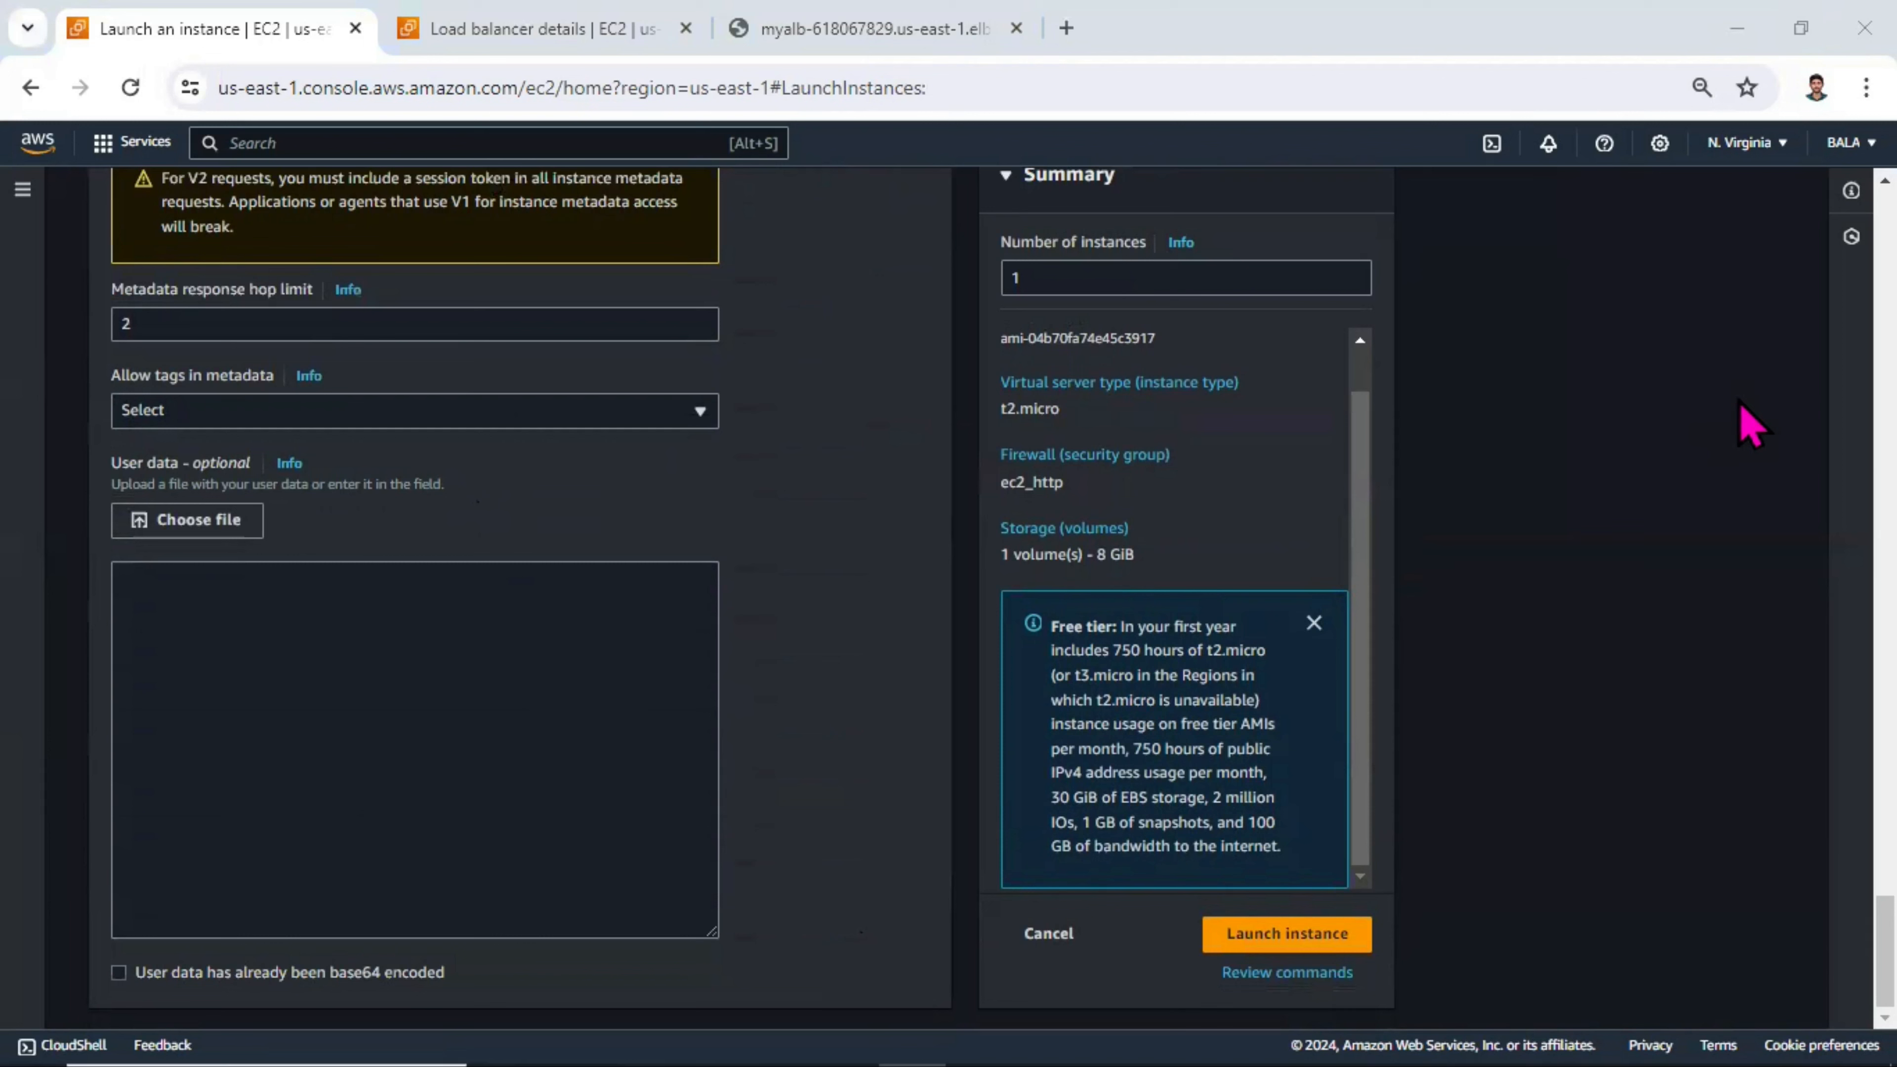
{"action": "left_click", "coordinate": [388, 744]}
{"action": "type", "text": "#!/bin/bash #install httpd sudo apt update -y sudo apt install nginx -y sudo systemctl start nginx sudo echo \"<h1>Welcome to my ubuntu $(hostname -f)</h1>\" > /var/www/html/index.nginx-debian.html"}
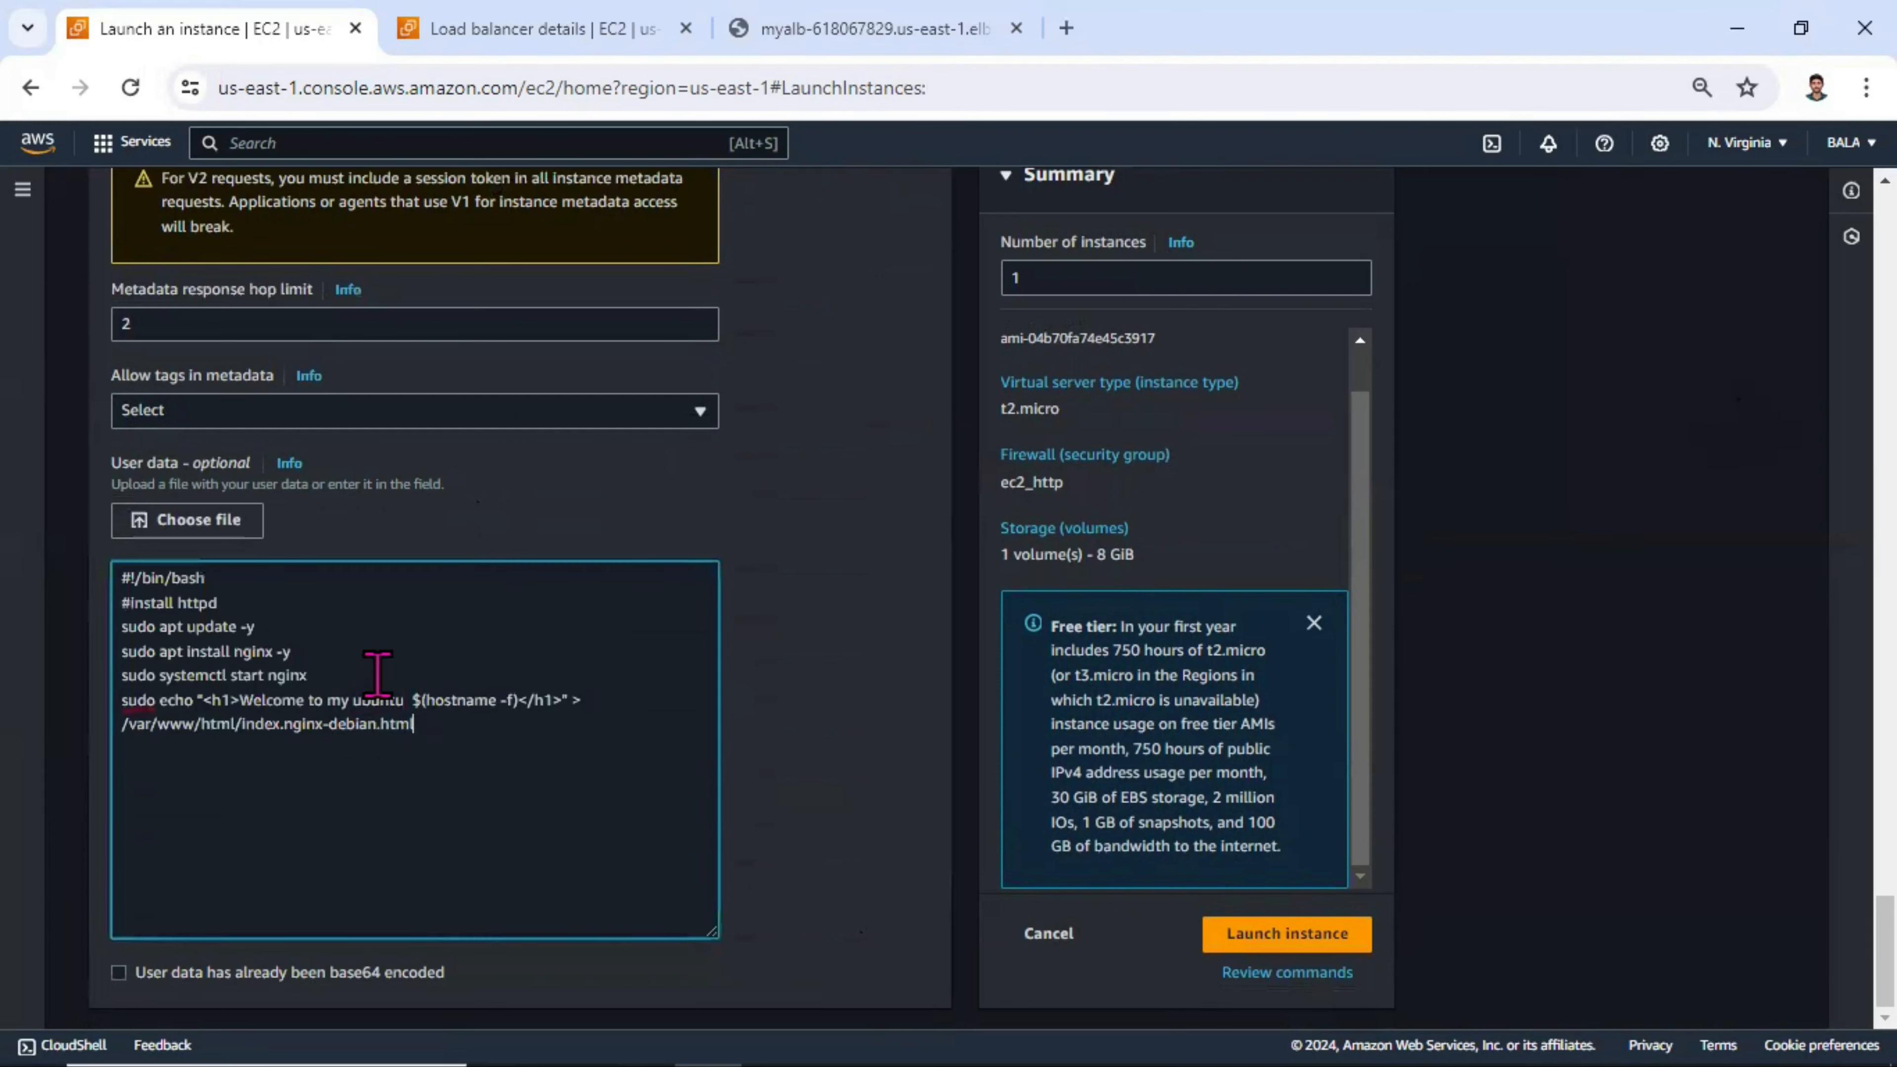
- Compare the page served through the load balancer with the nginx and welcome-page lines in the new instance's user data
{"action": "left_click", "coordinate": [747, 28]}
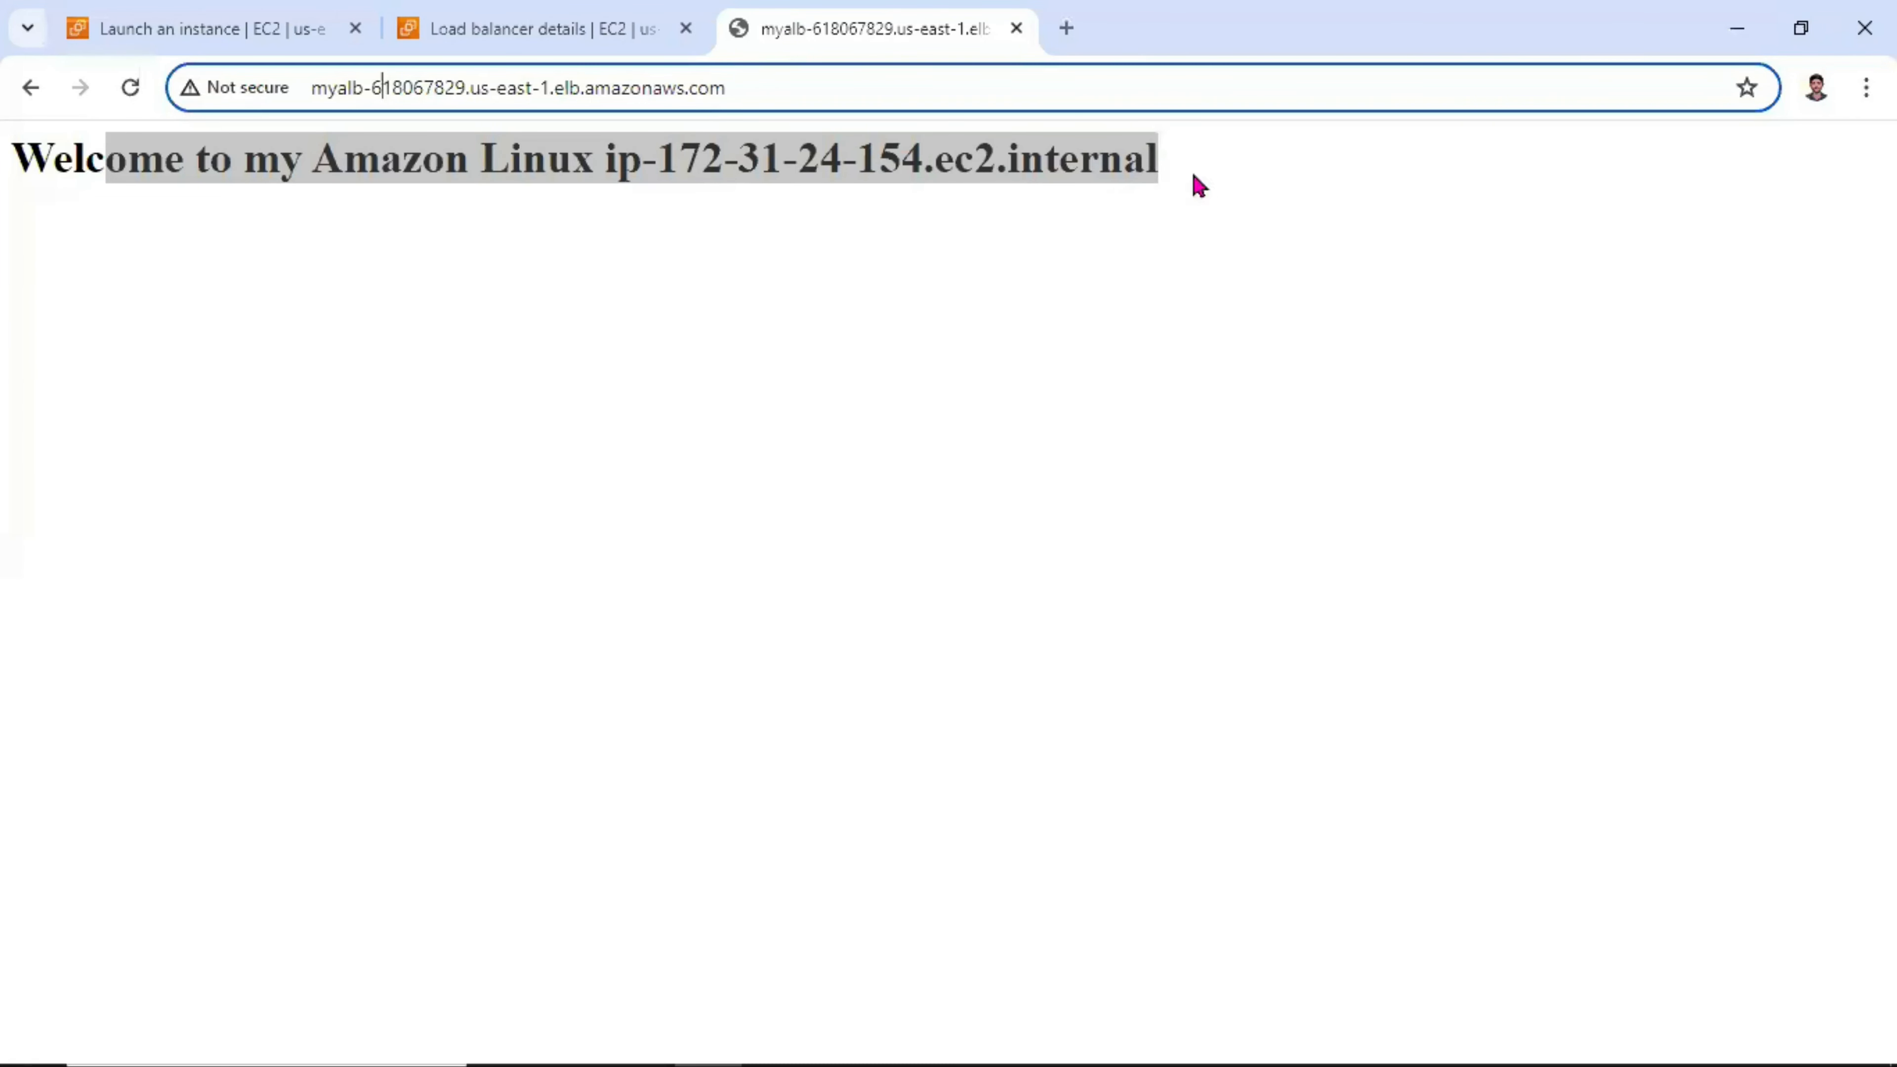
{"action": "left_click_drag", "start_coordinate": [1137, 160], "coordinate": [1128, 161]}
{"action": "left_click", "coordinate": [329, 27]}
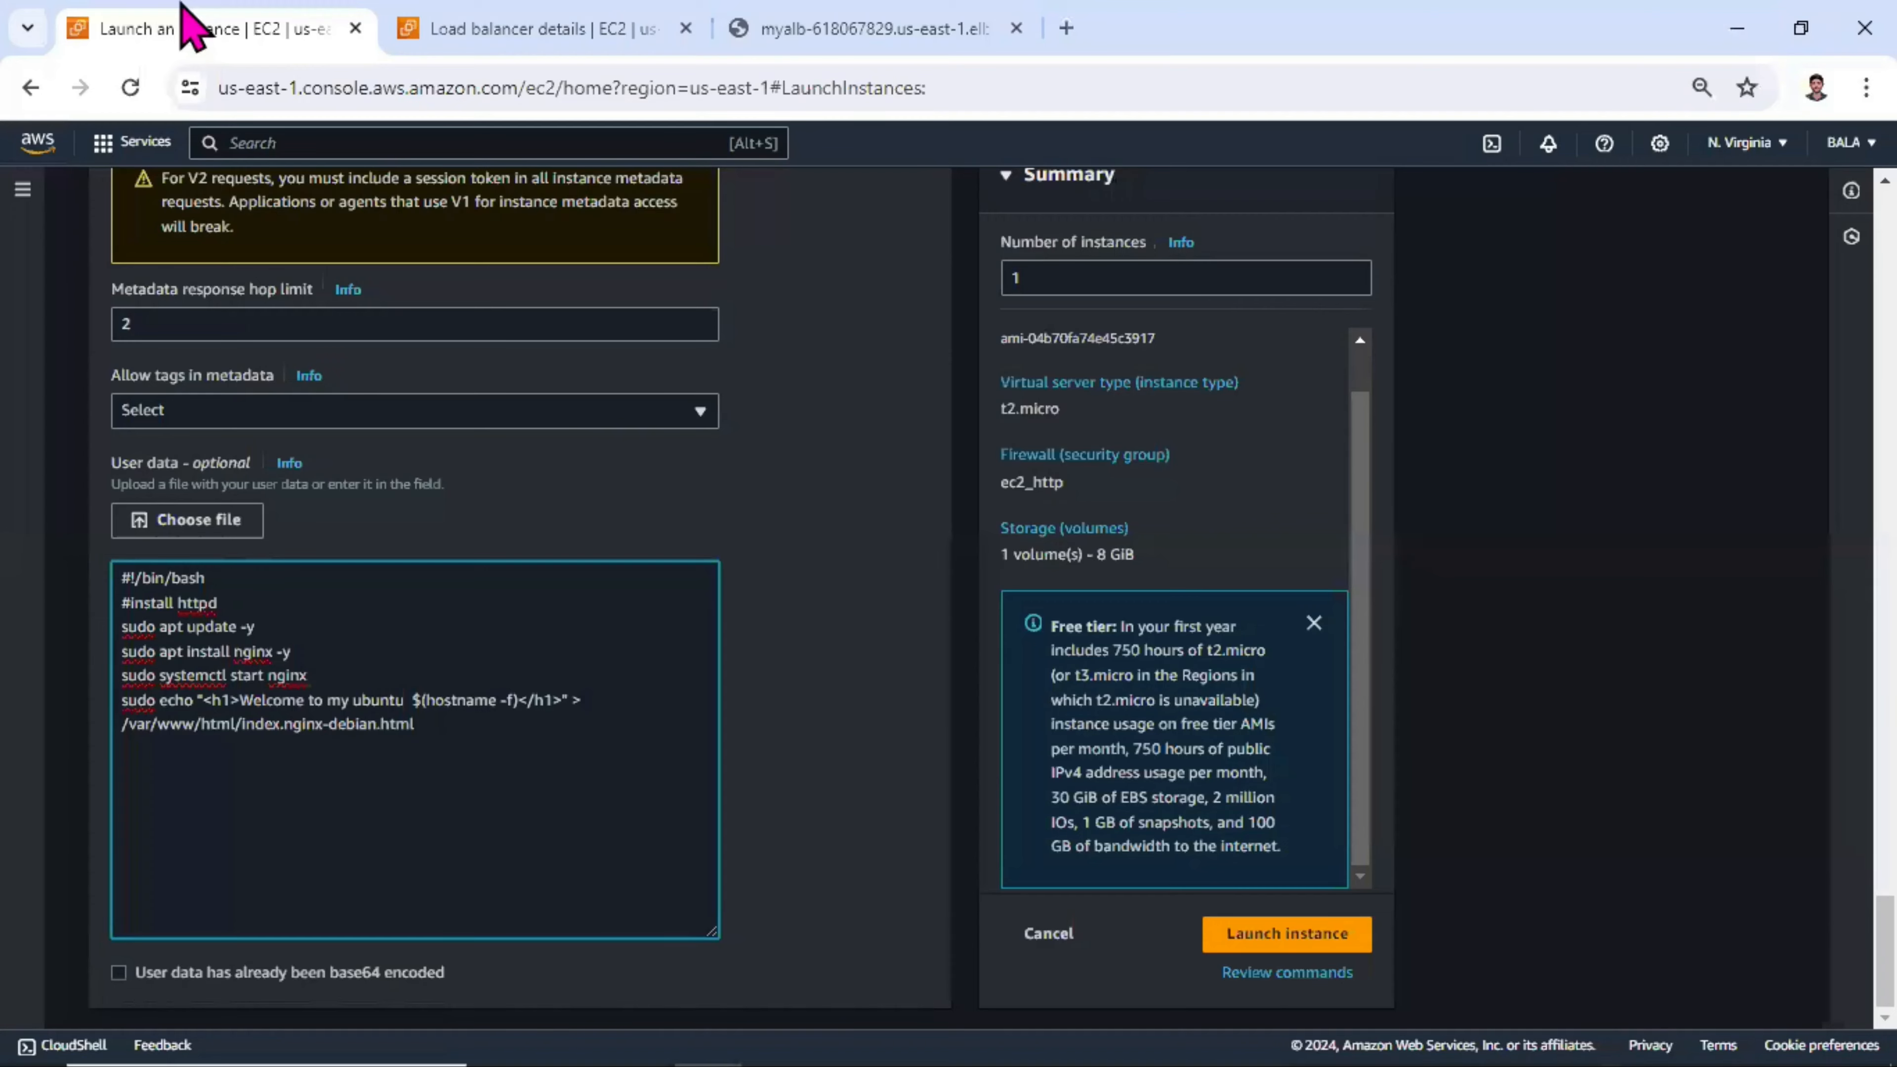
{"action": "left_click", "coordinate": [487, 22]}
{"action": "left_click", "coordinate": [305, 22]}
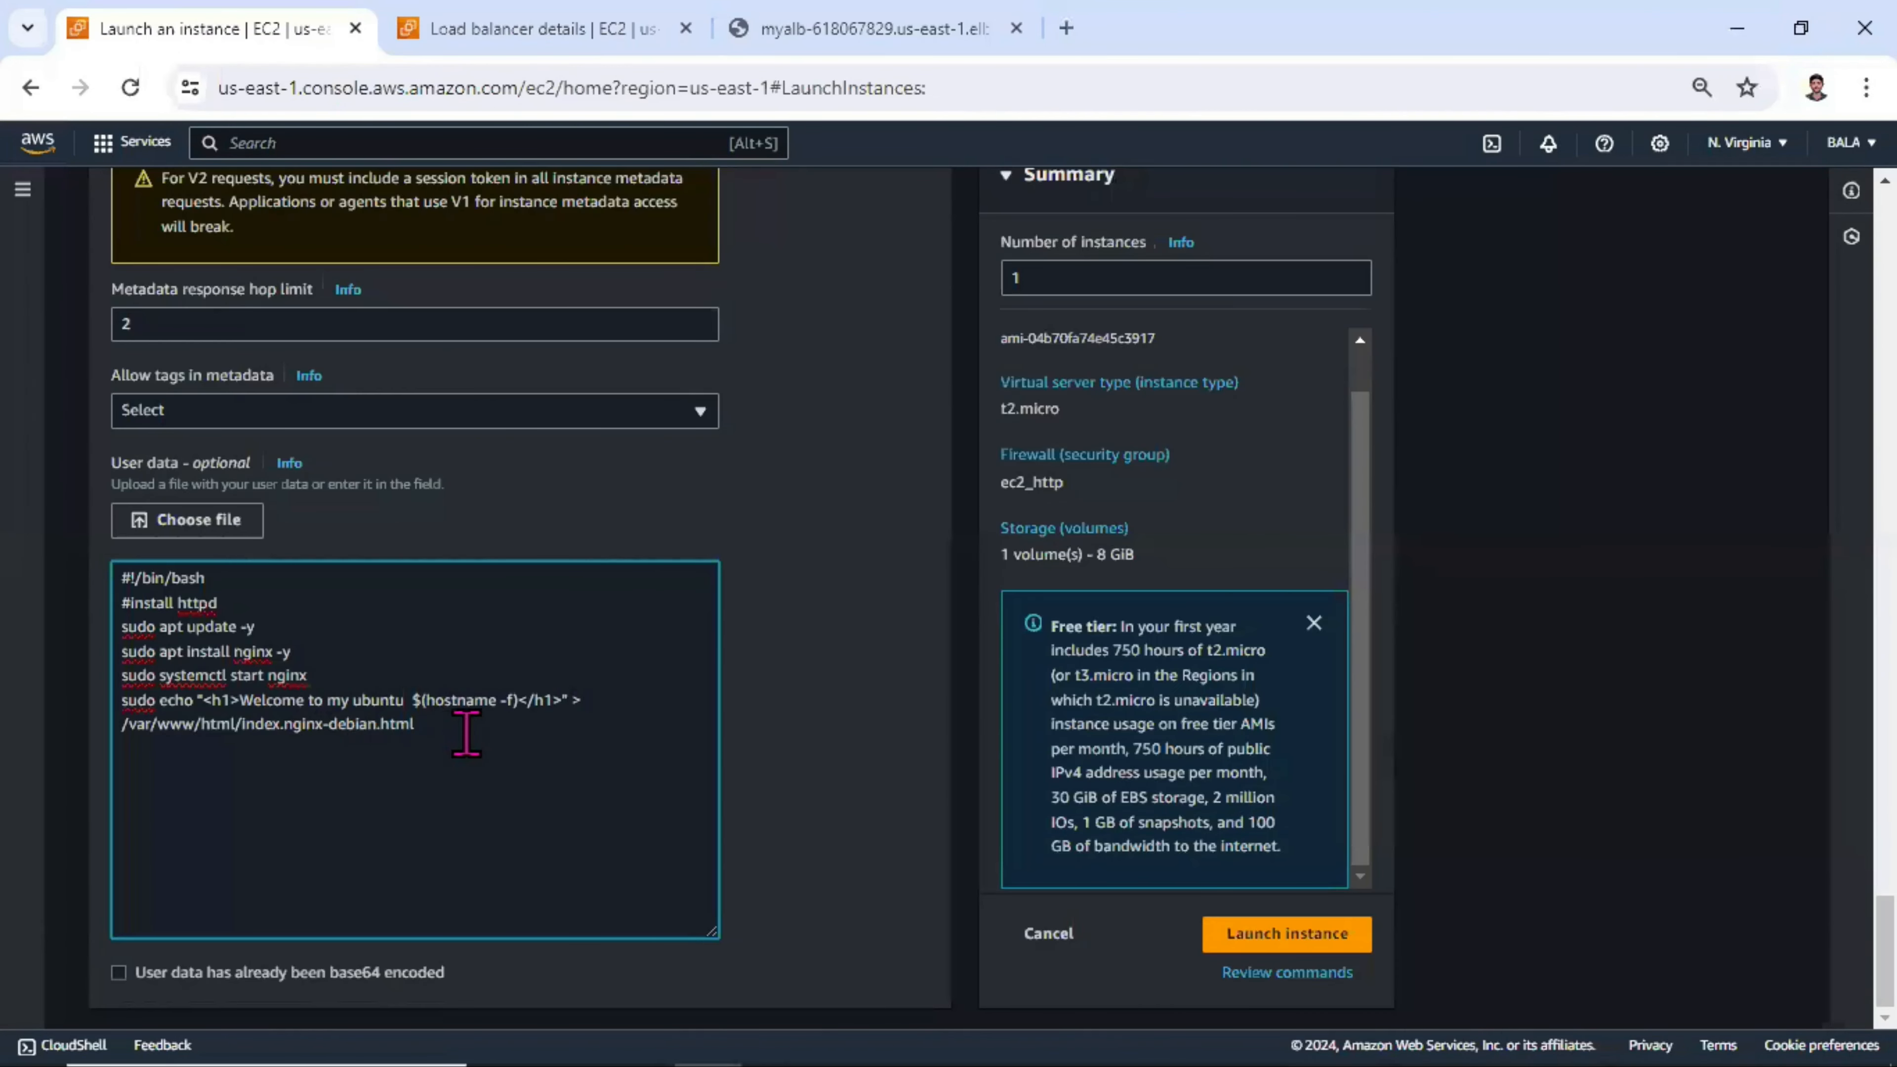
{"action": "left_click_drag", "start_coordinate": [366, 676], "coordinate": [121, 650]}
{"action": "left_click_drag", "start_coordinate": [413, 723], "coordinate": [118, 658]}
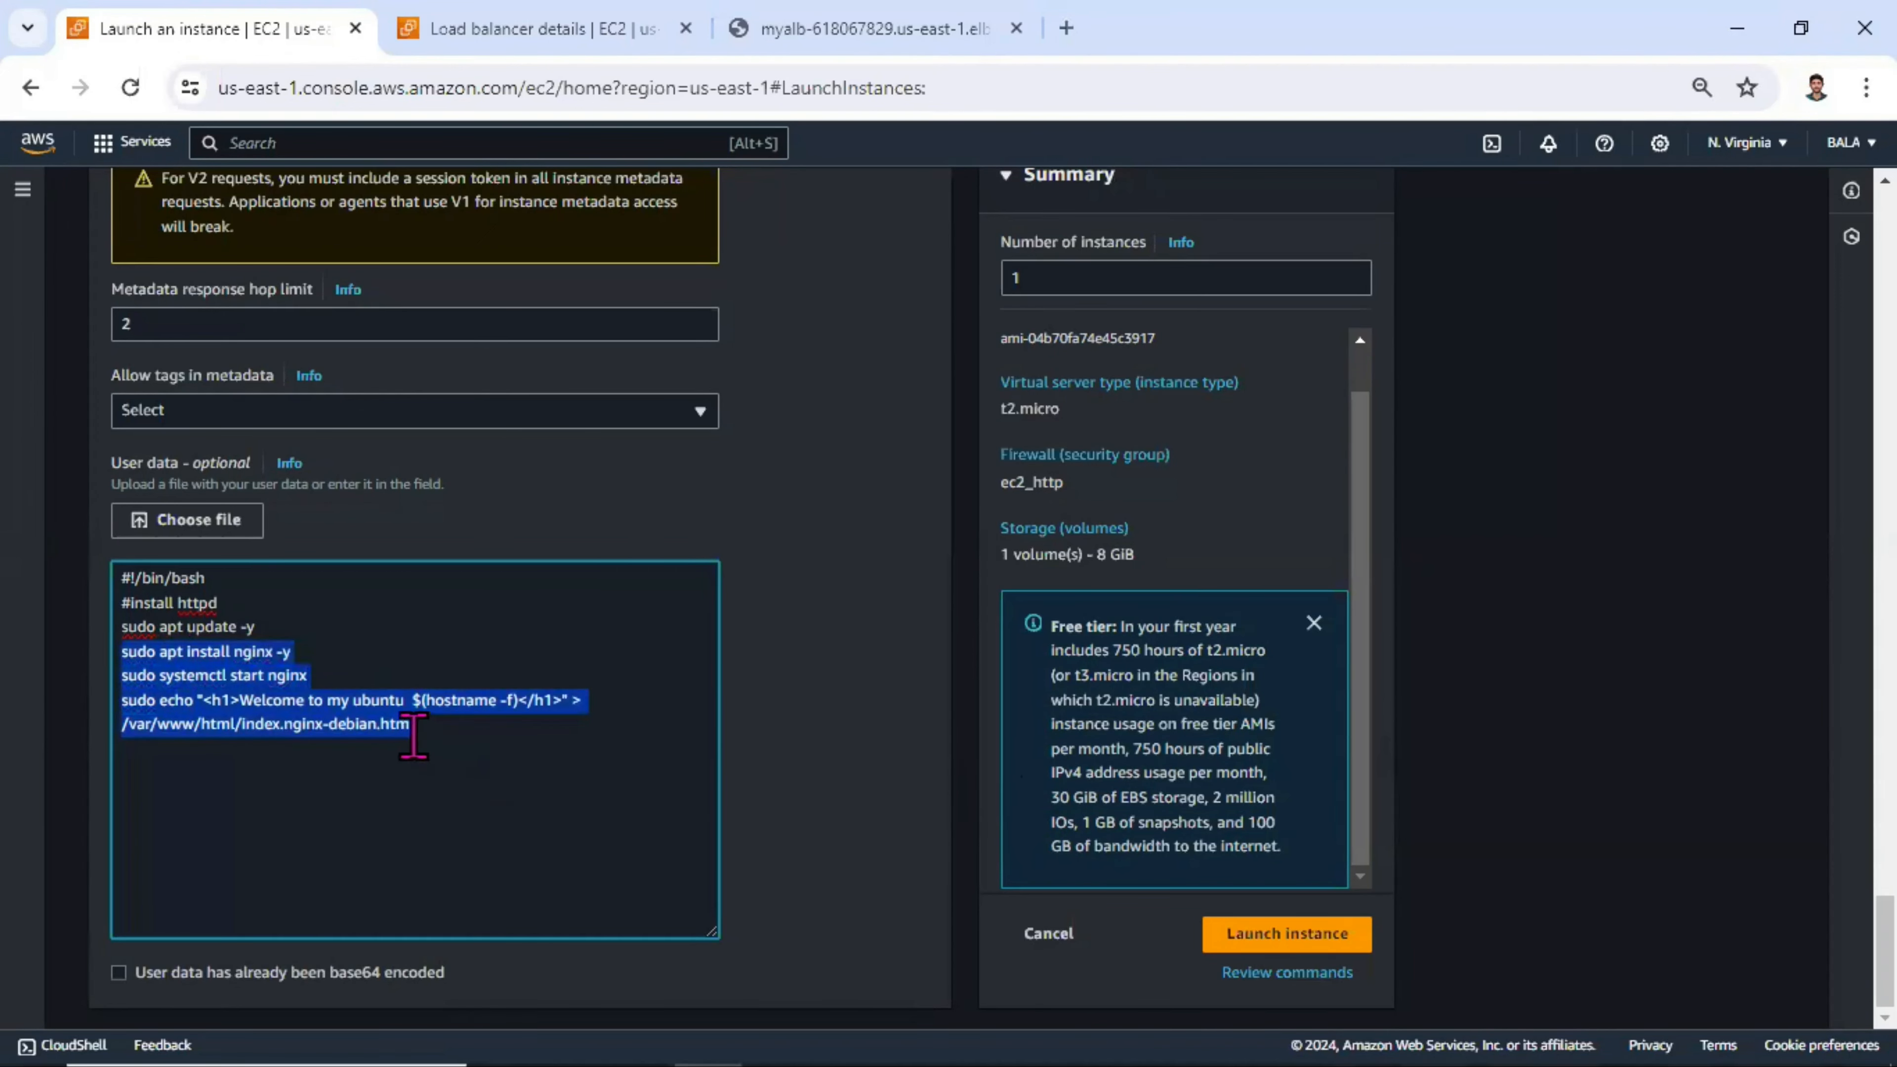
- Launch the Ubuntu instance and refresh the EC2 instances list
{"action": "left_click", "coordinate": [1279, 934]}
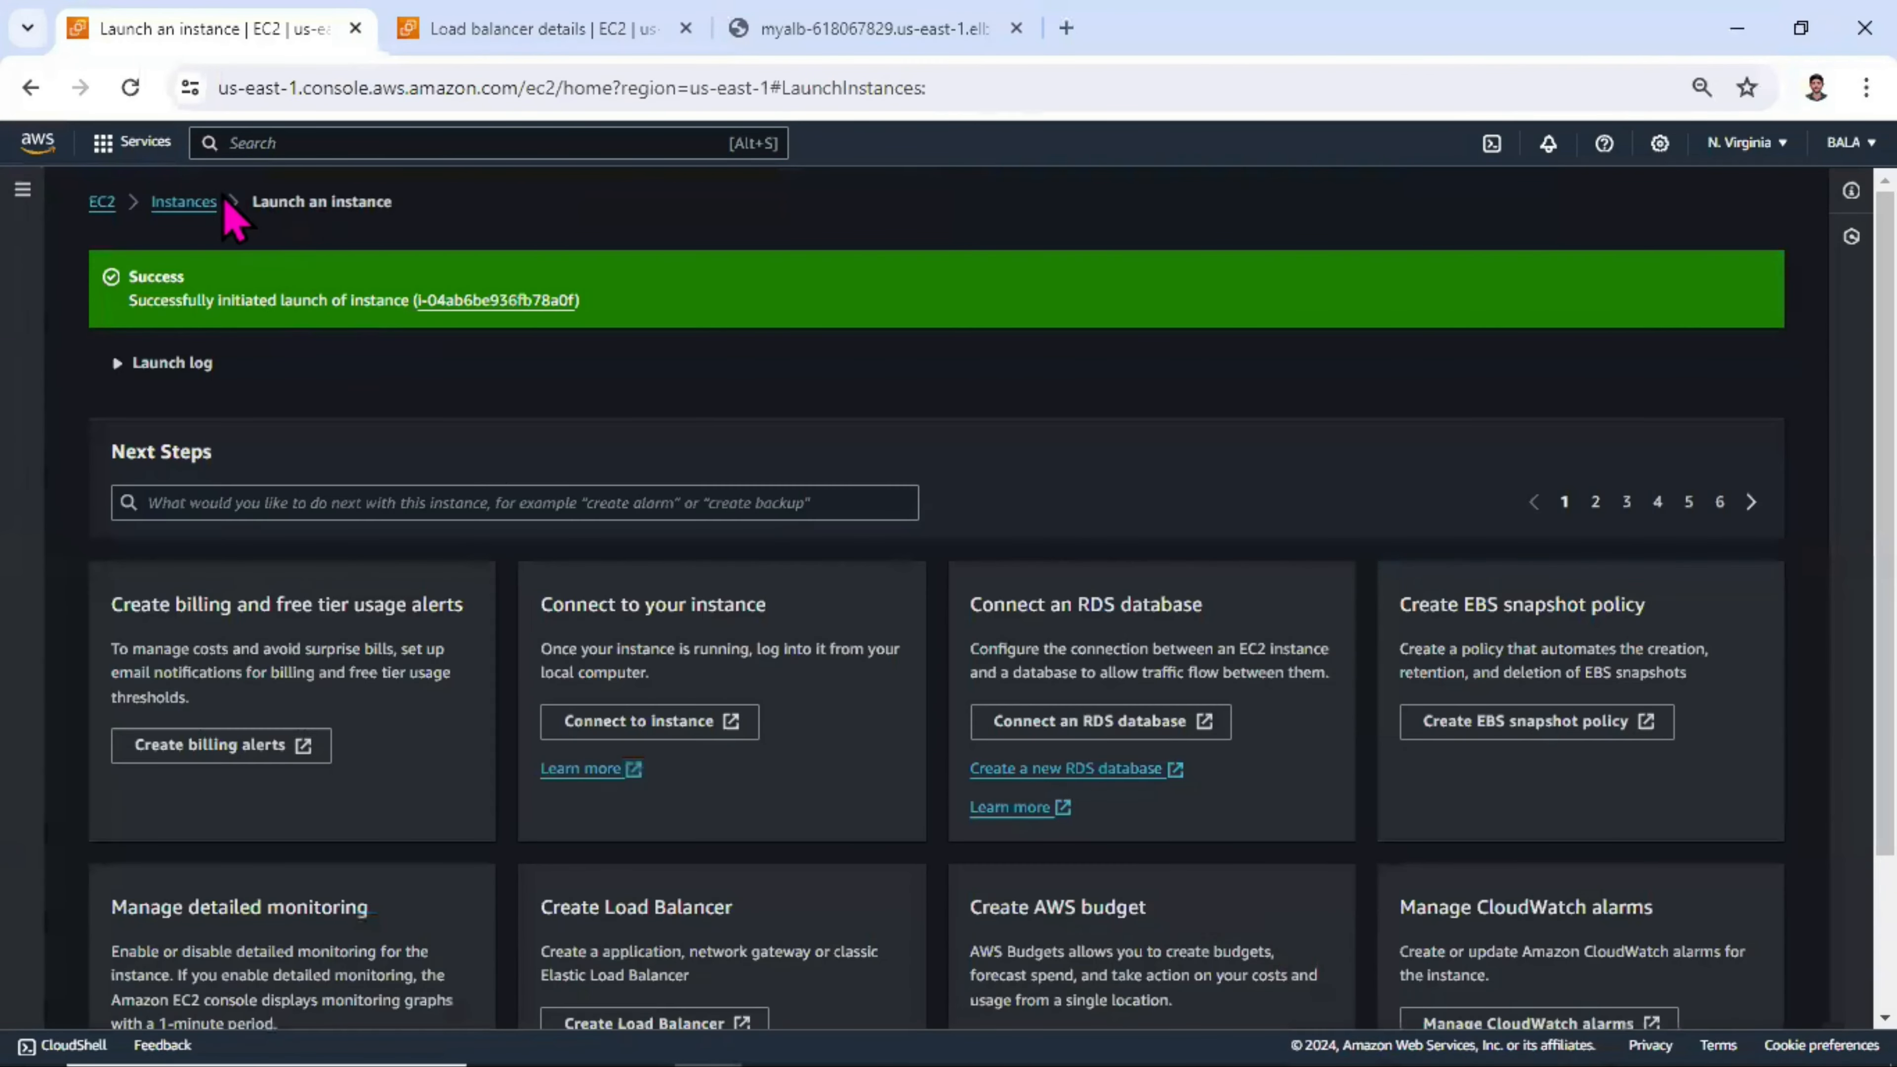
{"action": "left_click", "coordinate": [192, 202]}
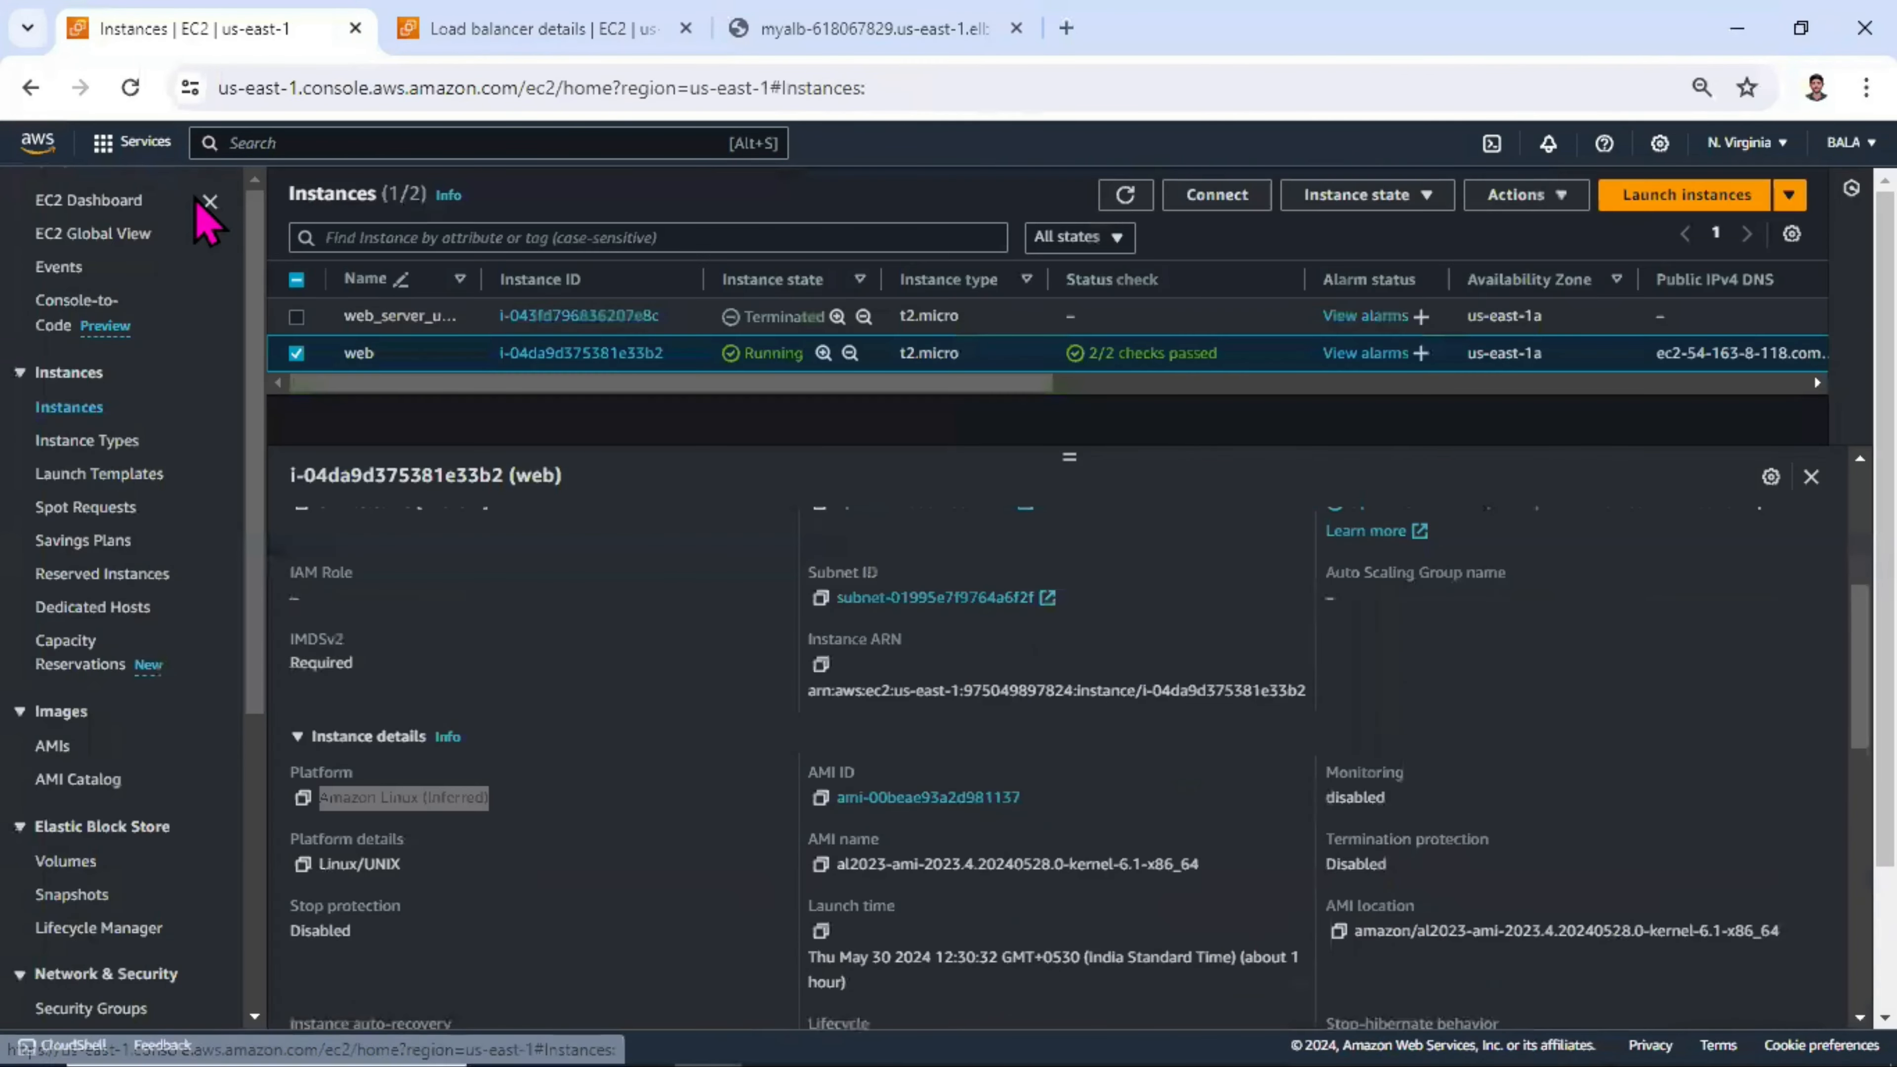
{"action": "left_click", "coordinate": [1110, 205]}
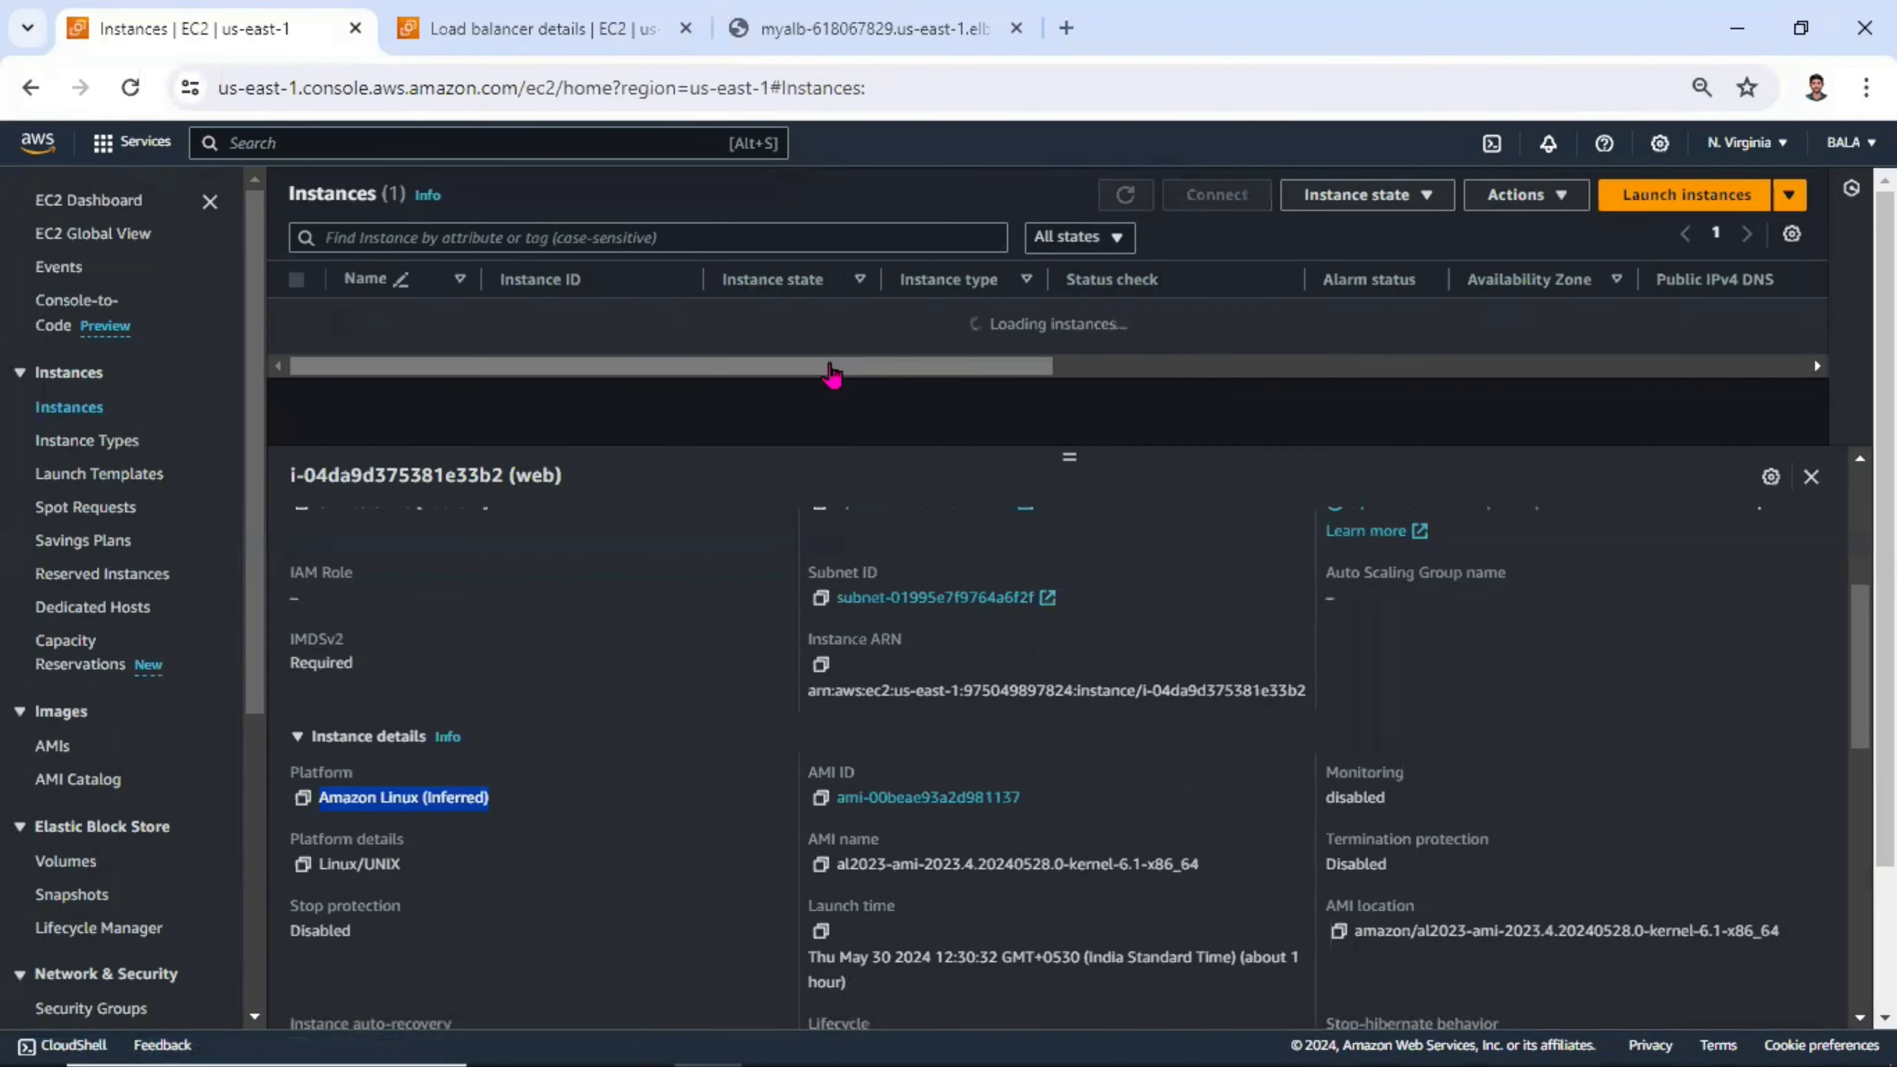
{"action": "left_click", "coordinate": [1124, 194]}
- Open the details of the myalb load balancer and review its listeners and rules
{"action": "scroll", "coordinate": [60, 822], "scroll_direction": "down", "scroll_amount": 5}
{"action": "scroll", "coordinate": [824, 523], "scroll_direction": "up", "scroll_amount": 2}
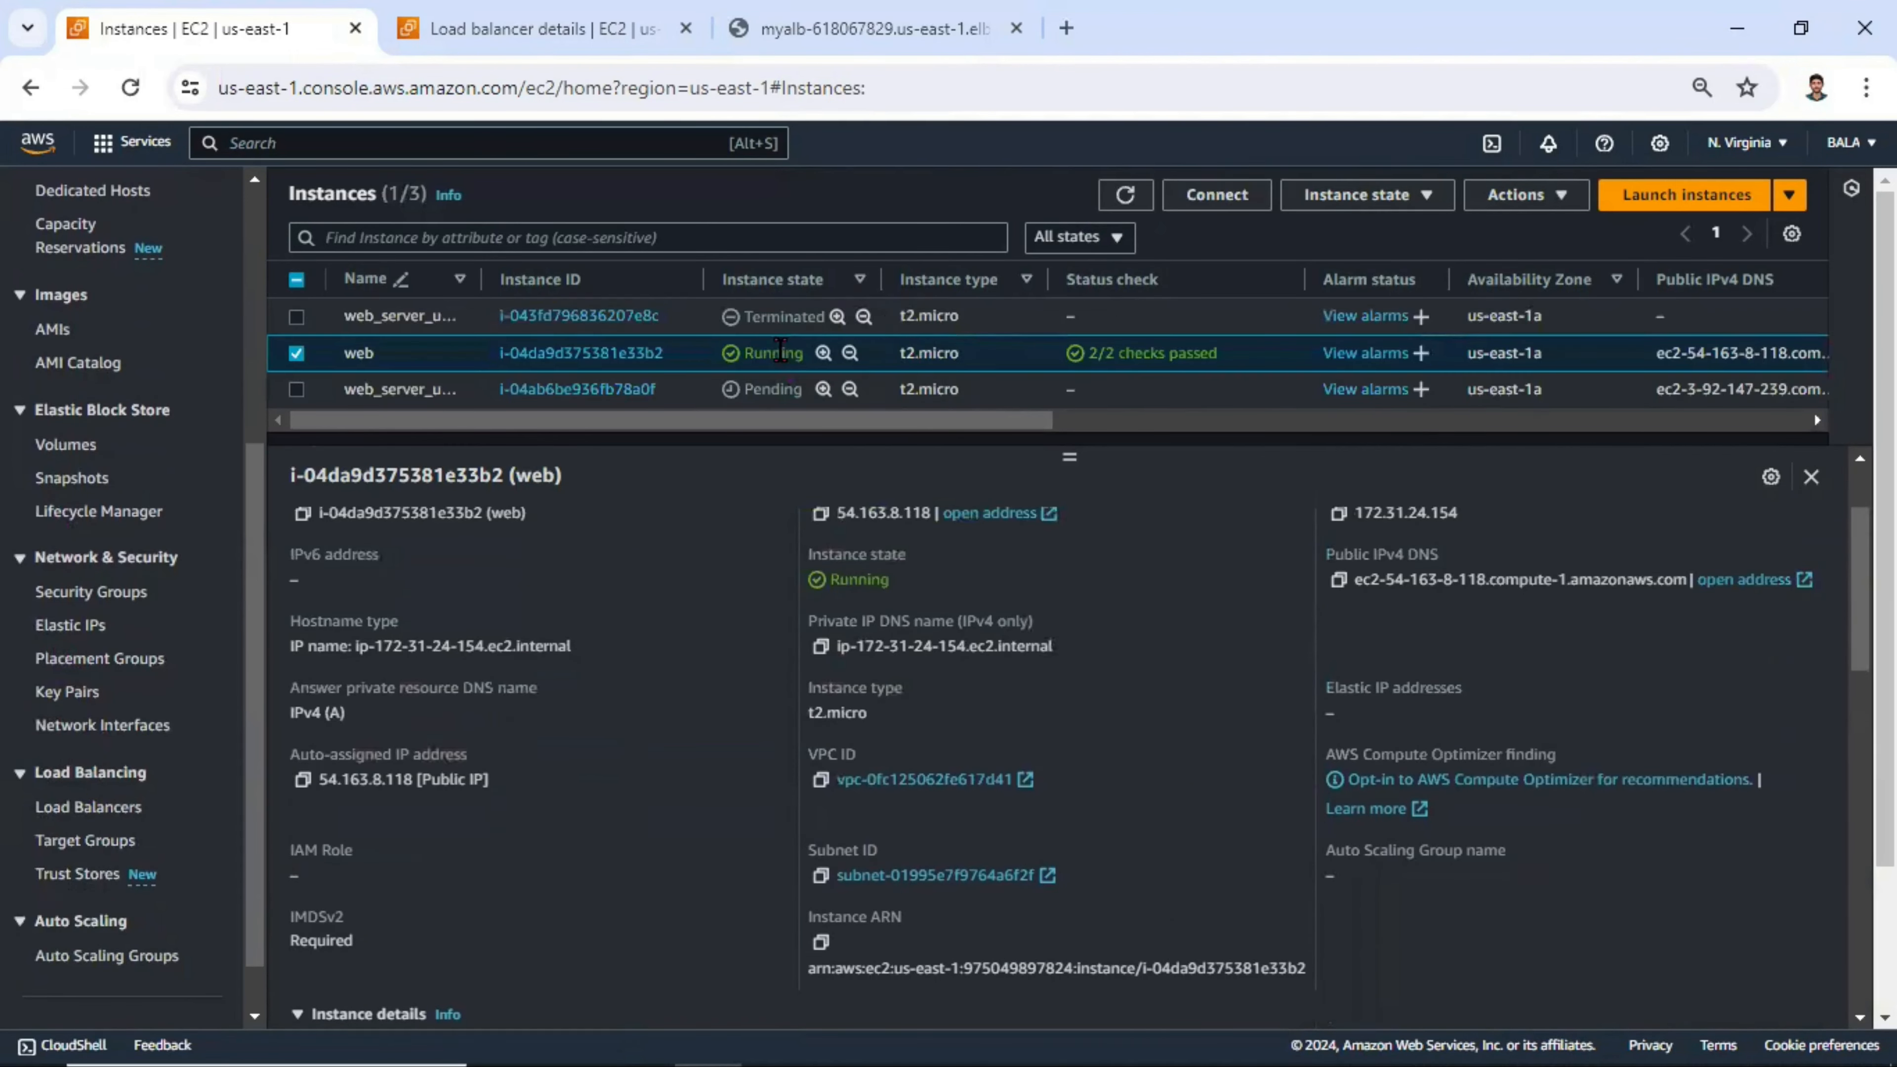
{"action": "scroll", "coordinate": [191, 657], "scroll_direction": "down", "scroll_amount": 1}
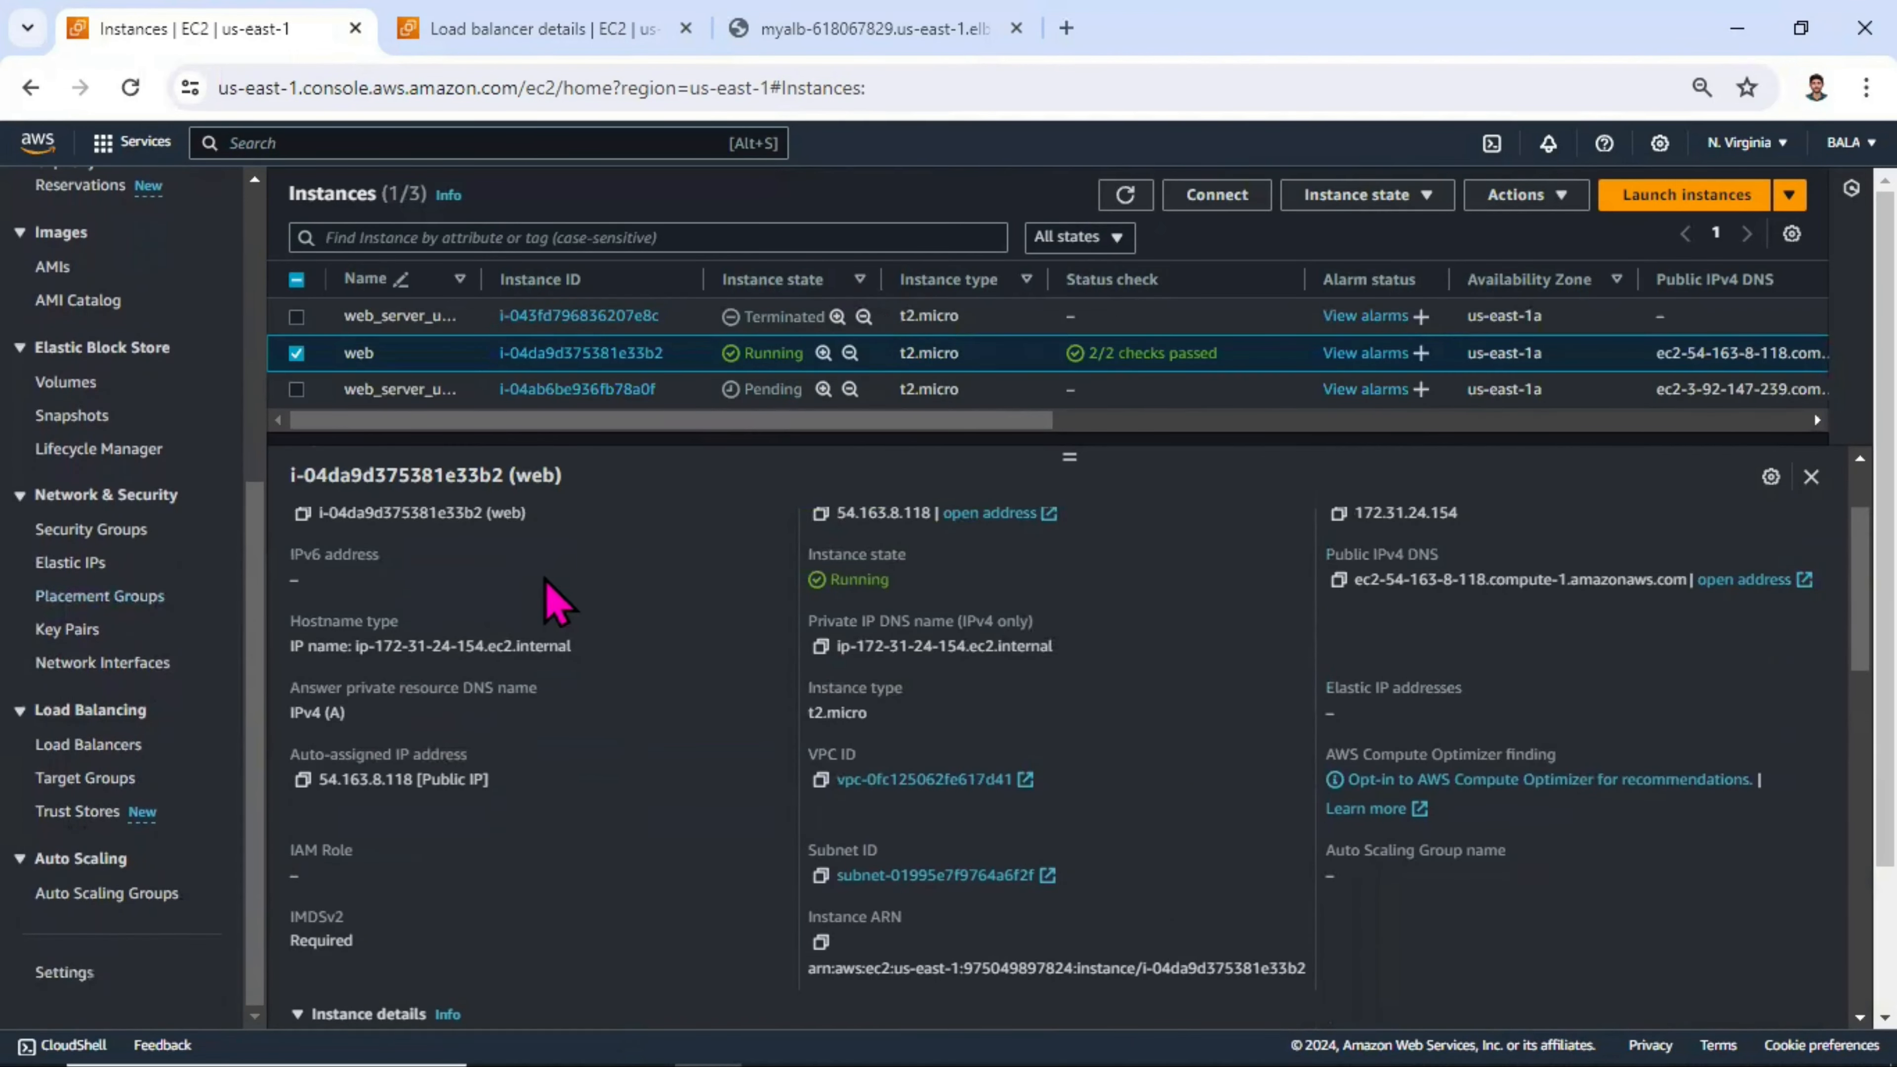
{"action": "left_click", "coordinate": [89, 746]}
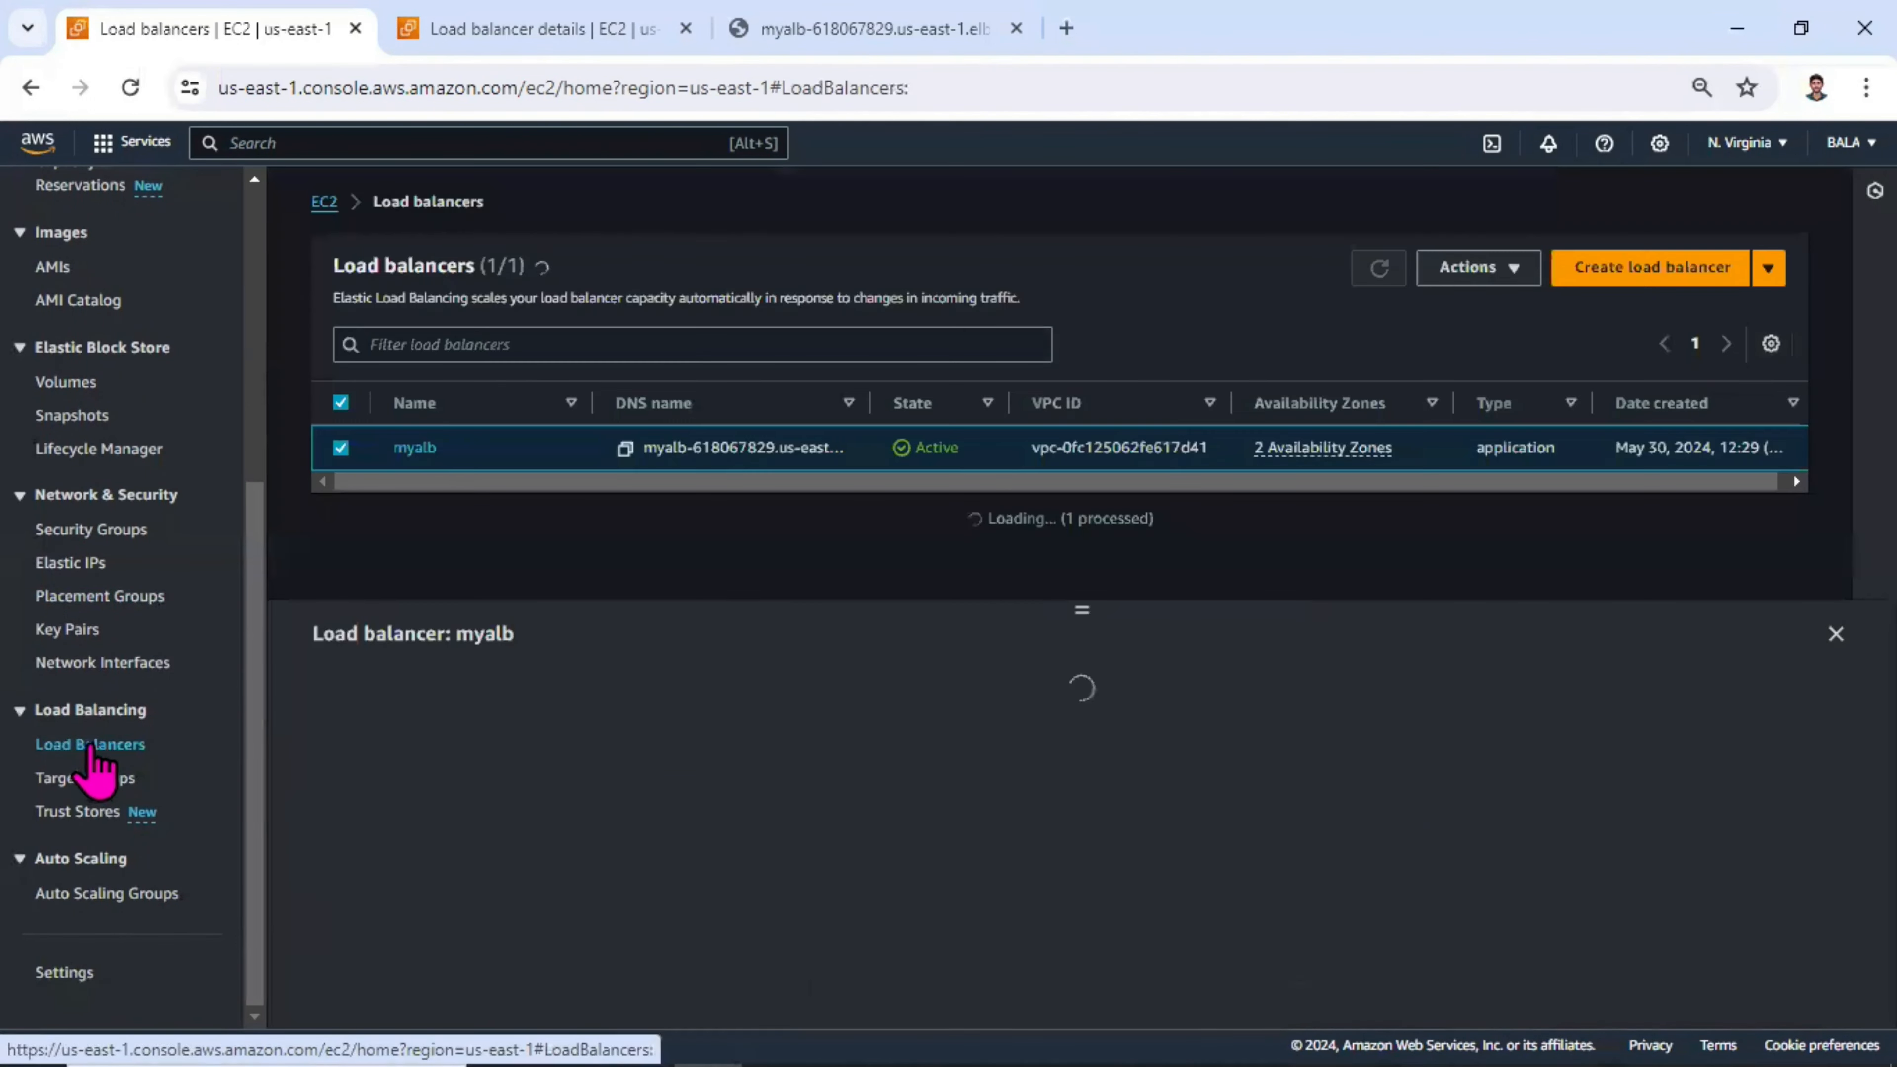
{"action": "left_click", "coordinate": [397, 449]}
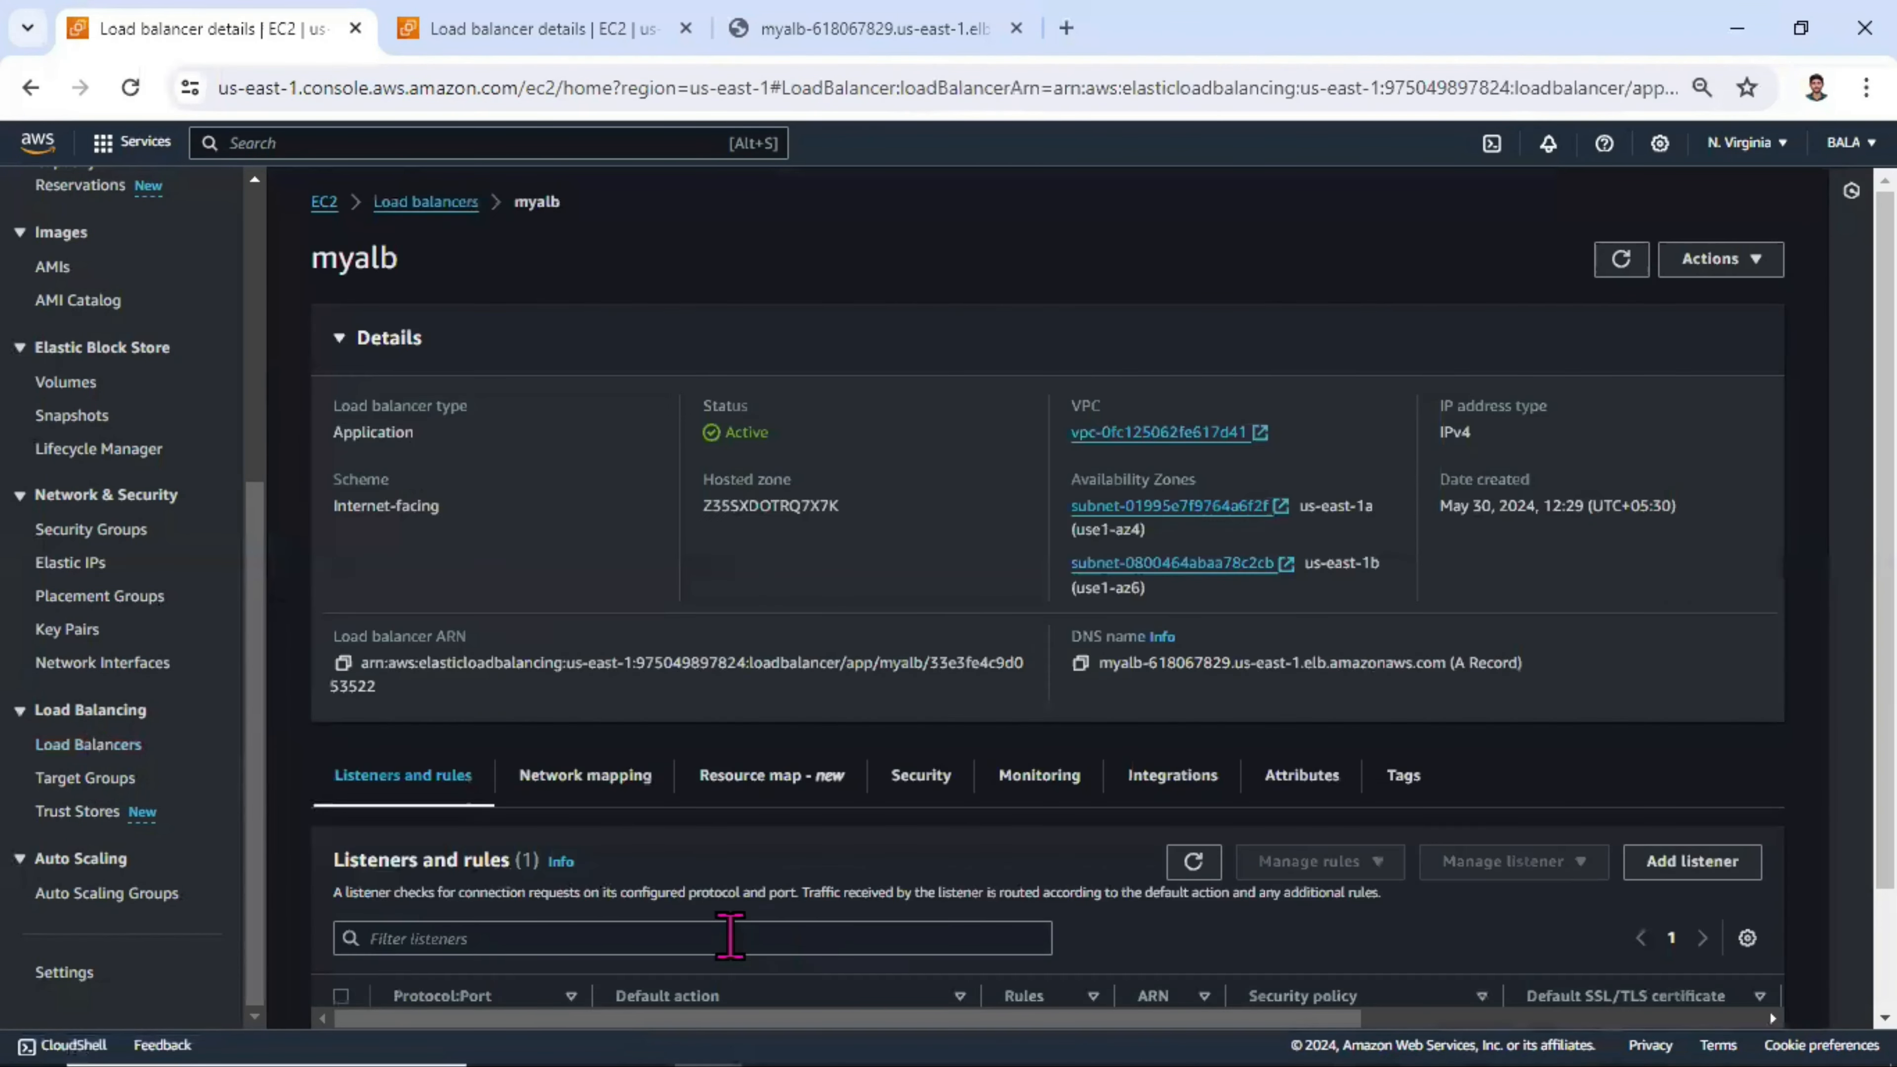
{"action": "scroll", "coordinate": [730, 936], "scroll_direction": "down", "scroll_amount": 2}
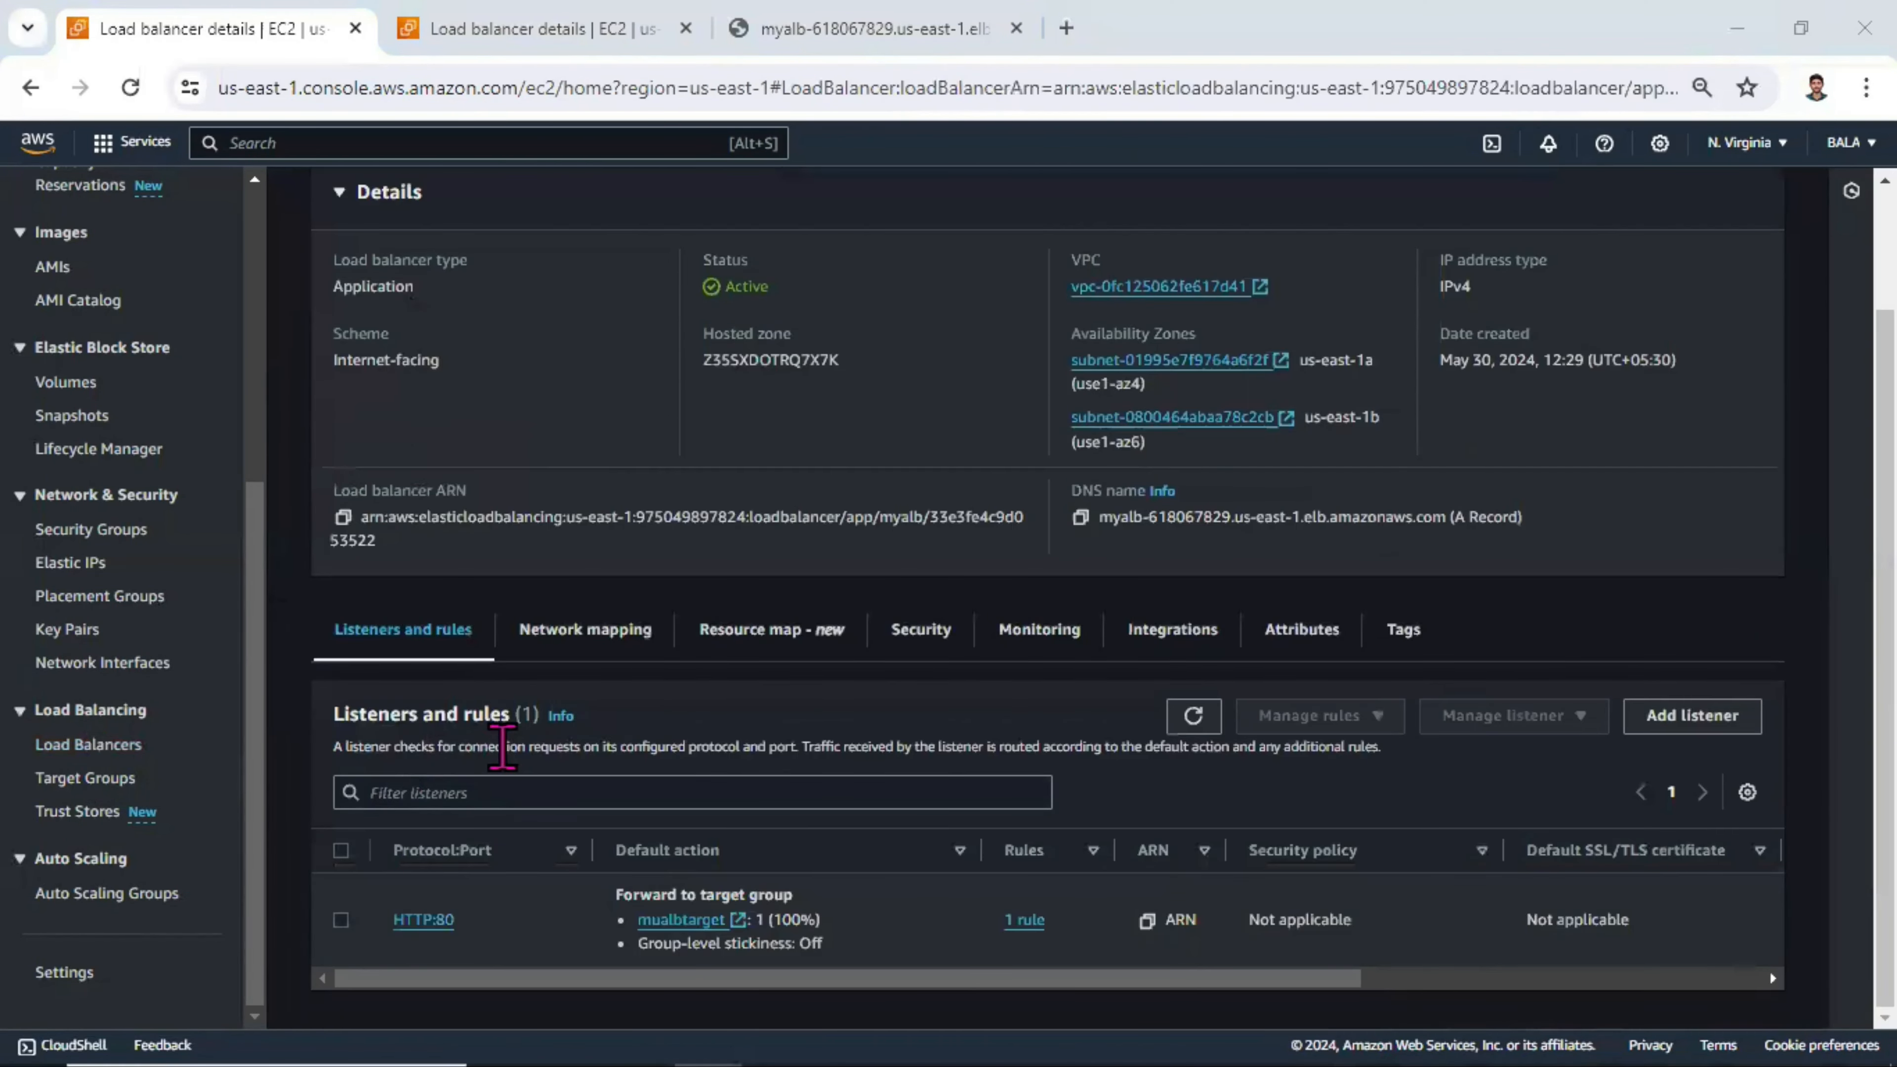
{"action": "left_click_drag", "start_coordinate": [511, 714], "coordinate": [377, 715]}
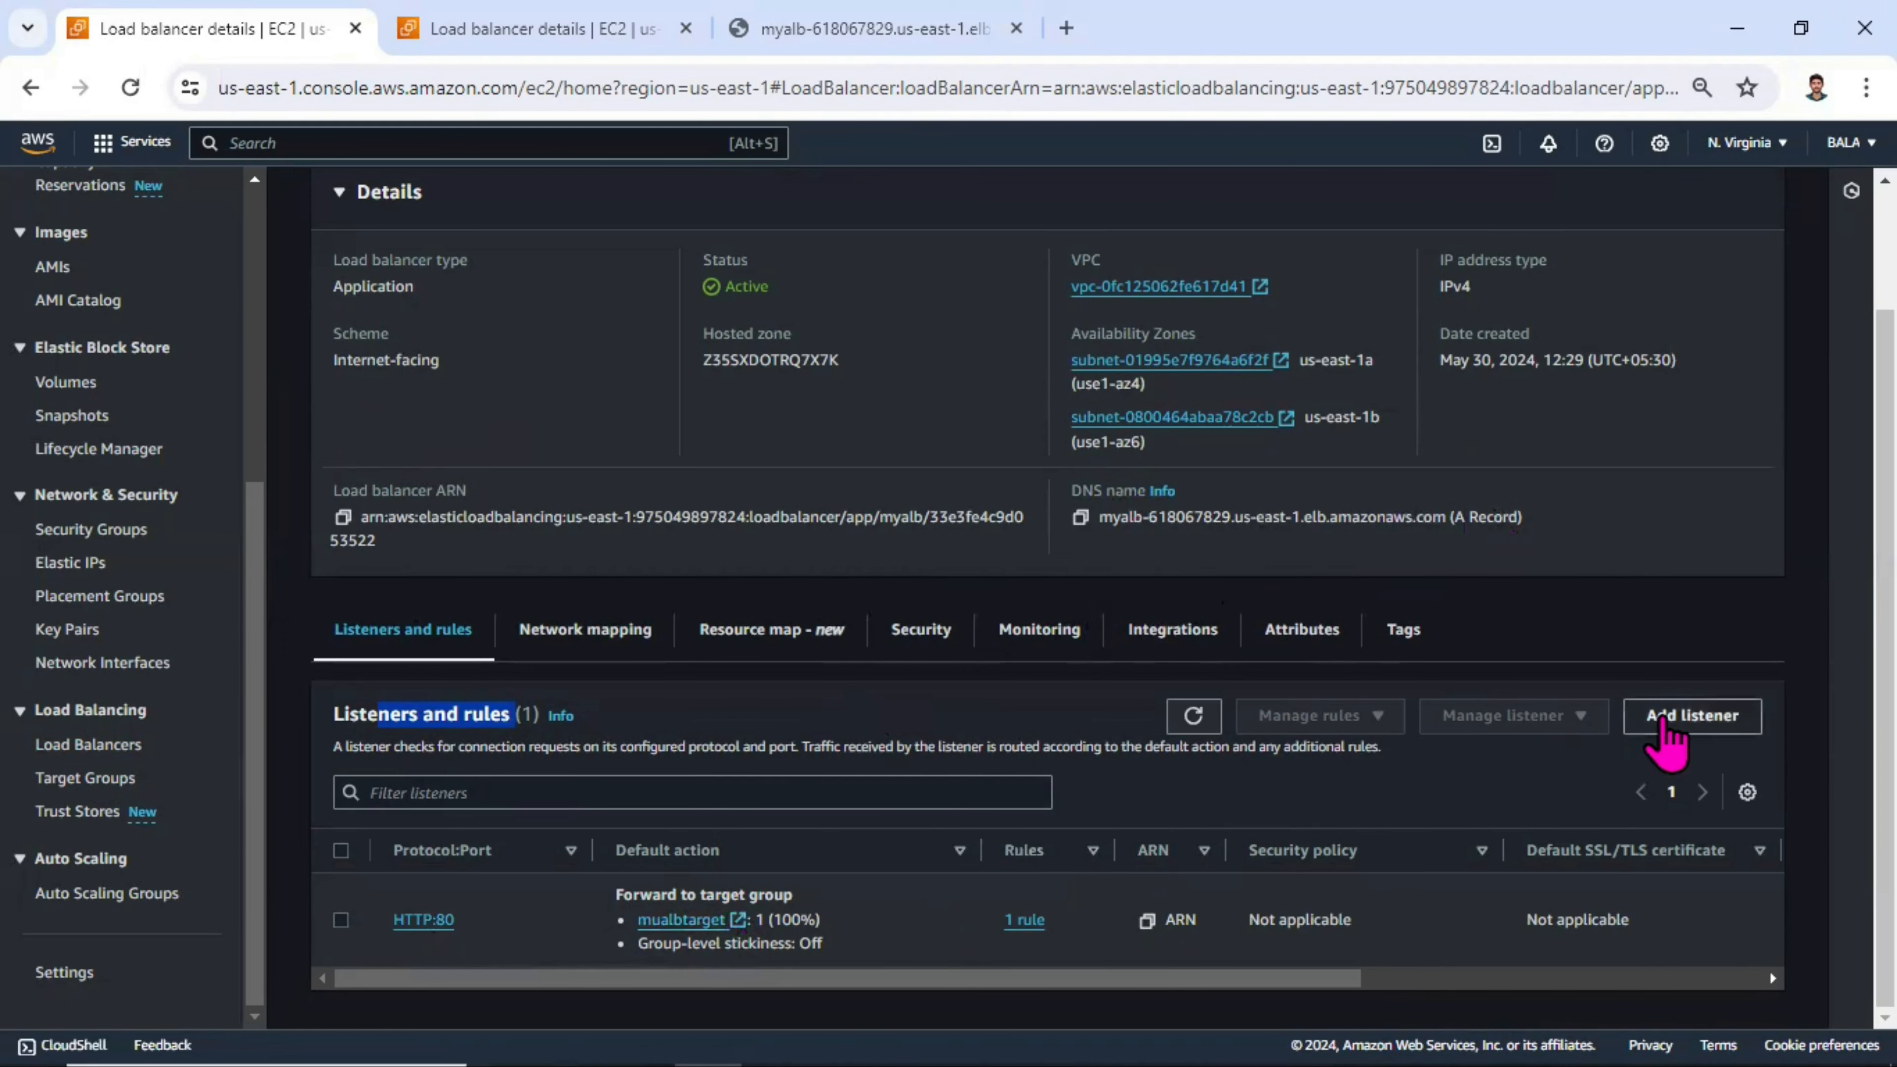
- Start adding a listener to myalb and examine its protocol choices and port setting
{"action": "left_click", "coordinate": [1662, 722]}
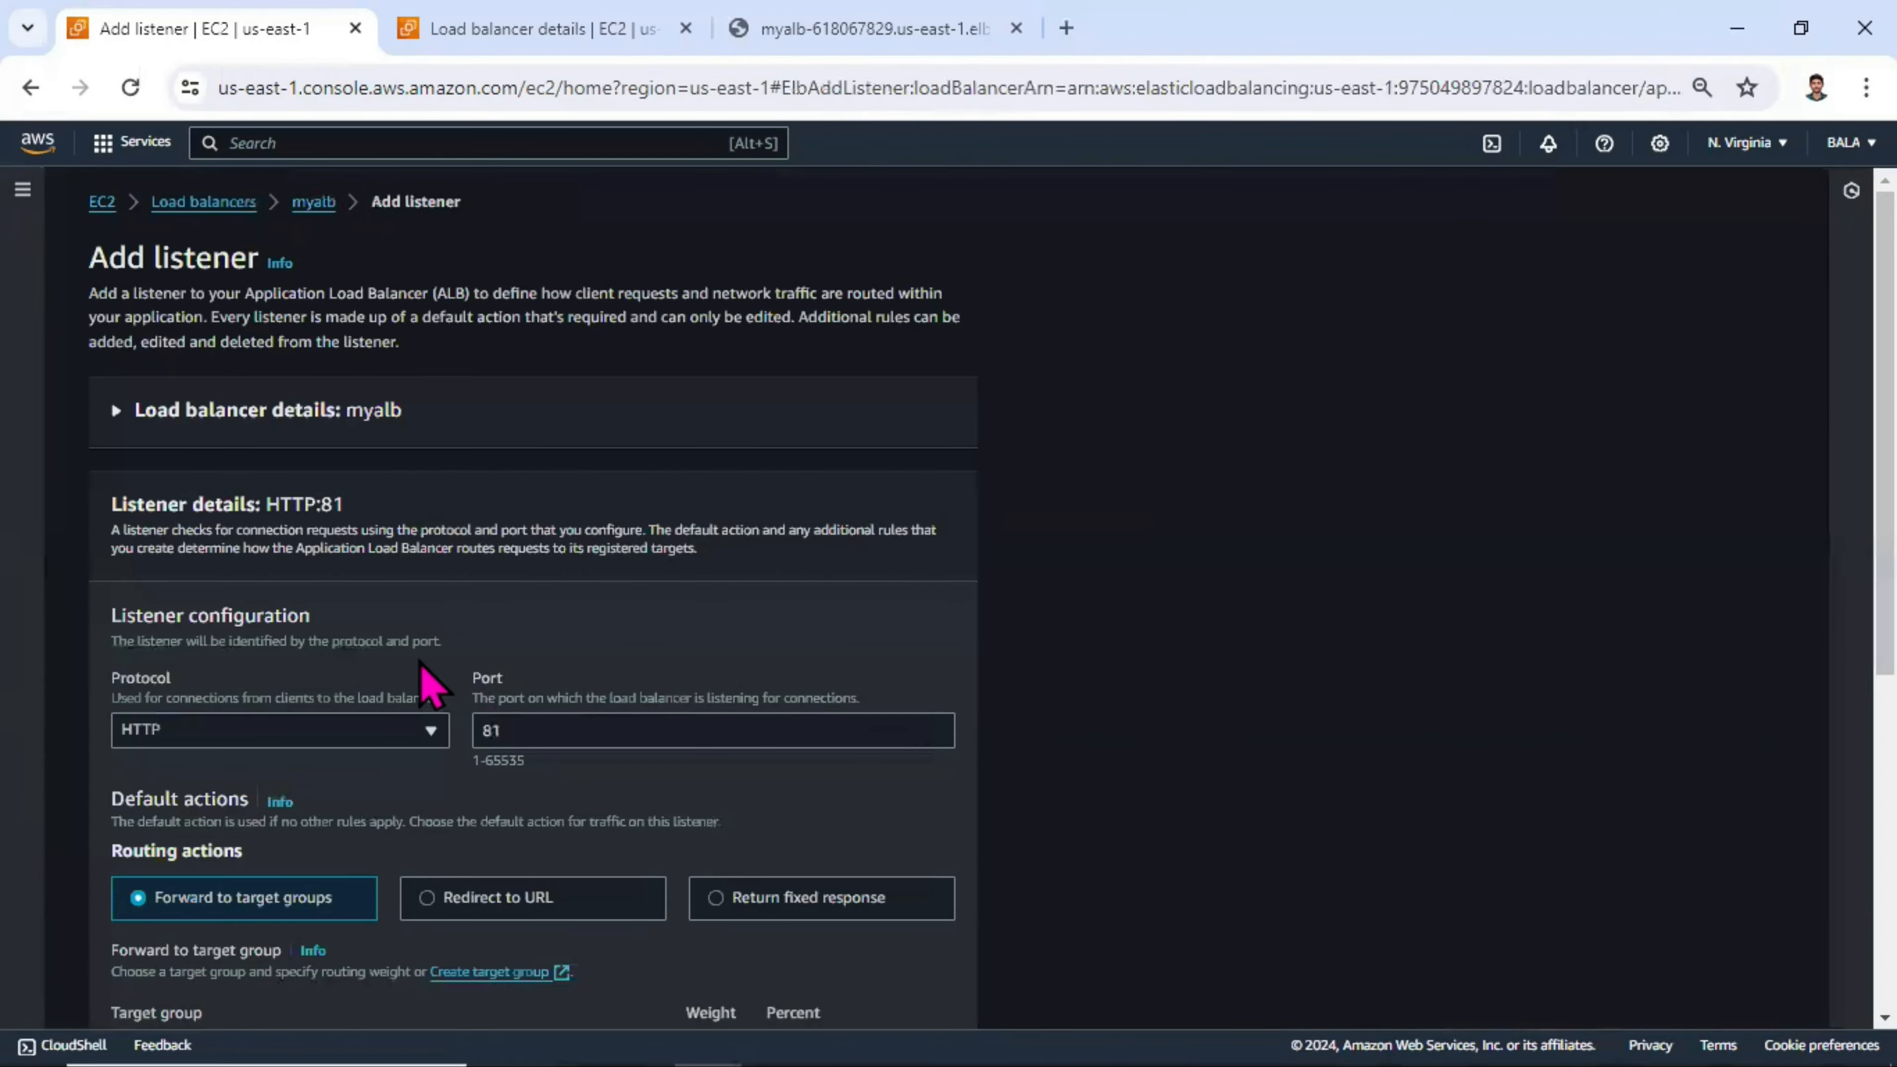
{"action": "scroll", "coordinate": [313, 720], "scroll_direction": "down", "scroll_amount": 1}
{"action": "left_click", "coordinate": [273, 598]}
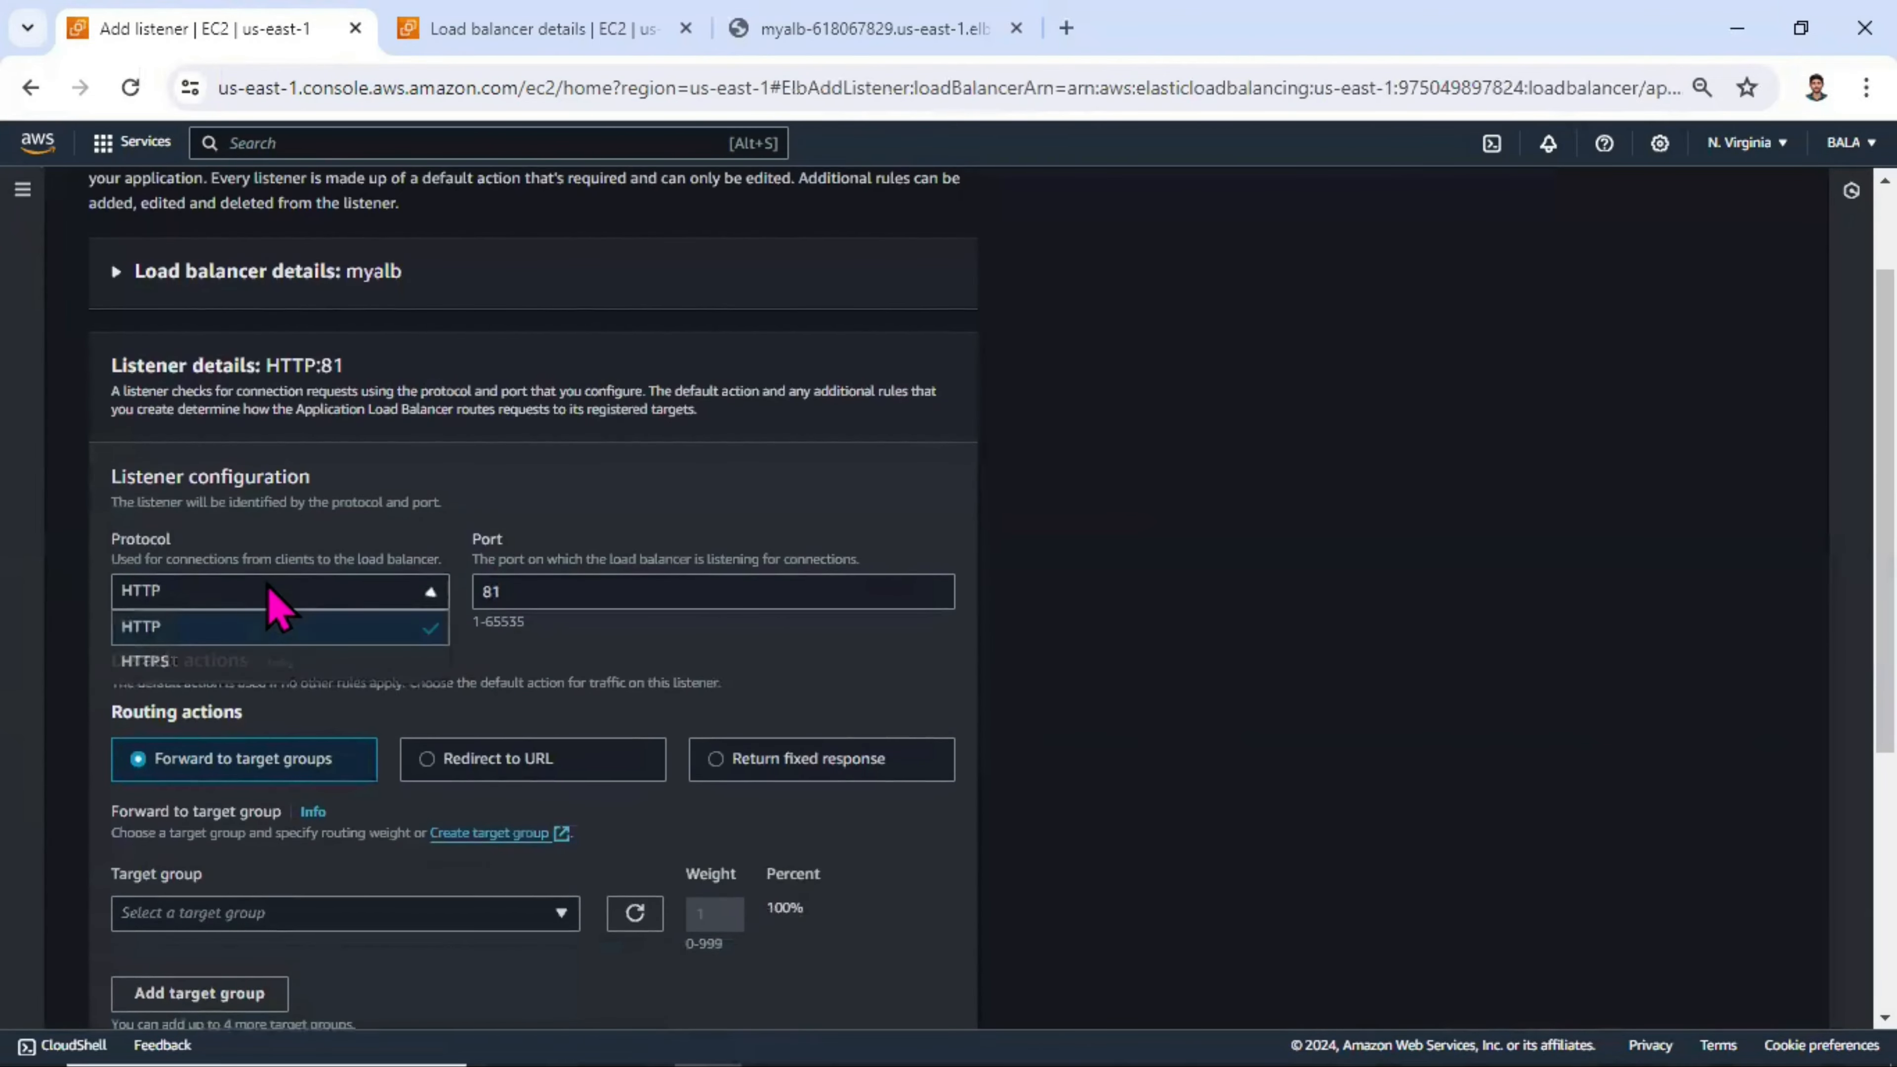
{"action": "left_click", "coordinate": [270, 587]}
{"action": "left_click", "coordinate": [284, 586]}
{"action": "left_click", "coordinate": [283, 586]}
{"action": "left_click", "coordinate": [236, 595]}
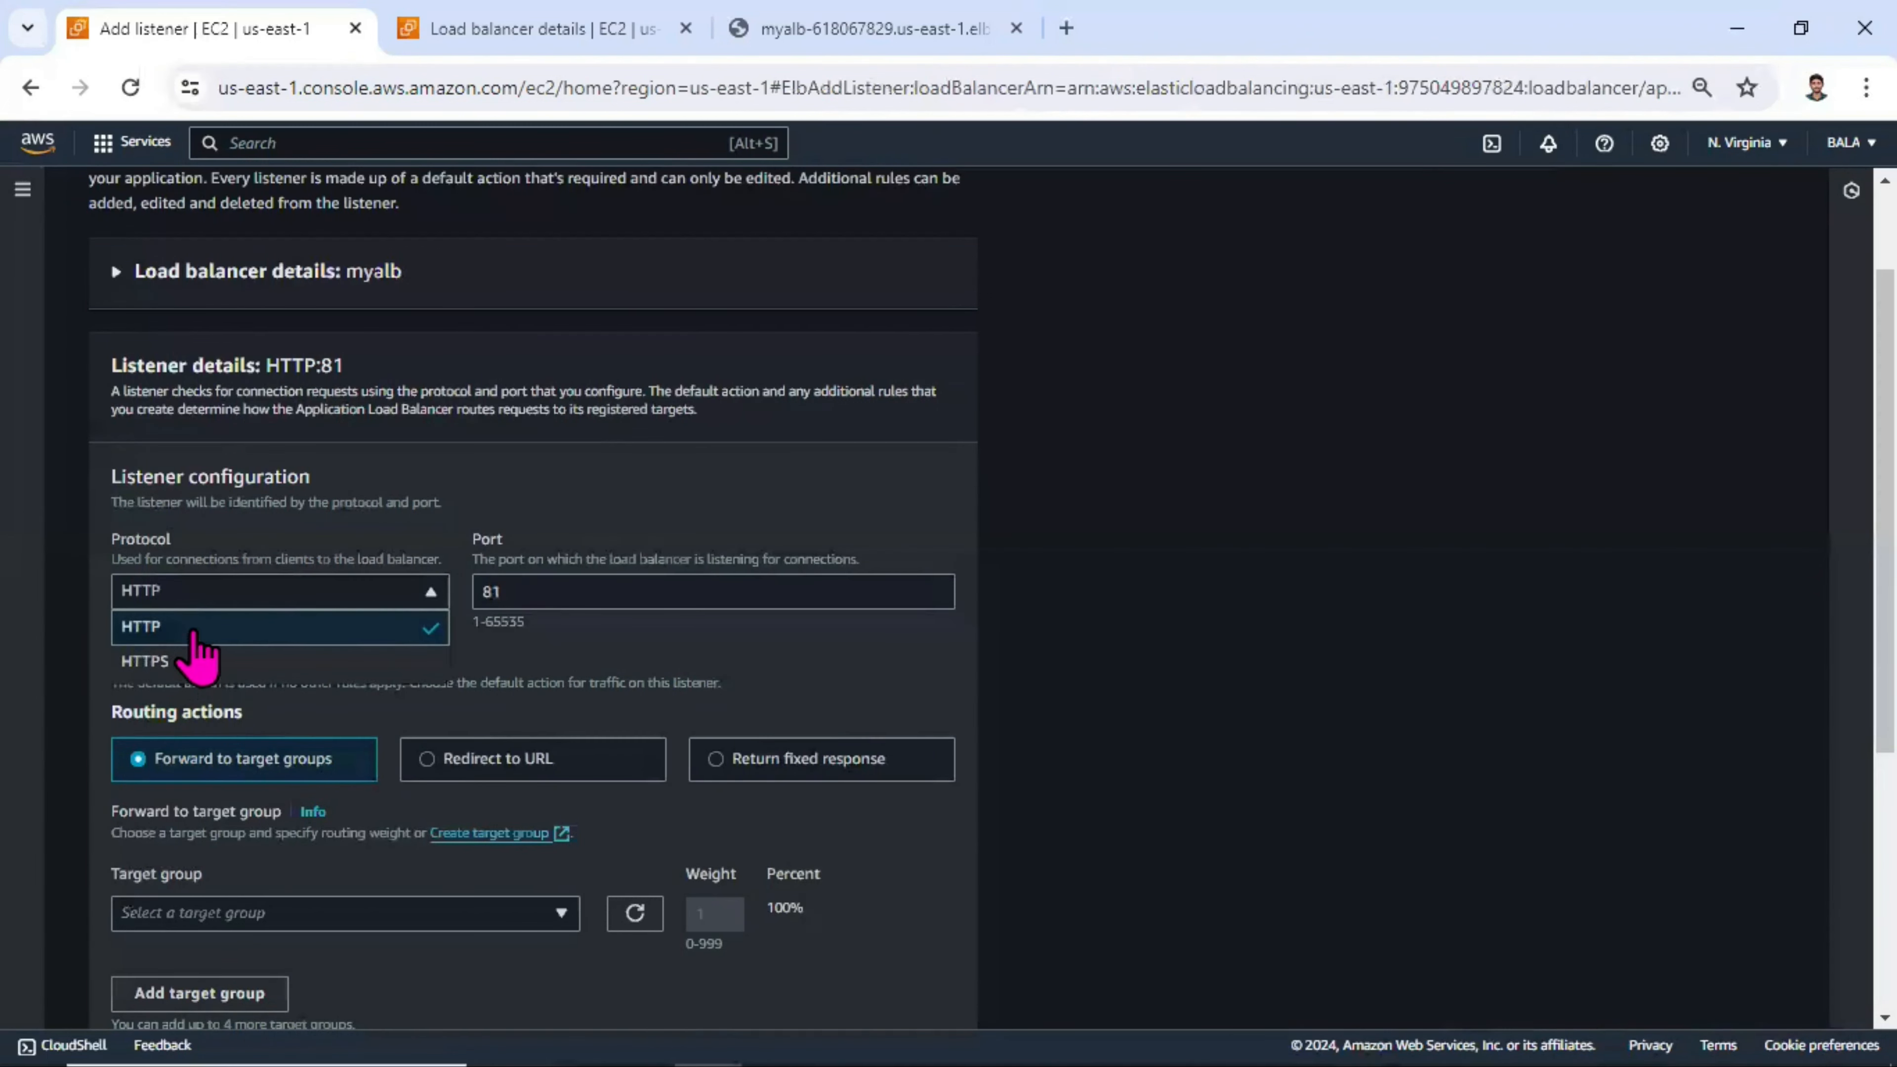
{"action": "left_click", "coordinate": [533, 591]}
{"action": "left_click_drag", "start_coordinate": [499, 575], "coordinate": [459, 590]}
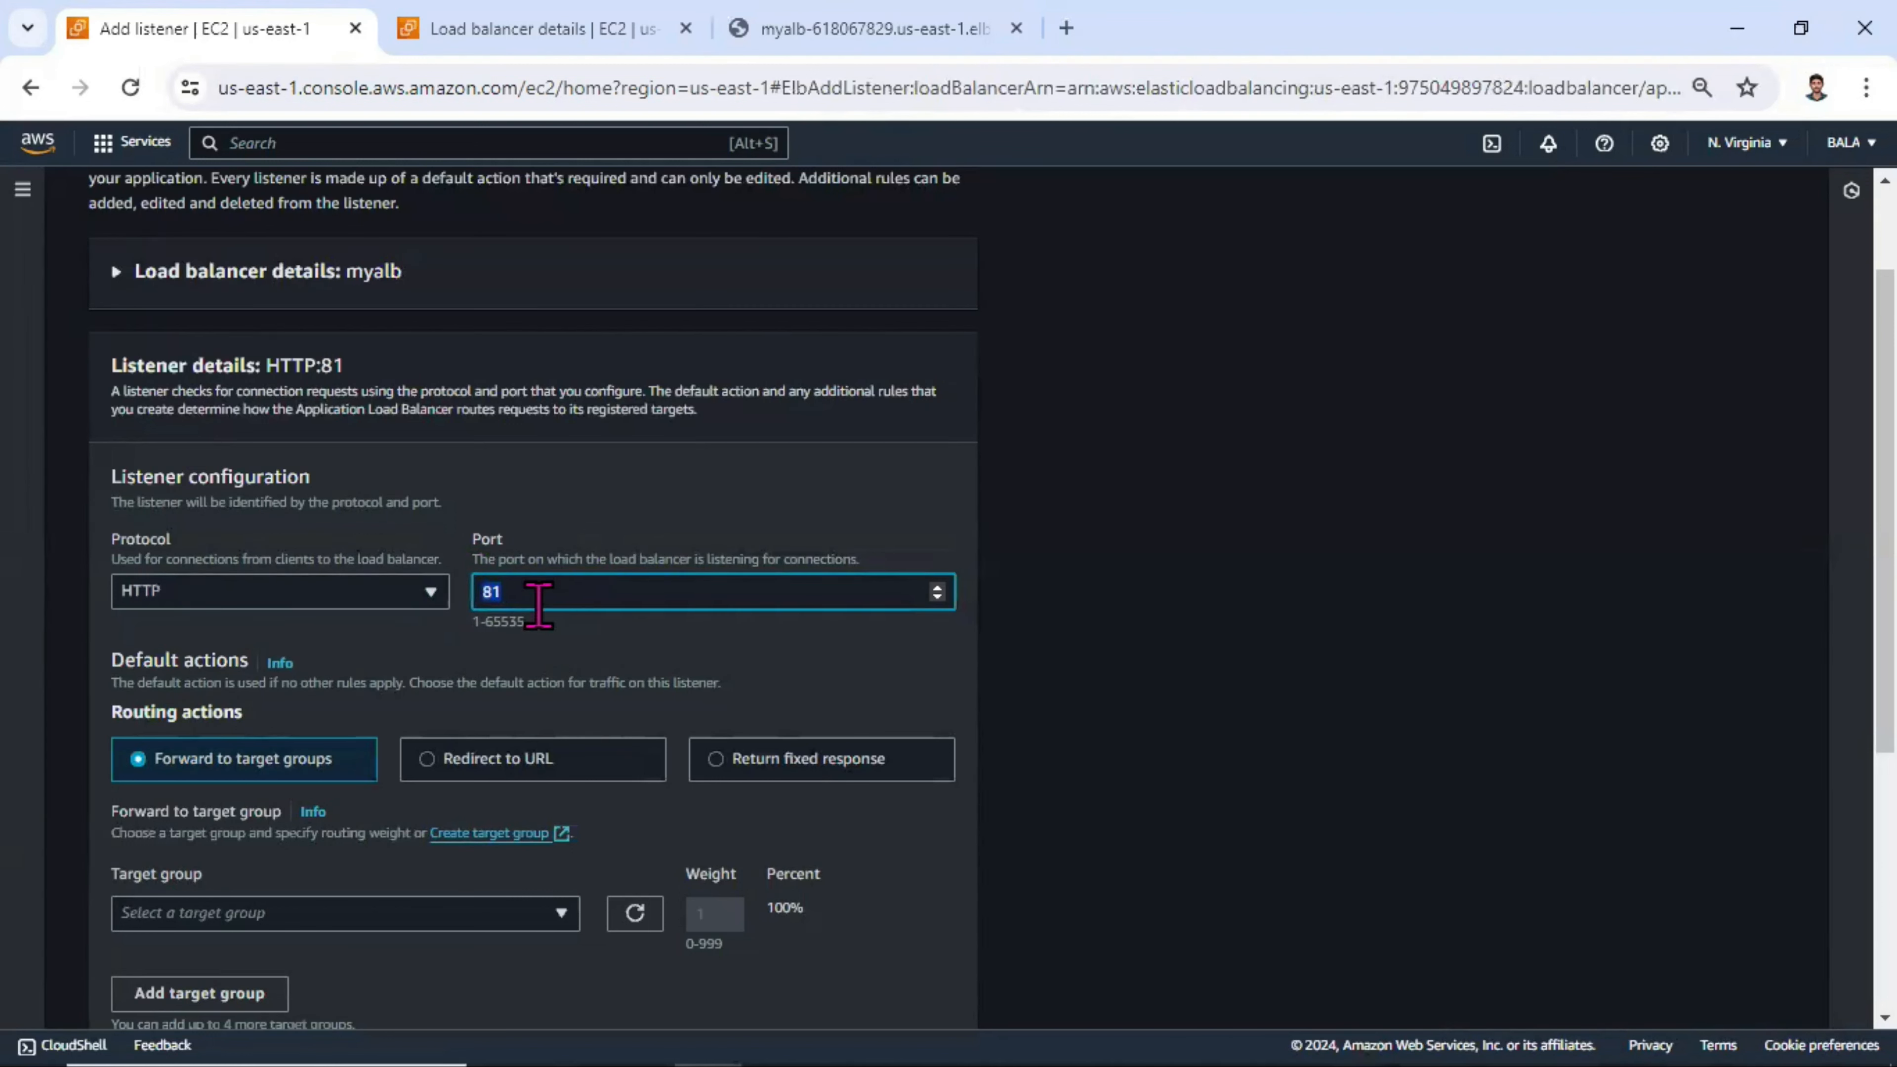
- Set the listener's default routing action to Redirect to URL and enable custom host, path and query
{"action": "scroll", "coordinate": [409, 627], "scroll_direction": "down", "scroll_amount": 3}
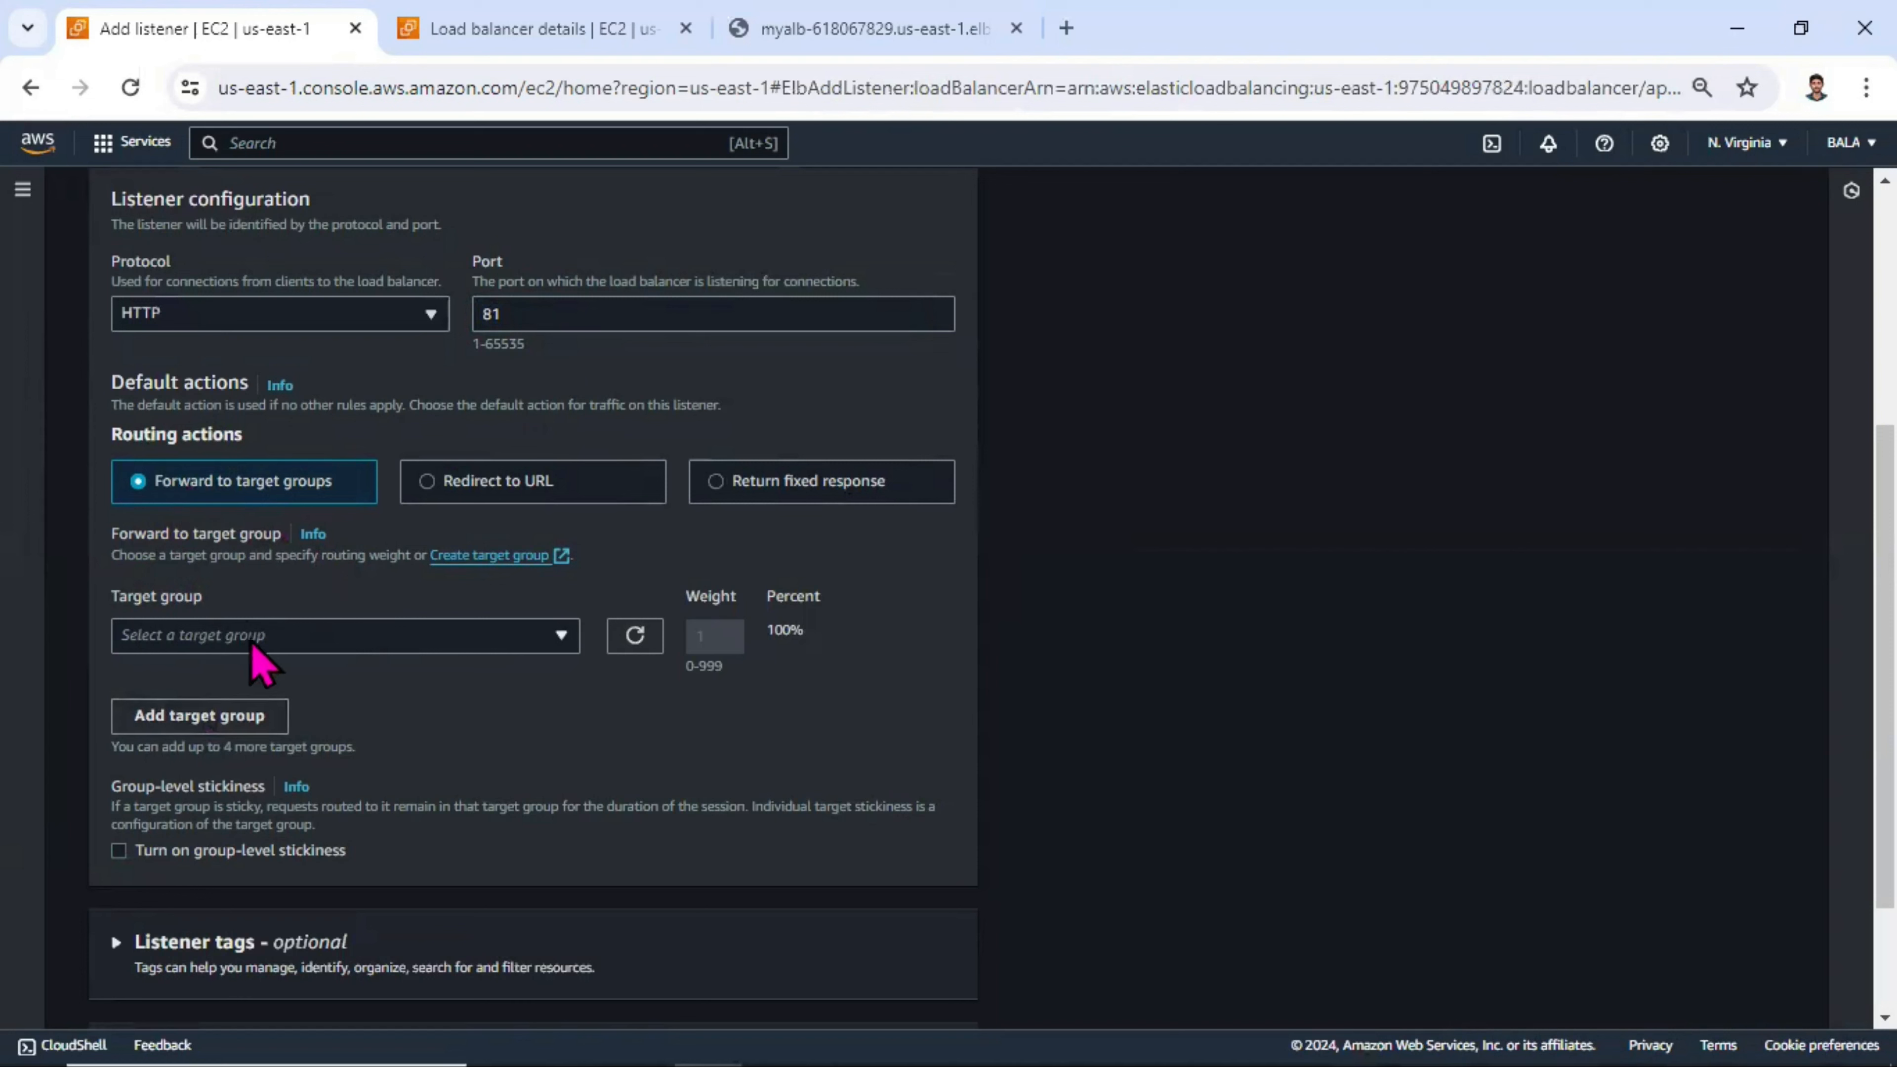
{"action": "left_click", "coordinate": [469, 489]}
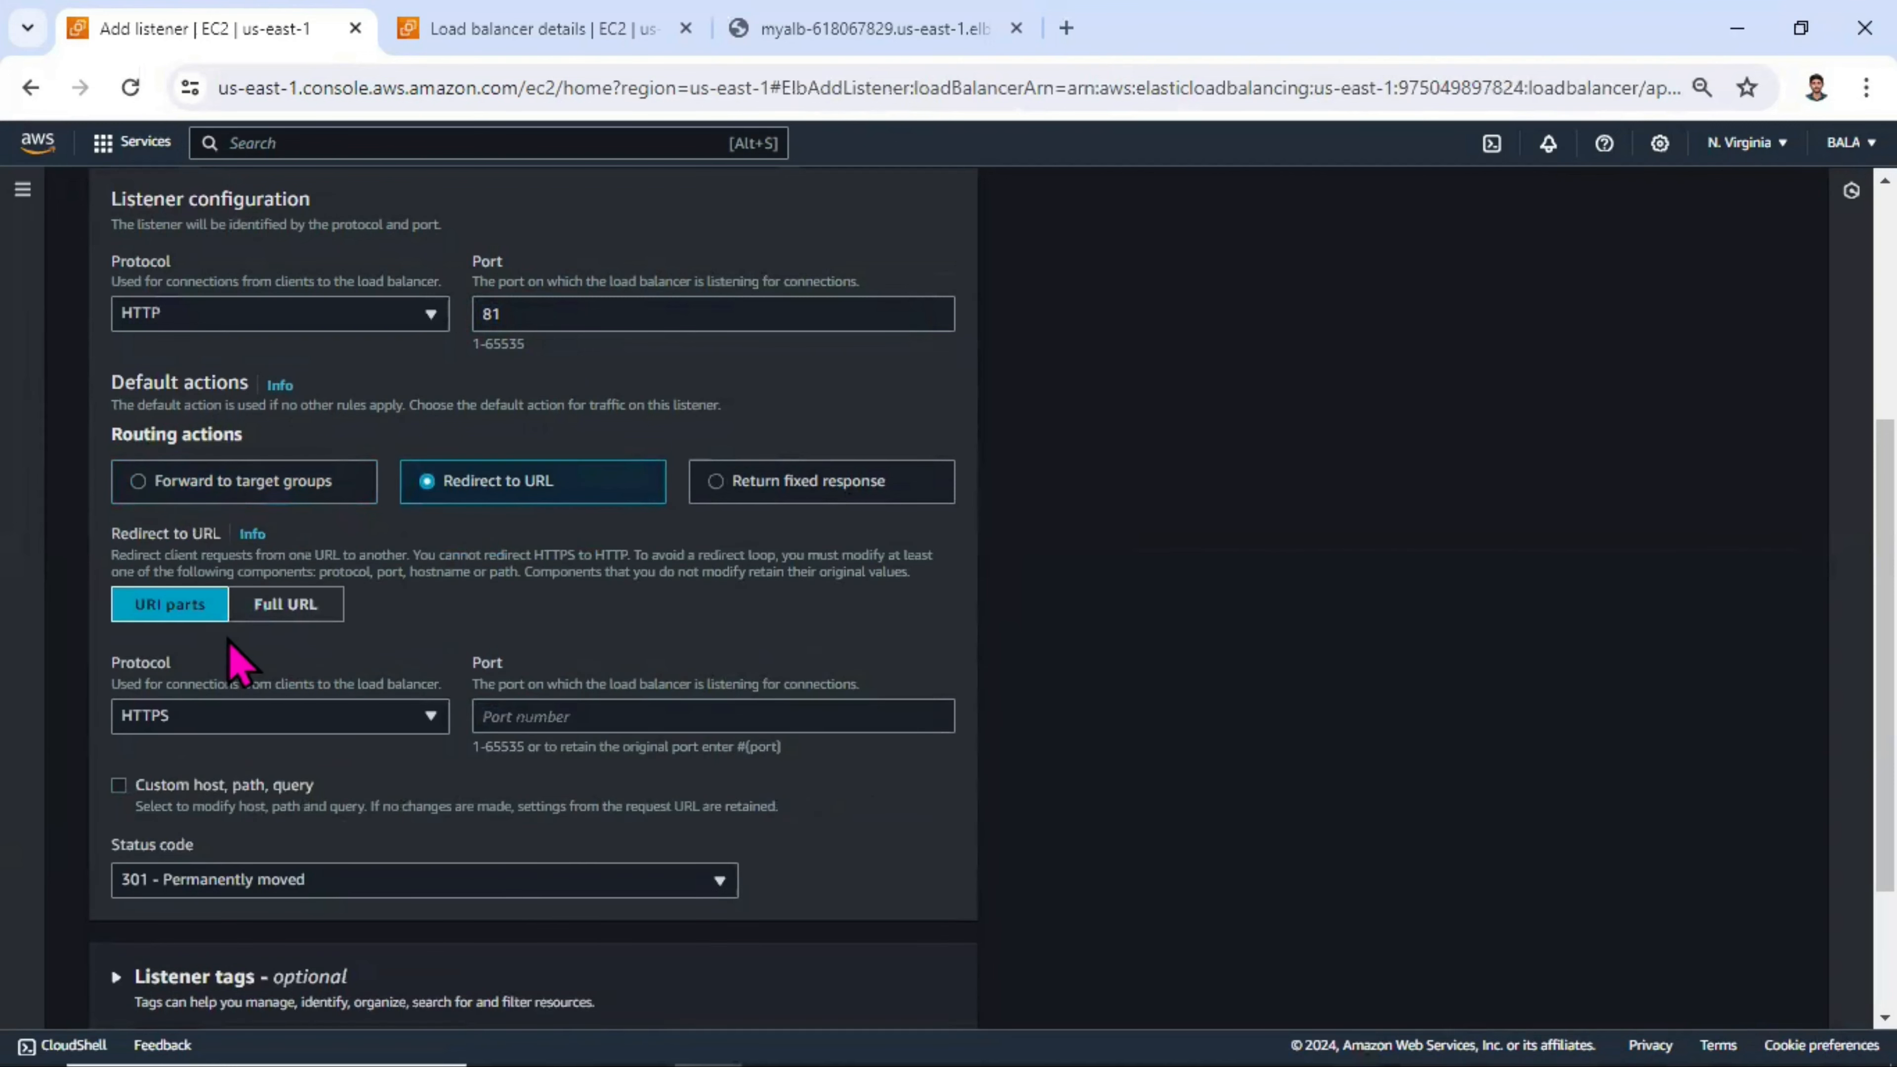
{"action": "scroll", "coordinate": [485, 747], "scroll_direction": "down", "scroll_amount": 2}
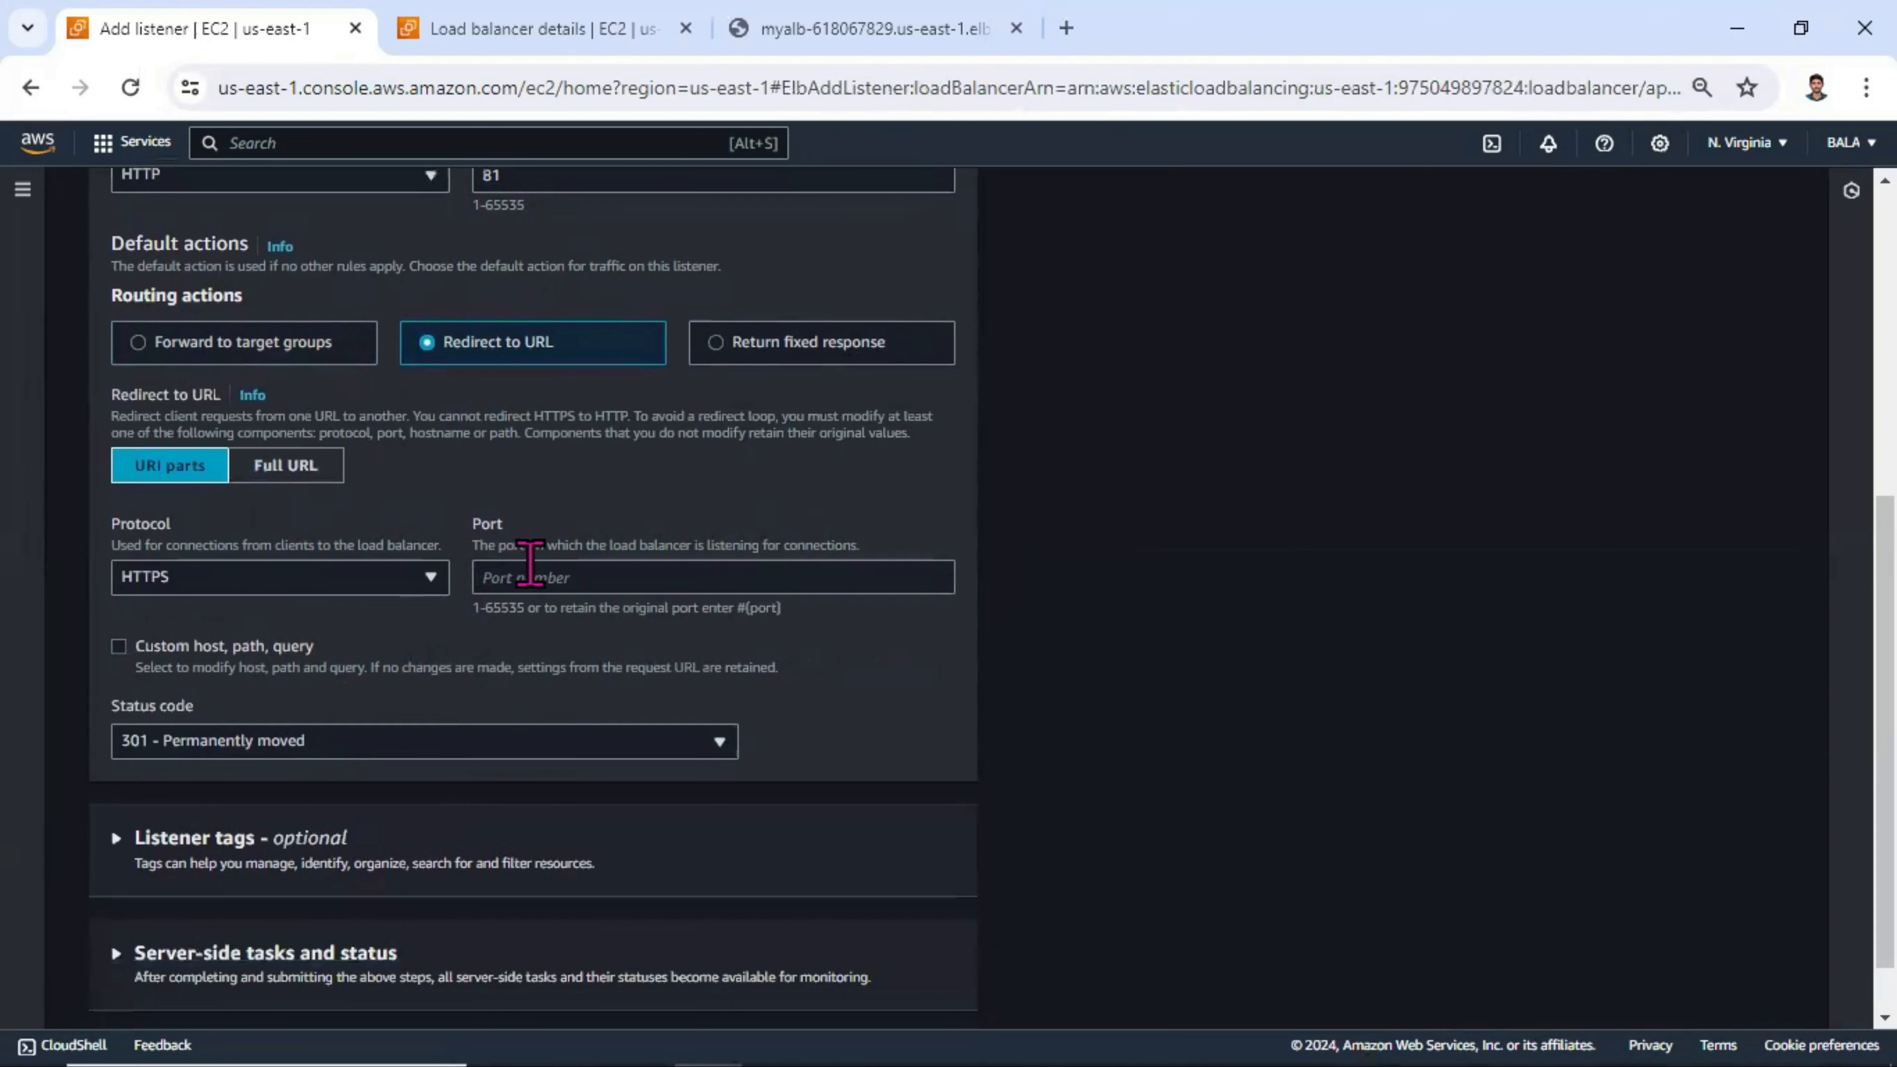
{"action": "left_click", "coordinate": [508, 570]}
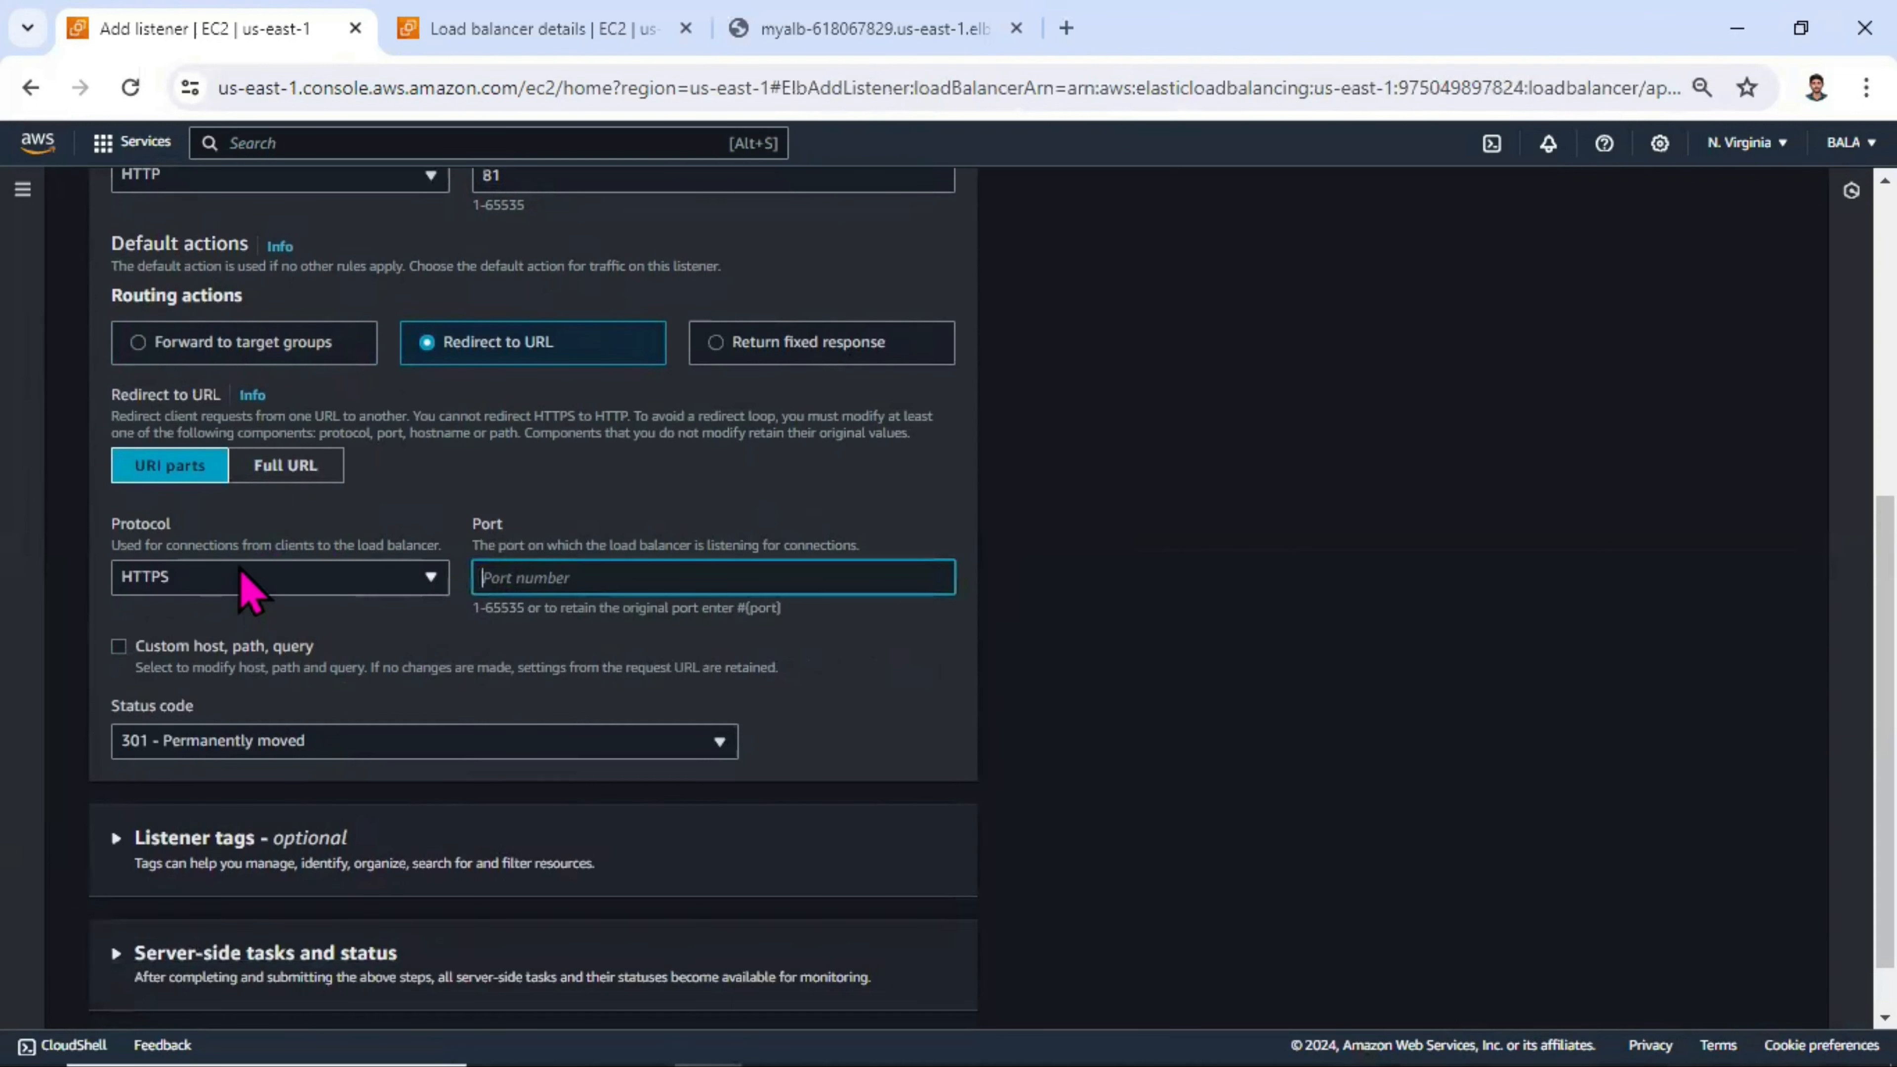
{"action": "left_click", "coordinate": [311, 647]}
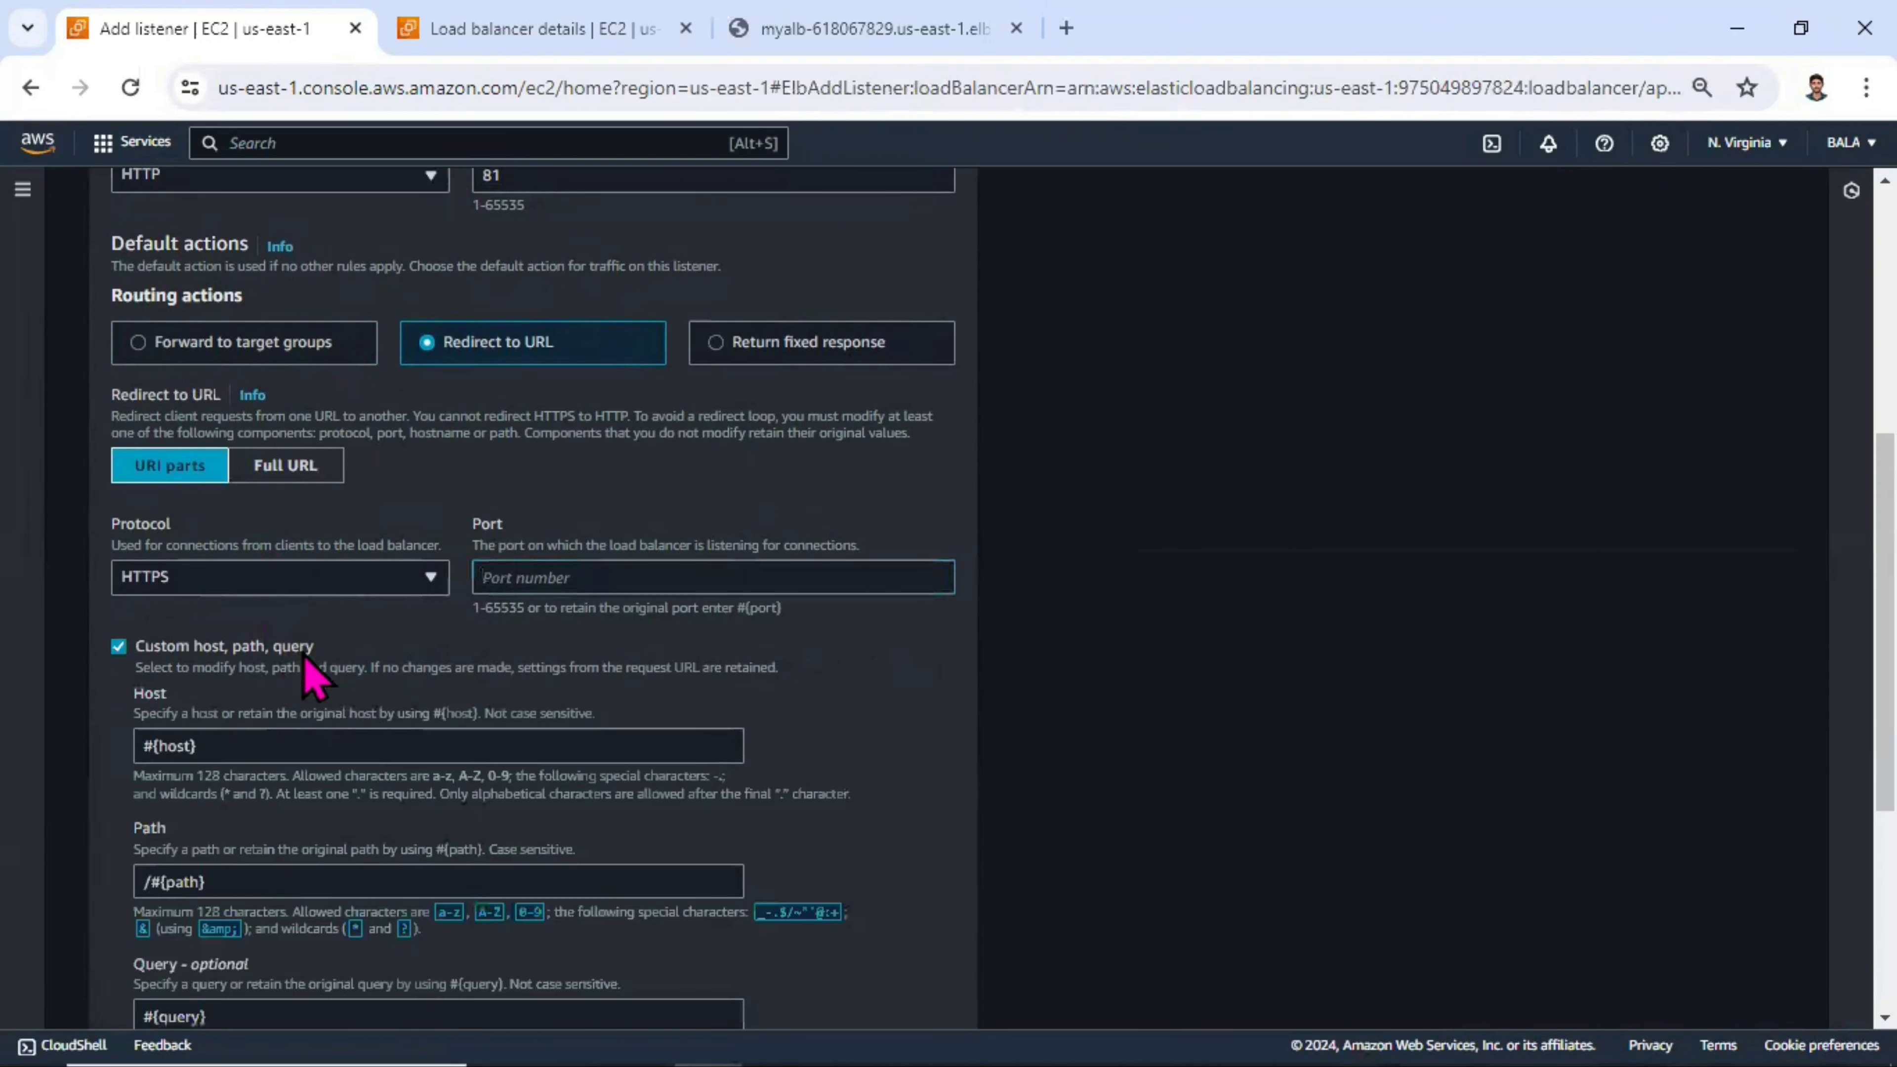
- Check the redirect's path, query and status code options, and switch the redirect to Full URL
{"action": "scroll", "coordinate": [346, 727], "scroll_direction": "down", "scroll_amount": 2}
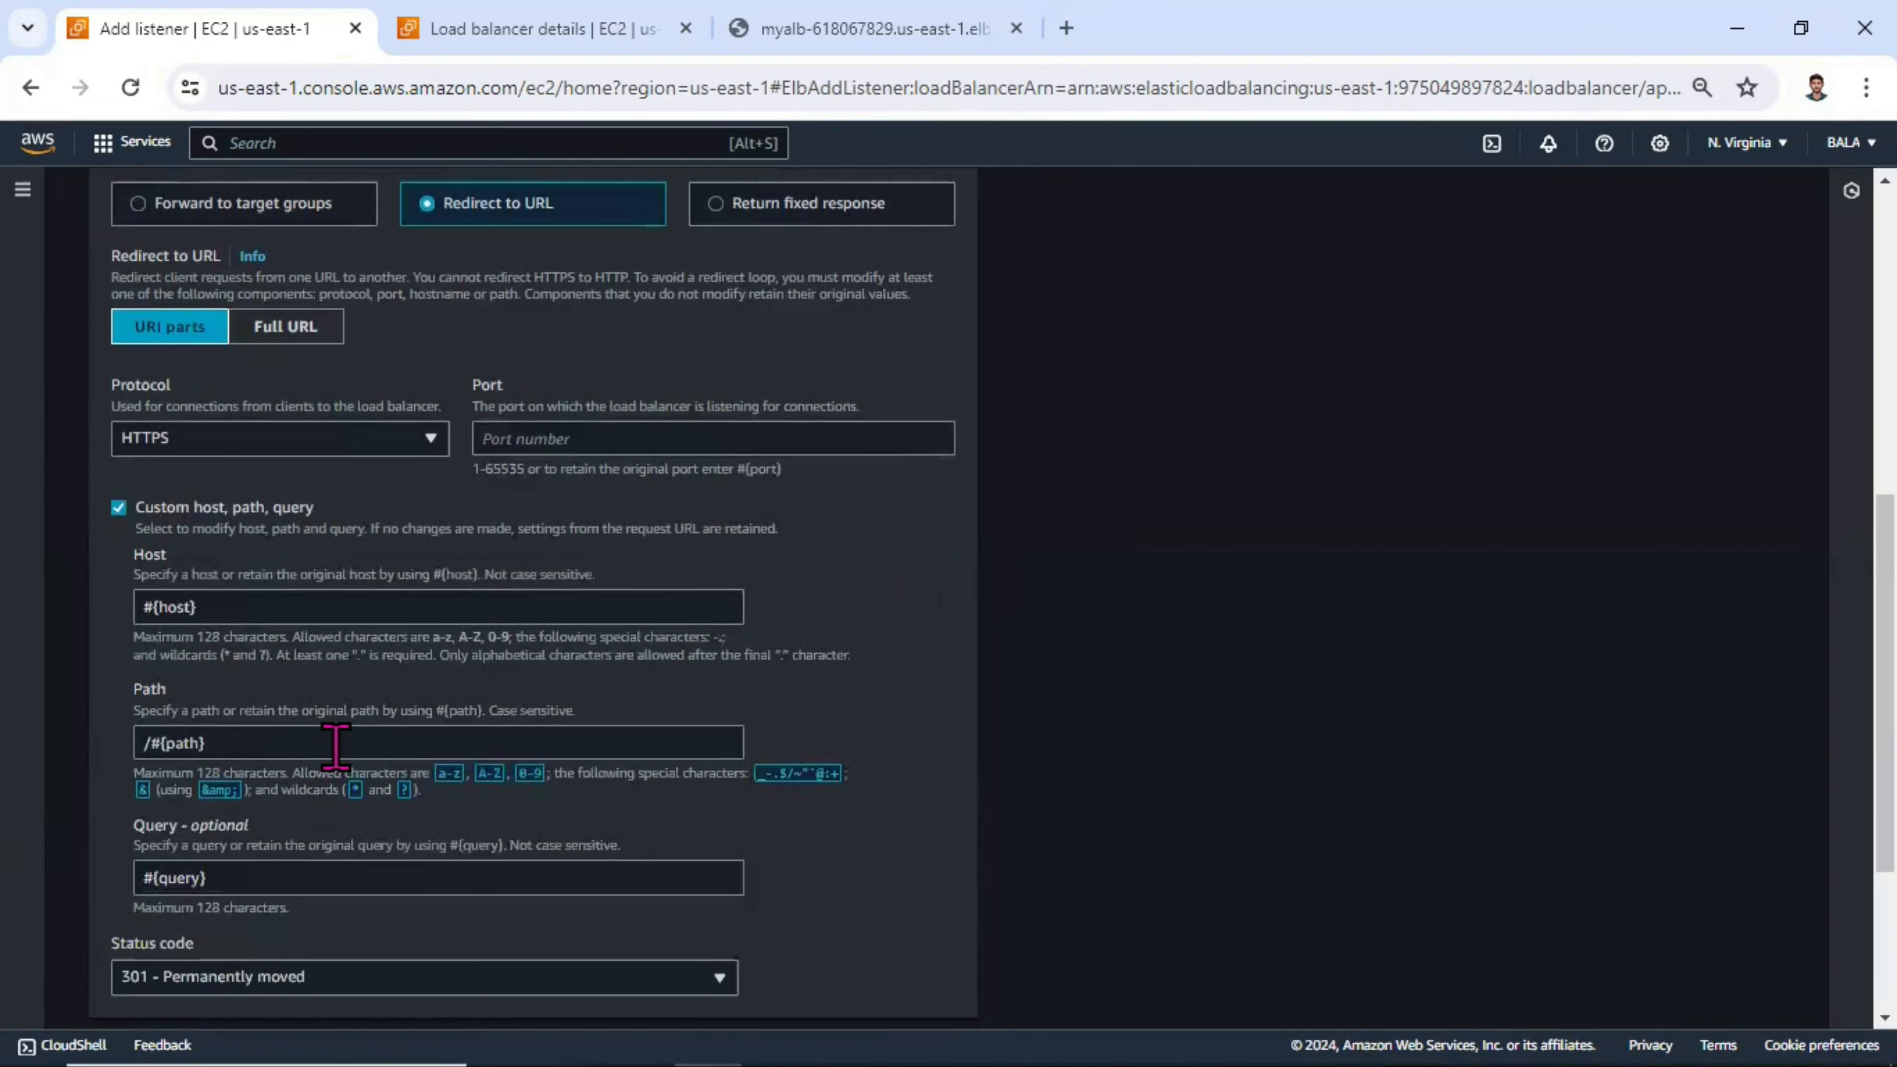
{"action": "scroll", "coordinate": [328, 755], "scroll_direction": "down", "scroll_amount": 2}
{"action": "left_click", "coordinate": [276, 738]}
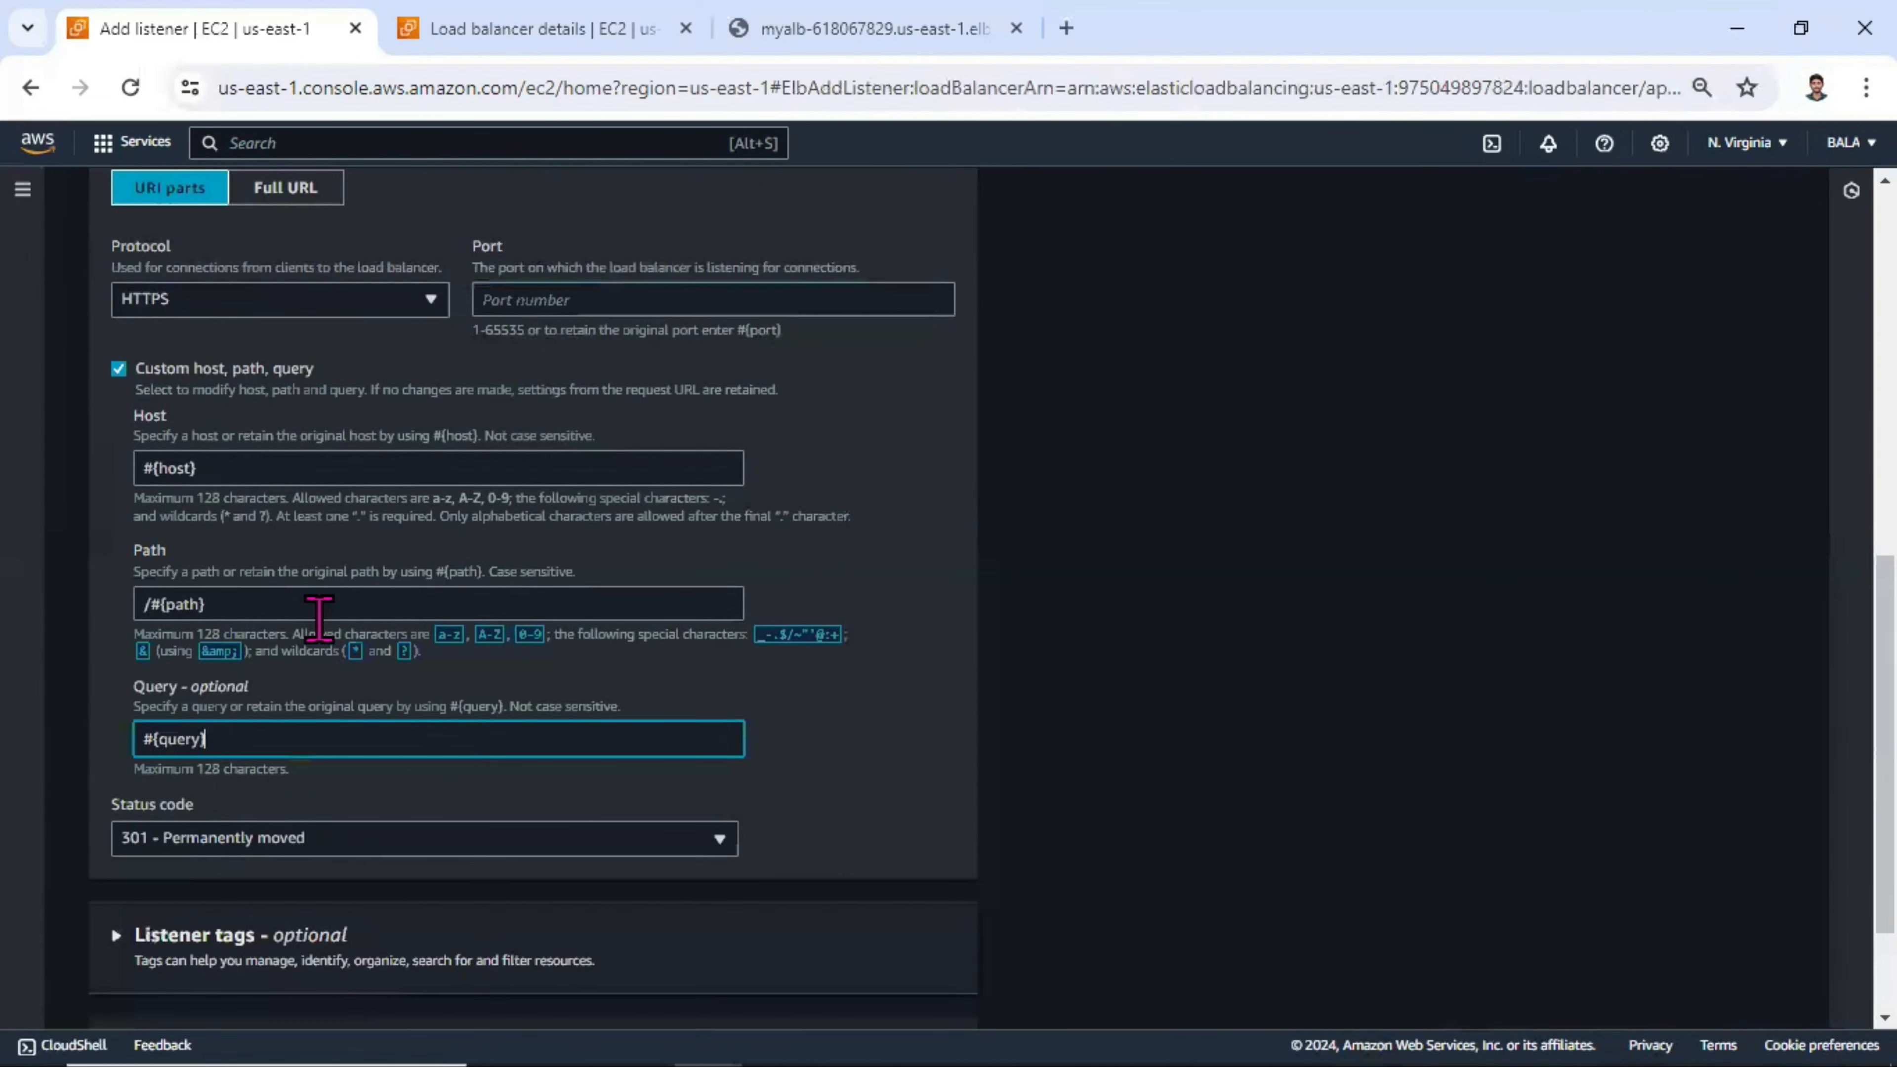
{"action": "left_click", "coordinate": [336, 844]}
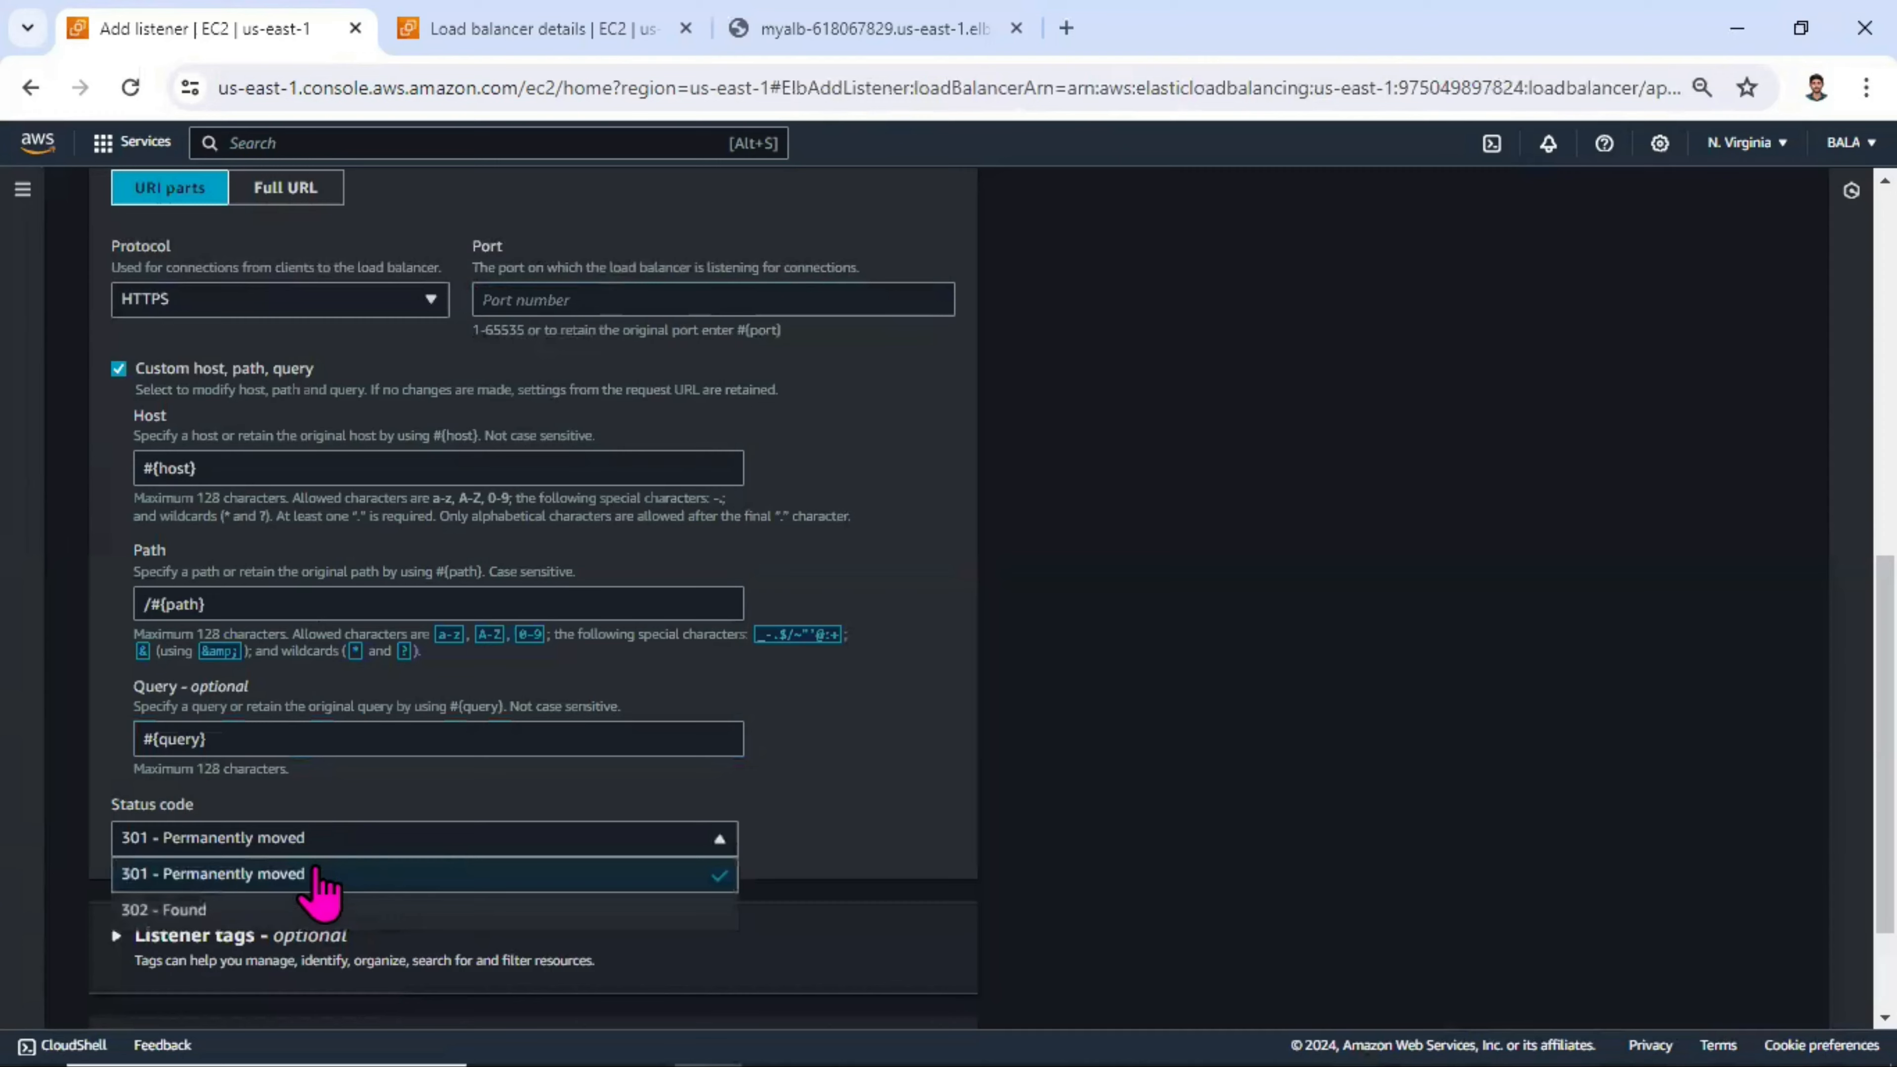
{"action": "scroll", "coordinate": [309, 897], "scroll_direction": "up", "scroll_amount": 6}
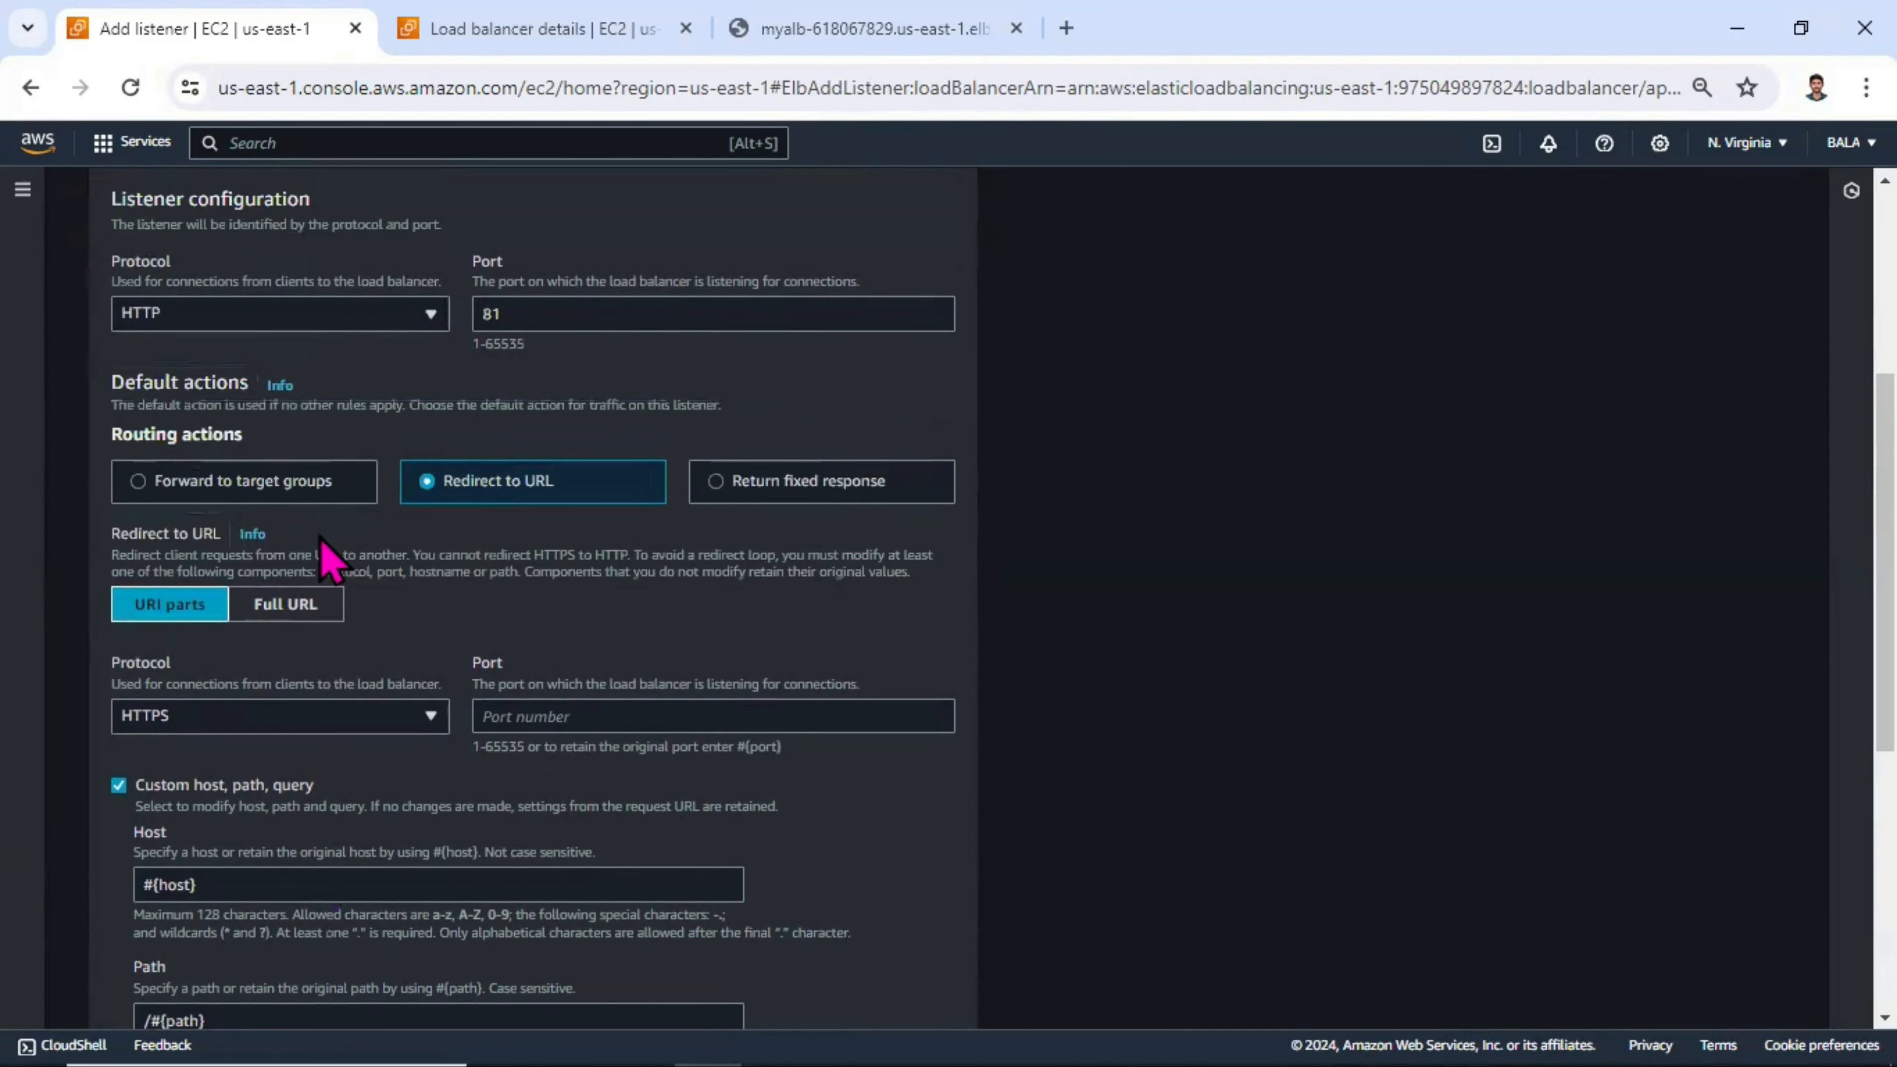
{"action": "left_click", "coordinate": [302, 611]}
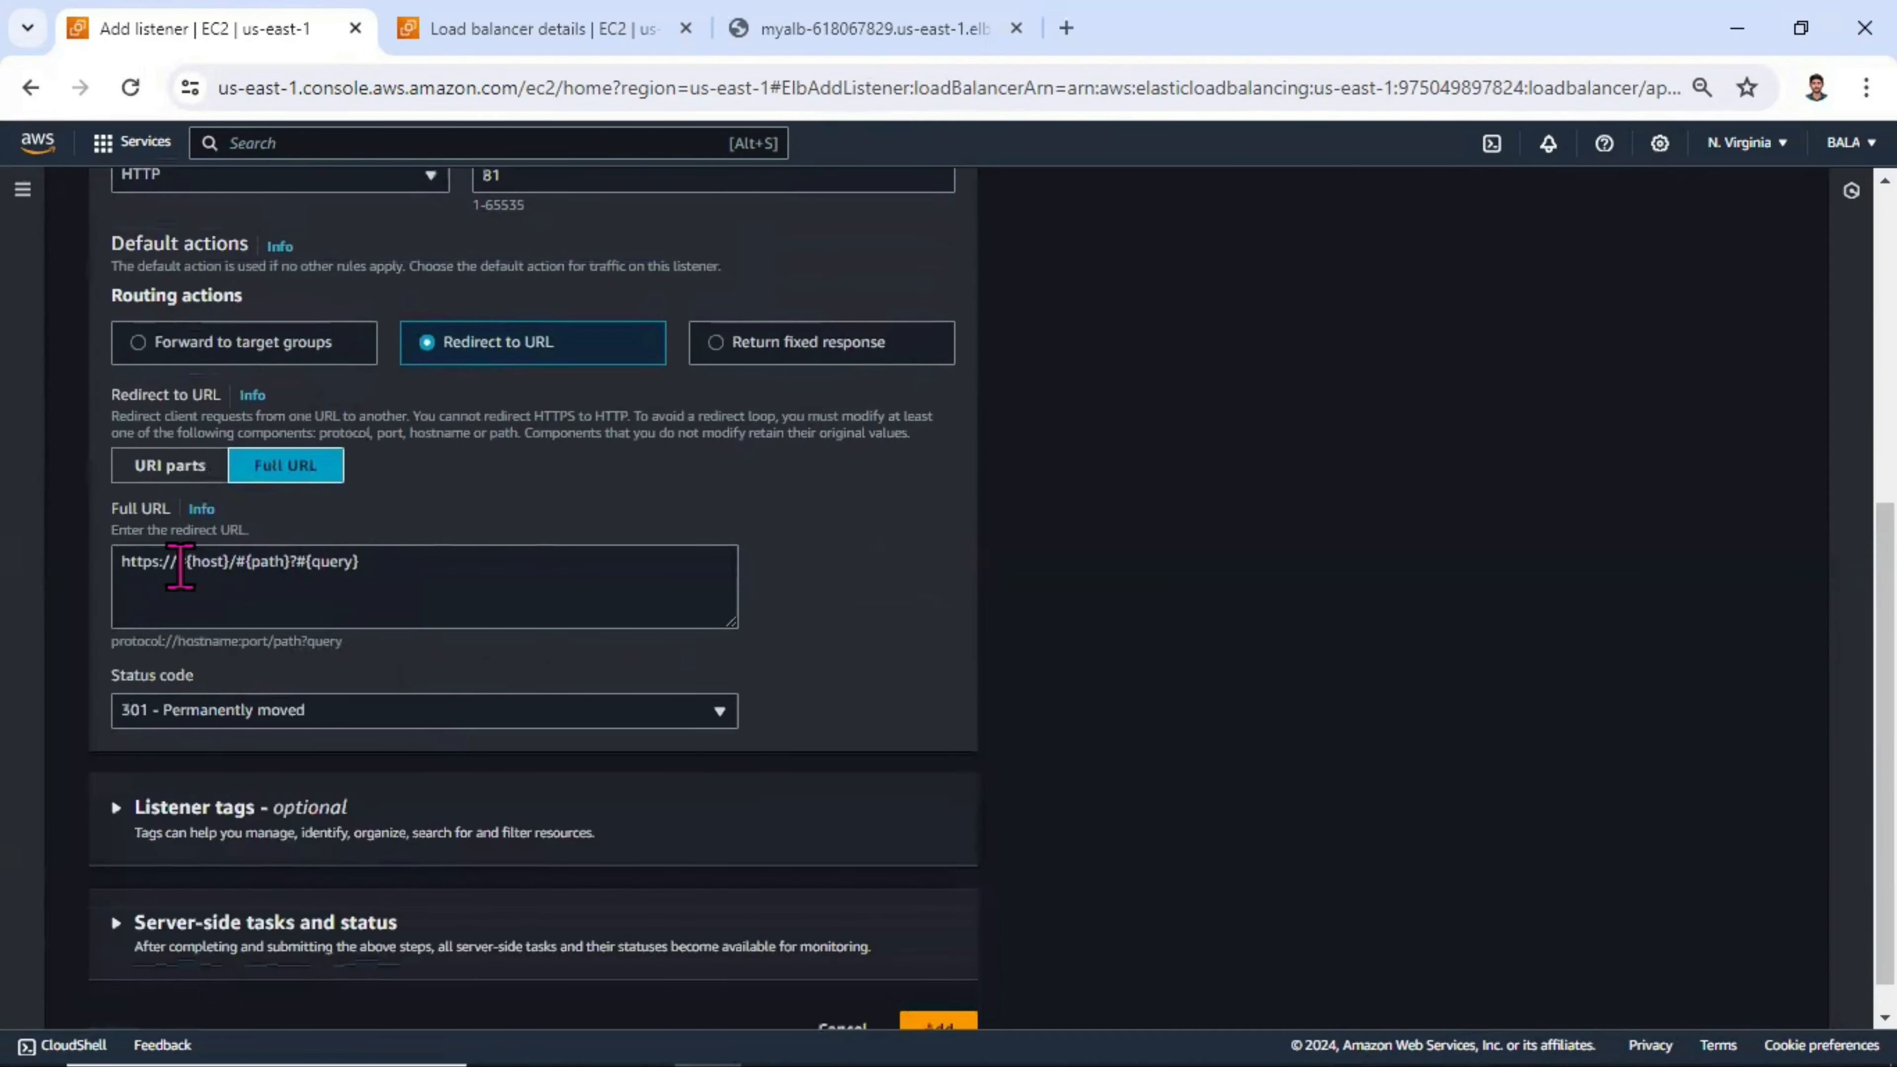
- Examine the host, path and query parts of the redirect's full URL pattern
{"action": "left_click_drag", "start_coordinate": [169, 564], "coordinate": [290, 568]}
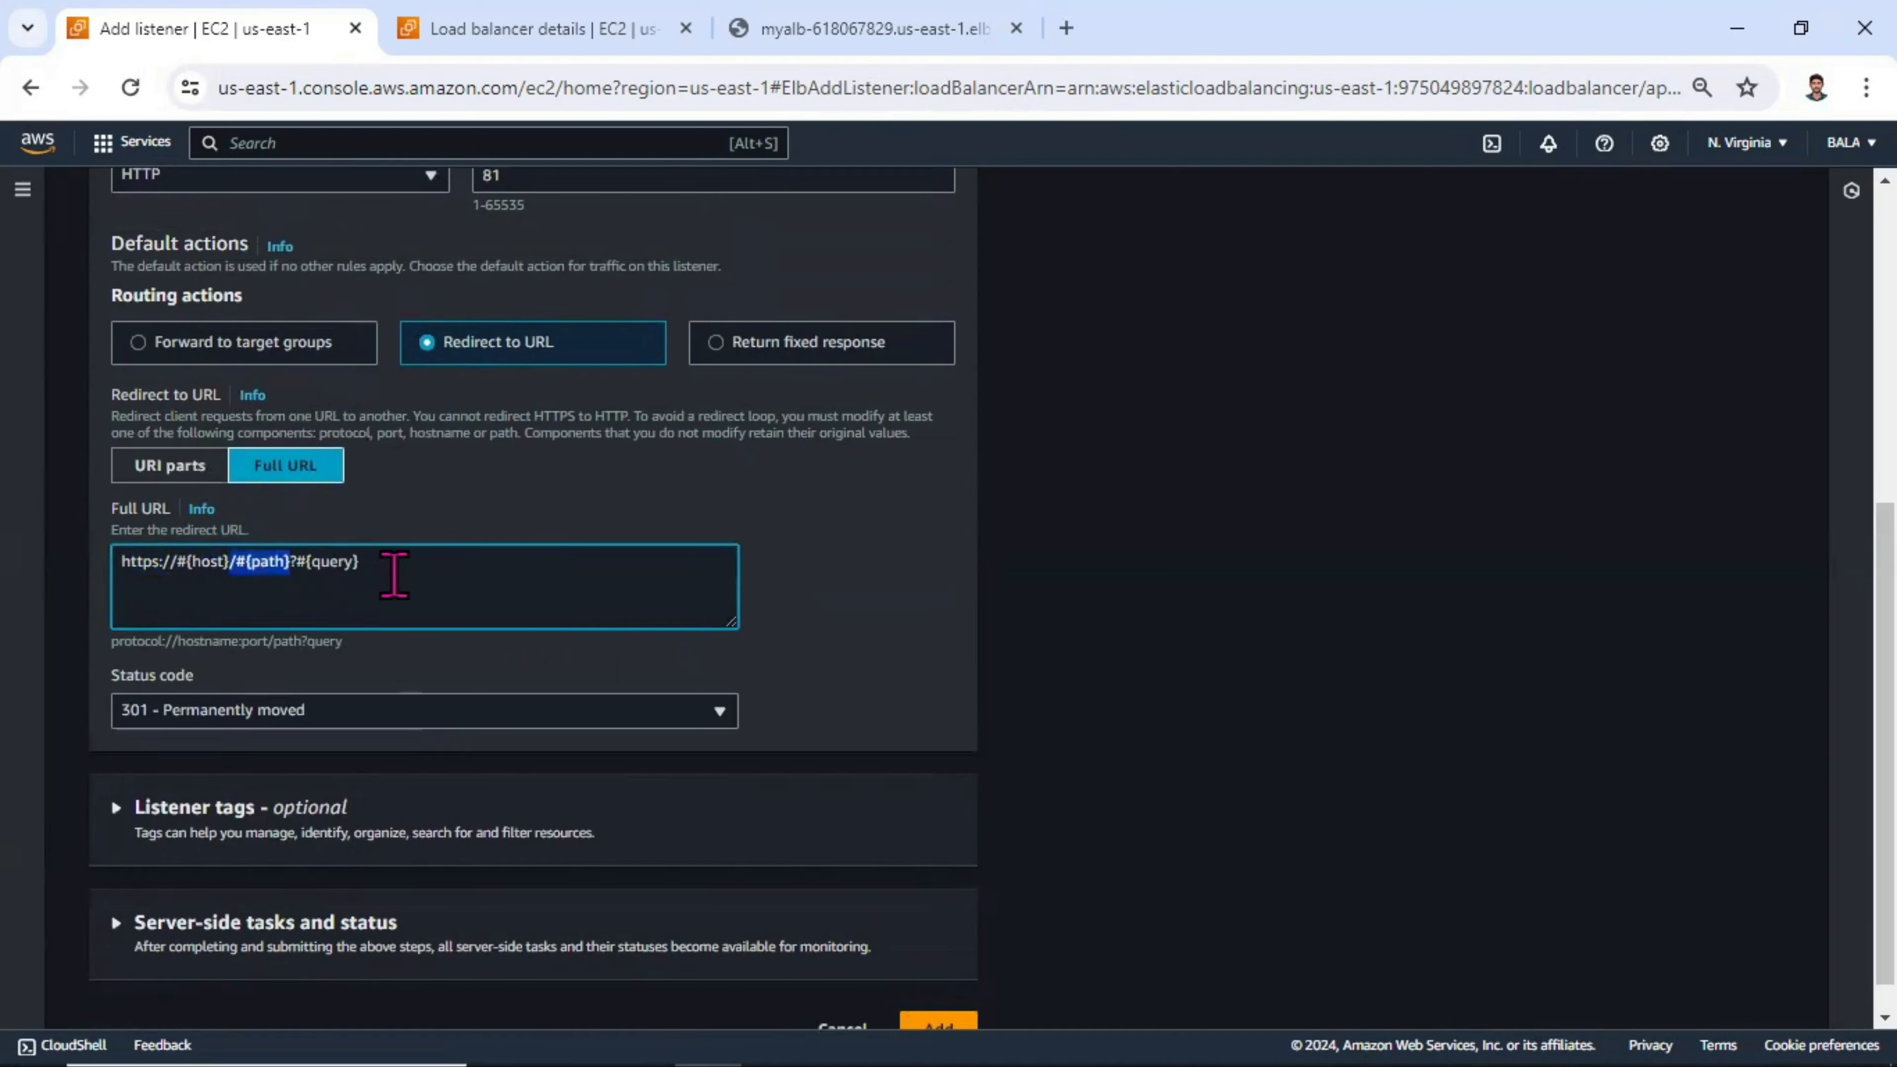
{"action": "left_click_drag", "start_coordinate": [389, 569], "coordinate": [163, 568]}
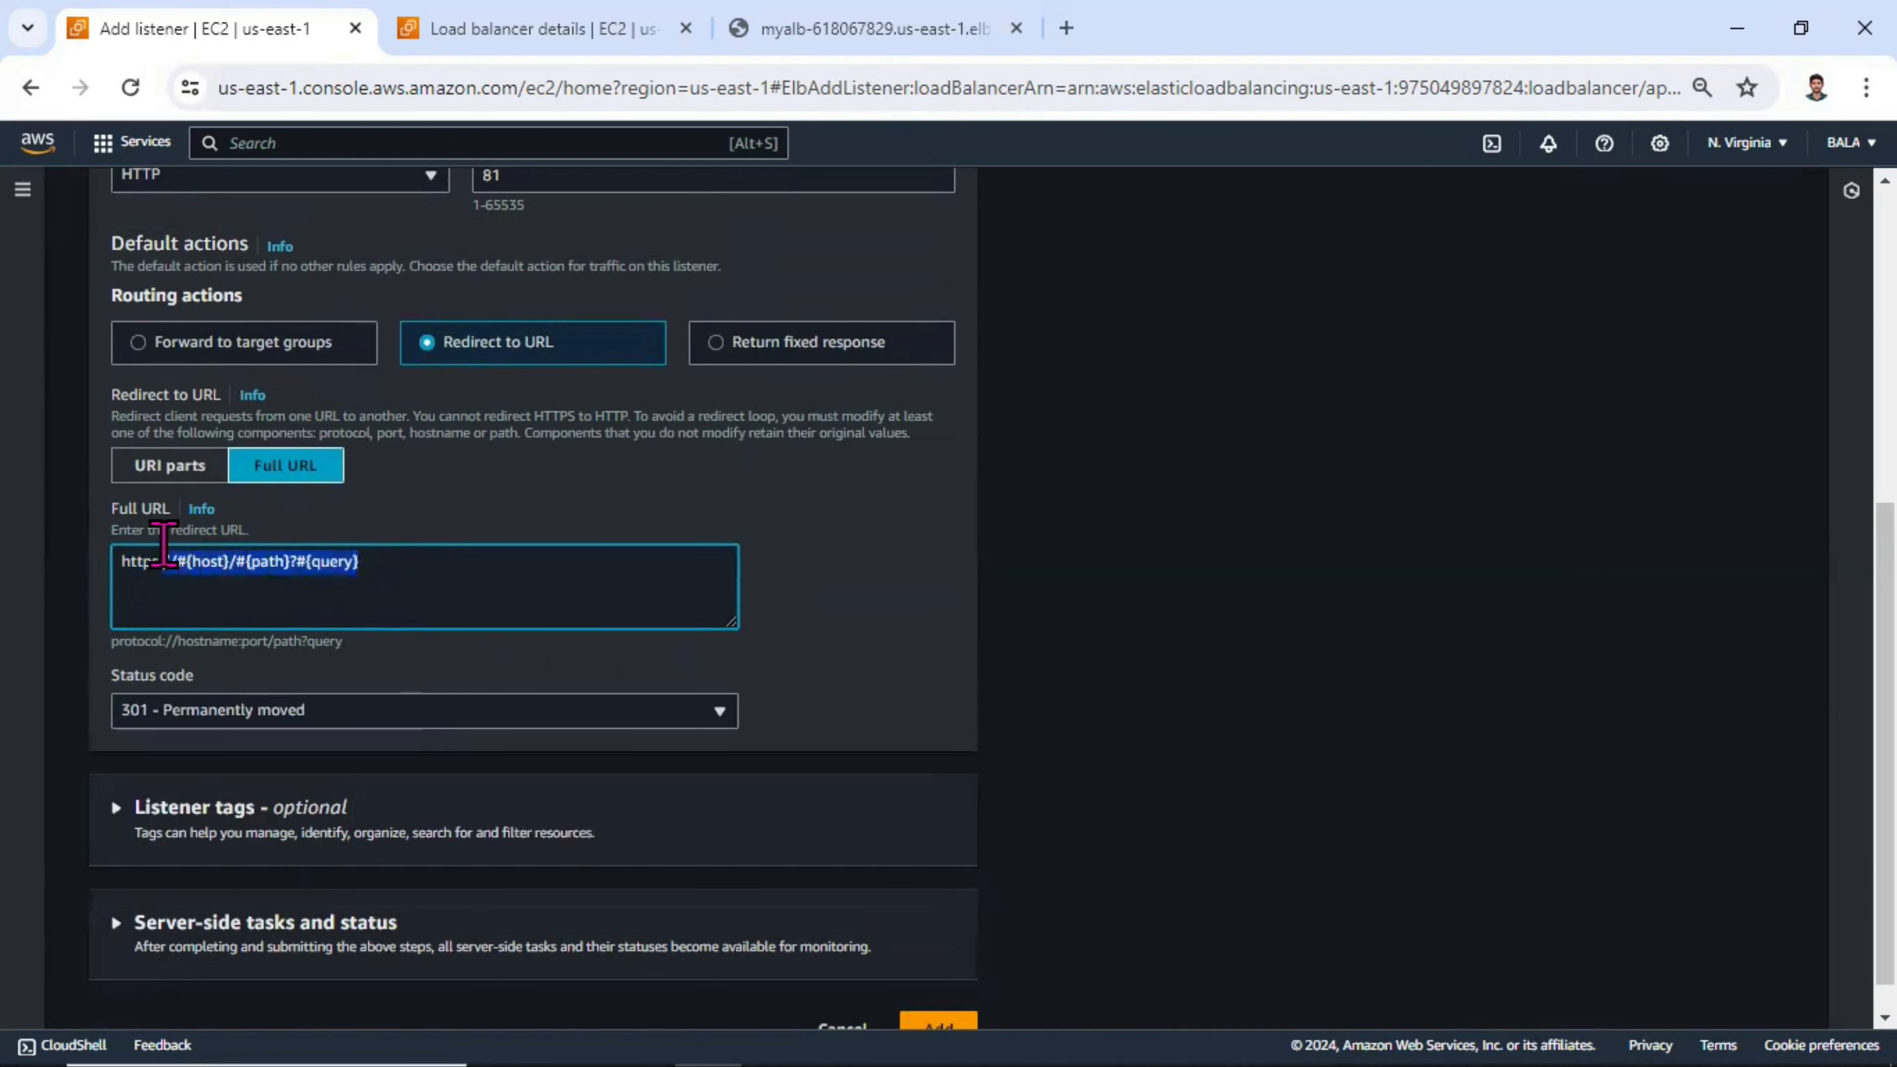
{"action": "scroll", "coordinate": [423, 707], "scroll_direction": "up", "scroll_amount": 3}
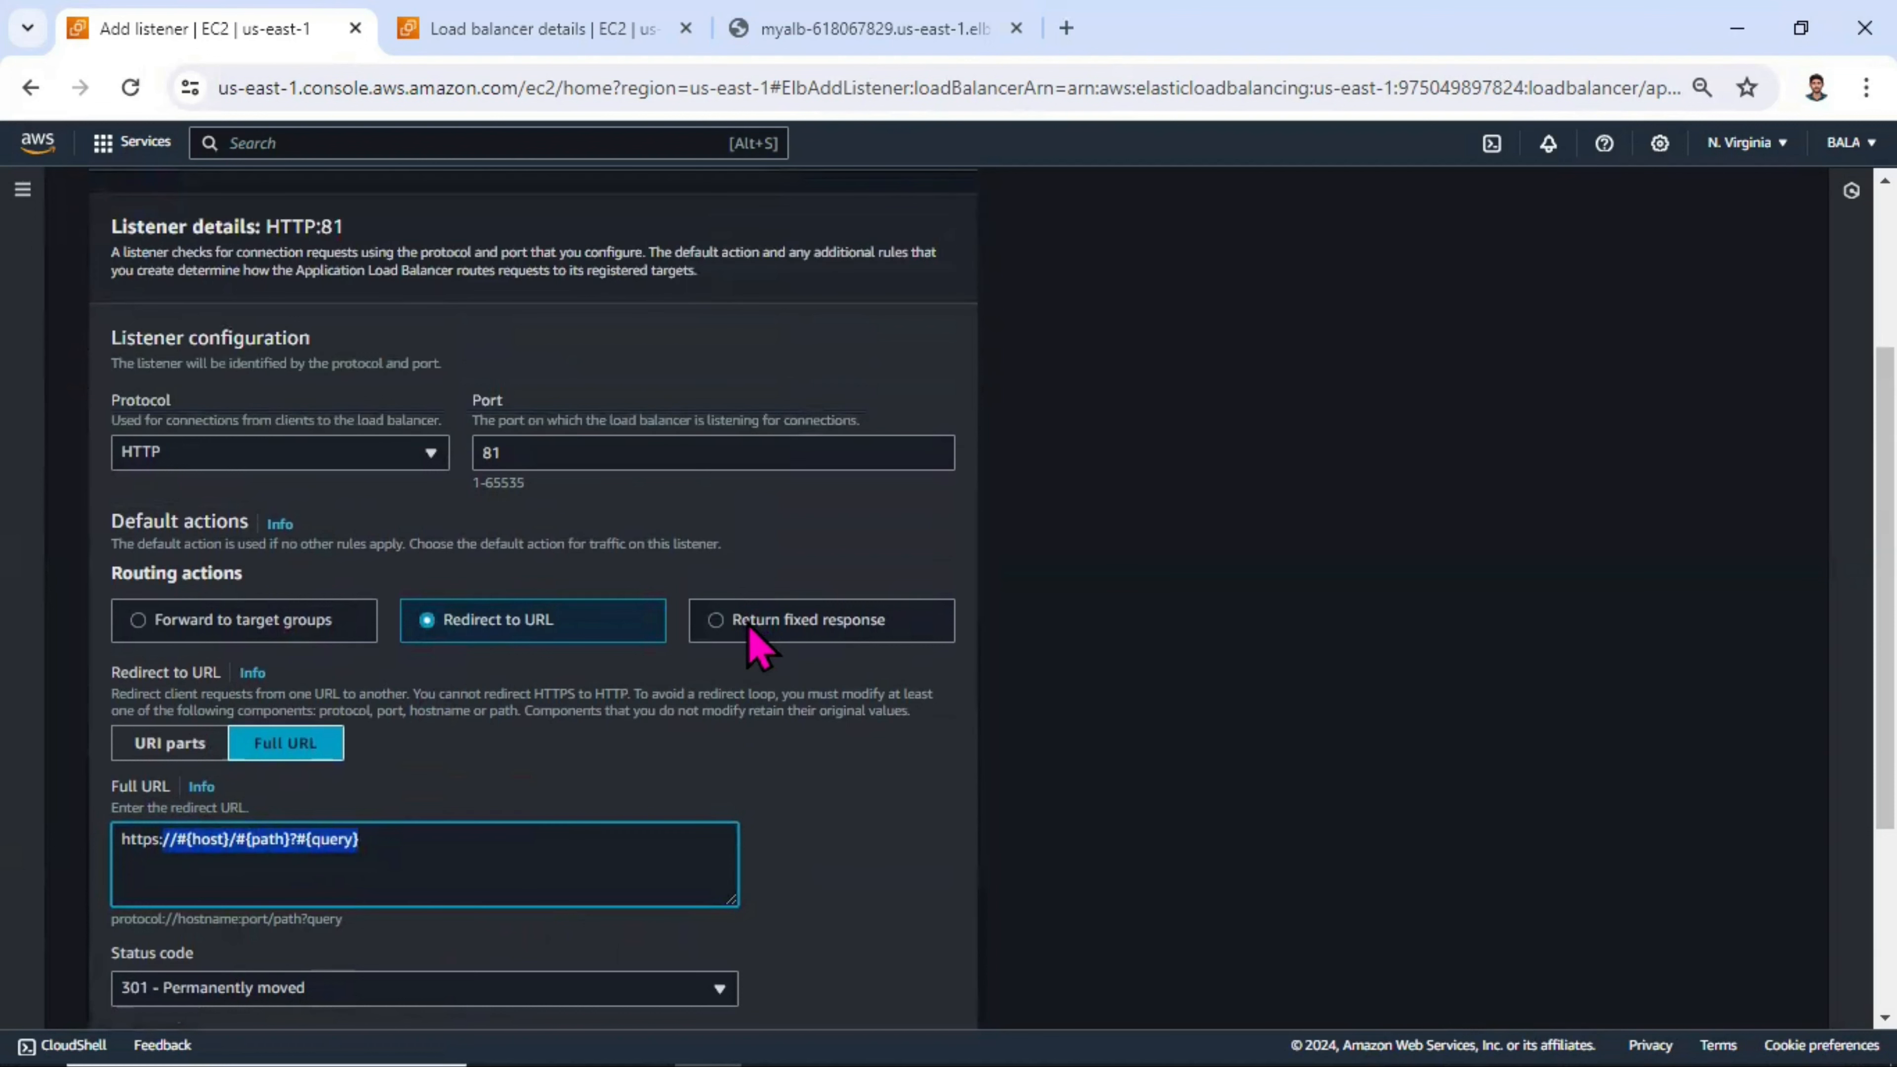
- Switch the default routing action to Return fixed response and examine its response code, content type and response body options
{"action": "left_click", "coordinate": [814, 626]}
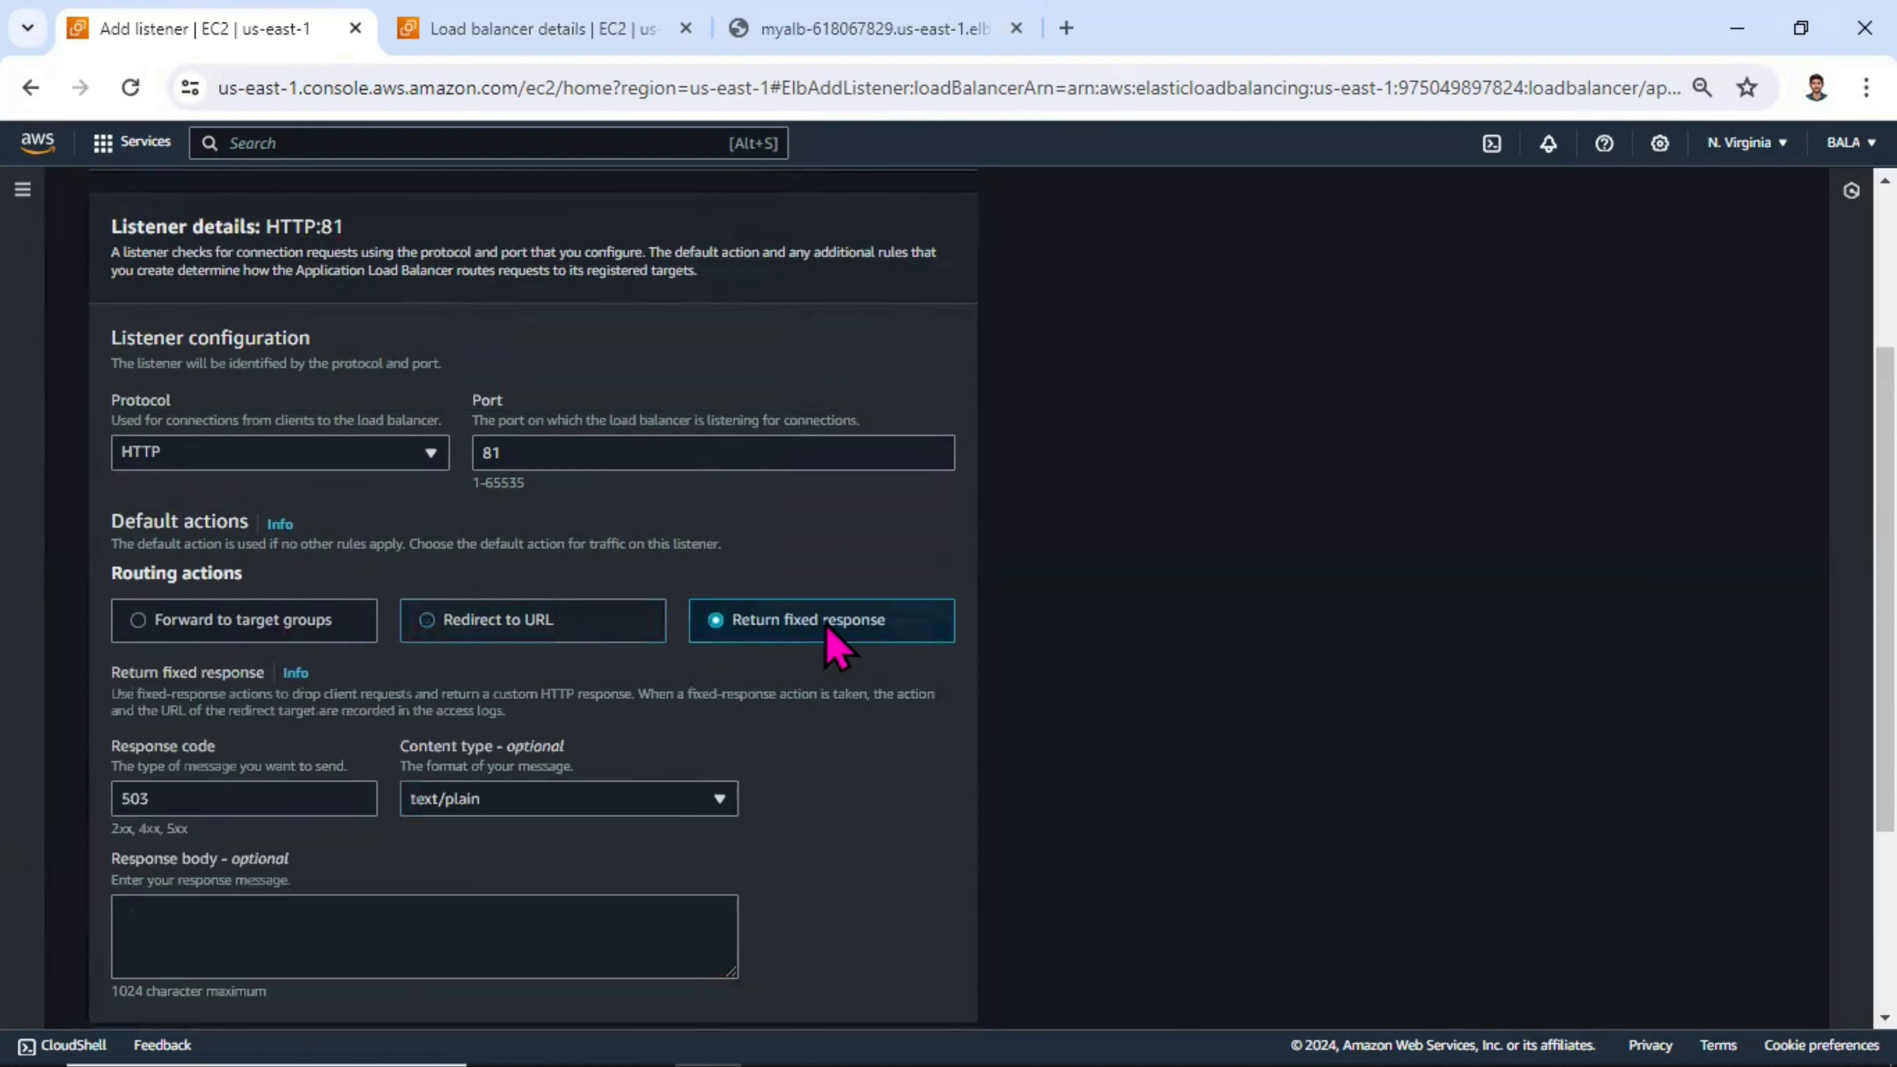
{"action": "scroll", "coordinate": [702, 433], "scroll_direction": "down", "scroll_amount": 2}
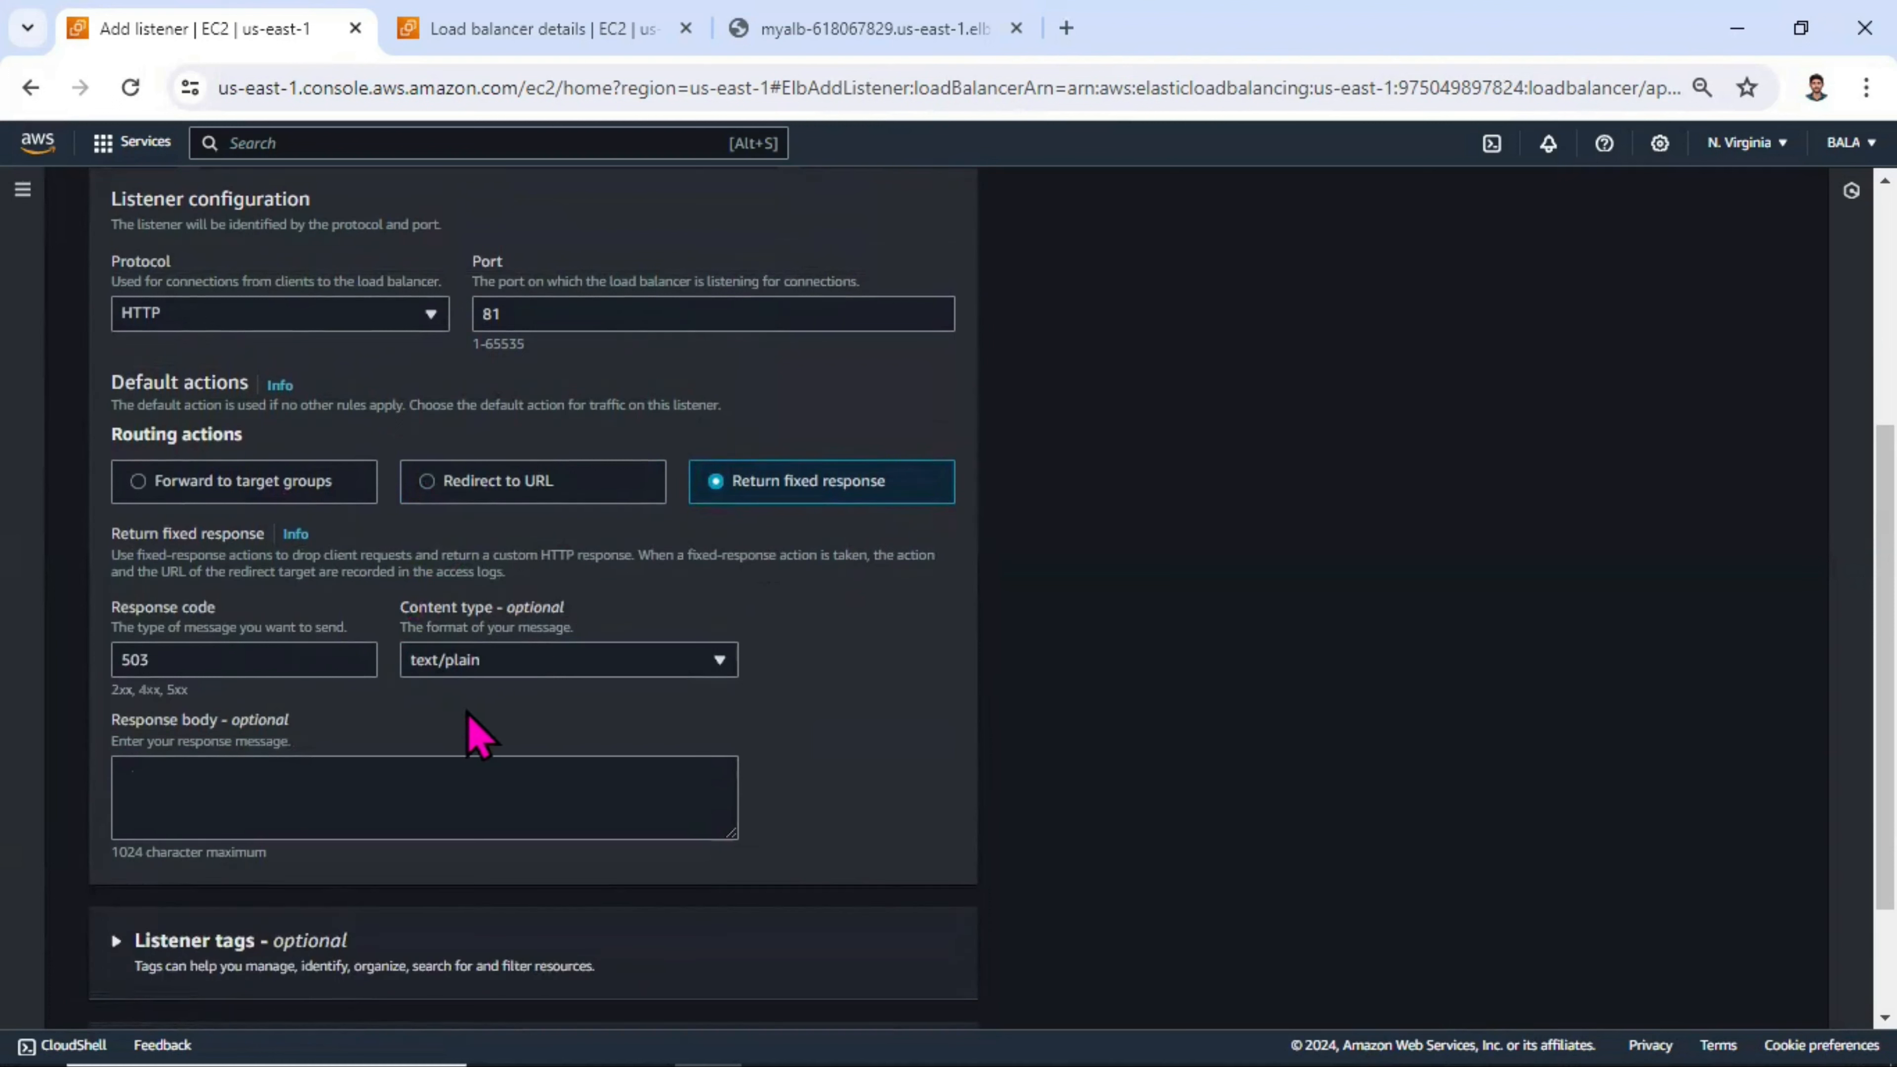
{"action": "left_click", "coordinate": [370, 783]}
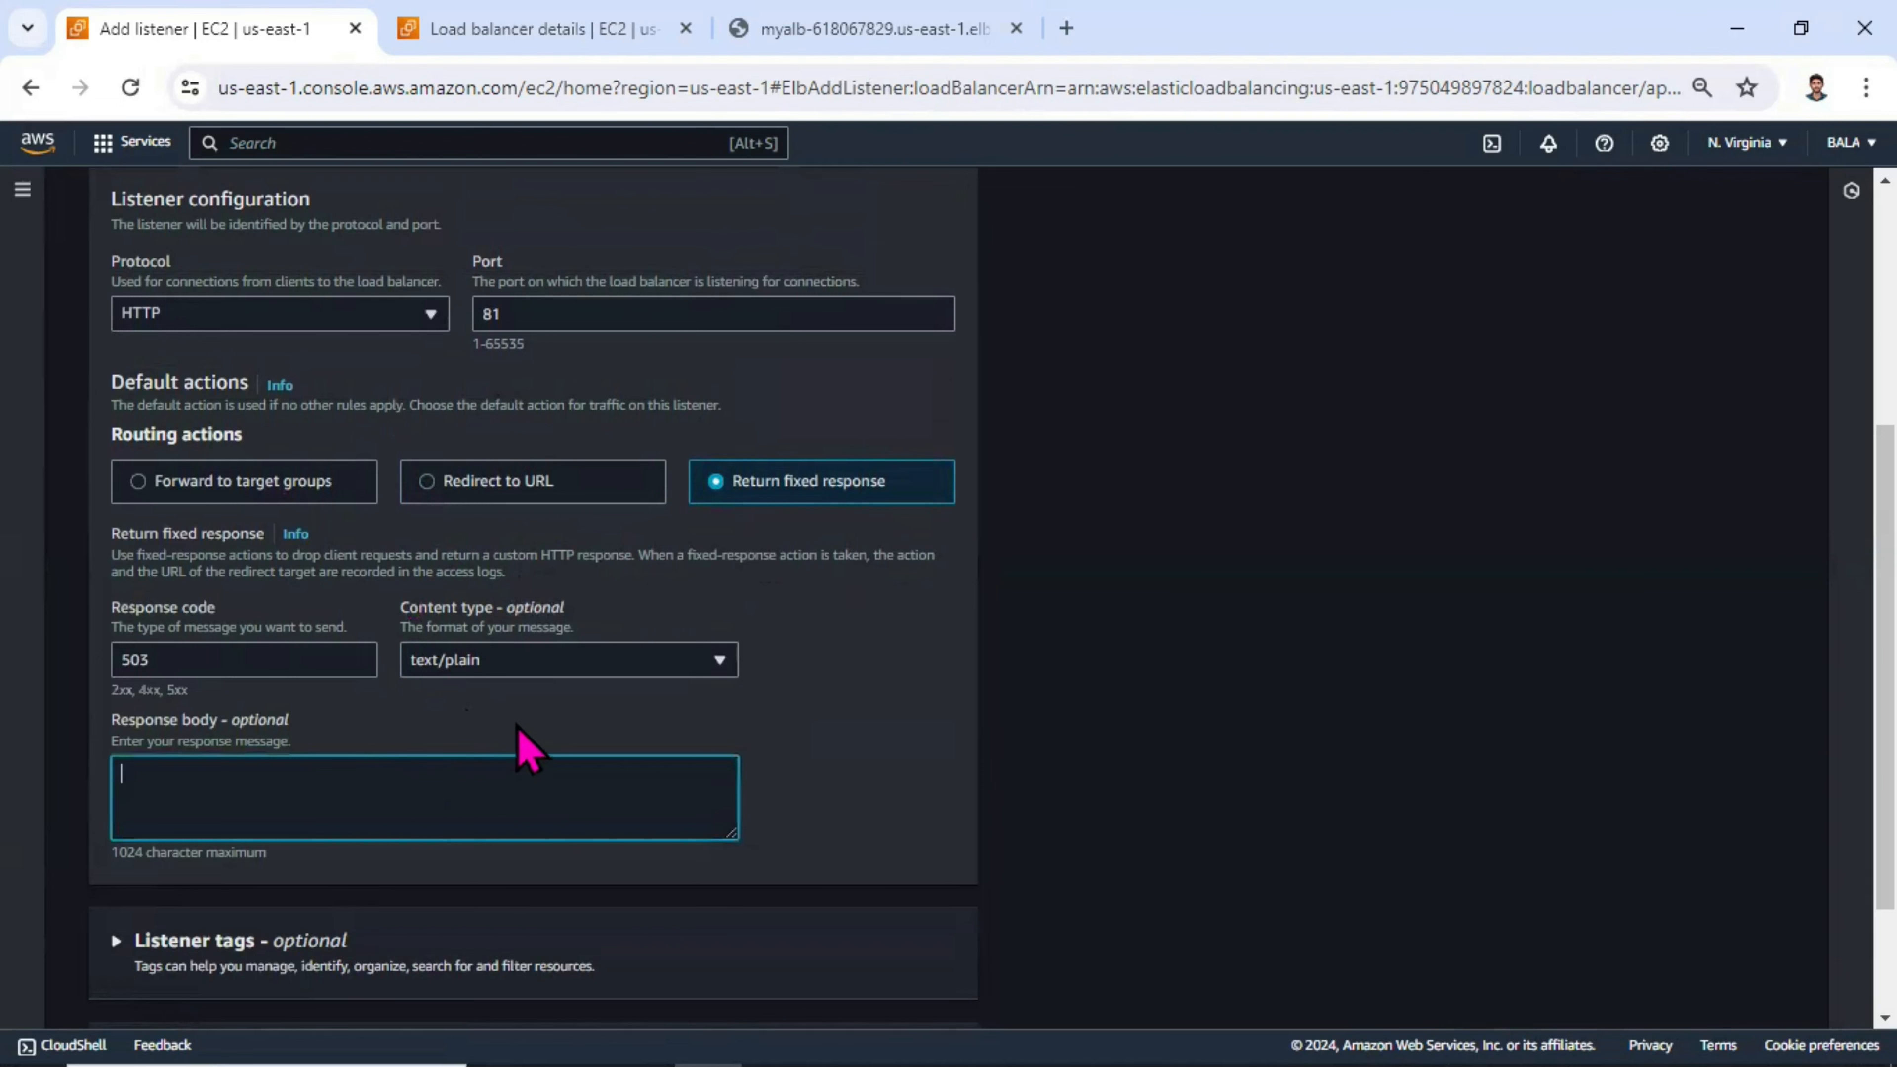
{"action": "scroll", "coordinate": [541, 719], "scroll_direction": "up", "scroll_amount": 2}
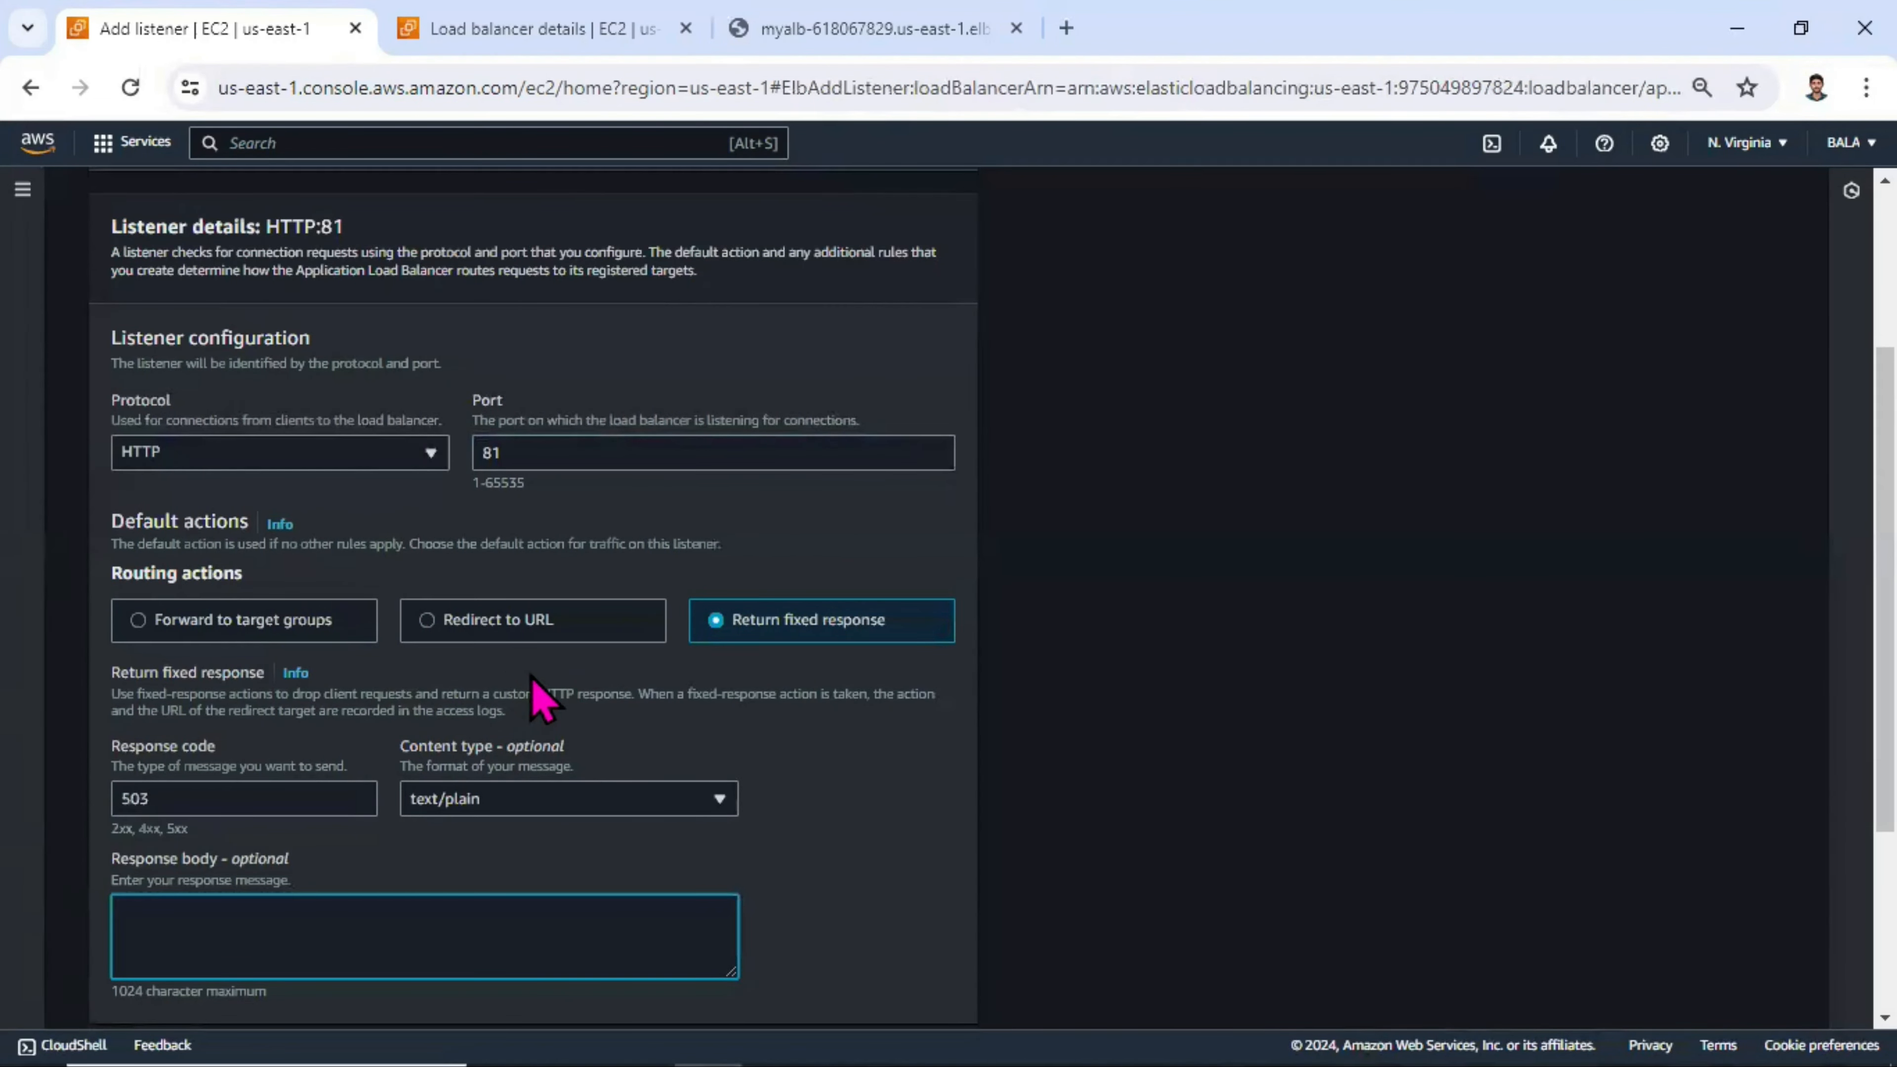
- Set the listener's routing action to Forward to target groups, check the available groups and start creating a new target group
{"action": "left_click", "coordinate": [282, 628]}
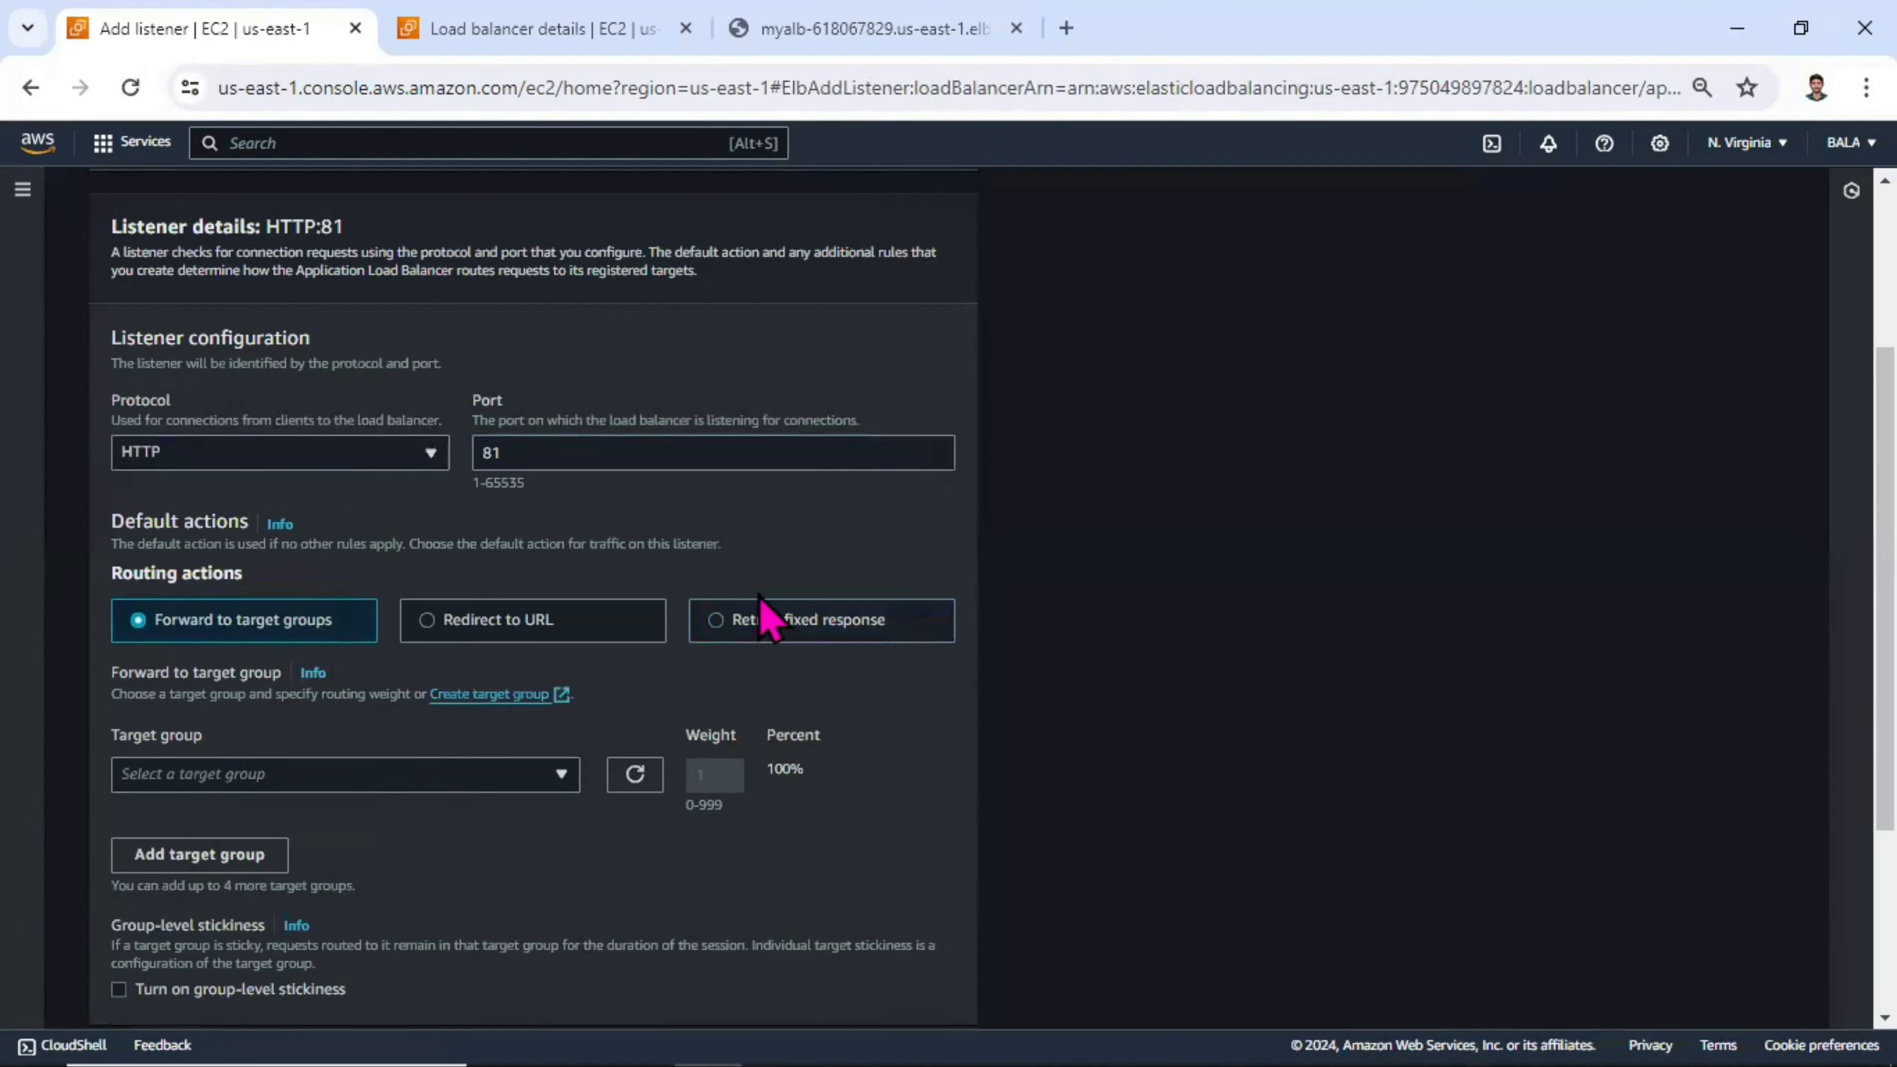
{"action": "left_click", "coordinate": [357, 785]}
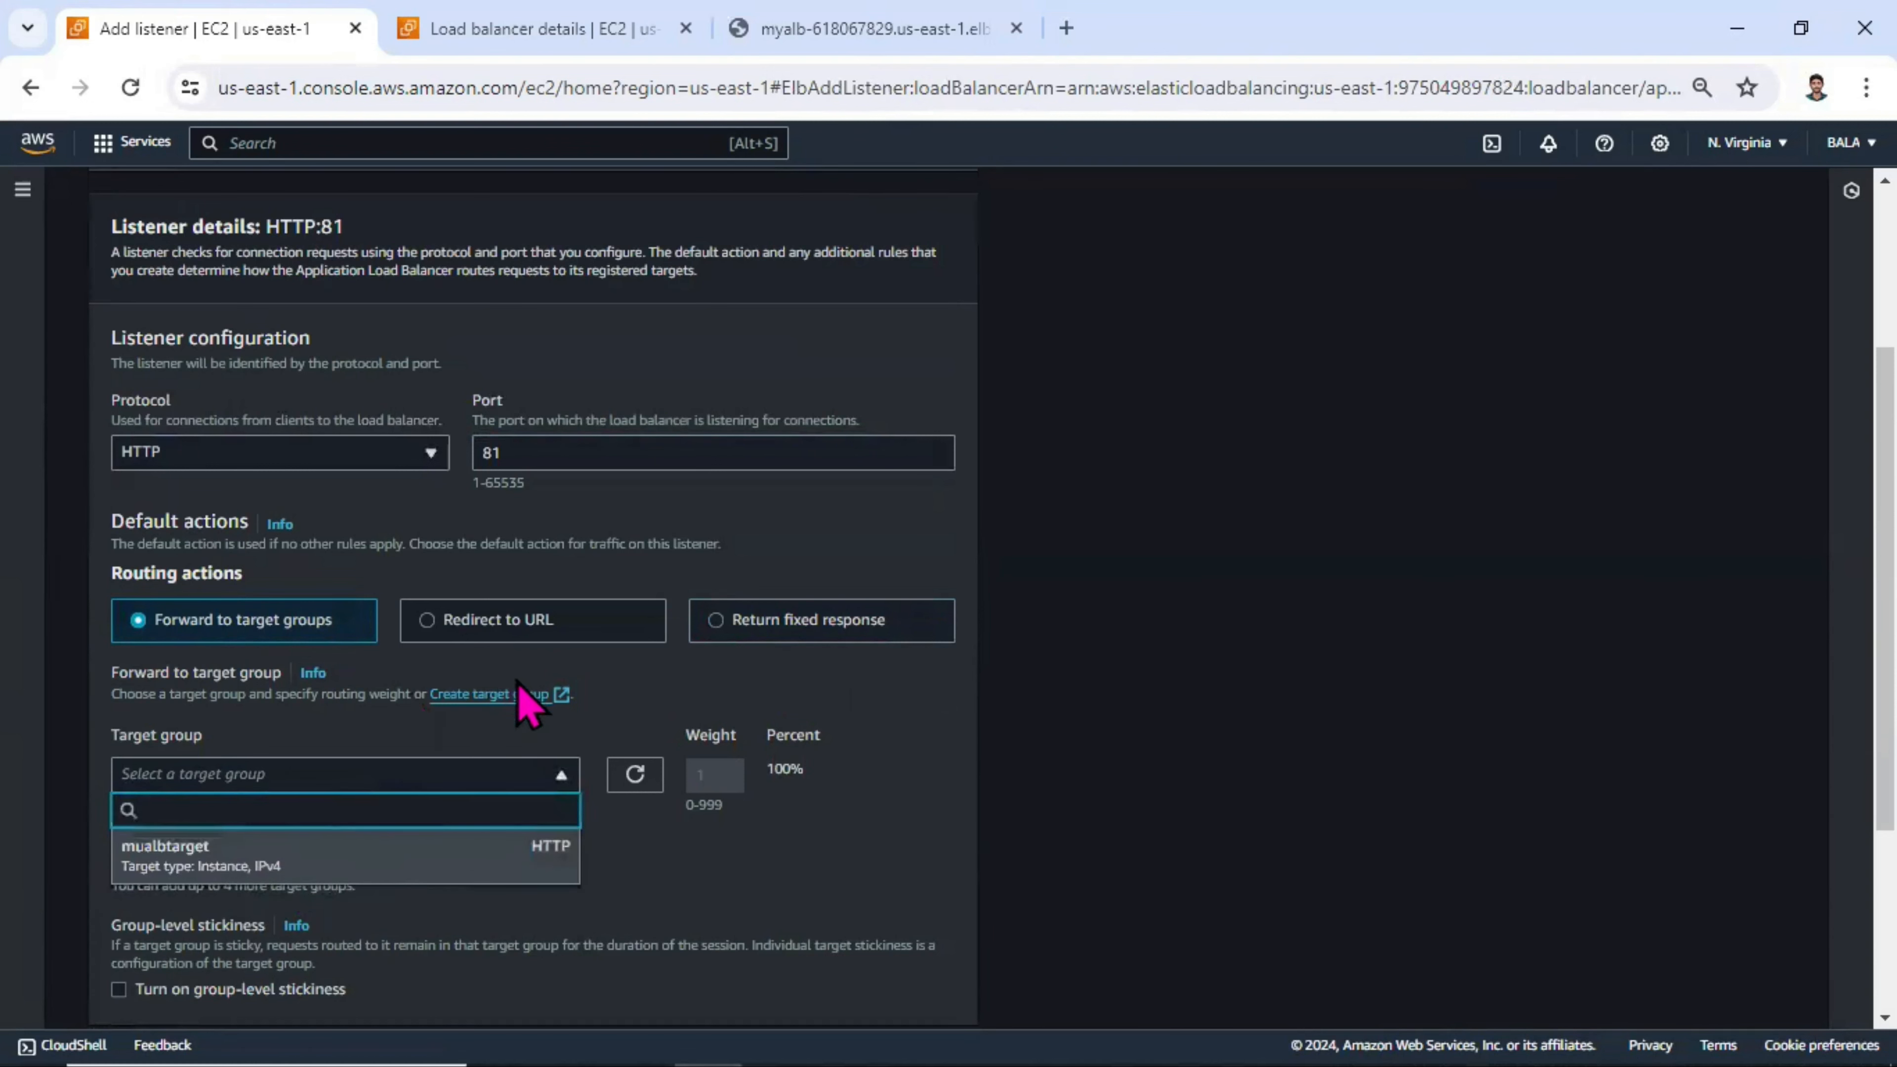
{"action": "left_click", "coordinate": [515, 723]}
{"action": "left_click", "coordinate": [500, 695]}
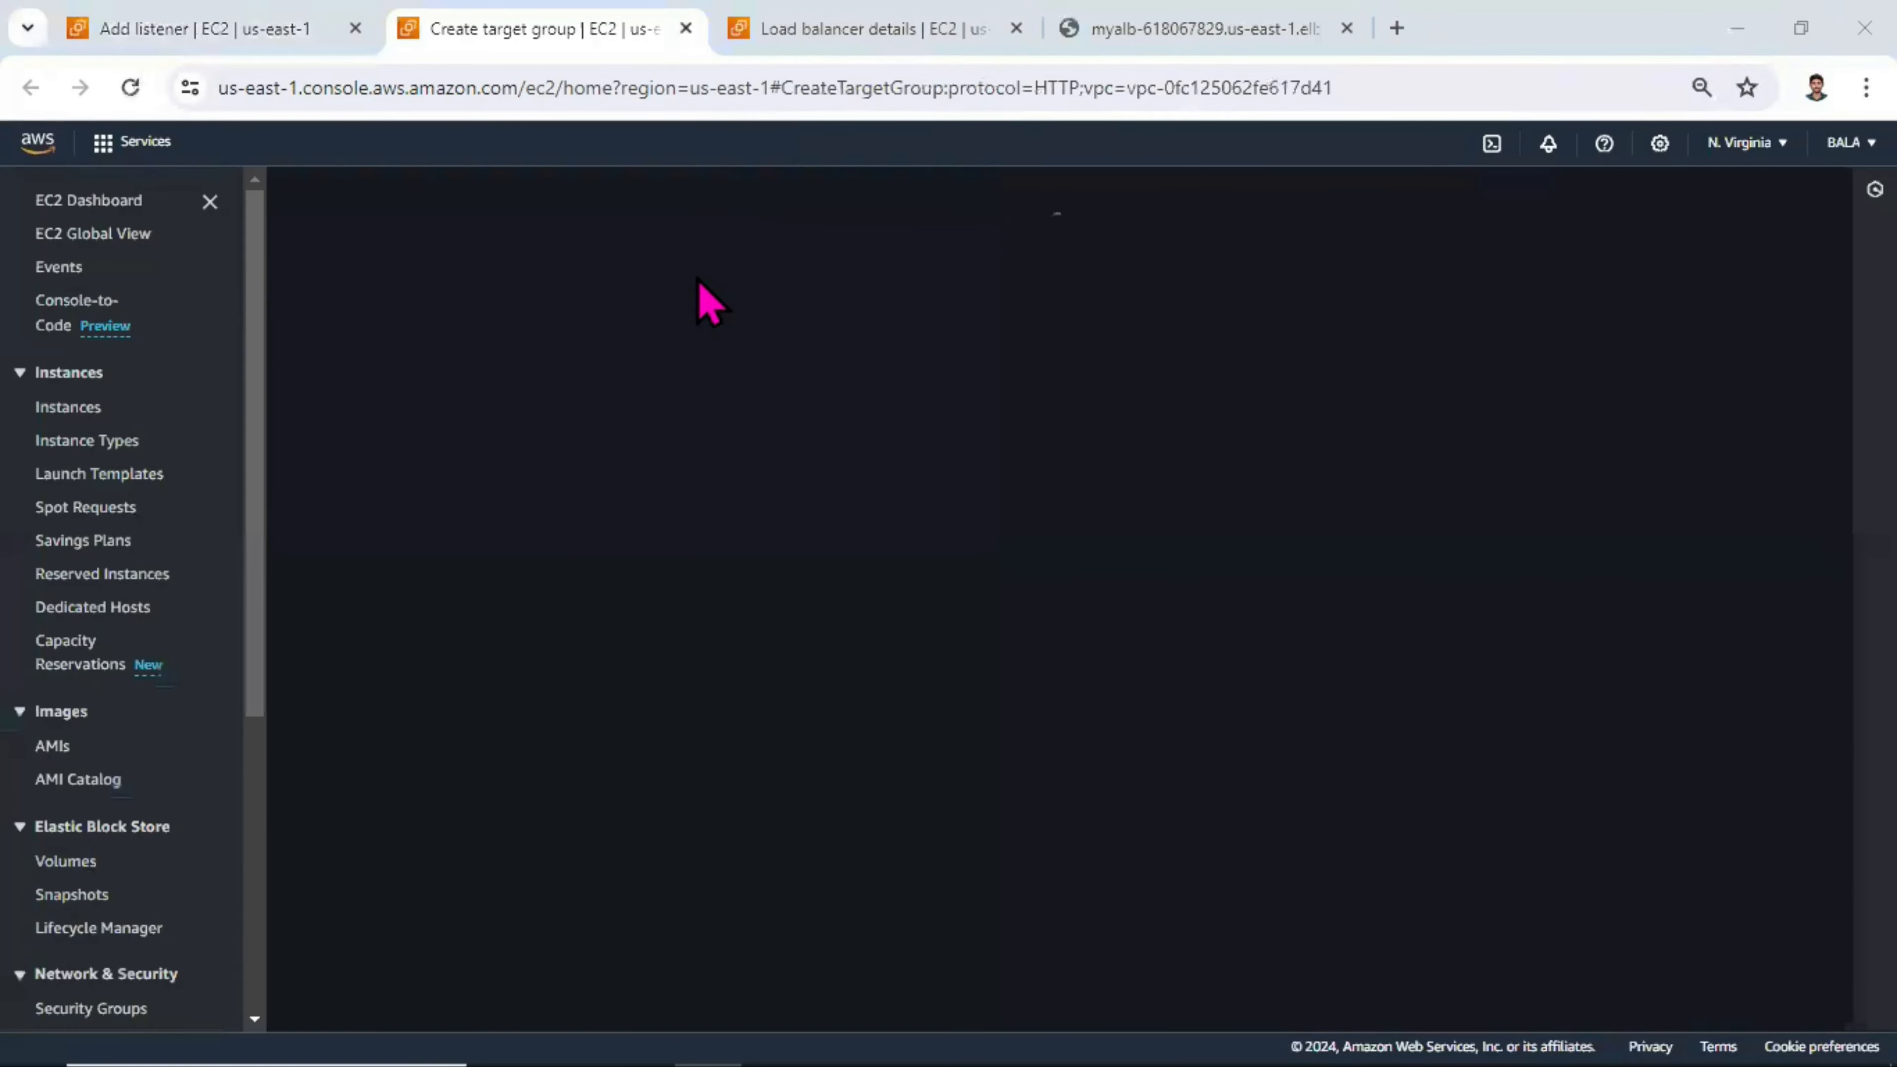
- Review the new target group's target type, protocol and port, VPC, protocol version and health check settings
{"action": "scroll", "coordinate": [699, 394], "scroll_direction": "down", "scroll_amount": 3}
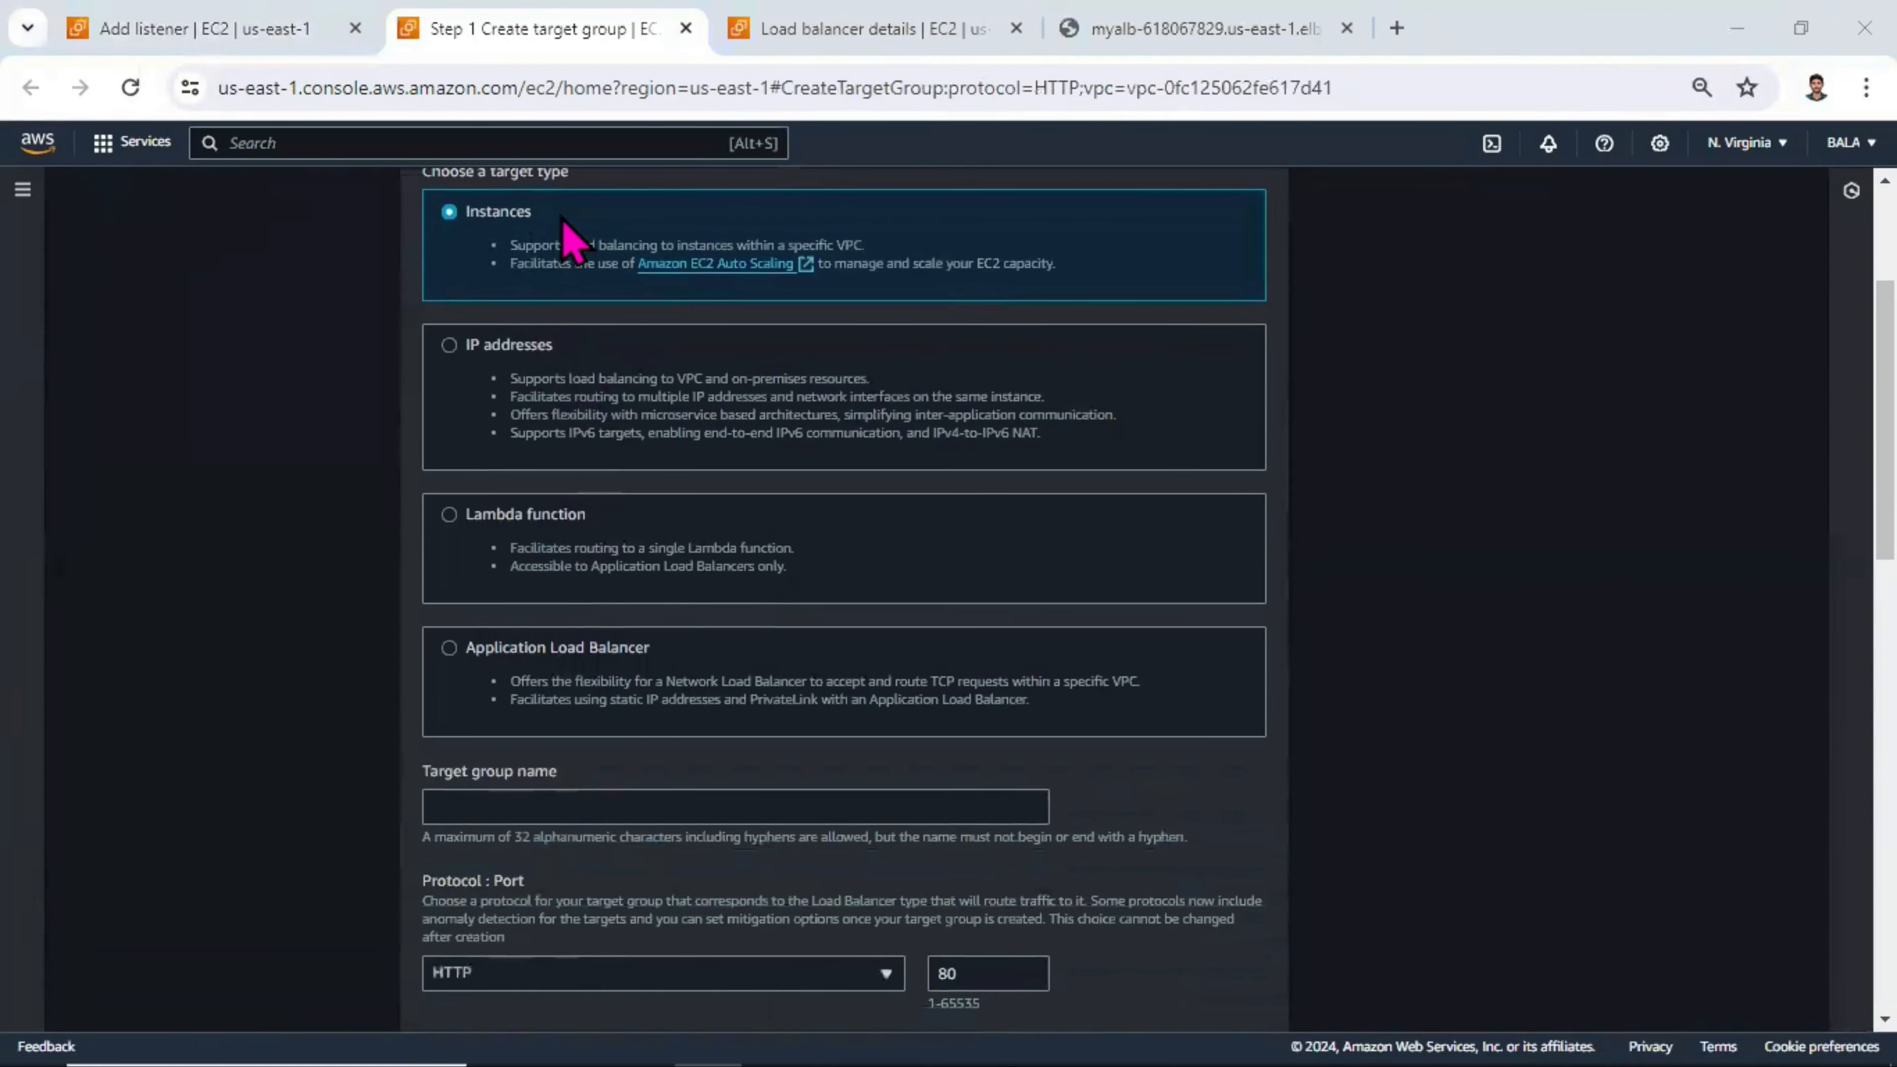
{"action": "scroll", "coordinate": [523, 275], "scroll_direction": "down", "scroll_amount": 5}
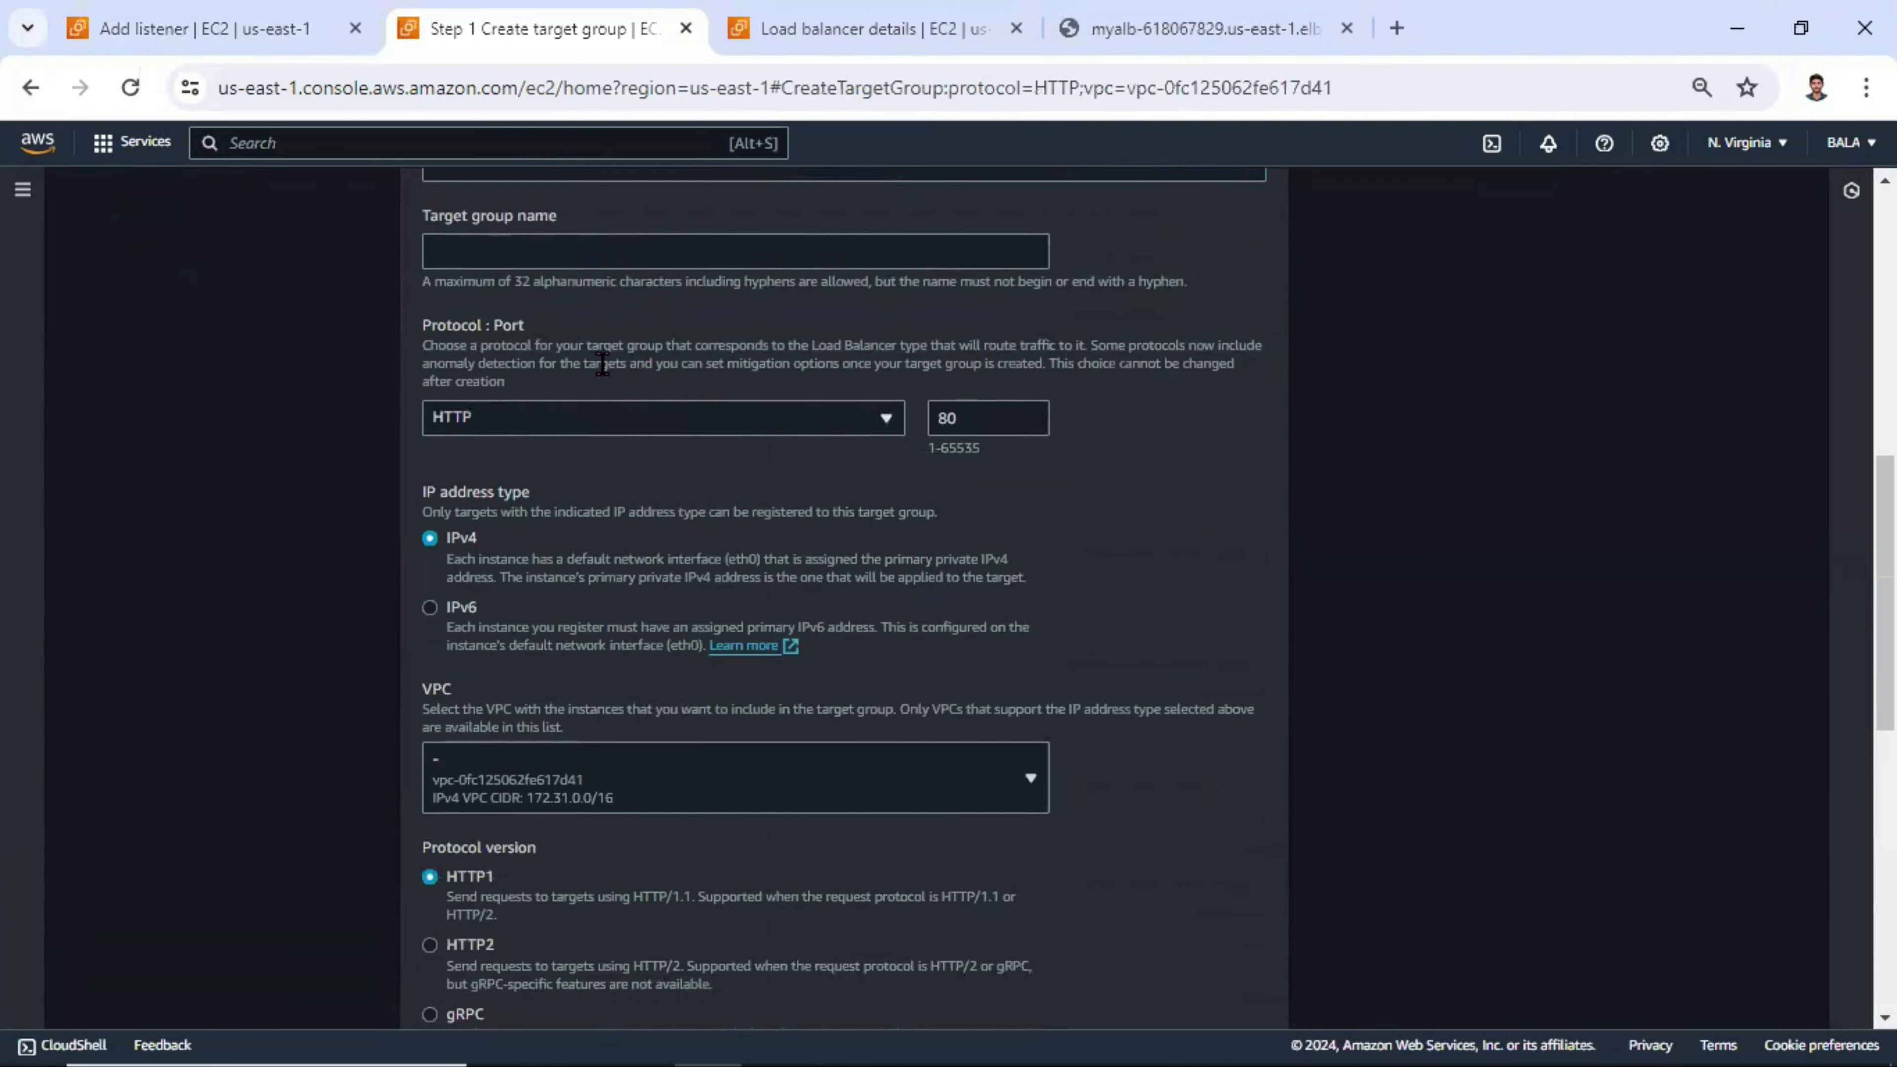
{"action": "left_click", "coordinate": [941, 415]}
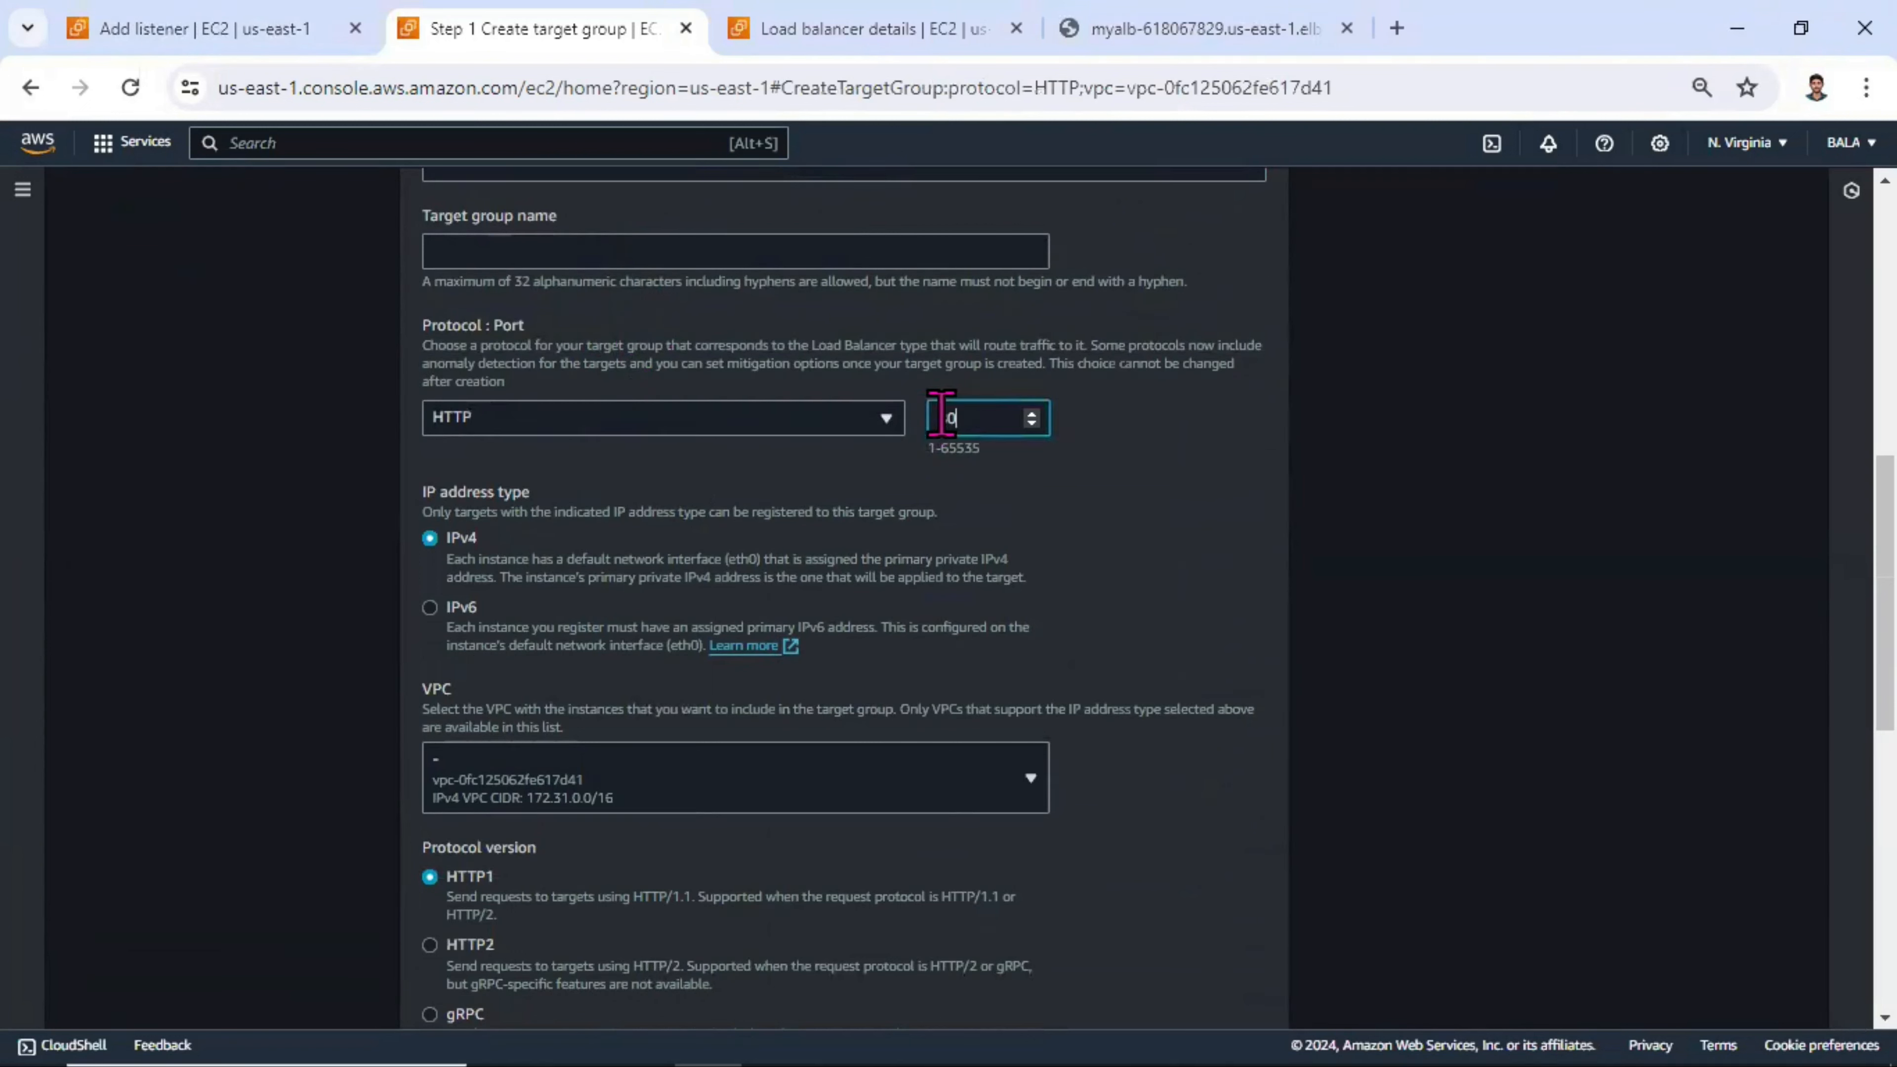
{"action": "double_click", "coordinate": [942, 417]}
{"action": "scroll", "coordinate": [1004, 449], "scroll_direction": "down", "scroll_amount": 3}
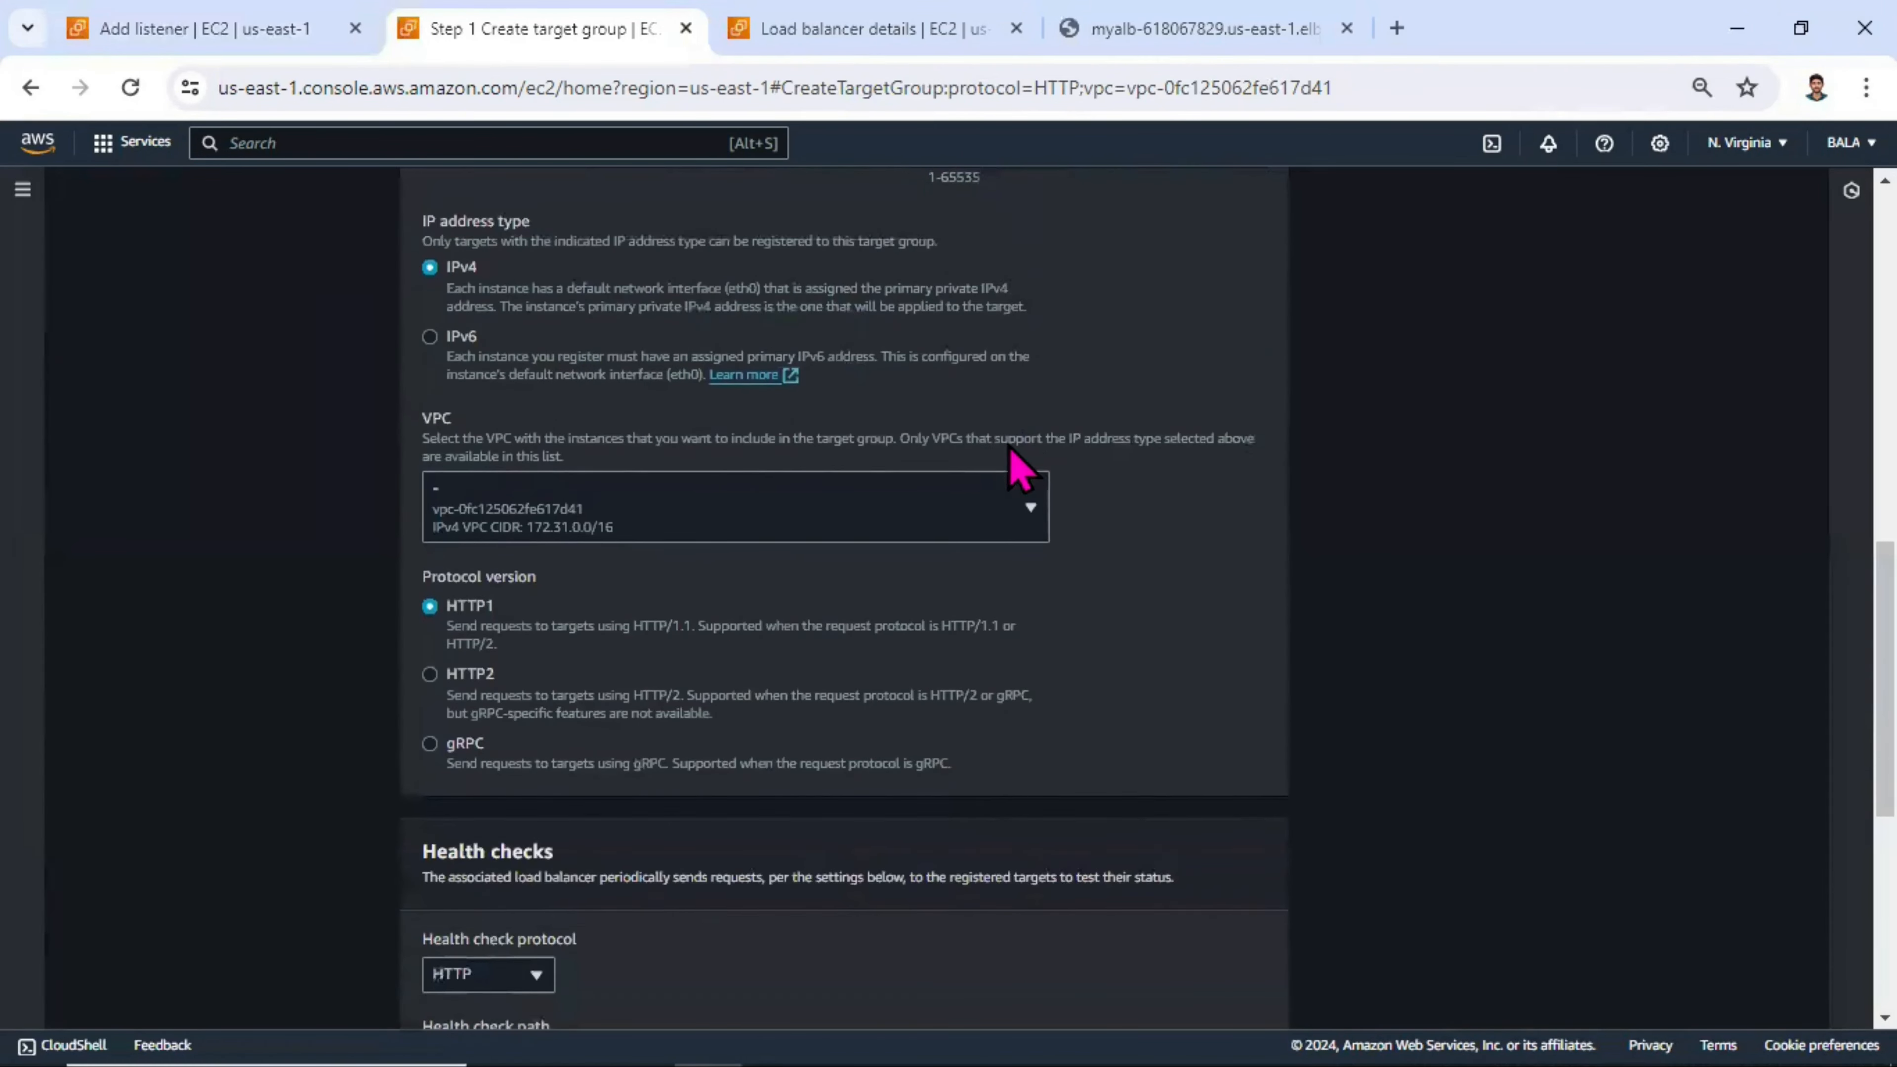
{"action": "scroll", "coordinate": [462, 433], "scroll_direction": "down", "scroll_amount": 3}
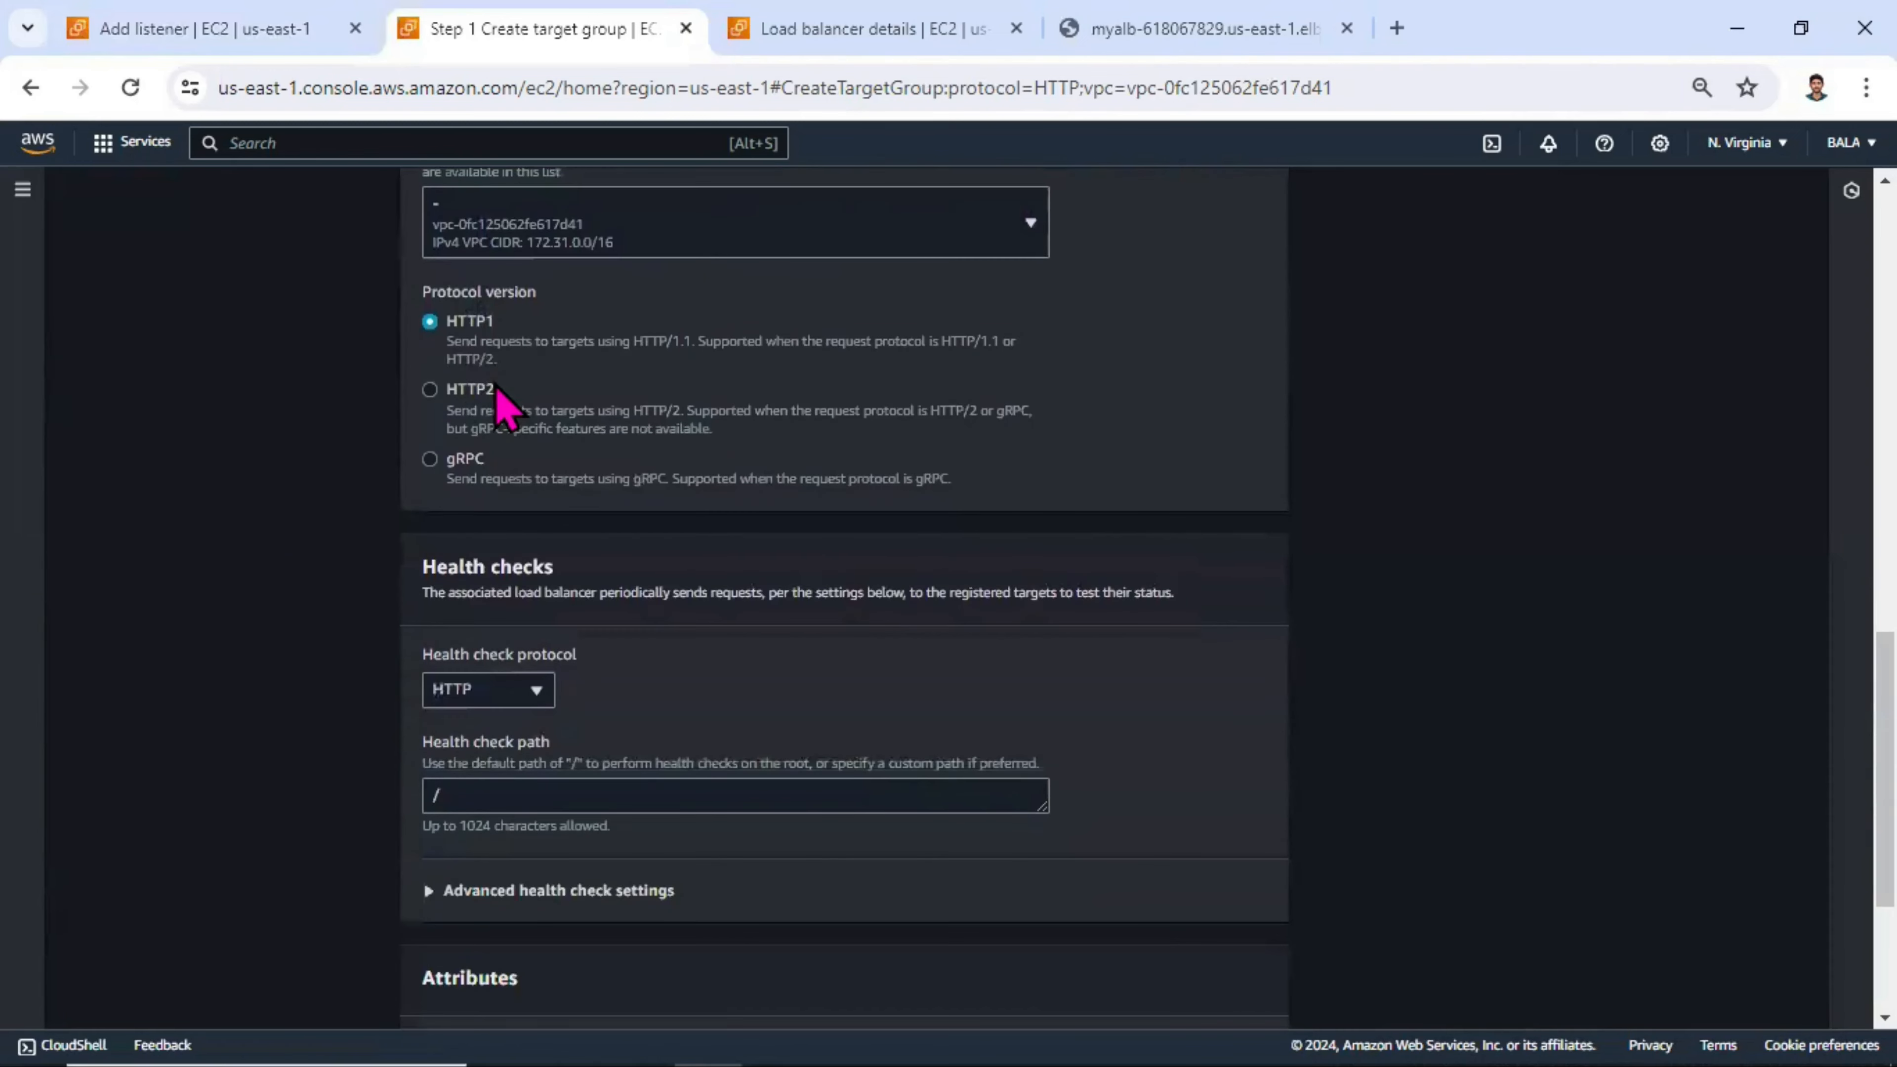
{"action": "scroll", "coordinate": [515, 449], "scroll_direction": "down", "scroll_amount": 4}
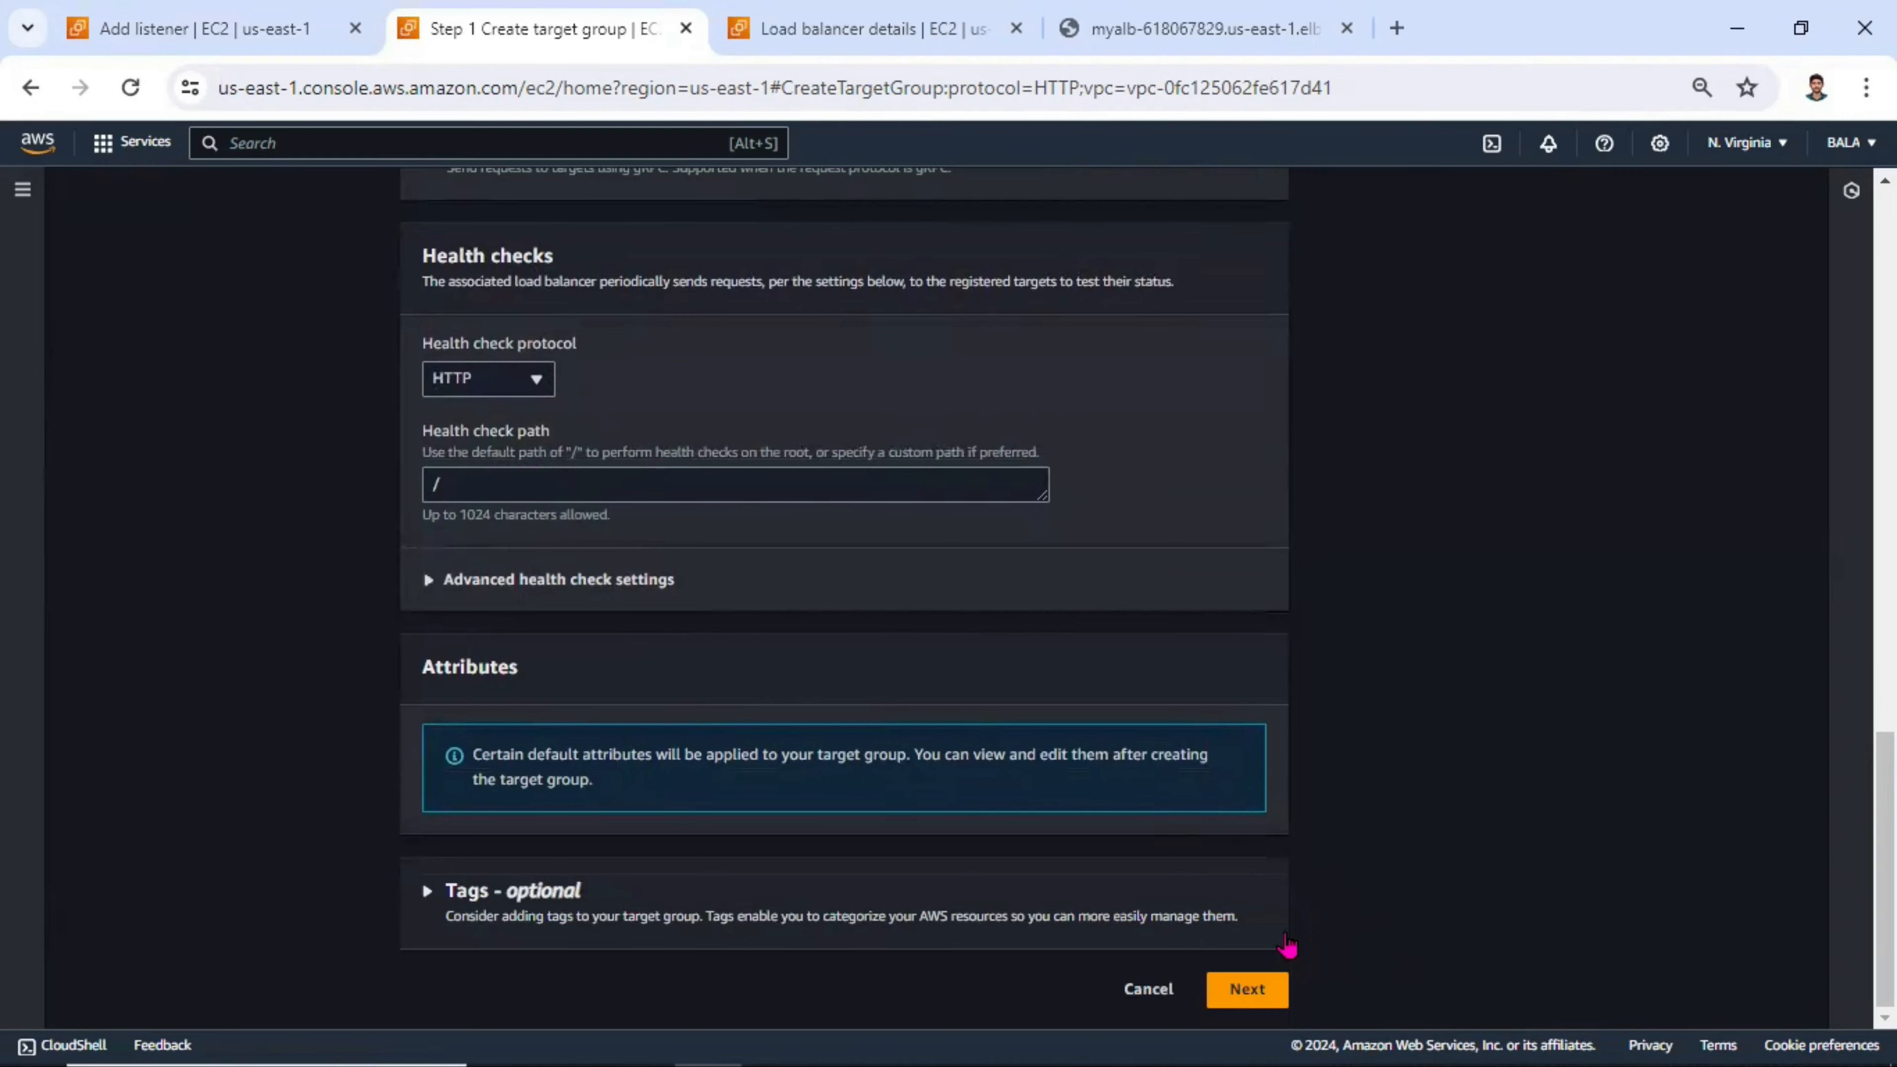
- Name the target group ubuntutarget and continue to registering targets
{"action": "left_click", "coordinate": [1269, 988]}
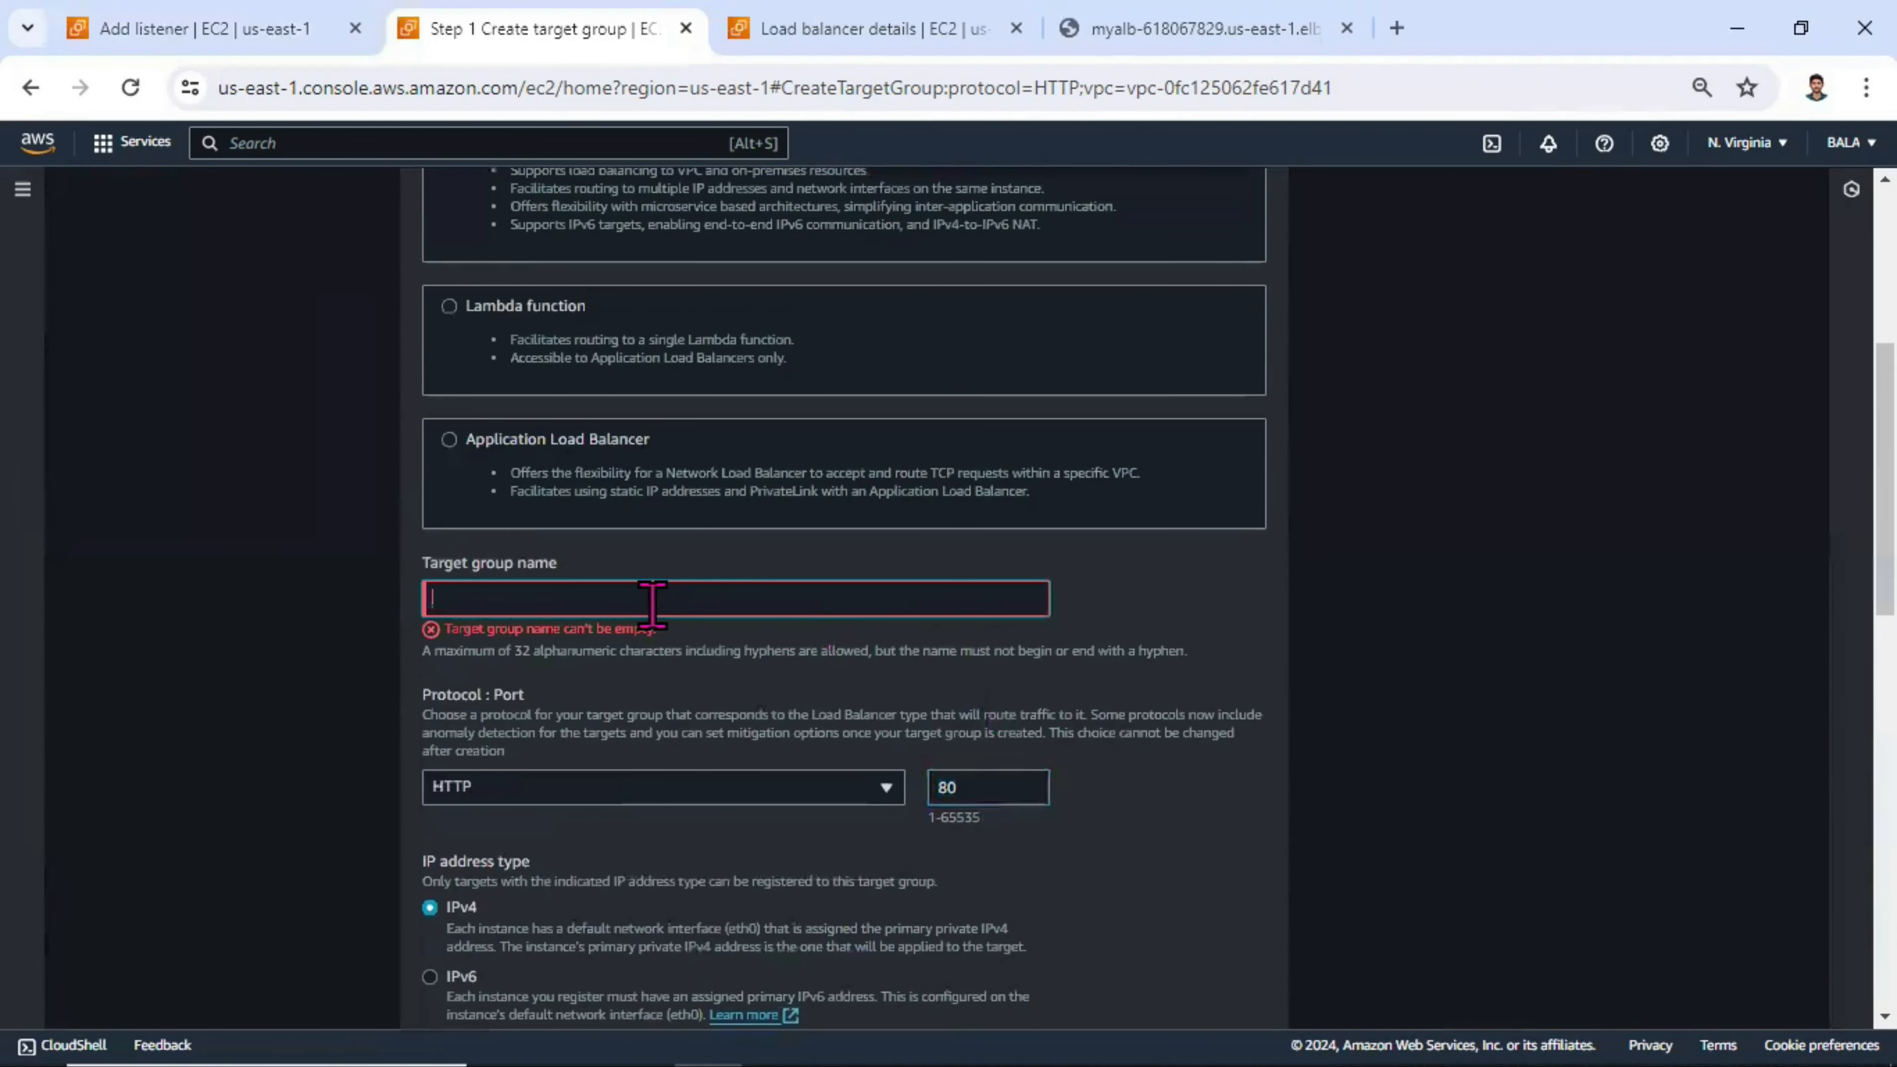
{"action": "type", "text": "ubu"}
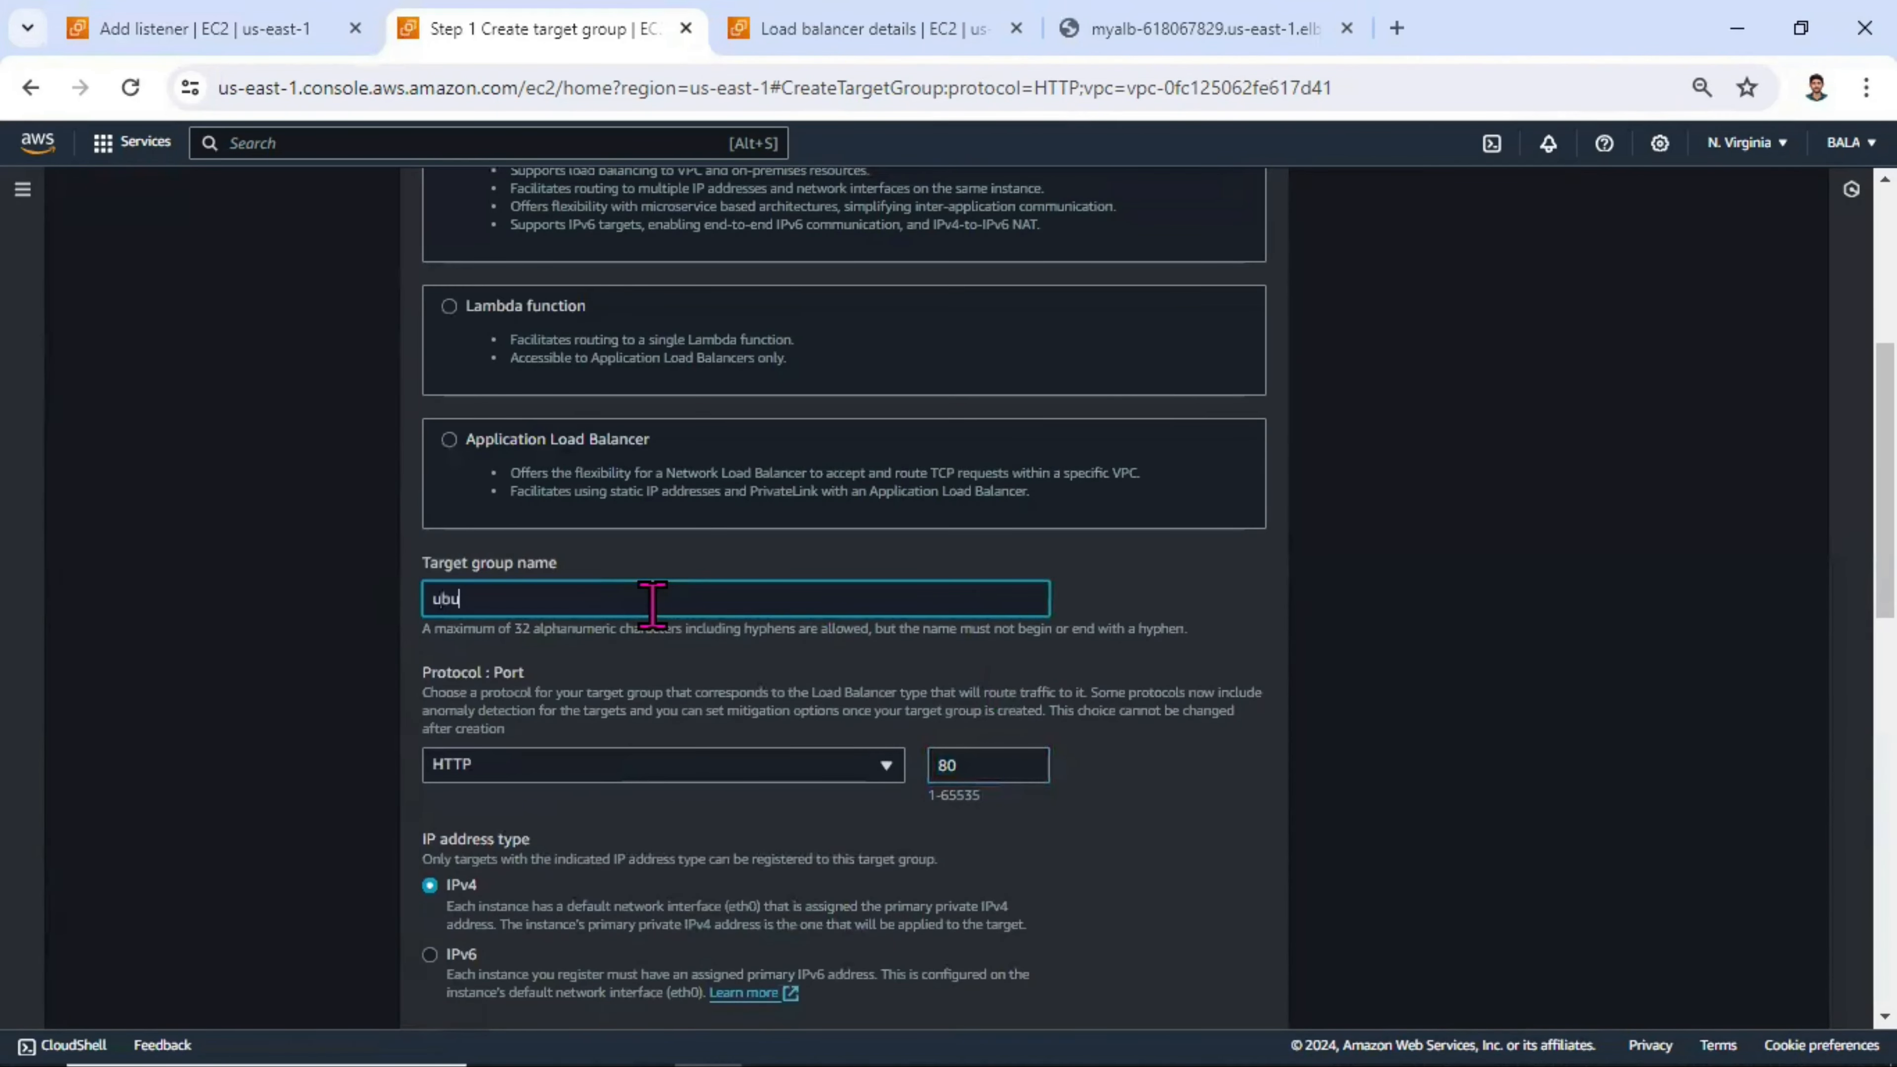
{"action": "type", "text": "ntu_"}
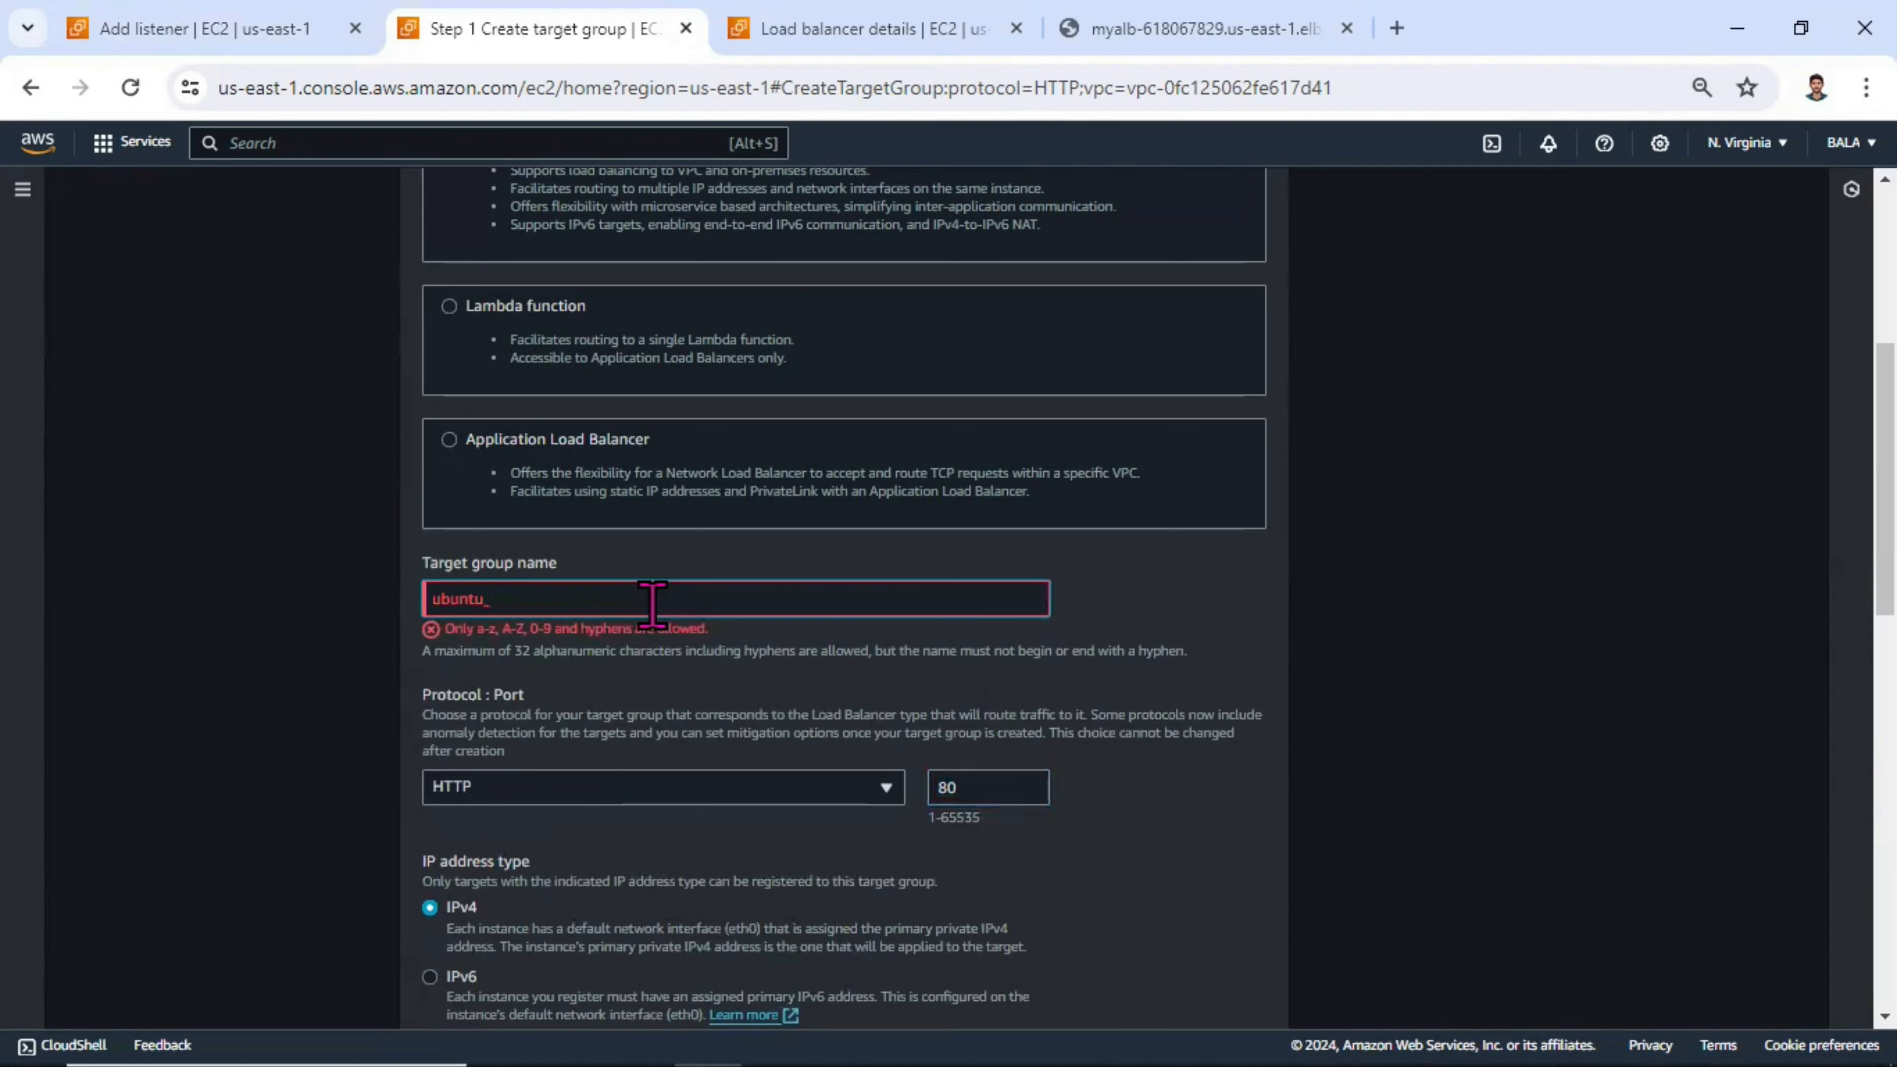
{"action": "key", "text": "BackSpace"}
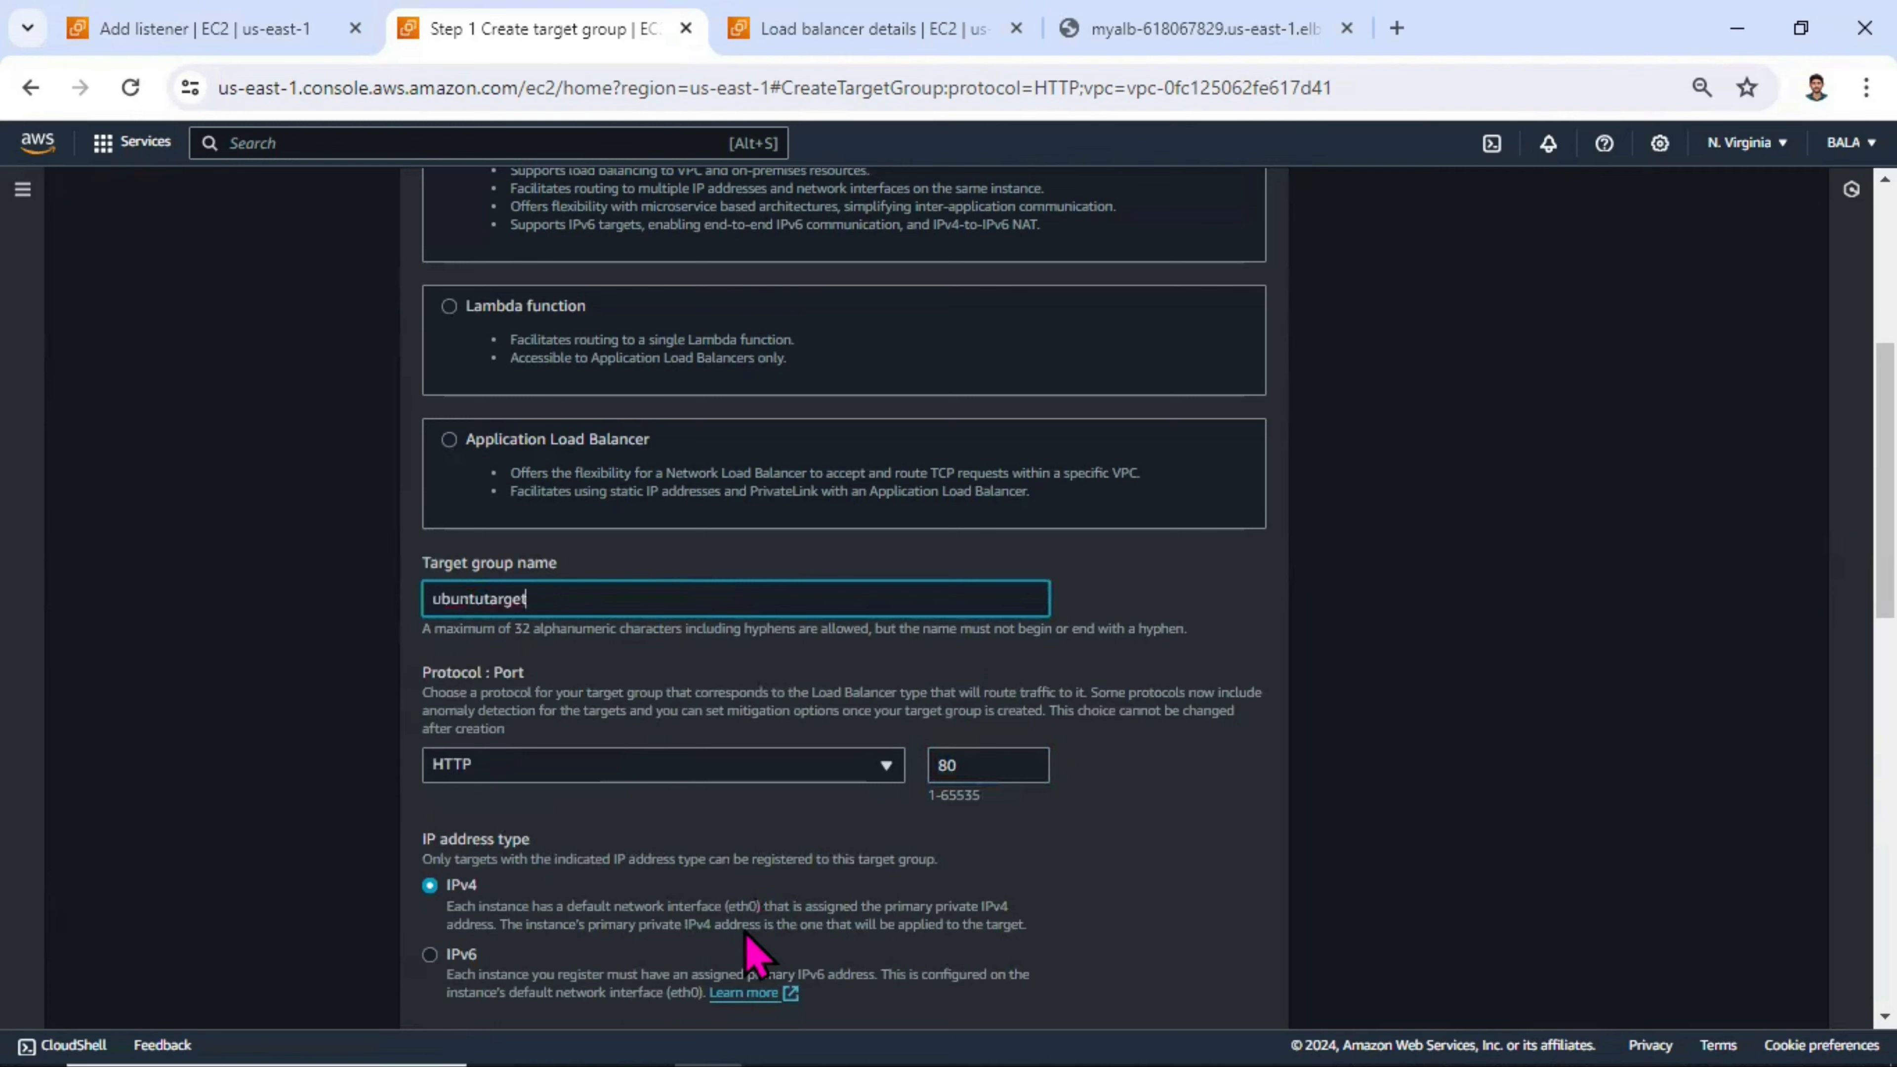
{"action": "scroll", "coordinate": [754, 956], "scroll_direction": "down", "scroll_amount": 10}
{"action": "left_click", "coordinate": [1247, 985]}
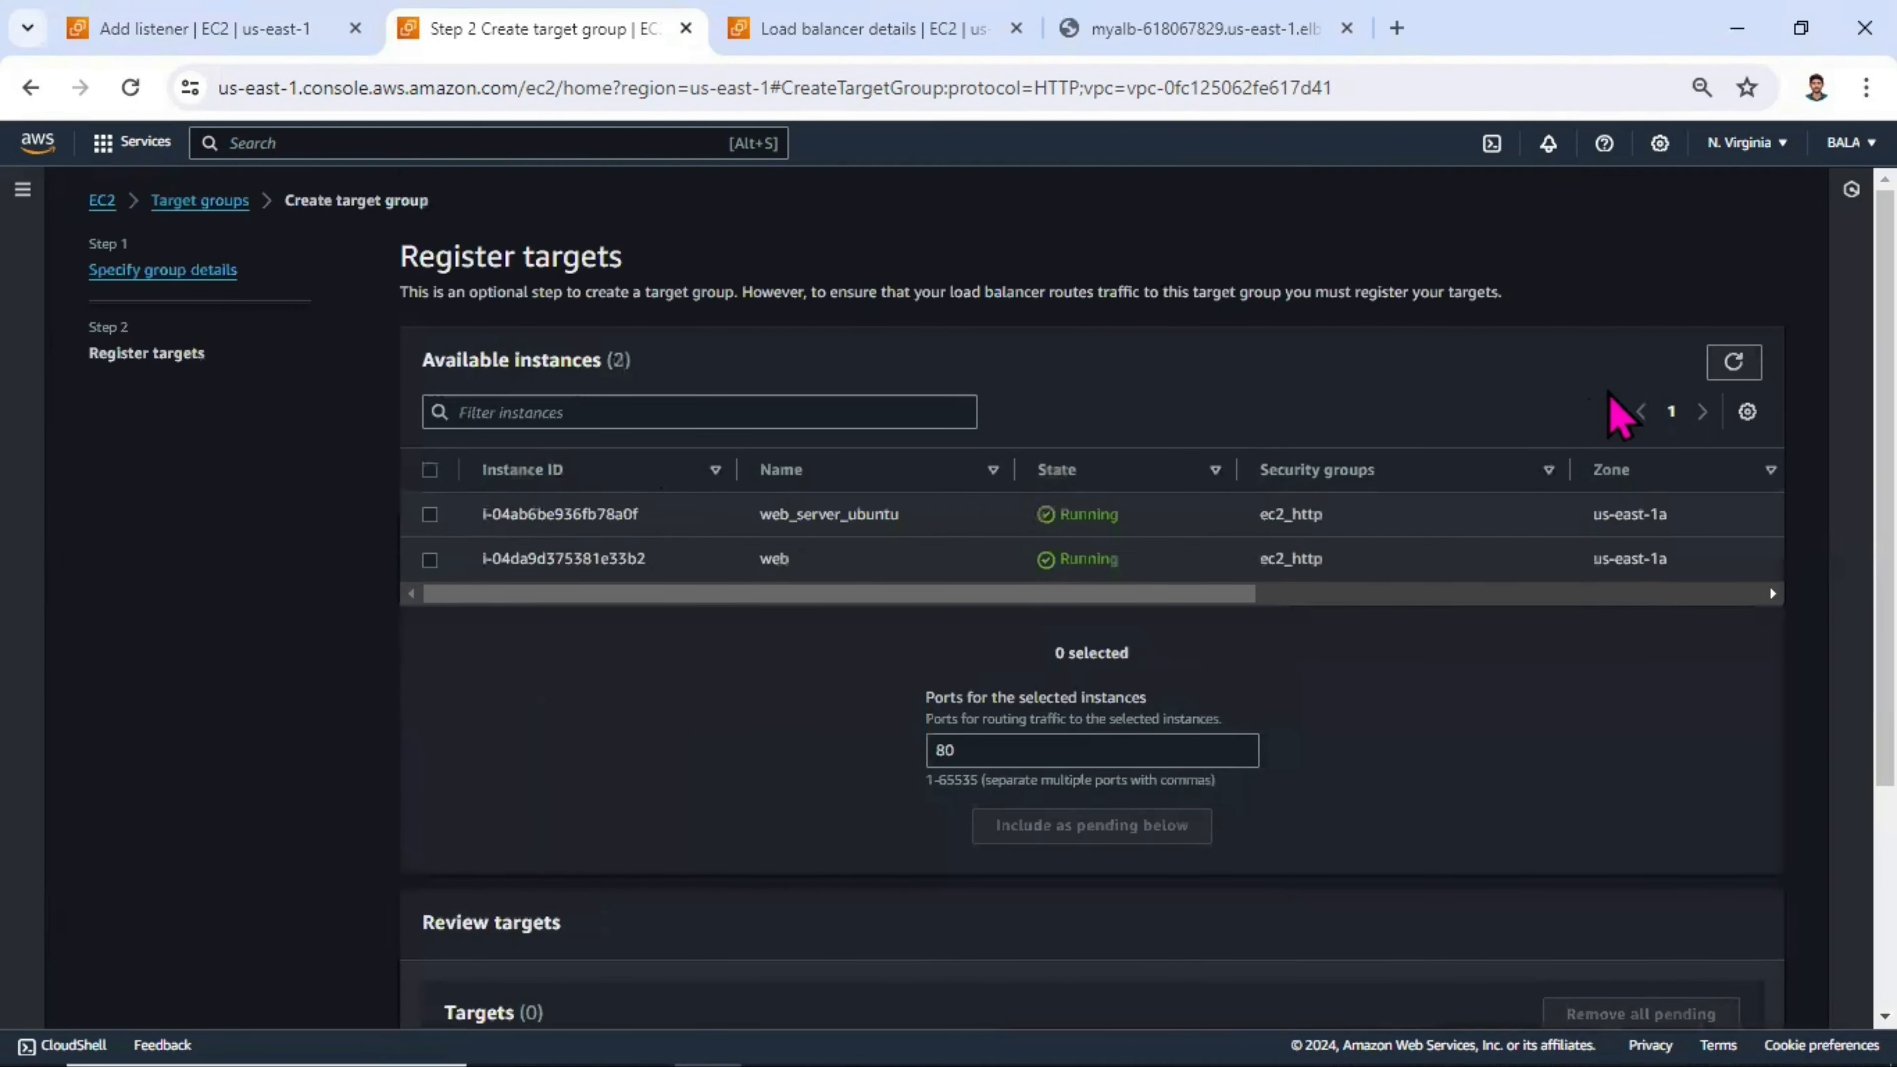
- Refresh the available instances and select web_server_ubuntu for registration
{"action": "left_click", "coordinate": [1733, 365]}
{"action": "left_click_drag", "start_coordinate": [899, 514], "coordinate": [710, 552]}
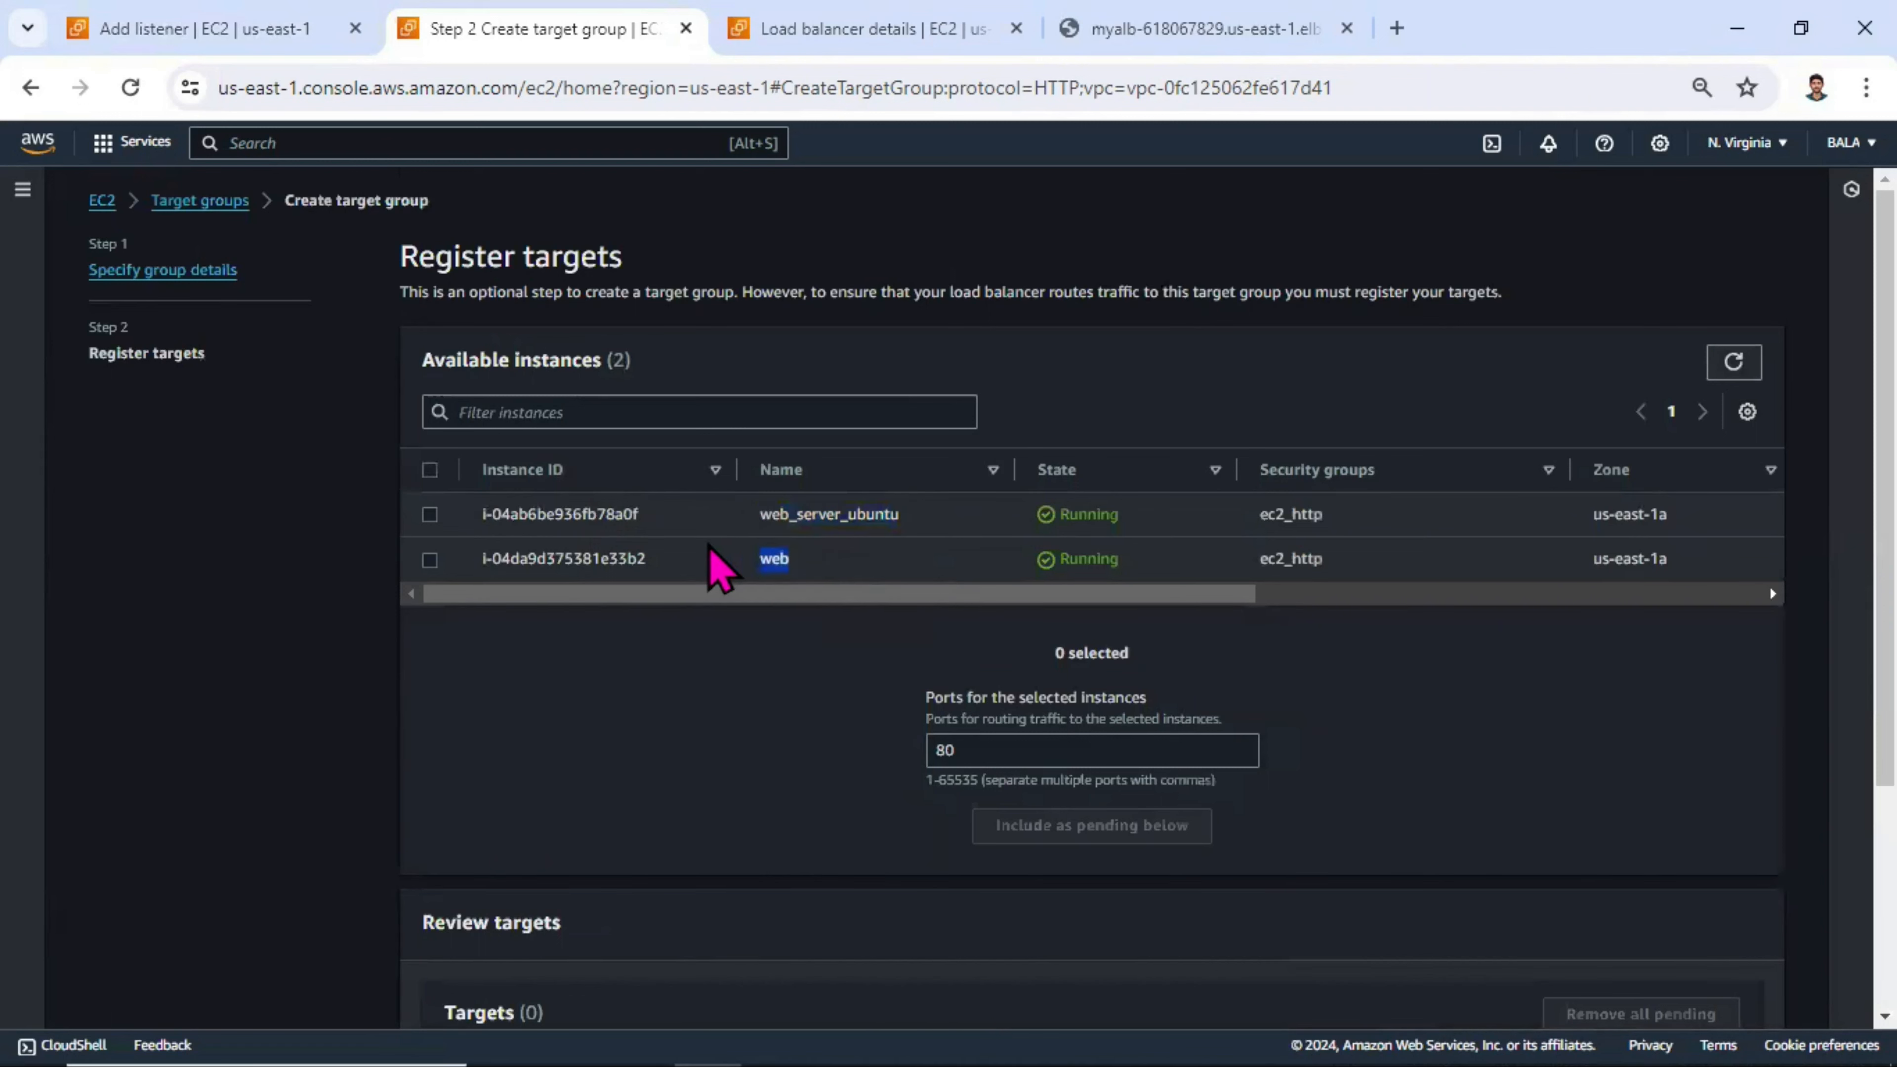
{"action": "left_click", "coordinate": [812, 563]}
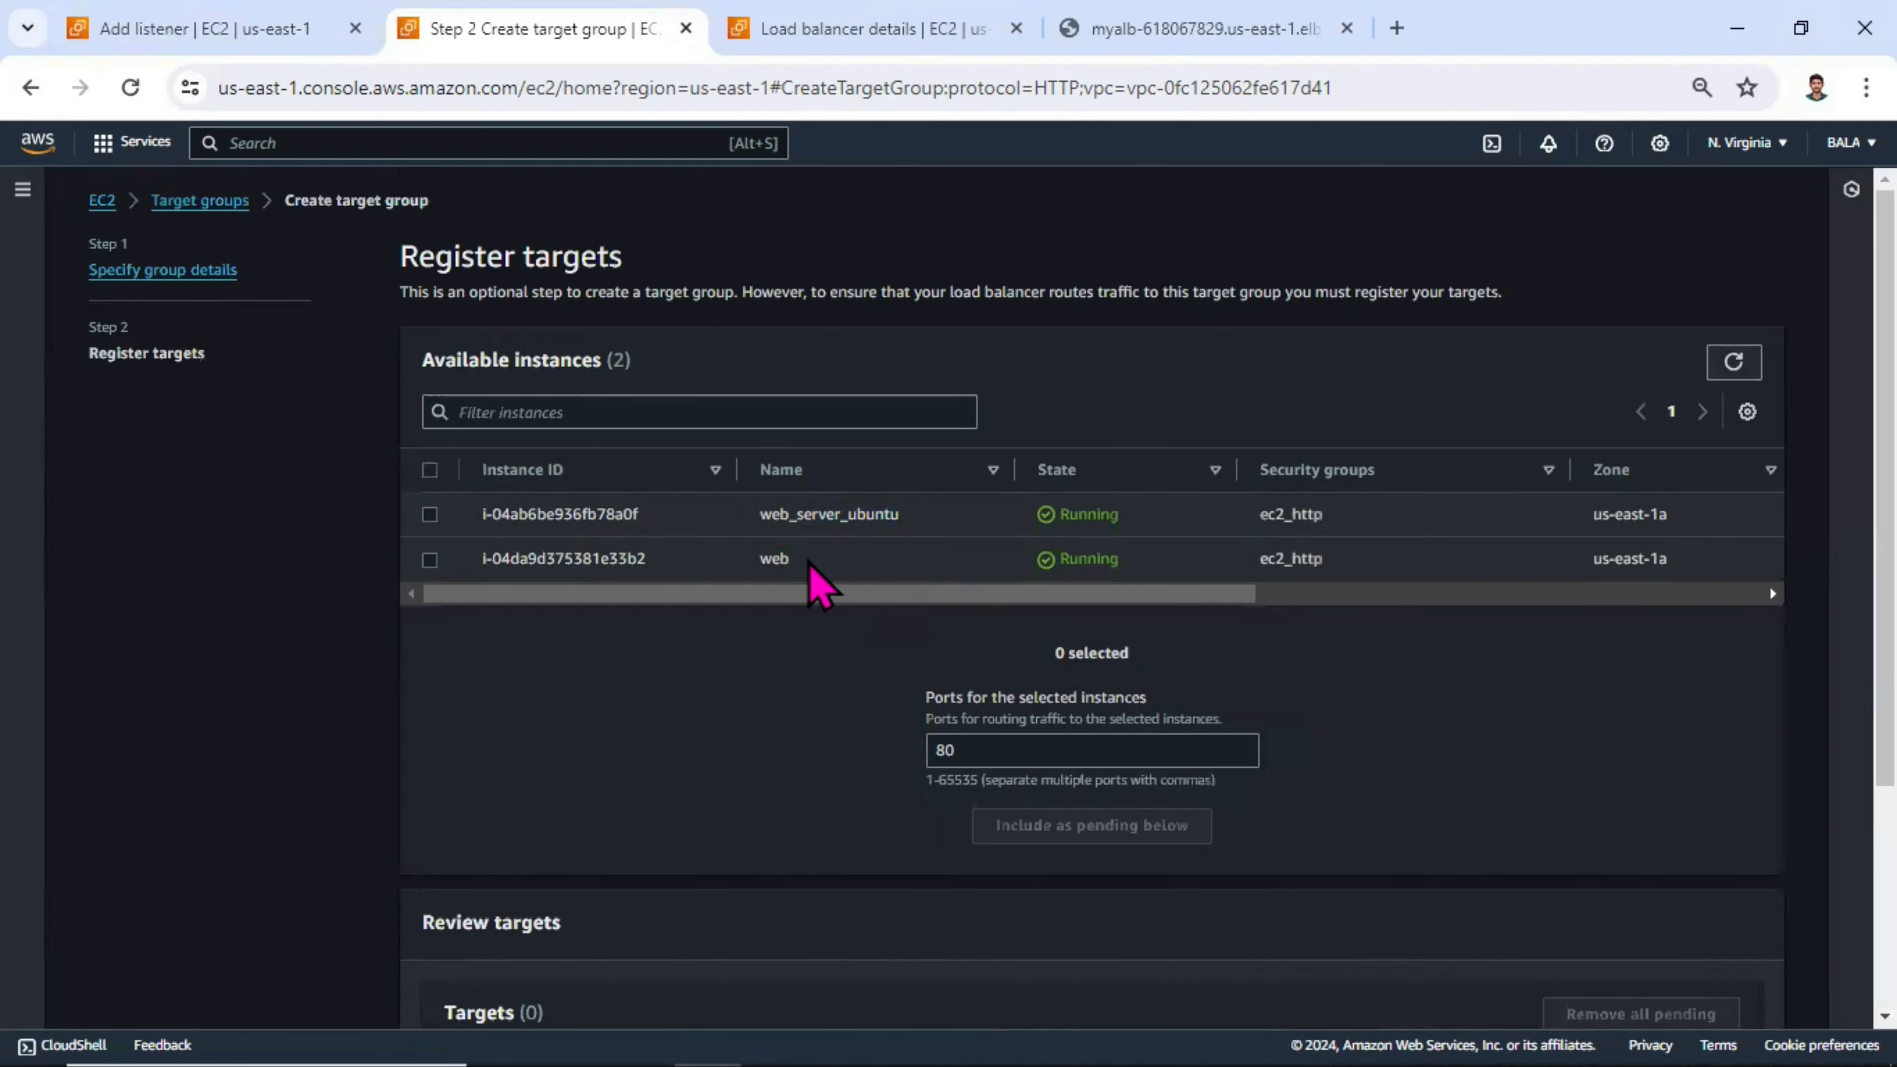
{"action": "left_click_drag", "start_coordinate": [810, 566], "coordinate": [741, 573]}
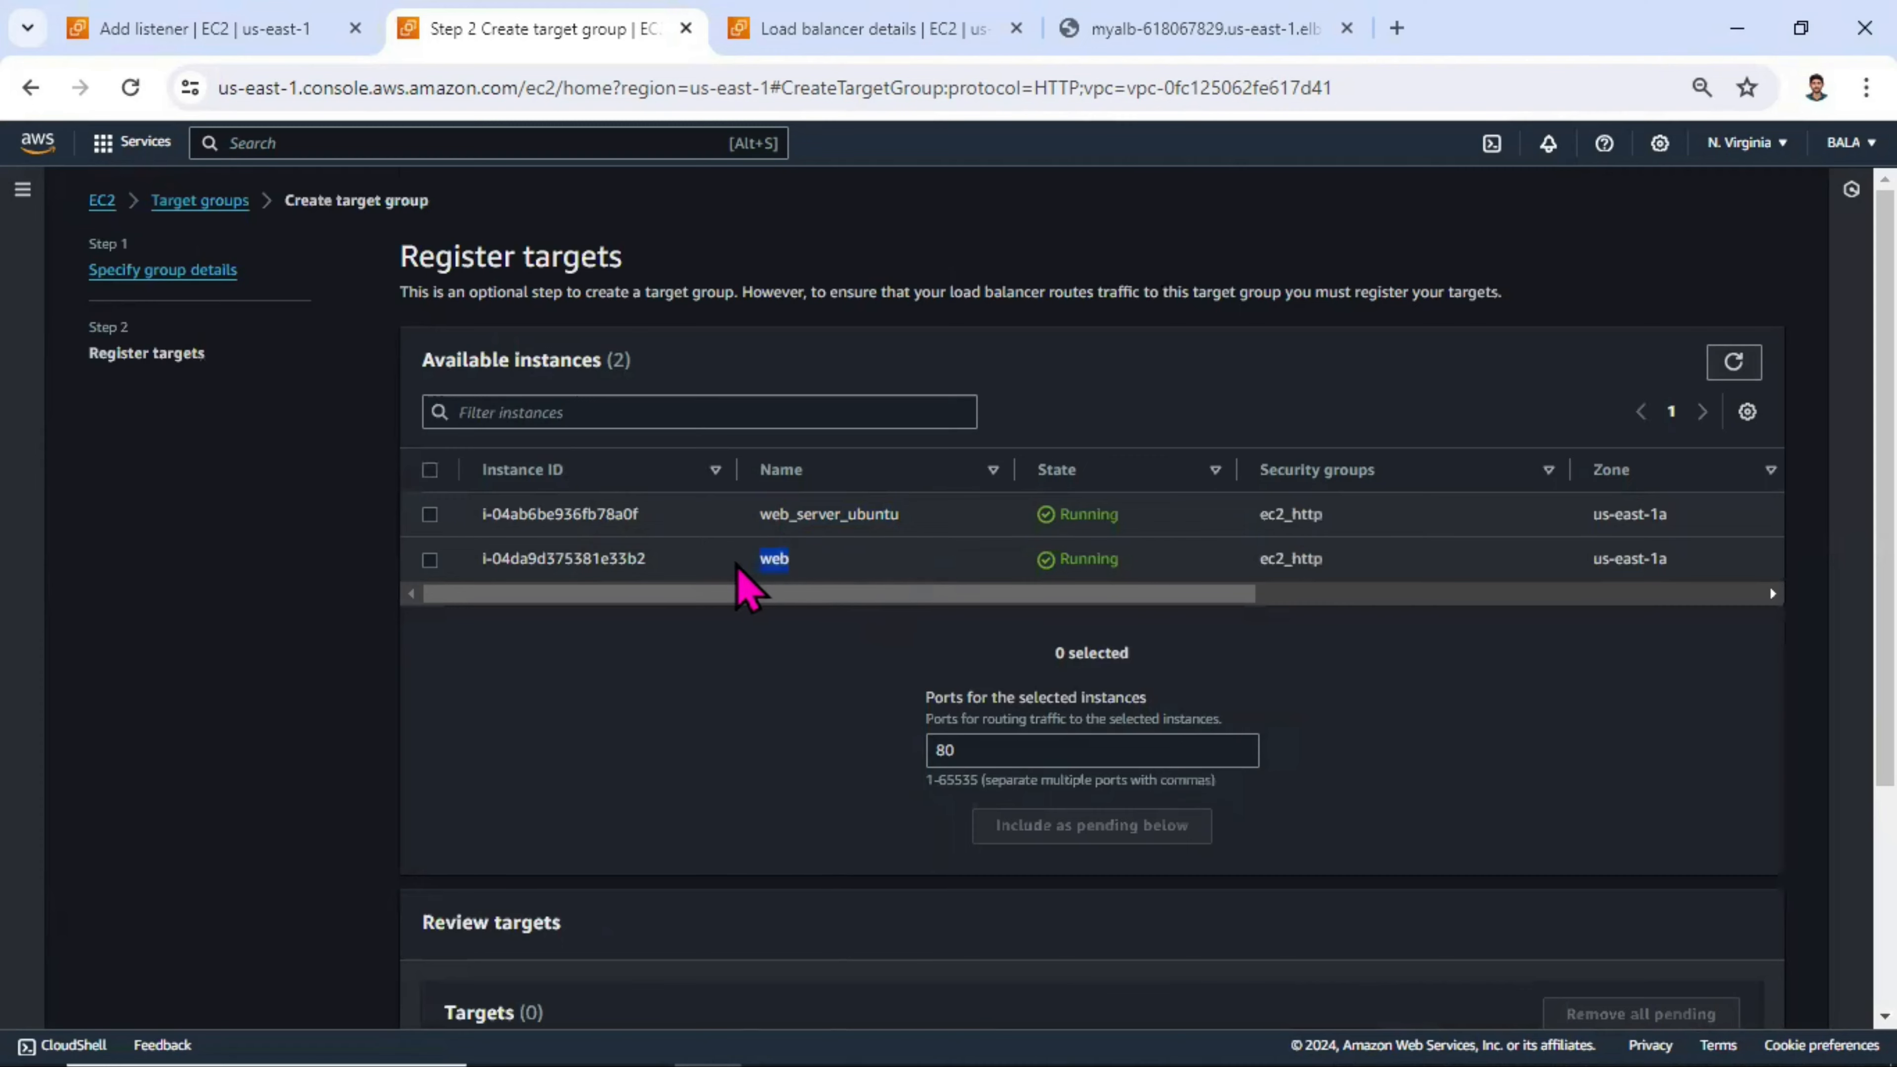
{"action": "left_click", "coordinate": [430, 514]}
- Compare the routing port for the selected instance with the port of the listener being added
{"action": "scroll", "coordinate": [1050, 522], "scroll_direction": "down", "scroll_amount": 4}
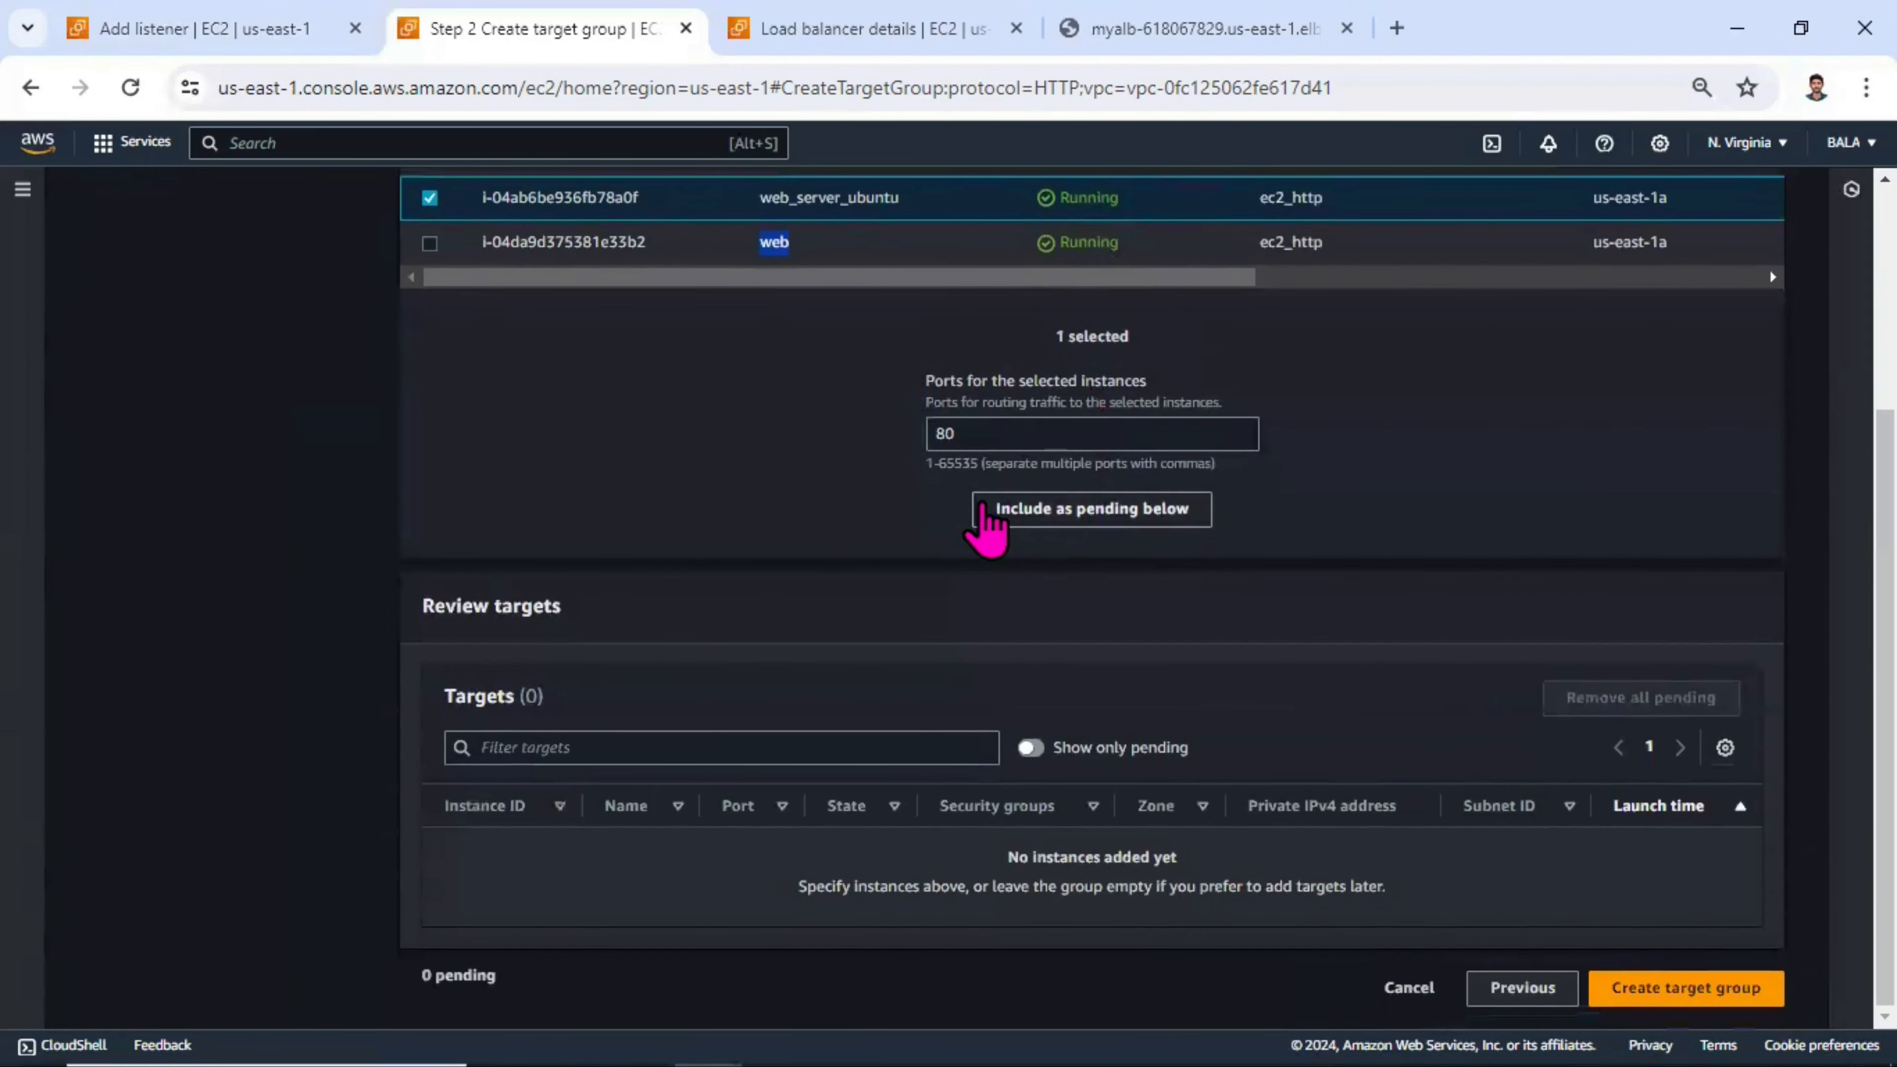
{"action": "scroll", "coordinate": [985, 534], "scroll_direction": "up", "scroll_amount": 2}
{"action": "left_click_drag", "start_coordinate": [999, 575], "coordinate": [935, 585]}
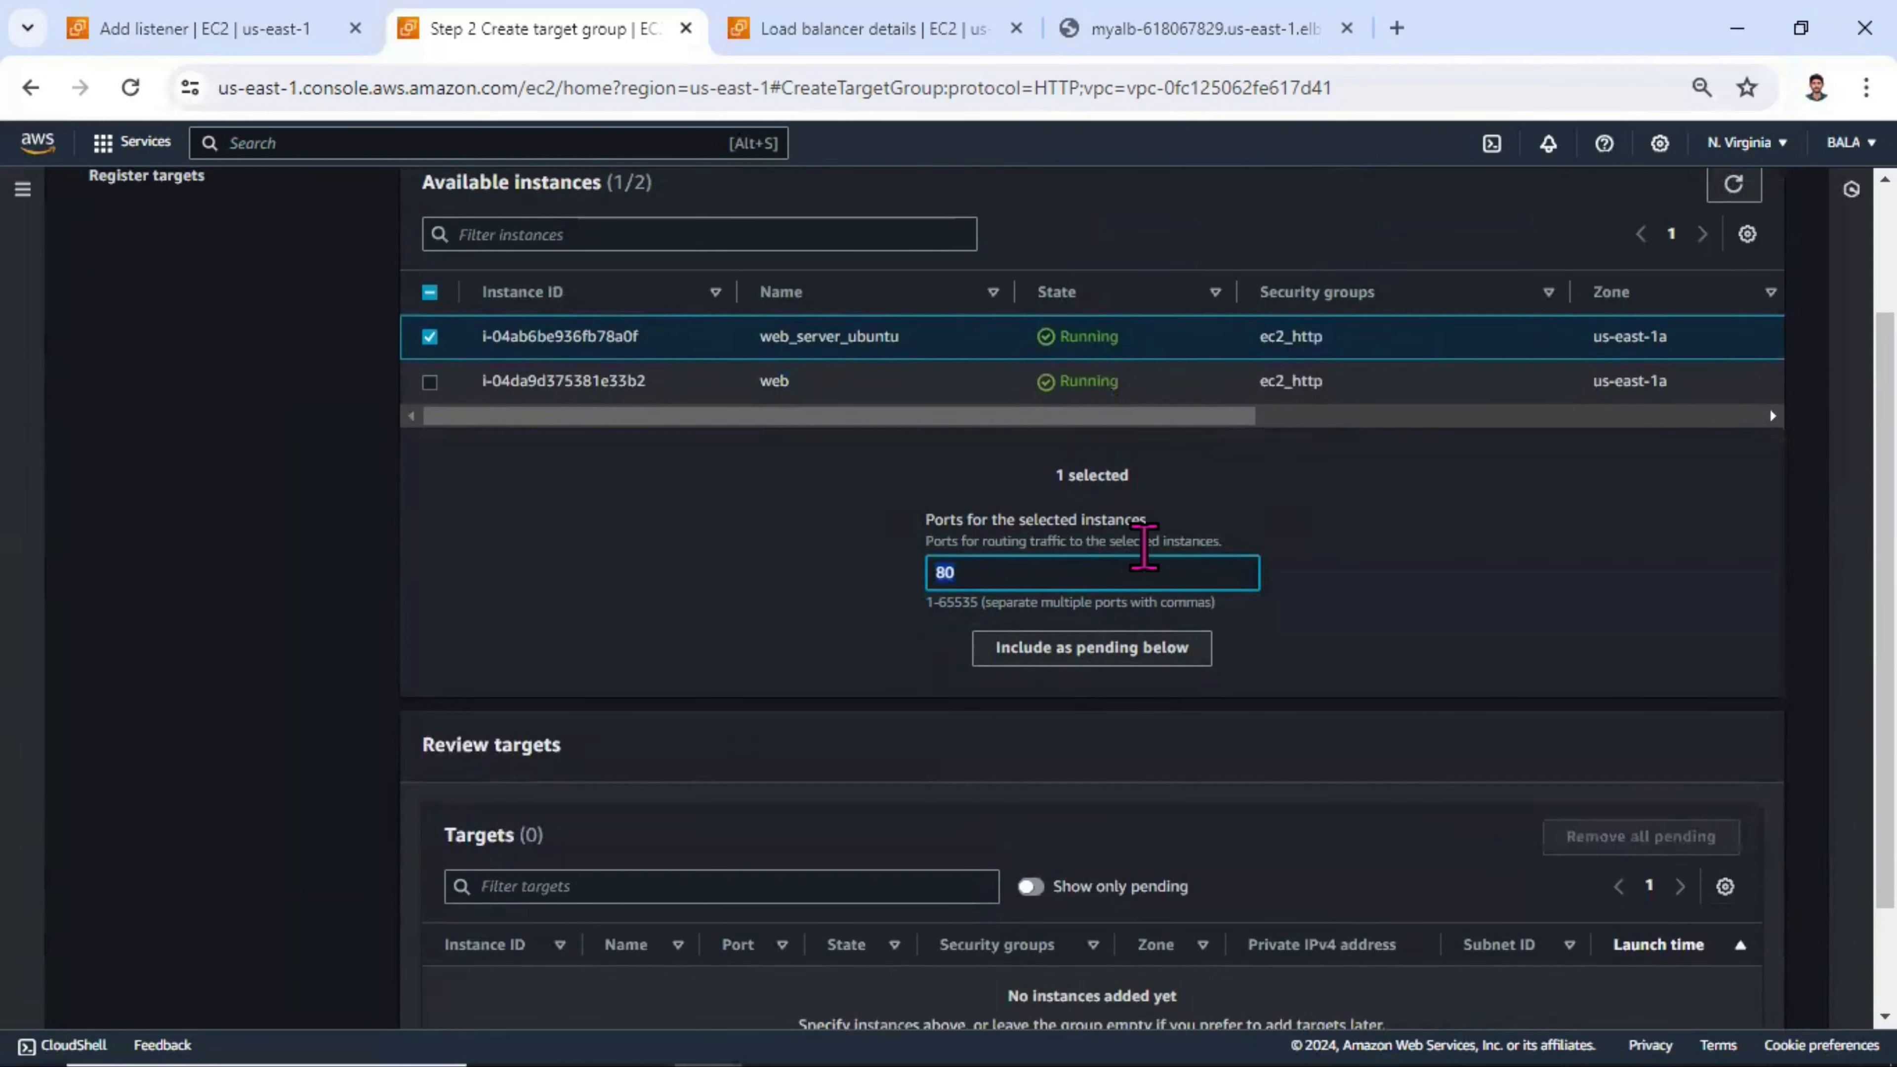
{"action": "left_click", "coordinate": [247, 41]}
{"action": "scroll", "coordinate": [519, 623], "scroll_direction": "up", "scroll_amount": 2}
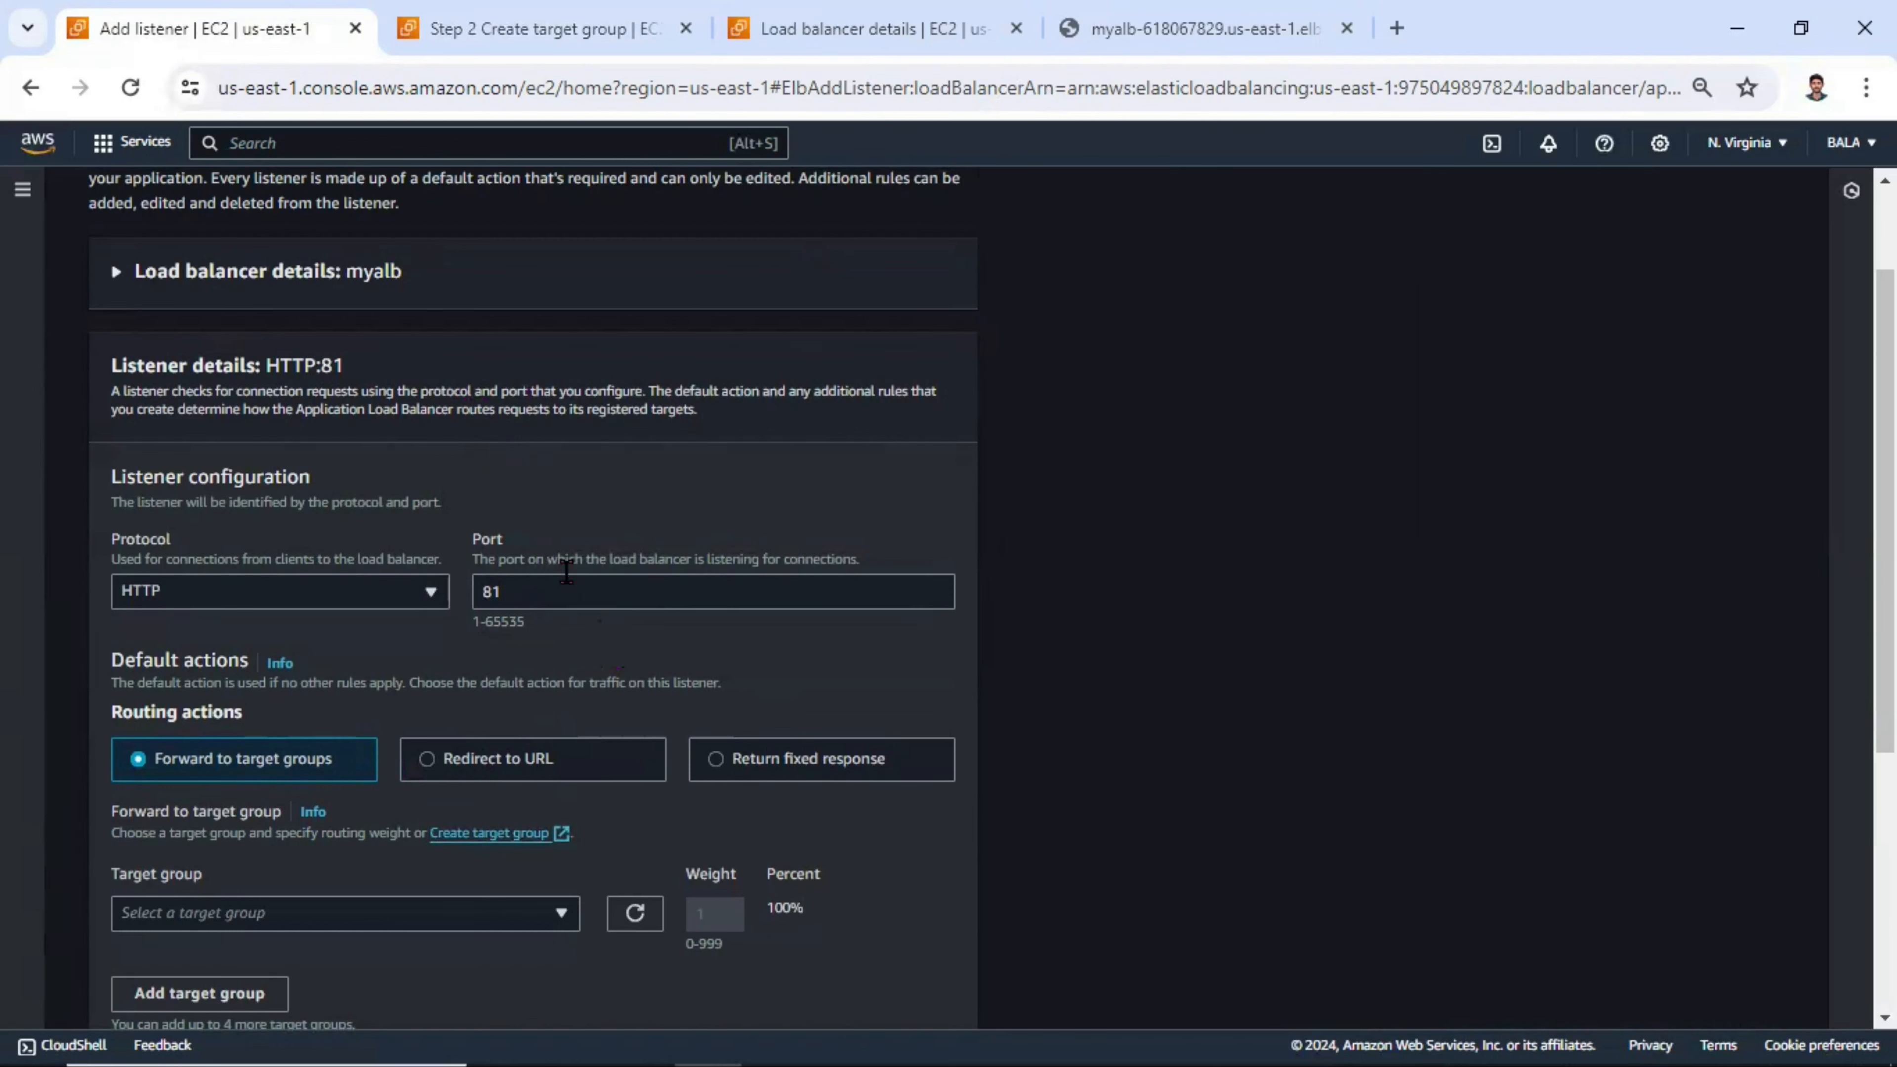
- Include web_server_ubuntu as a pending target on port 80, create the target group and review its details
{"action": "left_click", "coordinate": [444, 24]}
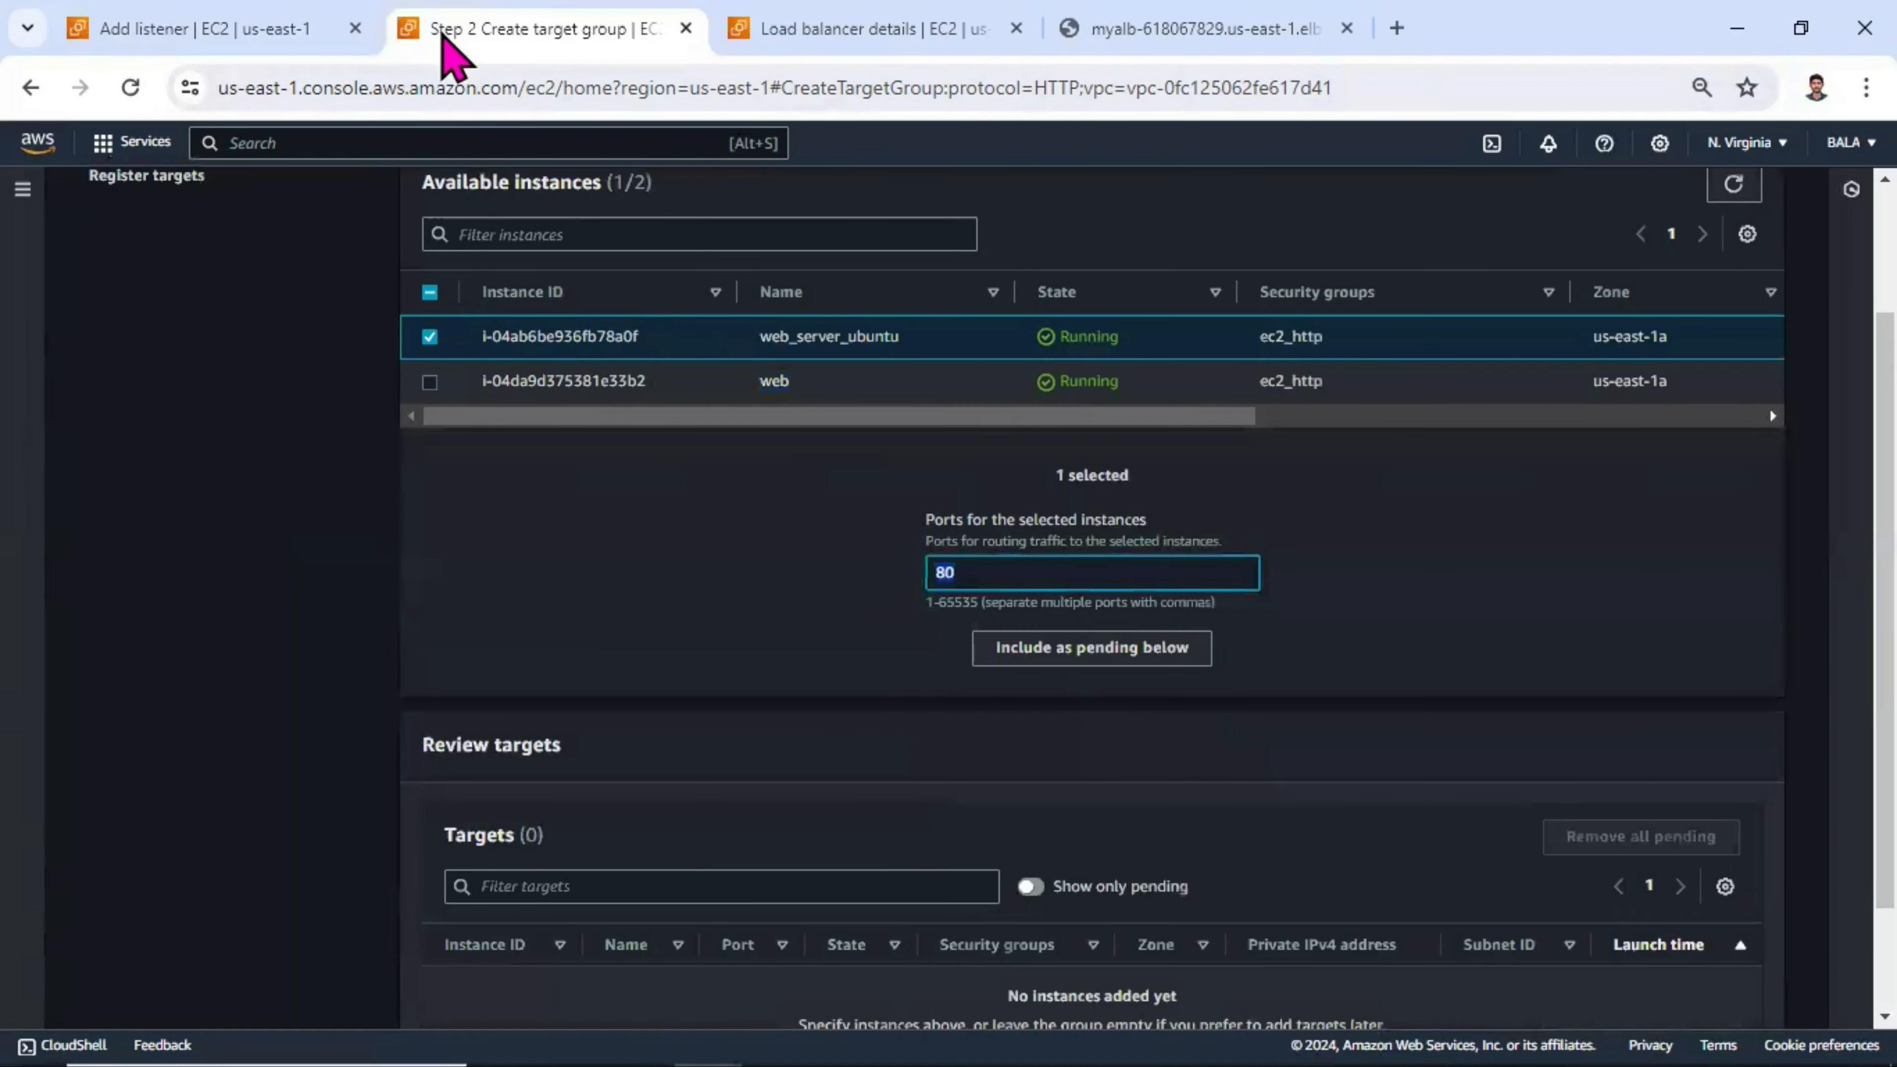
{"action": "scroll", "coordinate": [1176, 455], "scroll_direction": "down", "scroll_amount": 2}
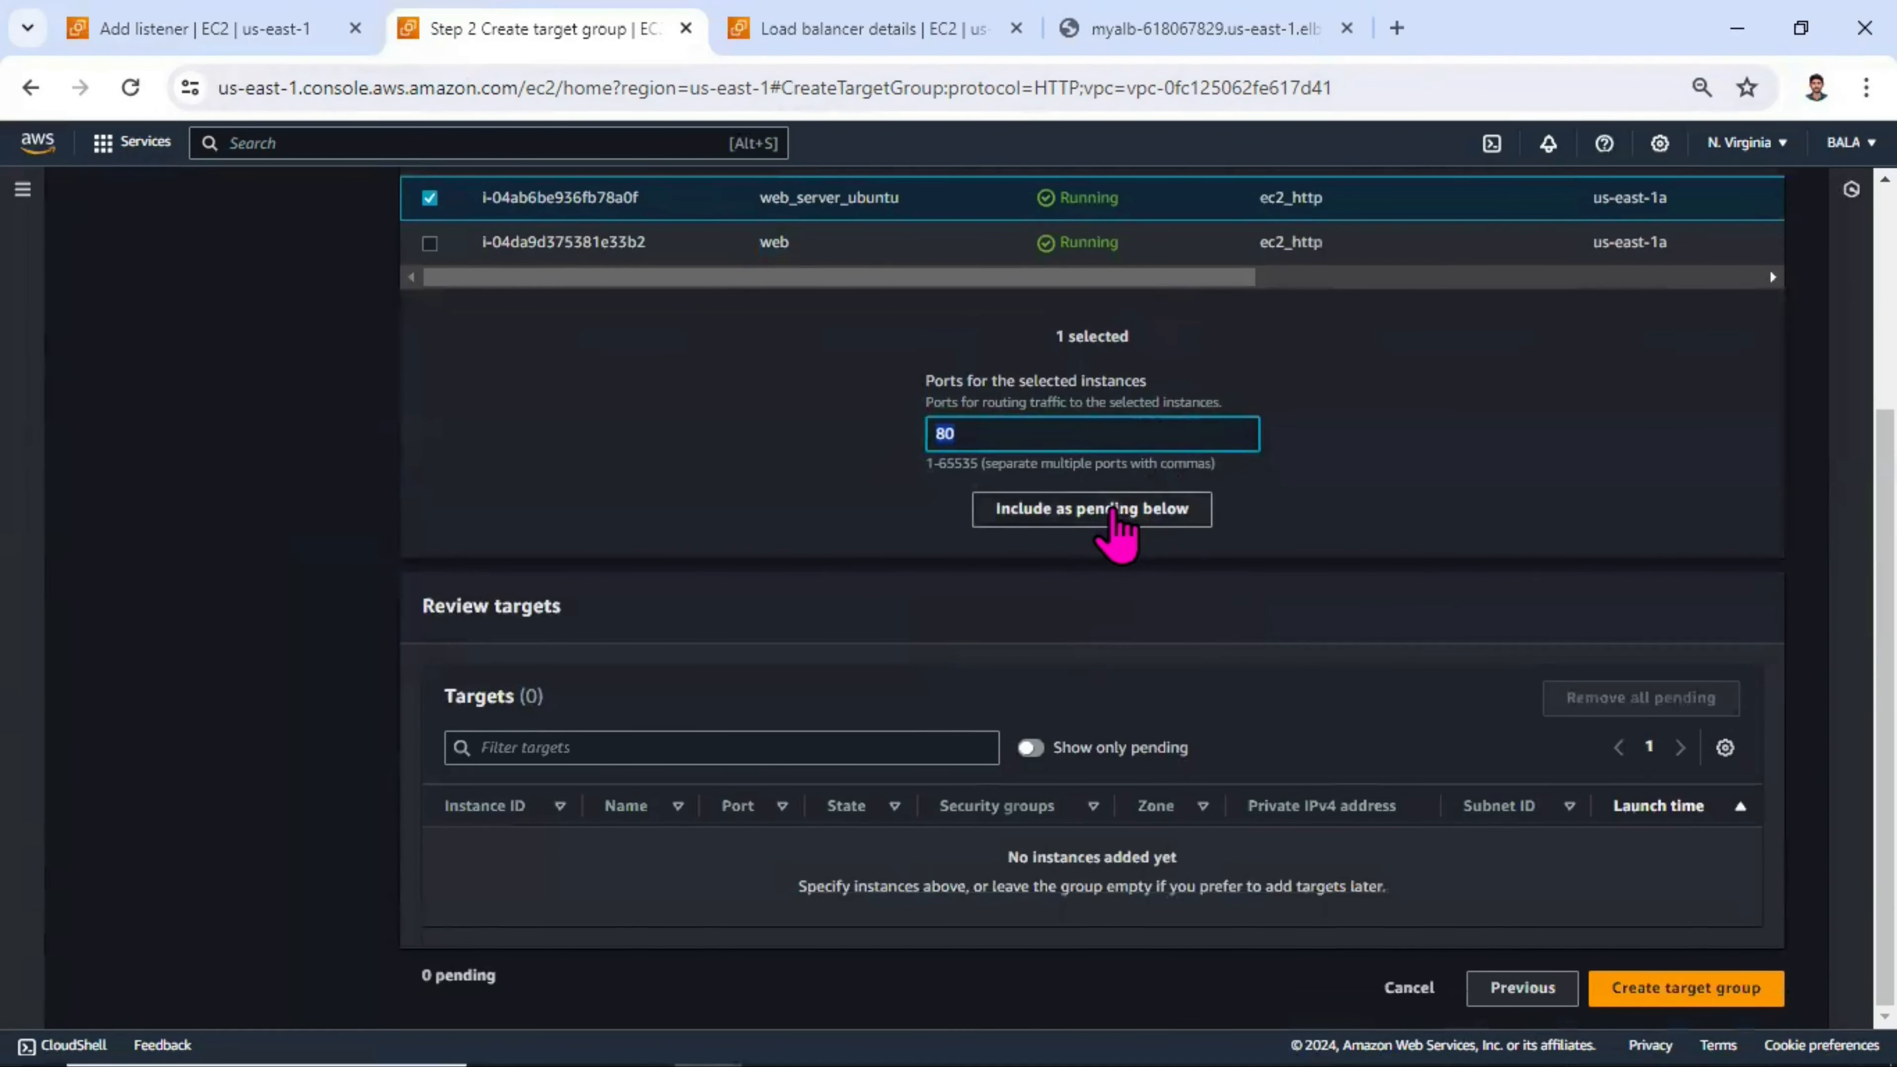
{"action": "left_click", "coordinate": [1120, 516]}
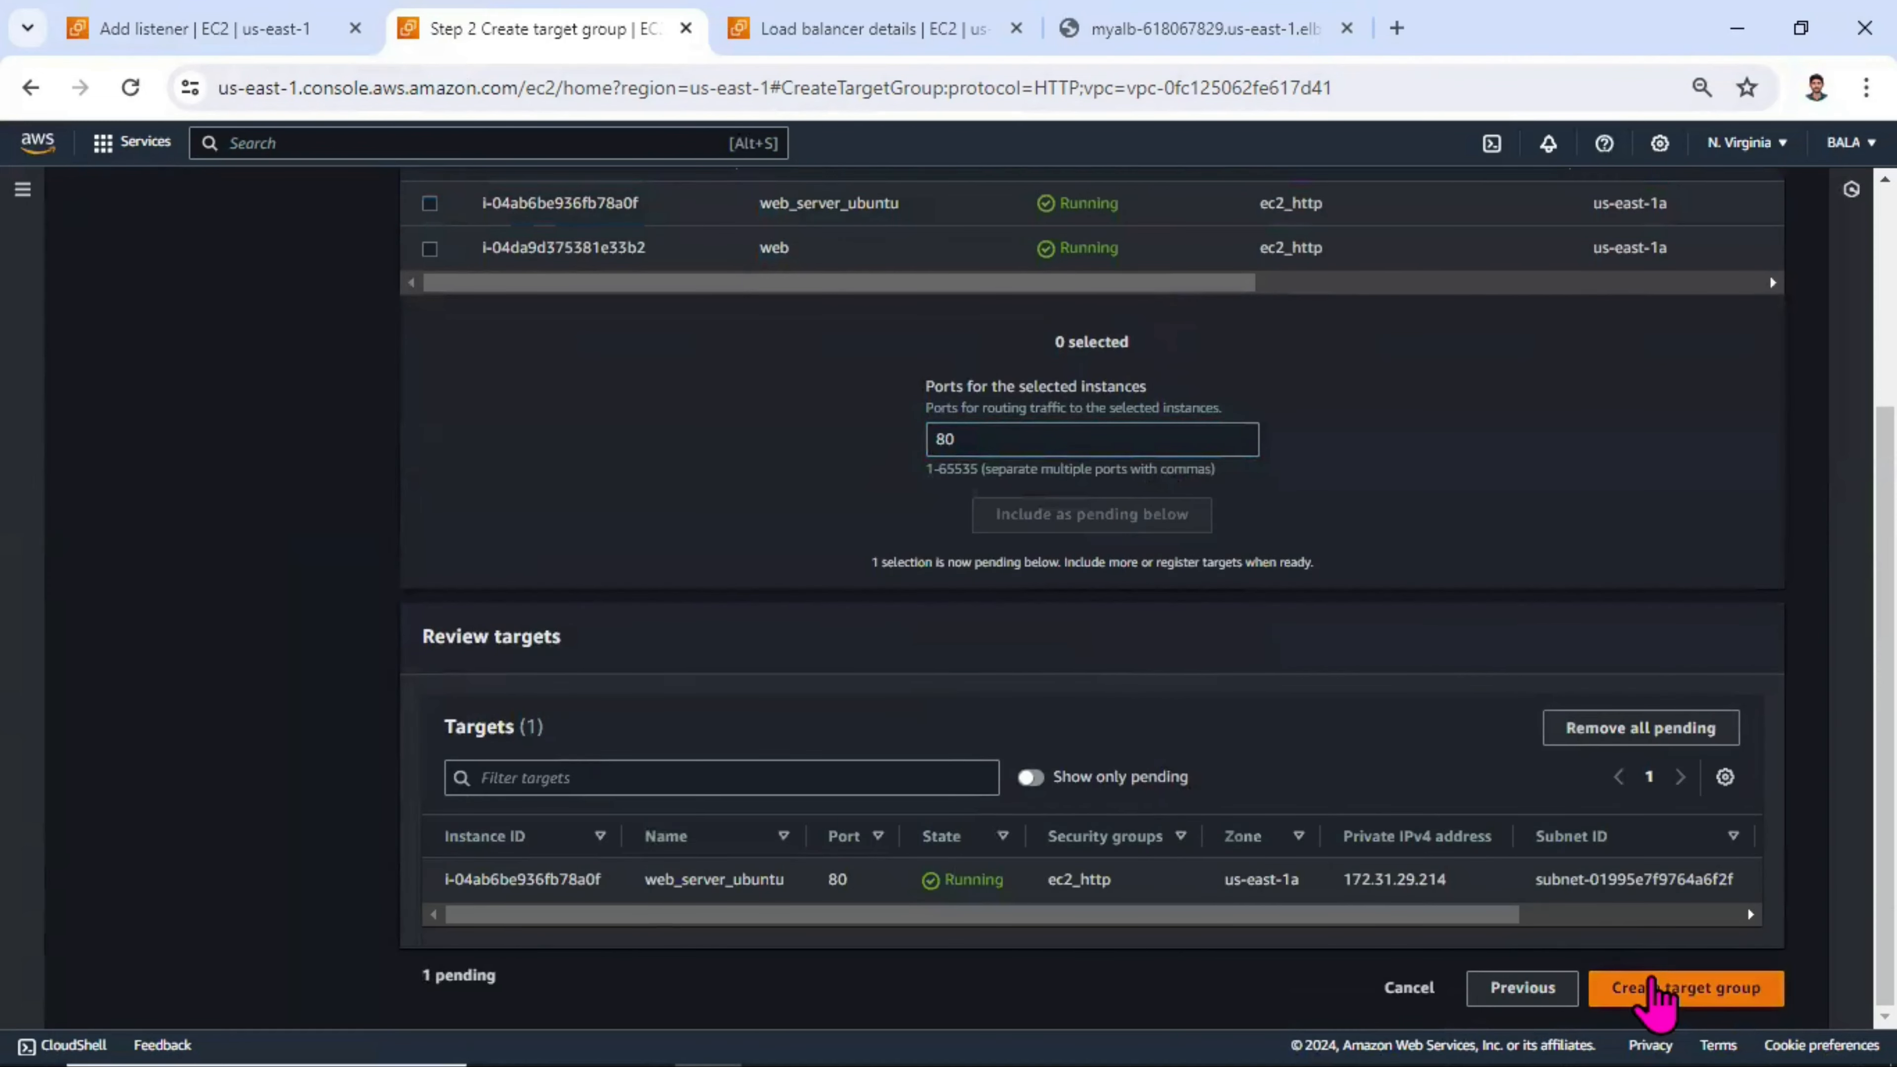
{"action": "left_click", "coordinate": [1653, 986]}
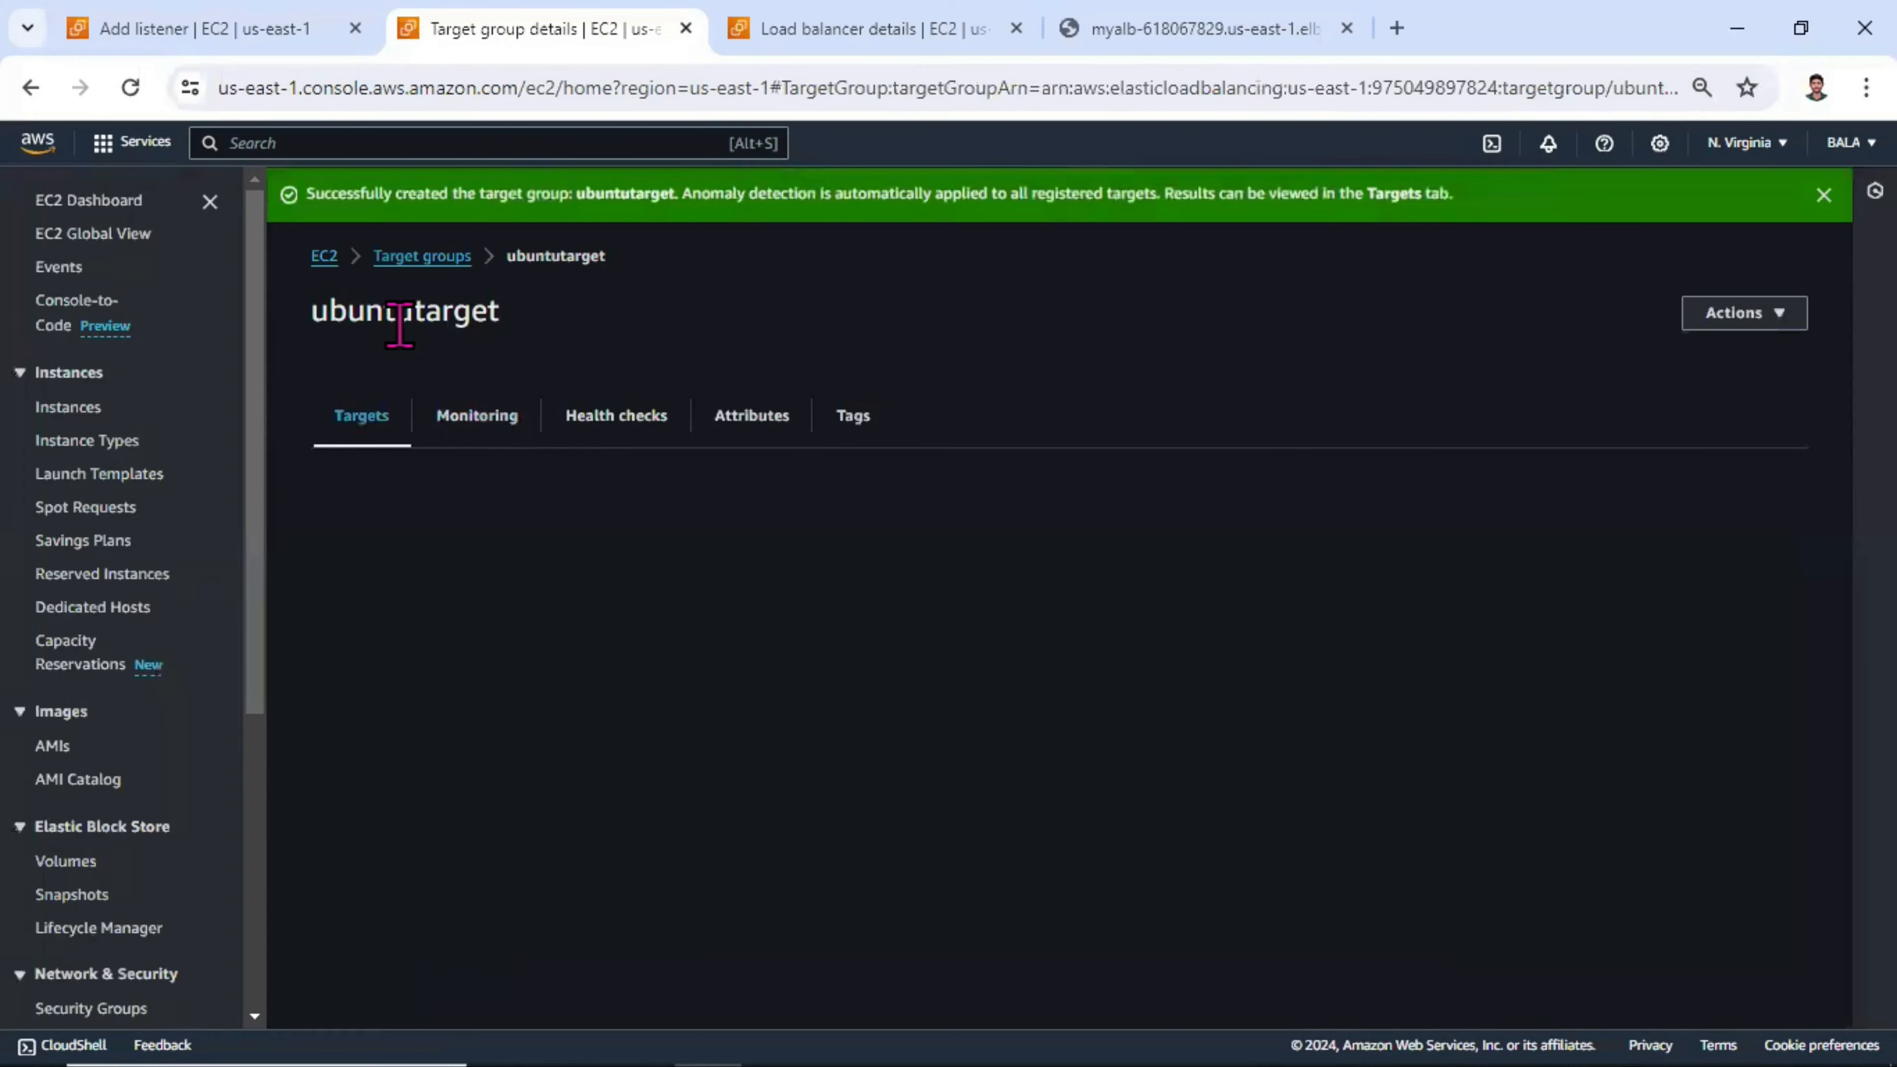
{"action": "scroll", "coordinate": [1228, 799], "scroll_direction": "down", "scroll_amount": 1}
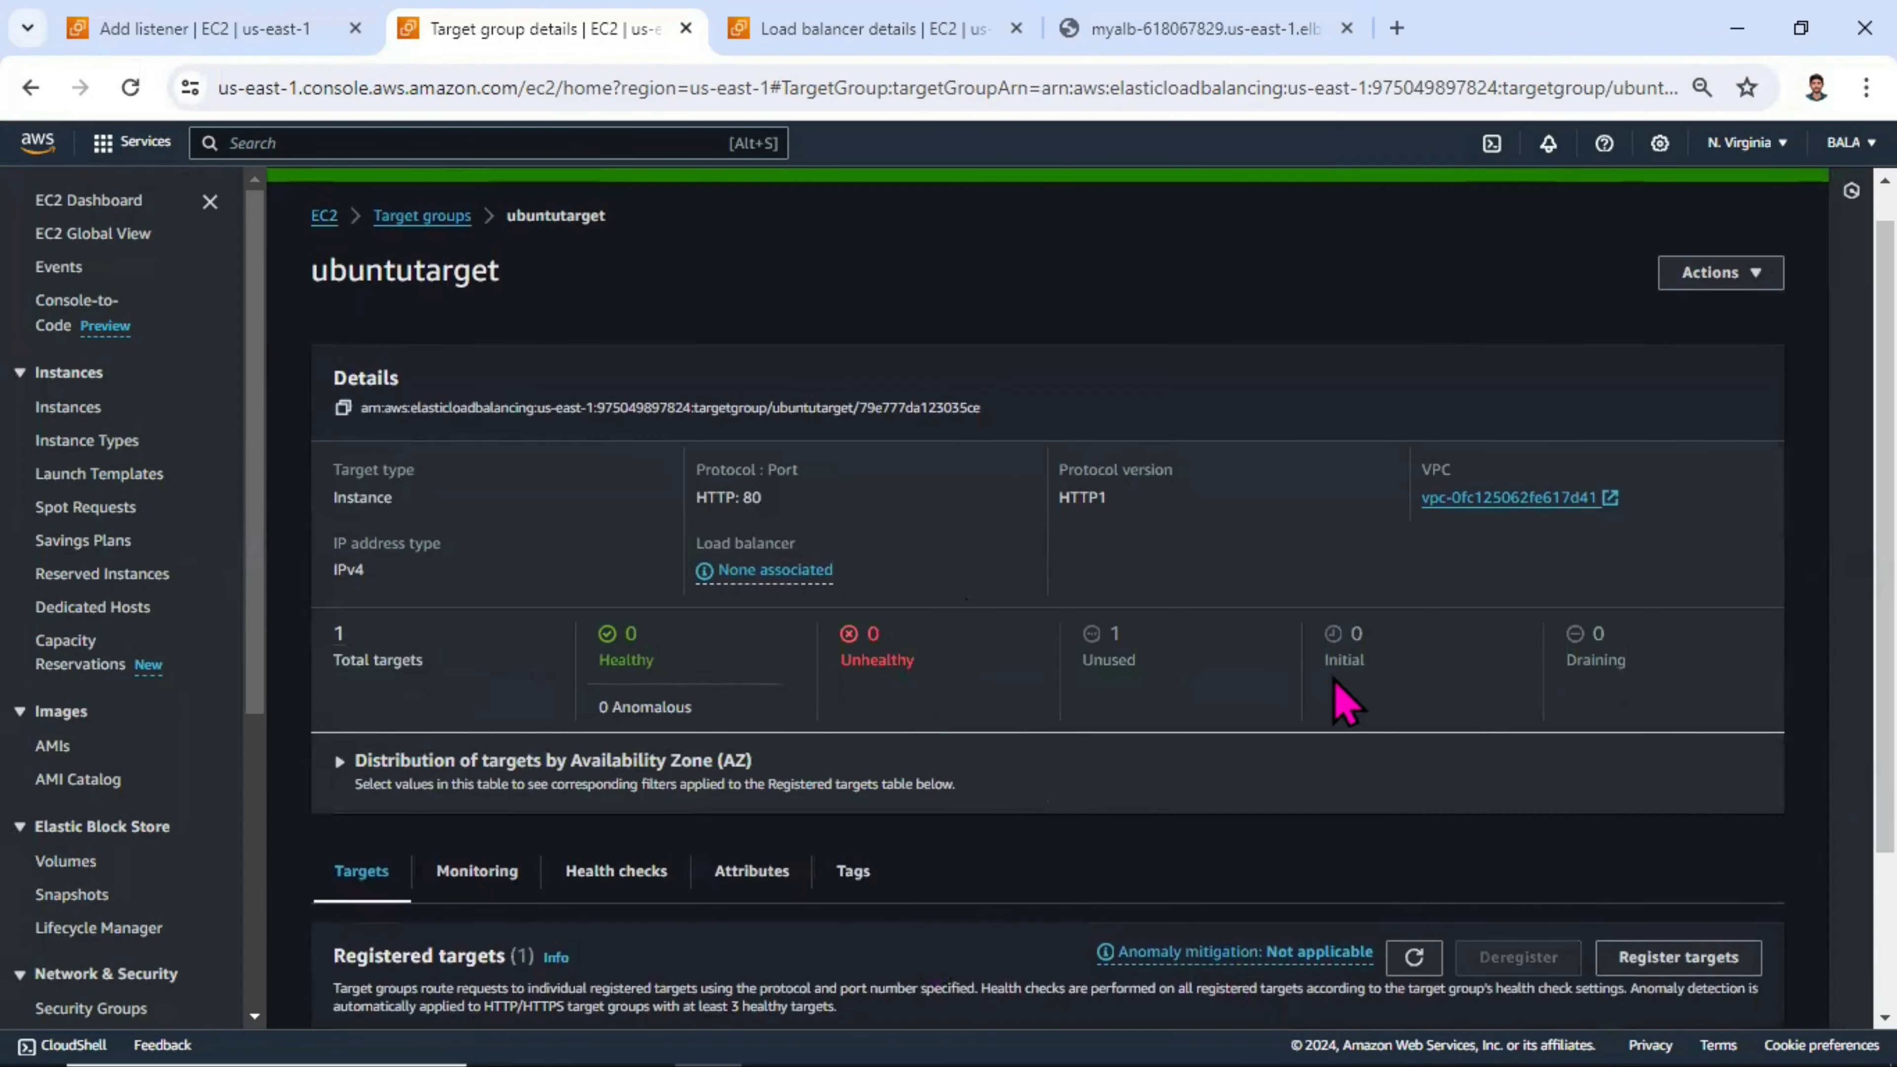
- Return to the new listener form, refresh its target group list and choose ubuntutarget as the forwarding target
{"action": "left_click", "coordinate": [213, 28]}
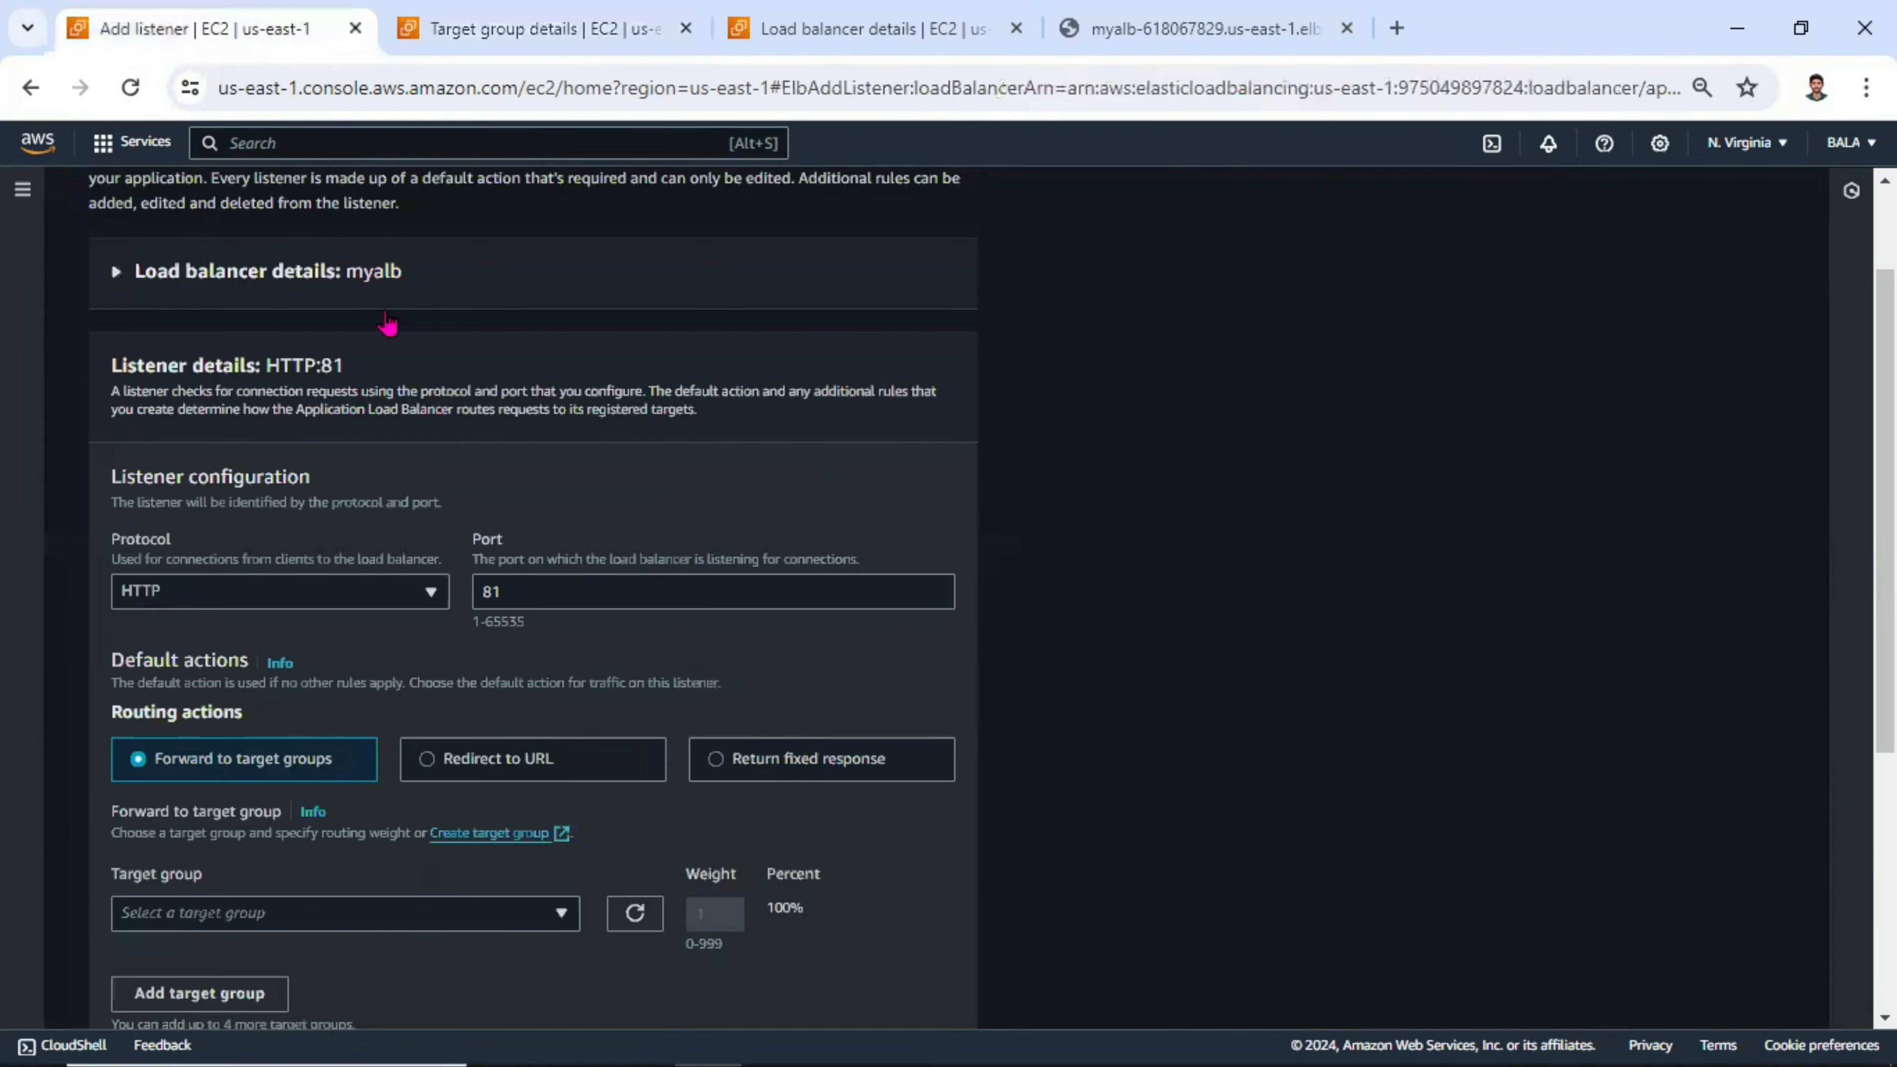
{"action": "scroll", "coordinate": [571, 628], "scroll_direction": "down", "scroll_amount": 3}
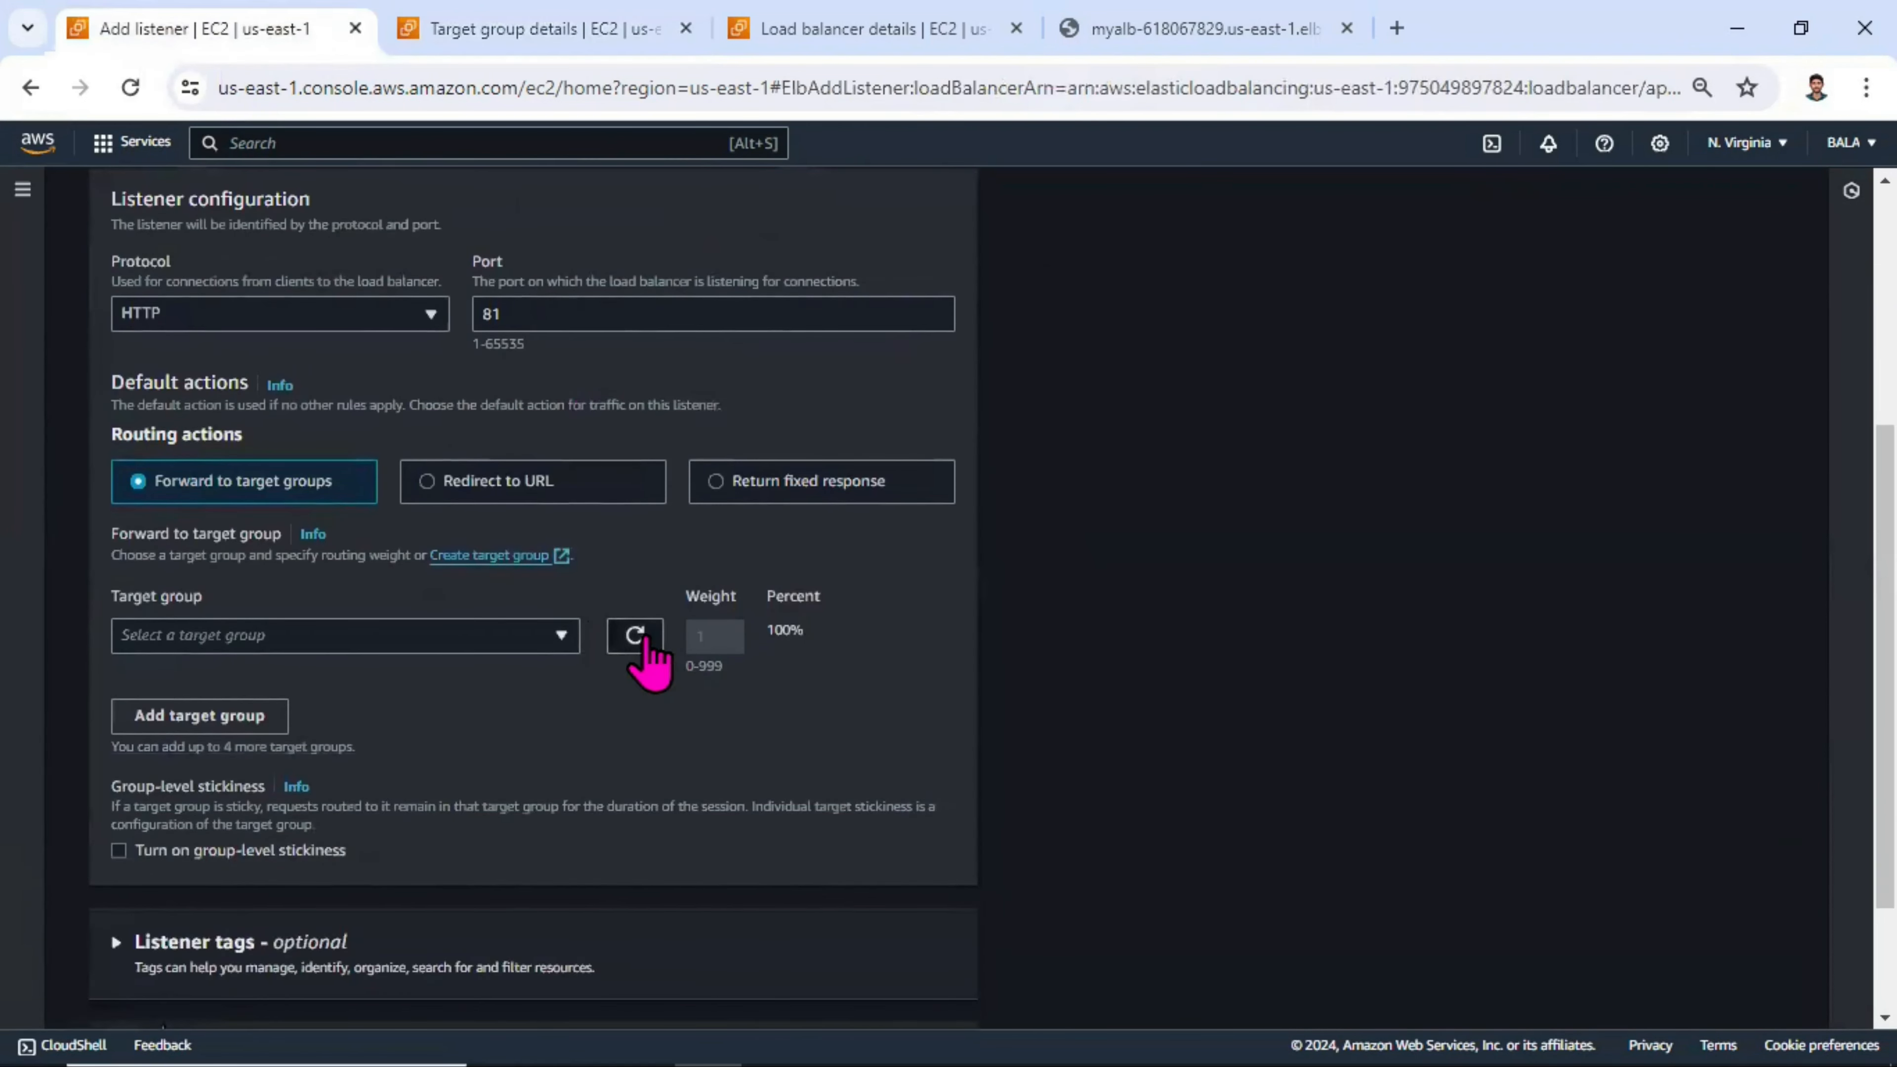
{"action": "left_click", "coordinate": [636, 637]}
{"action": "left_click", "coordinate": [388, 638]}
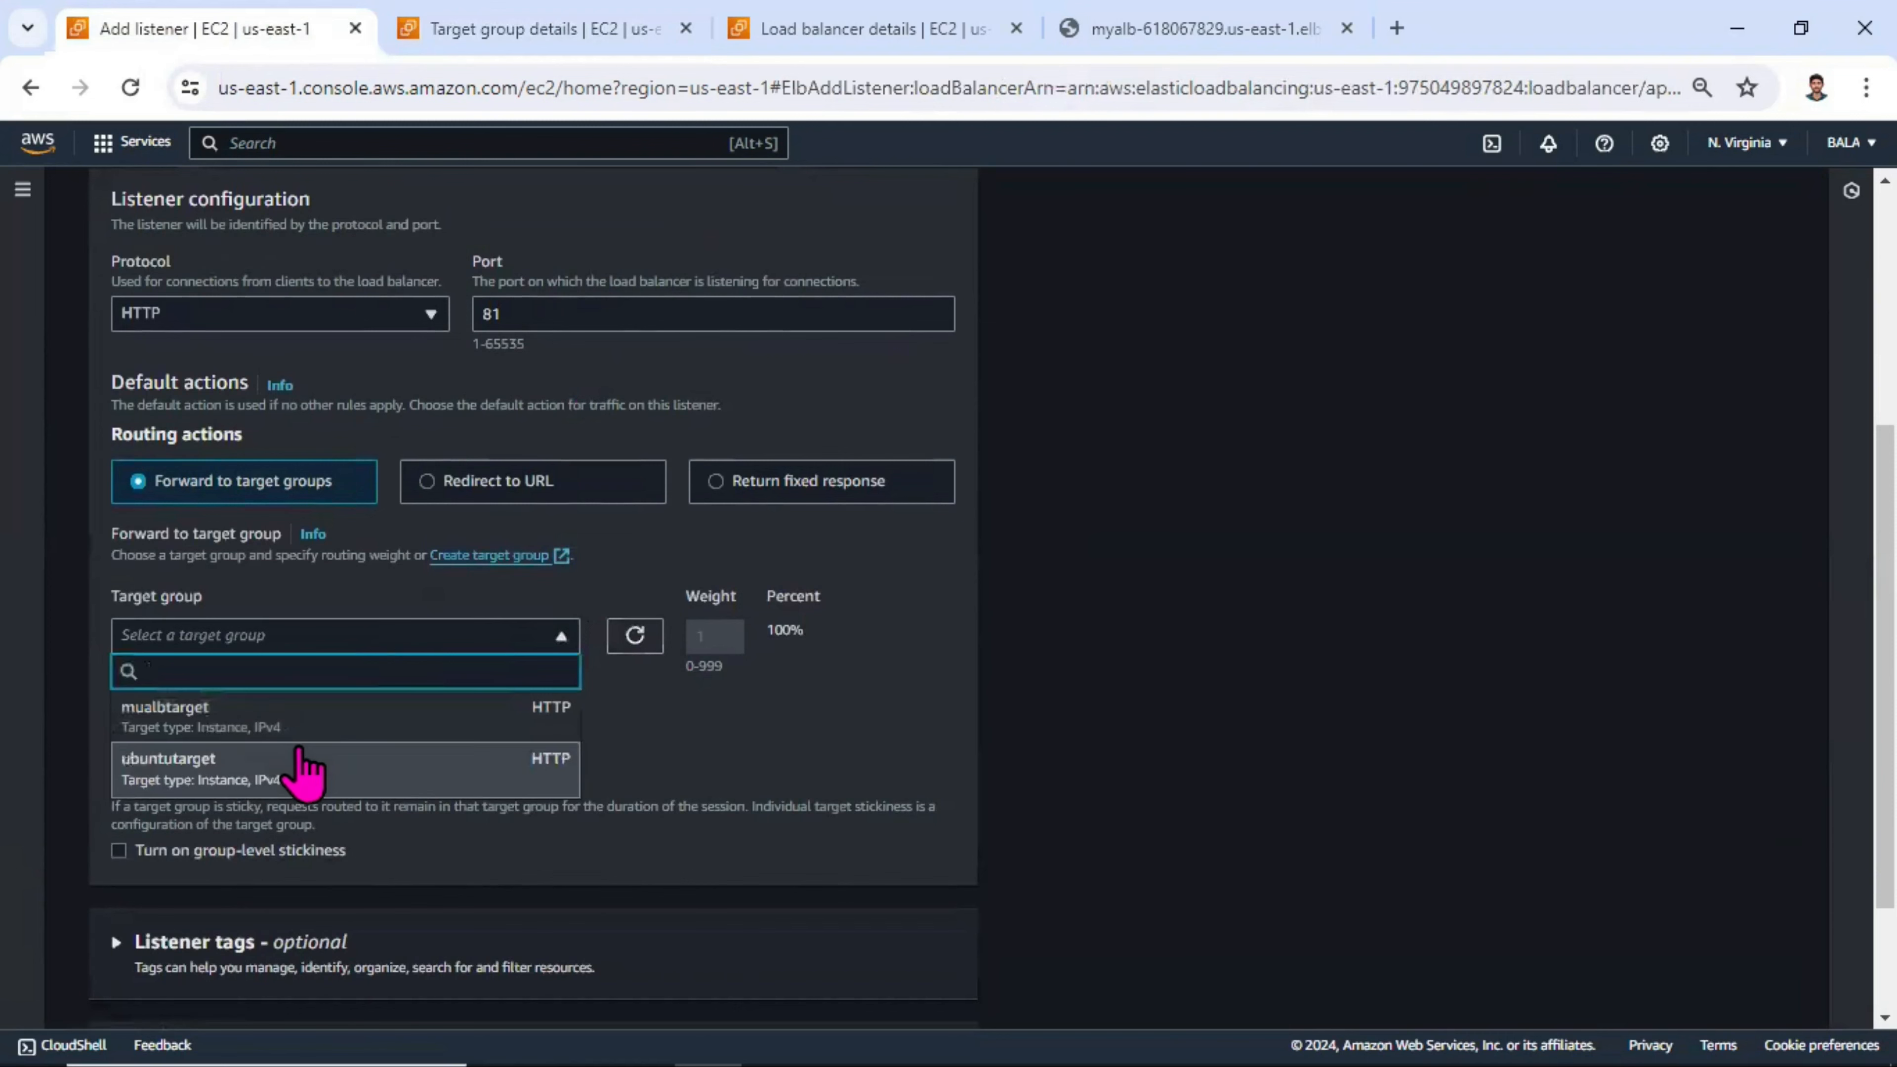
{"action": "left_click", "coordinate": [295, 780]}
{"action": "scroll", "coordinate": [321, 747], "scroll_direction": "down", "scroll_amount": 2}
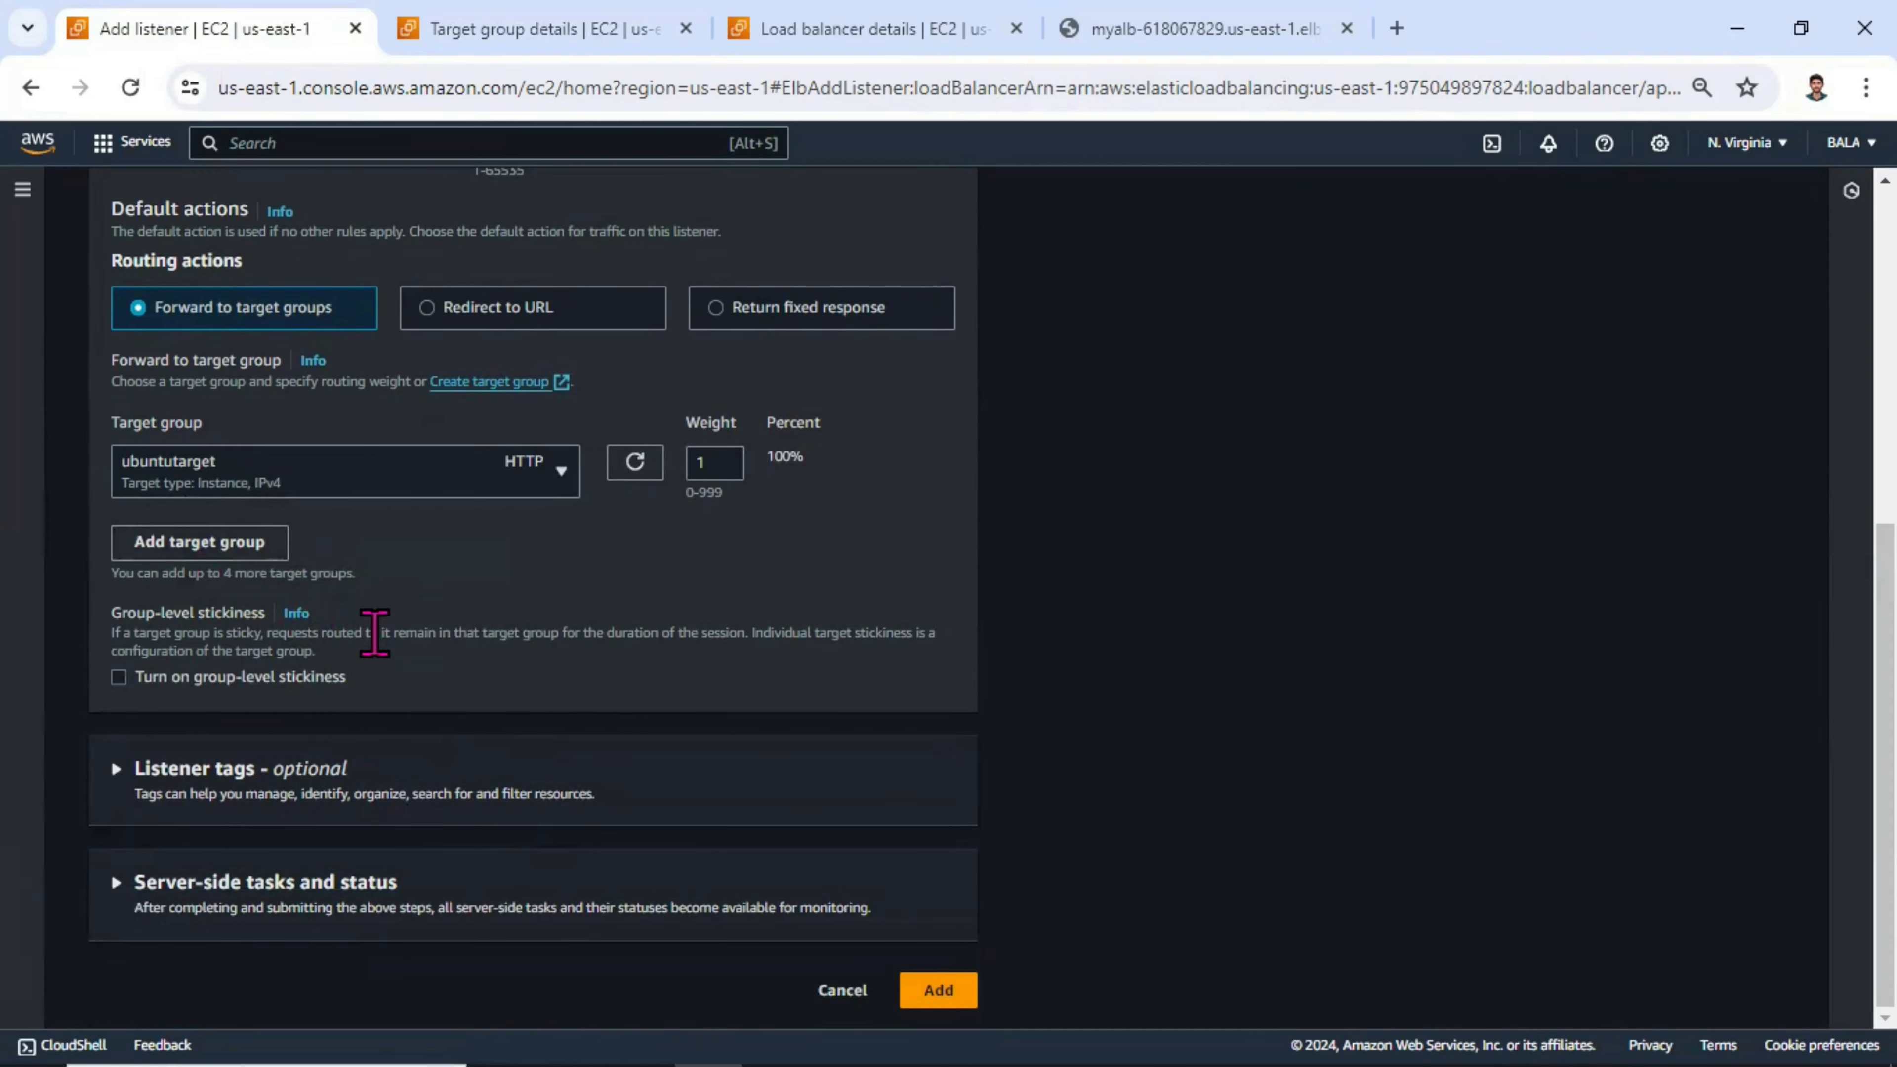
- Review the new listener's load balancer, protocol, port and routing settings
{"action": "scroll", "coordinate": [372, 643], "scroll_direction": "up", "scroll_amount": 6}
{"action": "scroll", "coordinate": [441, 660], "scroll_direction": "down", "scroll_amount": 6}
{"action": "scroll", "coordinate": [399, 703], "scroll_direction": "up", "scroll_amount": 3}
{"action": "scroll", "coordinate": [410, 672], "scroll_direction": "down", "scroll_amount": 2}
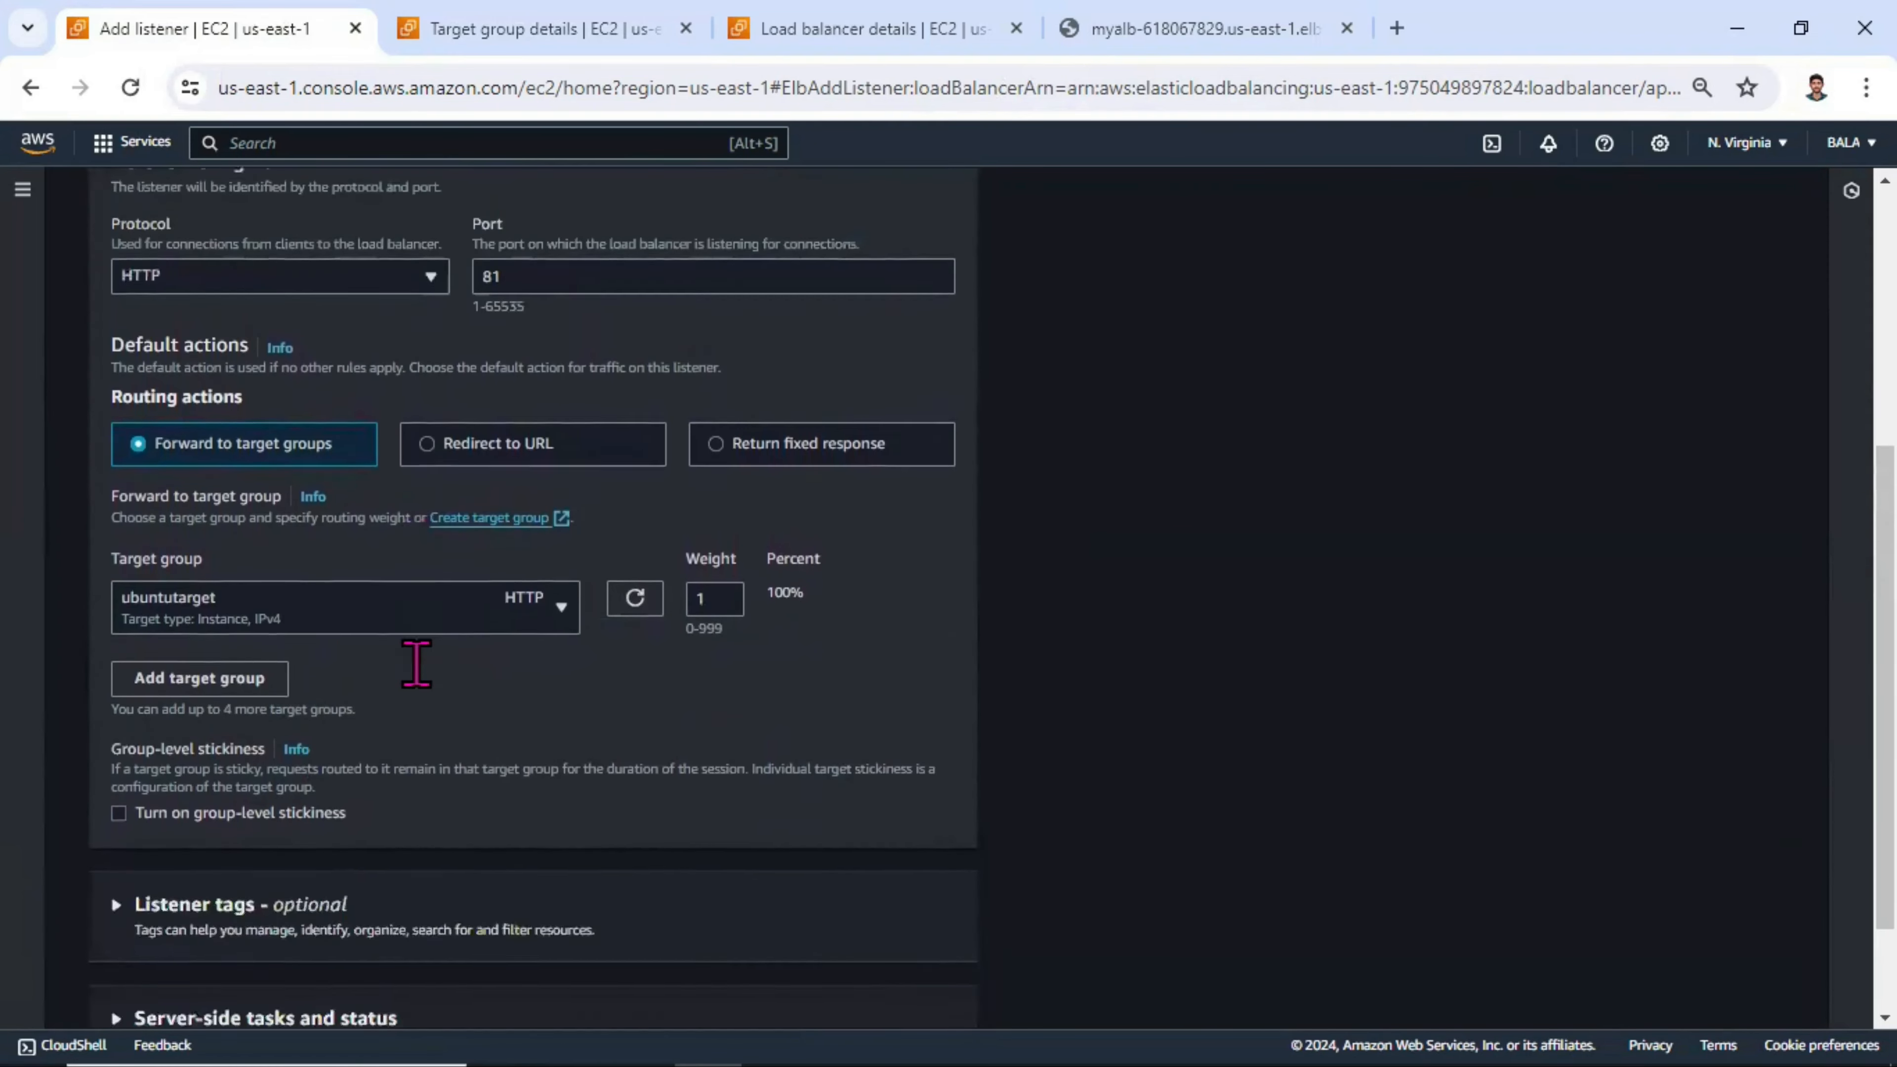
{"action": "scroll", "coordinate": [416, 663], "scroll_direction": "up", "scroll_amount": 5}
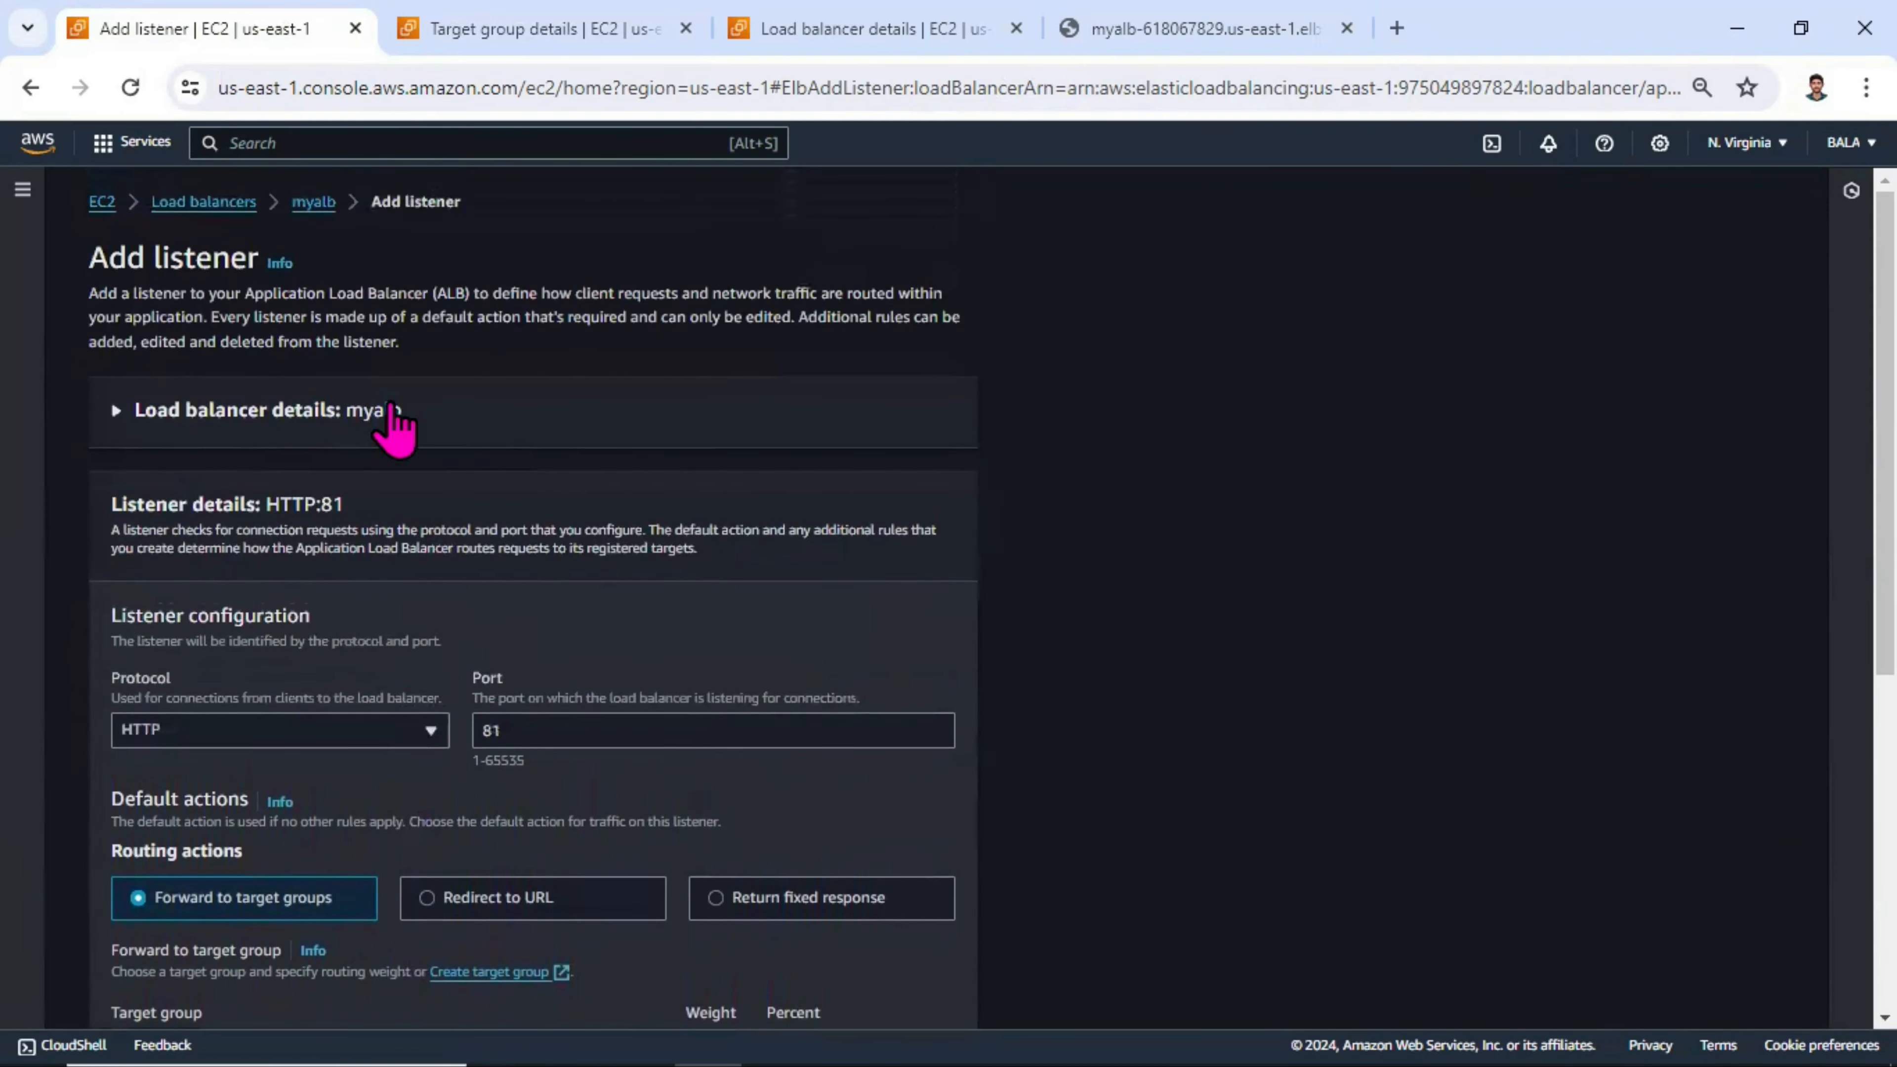
{"action": "scroll", "coordinate": [606, 672], "scroll_direction": "down", "scroll_amount": 2}
{"action": "left_click", "coordinate": [527, 592]}
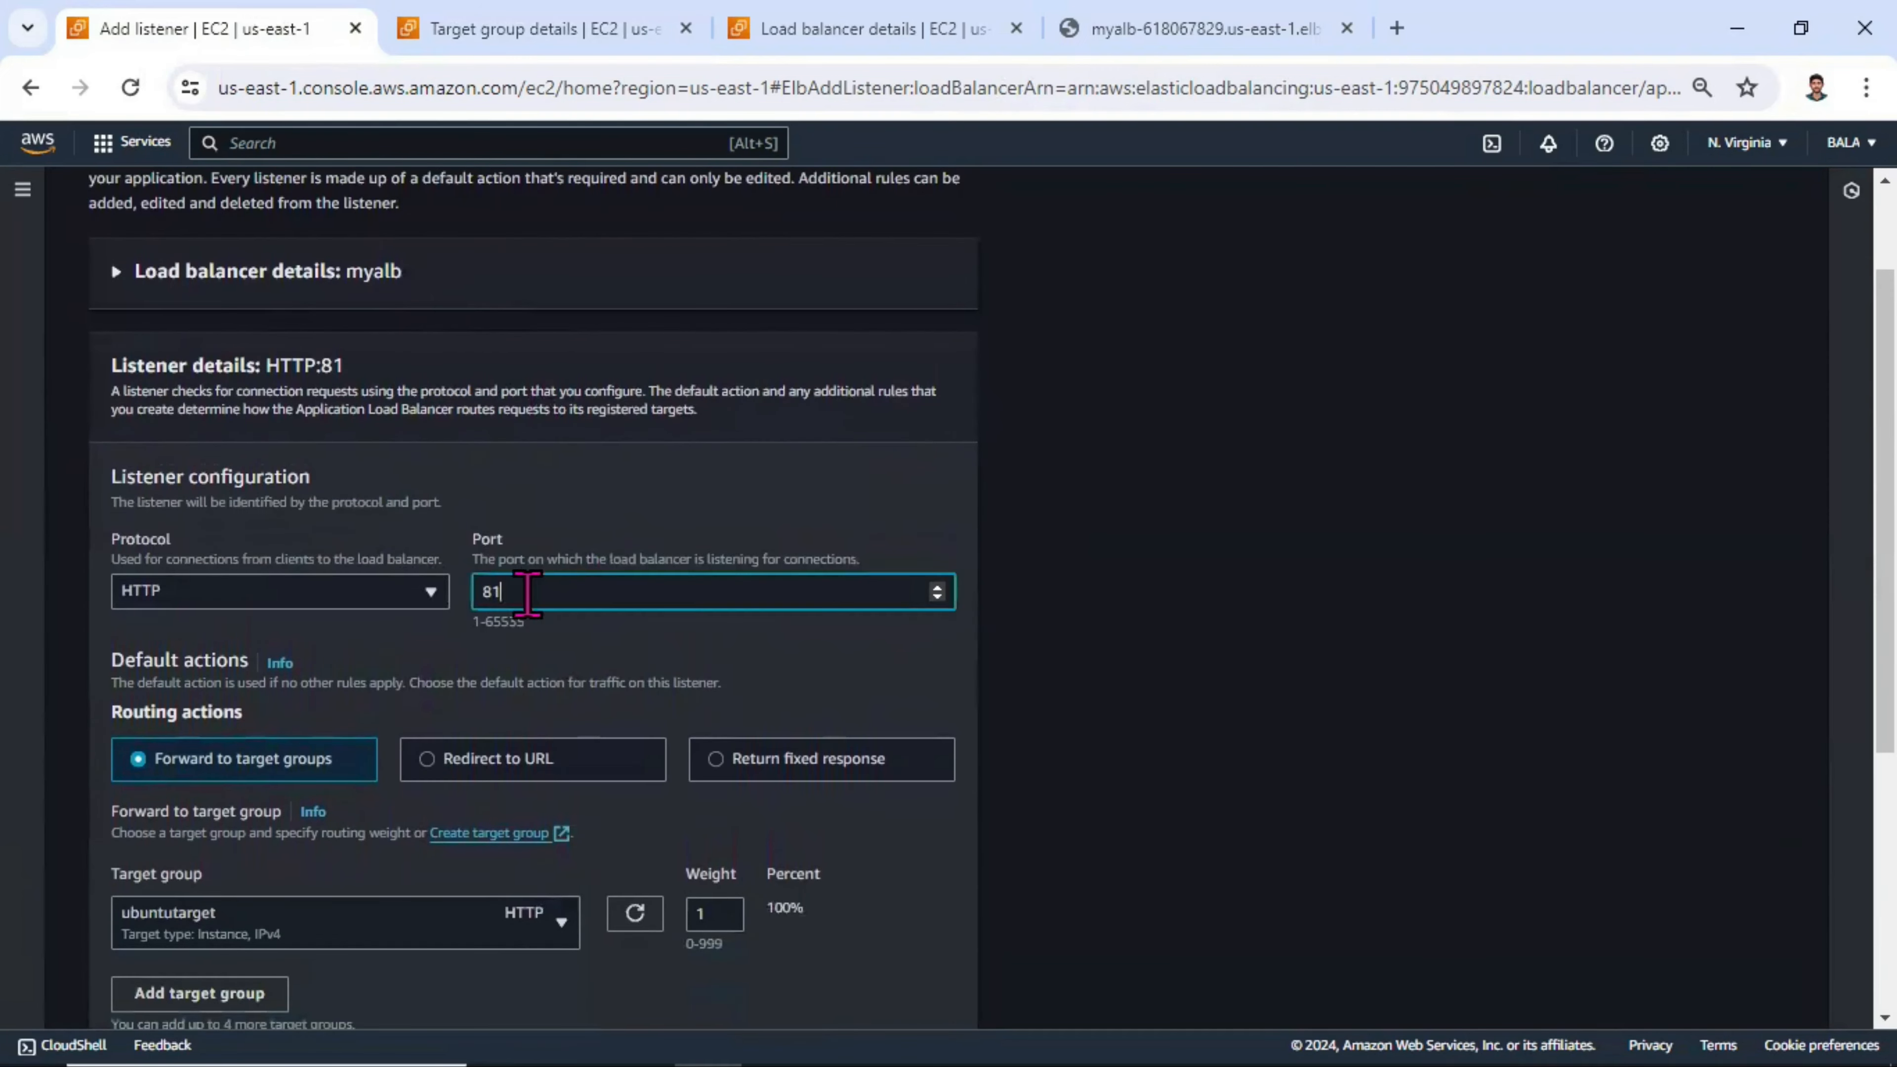
{"action": "double_click", "coordinate": [538, 591]}
{"action": "scroll", "coordinate": [544, 607], "scroll_direction": "down", "scroll_amount": 5}
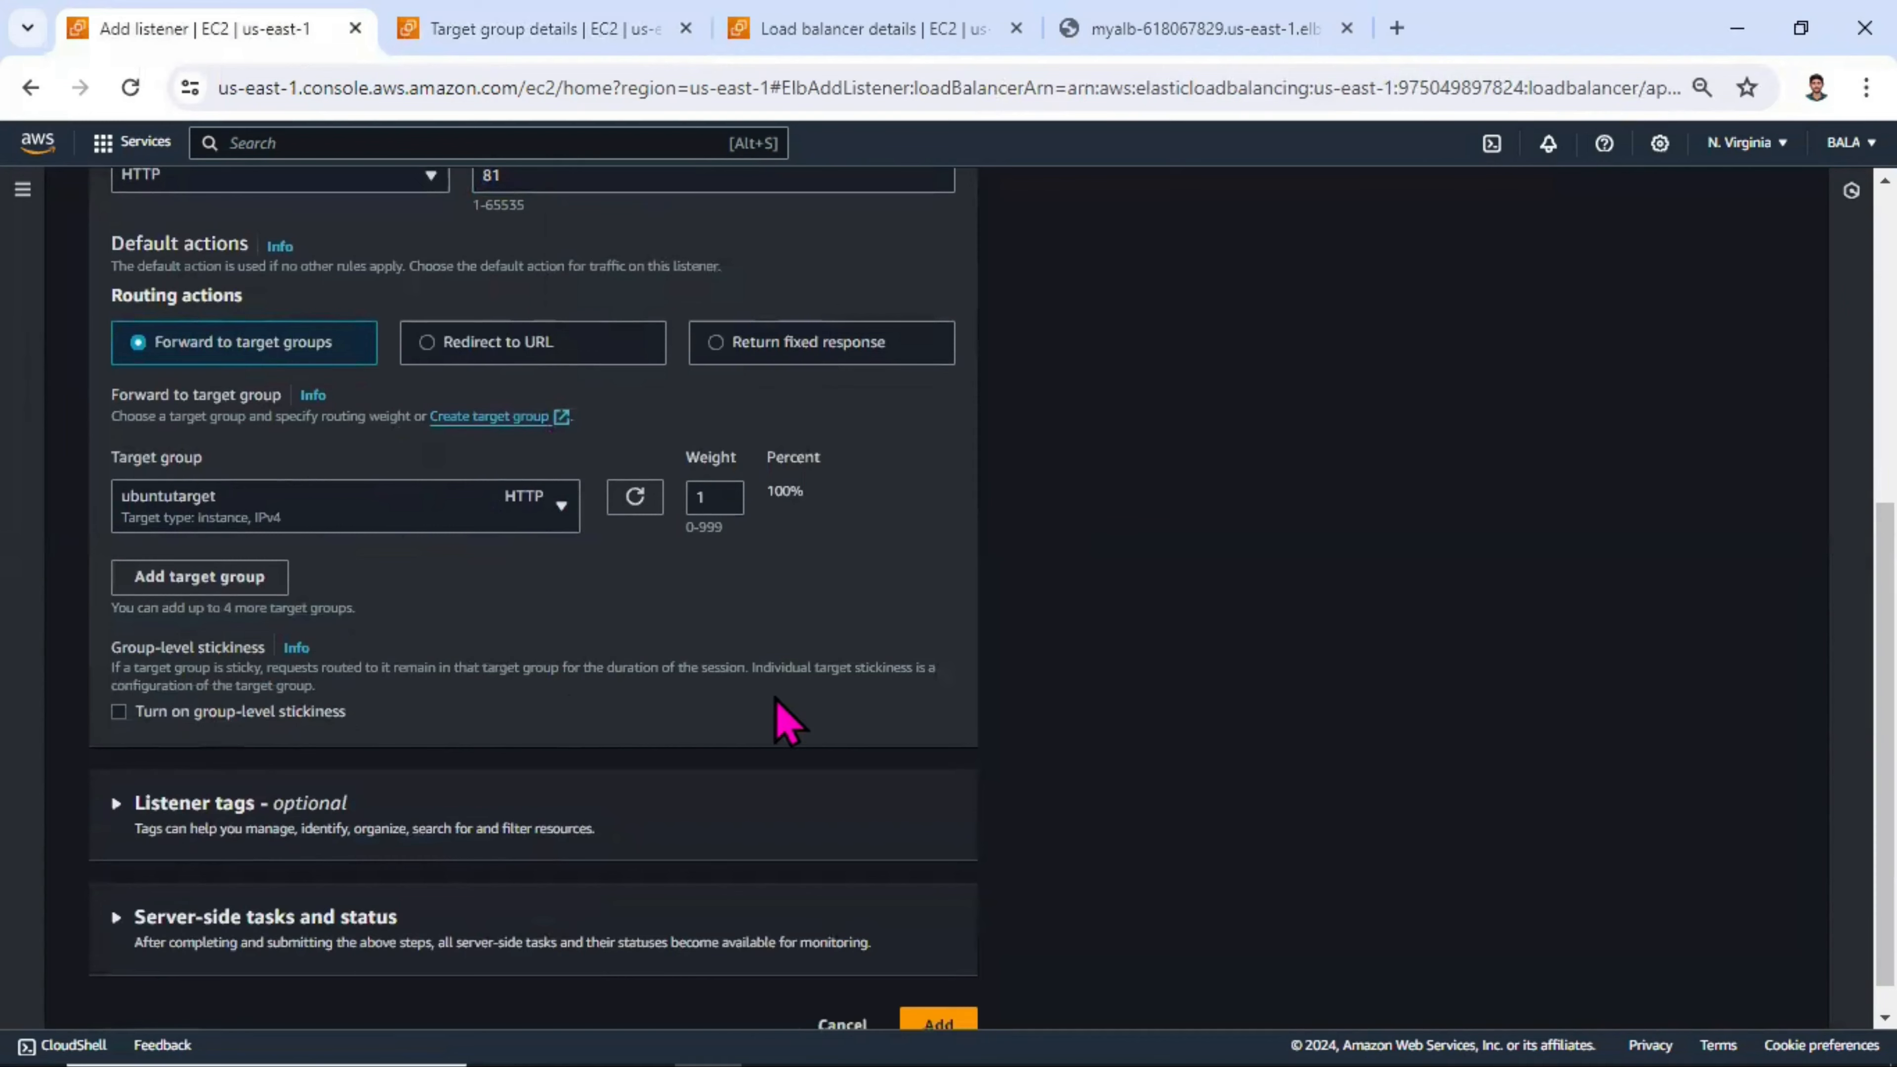
- Examine the weight and traffic percentage assigned to ubuntutarget in the listener's default action
{"action": "scroll", "coordinate": [779, 720], "scroll_direction": "down", "scroll_amount": 1}
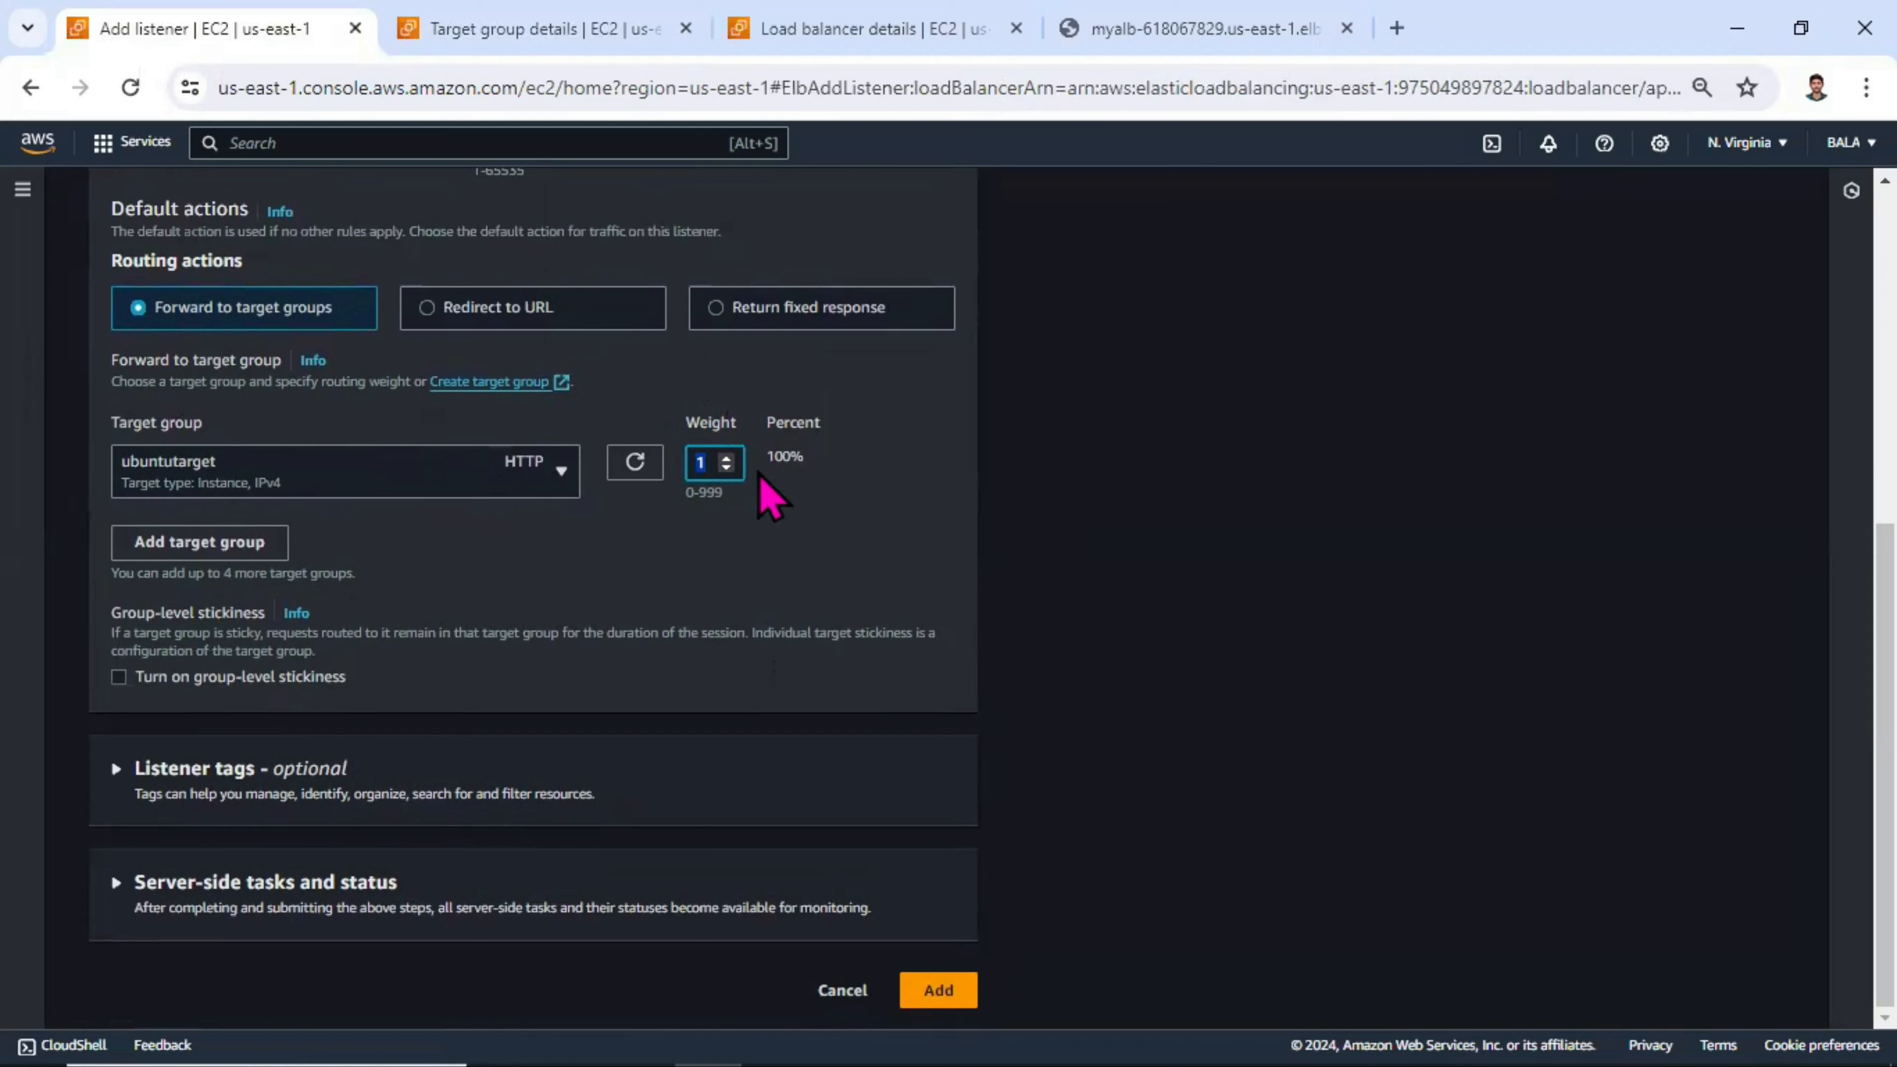
{"action": "left_click_drag", "start_coordinate": [815, 462], "coordinate": [737, 428]}
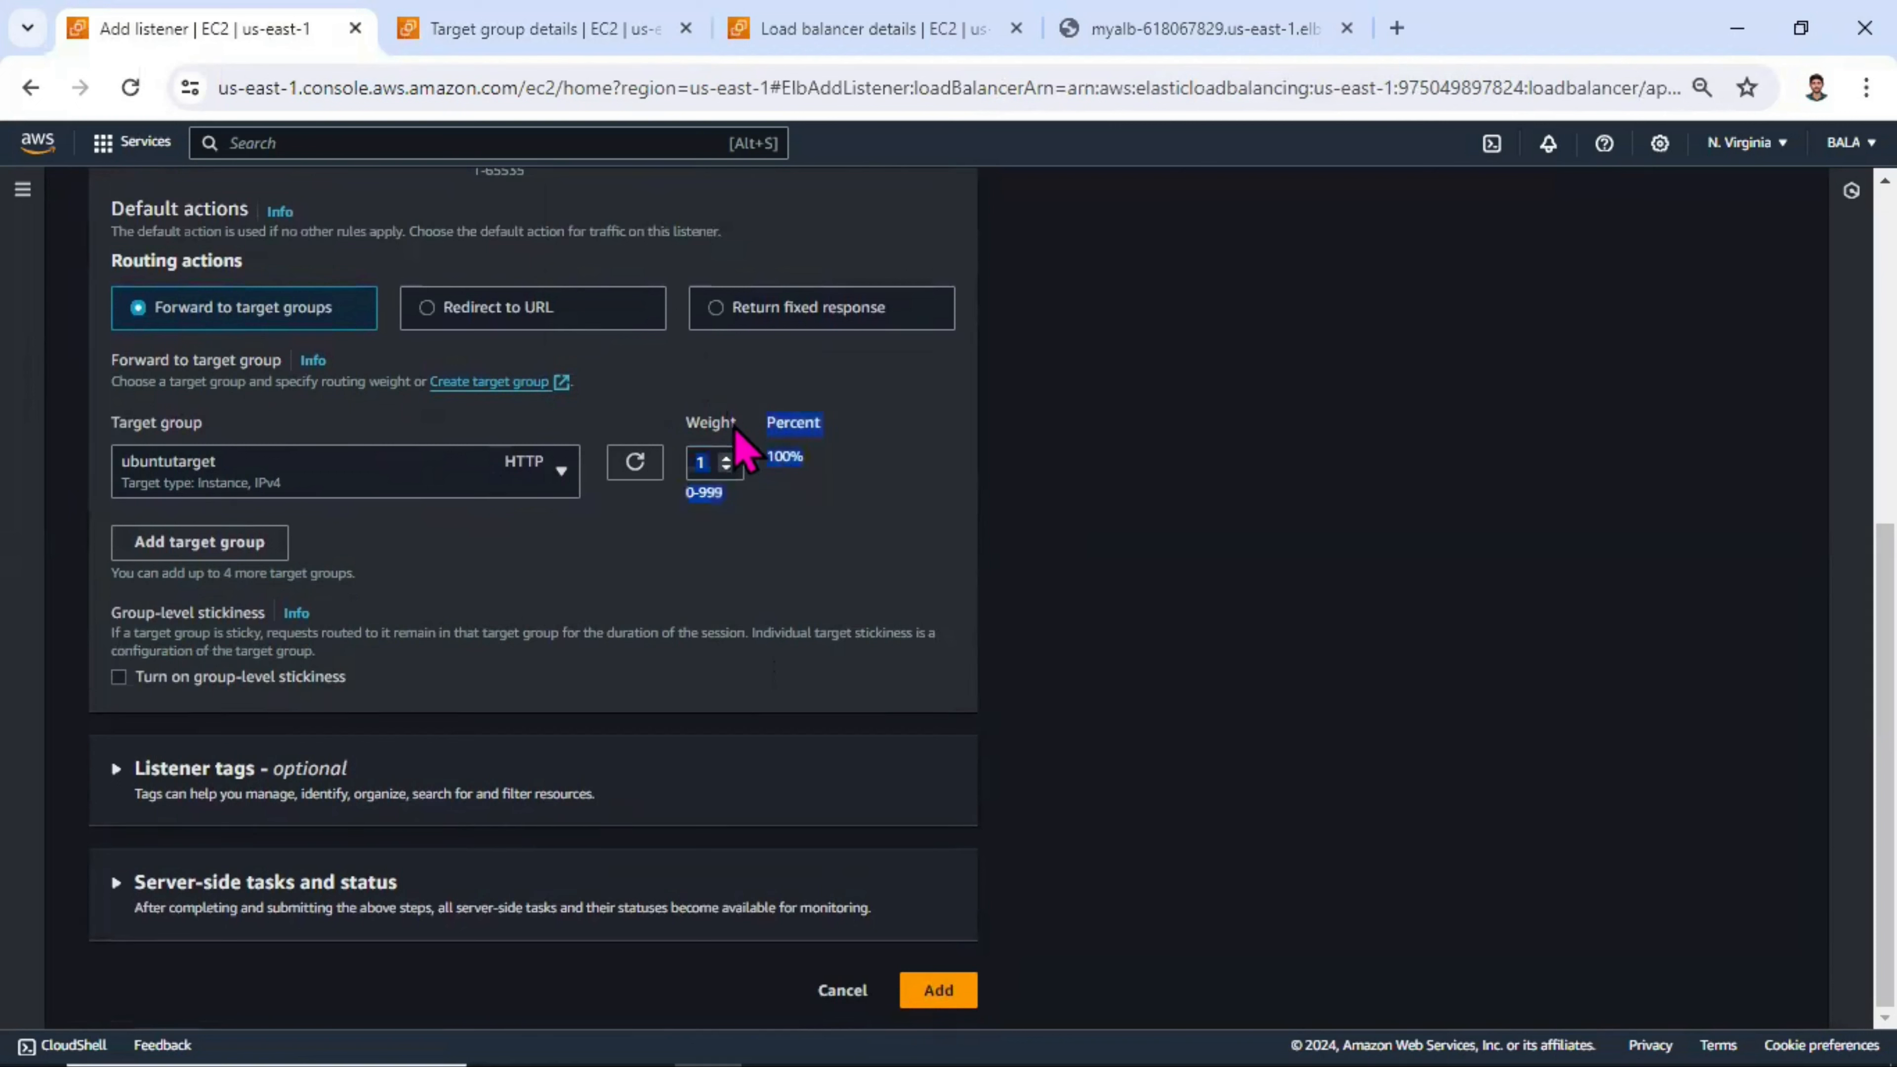
{"action": "left_click", "coordinate": [796, 538]}
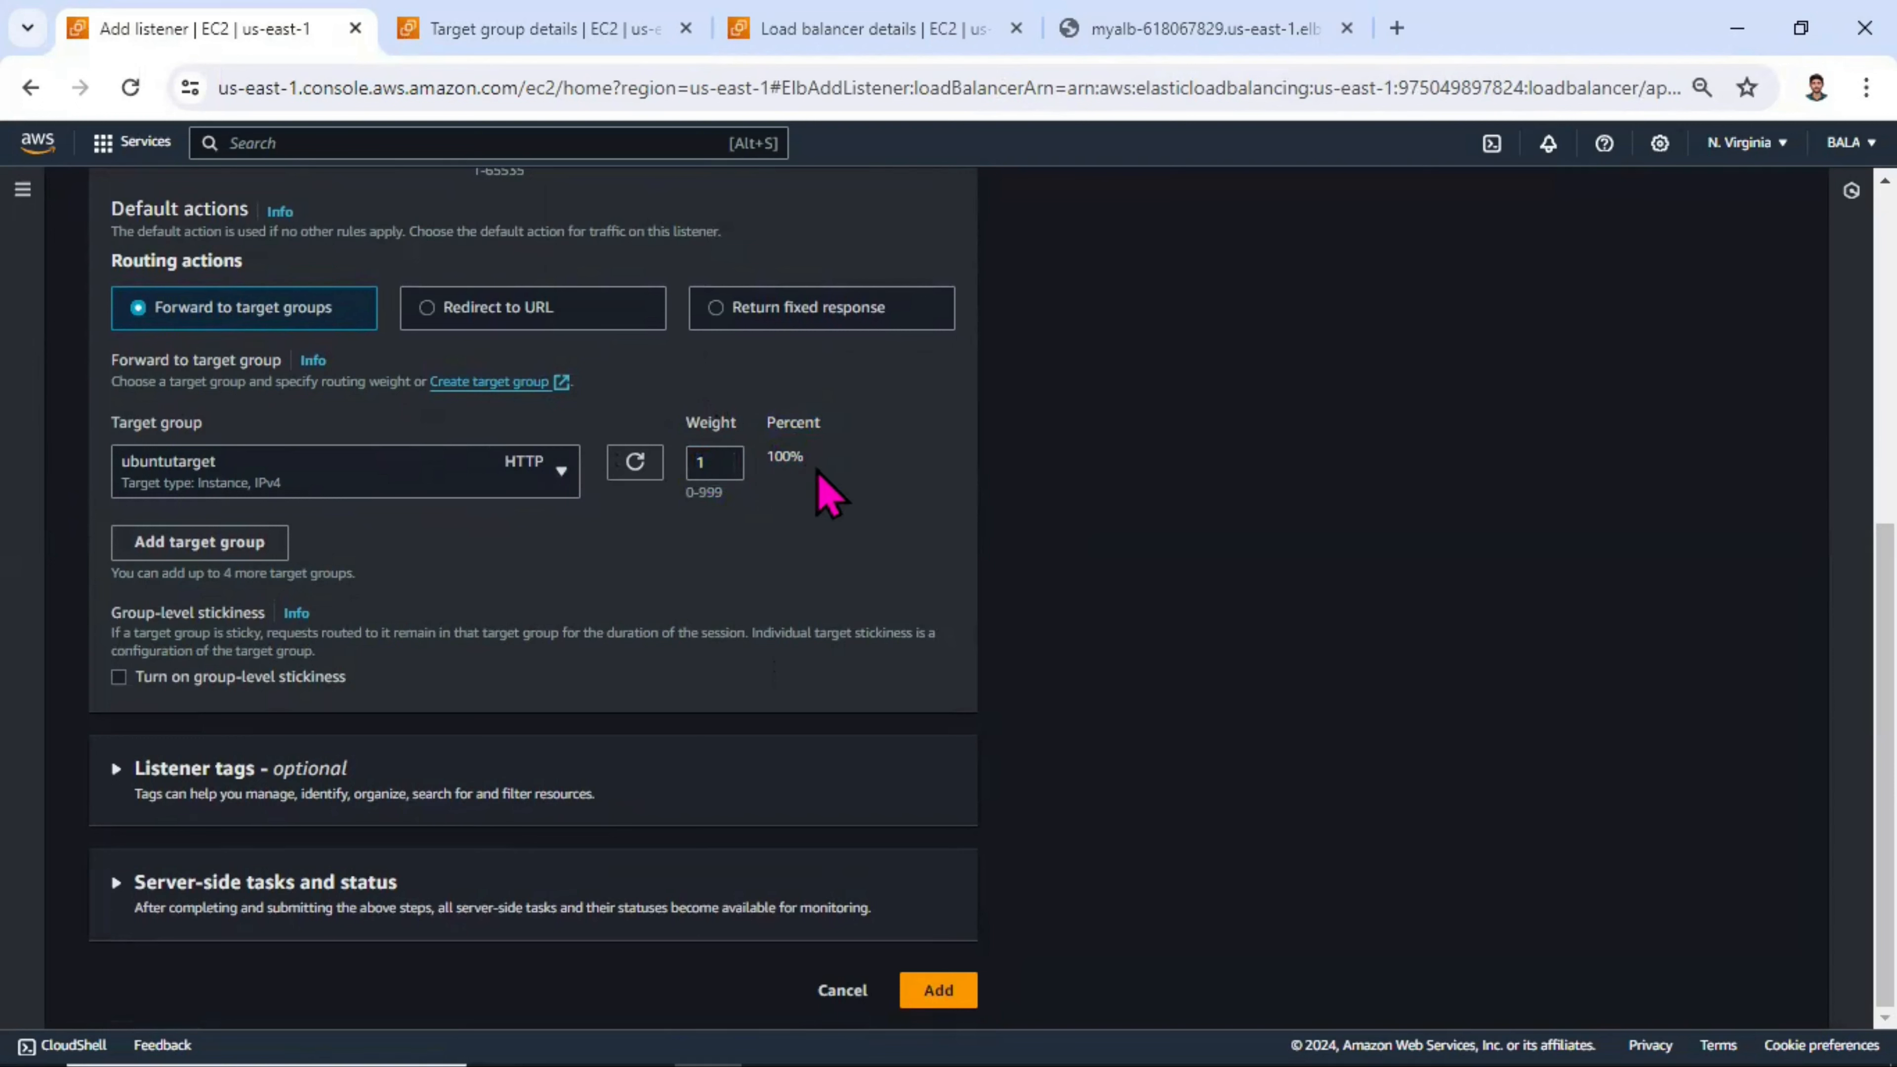
{"action": "left_click_drag", "start_coordinate": [819, 474], "coordinate": [761, 434]}
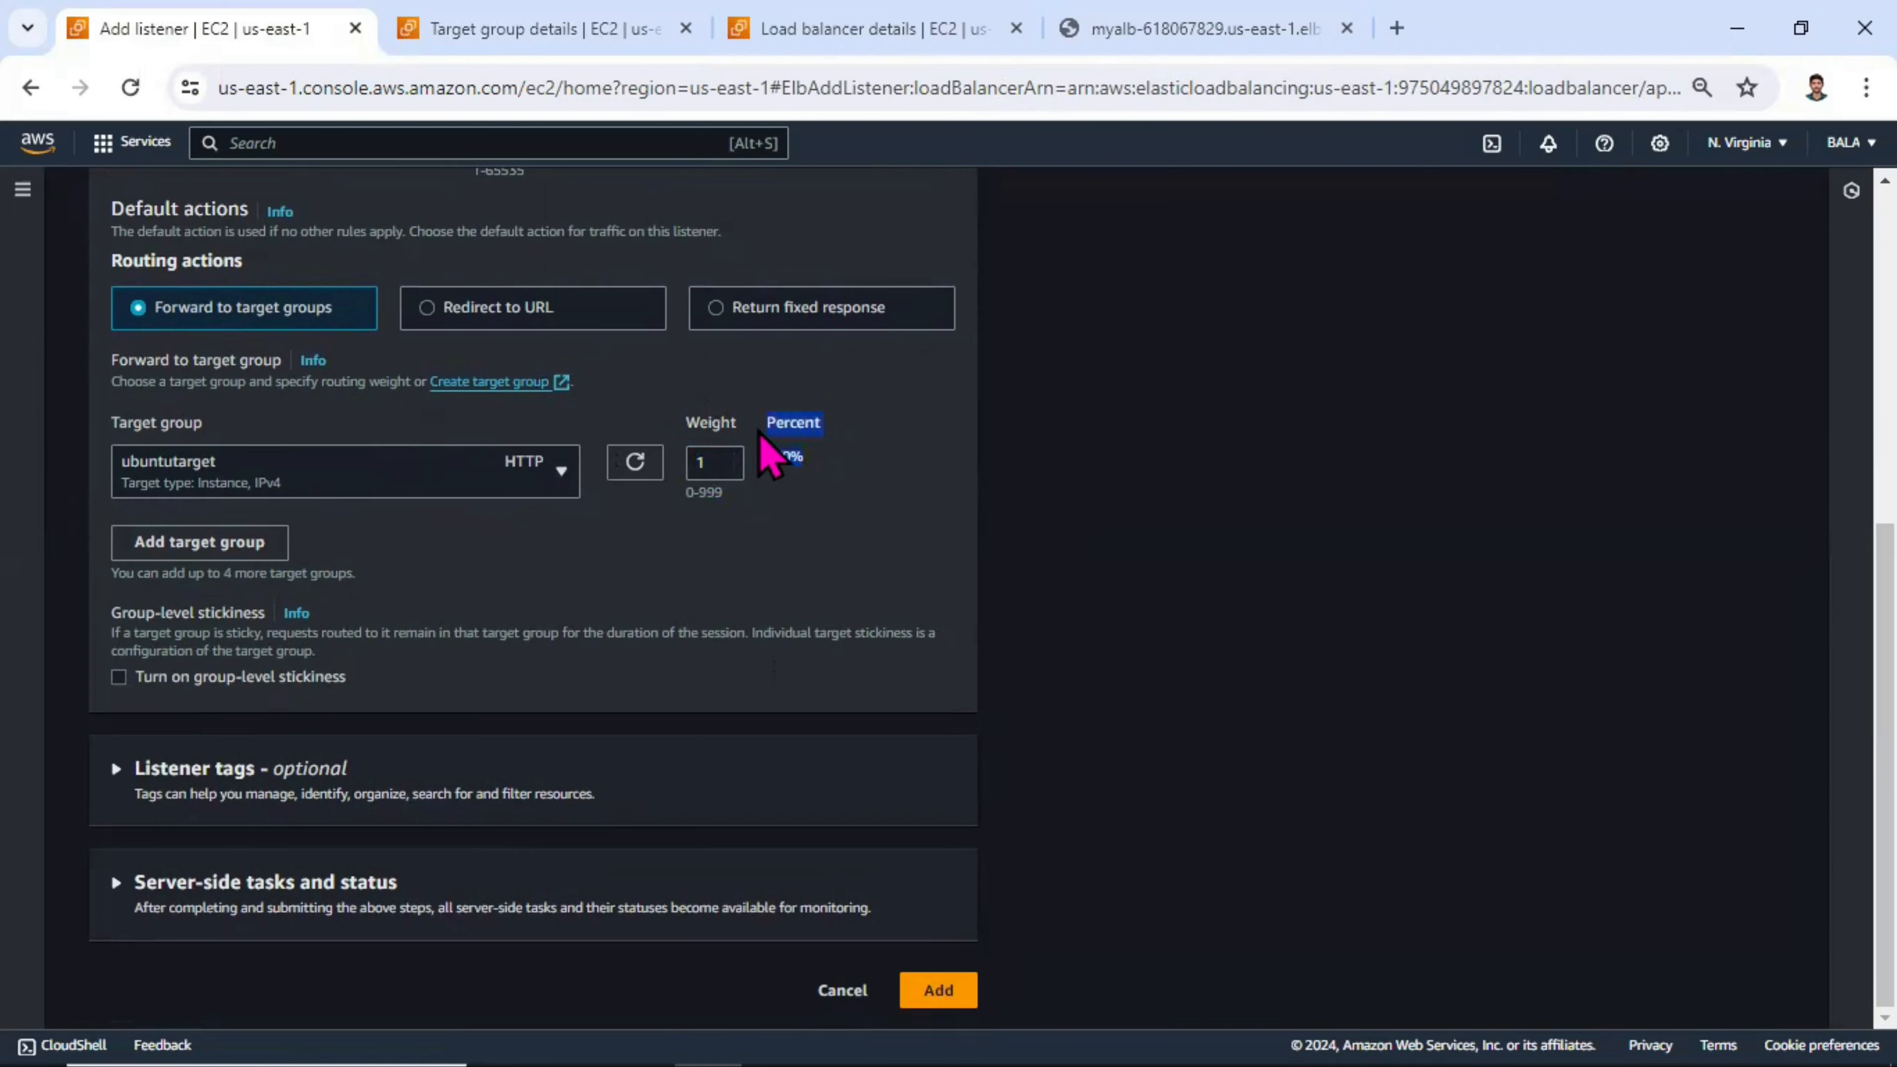
- Add the HTTP:81 listener to myalb and view it in the load balancer's listener list
{"action": "left_click", "coordinate": [944, 994]}
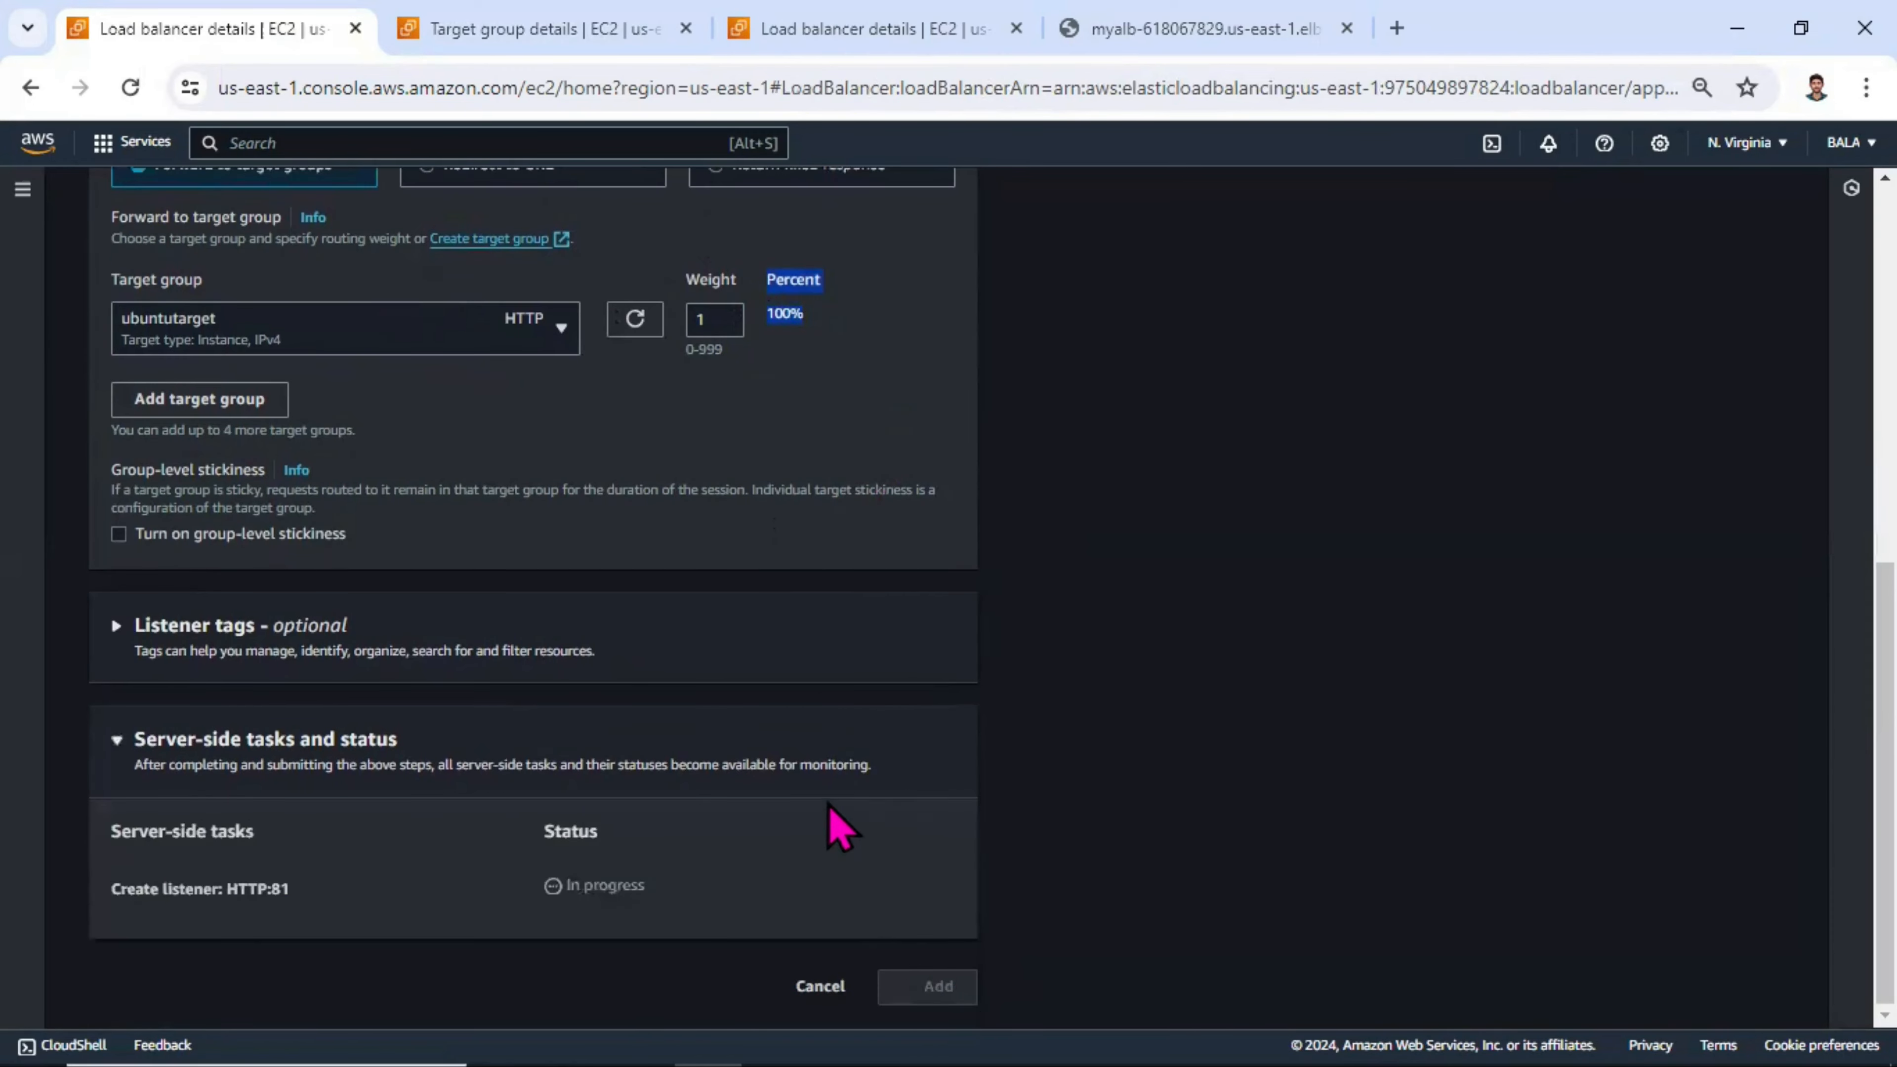
{"action": "scroll", "coordinate": [922, 713], "scroll_direction": "down", "scroll_amount": 1}
{"action": "scroll", "coordinate": [912, 686], "scroll_direction": "down", "scroll_amount": 3}
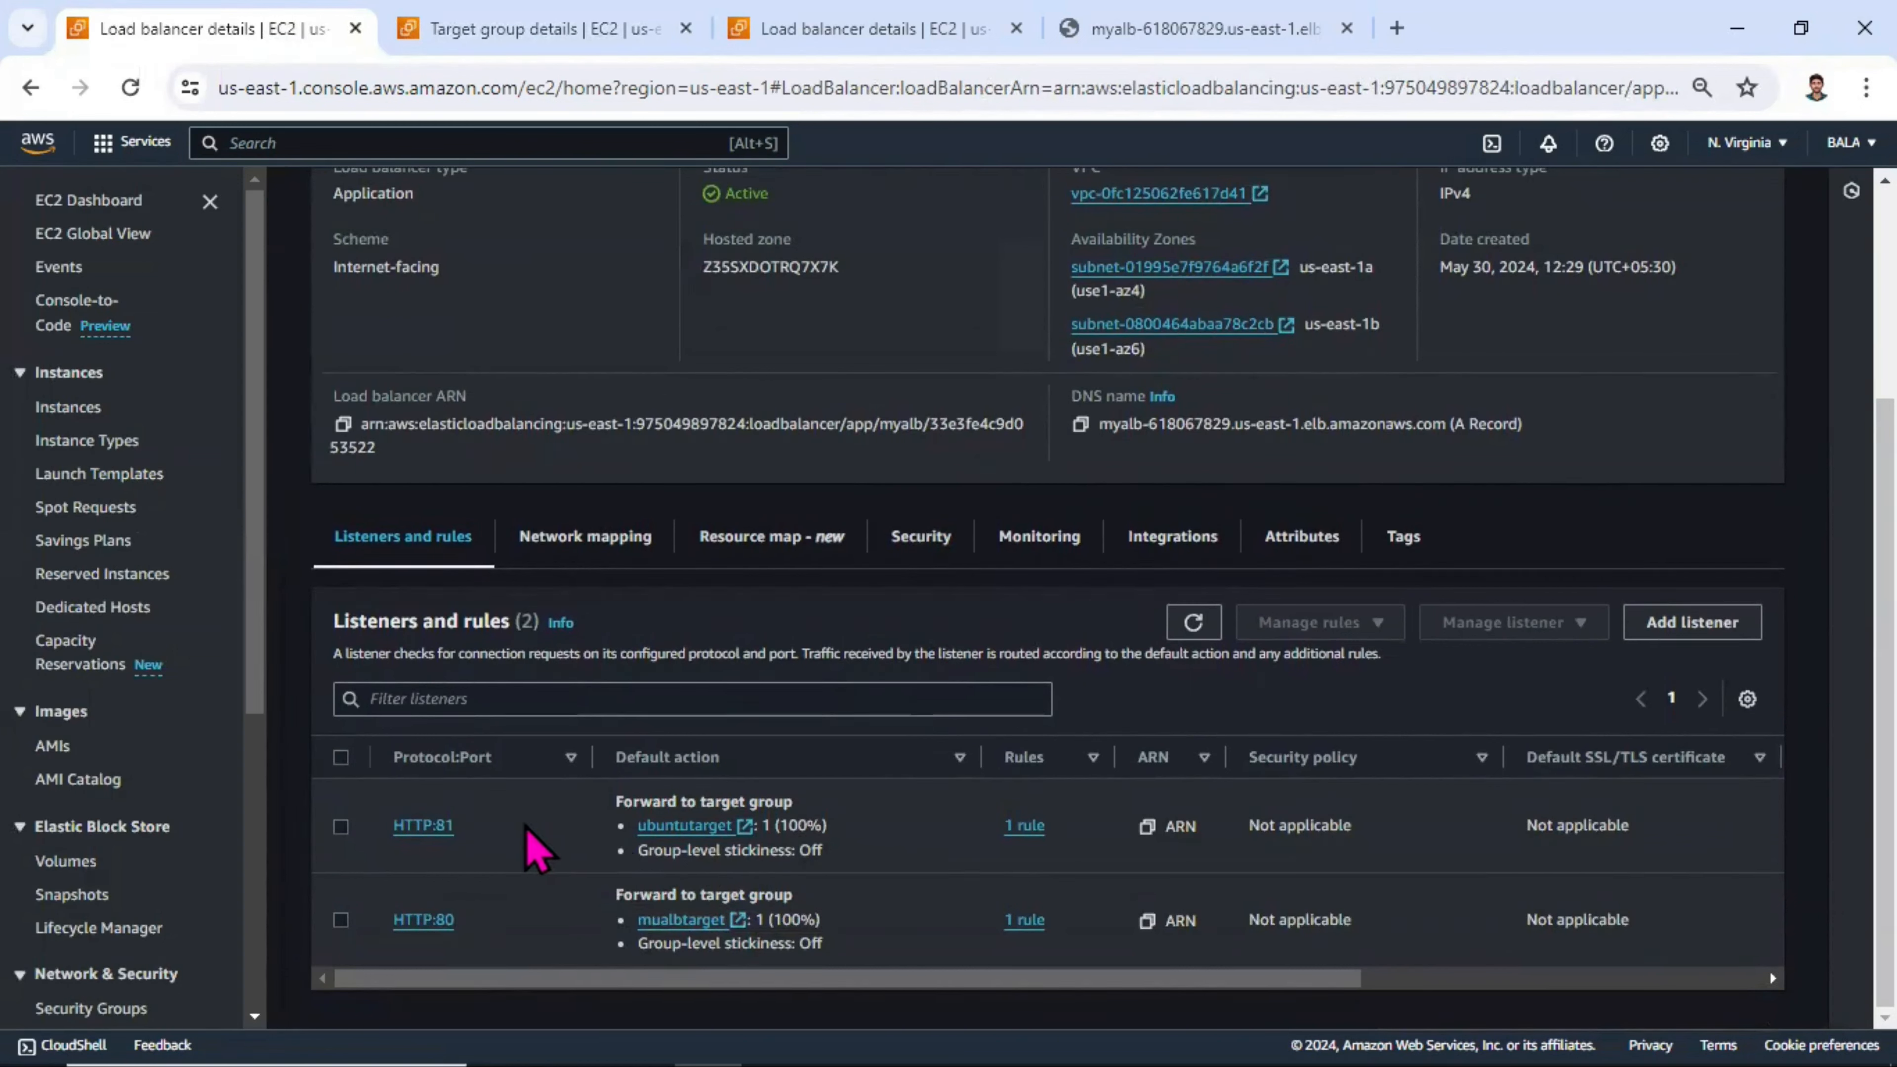
- Open myalb's resource map, follow the HTTP:81 path to its target and refresh the target's health status
{"action": "left_click", "coordinate": [797, 564]}
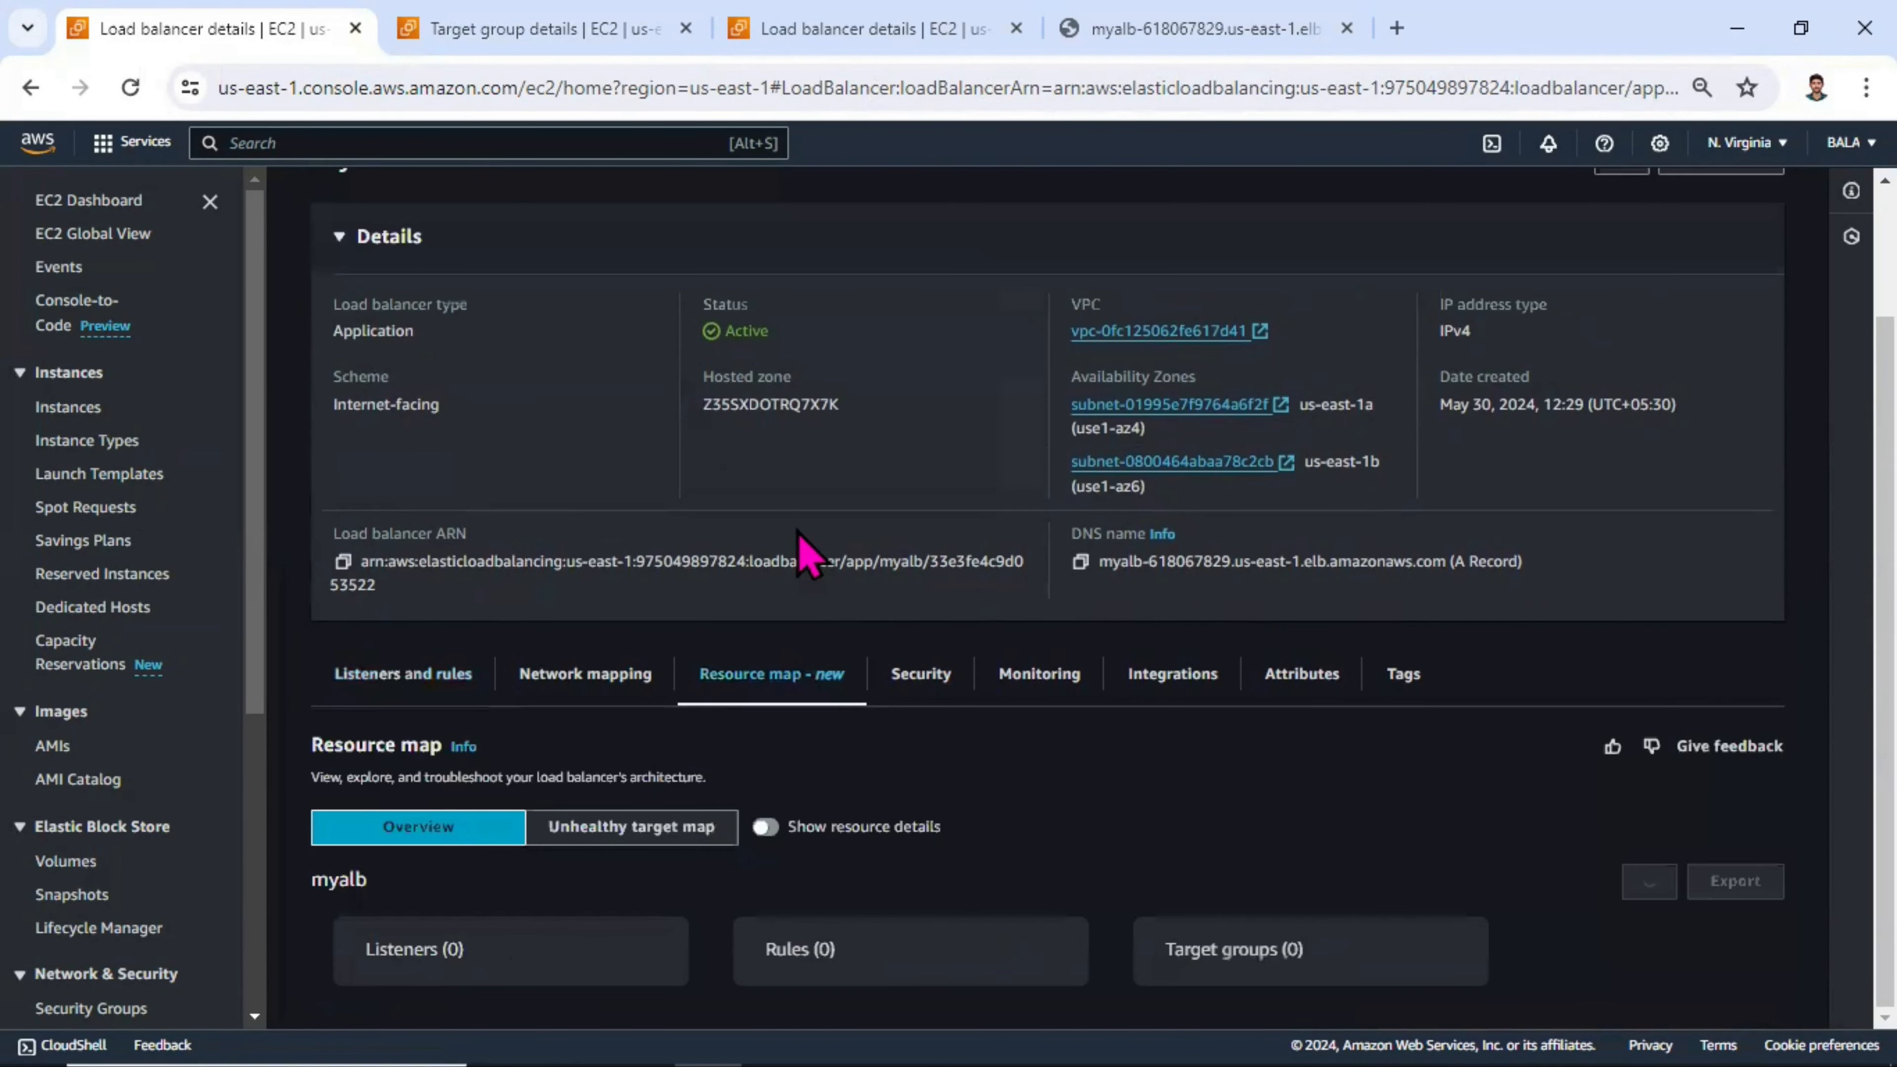
{"action": "scroll", "coordinate": [889, 664], "scroll_direction": "down", "scroll_amount": 4}
{"action": "scroll", "coordinate": [883, 640], "scroll_direction": "down", "scroll_amount": 1}
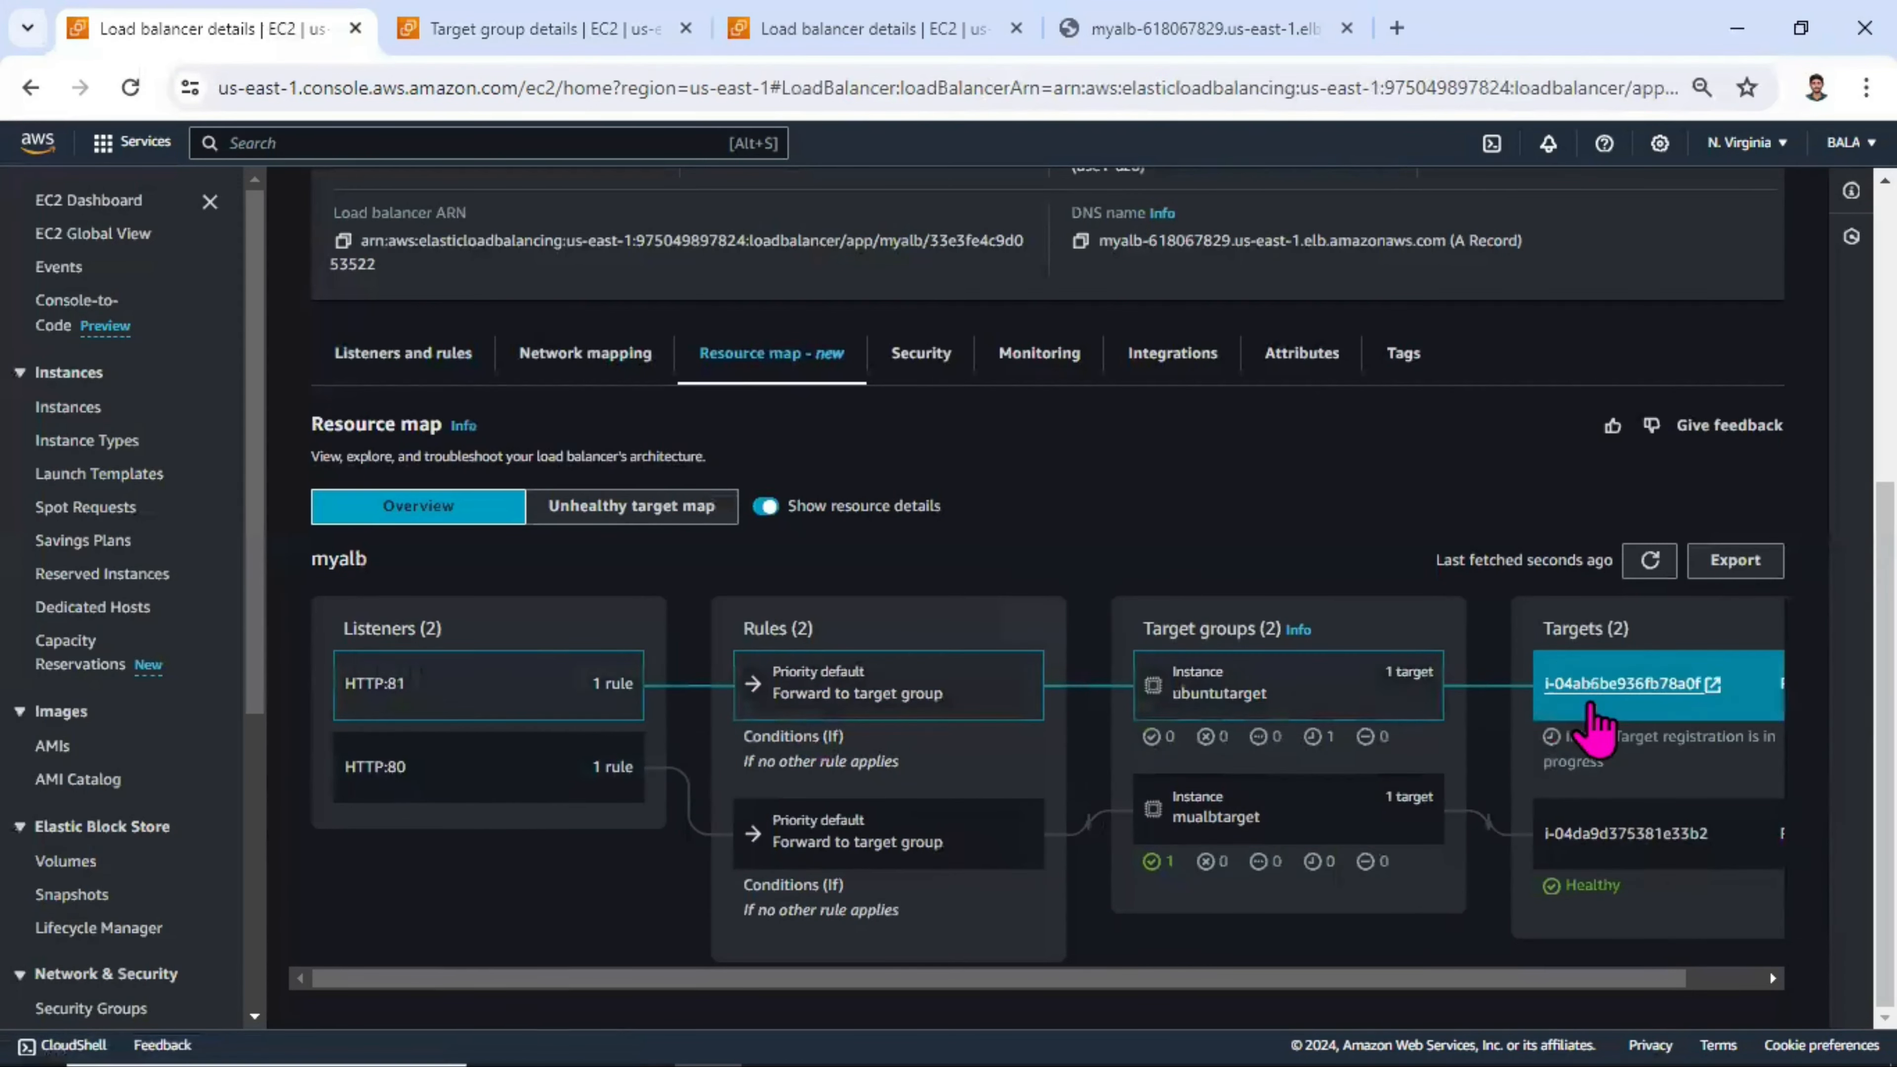
{"action": "left_click", "coordinate": [1650, 564]}
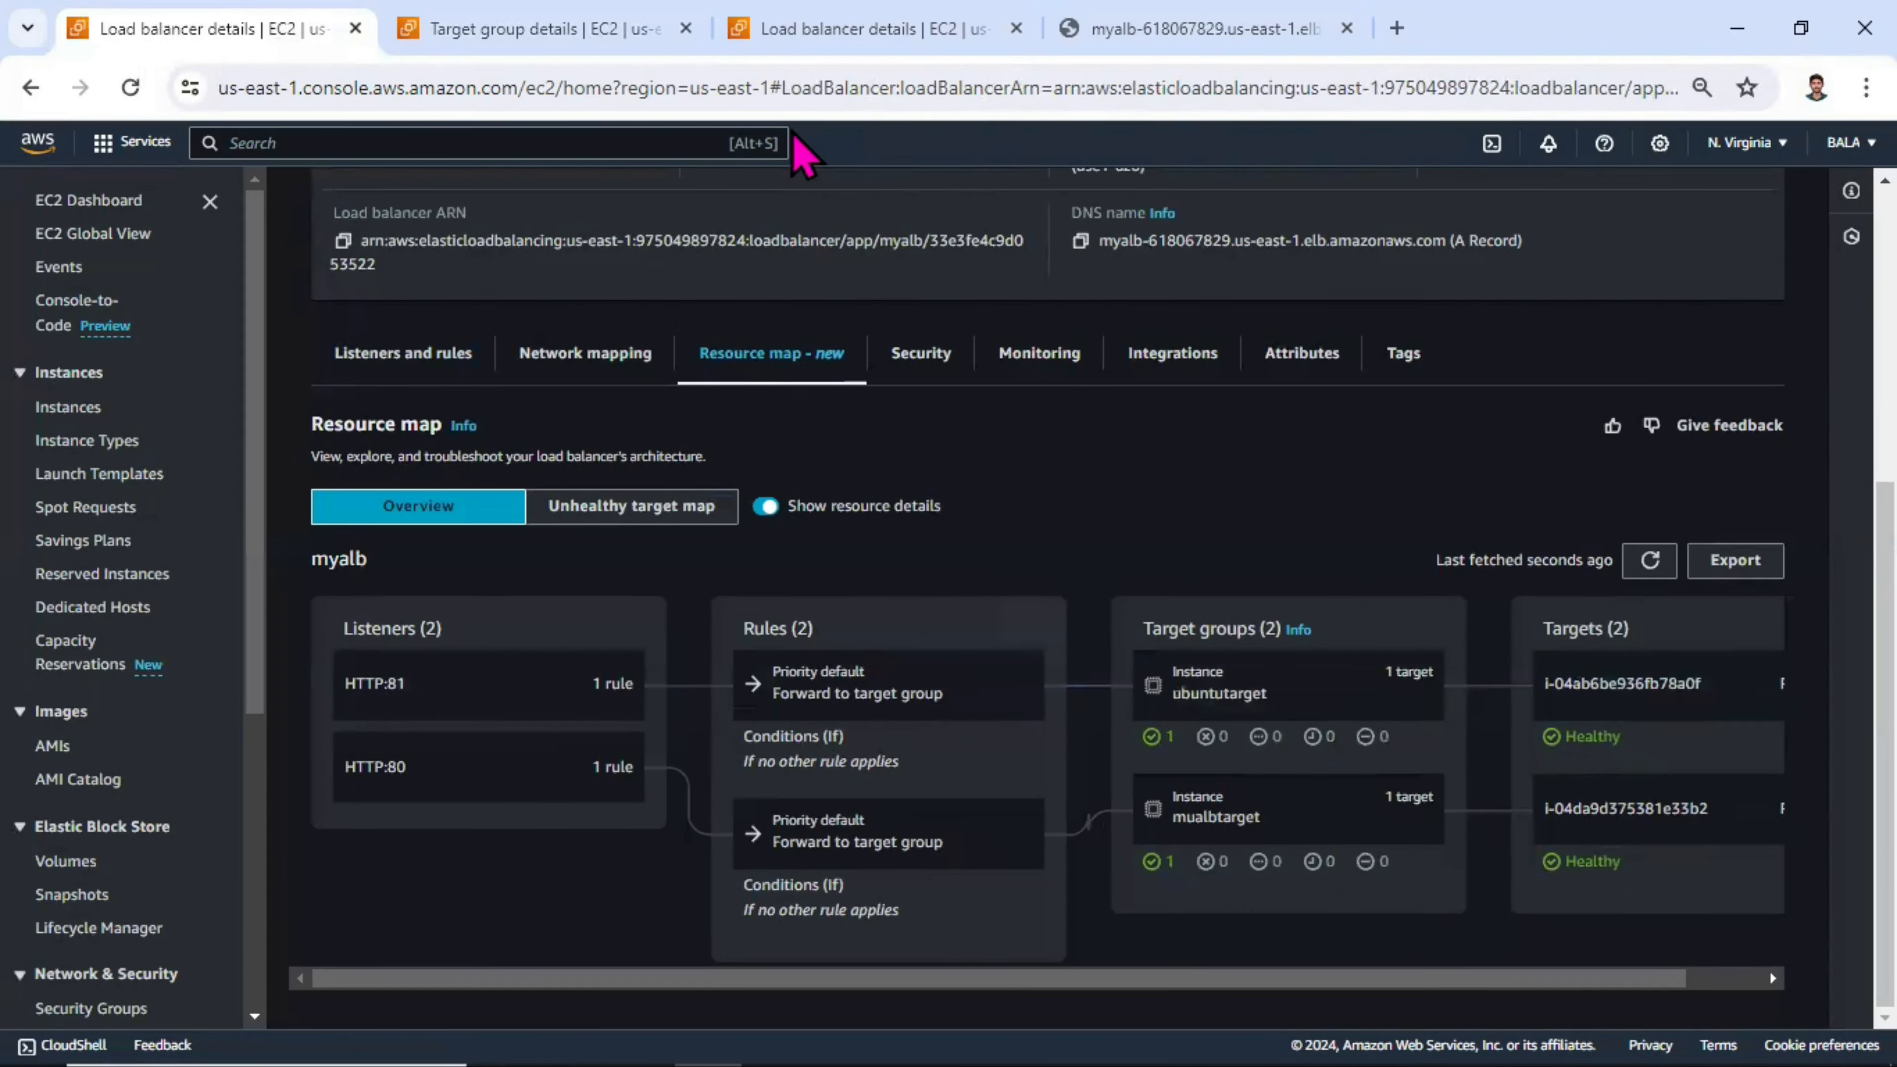
- Load the load balancer's DNS address again on the default port and check which server answers
{"action": "scroll", "coordinate": [1079, 628], "scroll_direction": "up", "scroll_amount": 5}
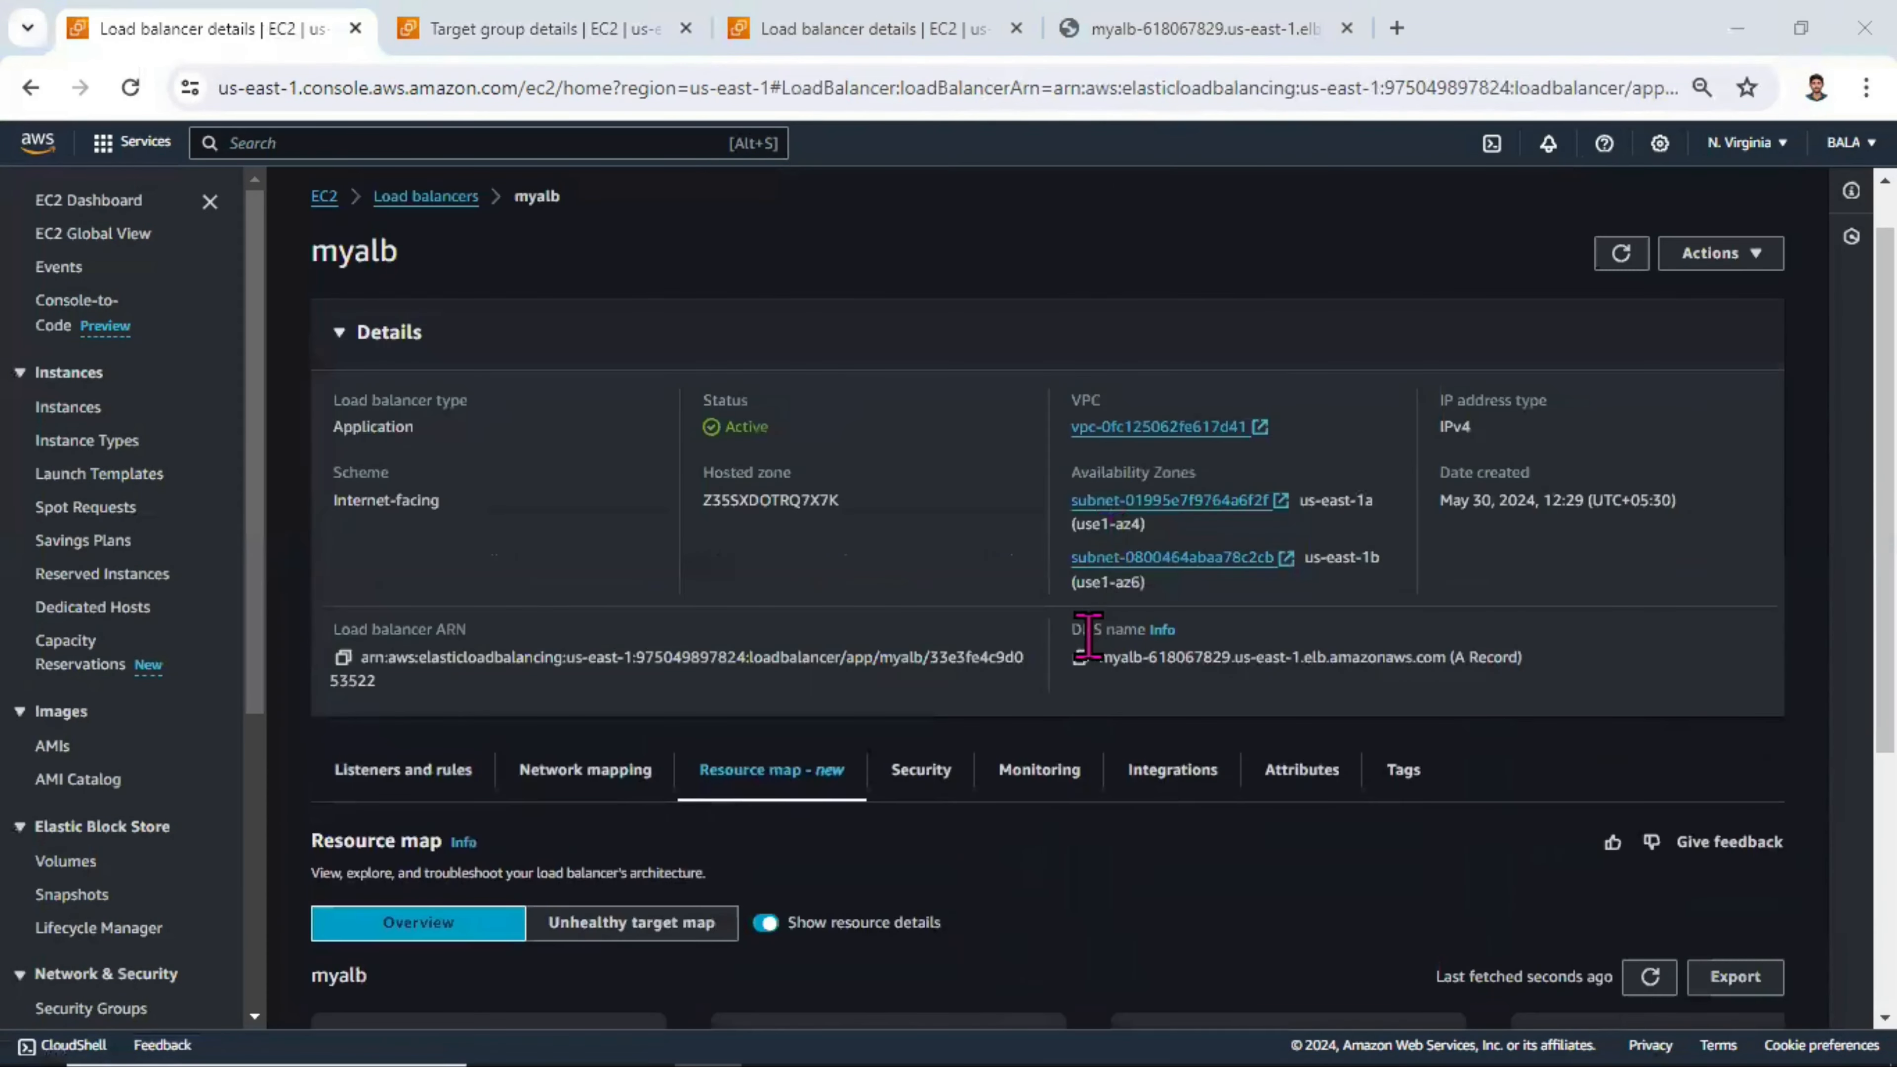
{"action": "left_click", "coordinate": [1164, 30]}
{"action": "left_click", "coordinate": [763, 93]}
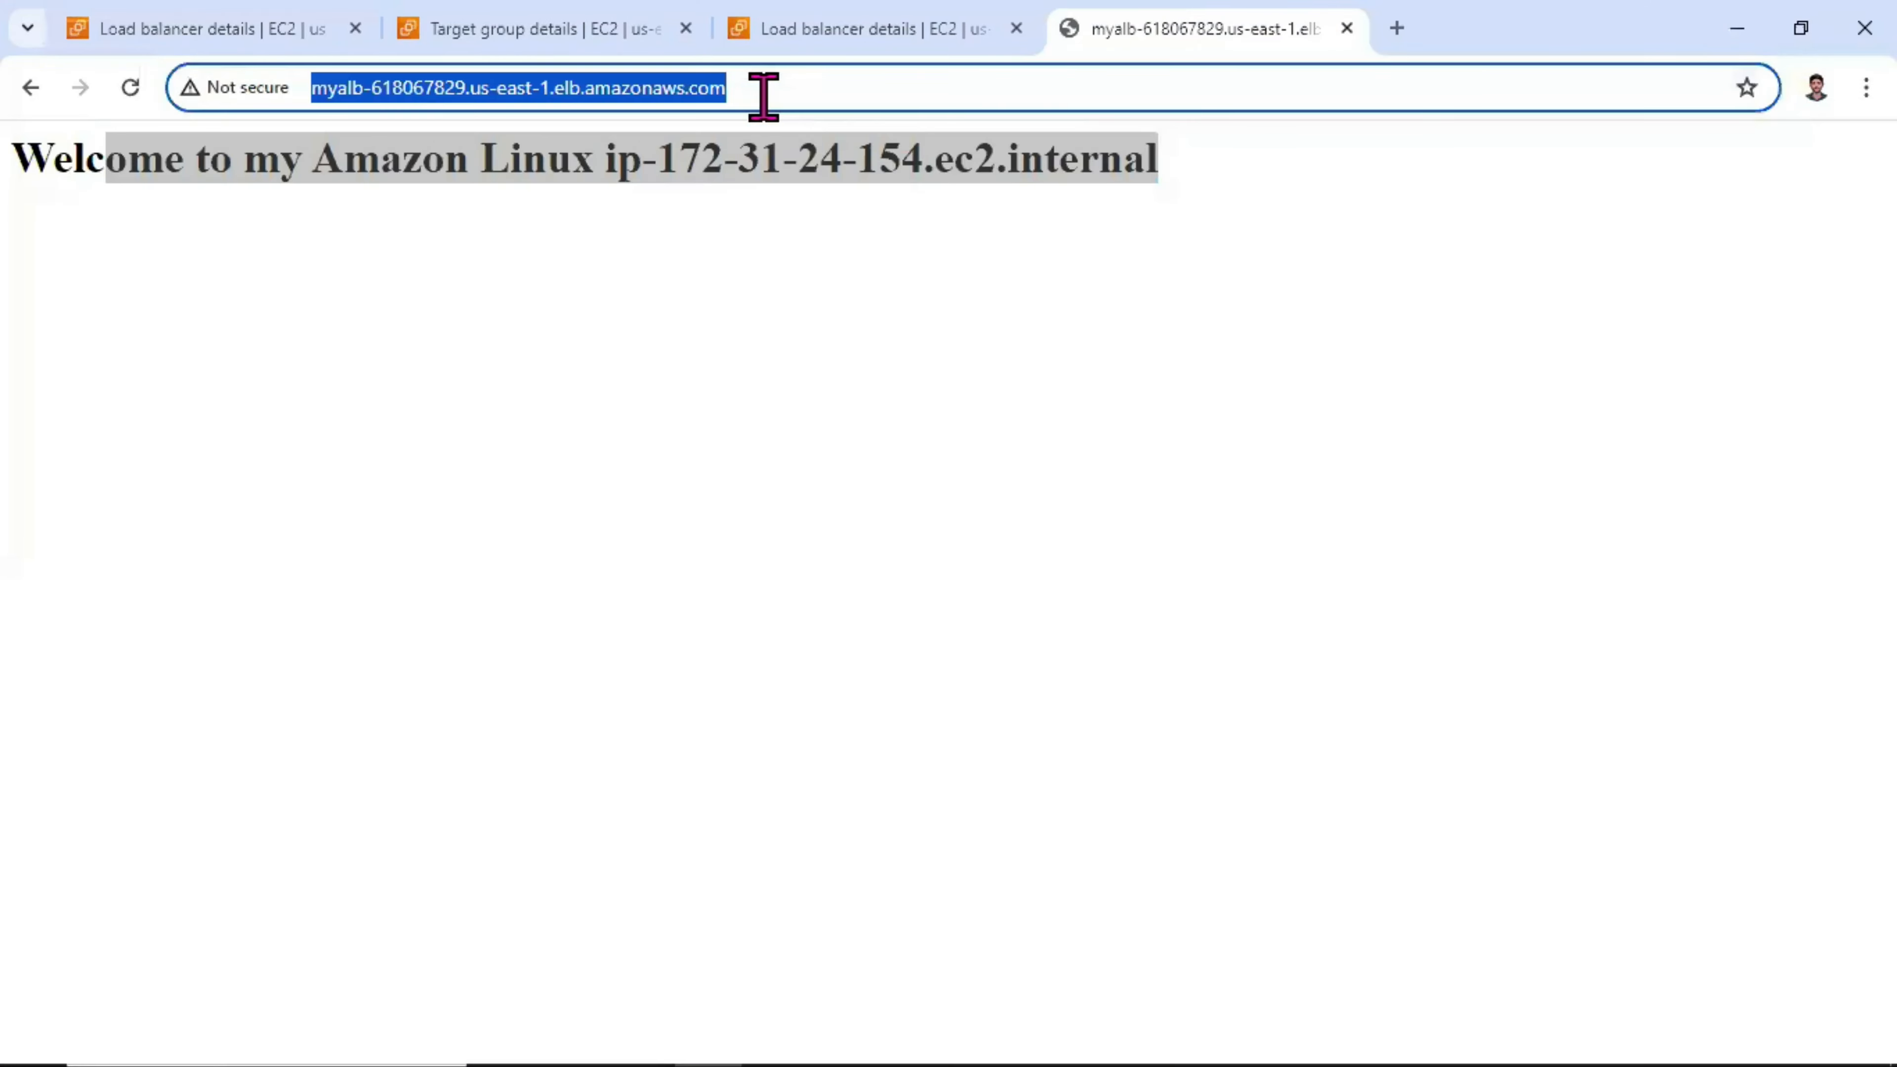
{"action": "key", "text": "Right"}
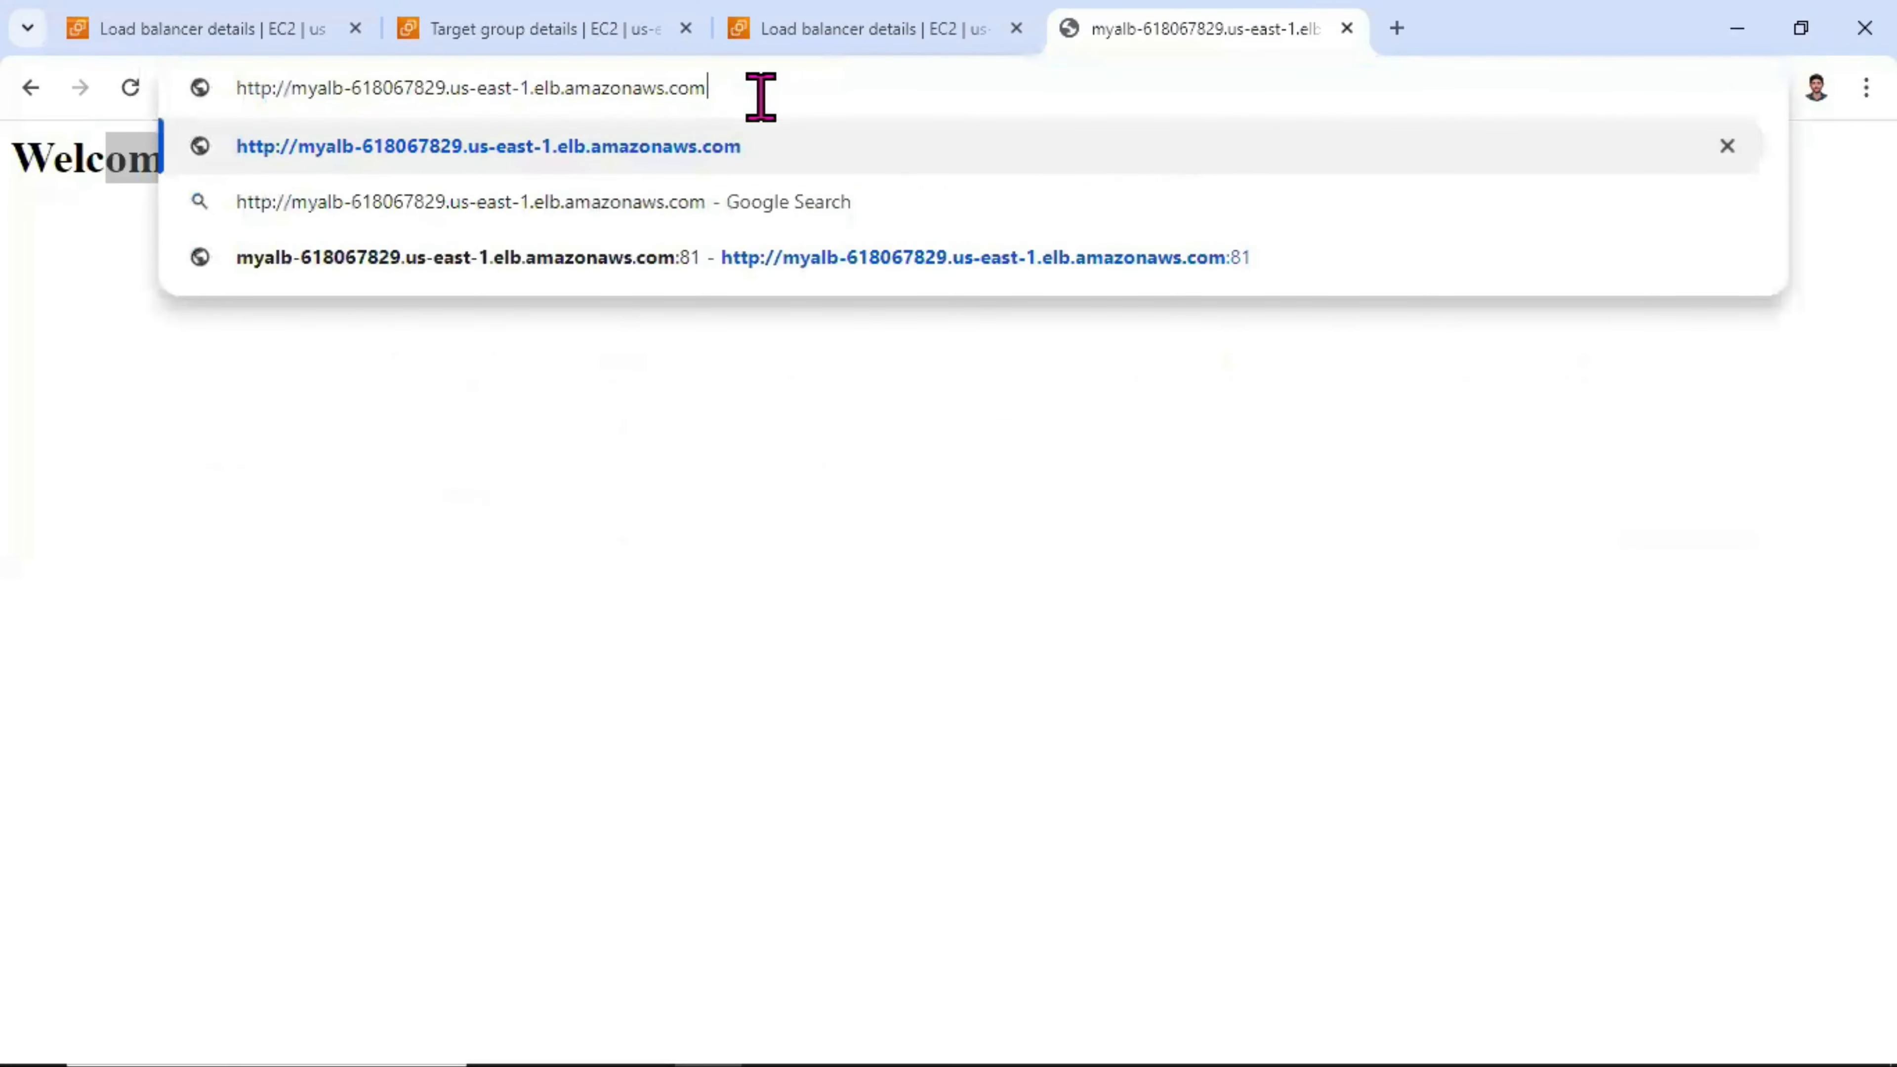
{"action": "key", "text": "Return"}
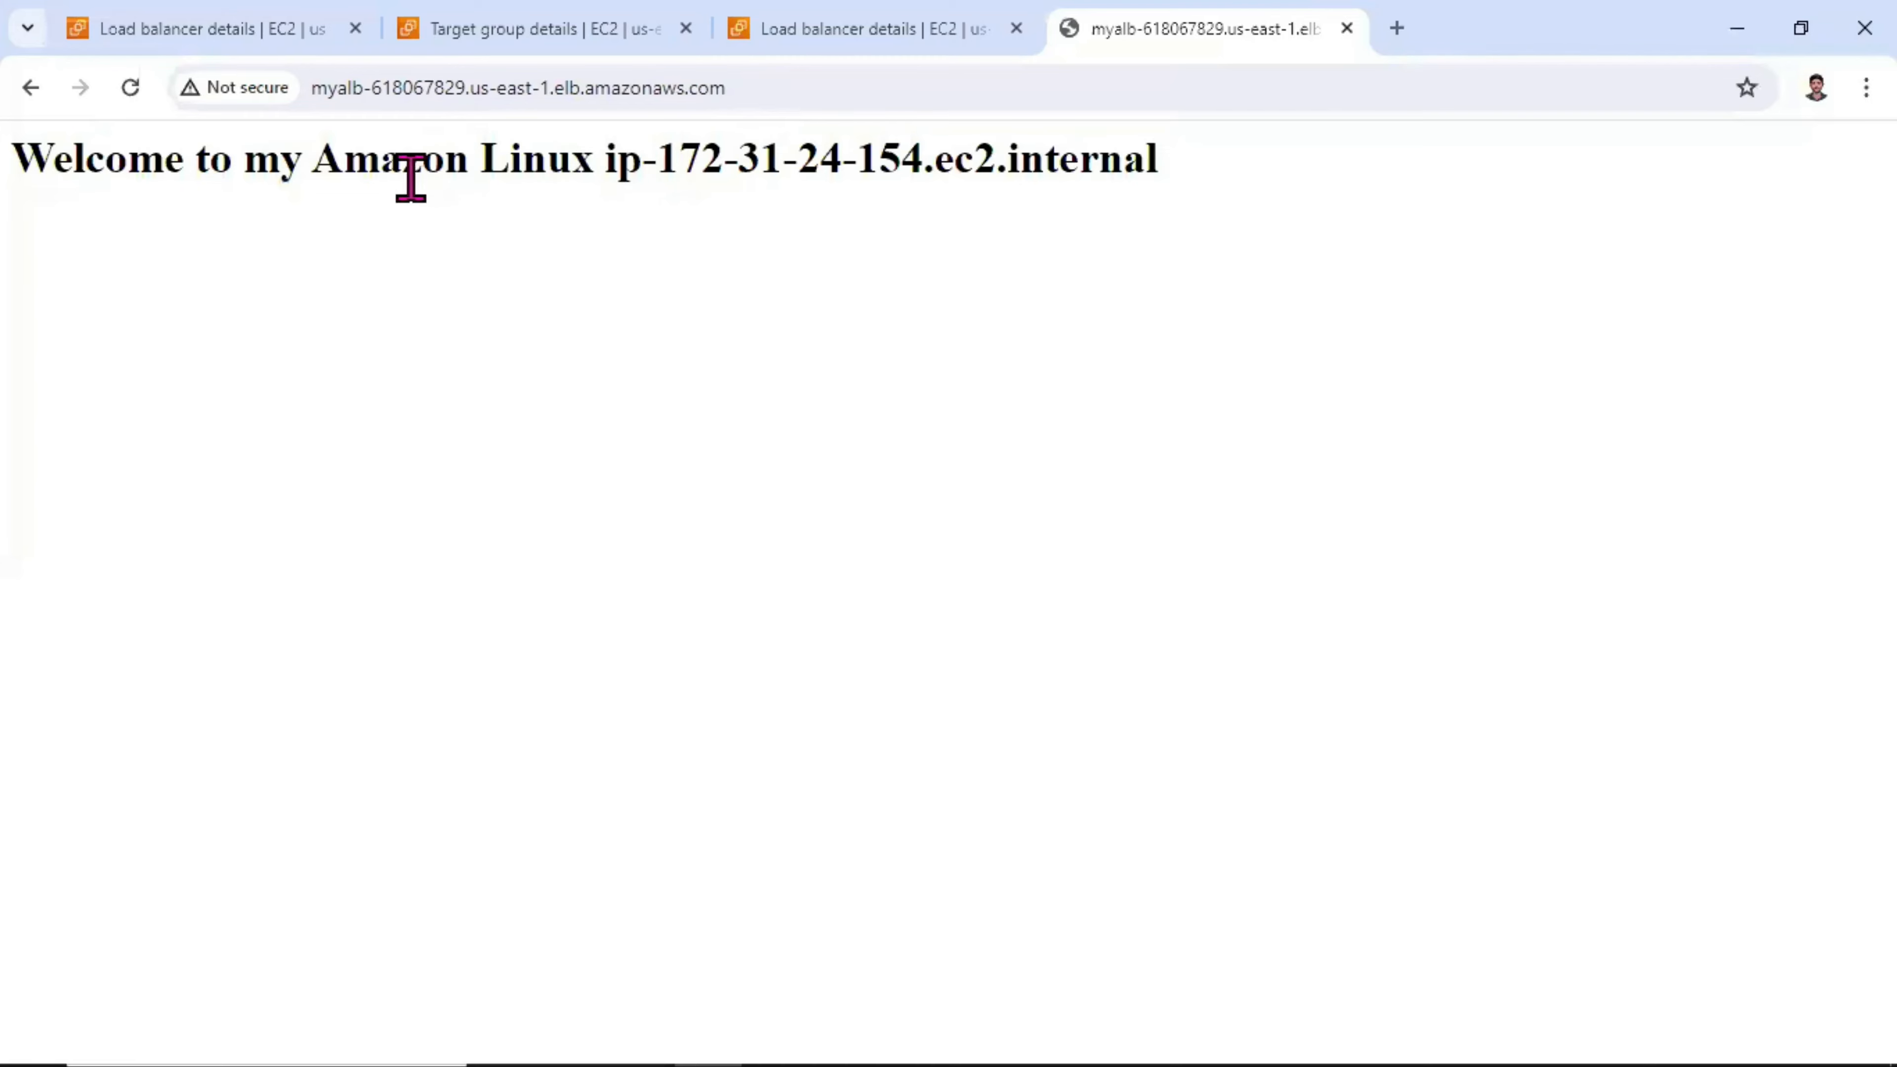
{"action": "left_click_drag", "start_coordinate": [302, 172], "coordinate": [1099, 160]}
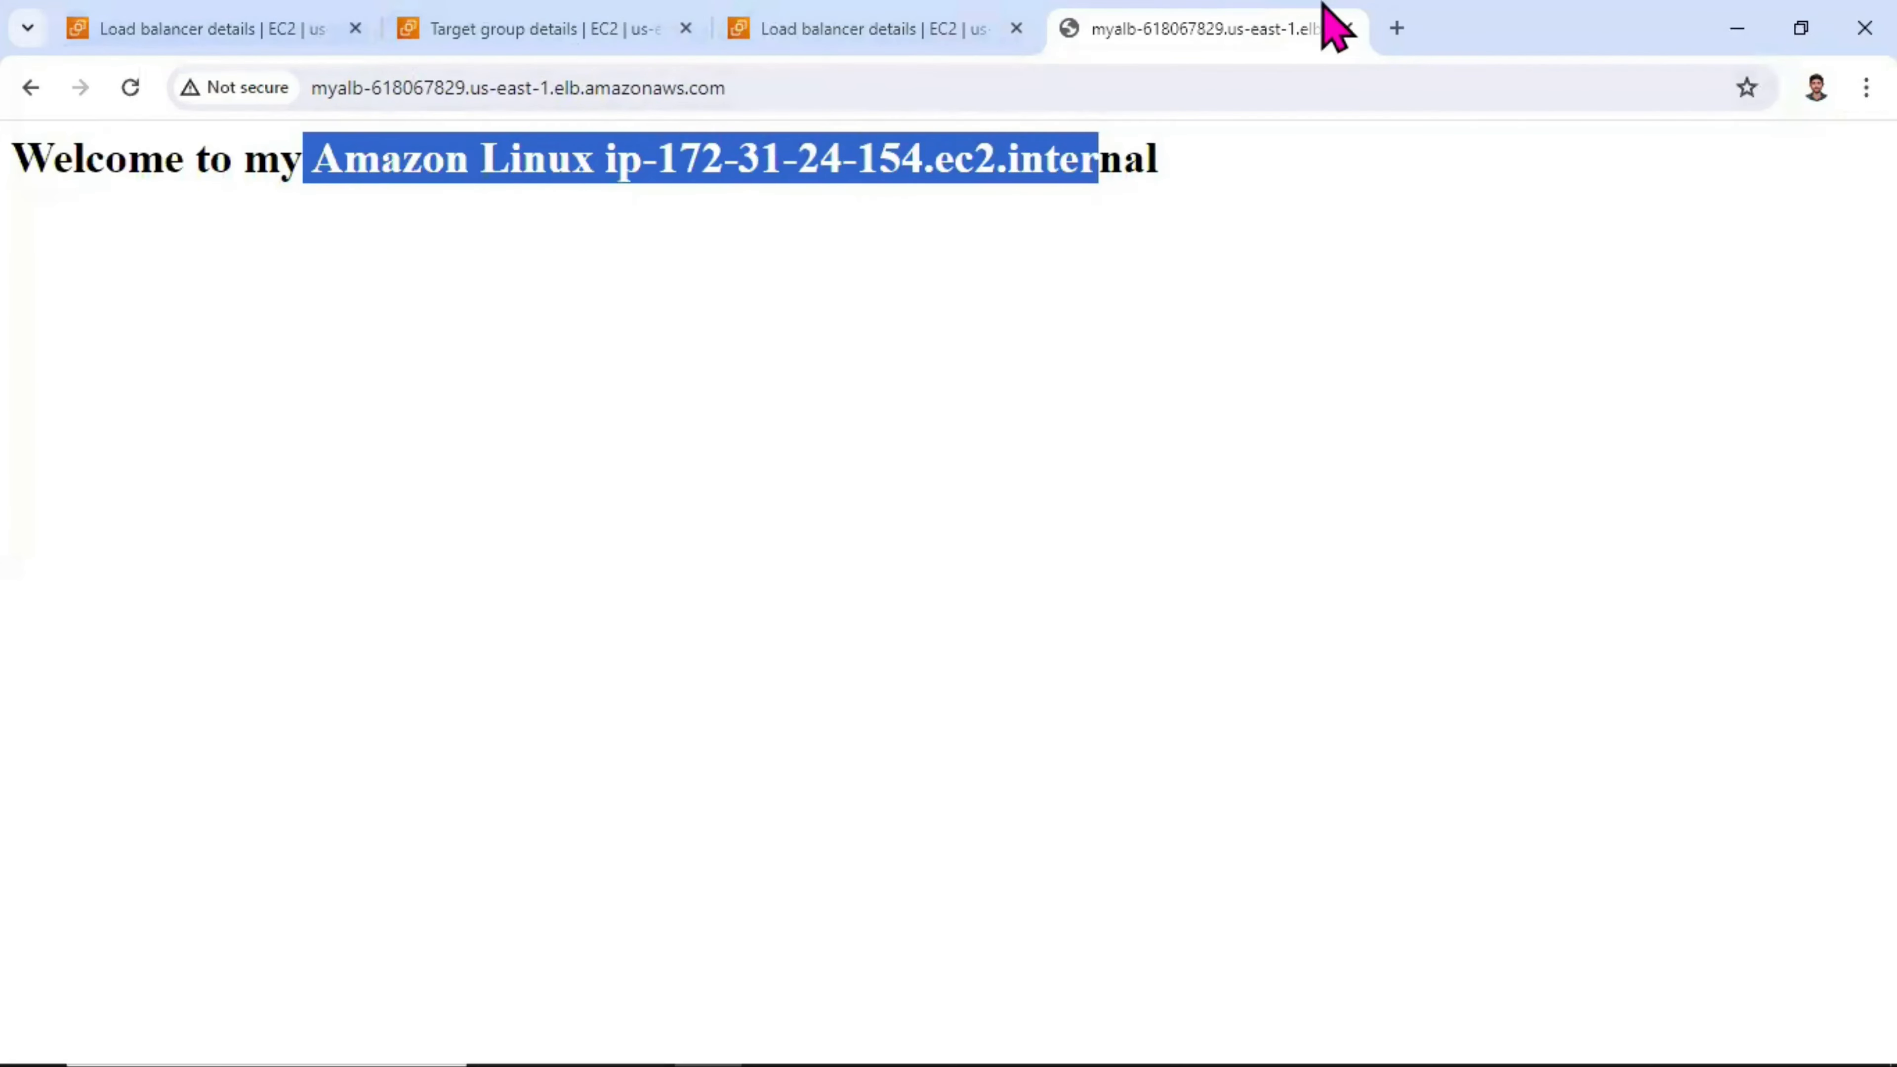
- Open myalb-618067829.us-east-1.elb.amazonaws.com:81 in a new tab and check the server name and IP on the page
{"action": "left_click", "coordinate": [1395, 28]}
{"action": "type", "text": "myalb-618067829.us-east-1.elb.amazonaws.com"}
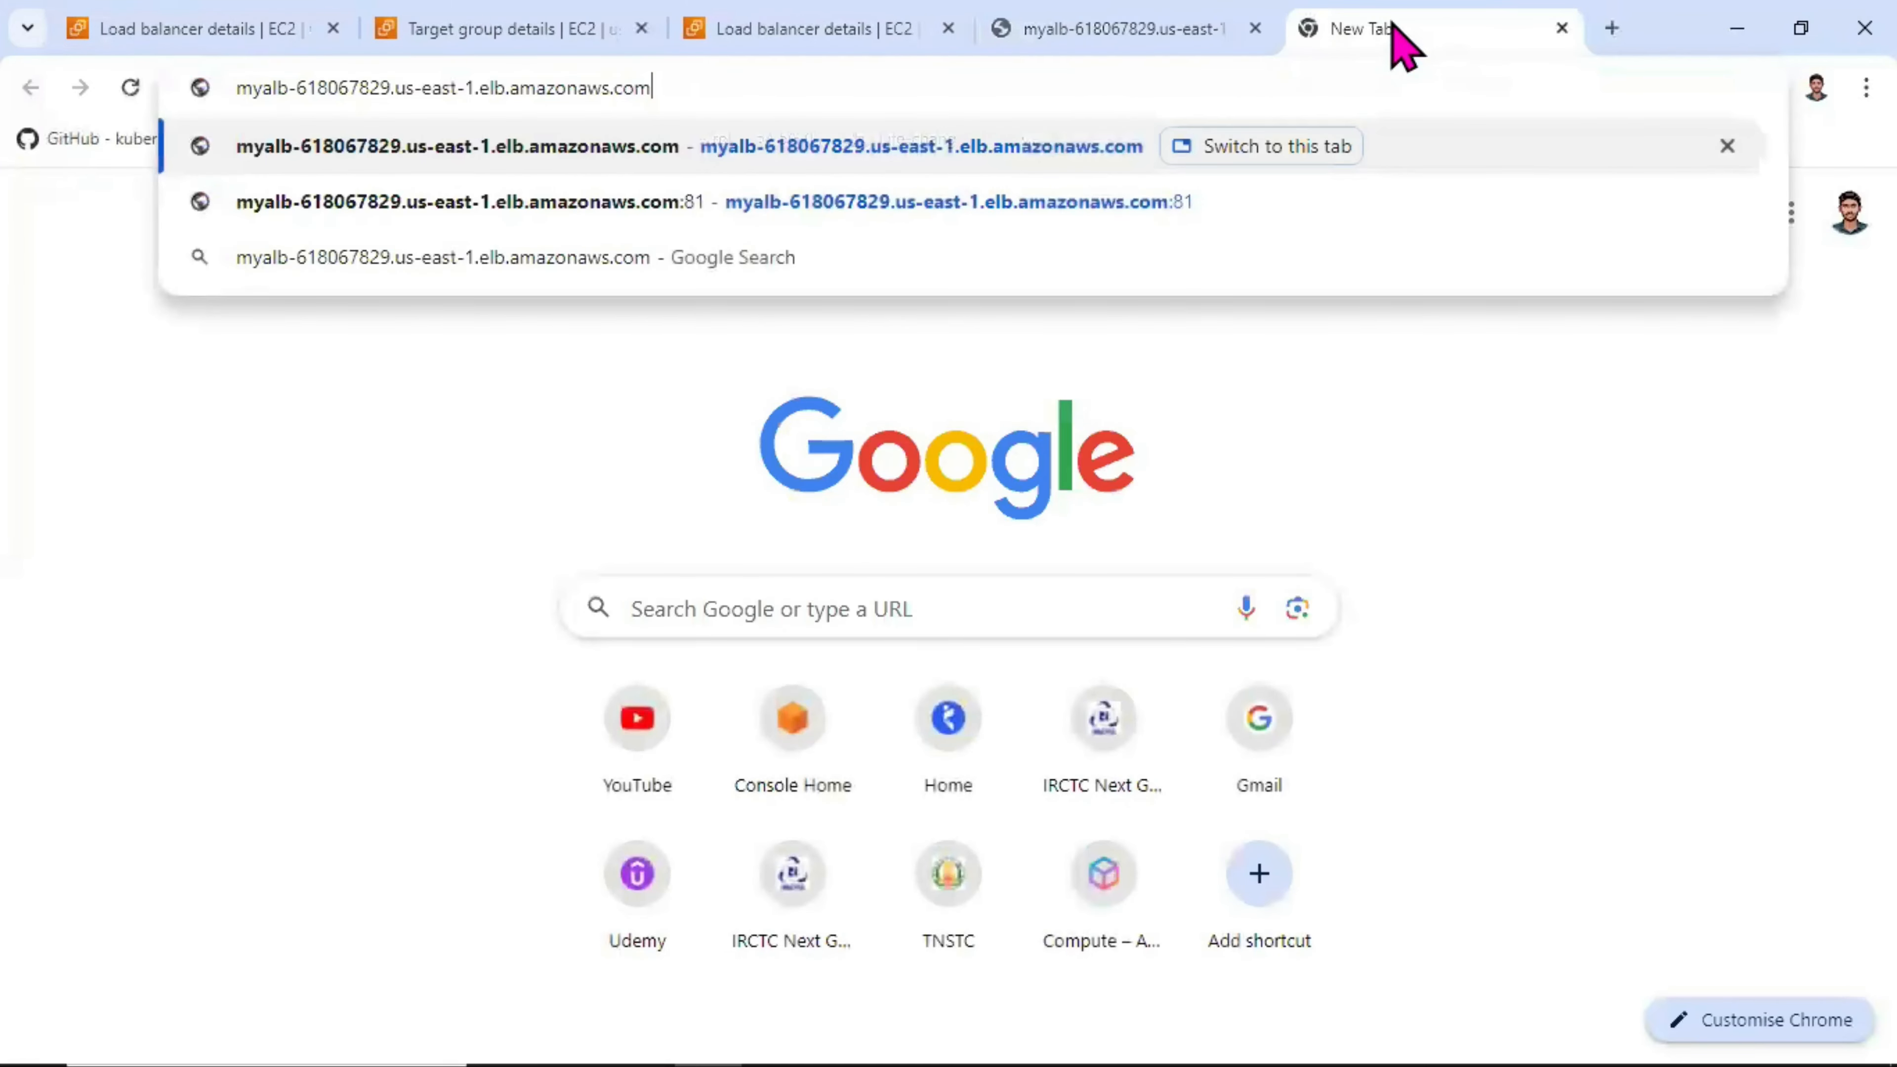
{"action": "type", "text": ":81"}
{"action": "key", "text": "Return"}
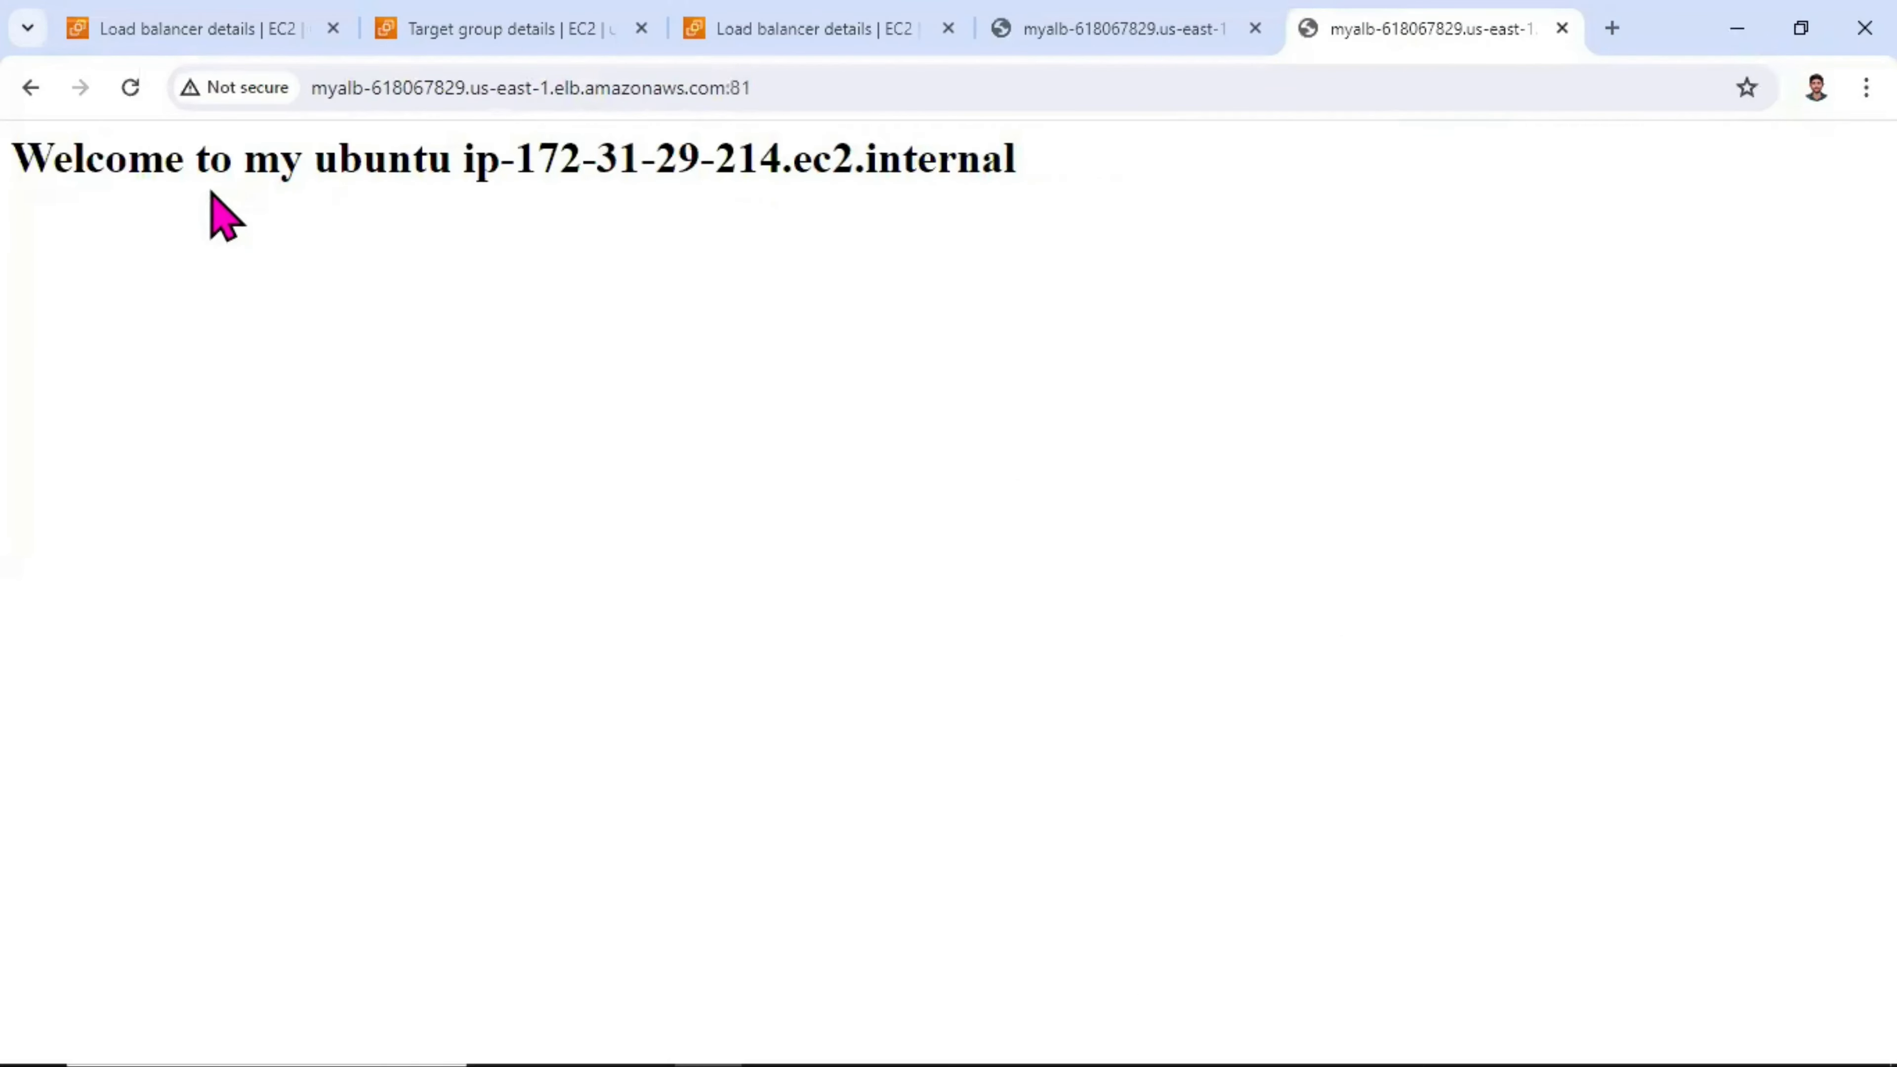
{"action": "left_click_drag", "start_coordinate": [138, 168], "coordinate": [338, 170]}
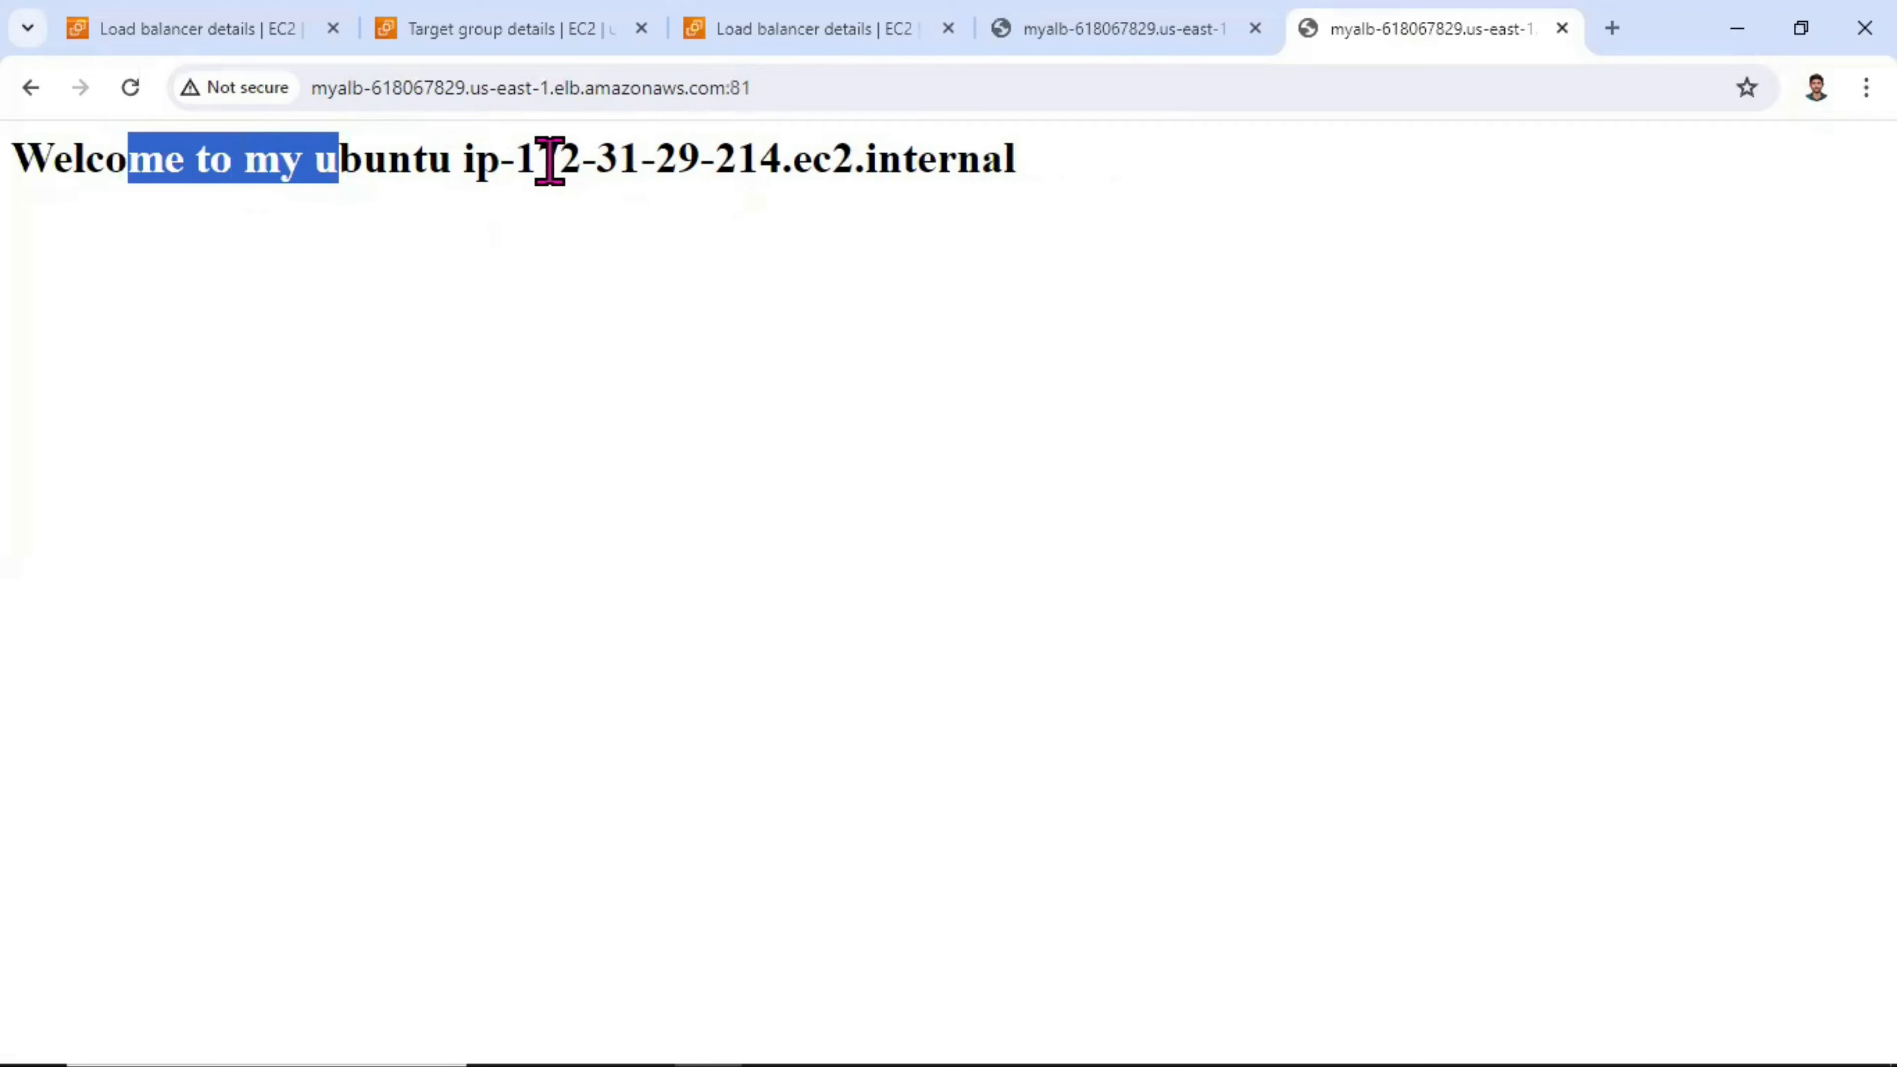
{"action": "left_click", "coordinate": [527, 158]}
{"action": "left_click_drag", "start_coordinate": [527, 158], "coordinate": [788, 158]}
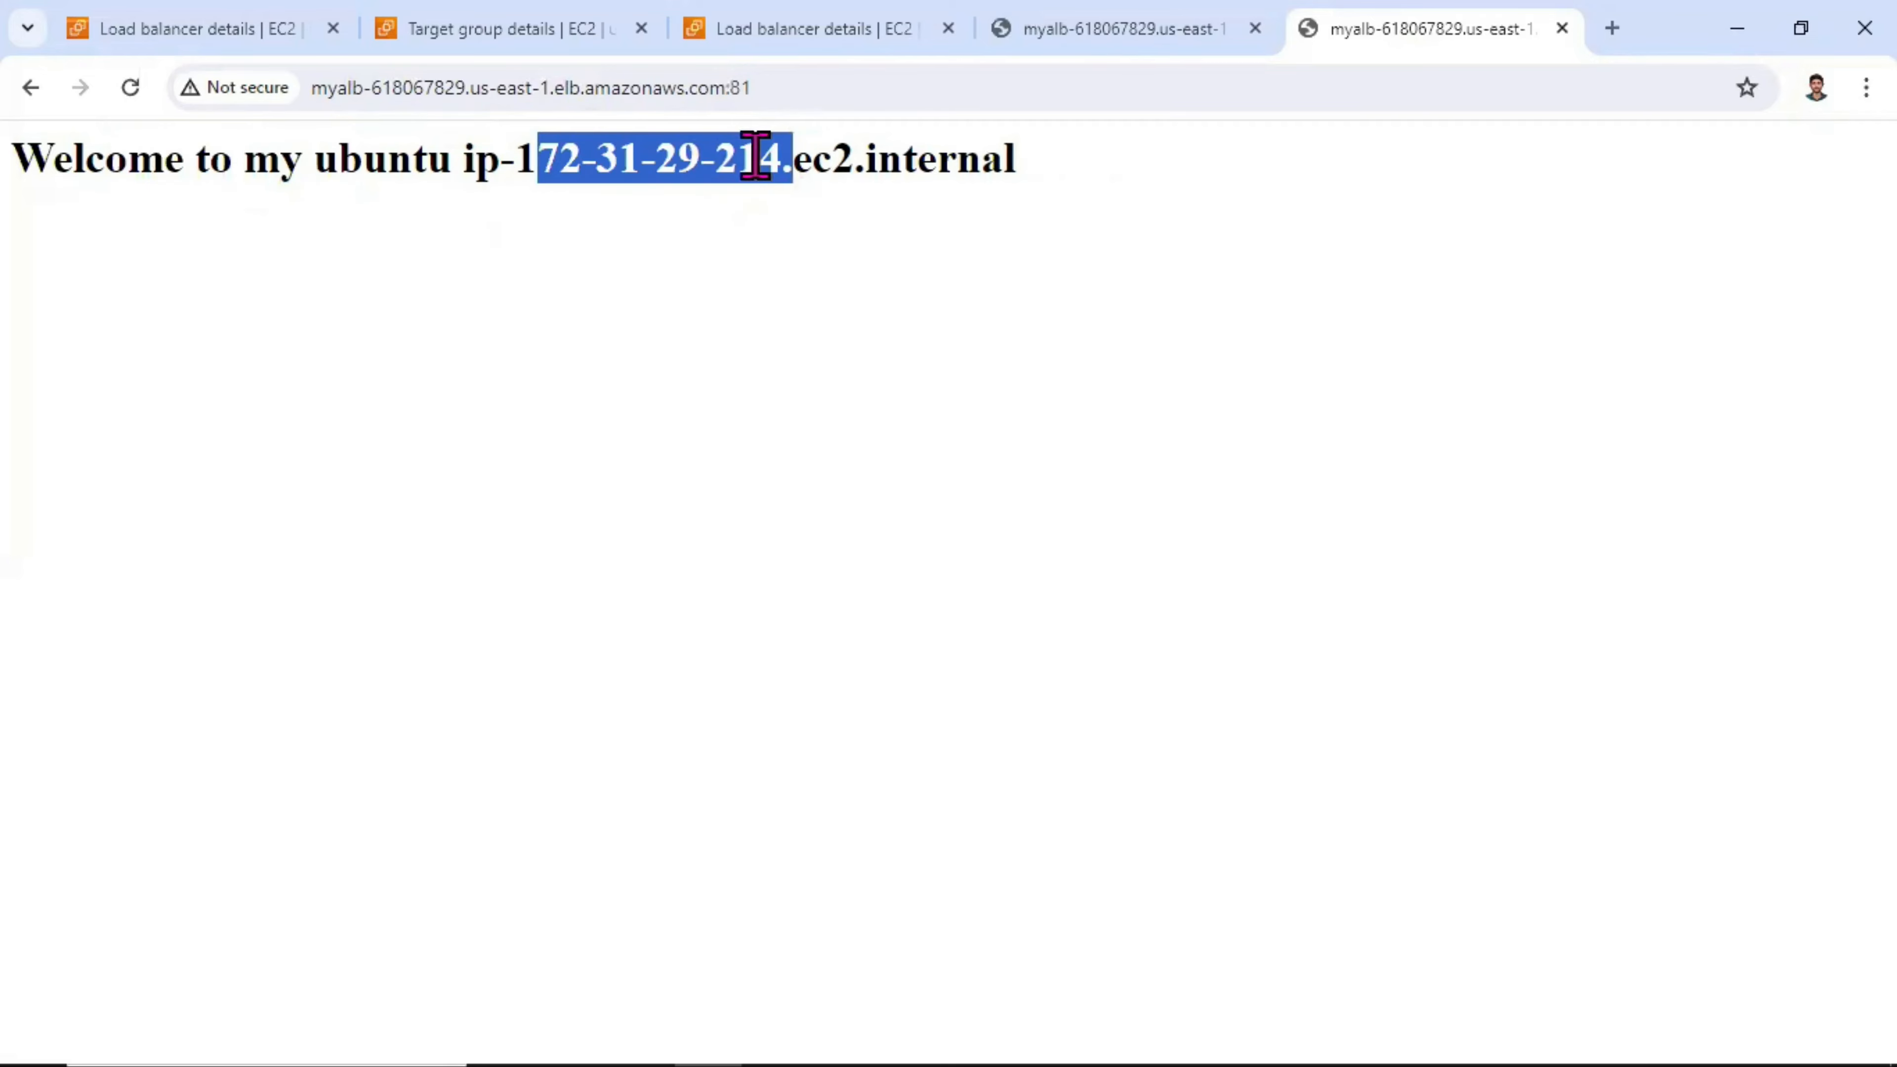
- Select the running web_server_ubuntu in the instances list and compare its private IPv4 address with the port 81 page
{"action": "left_click", "coordinate": [241, 23]}
{"action": "left_click", "coordinate": [436, 23]}
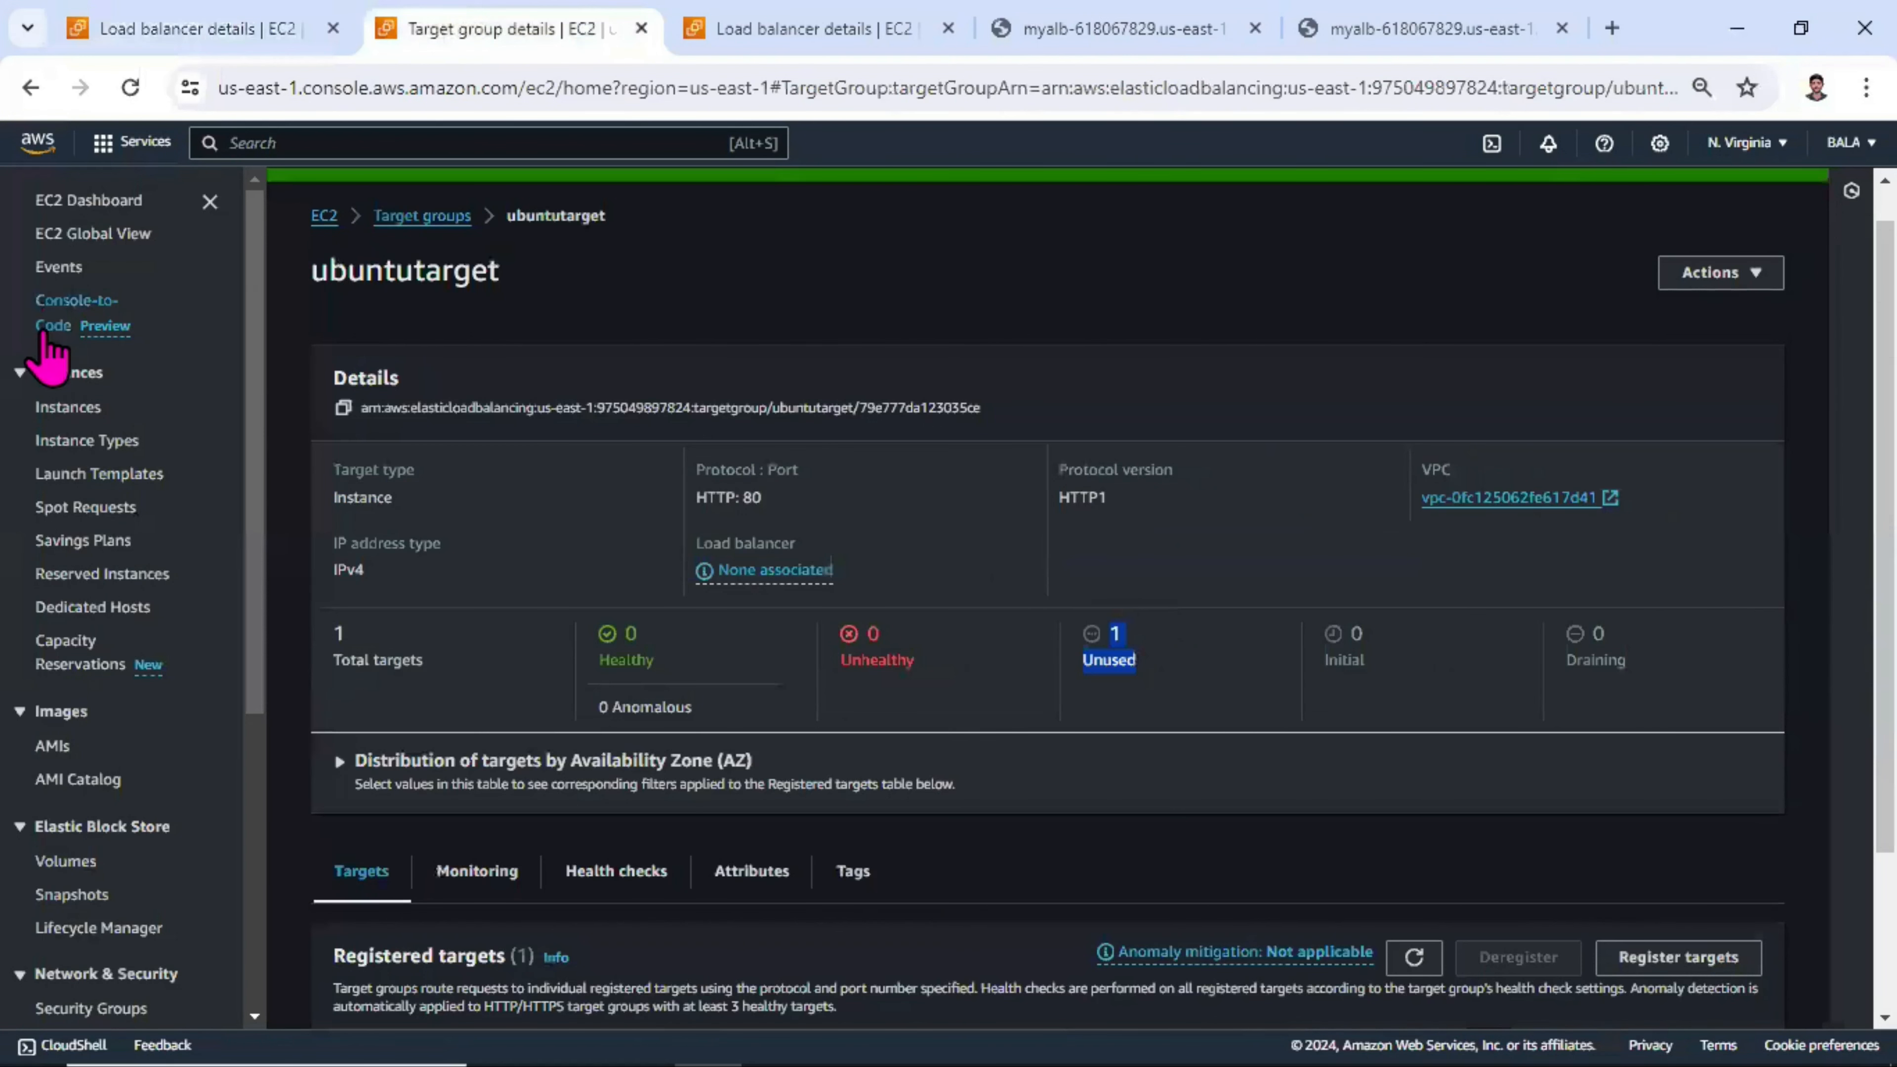
{"action": "left_click", "coordinate": [68, 407]}
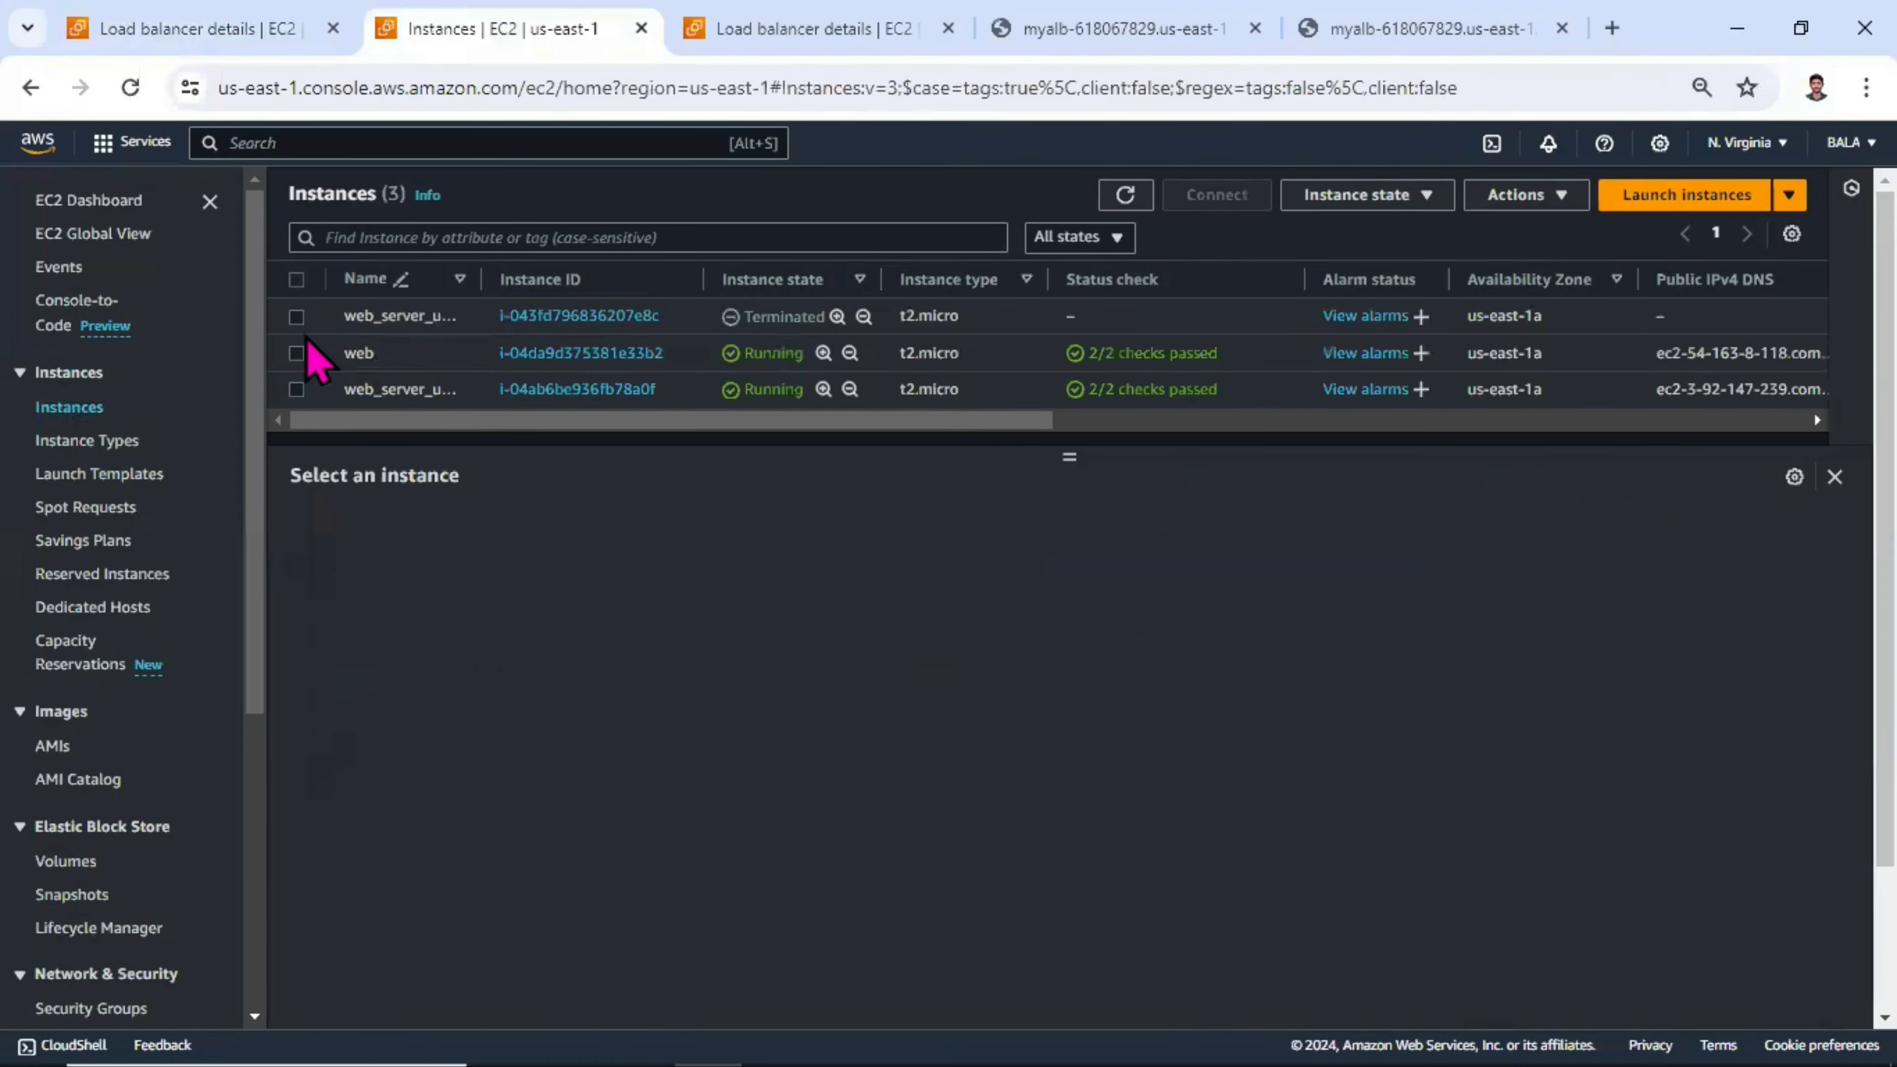
{"action": "left_click", "coordinate": [298, 389]}
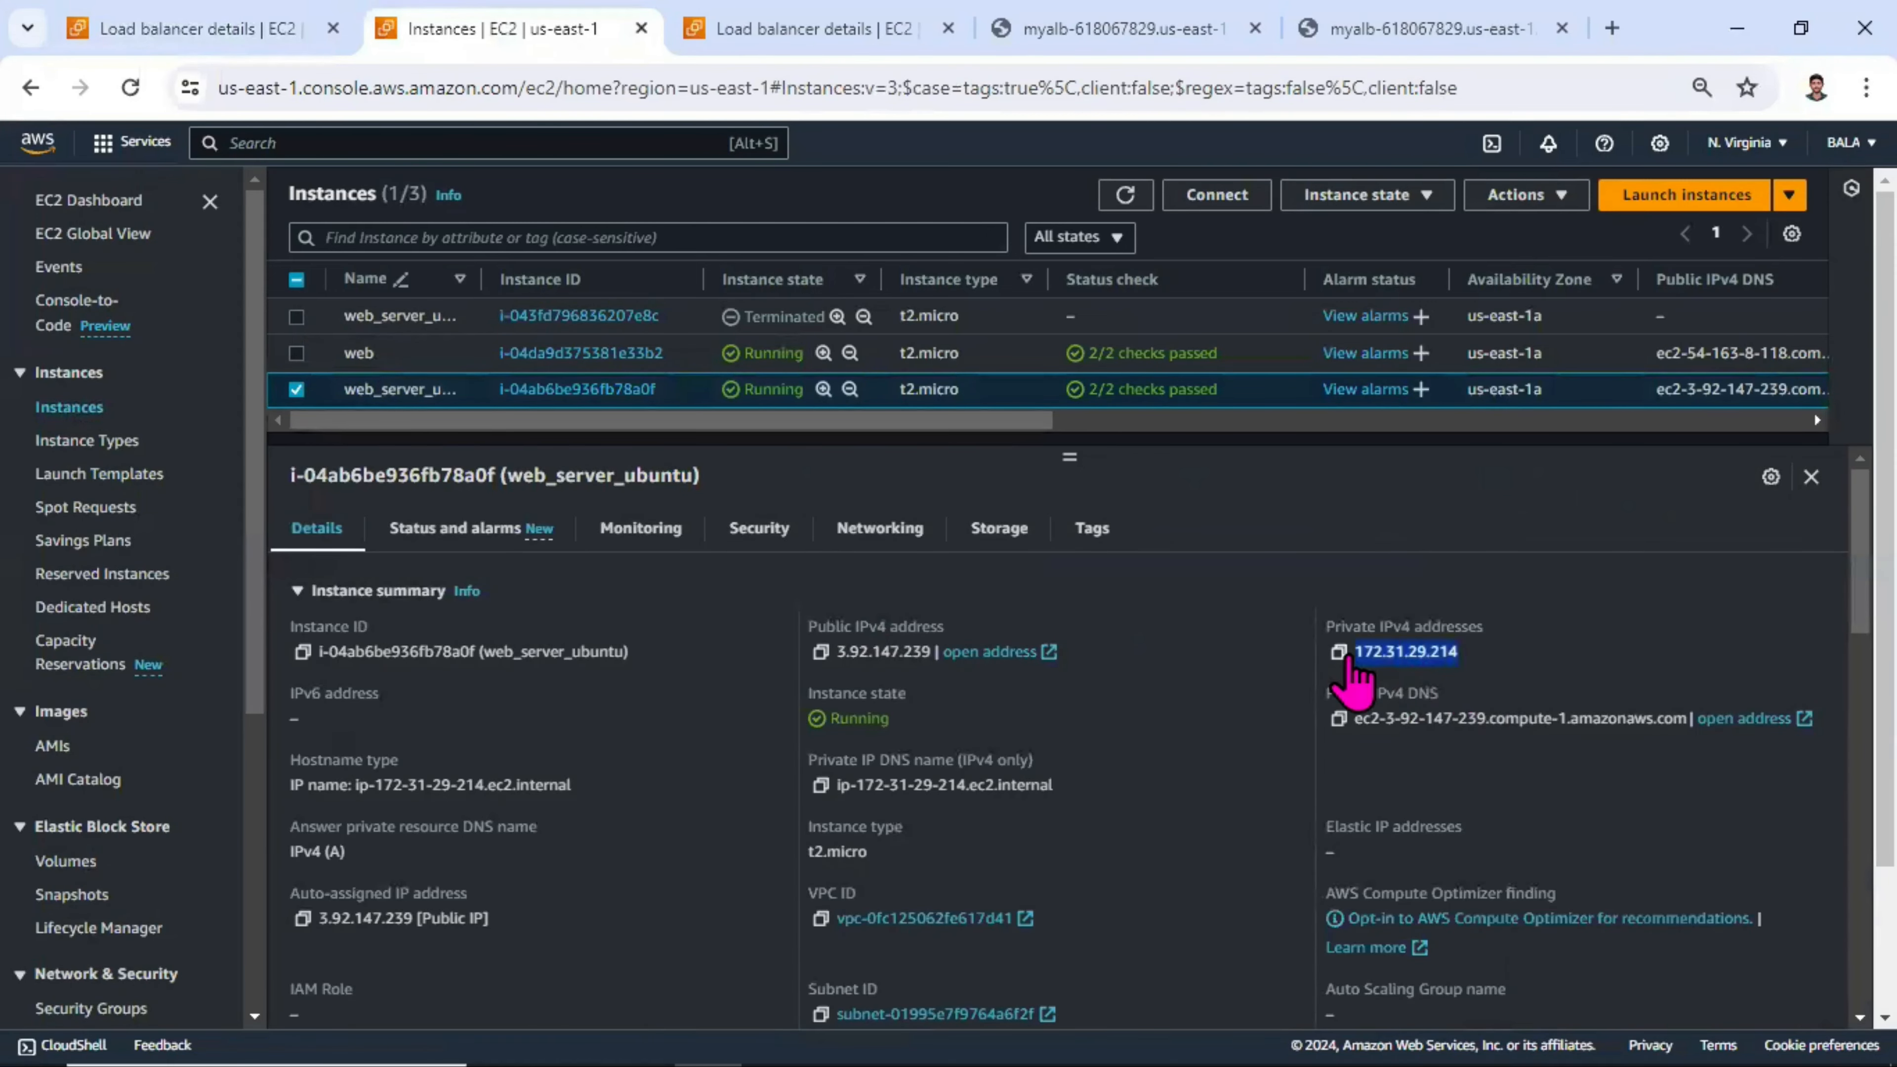
{"action": "left_click", "coordinate": [1398, 30]}
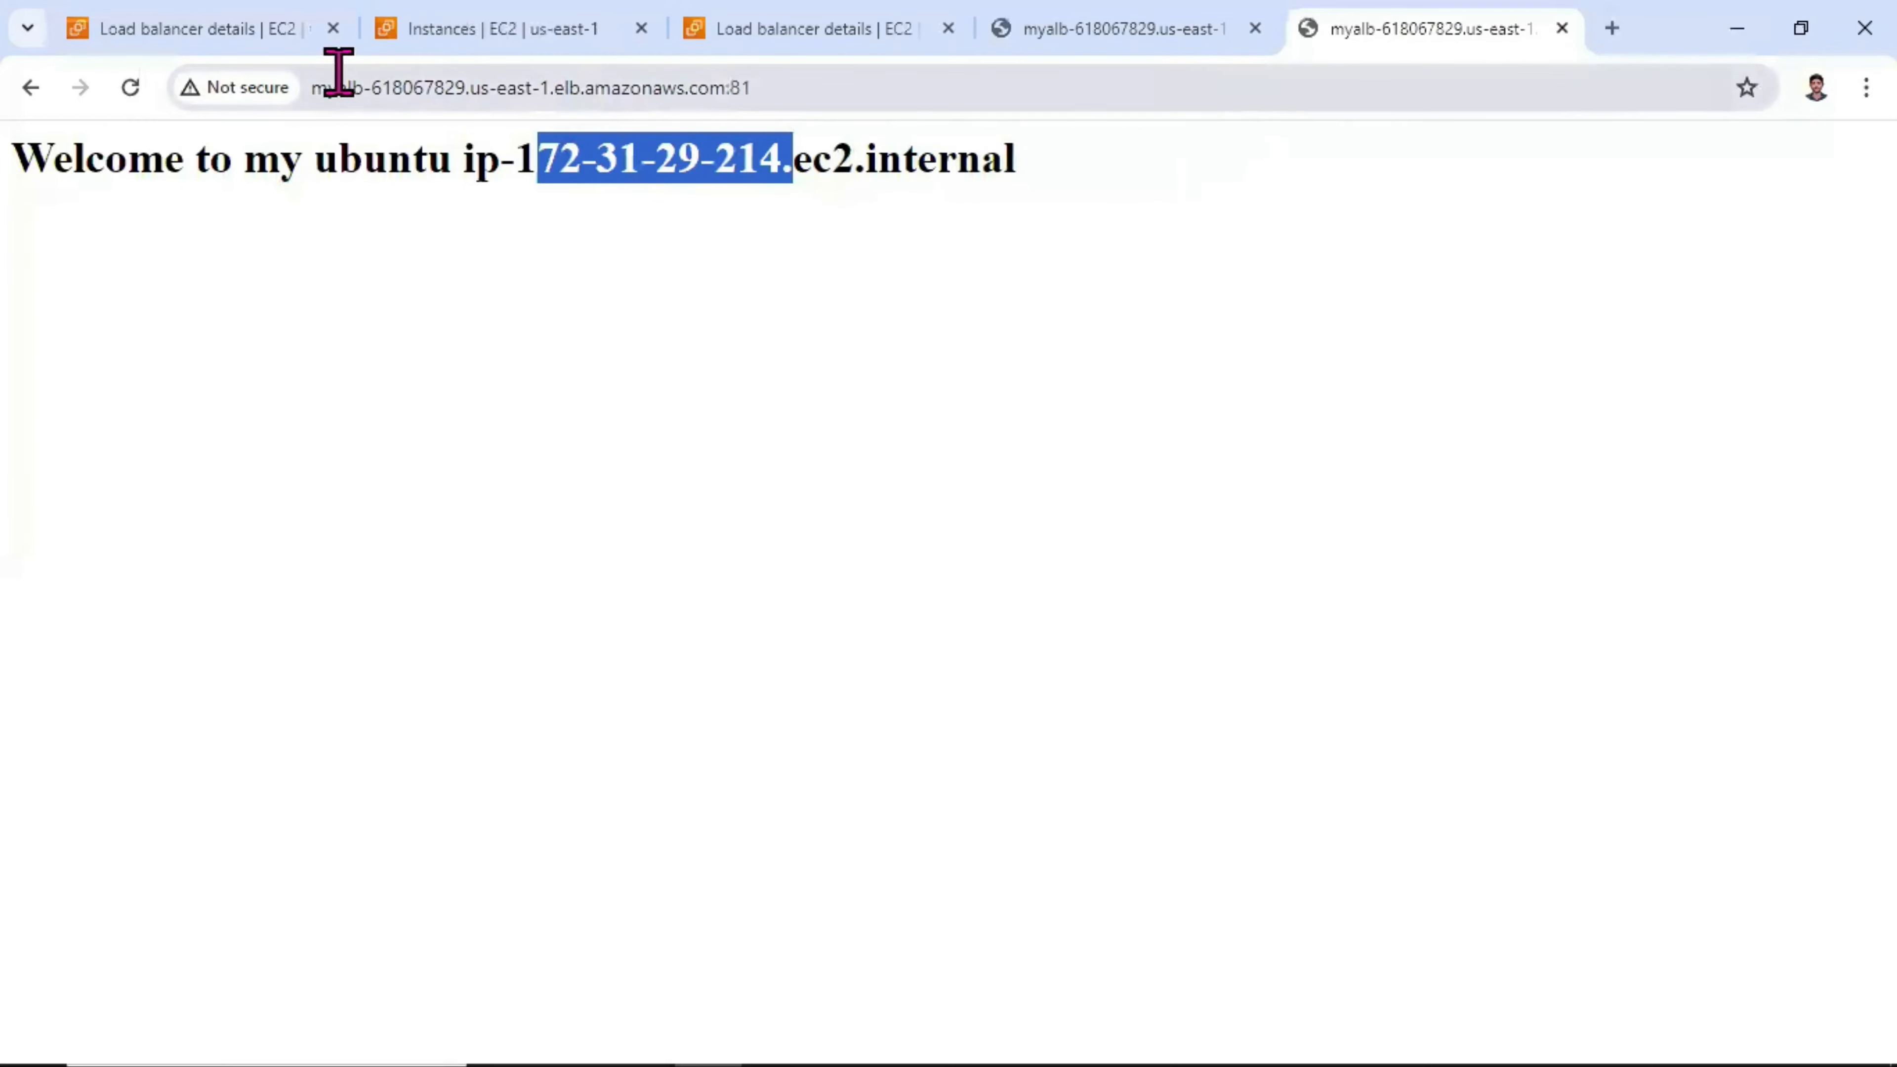
- Check the HTTP:81 listener in myalb's listener list and copy the full address of the port 81 test page
{"action": "mouse_move", "coordinate": [226, 39]}
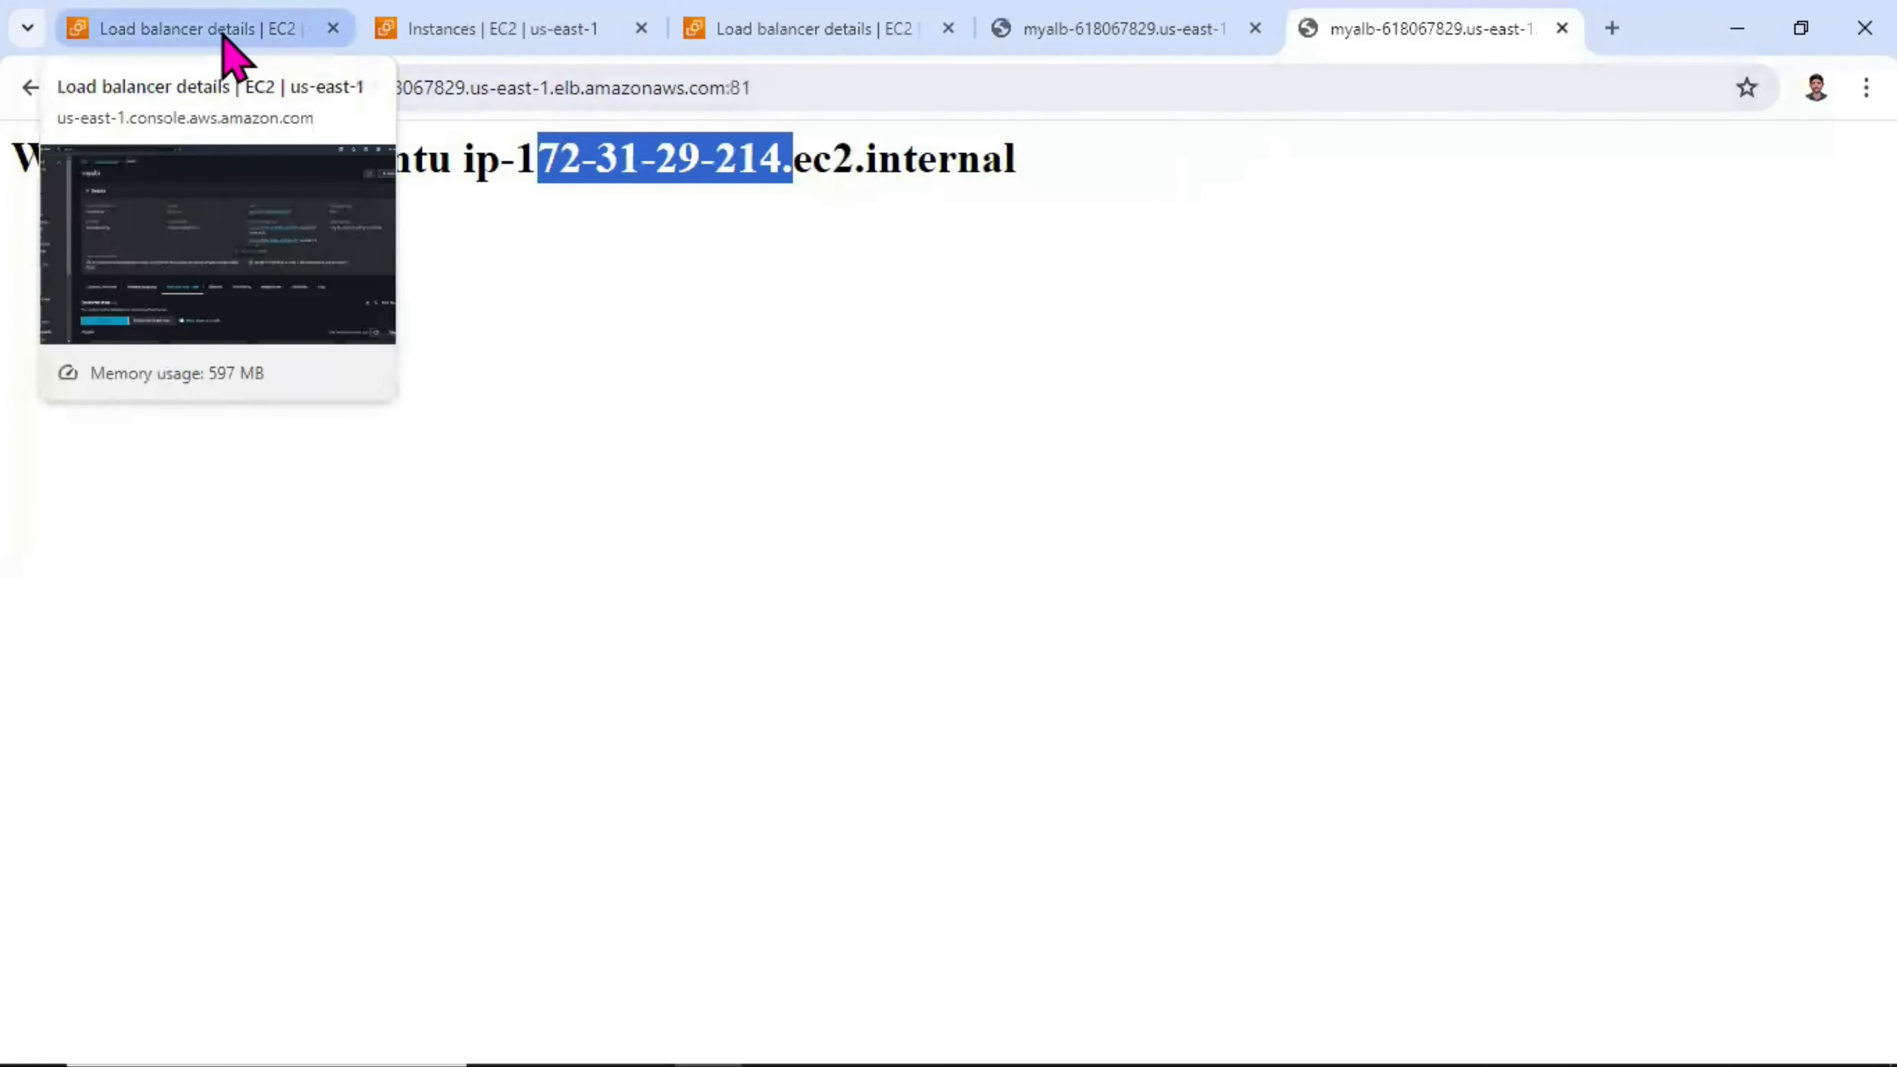
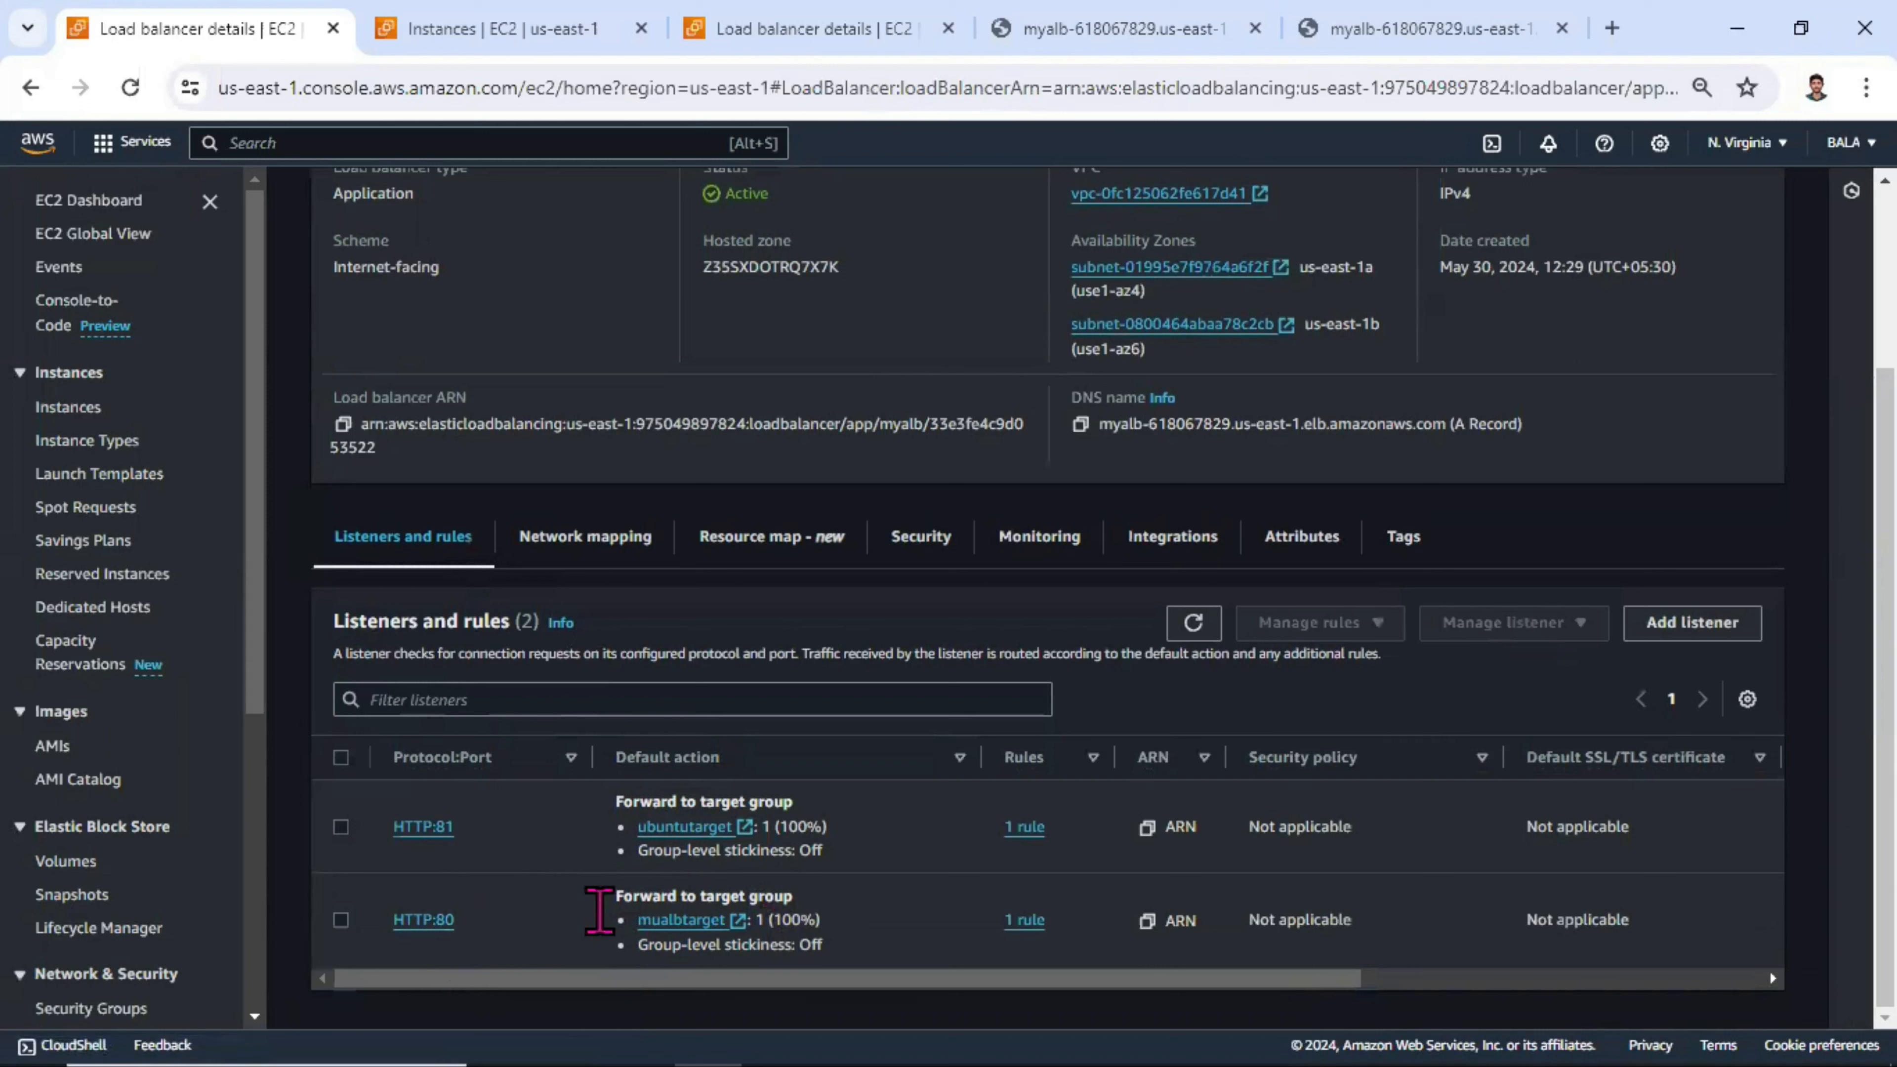
{"action": "left_click_drag", "start_coordinate": [476, 822], "coordinate": [396, 825]}
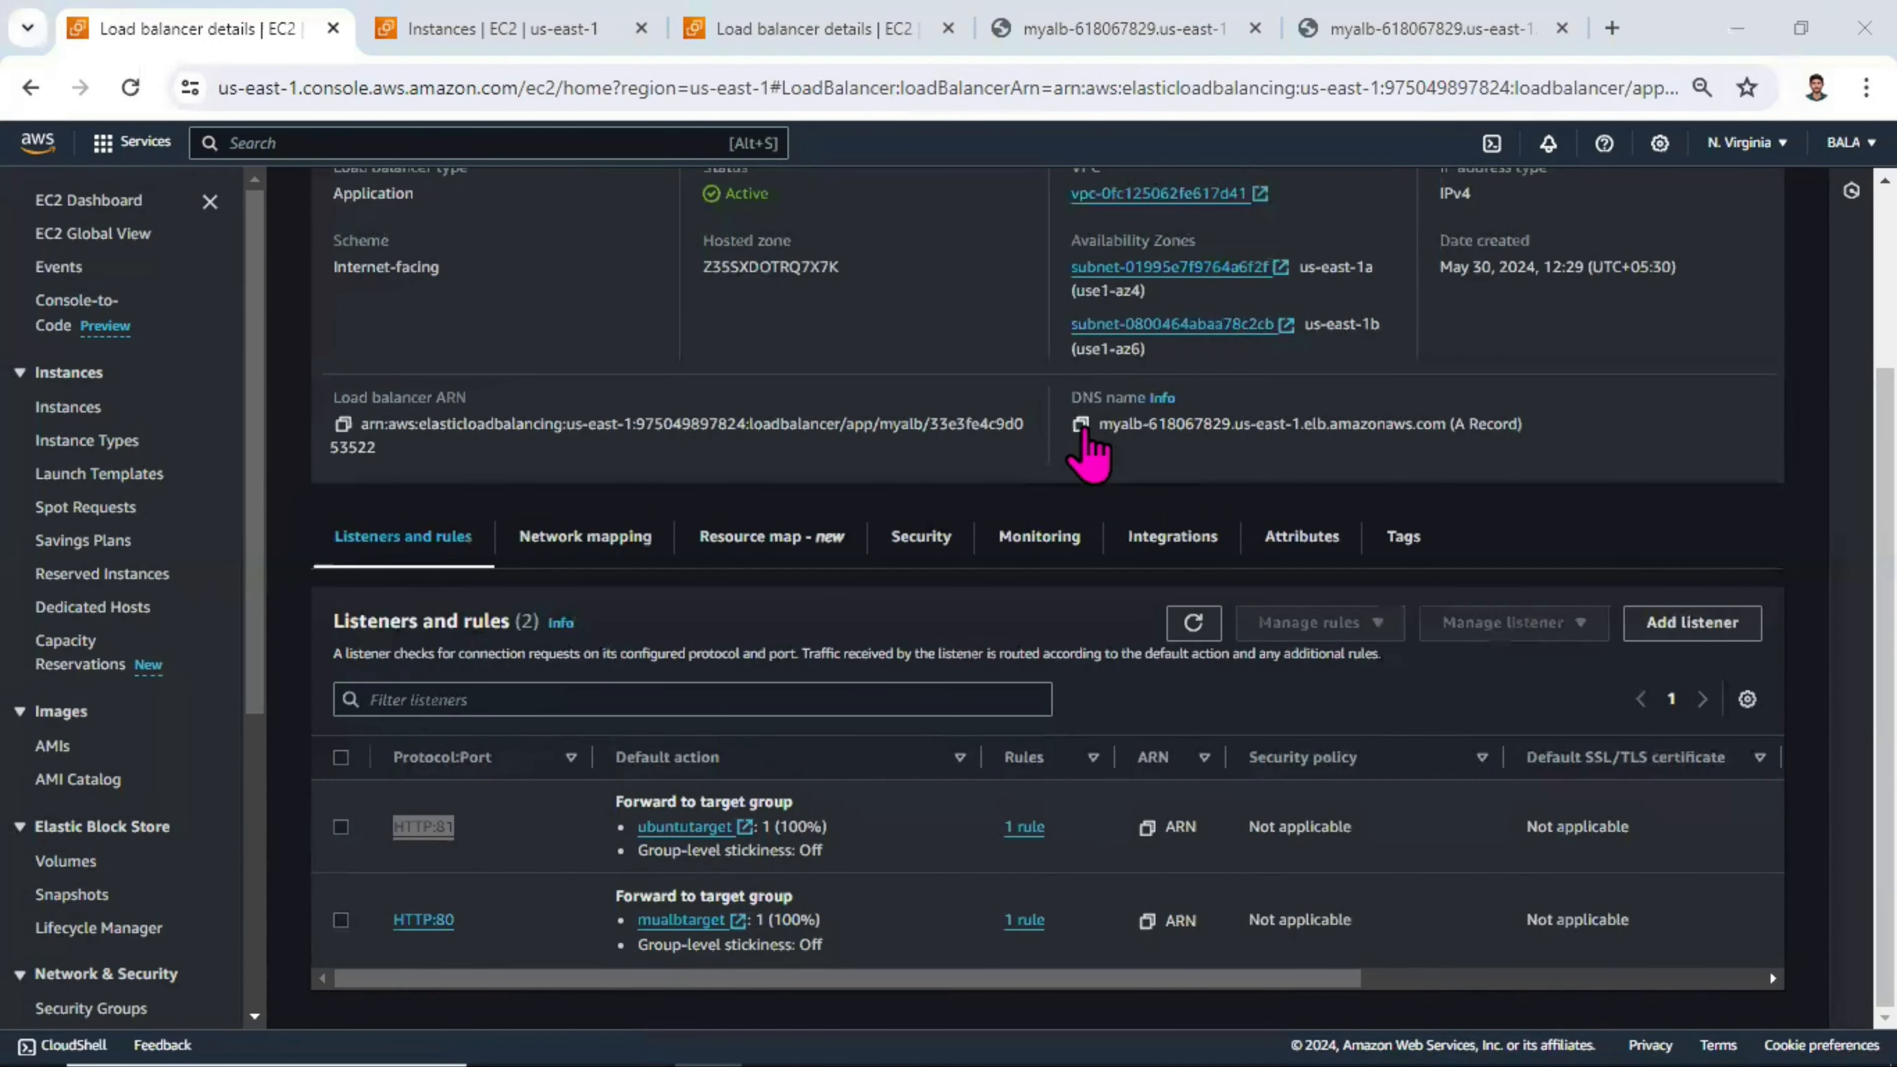
{"action": "left_click", "coordinate": [1215, 30]}
{"action": "left_click", "coordinate": [1431, 27]}
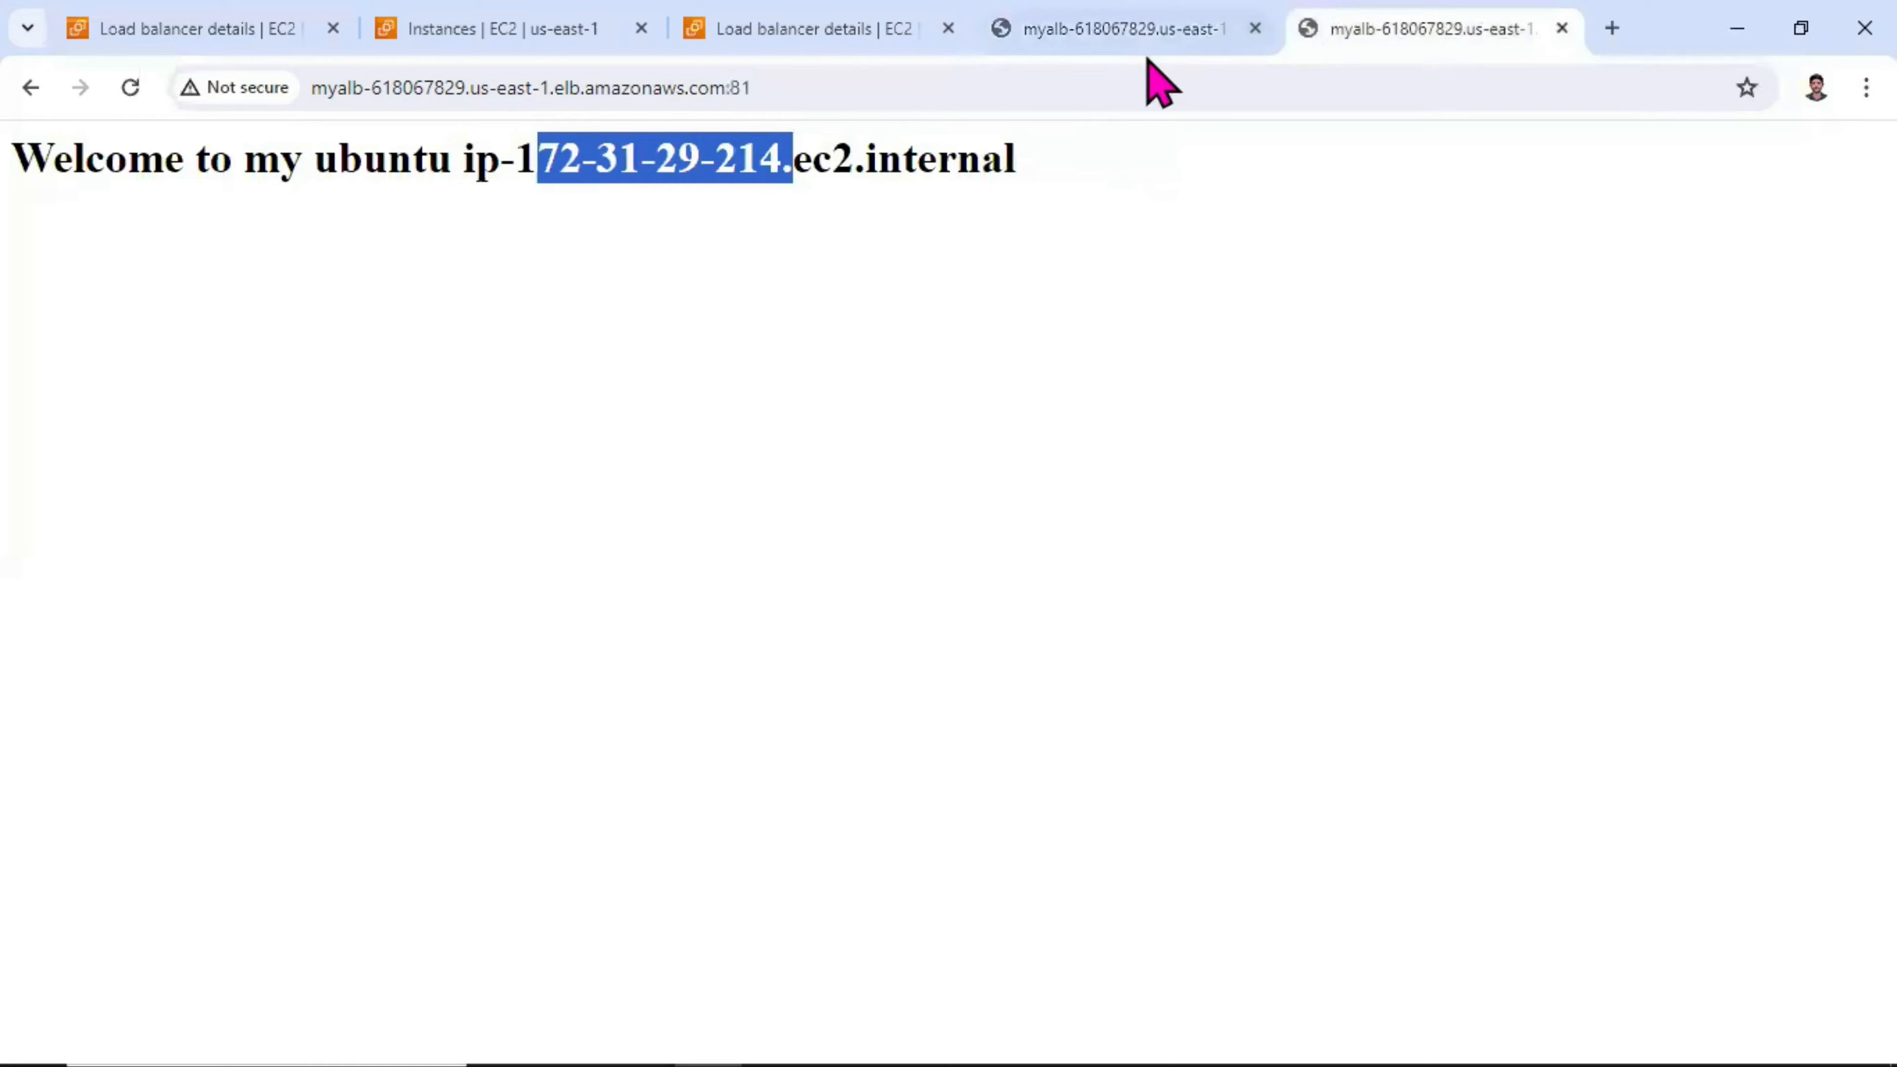
{"action": "left_click", "coordinate": [963, 86]}
{"action": "key", "text": "ctrl+c"}
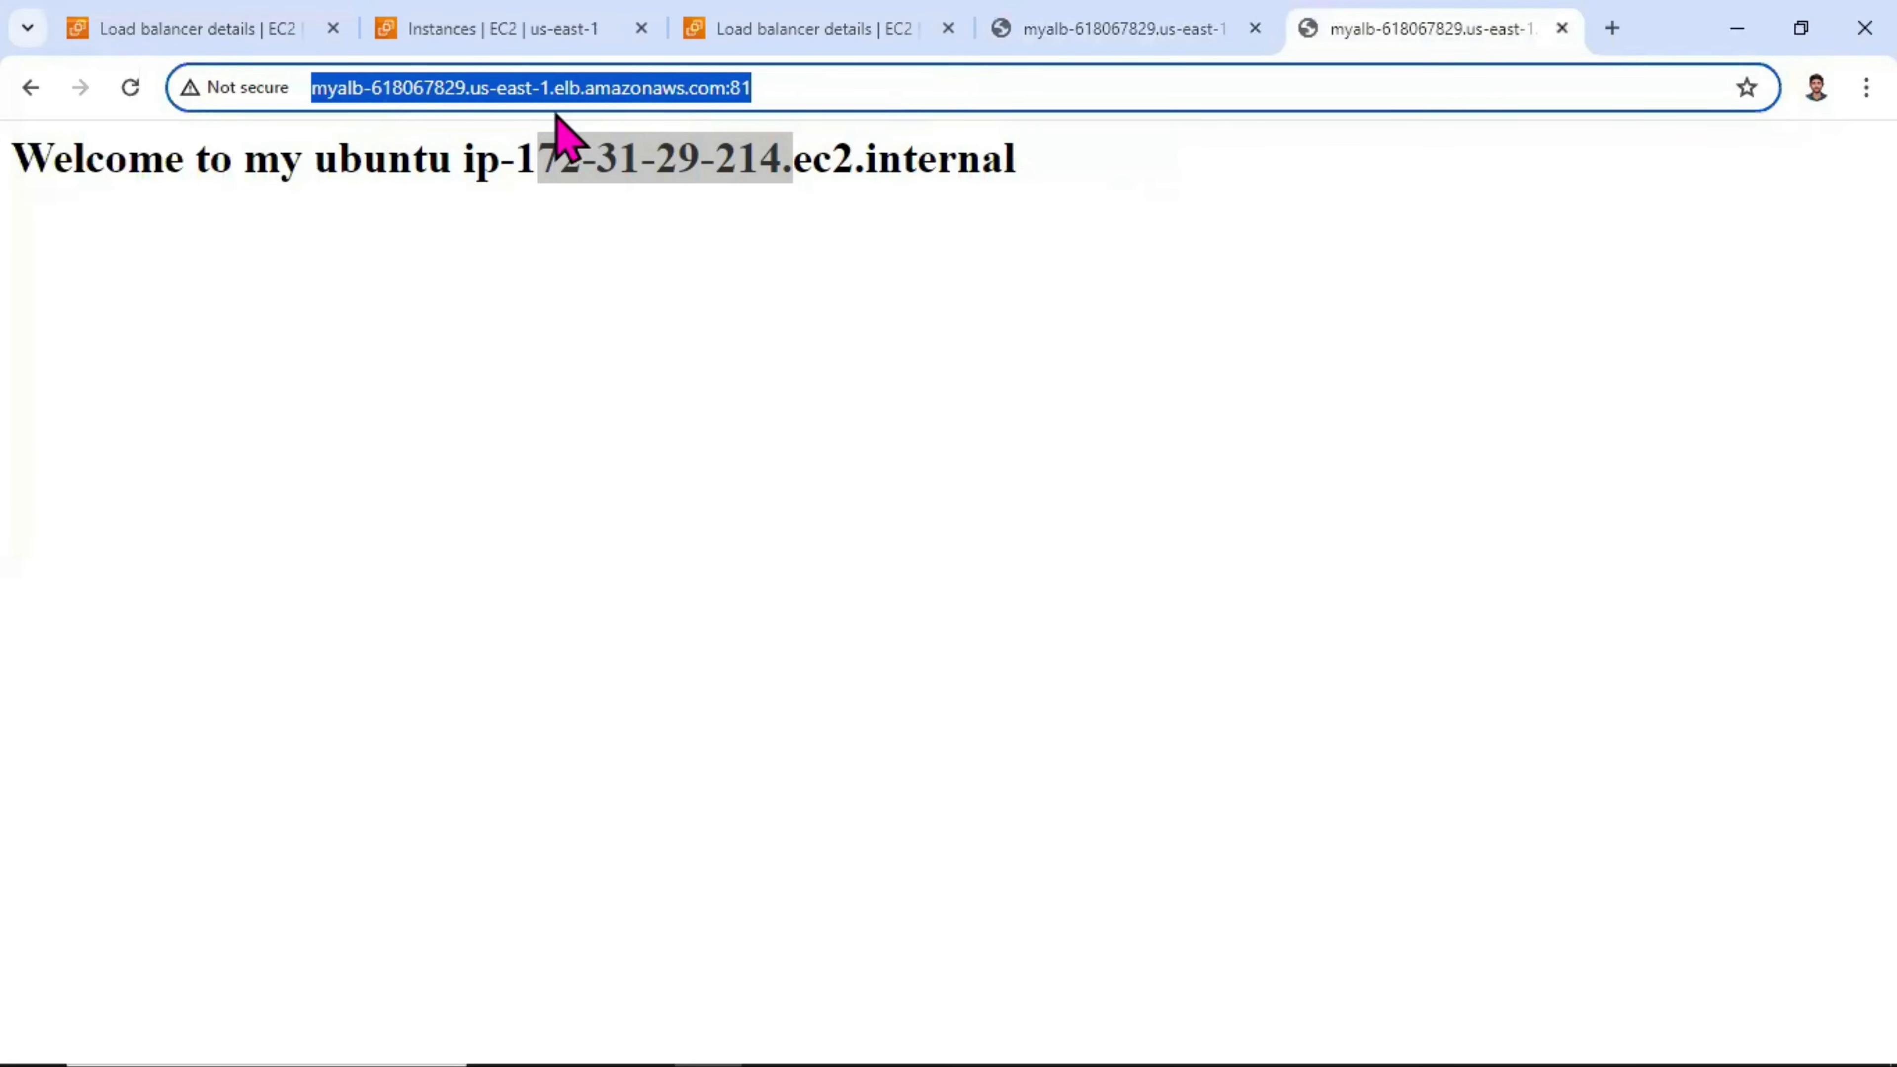
- Open myalb-618067829.us-east-1.elb.amazonaws.com:81/item in a new tab and check the server's response
{"action": "left_click", "coordinate": [1611, 28]}
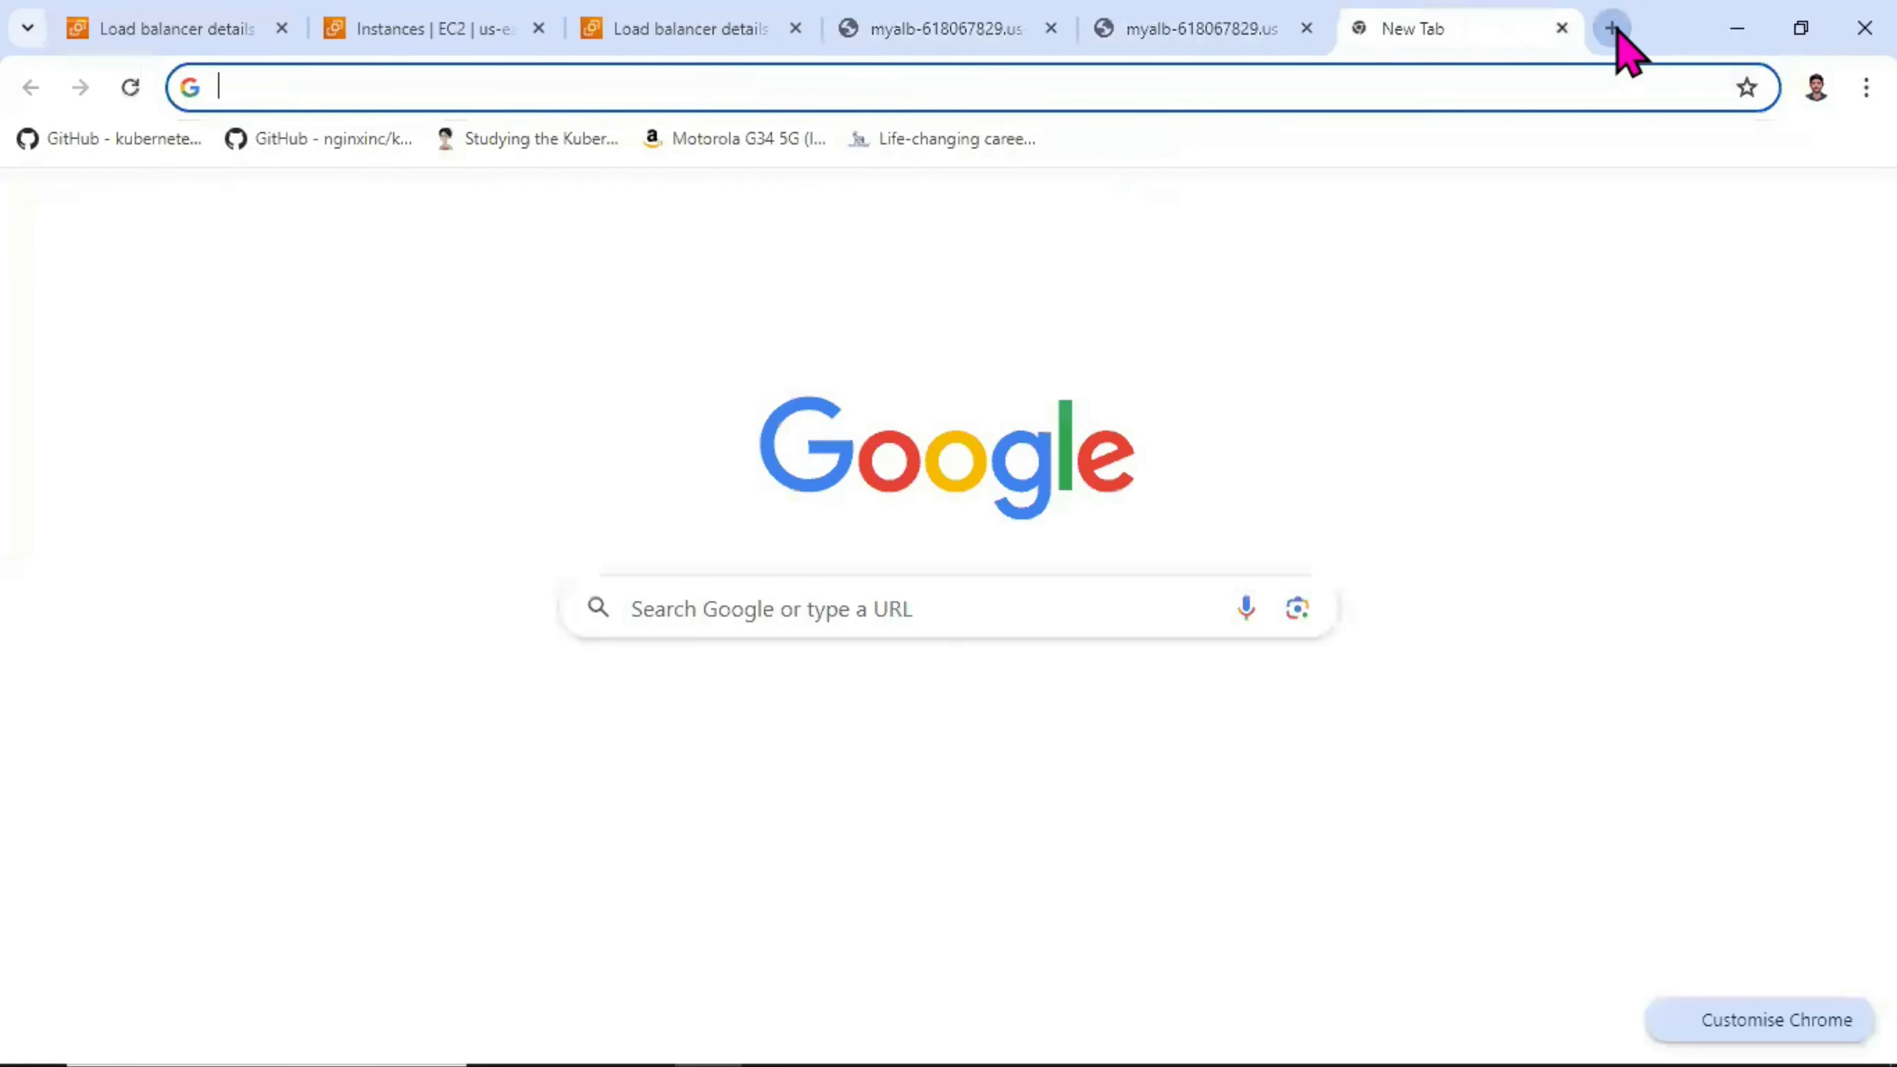
{"action": "key", "text": "ctrl+v"}
{"action": "type", "text": "item"}
{"action": "key", "text": "Return"}
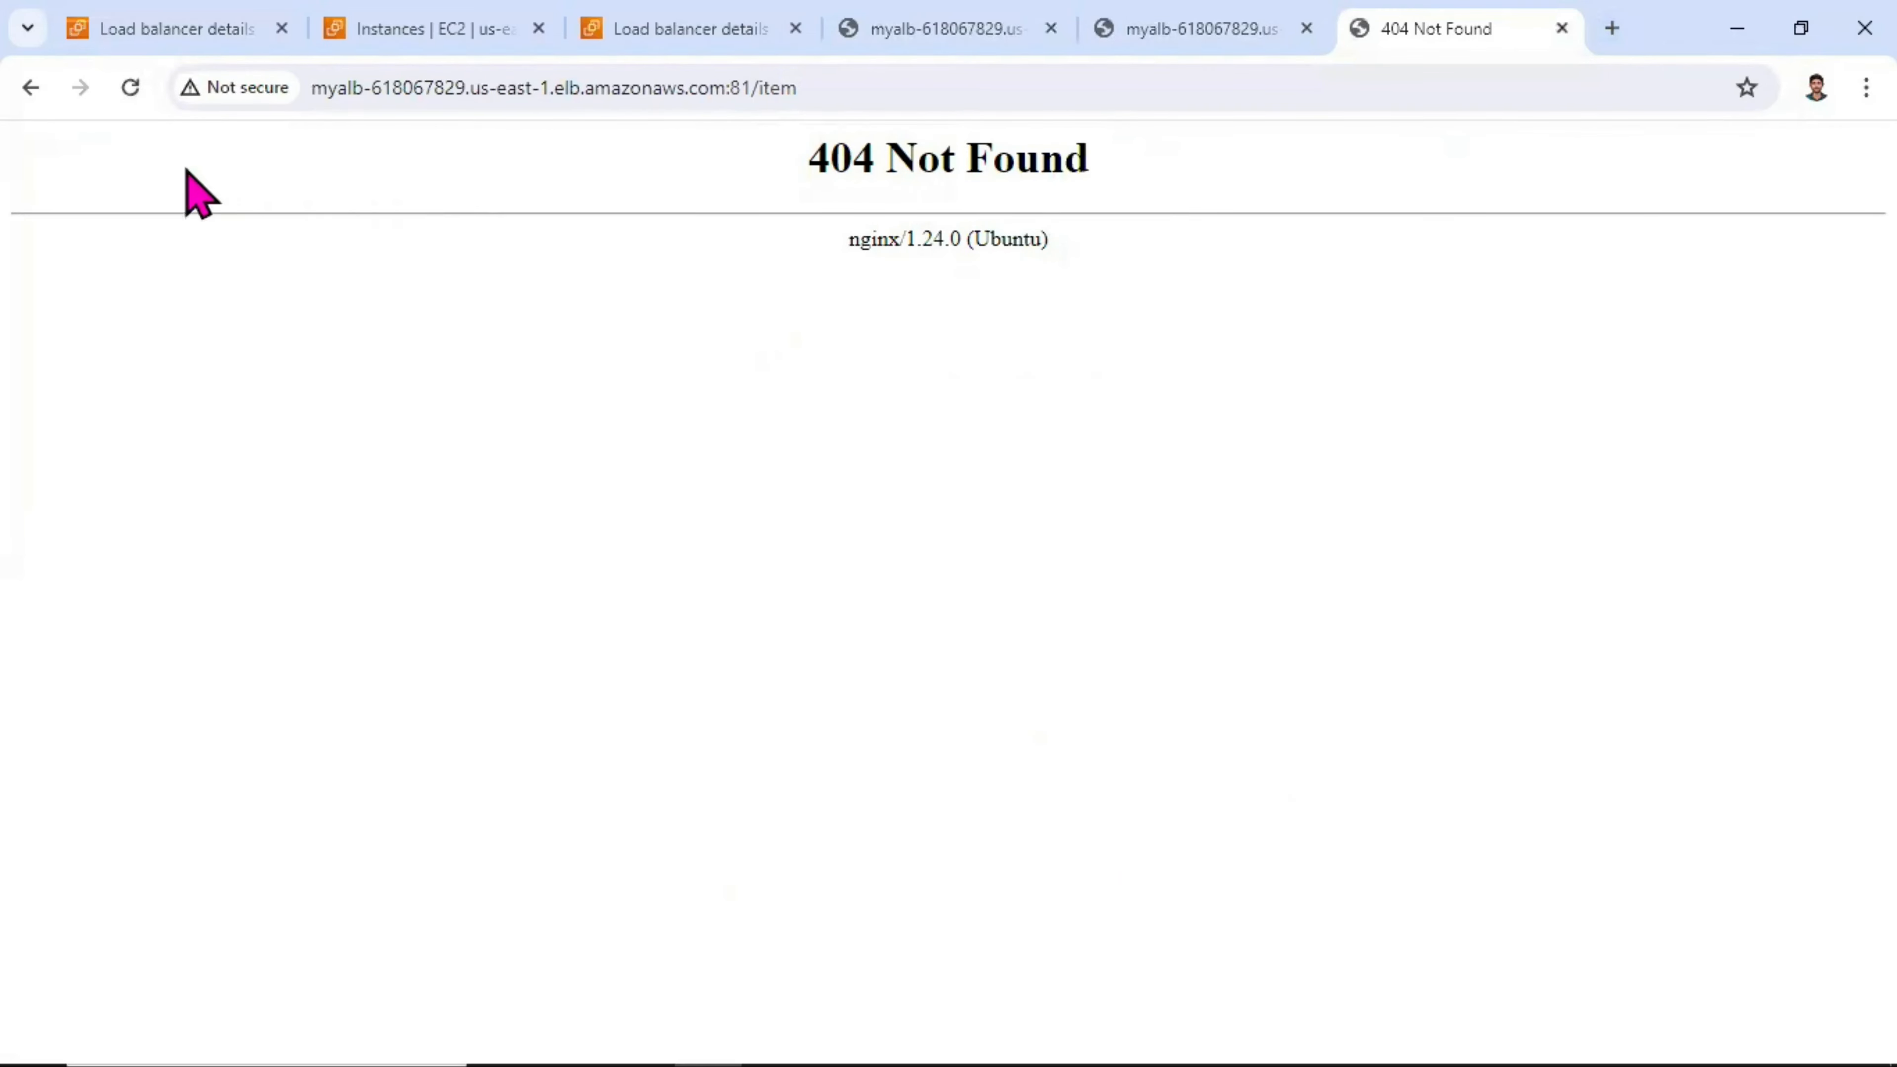
{"action": "left_click_drag", "start_coordinate": [1053, 243], "coordinate": [683, 156]}
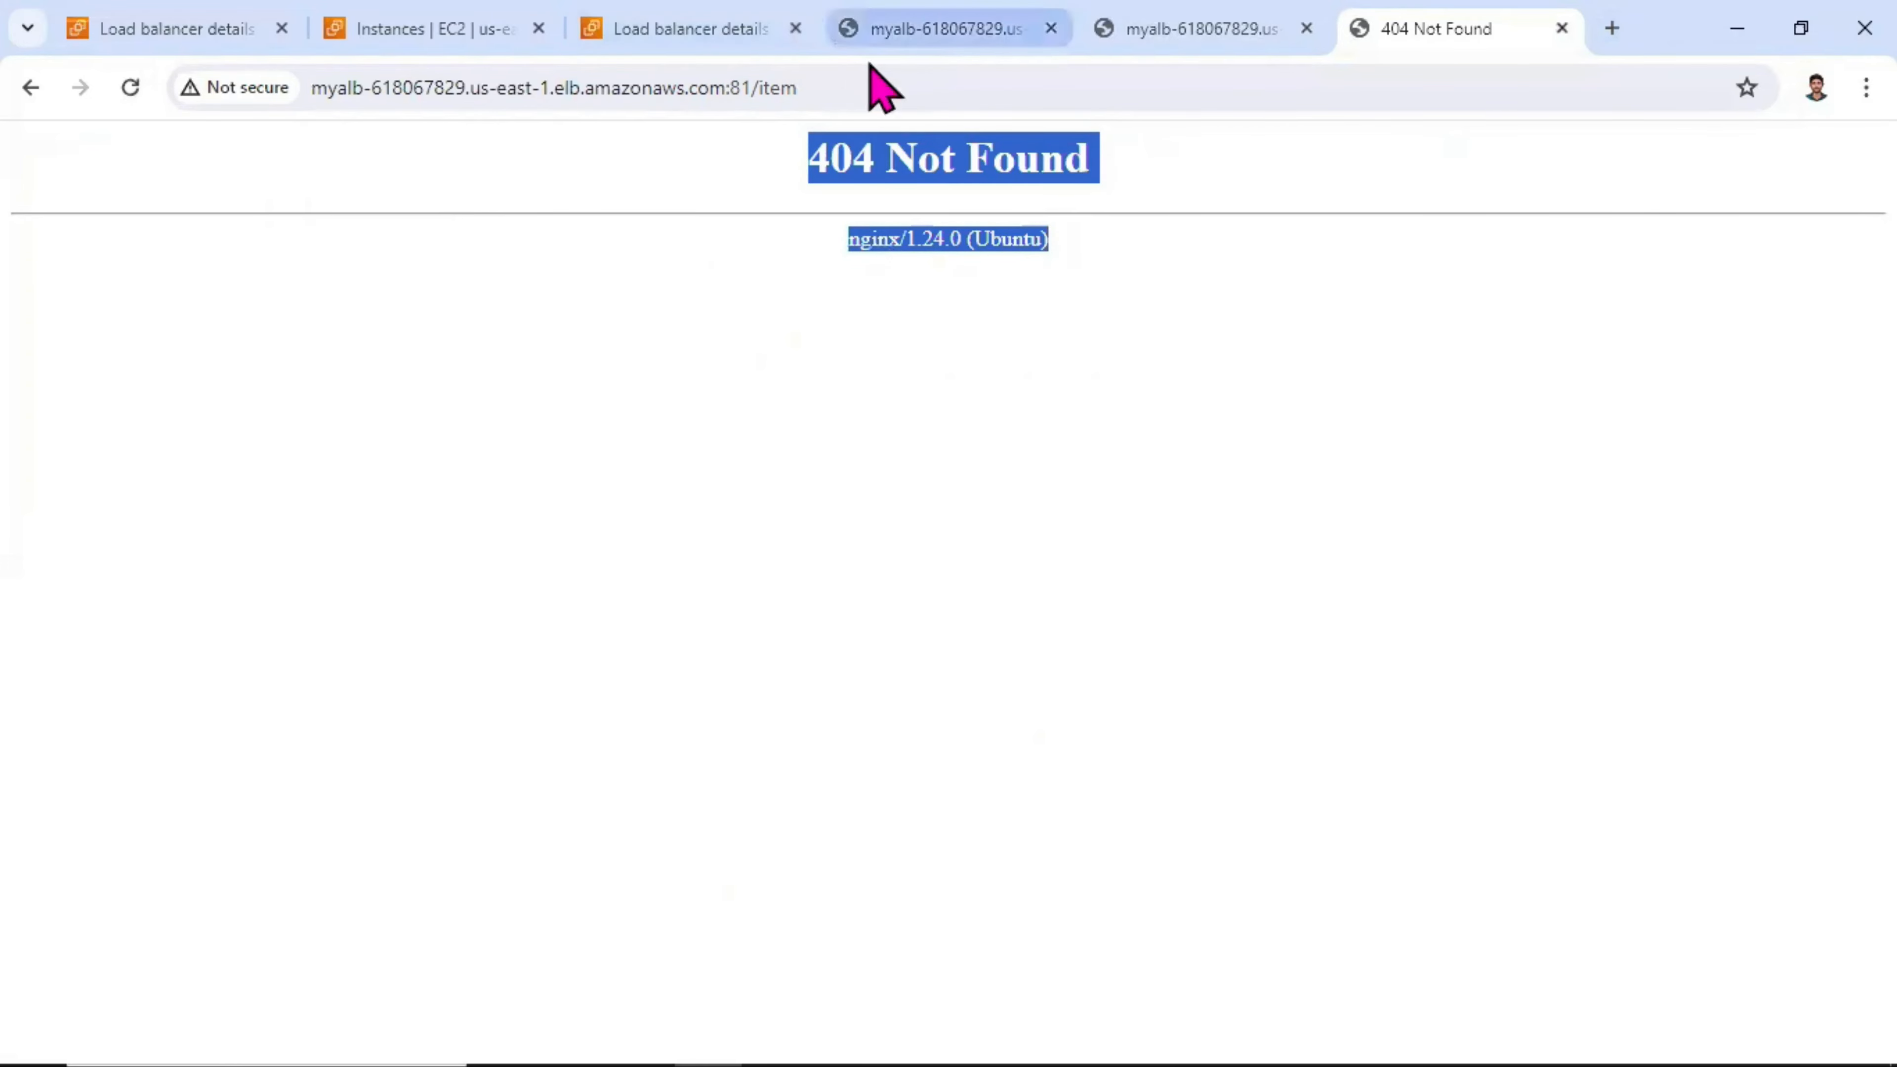
{"action": "left_click", "coordinate": [531, 231]}
- Open the HTTP:81 listener of the myalb load balancer and examine the priority of its default rule
{"action": "left_click", "coordinate": [209, 24]}
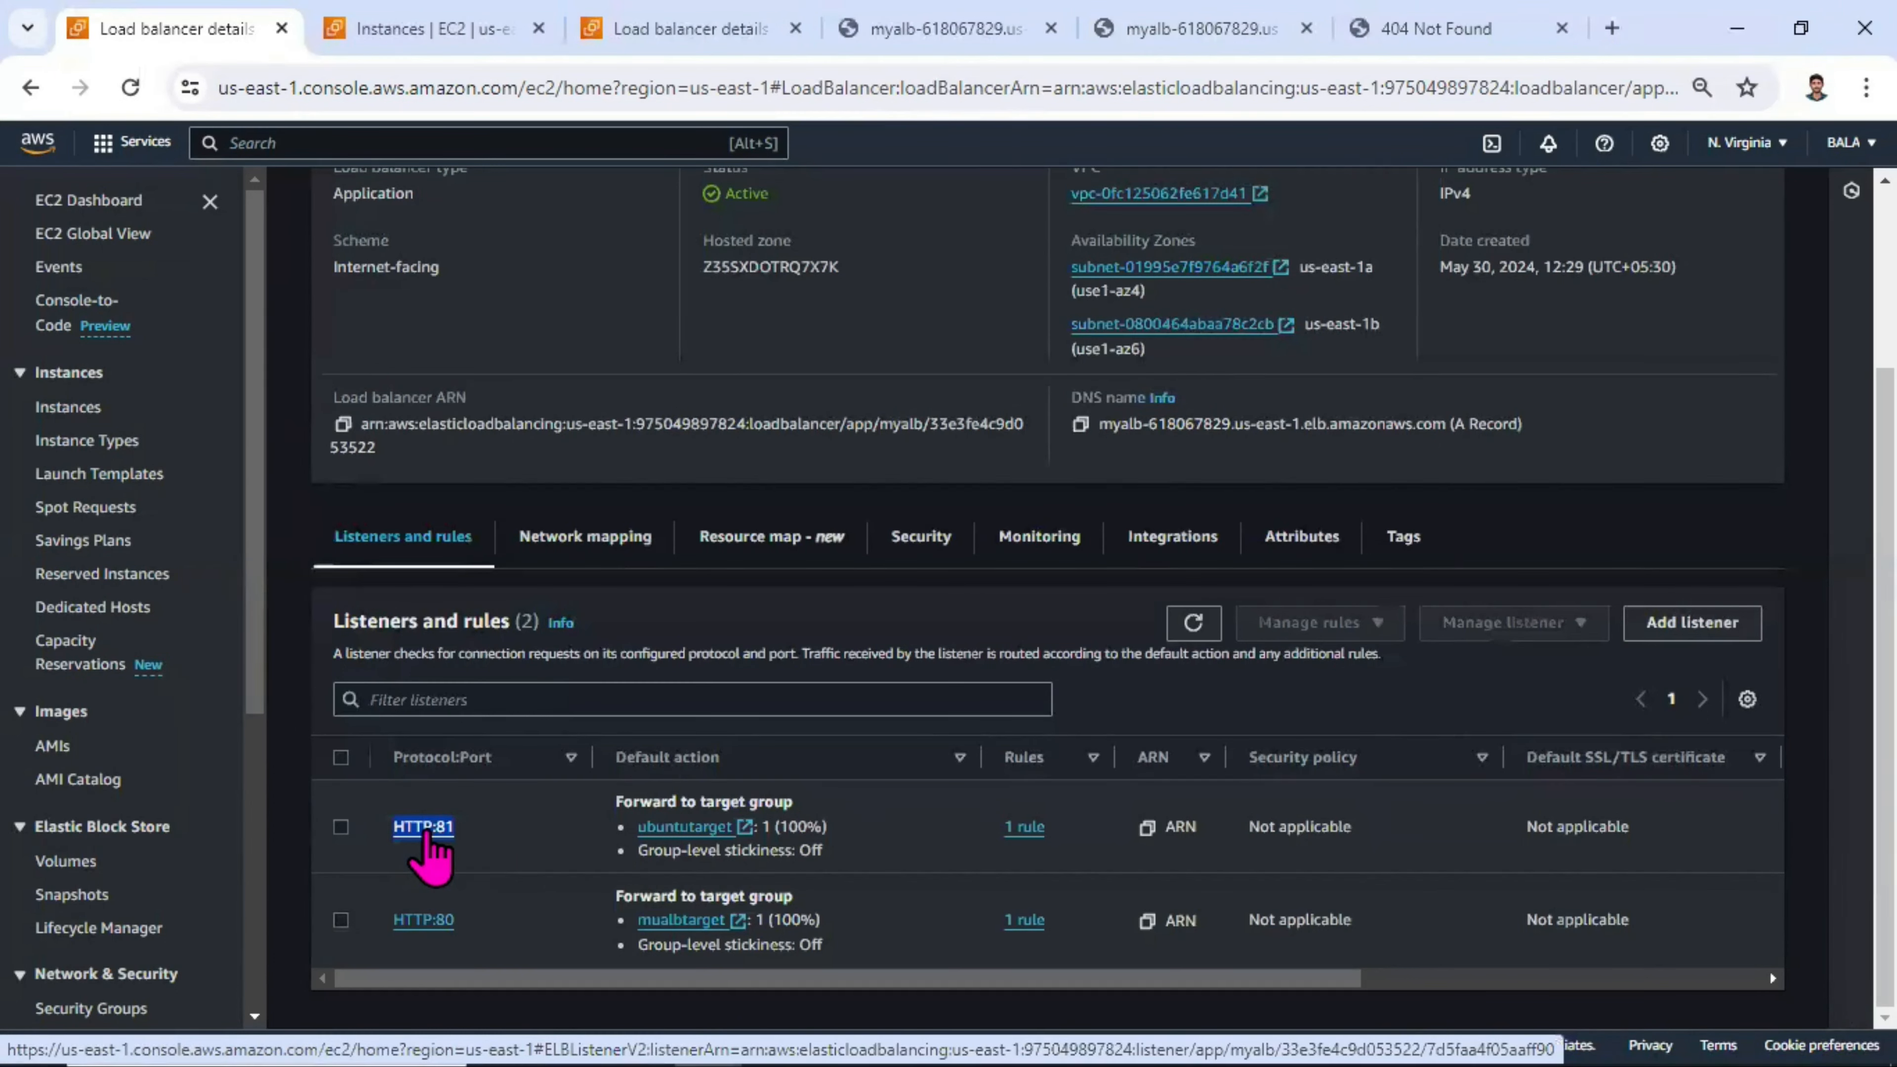
{"action": "left_click_drag", "start_coordinate": [425, 831], "coordinate": [438, 817]}
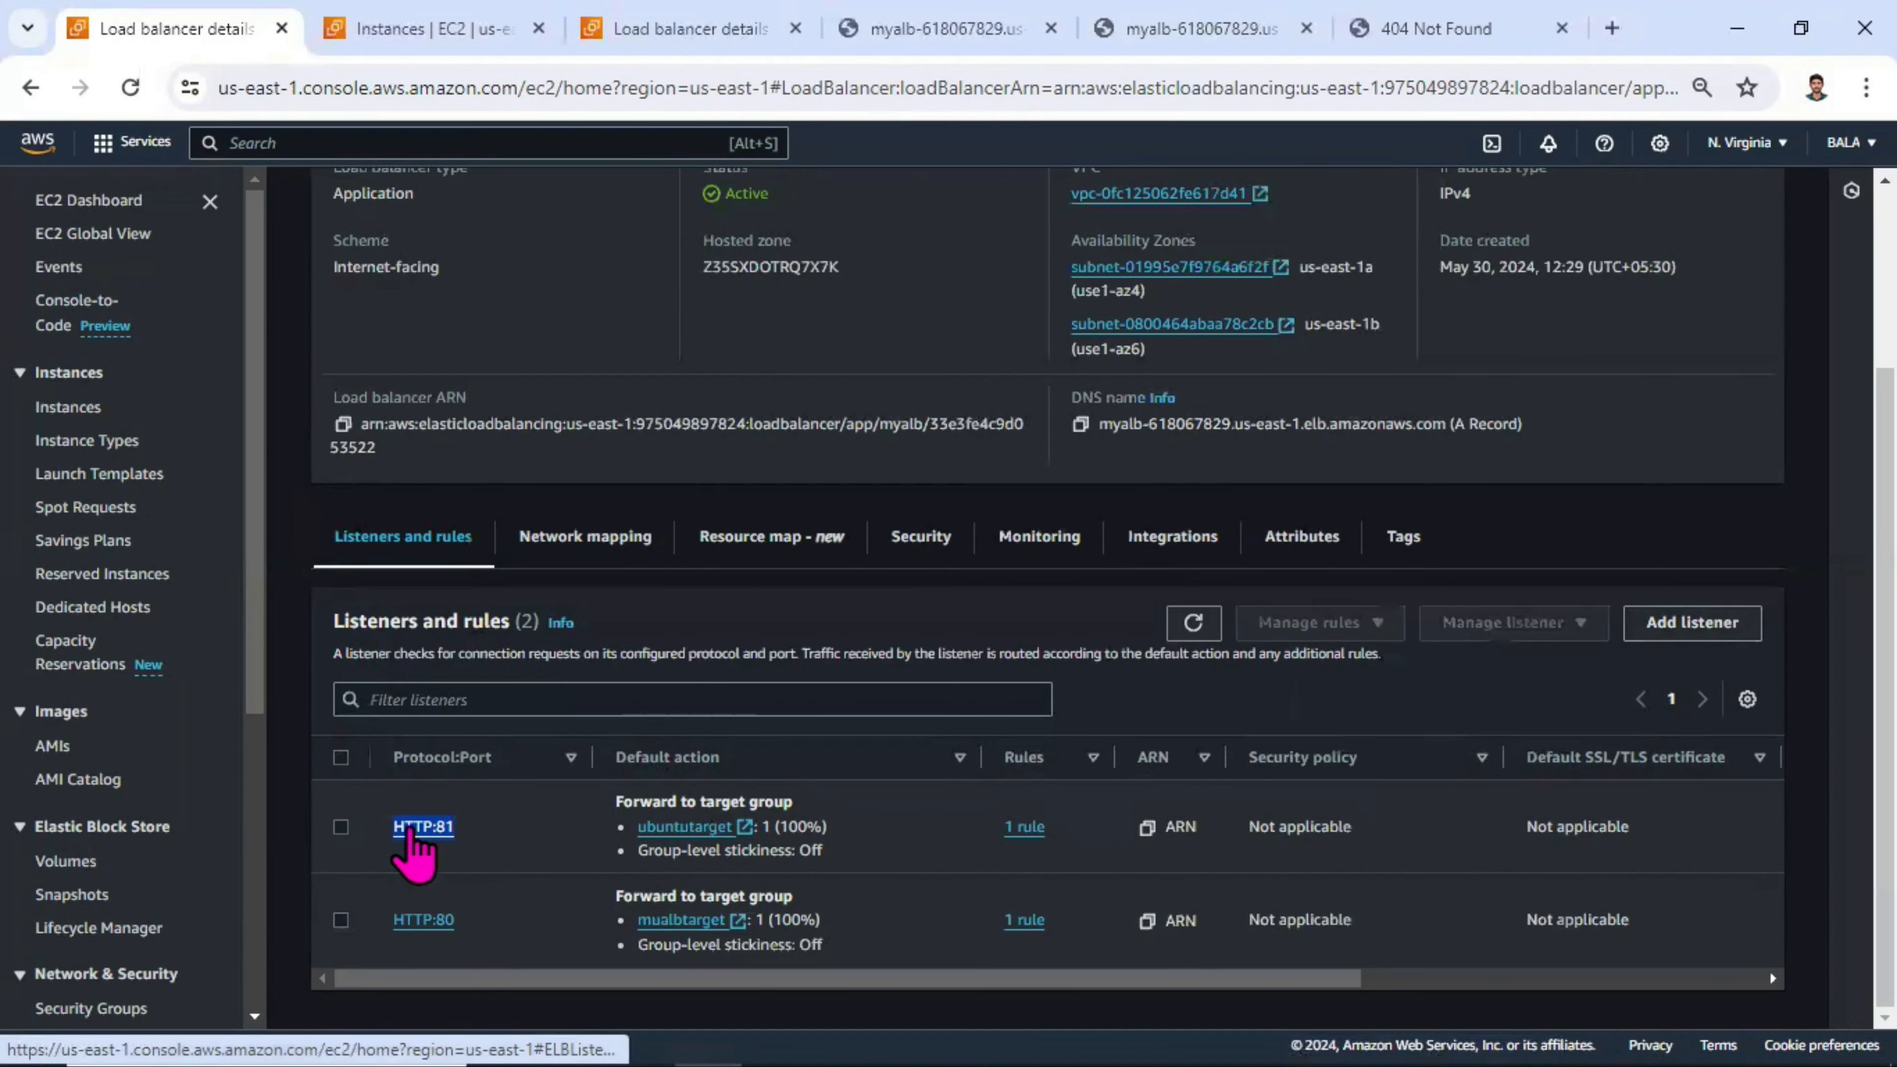
{"action": "left_click", "coordinate": [411, 830]}
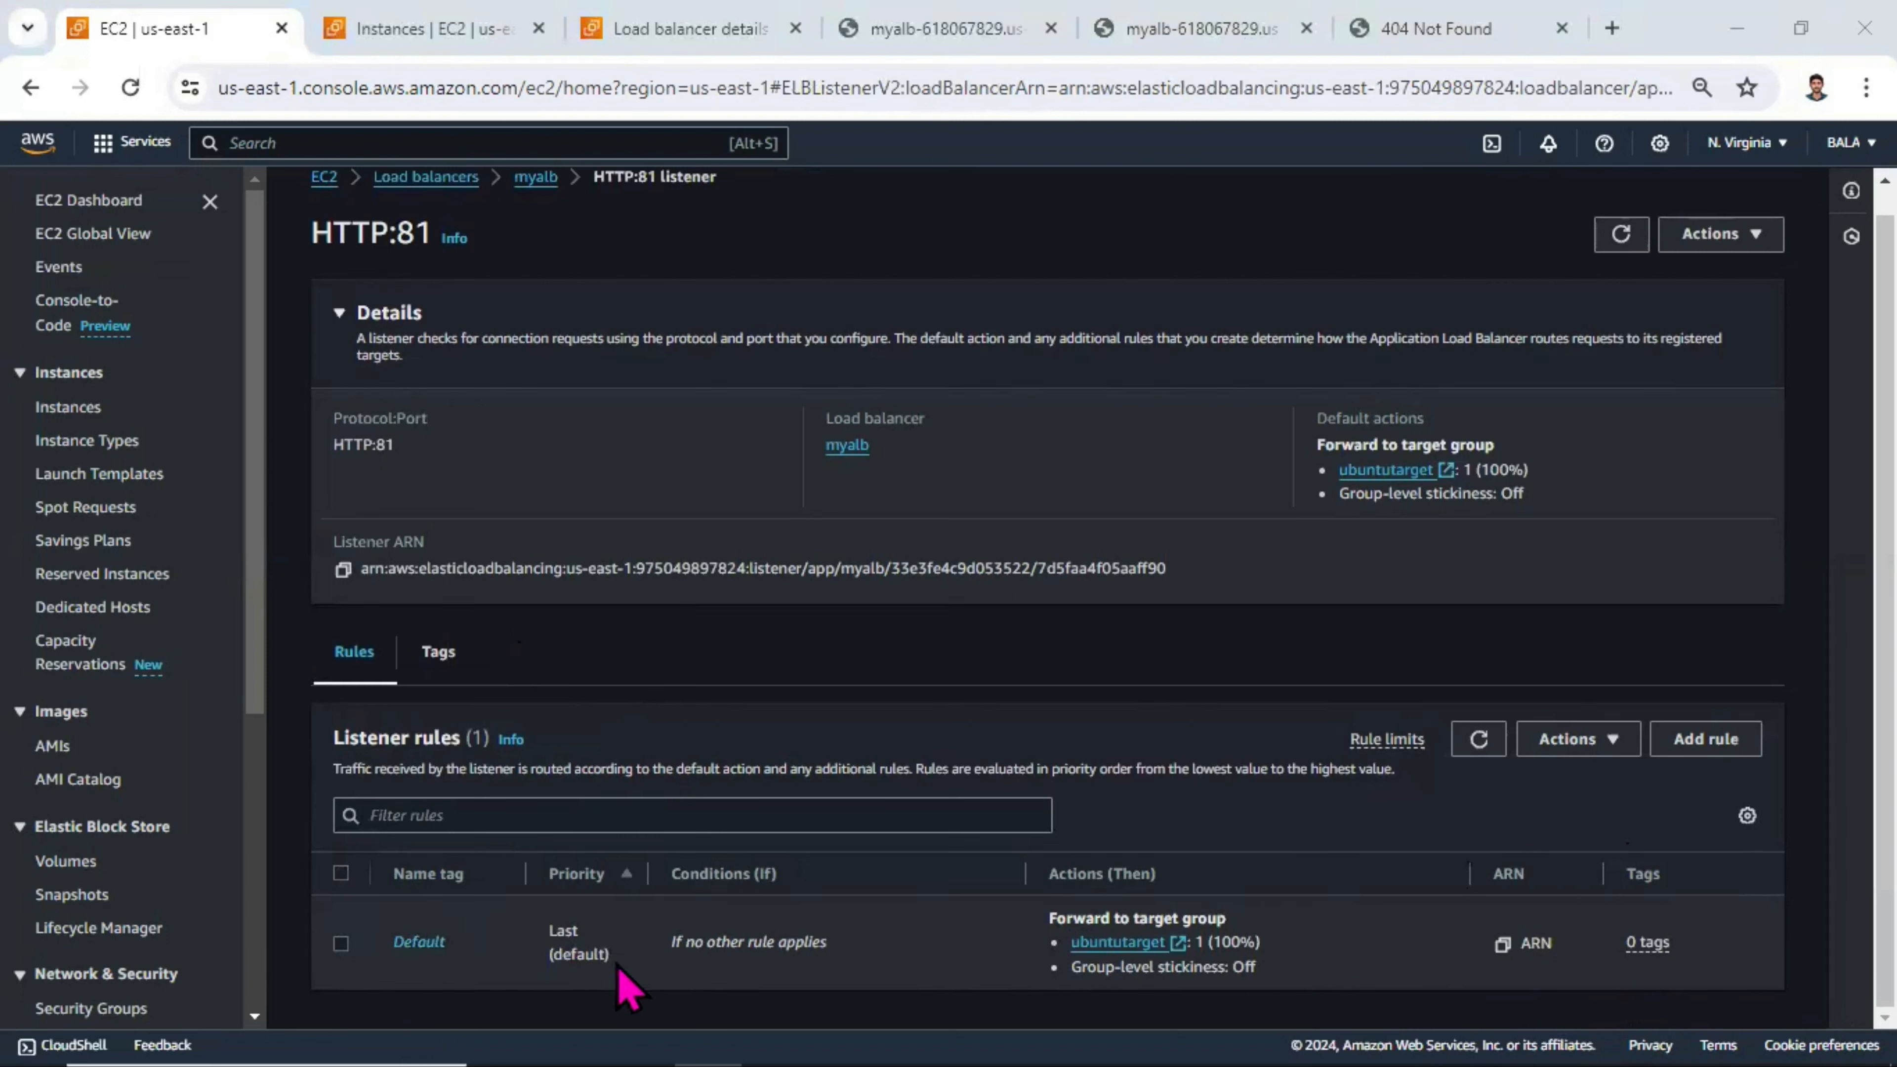
{"action": "left_click_drag", "start_coordinate": [626, 975], "coordinate": [550, 934]}
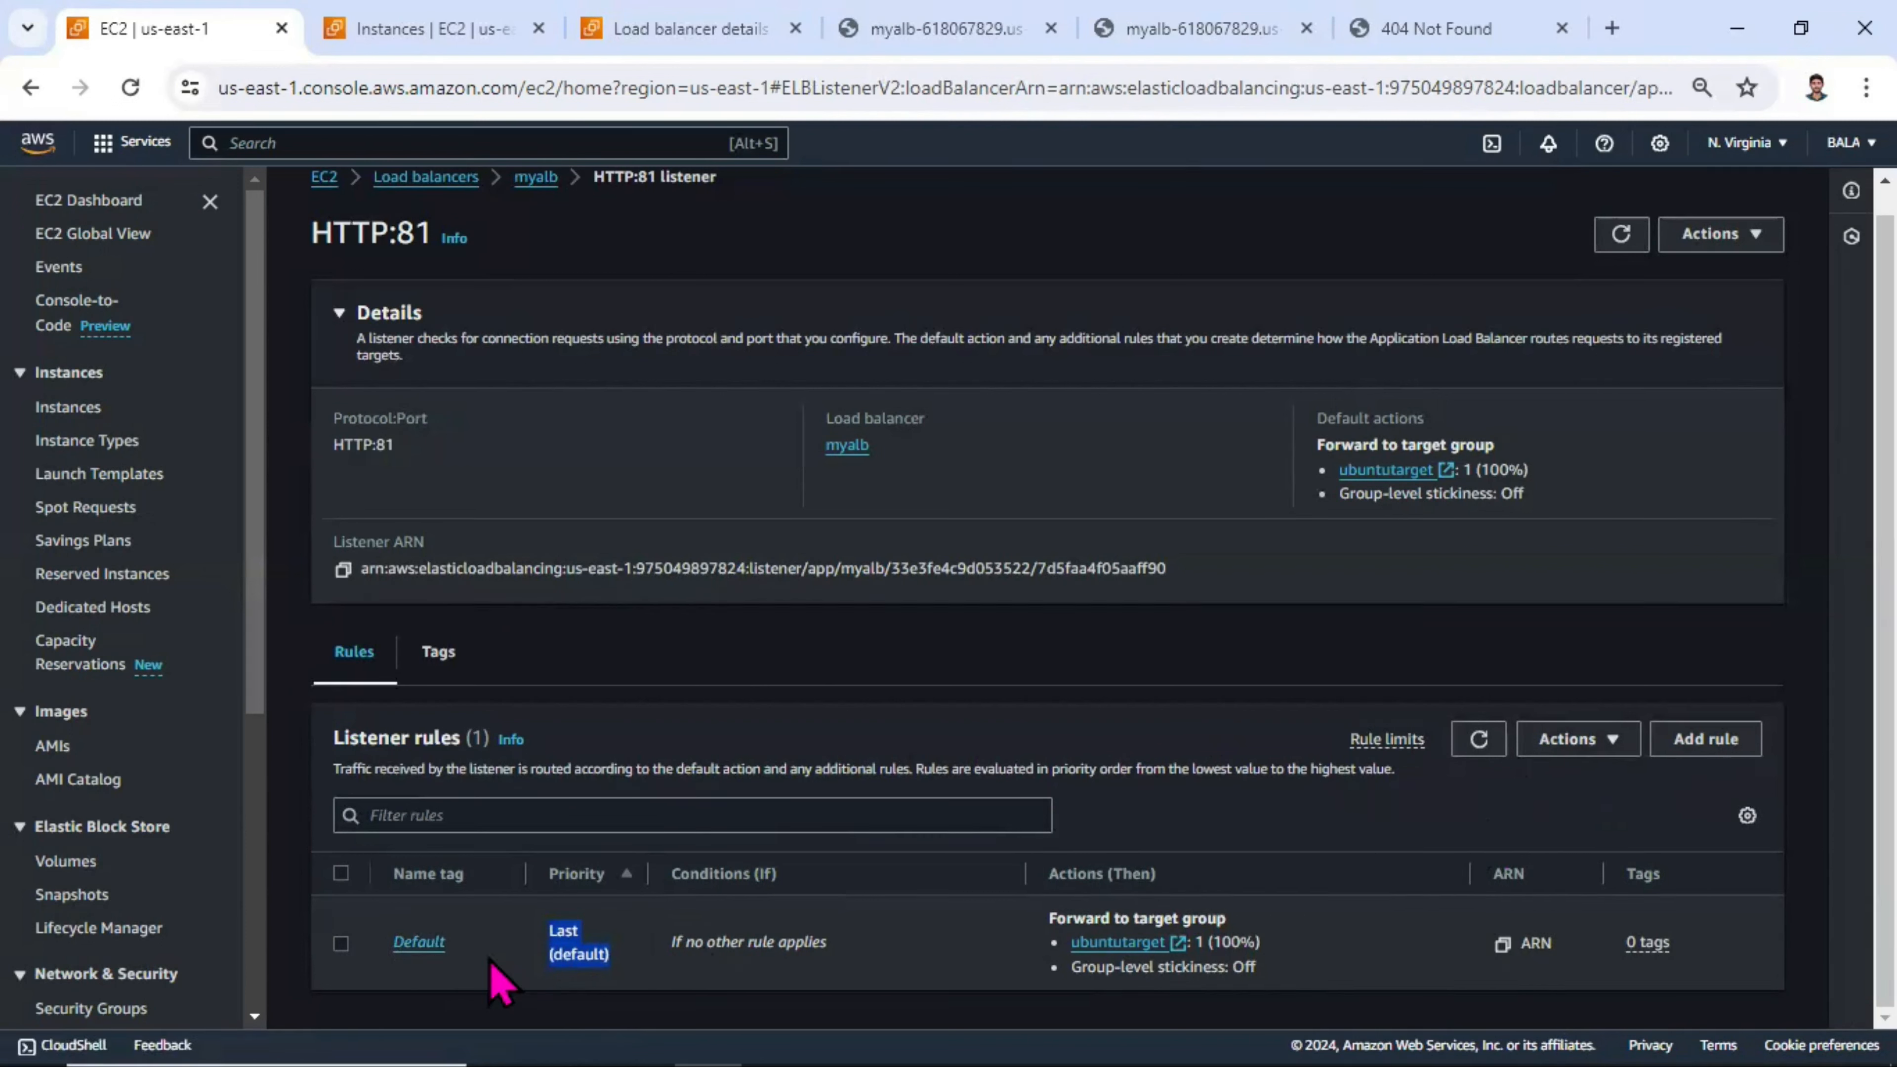
{"action": "left_click", "coordinate": [340, 942]}
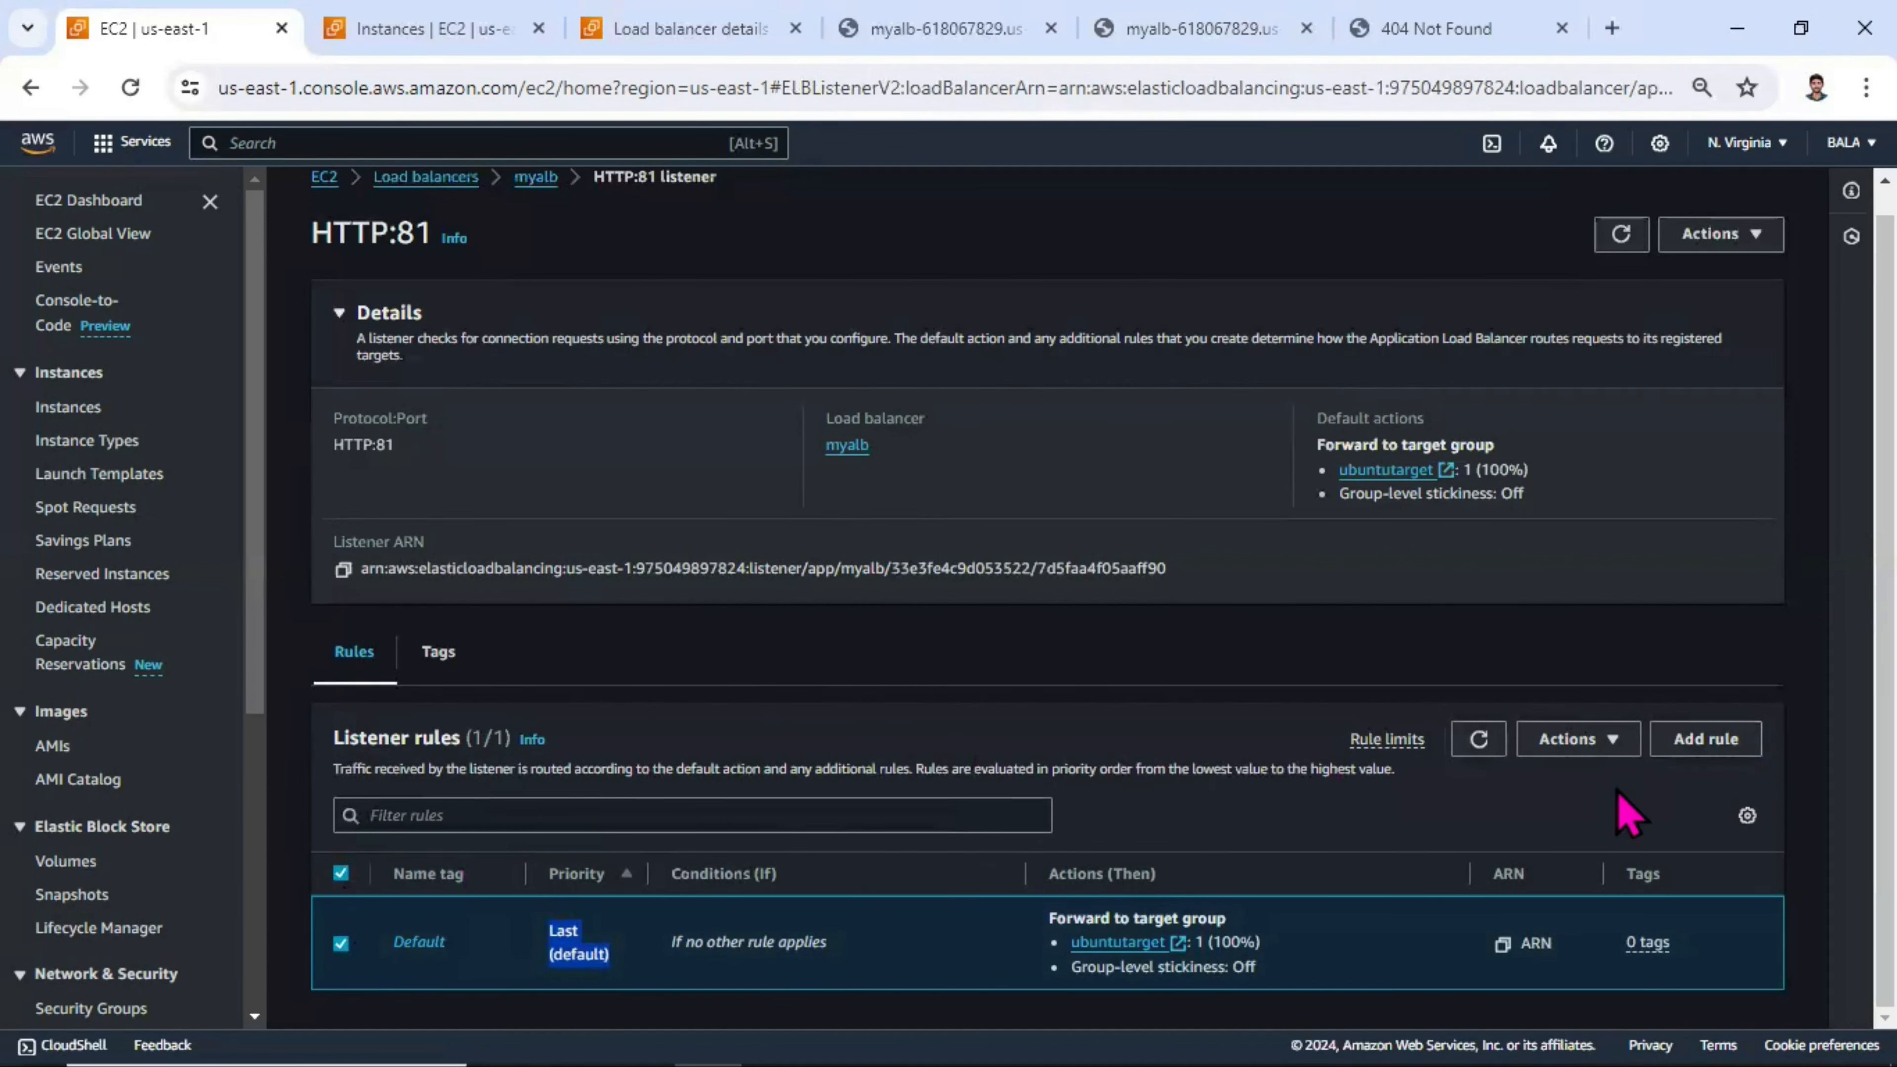
{"action": "left_click", "coordinate": [340, 943]}
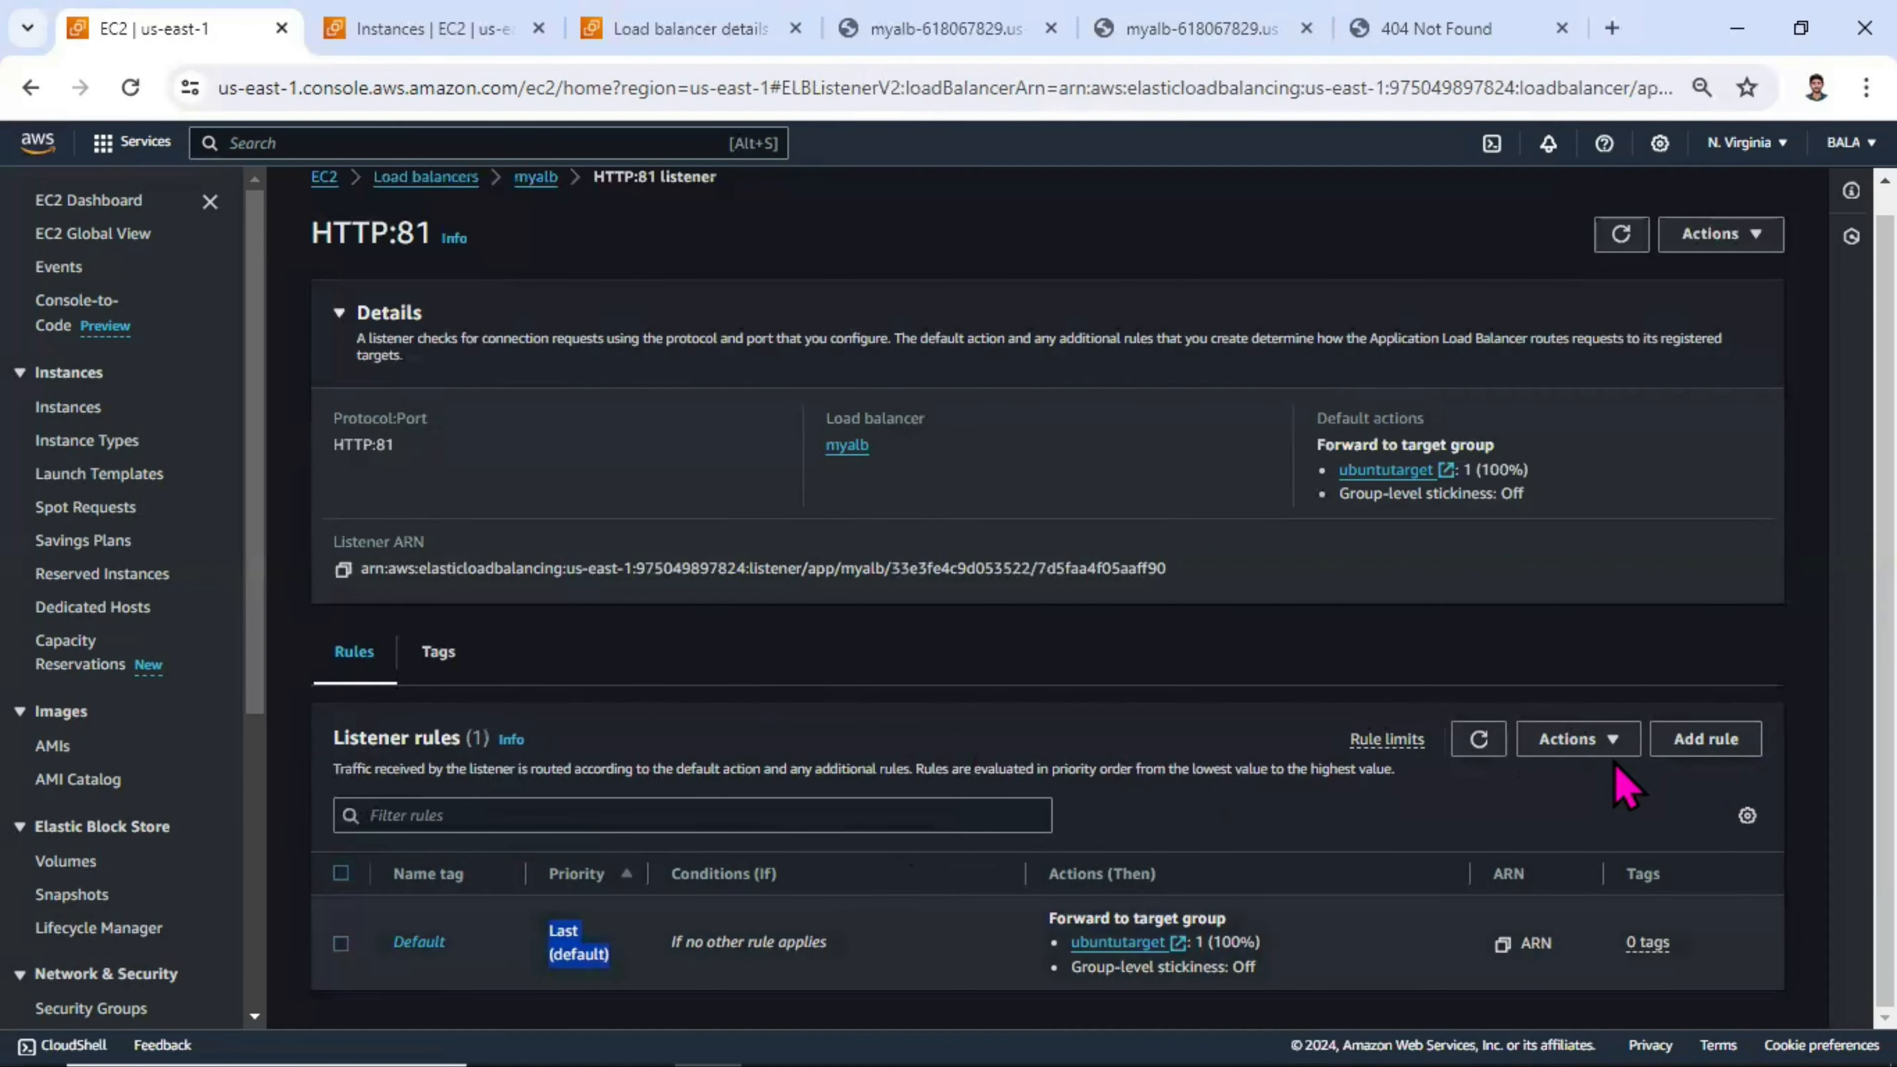
- Add a rule named fixed_response to the HTTP:81 listener and start defining its first condition
{"action": "left_click", "coordinate": [1703, 756]}
{"action": "left_click", "coordinate": [646, 574]}
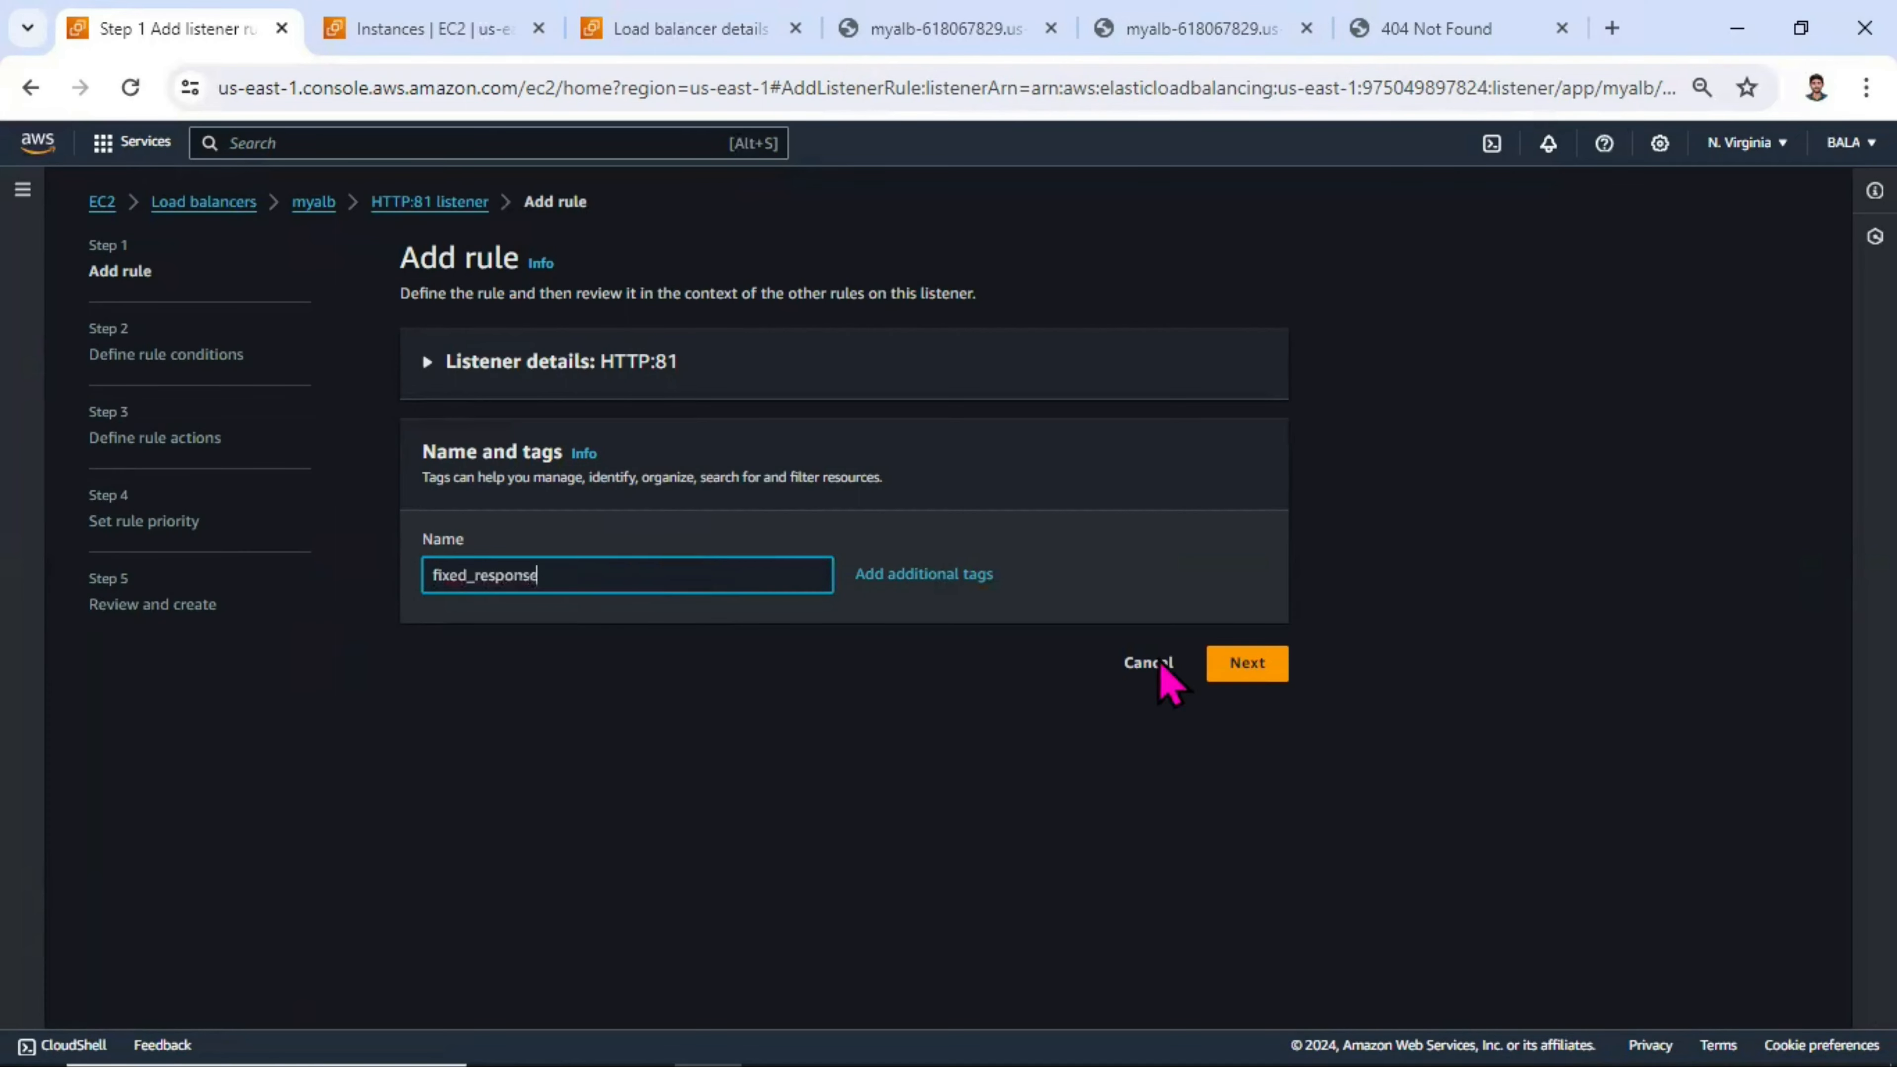
{"action": "left_click", "coordinate": [1258, 669]}
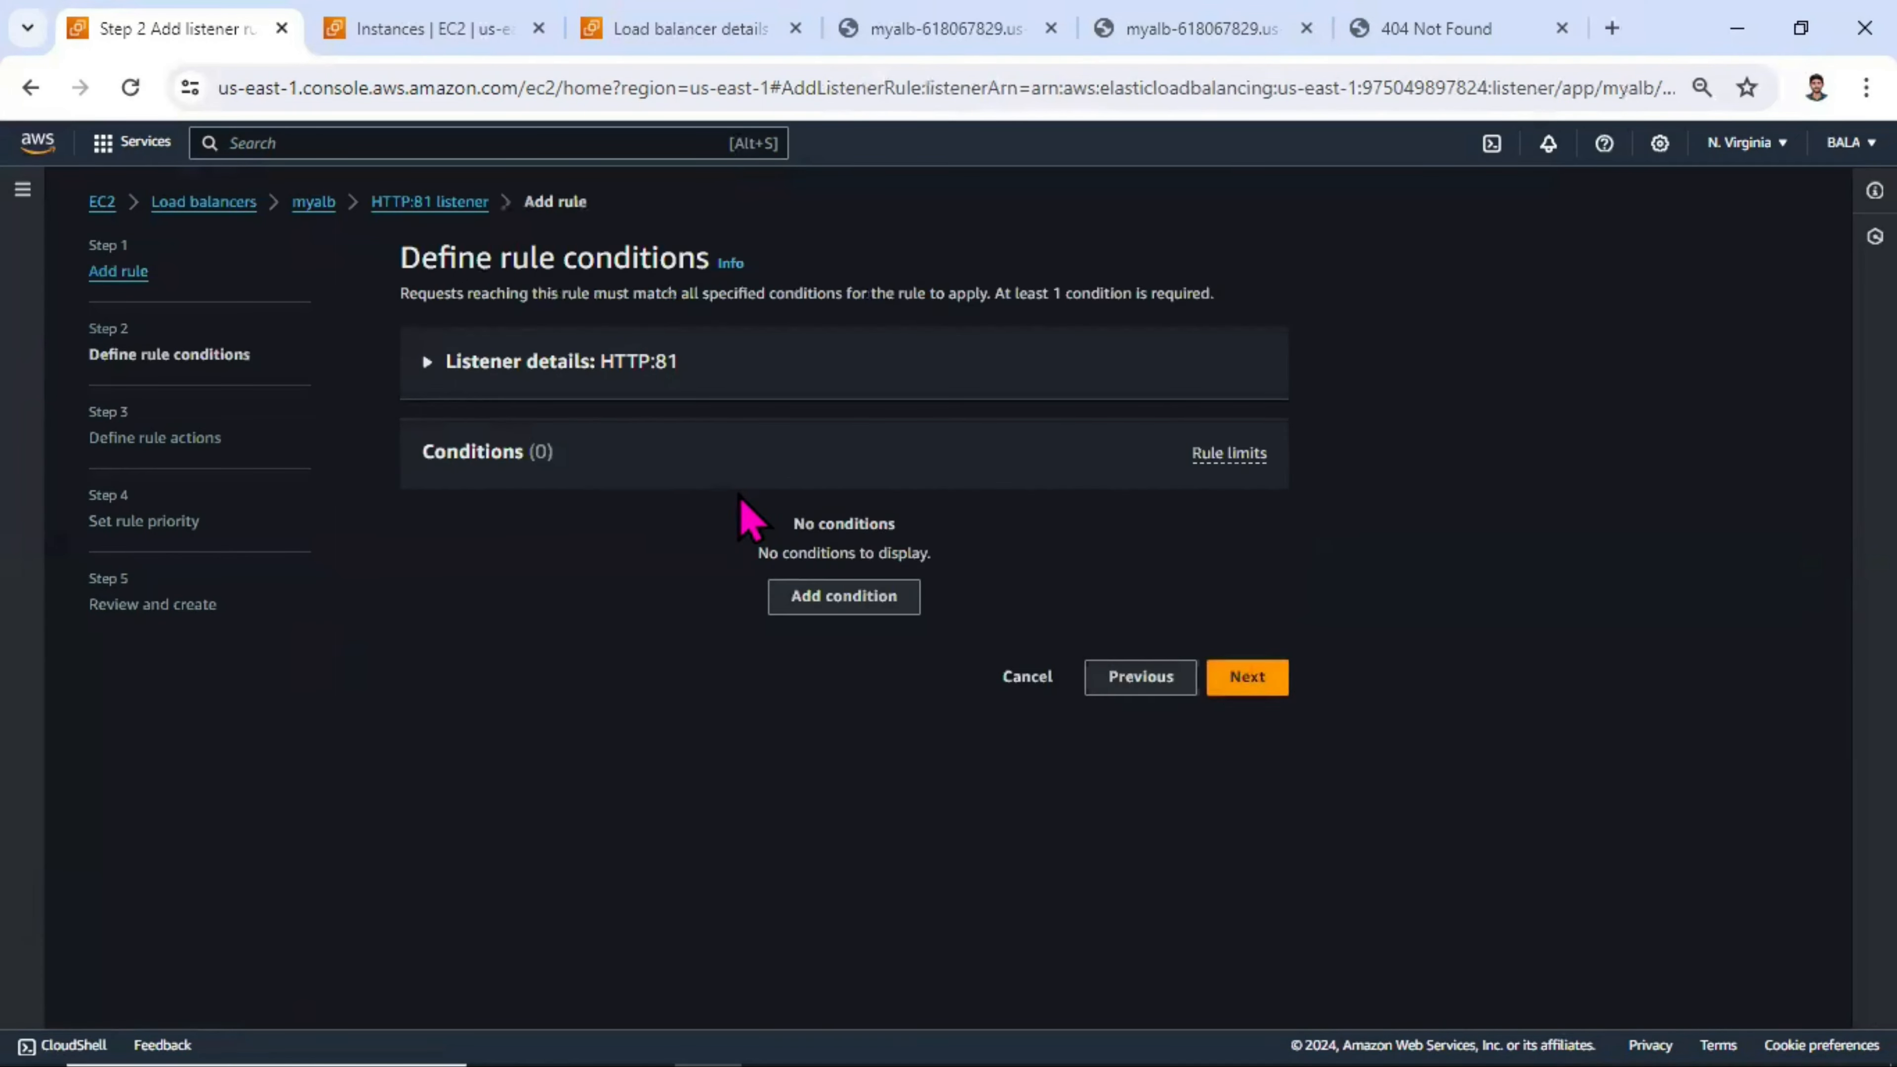
{"action": "left_click", "coordinate": [802, 597]}
{"action": "left_click", "coordinate": [801, 597]}
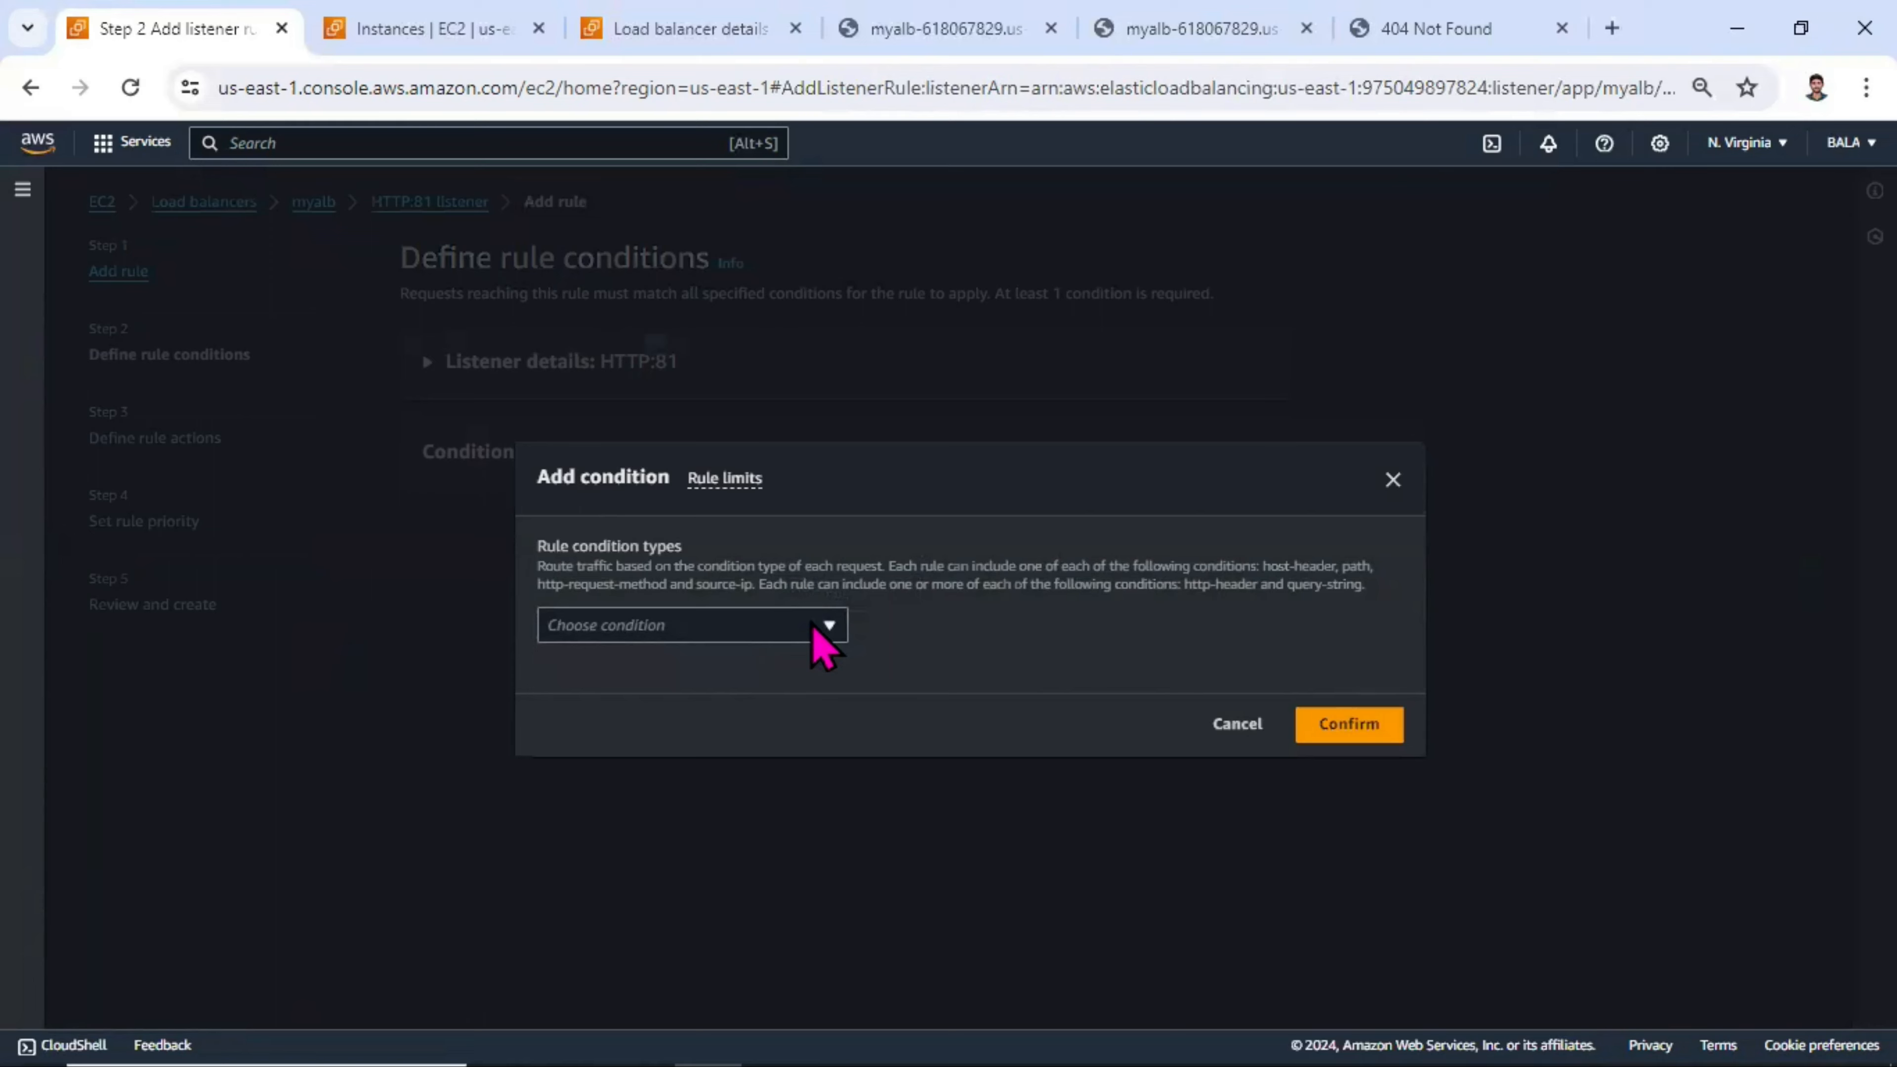
- Try a Host header condition with the value aws.example.com for the rule
{"action": "left_click", "coordinate": [821, 635]}
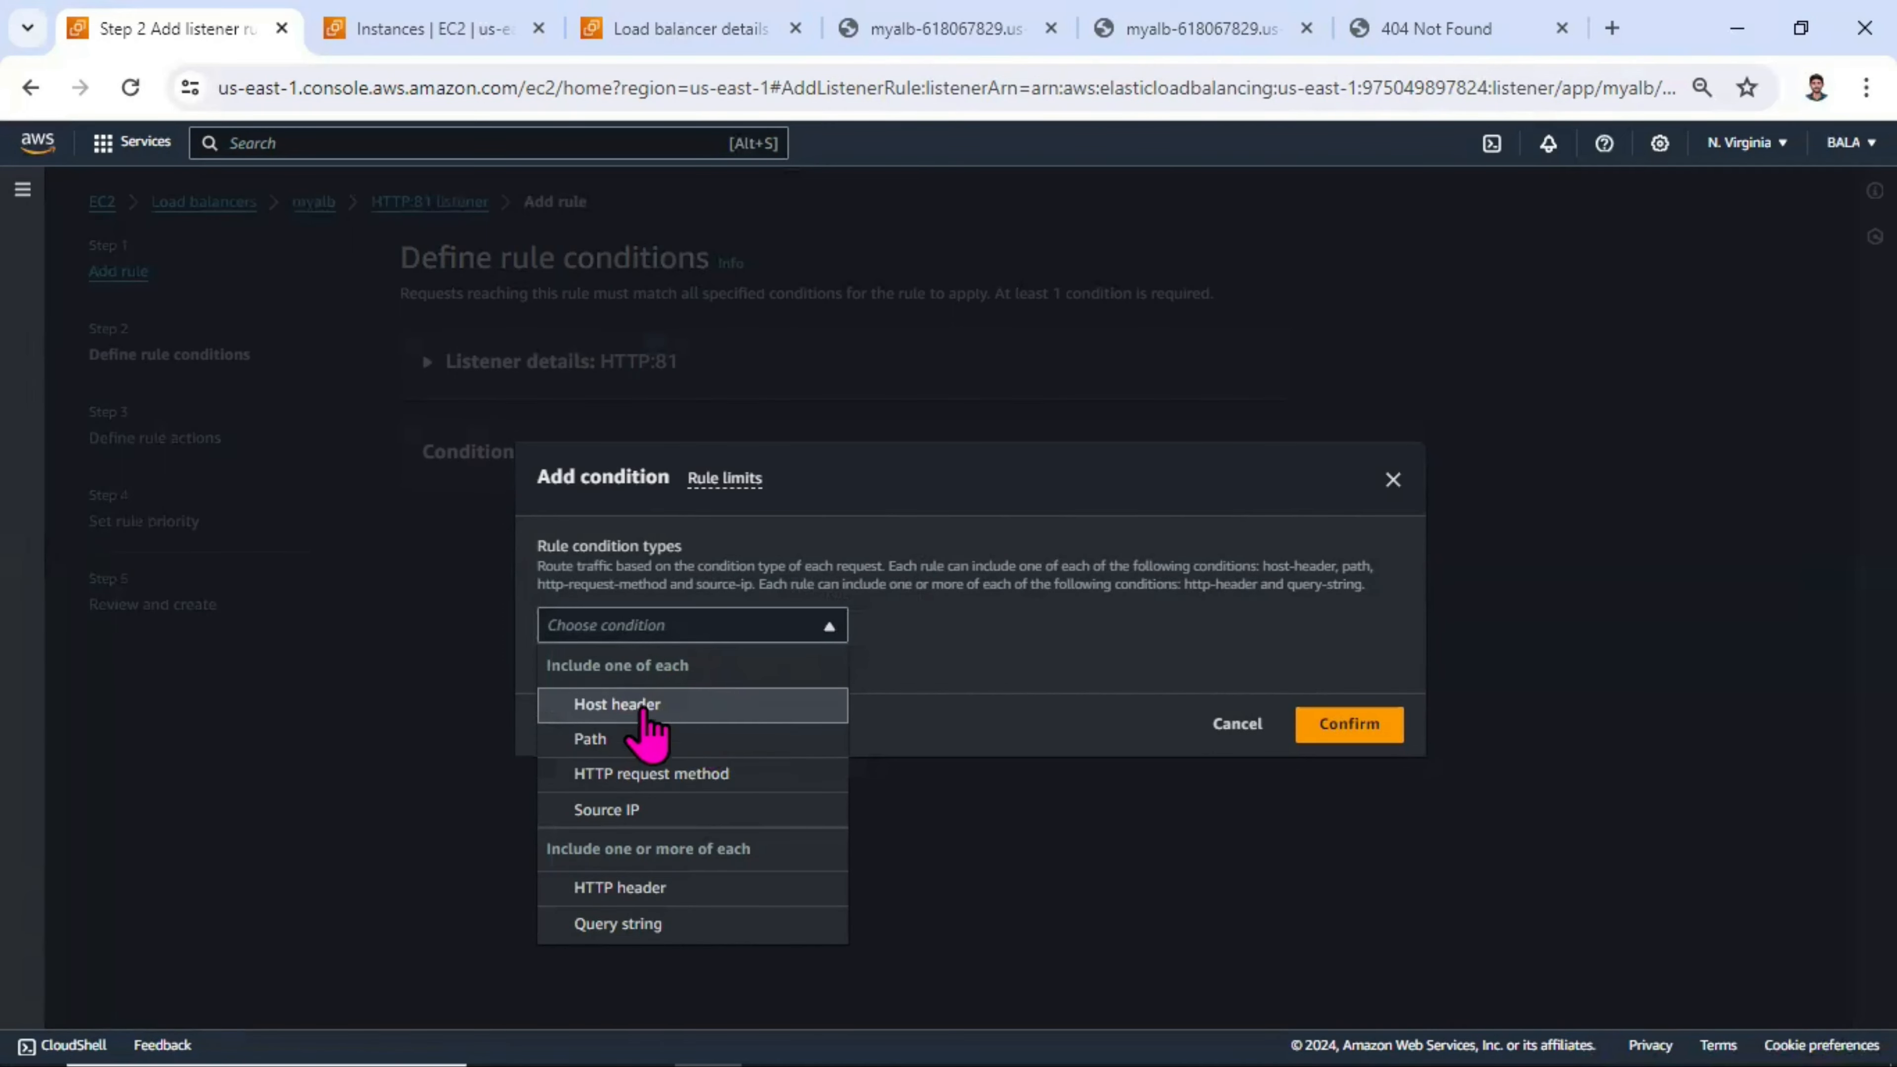
{"action": "left_click", "coordinate": [657, 710]}
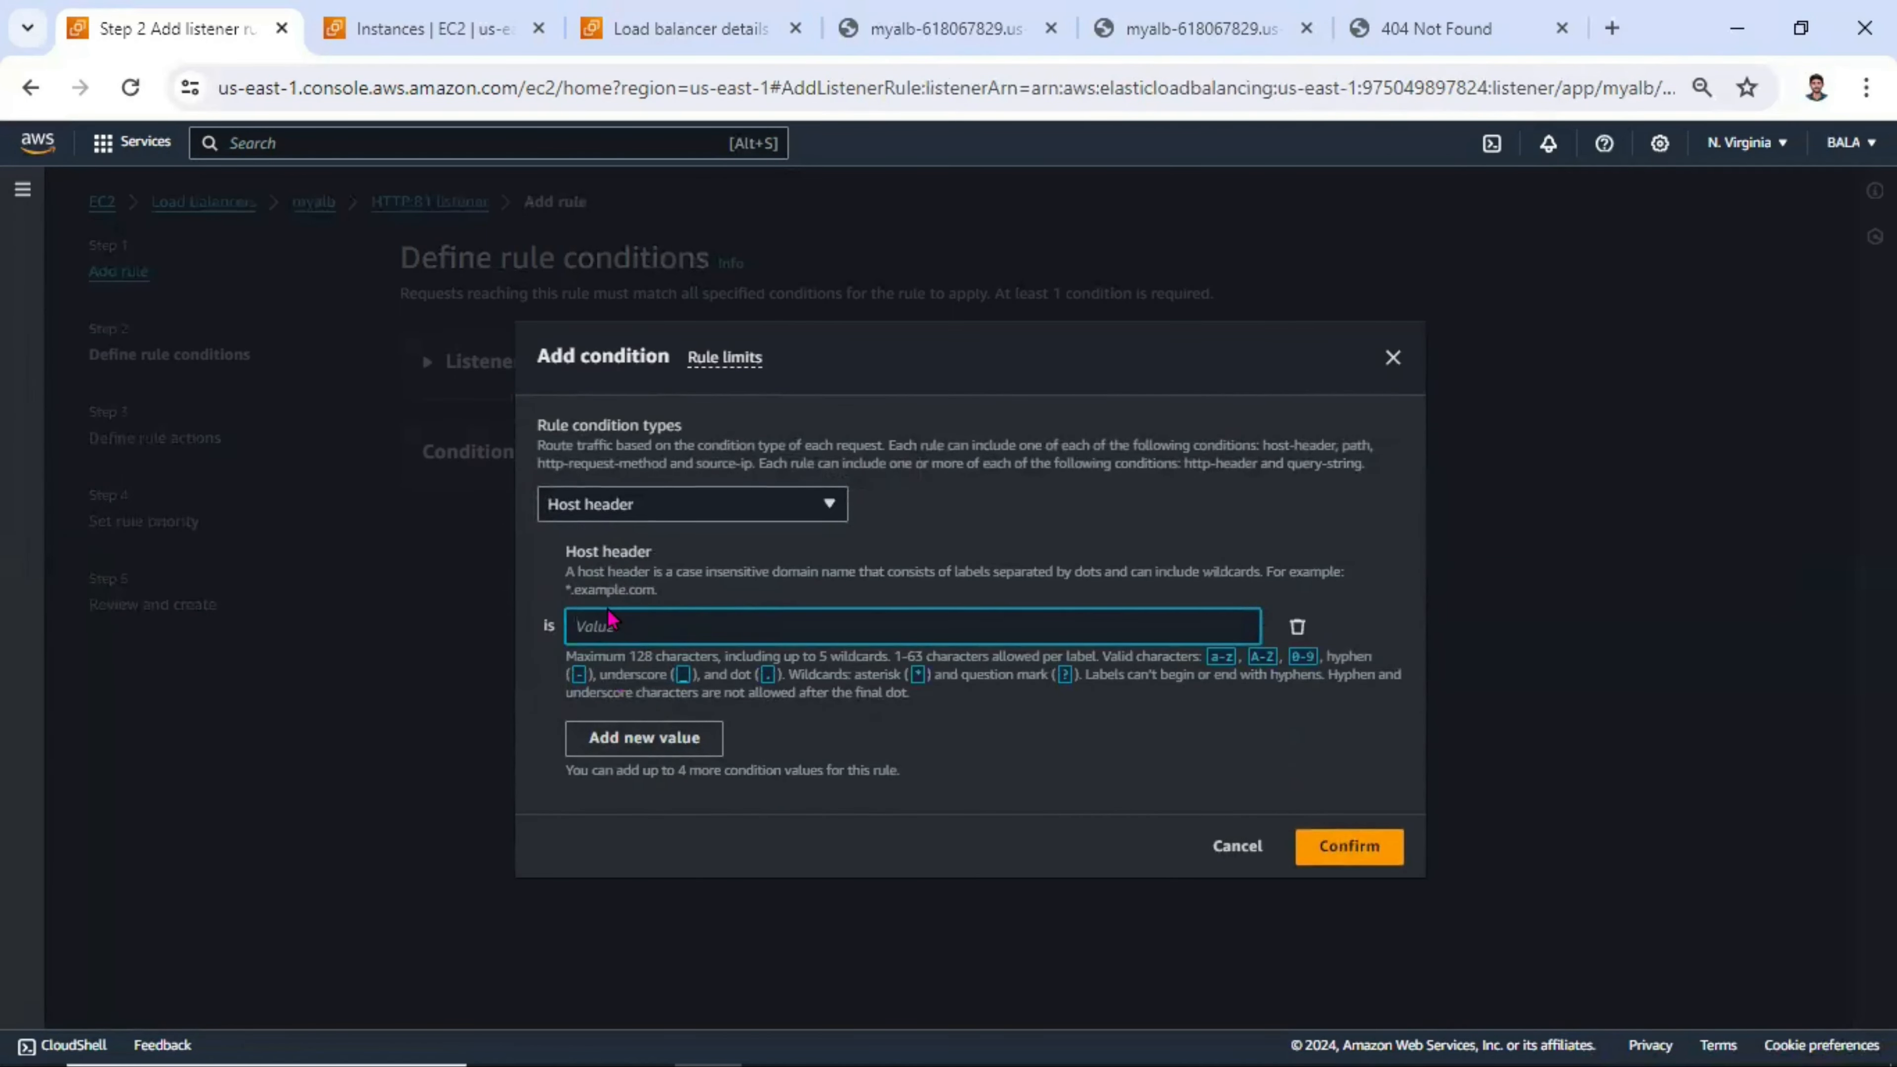
{"action": "left_click_drag", "start_coordinate": [667, 590], "coordinate": [561, 592]}
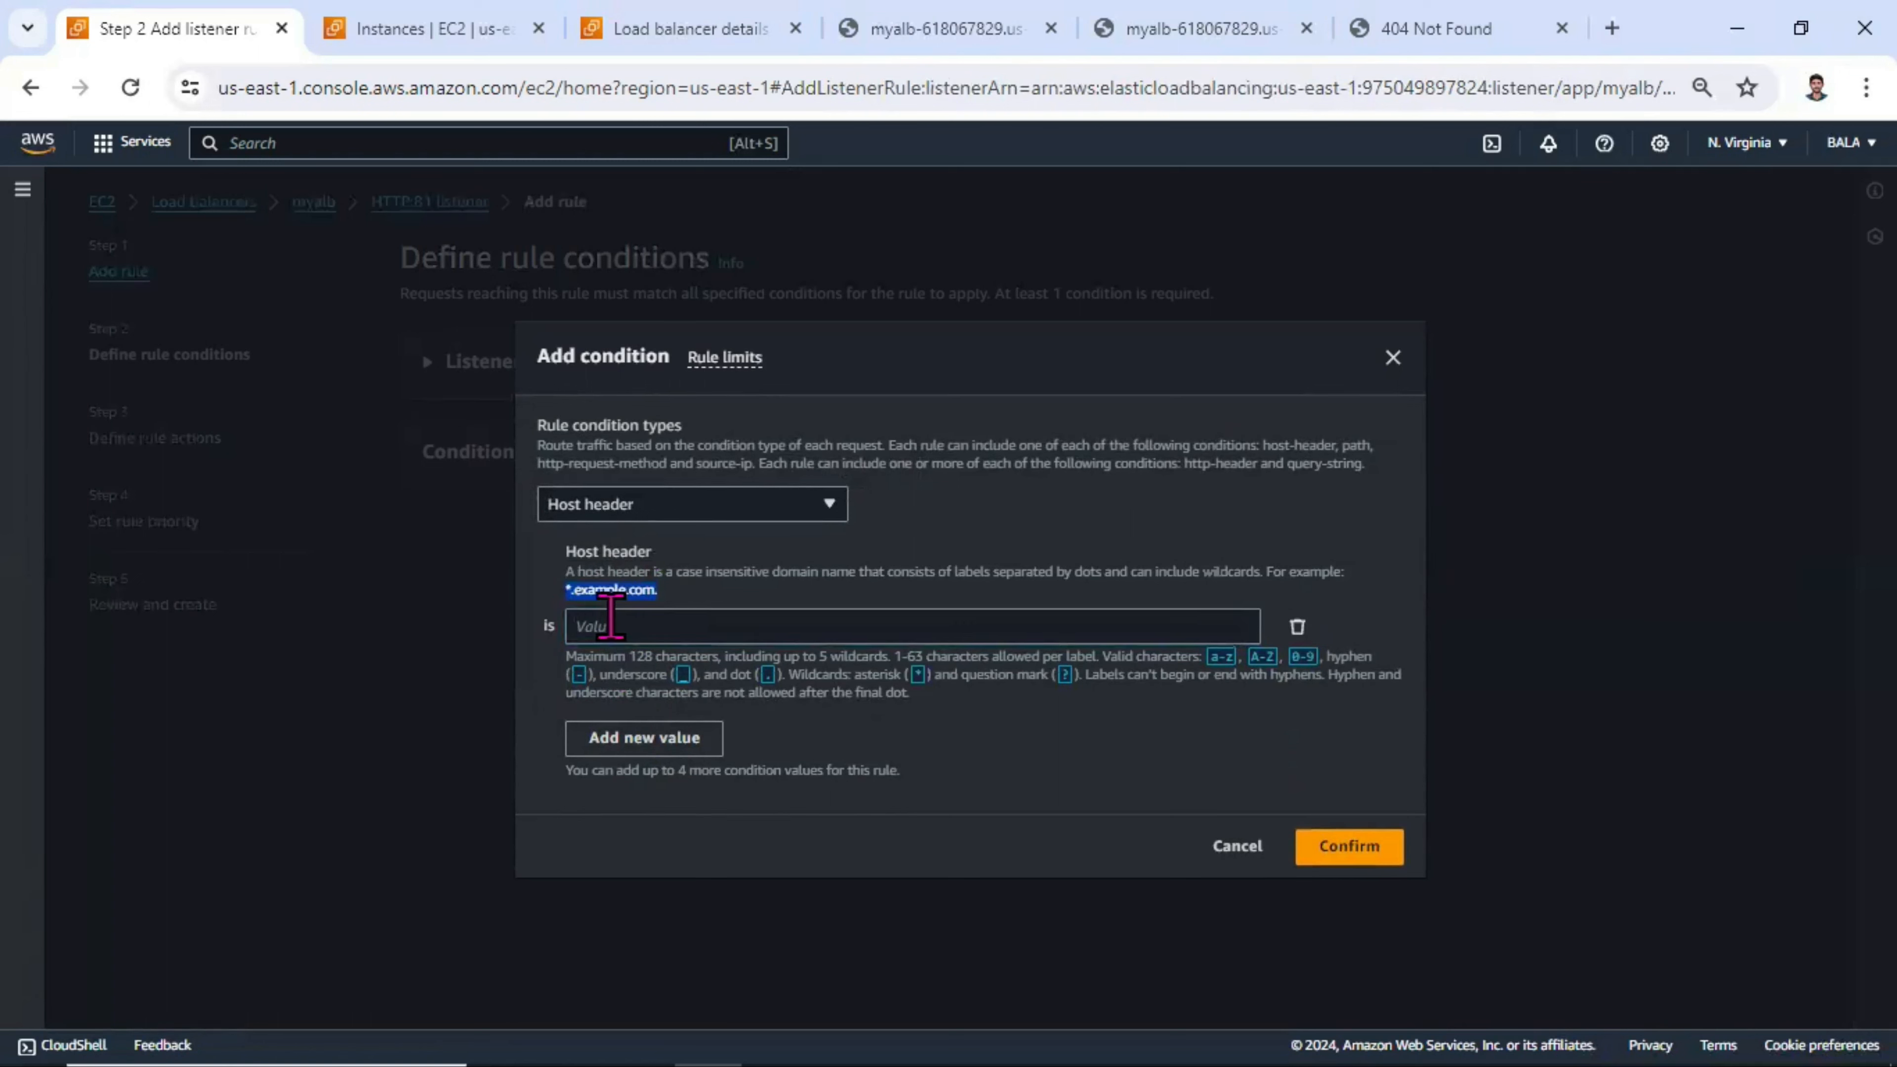
{"action": "left_click", "coordinate": [658, 592]}
{"action": "left_click", "coordinate": [652, 626]}
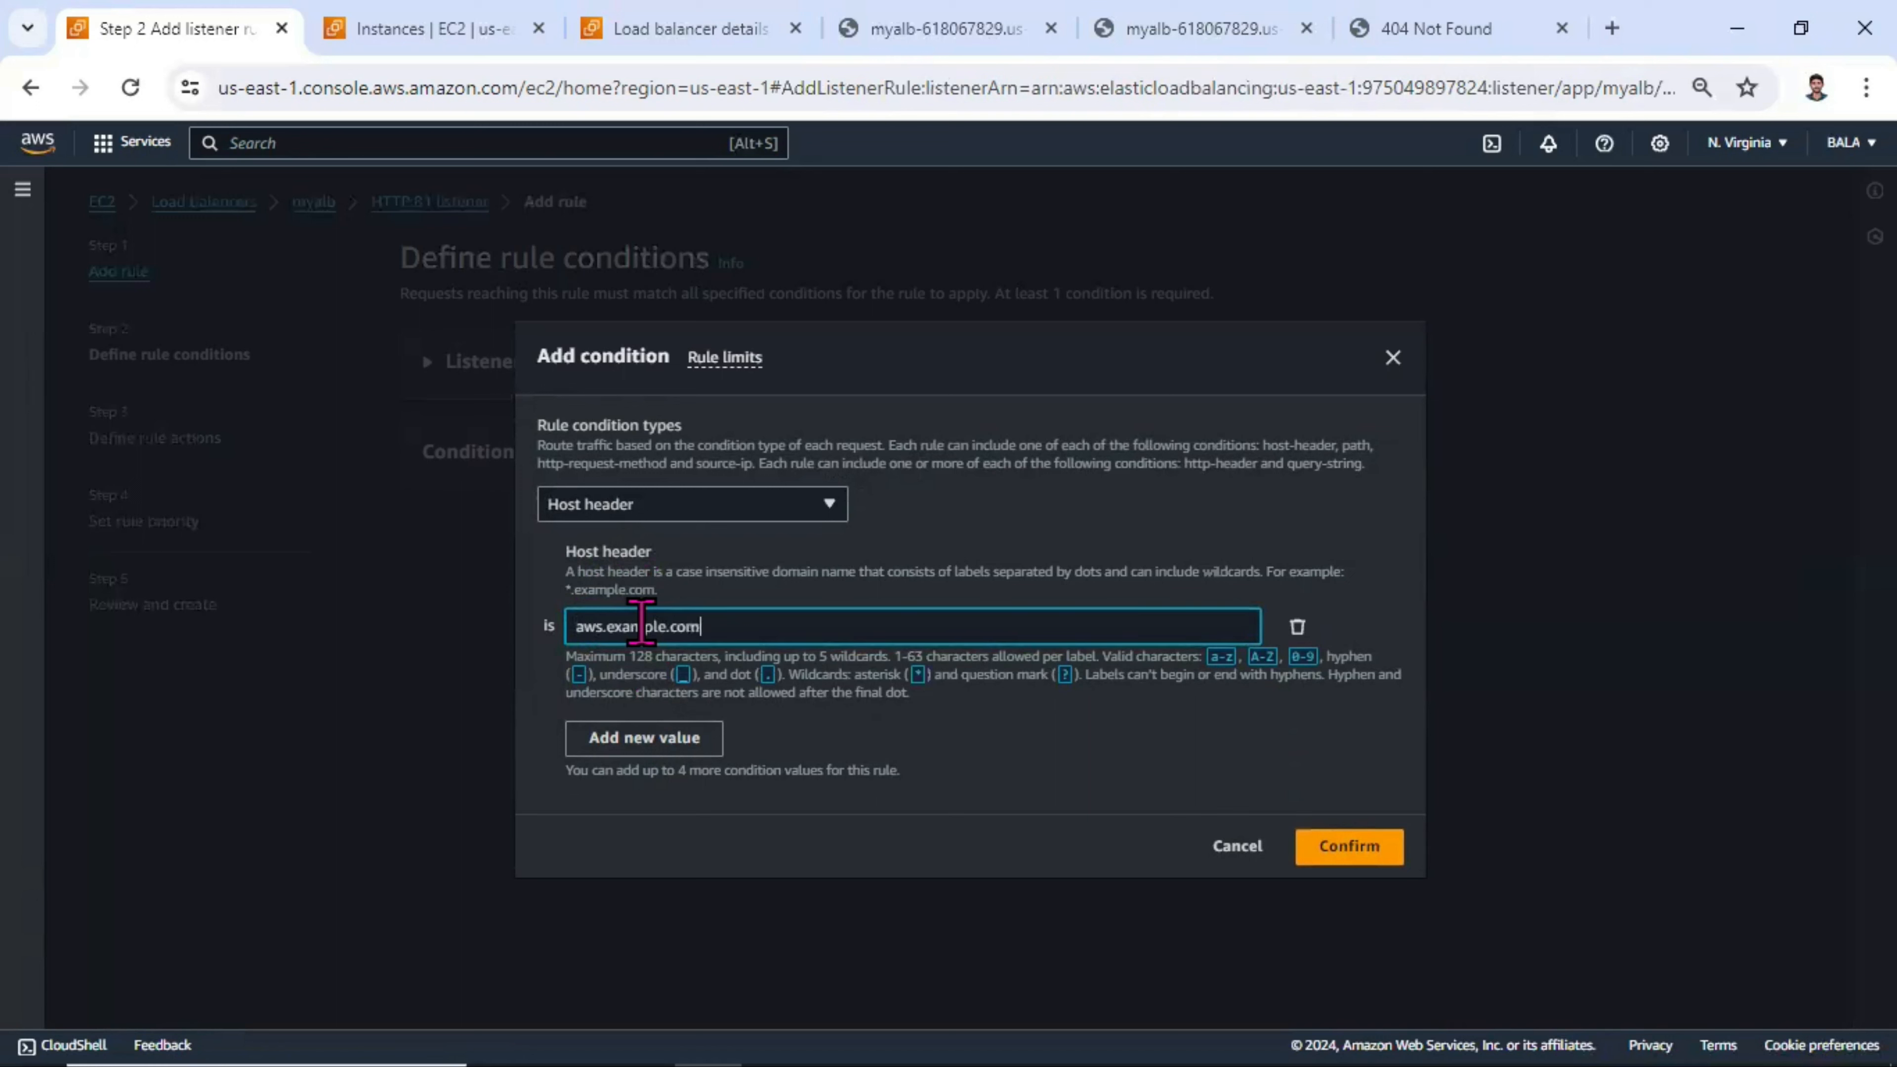
{"action": "left_click_drag", "start_coordinate": [727, 626], "coordinate": [522, 650]}
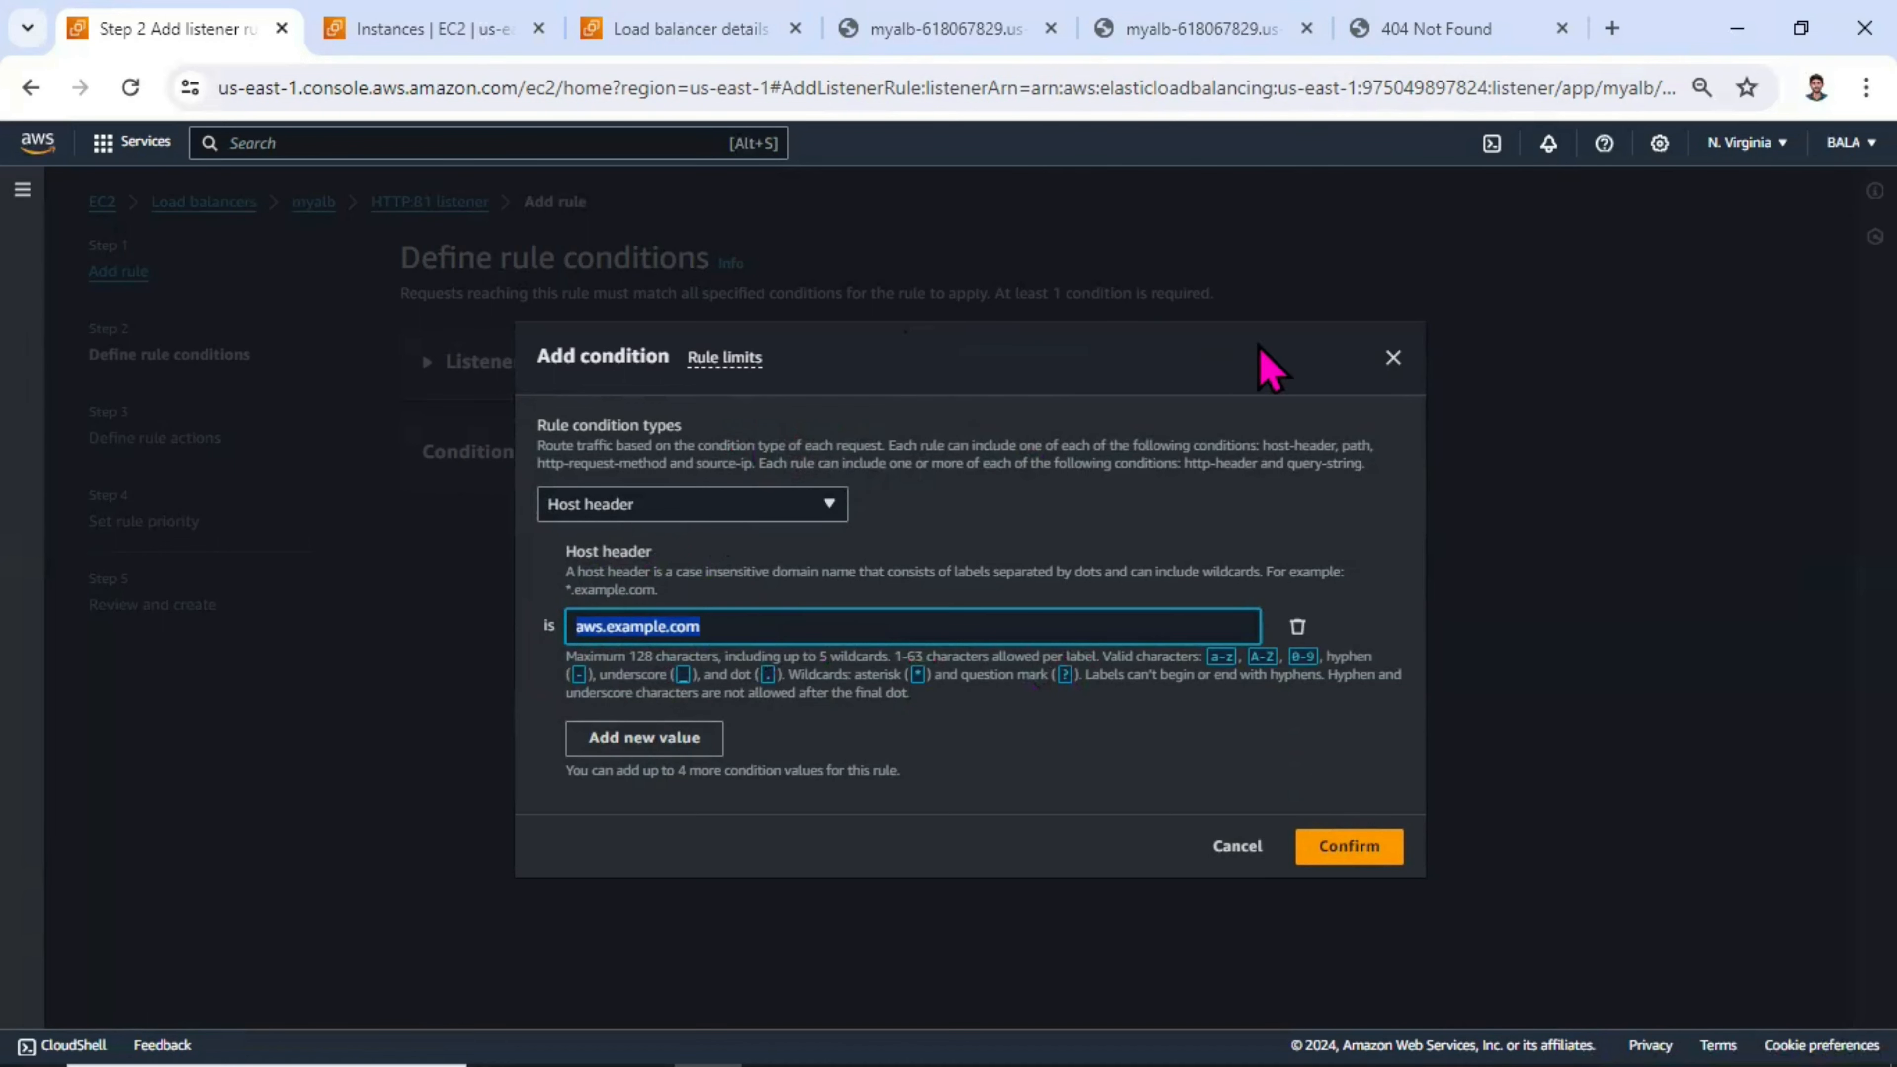
- Switch the rule condition type to Path and enter /item as its value
{"action": "left_click", "coordinate": [669, 512]}
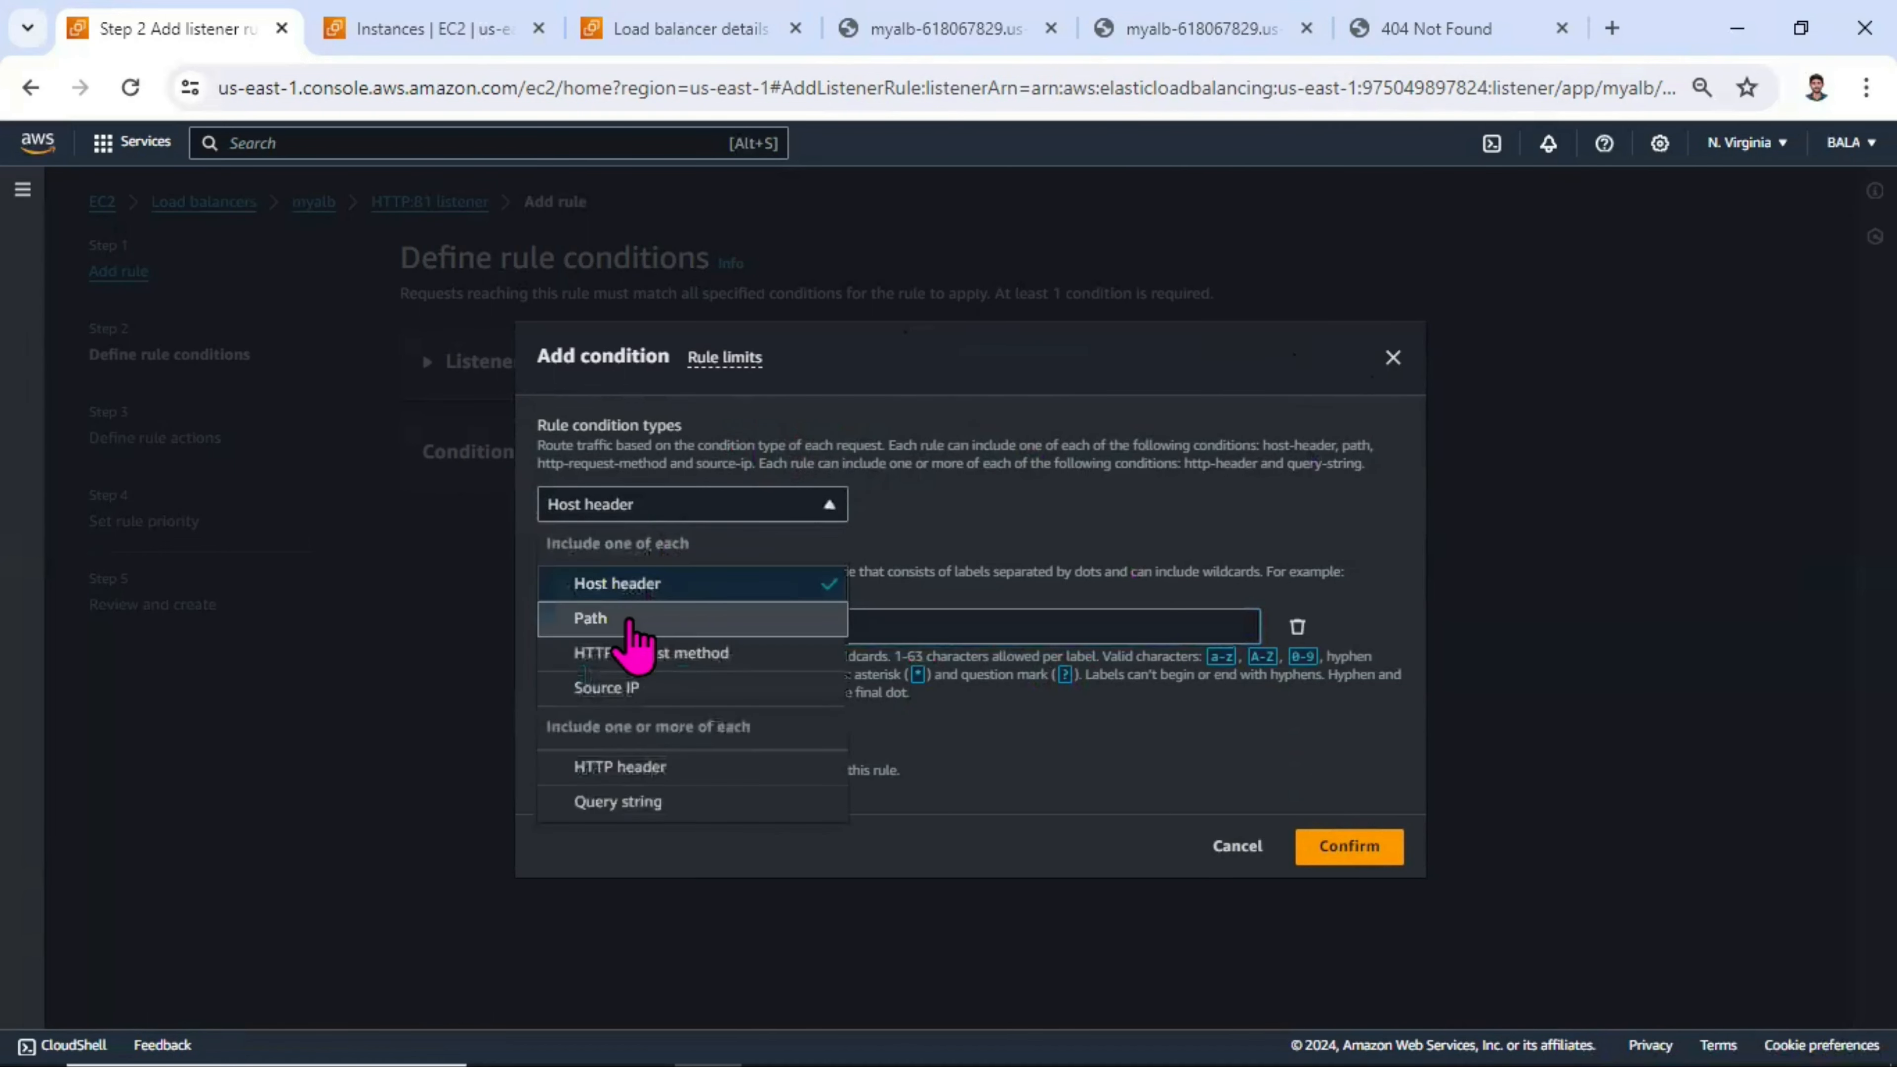
{"action": "left_click", "coordinate": [624, 620]}
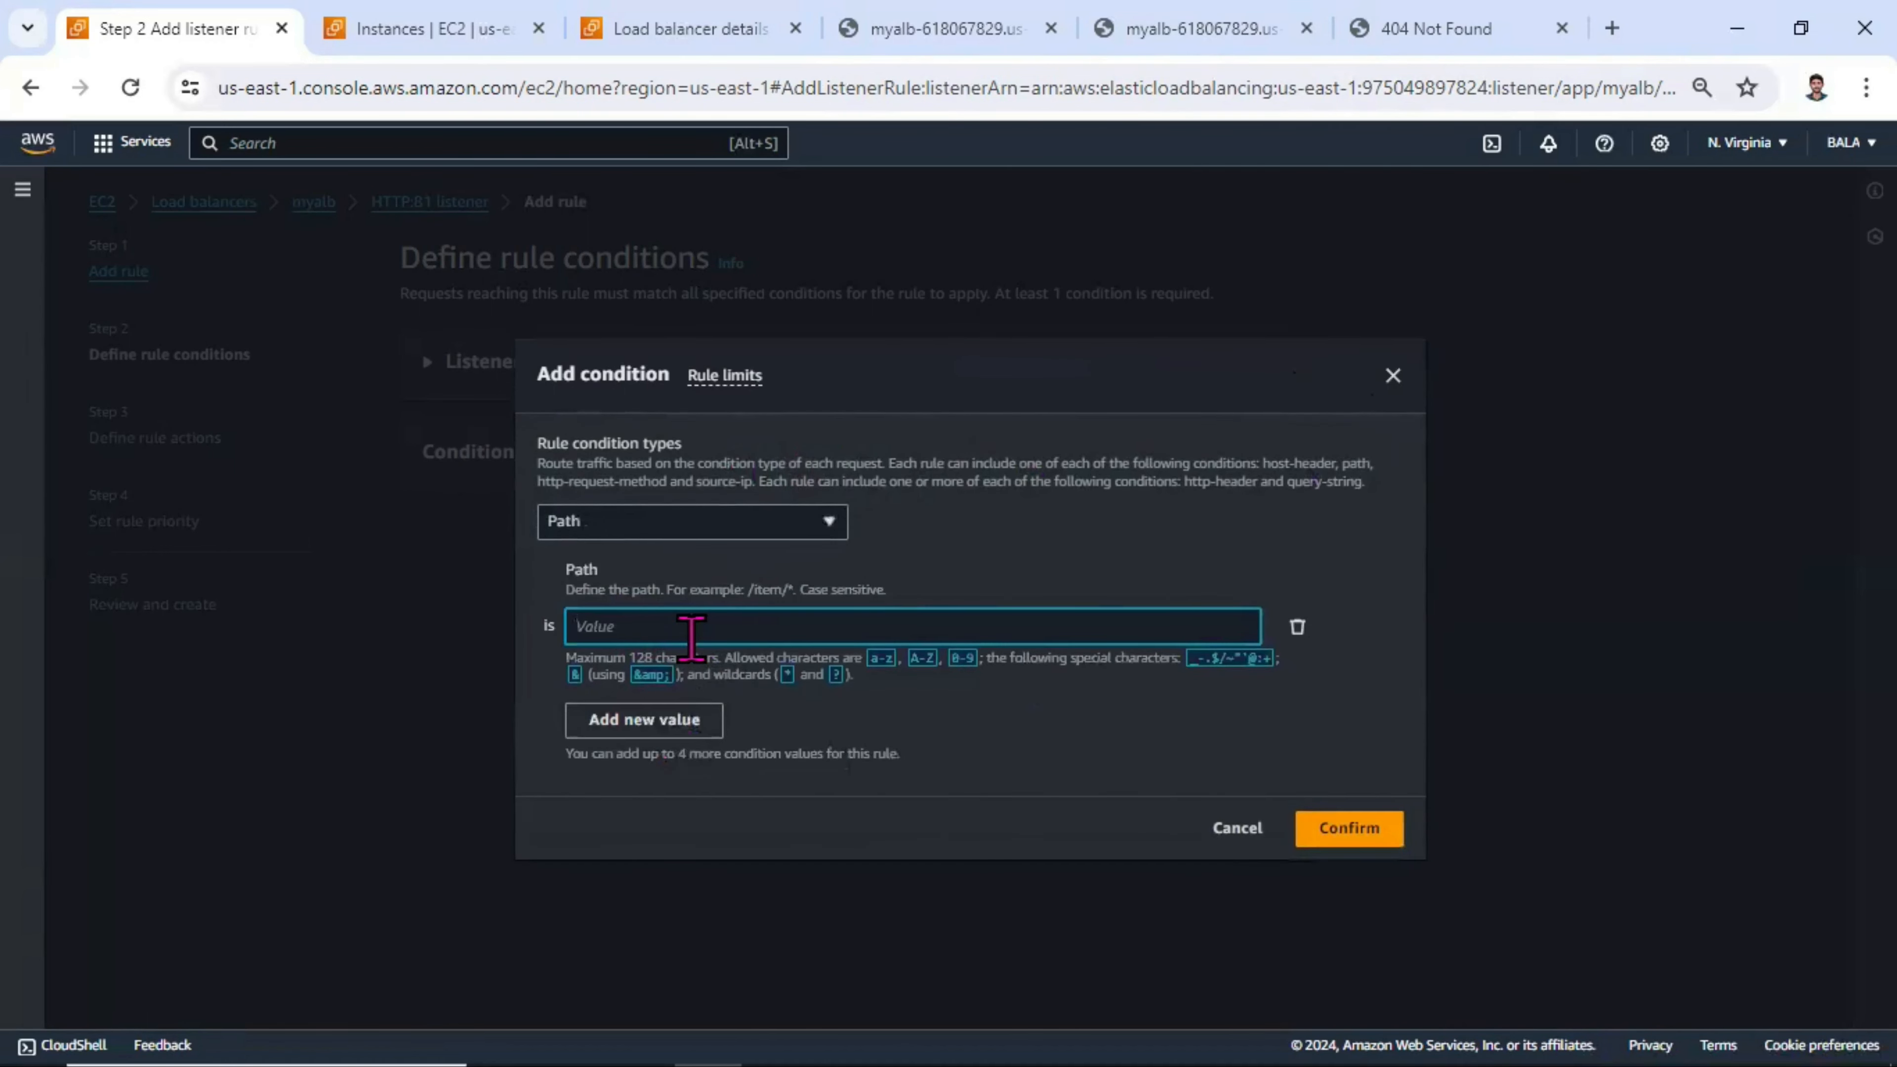
{"action": "left_click", "coordinate": [780, 587]}
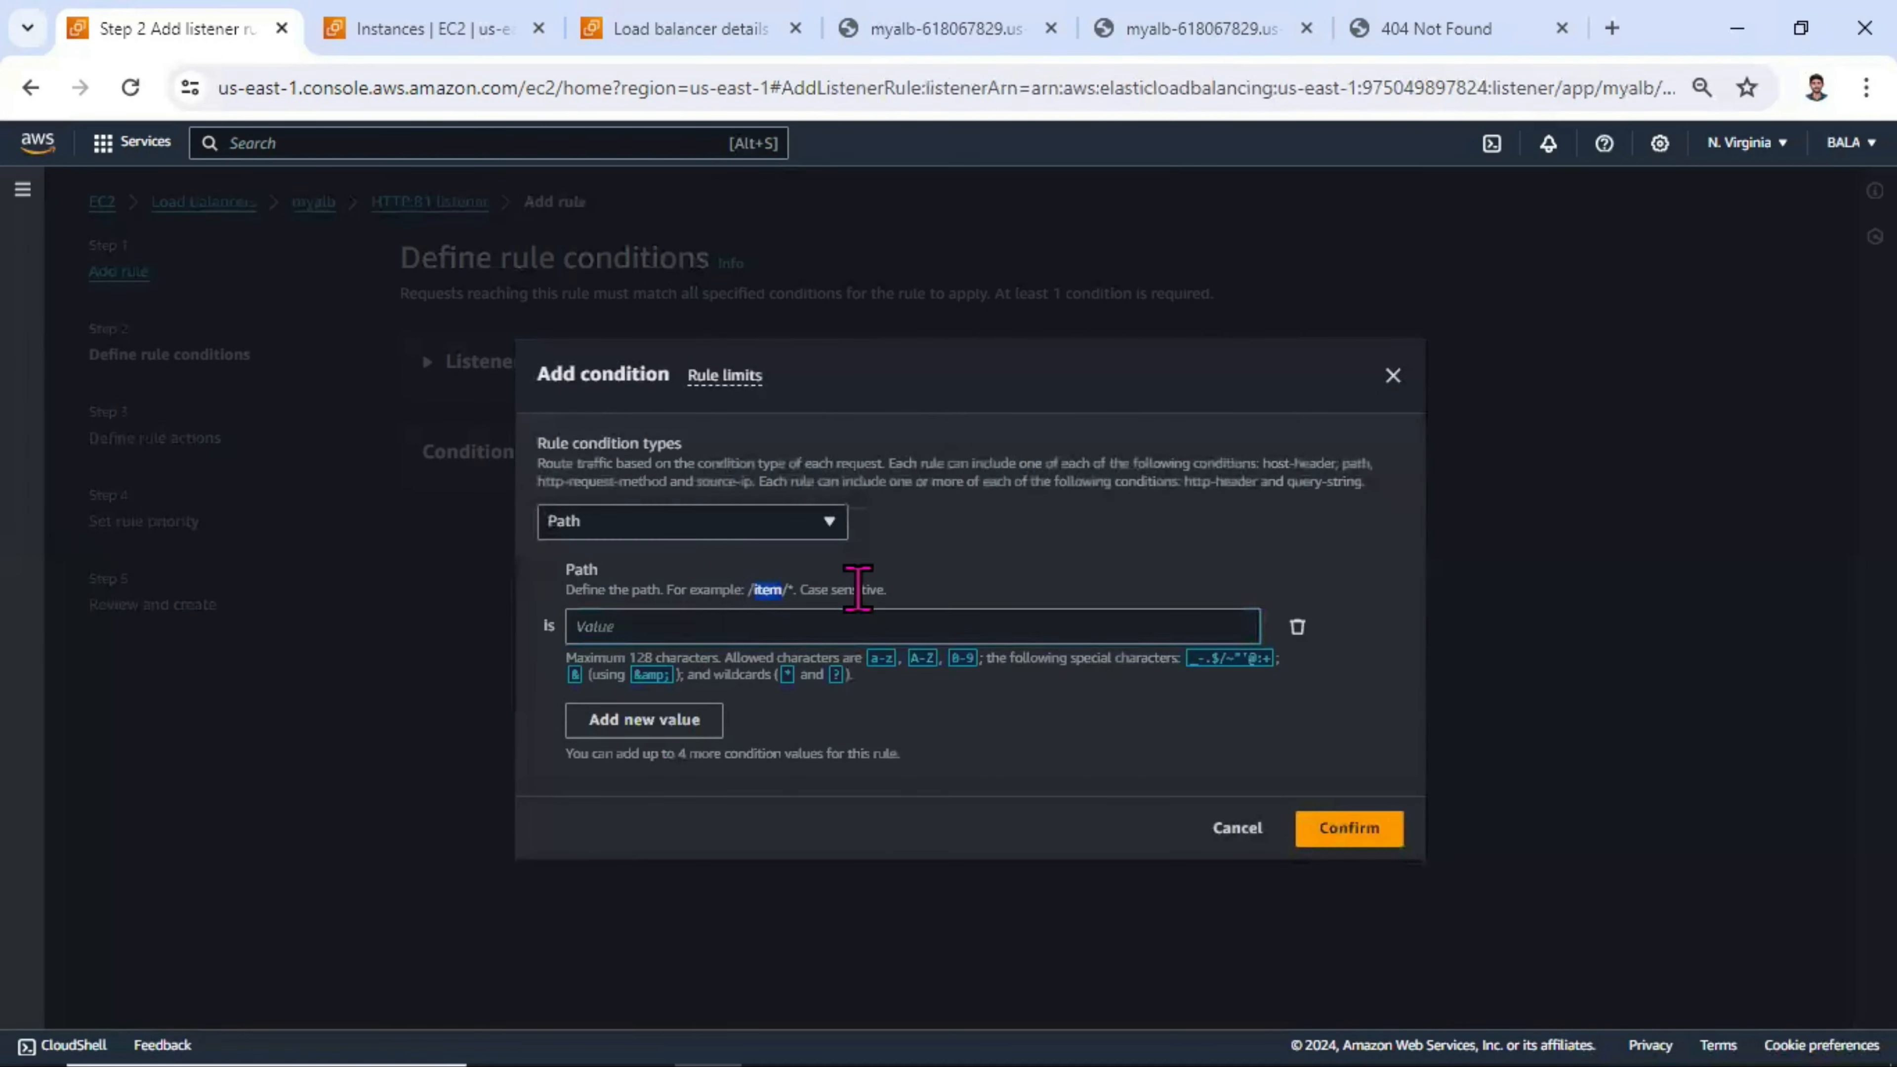
{"action": "left_click", "coordinate": [843, 628]}
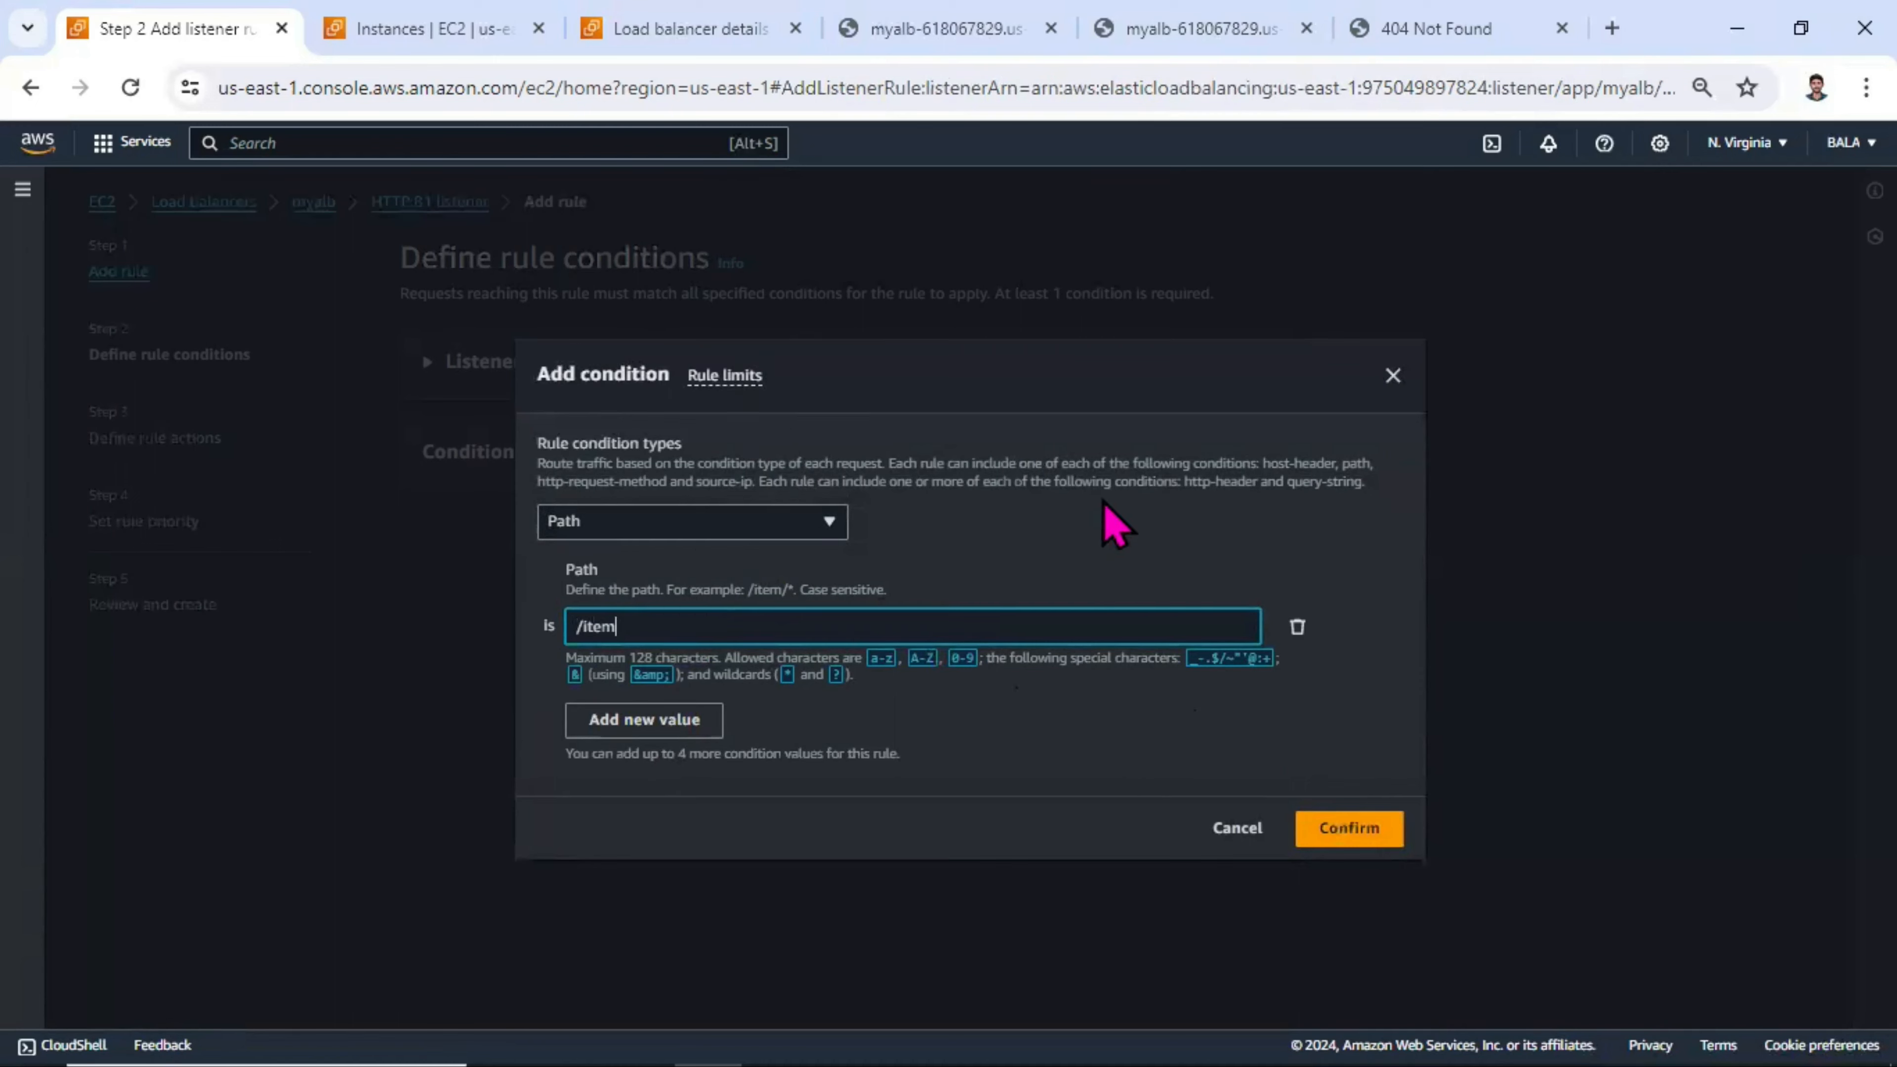
- Try the HTTP request method and Source IP condition types and read what value each one expects
{"action": "left_click", "coordinate": [784, 525]}
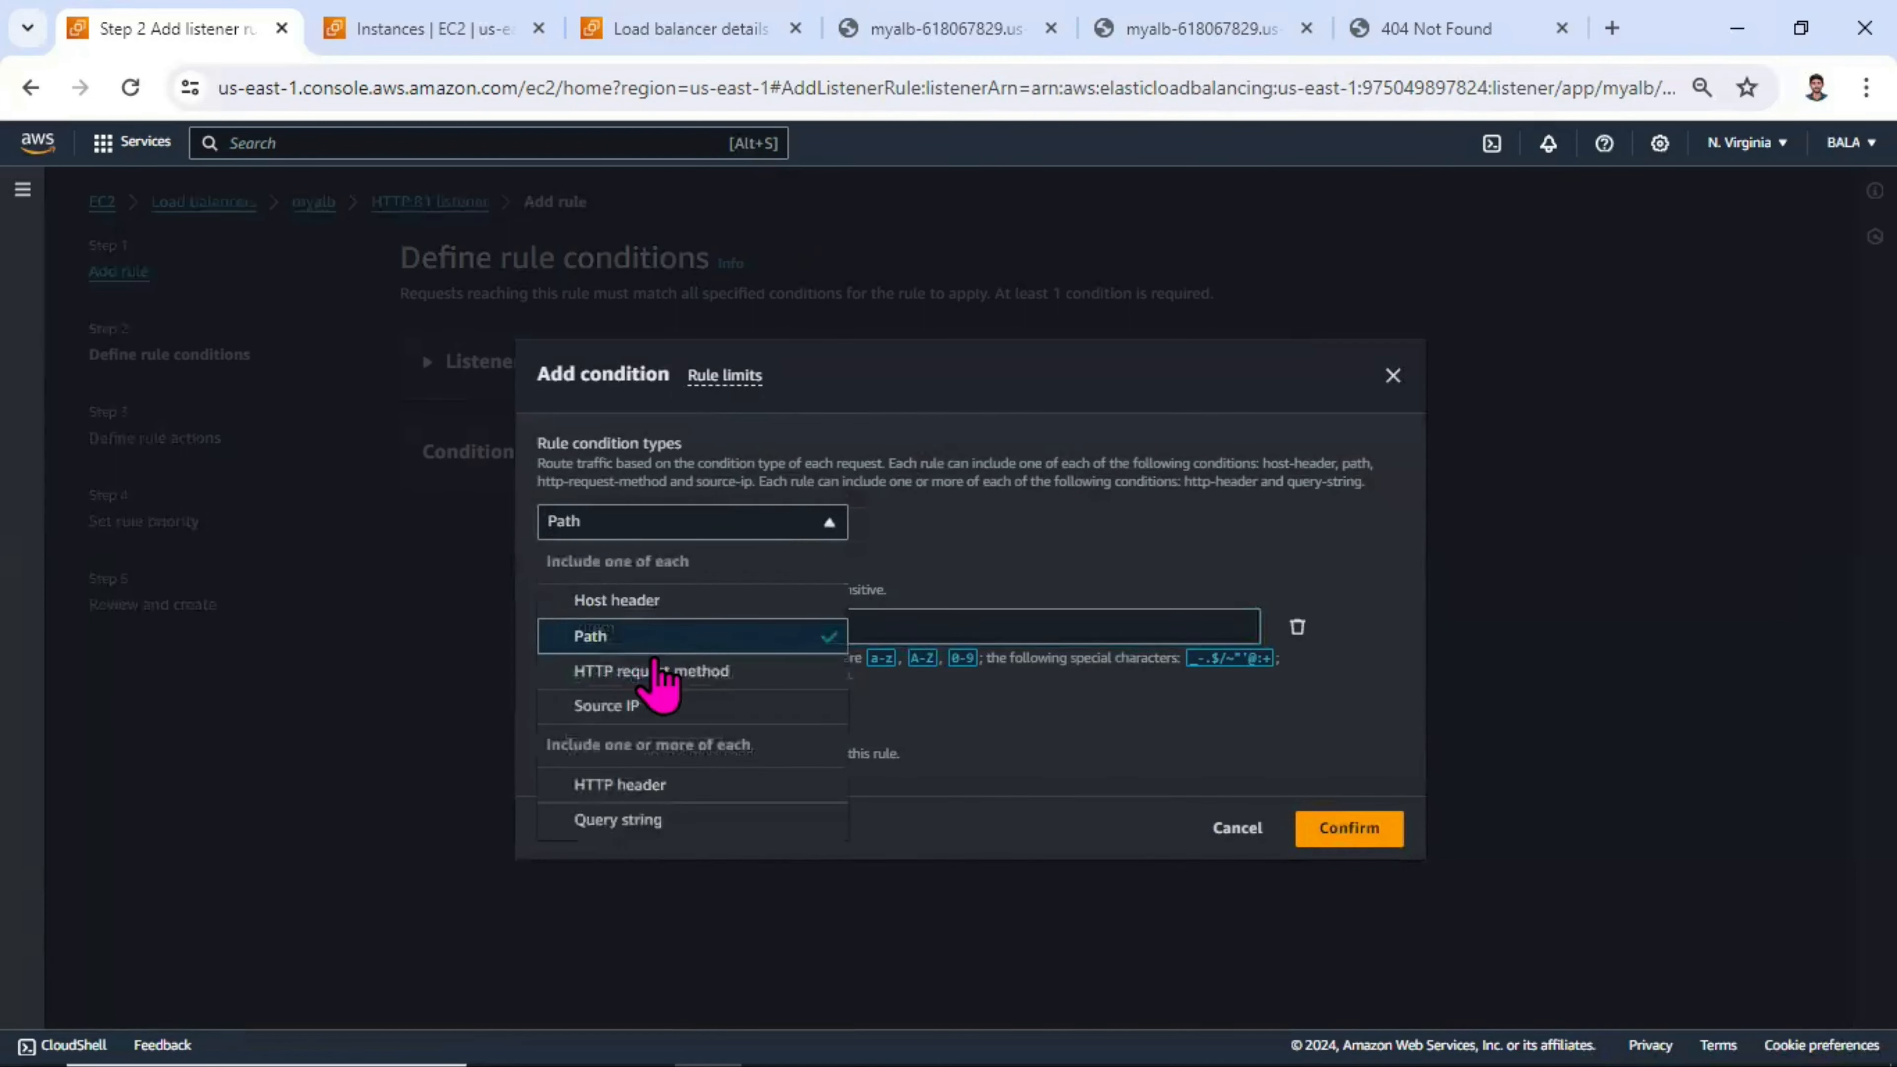
{"action": "left_click", "coordinate": [690, 673]}
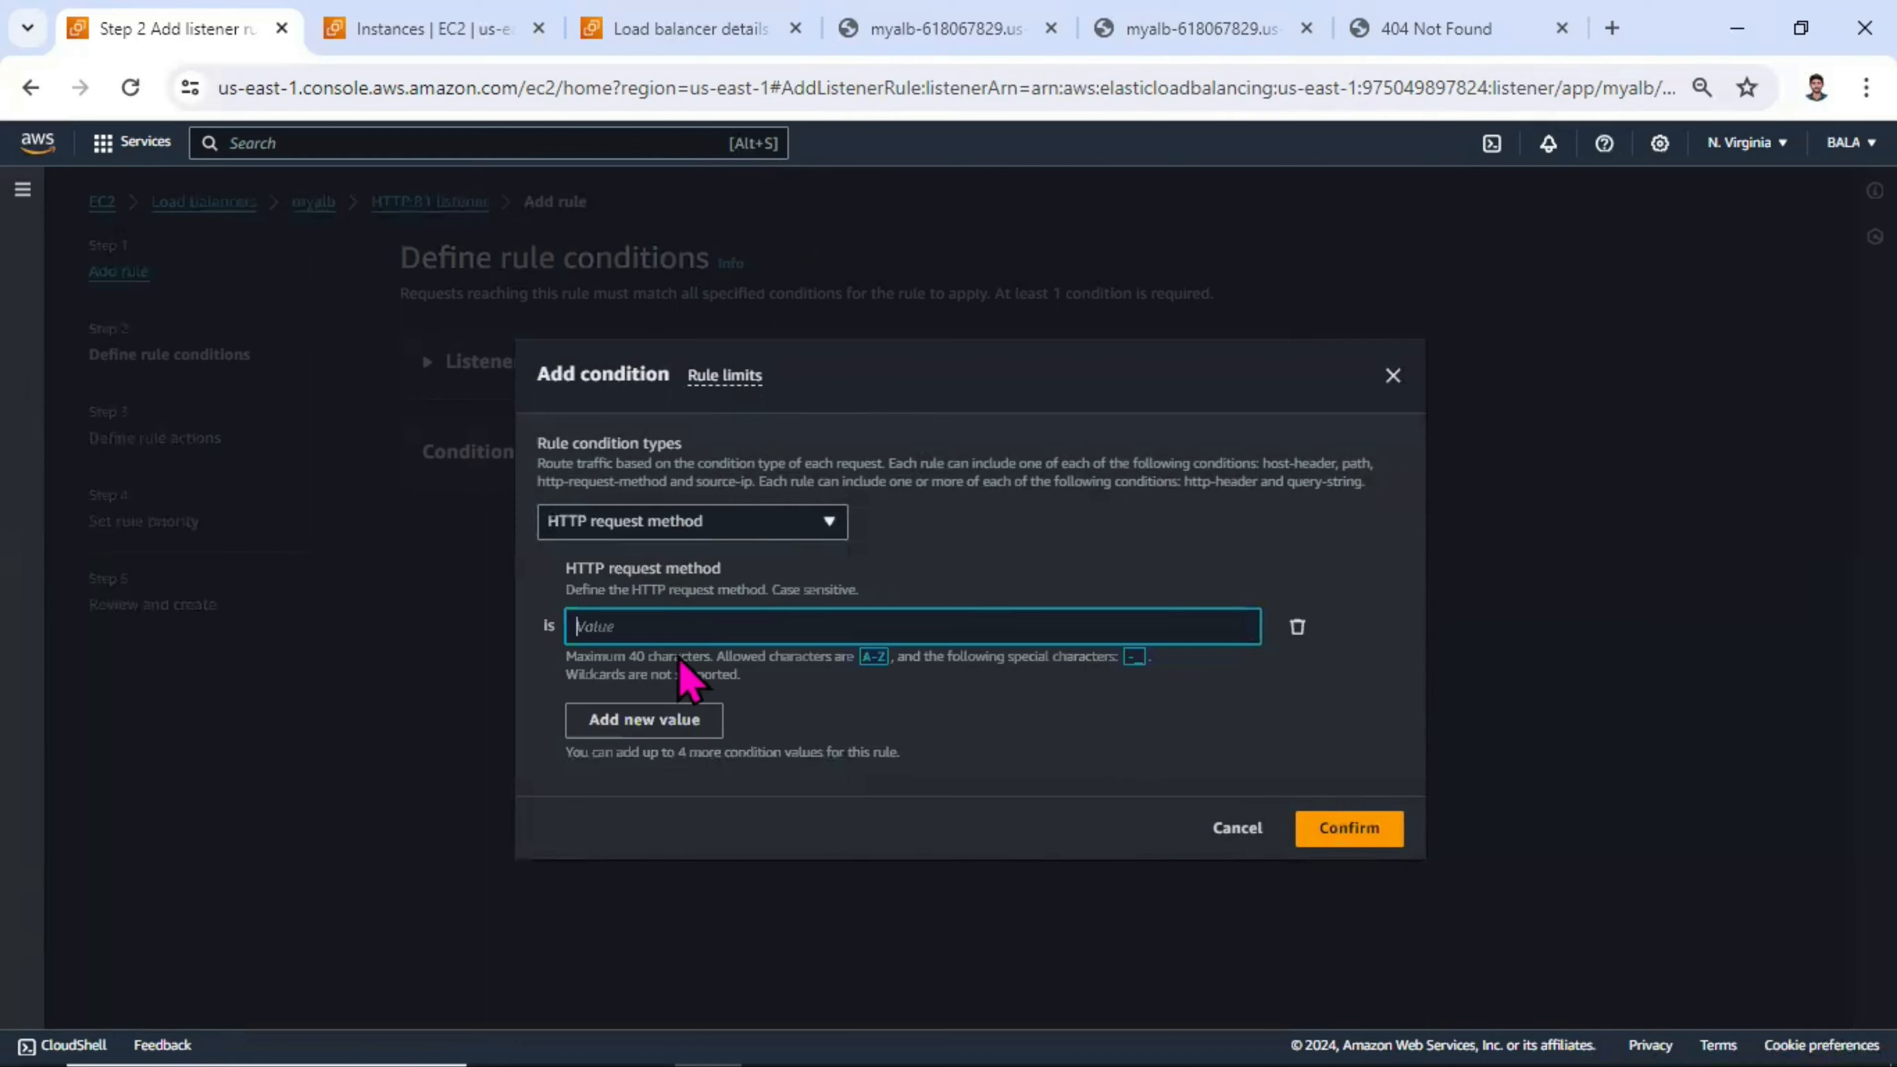
{"action": "left_click_drag", "start_coordinate": [885, 602], "coordinate": [552, 605]}
{"action": "left_click", "coordinate": [628, 526]}
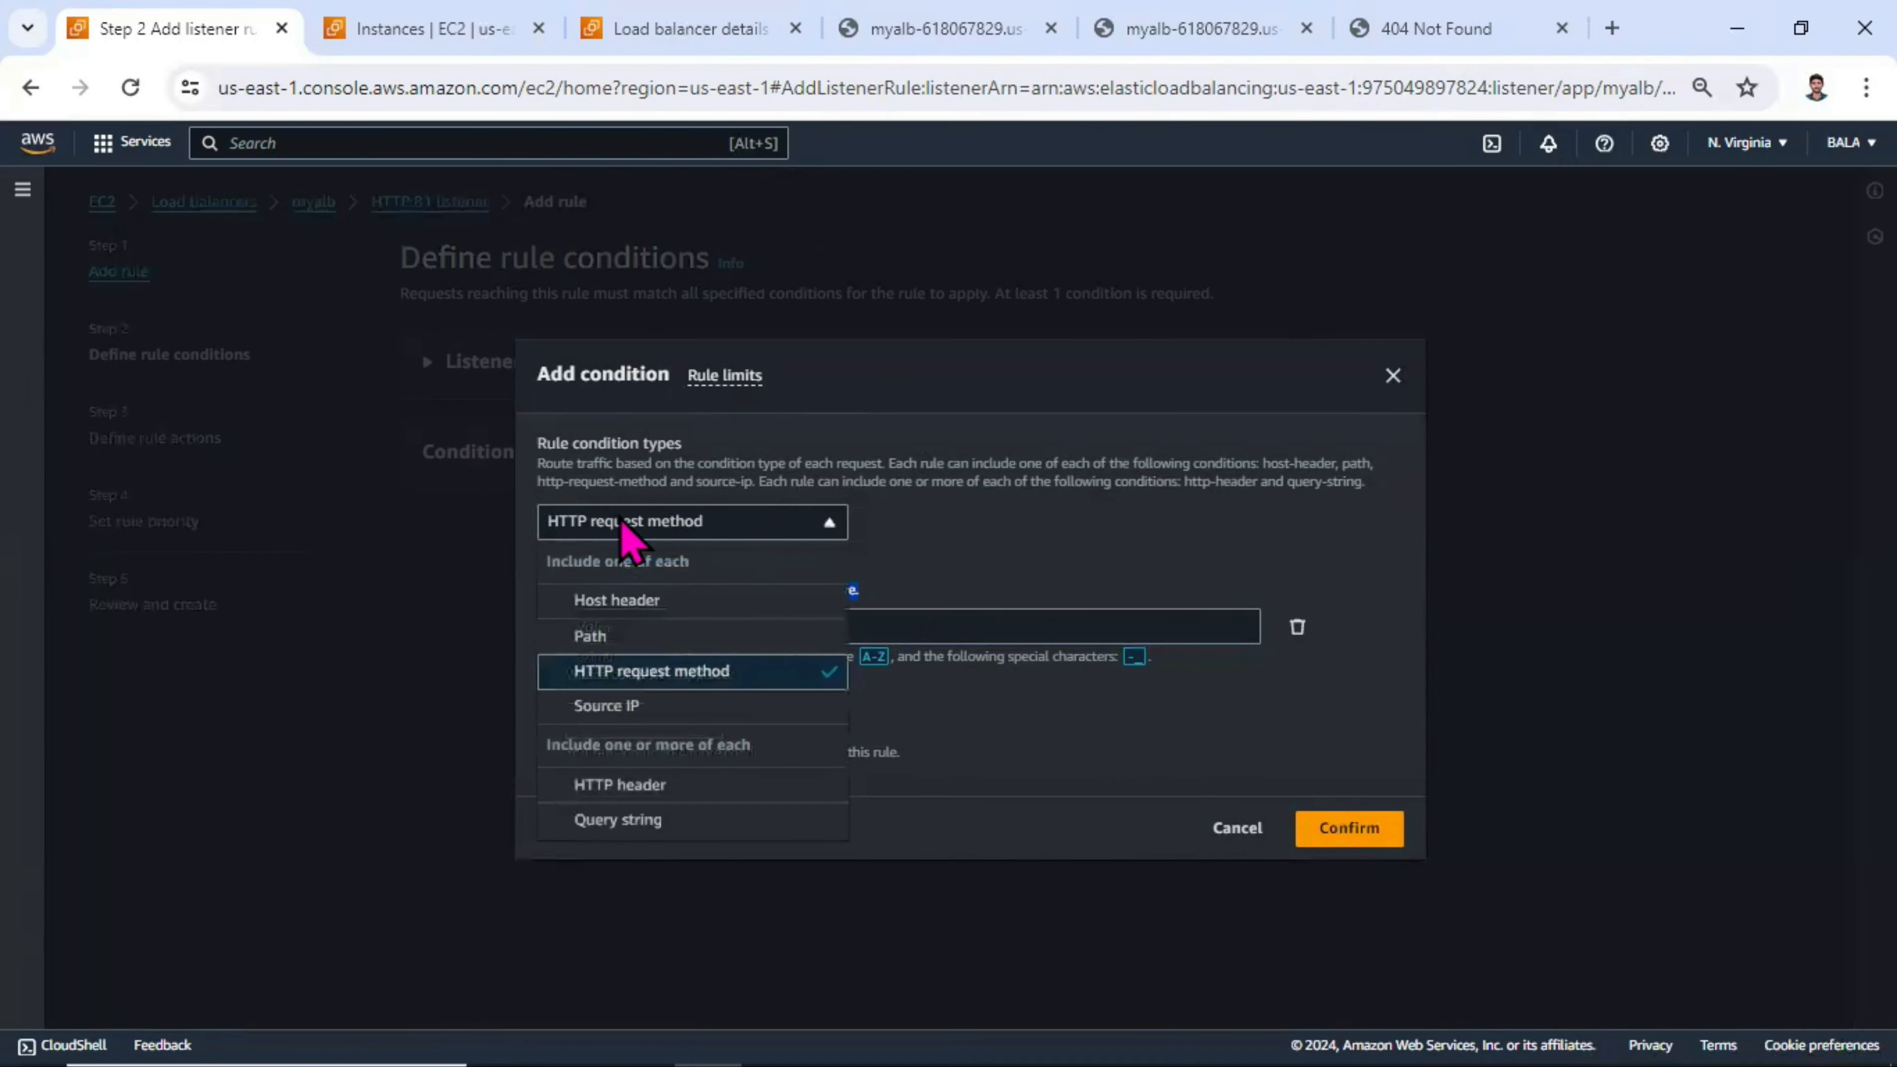
{"action": "left_click", "coordinate": [638, 706]}
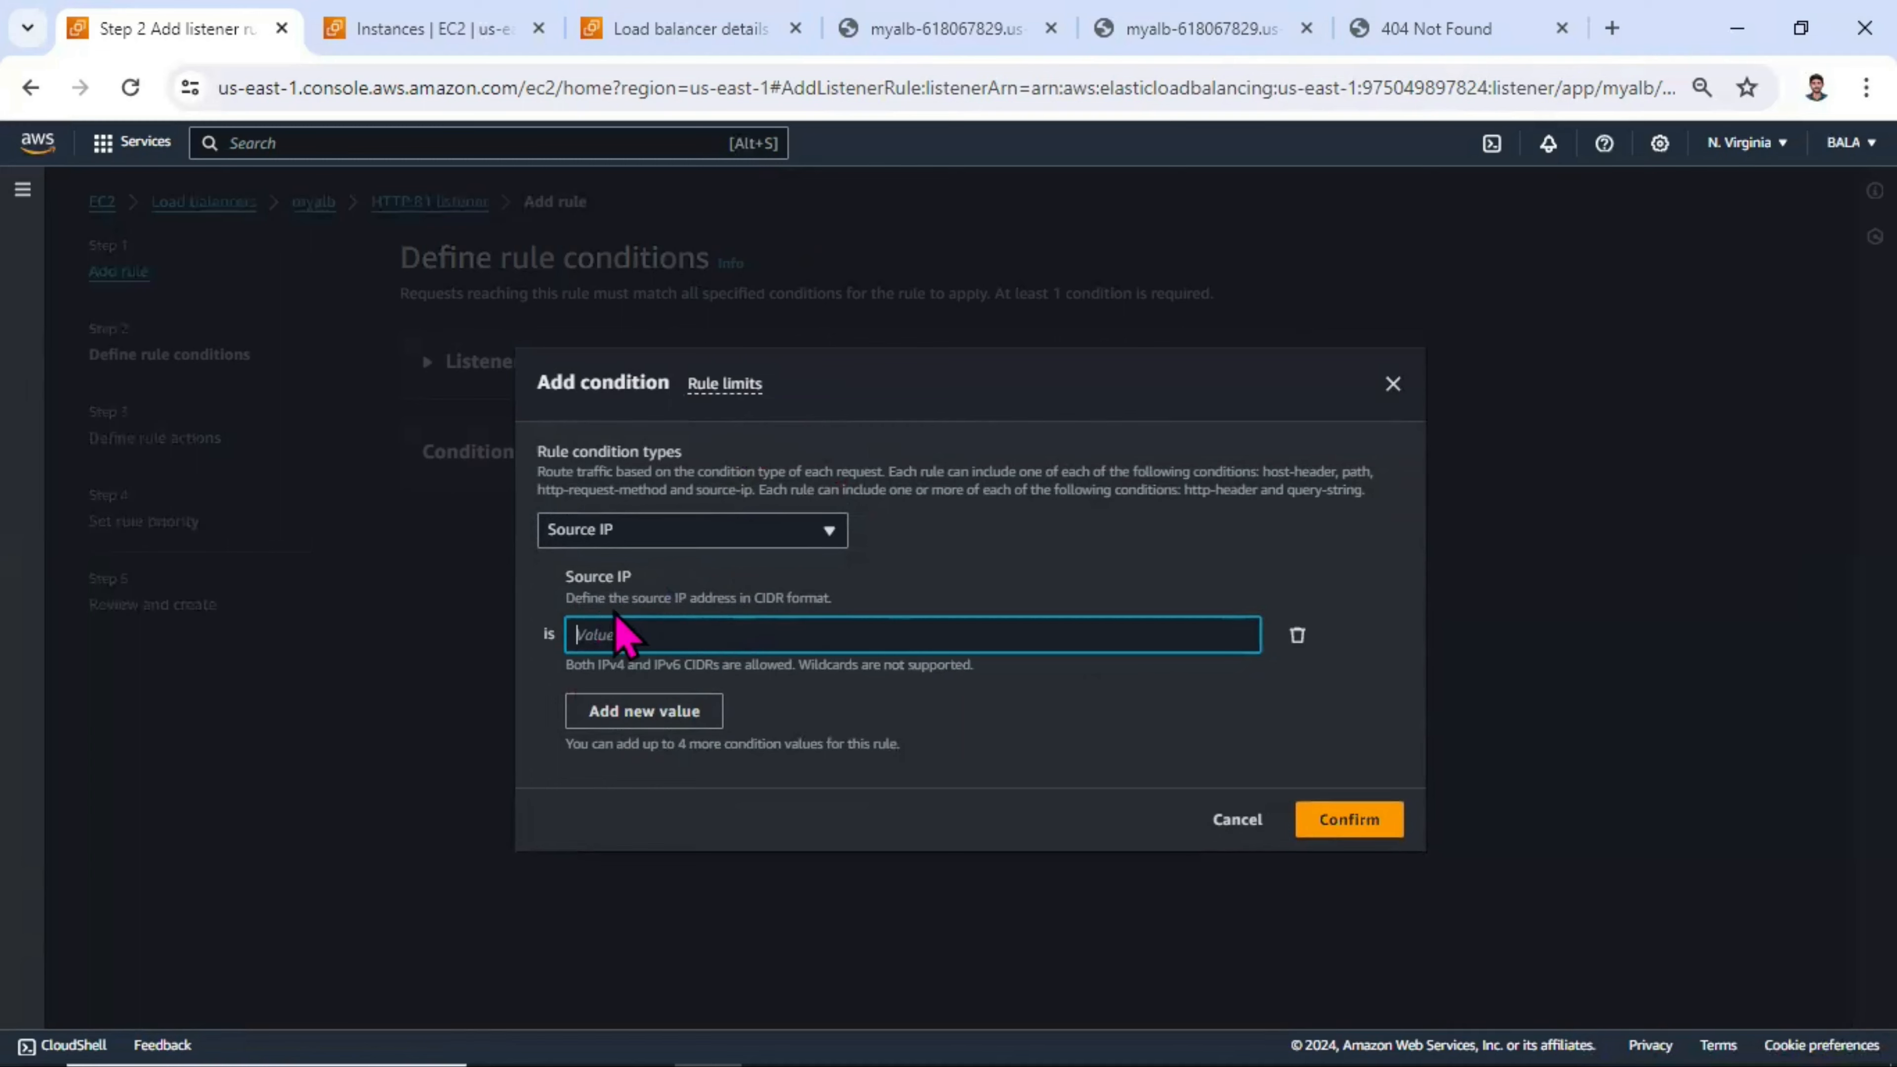
{"action": "left_click", "coordinate": [681, 513]}
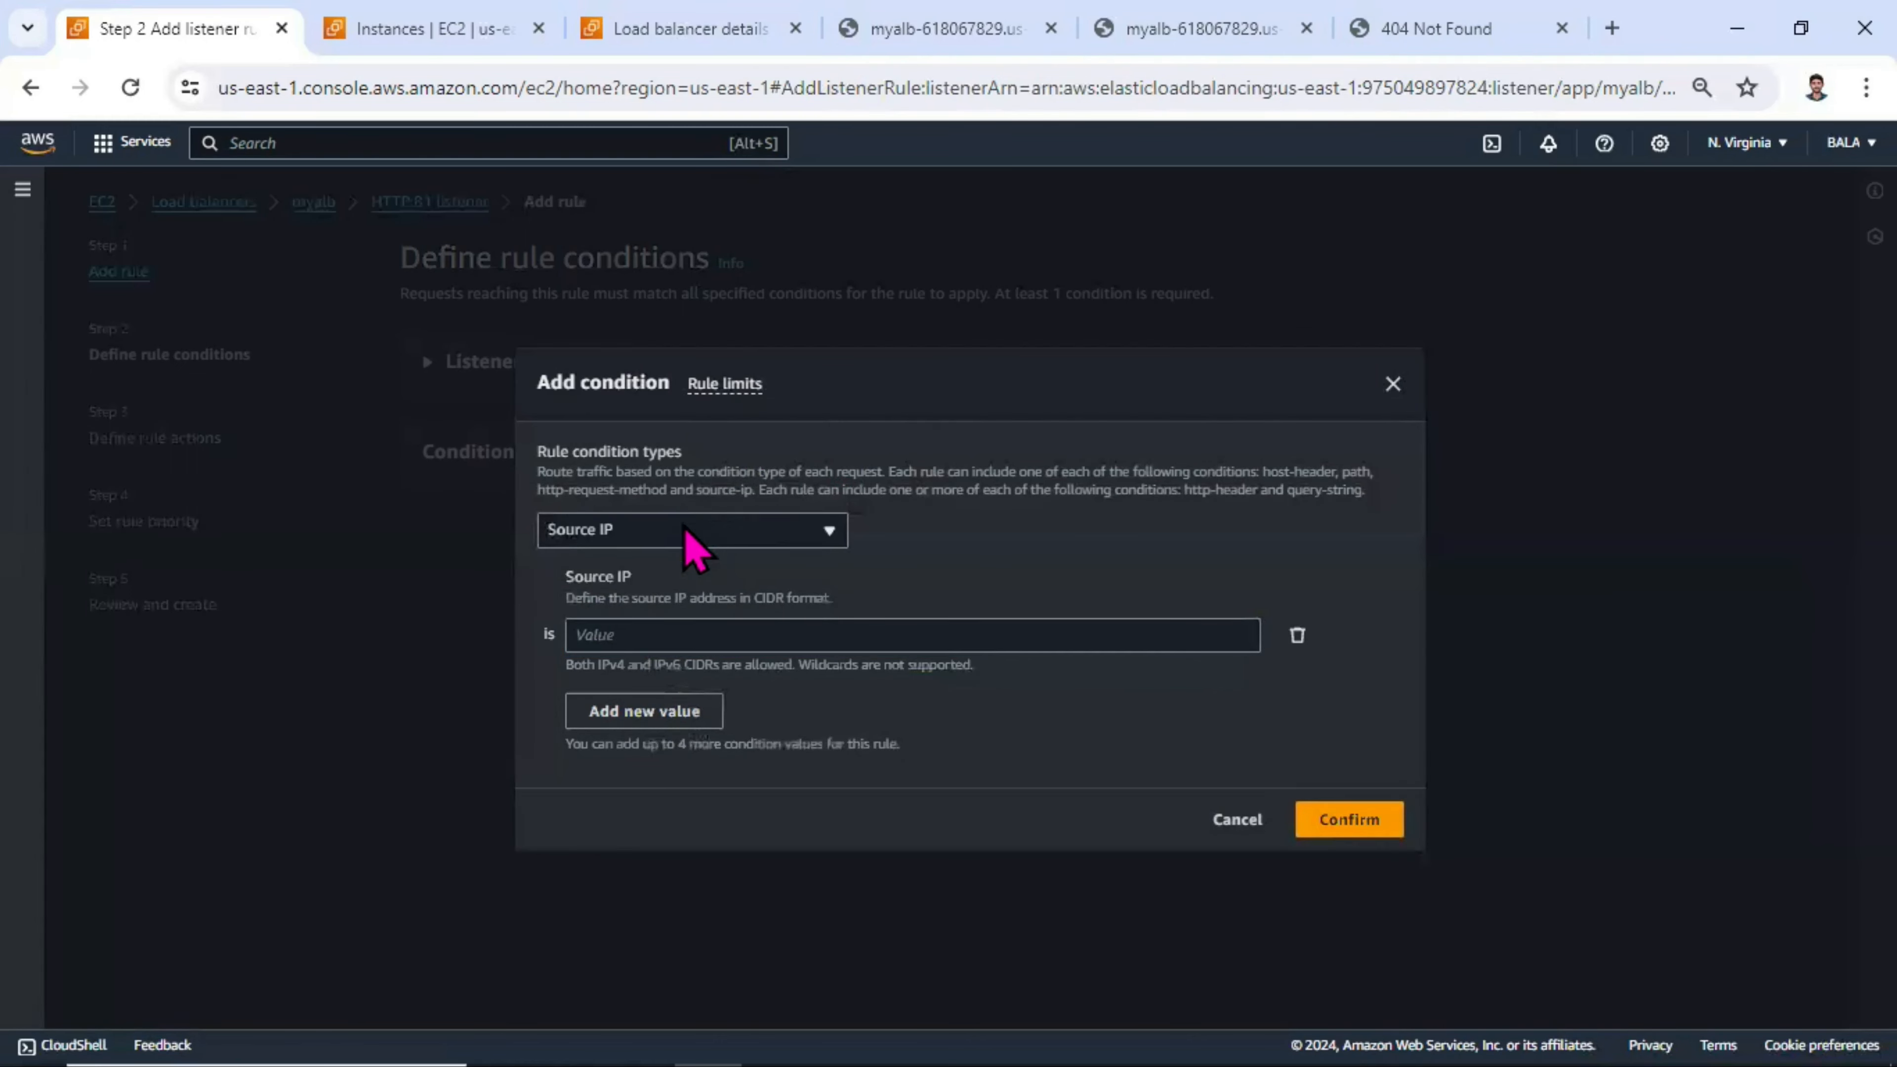
- Set the condition type back to Path with /item as its only value and confirm the condition
{"action": "left_click", "coordinate": [684, 529]}
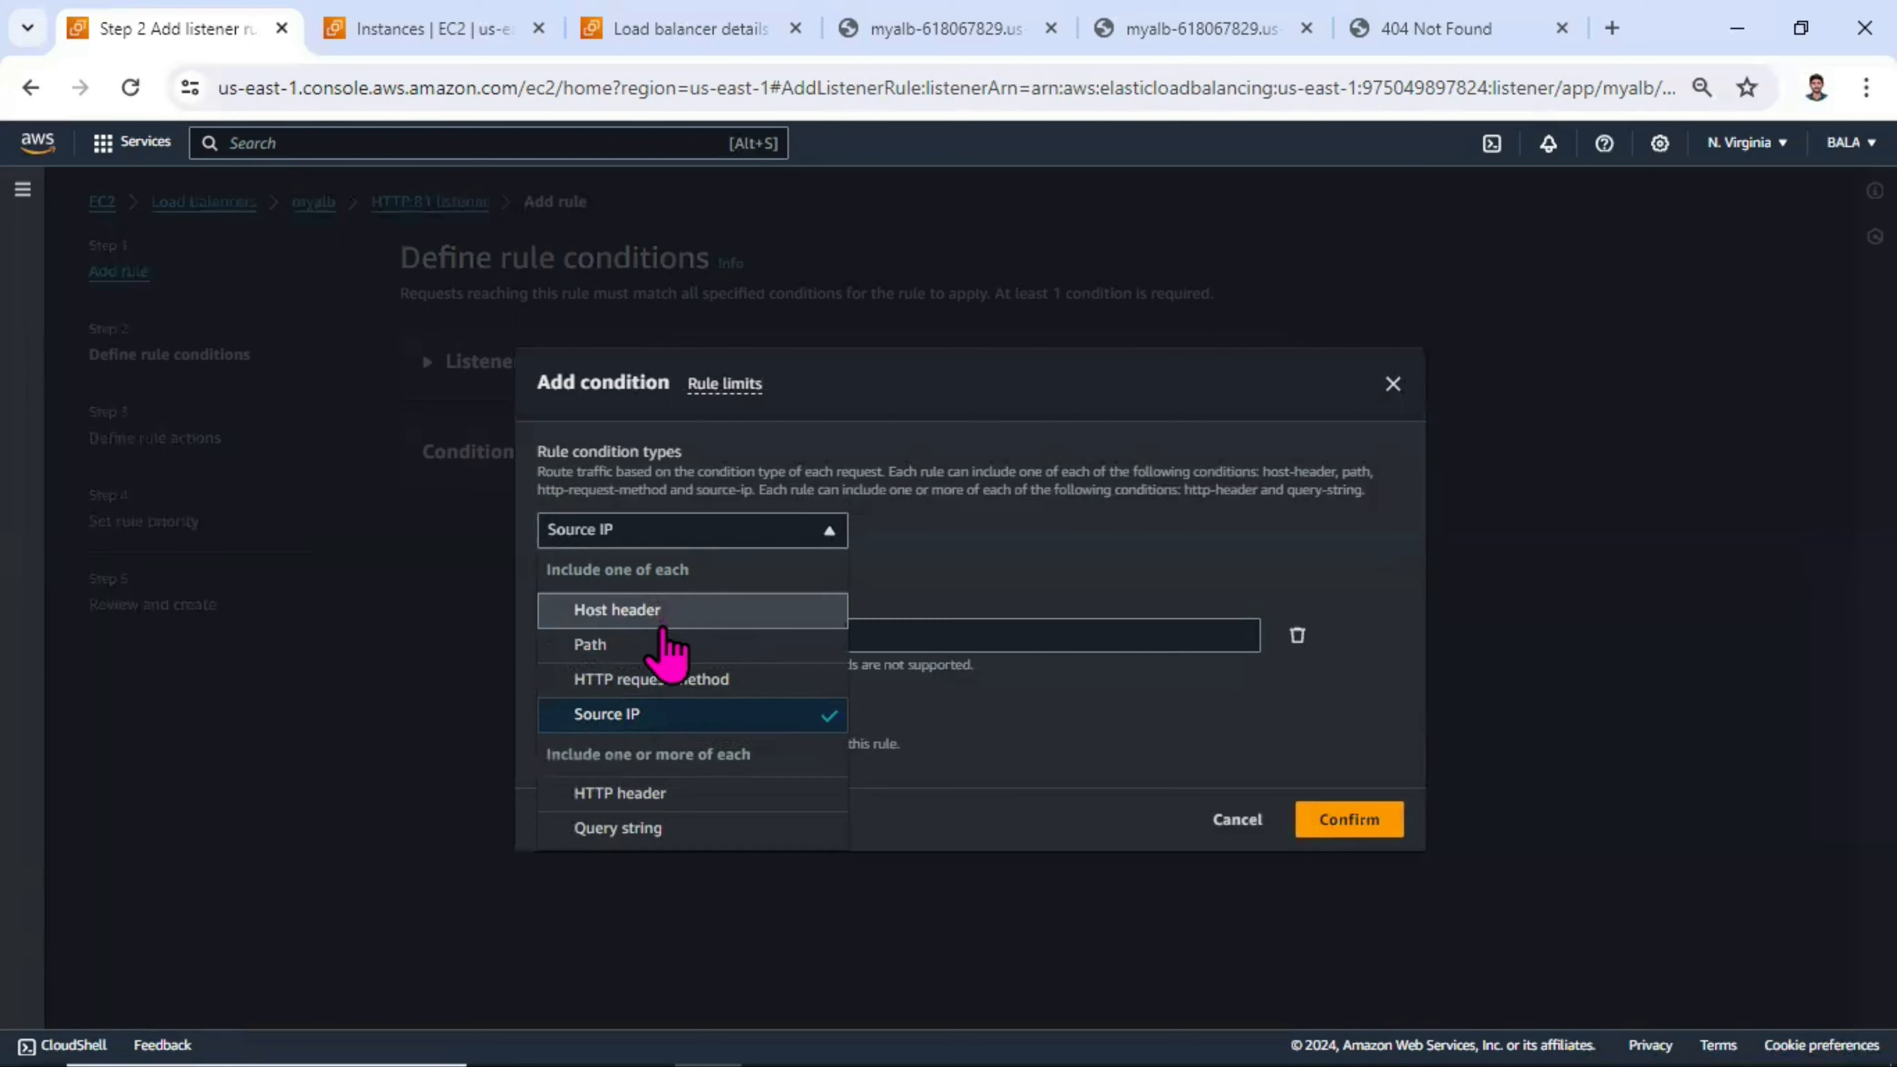
{"action": "left_click", "coordinate": [657, 646]}
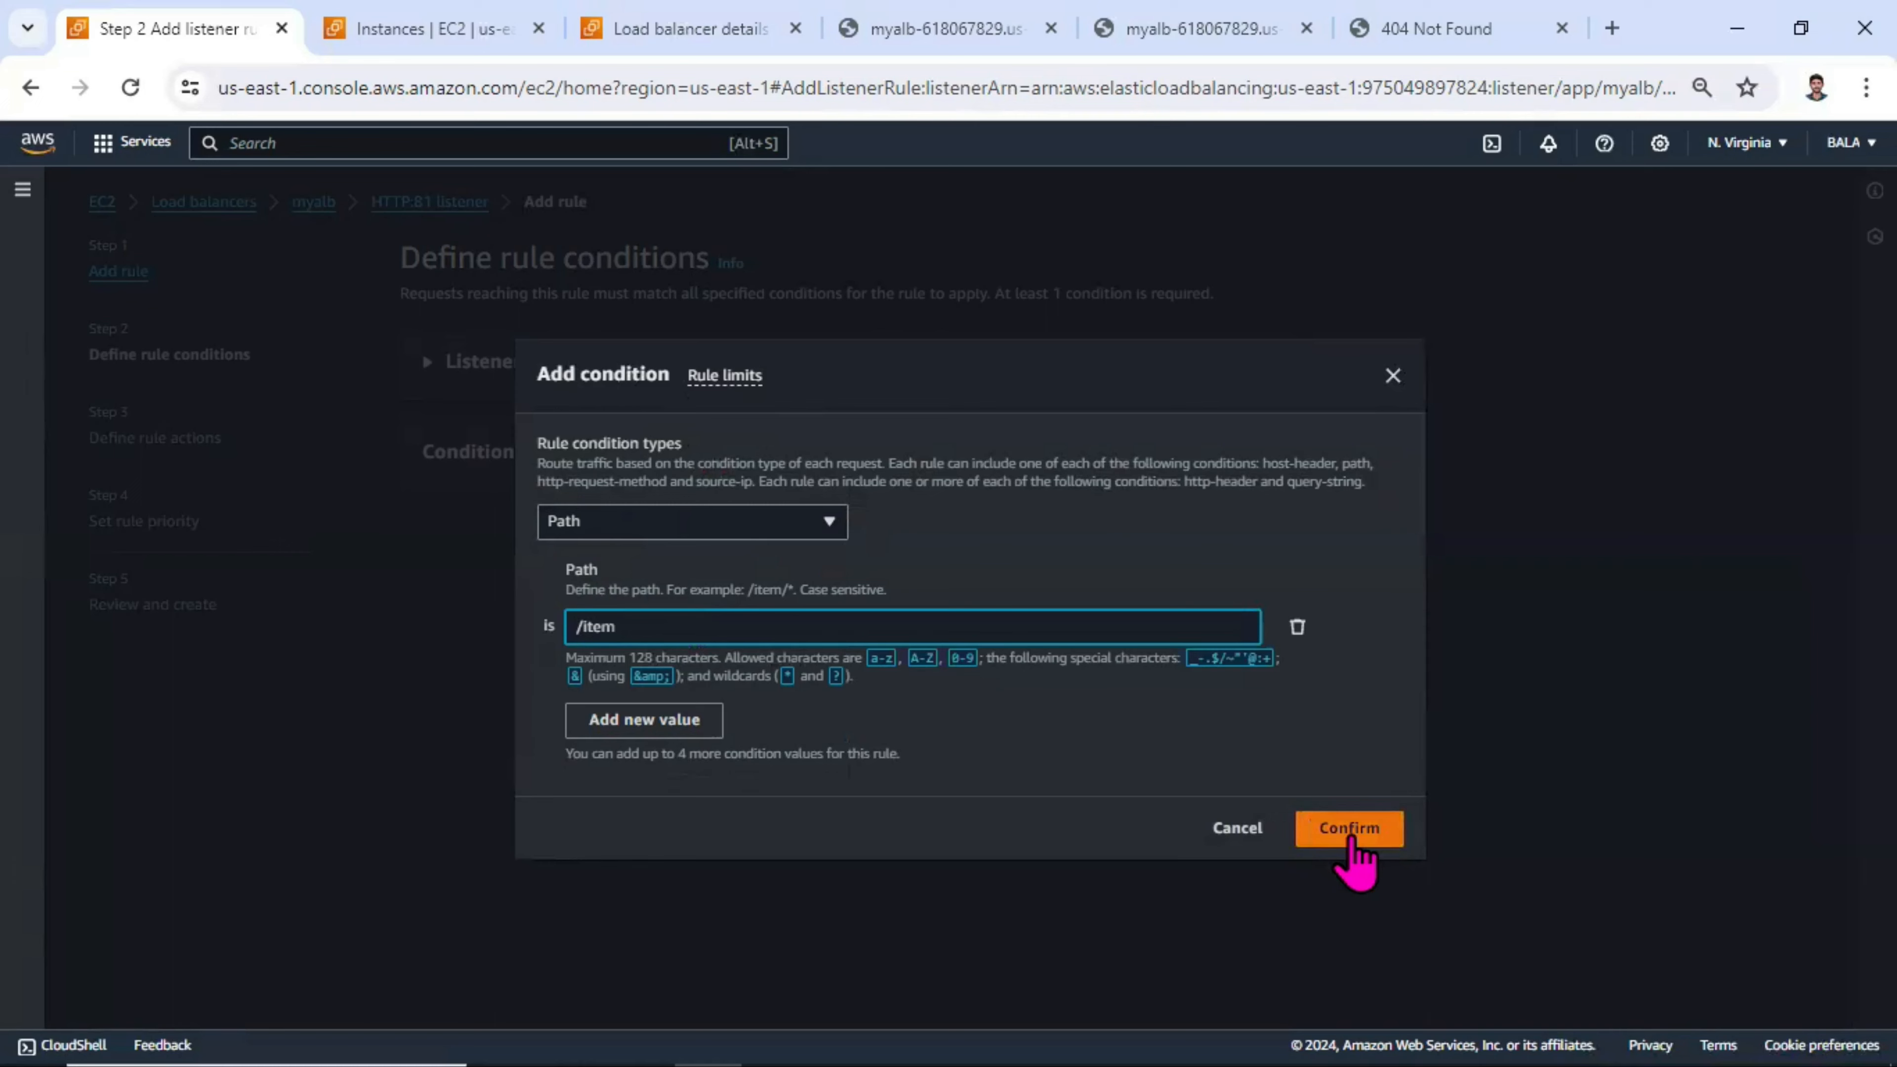
{"action": "left_click", "coordinate": [1351, 833]}
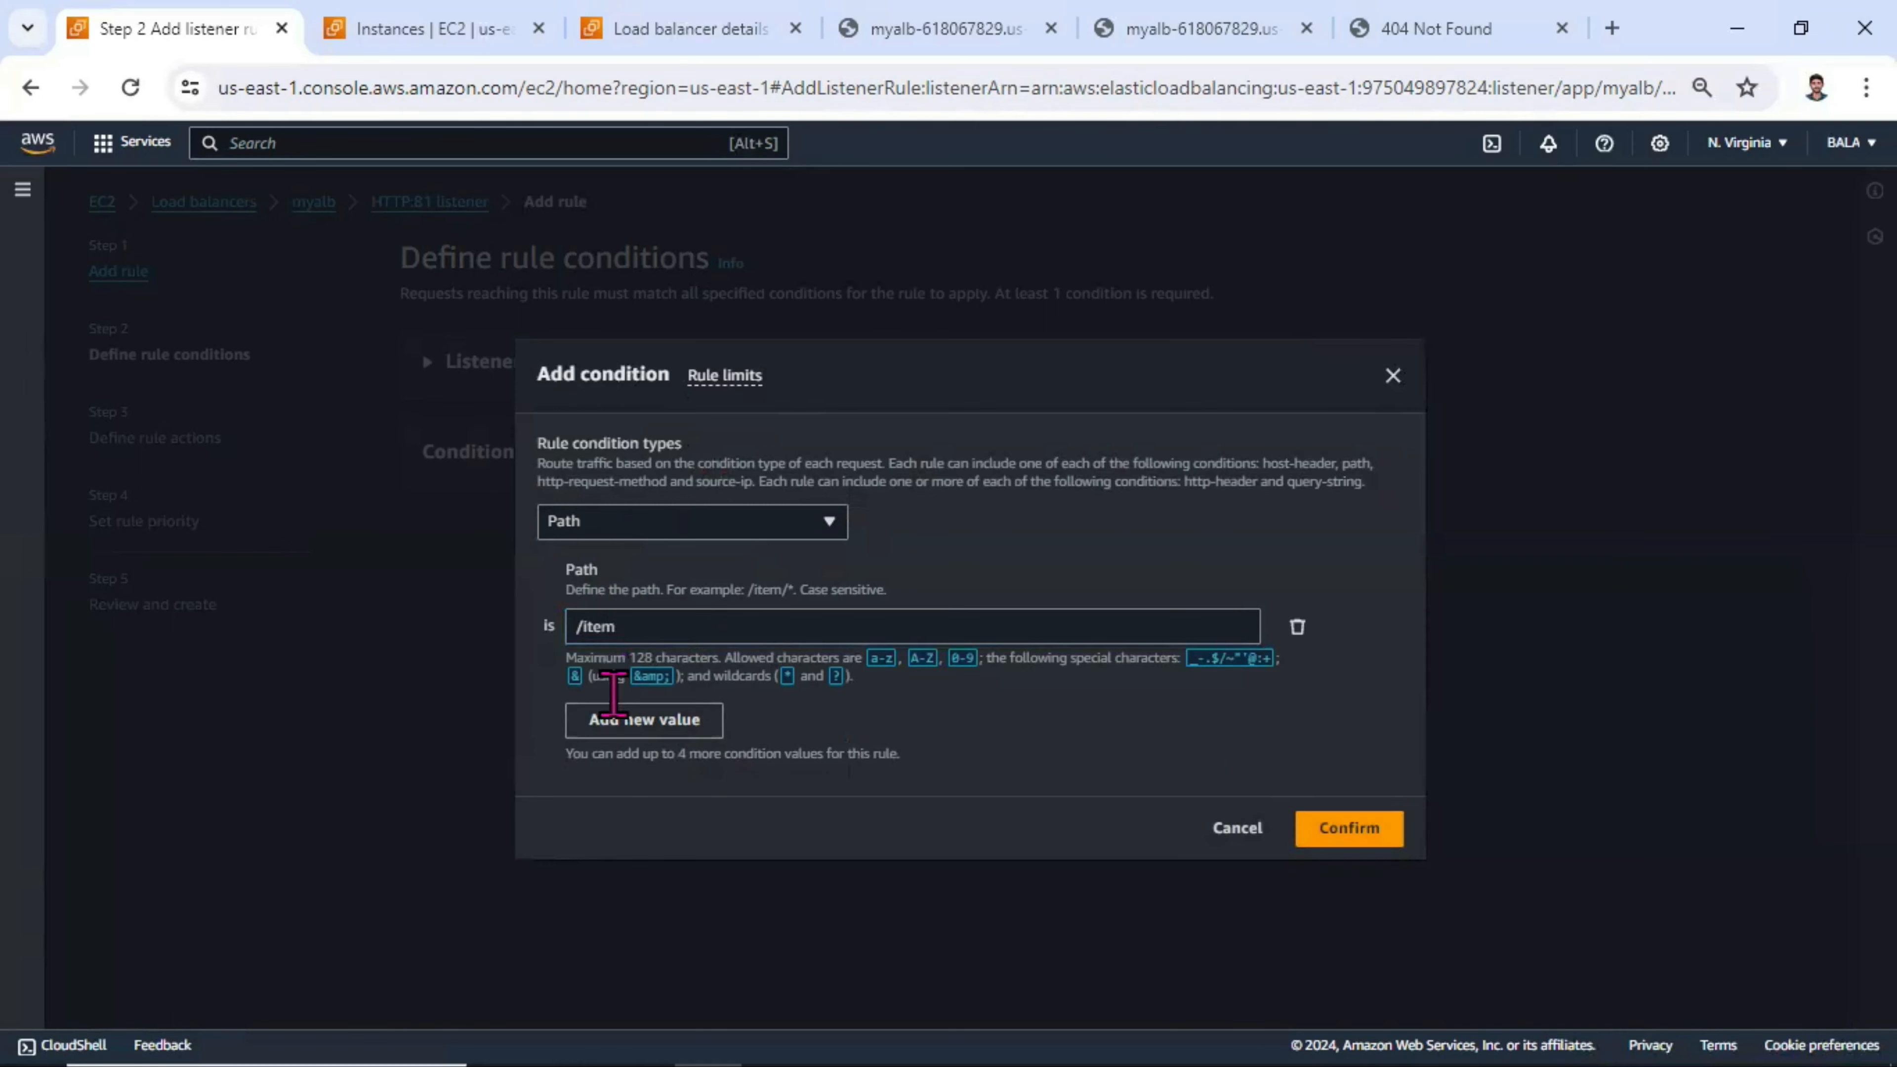
{"action": "left_click", "coordinate": [655, 729]}
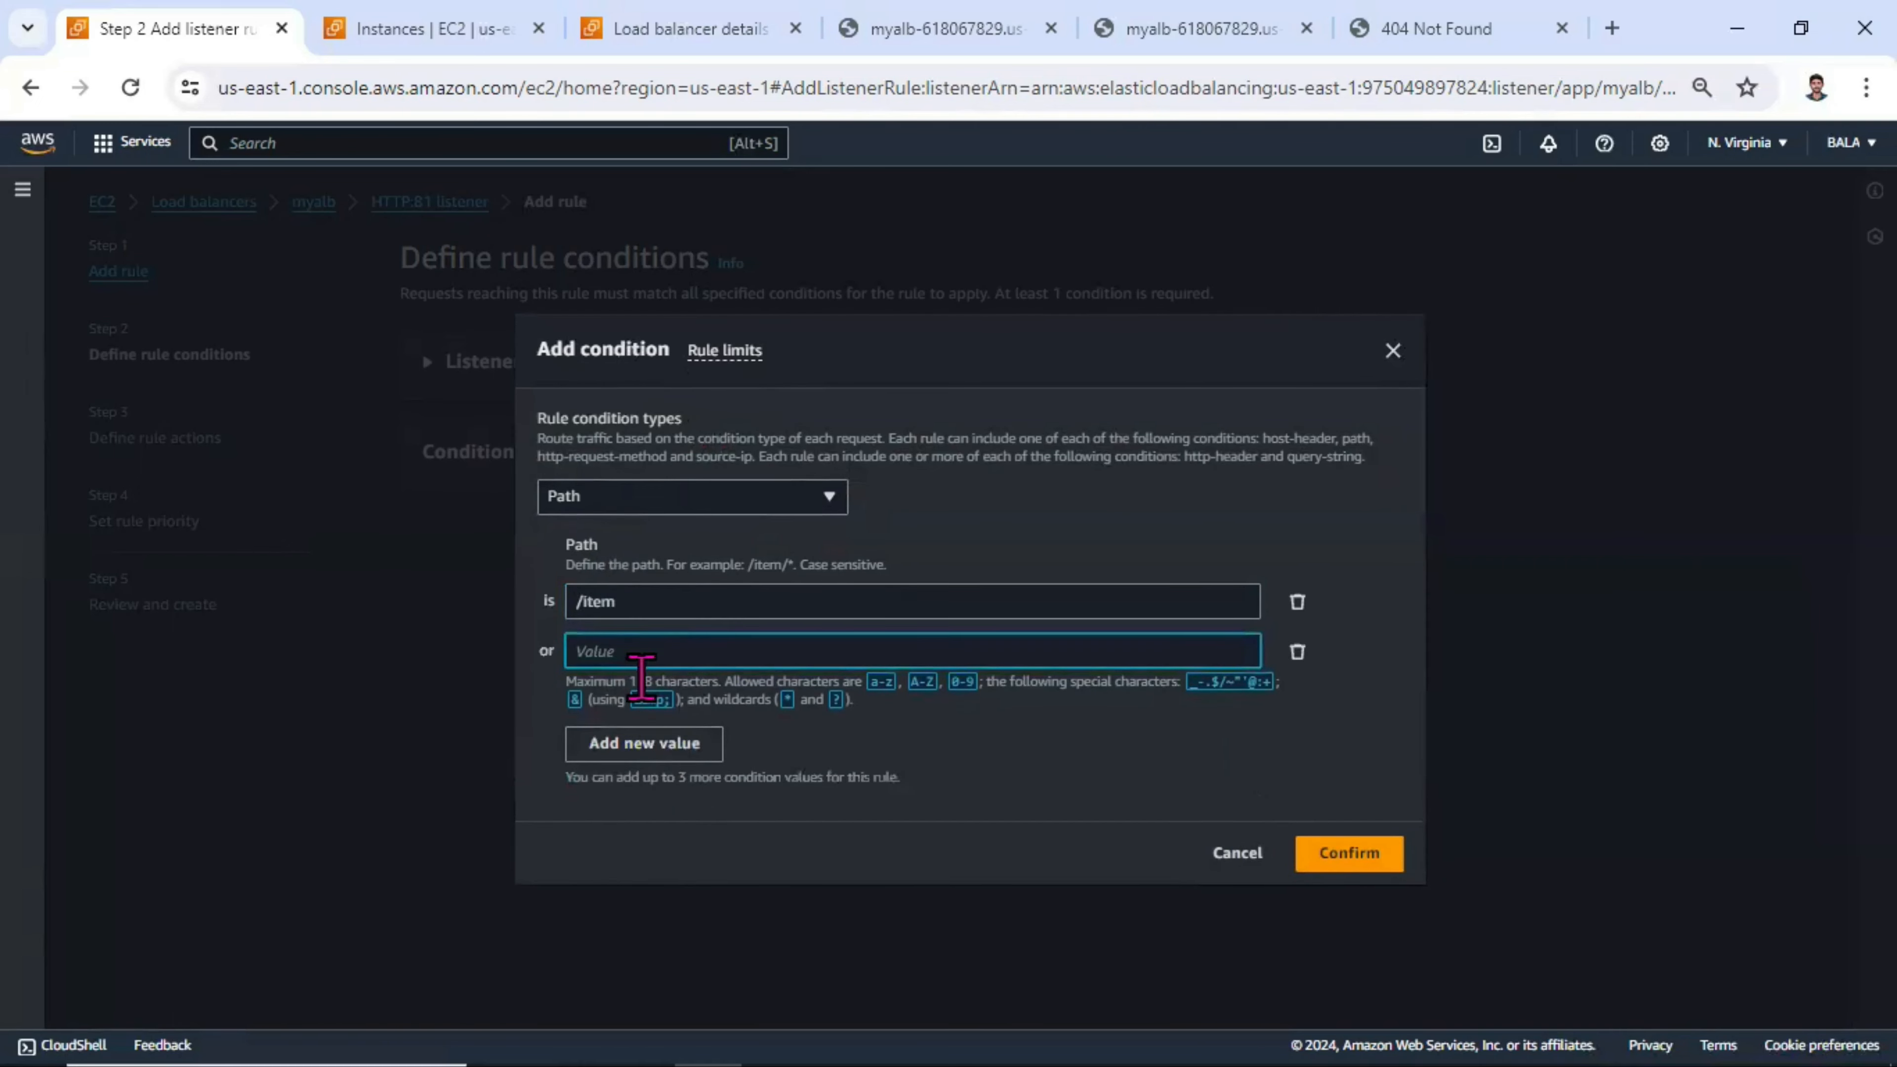
{"action": "left_click", "coordinate": [1298, 651]}
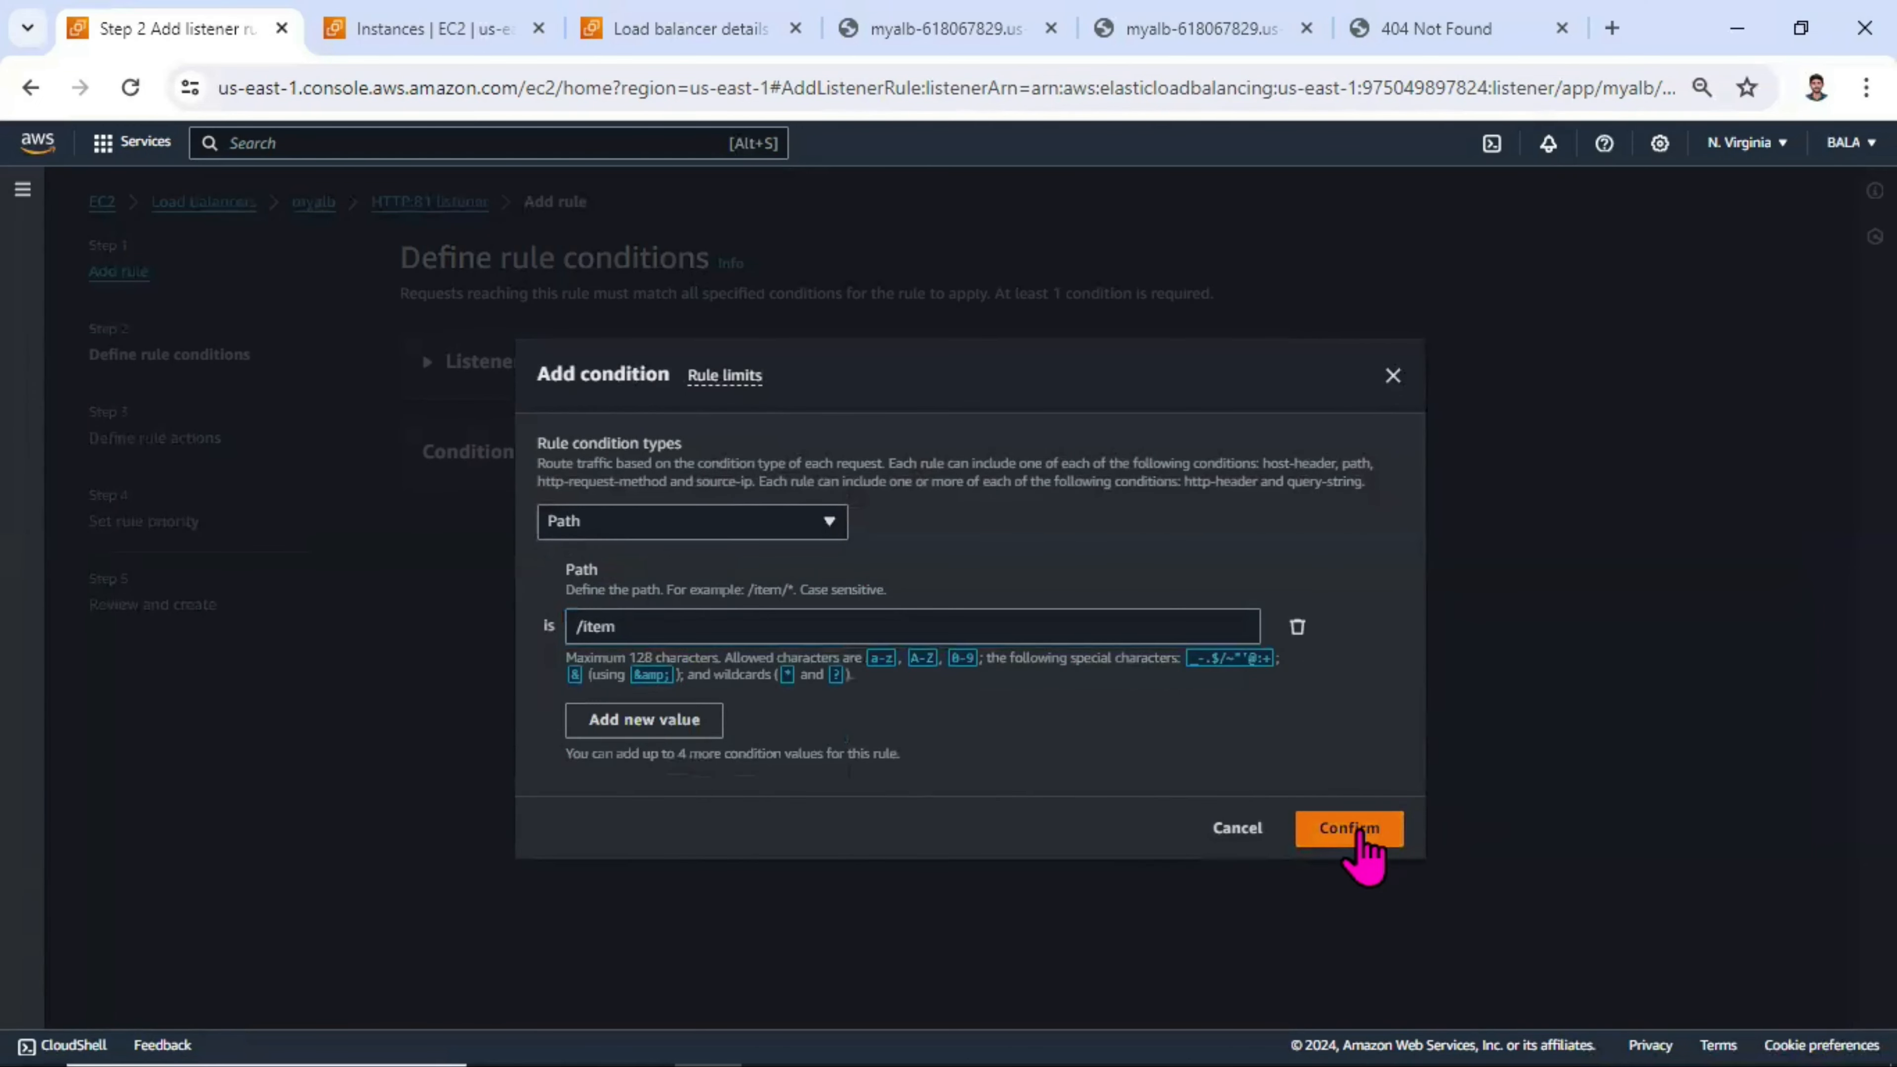
{"action": "left_click", "coordinate": [1356, 832]}
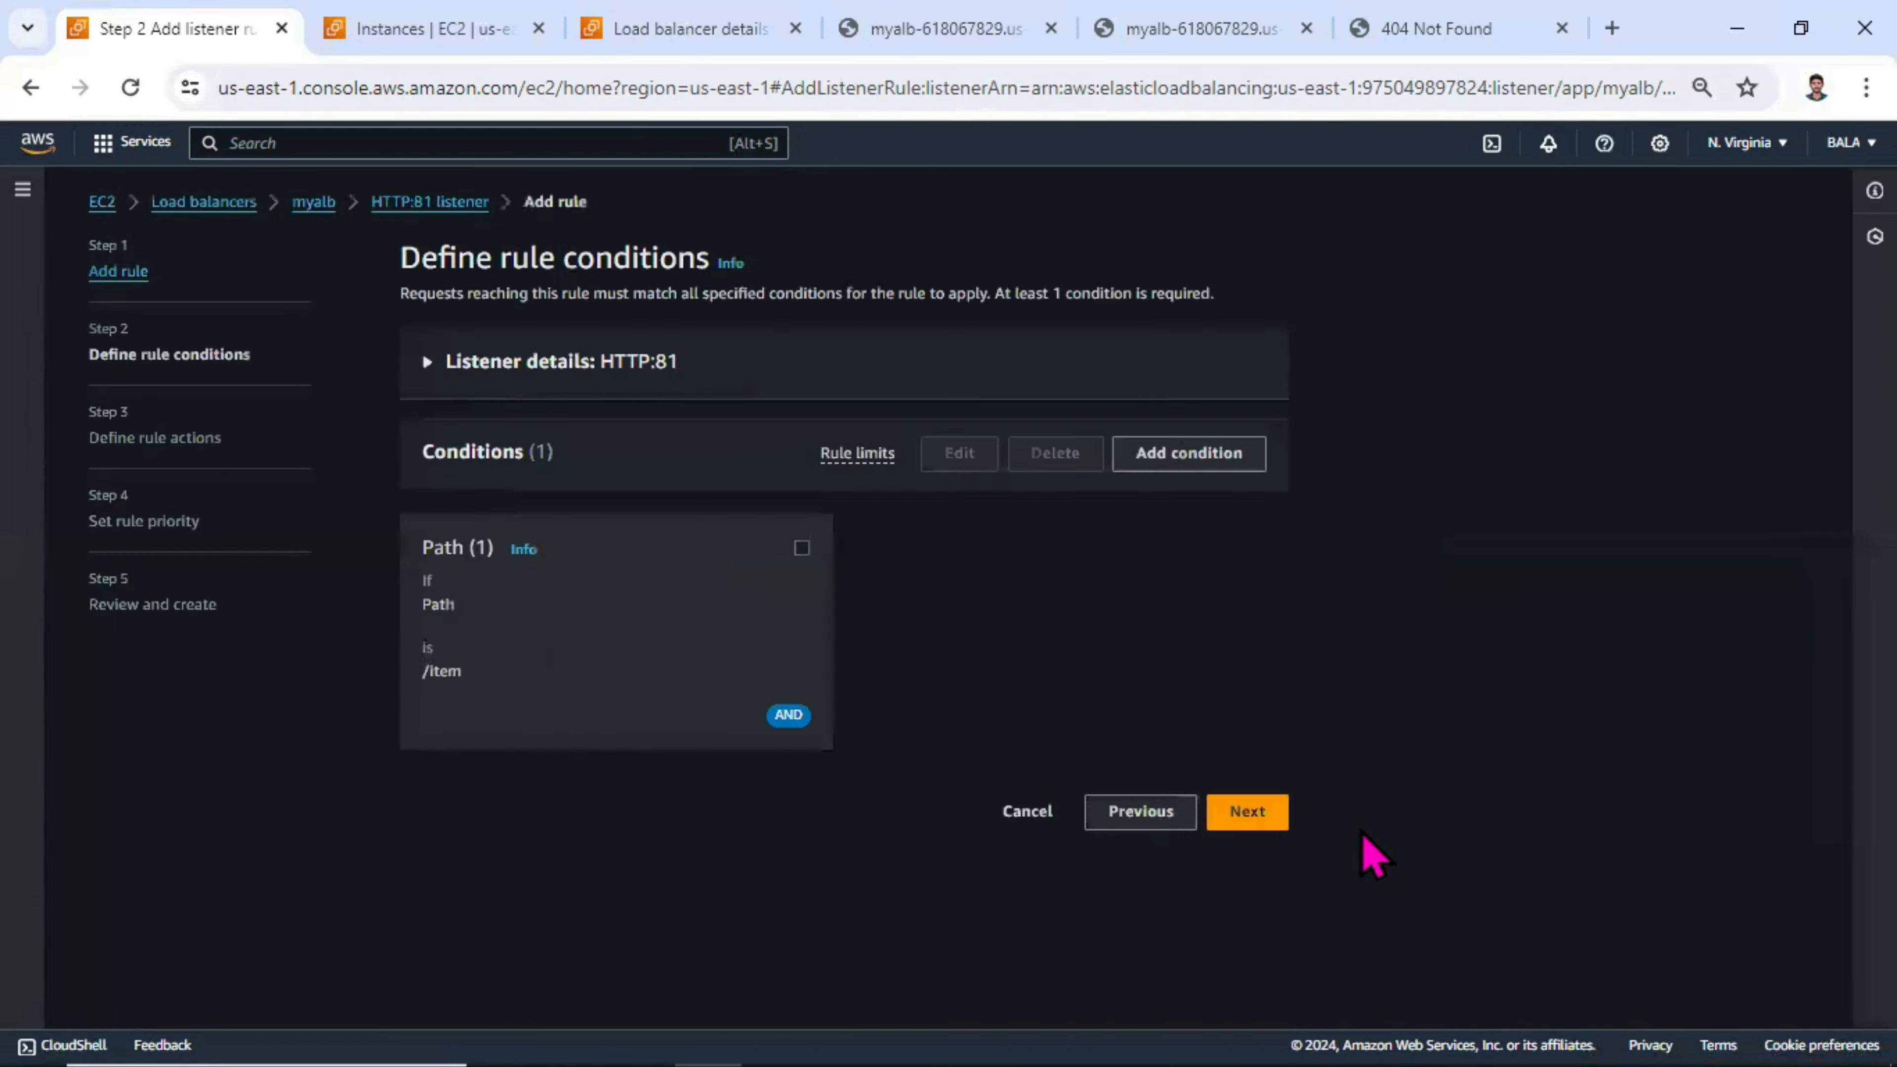
- Review the /item path condition and look at the types offered for a second condition without adding one
{"action": "left_click_drag", "start_coordinate": [498, 604], "coordinate": [420, 574]}
{"action": "left_click_drag", "start_coordinate": [487, 695], "coordinate": [420, 639]}
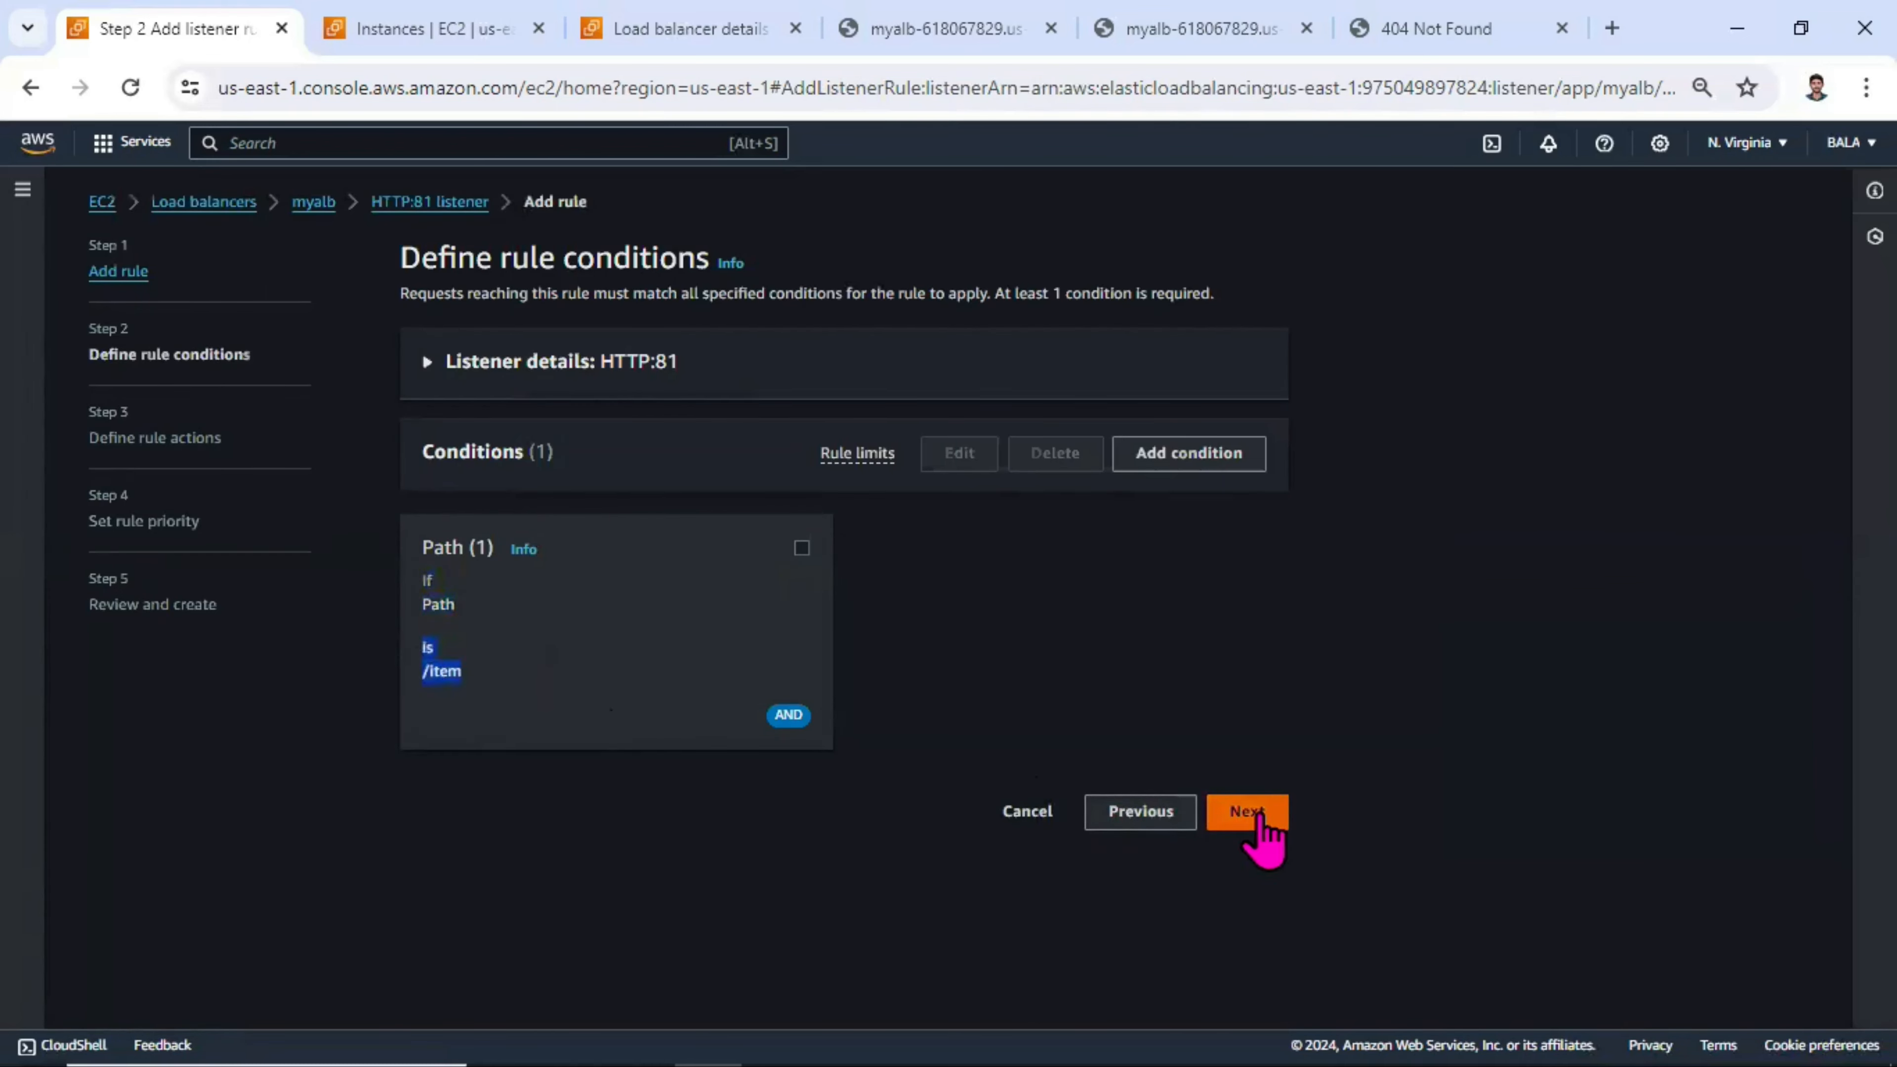
{"action": "left_click", "coordinate": [1198, 462]}
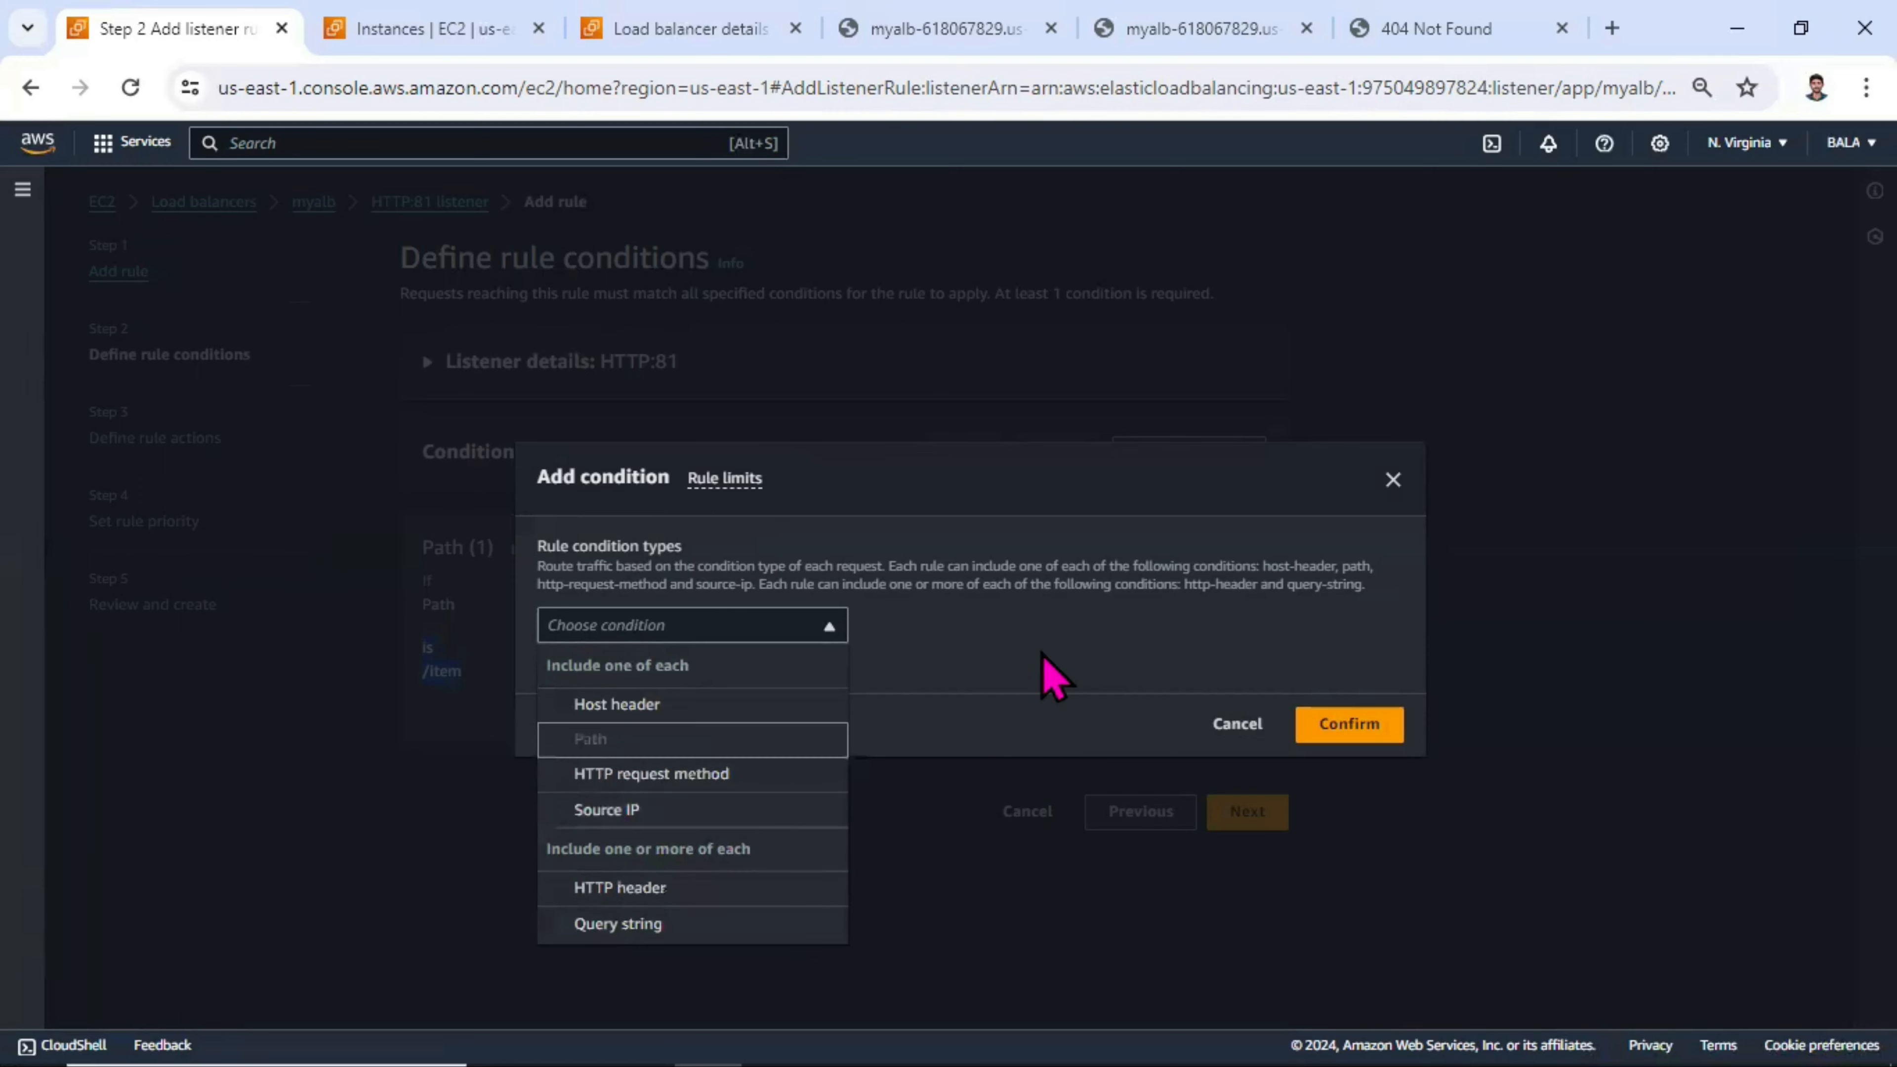
{"action": "left_click", "coordinate": [1232, 723]}
{"action": "left_click", "coordinate": [1237, 723]}
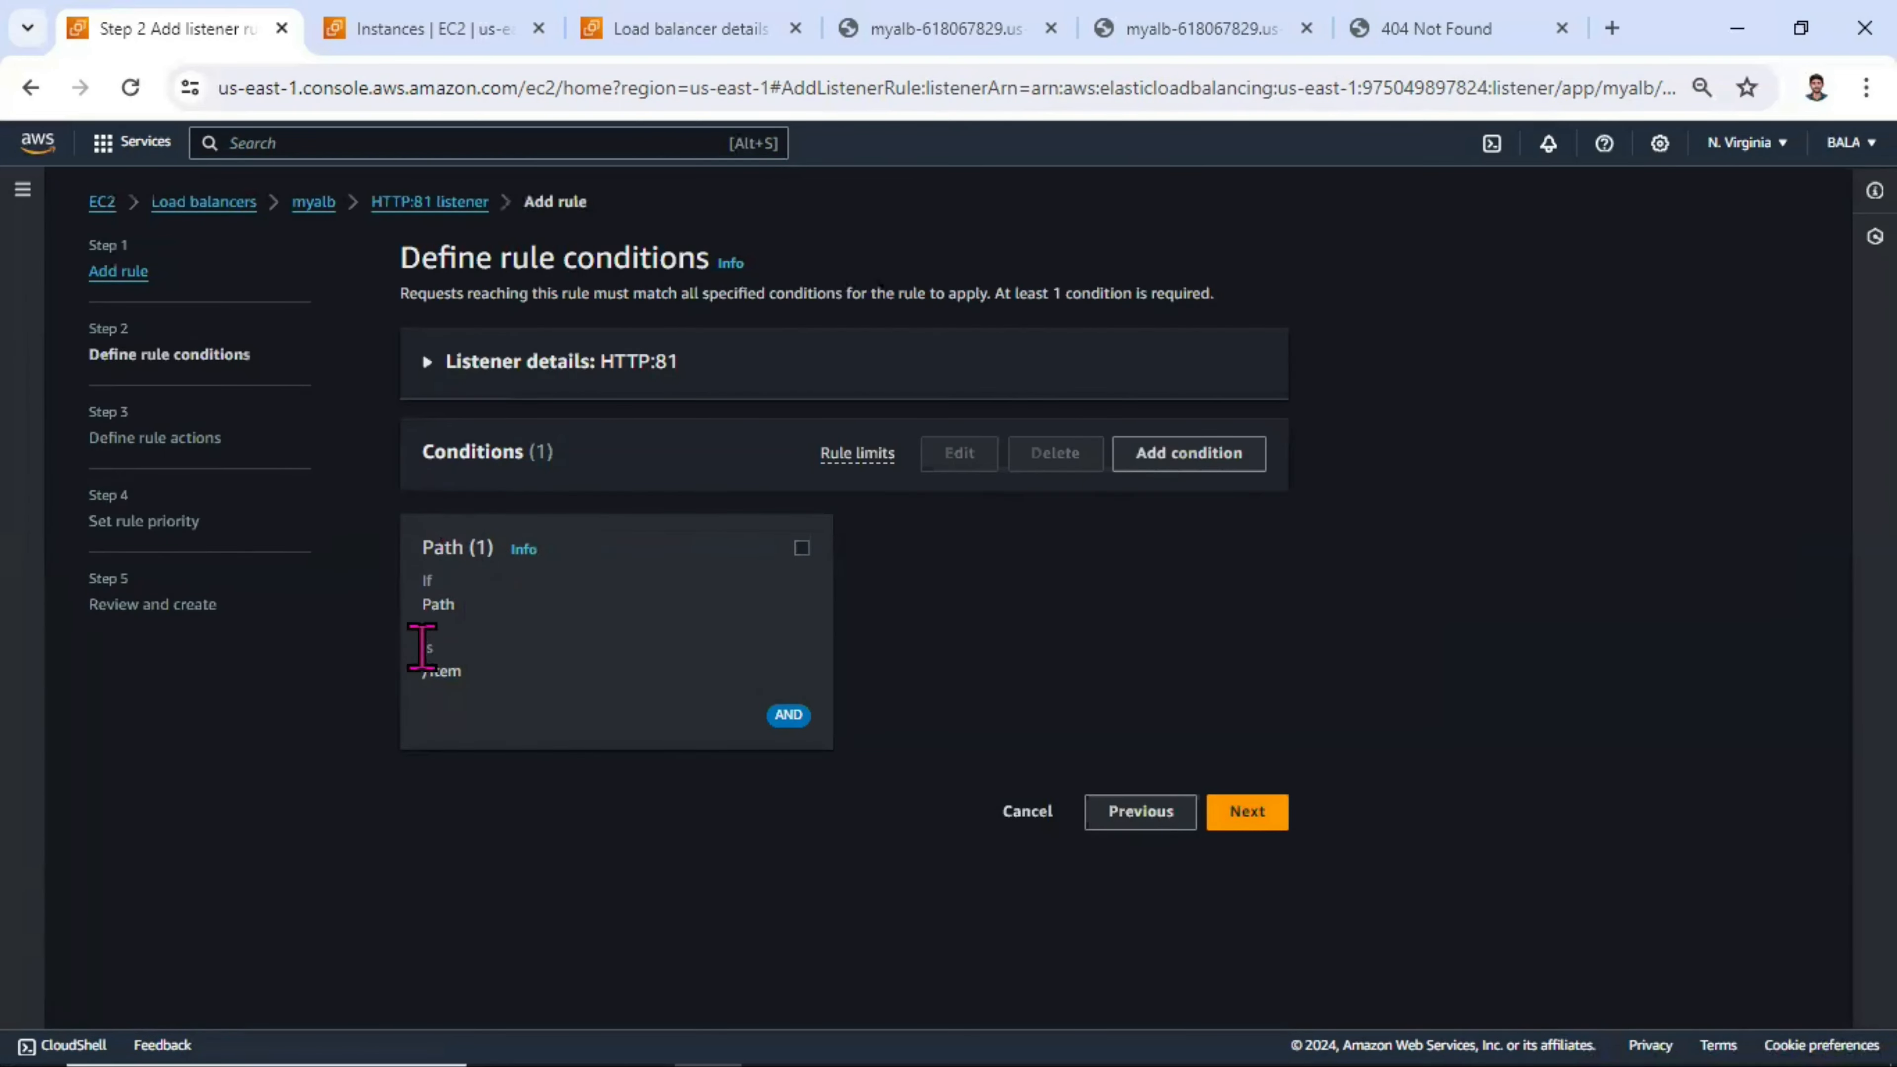
- Continue to the rule's actions and check the target group selection for the forward action without choosing one
{"action": "left_click", "coordinate": [1225, 818]}
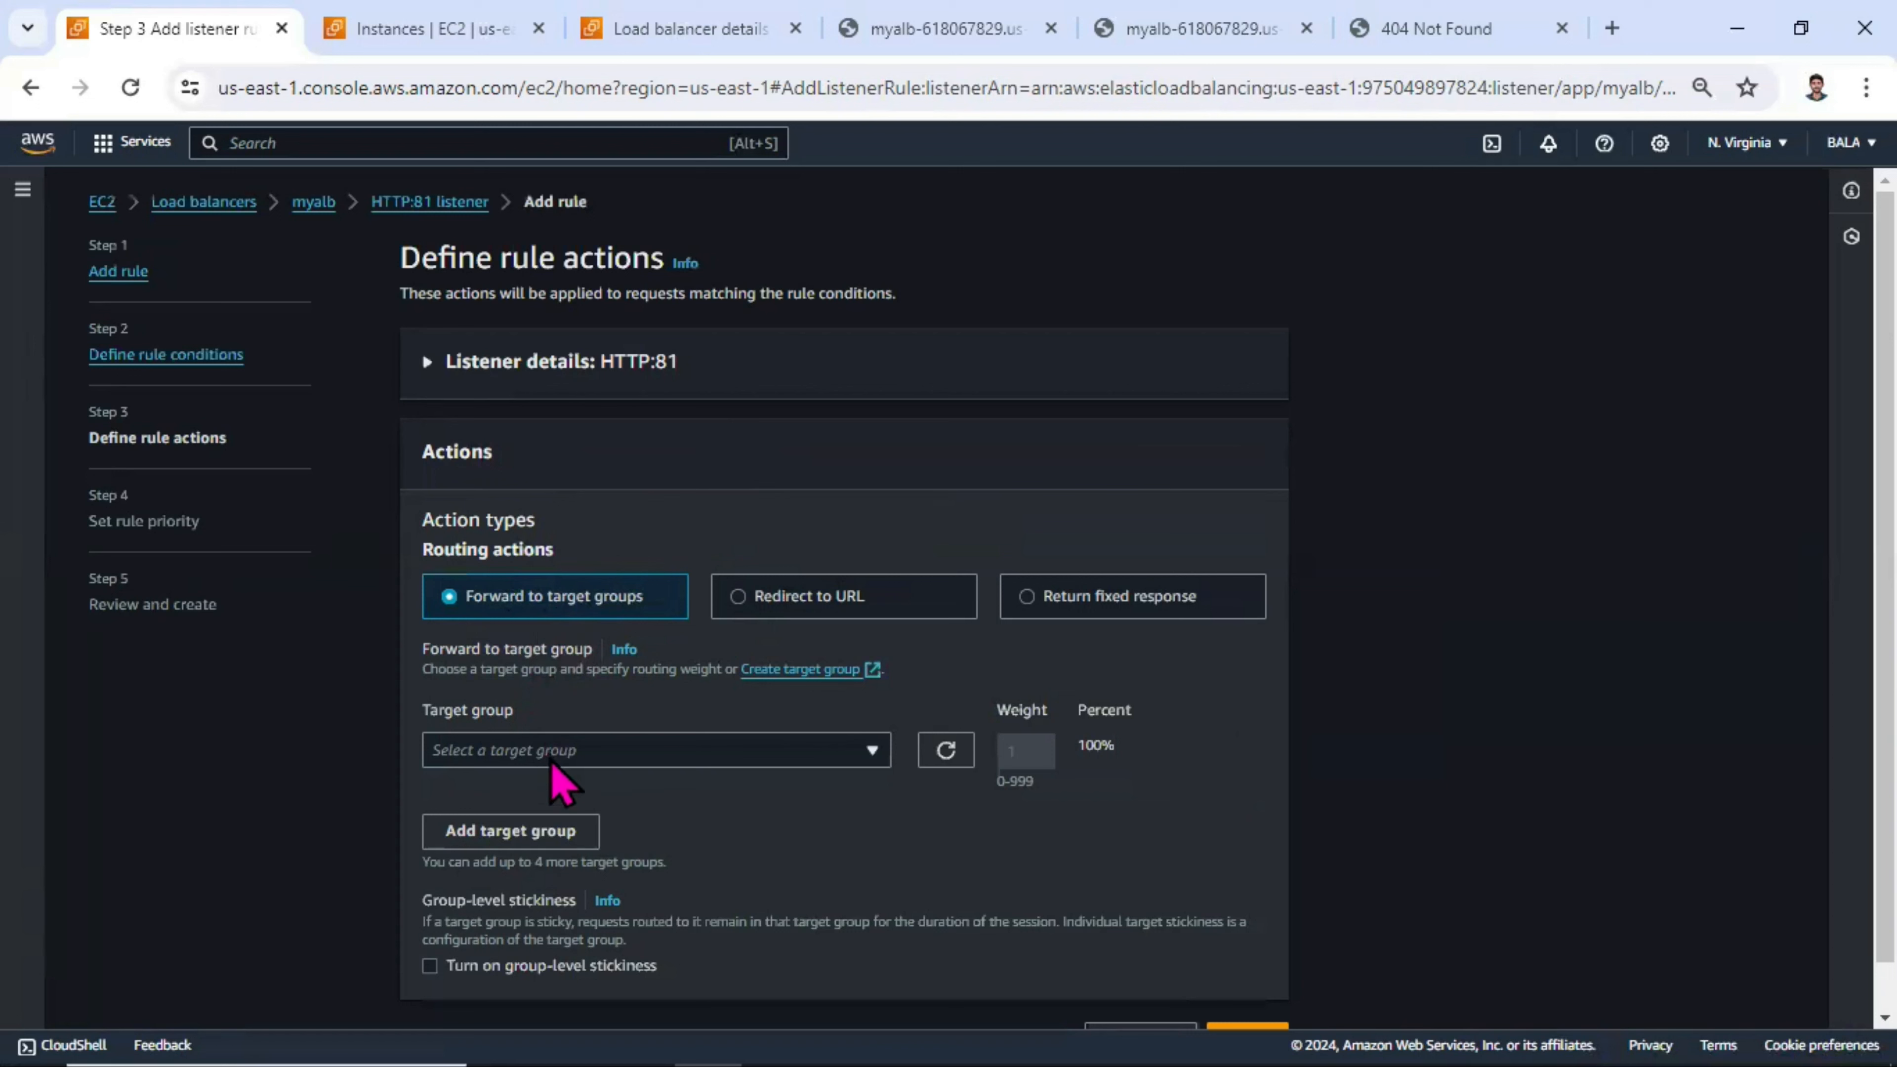
{"action": "left_click", "coordinate": [579, 751]}
{"action": "left_click", "coordinate": [581, 753]}
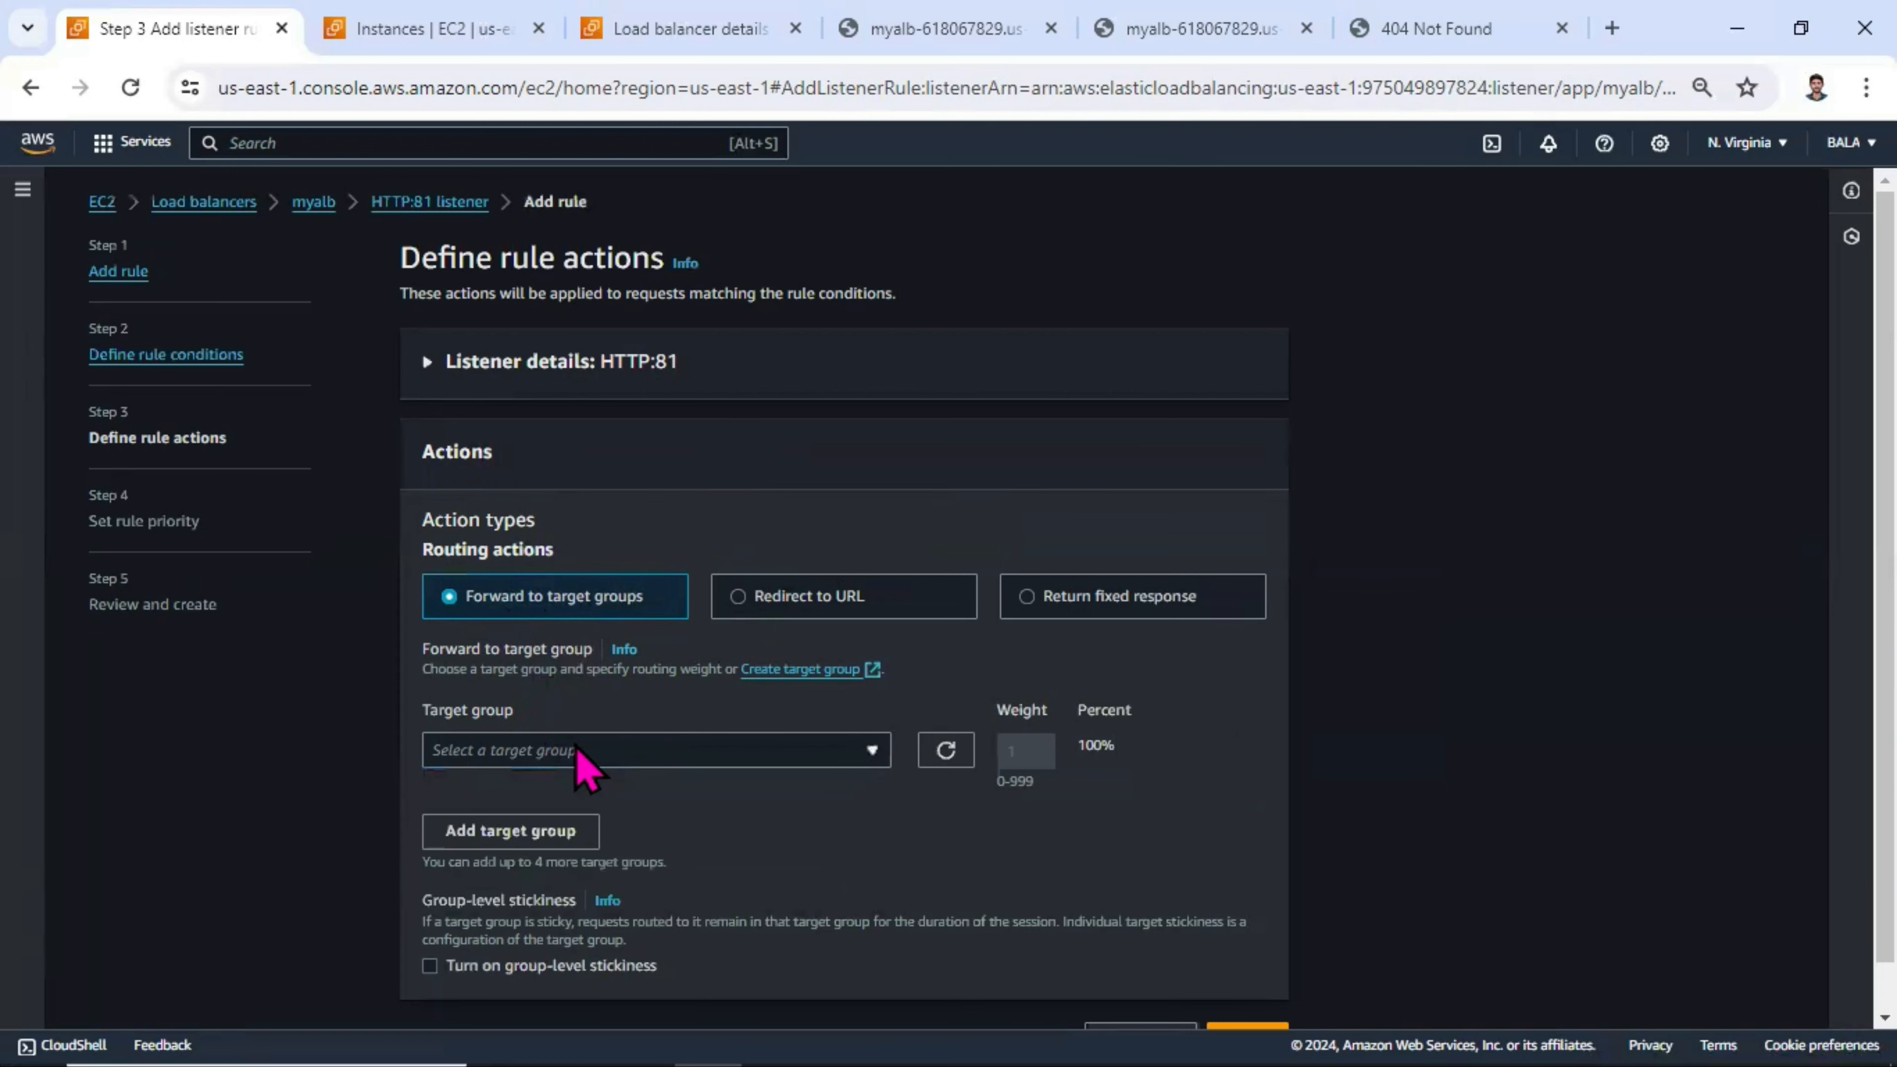
- Try the Redirect to URL action in its full URL form and look at its URL pattern and status code options
{"action": "left_click", "coordinate": [803, 598]}
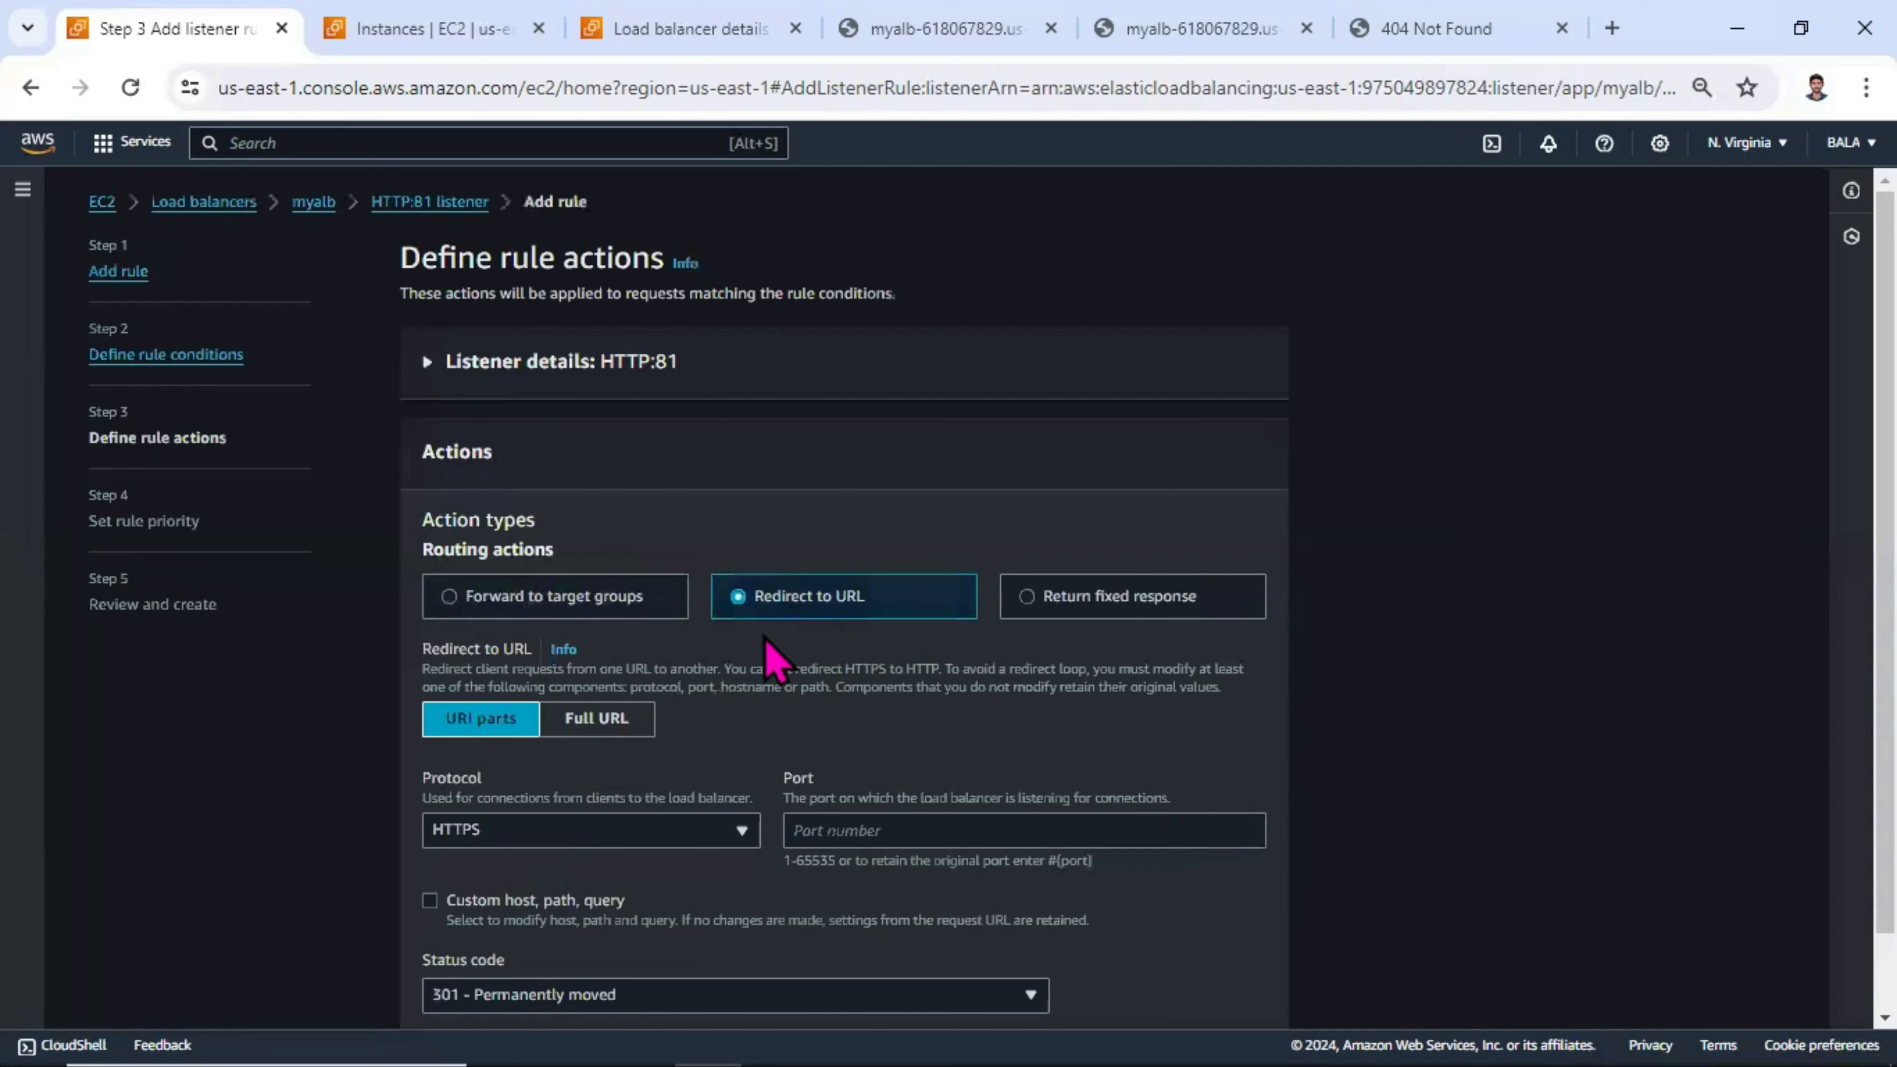
{"action": "scroll", "coordinate": [774, 657], "scroll_direction": "down", "scroll_amount": 2}
{"action": "left_click", "coordinate": [594, 635]}
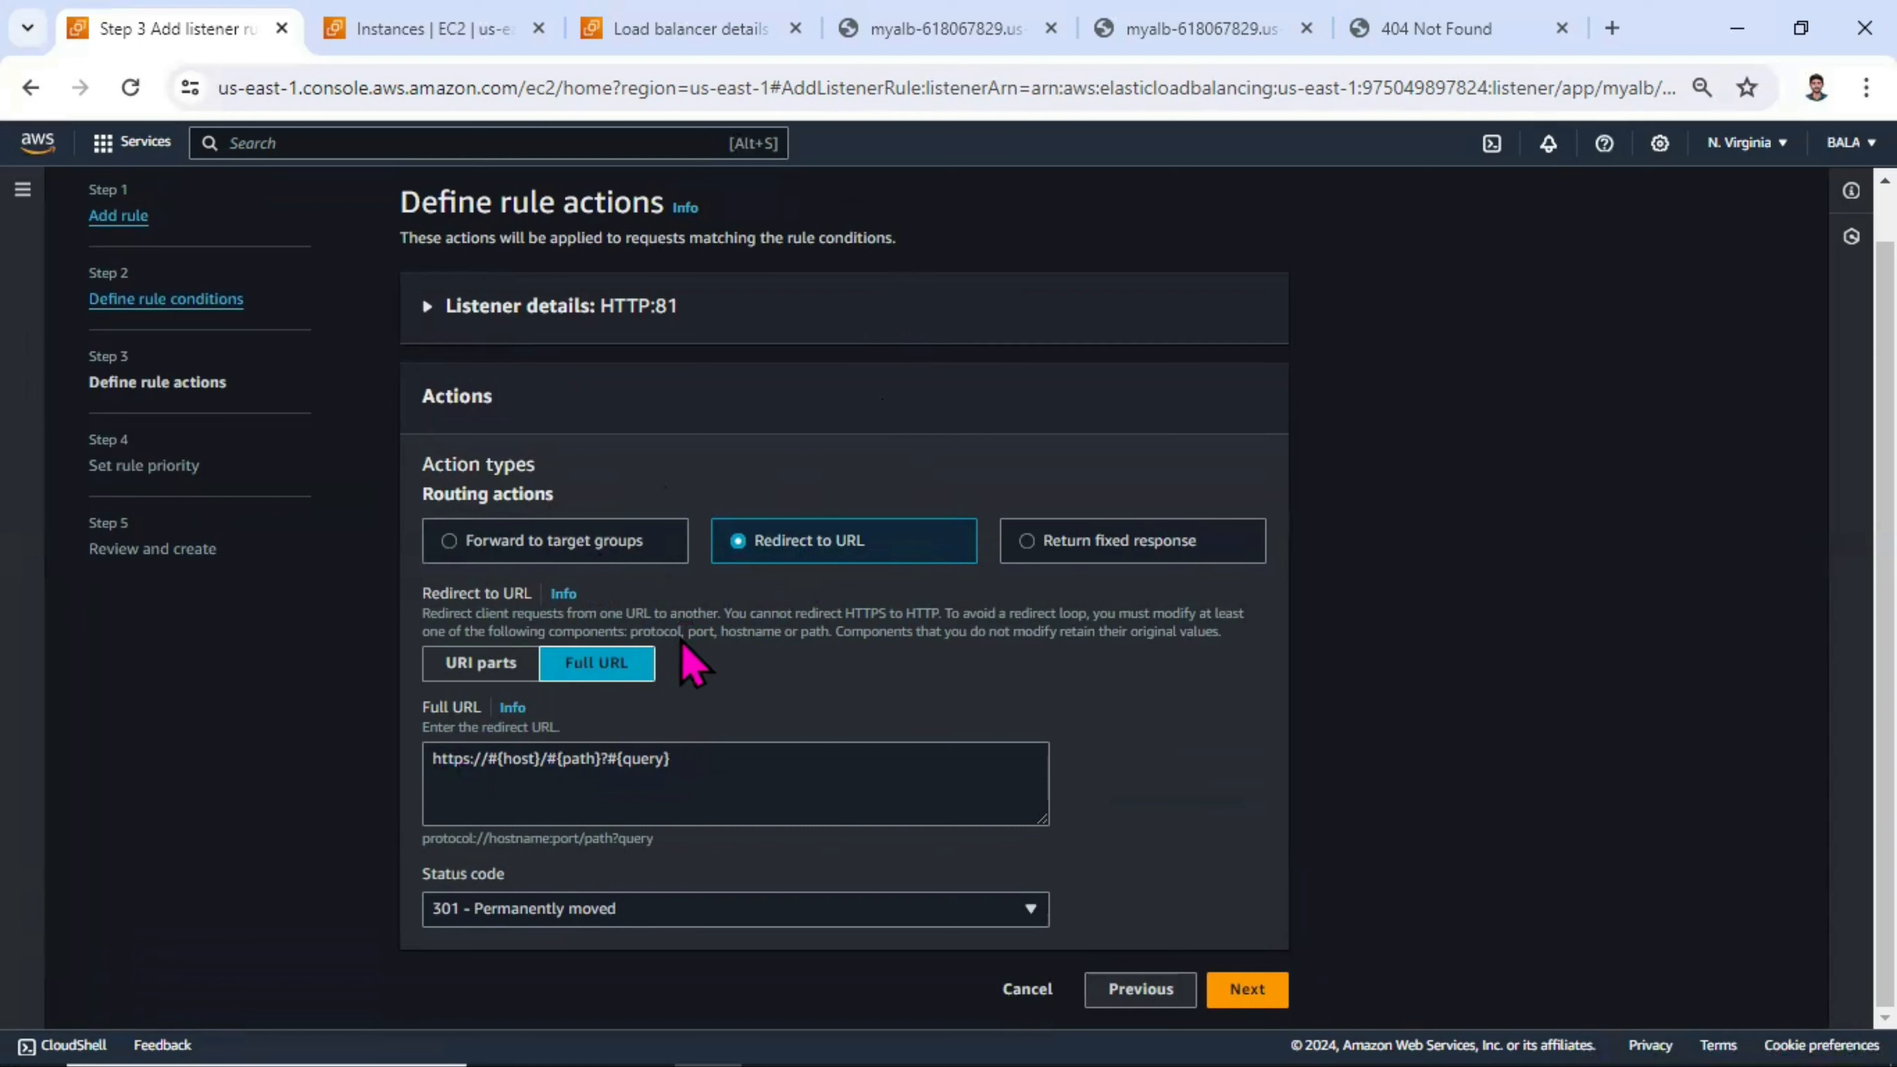
{"action": "left_click_drag", "start_coordinate": [729, 769], "coordinate": [413, 799]}
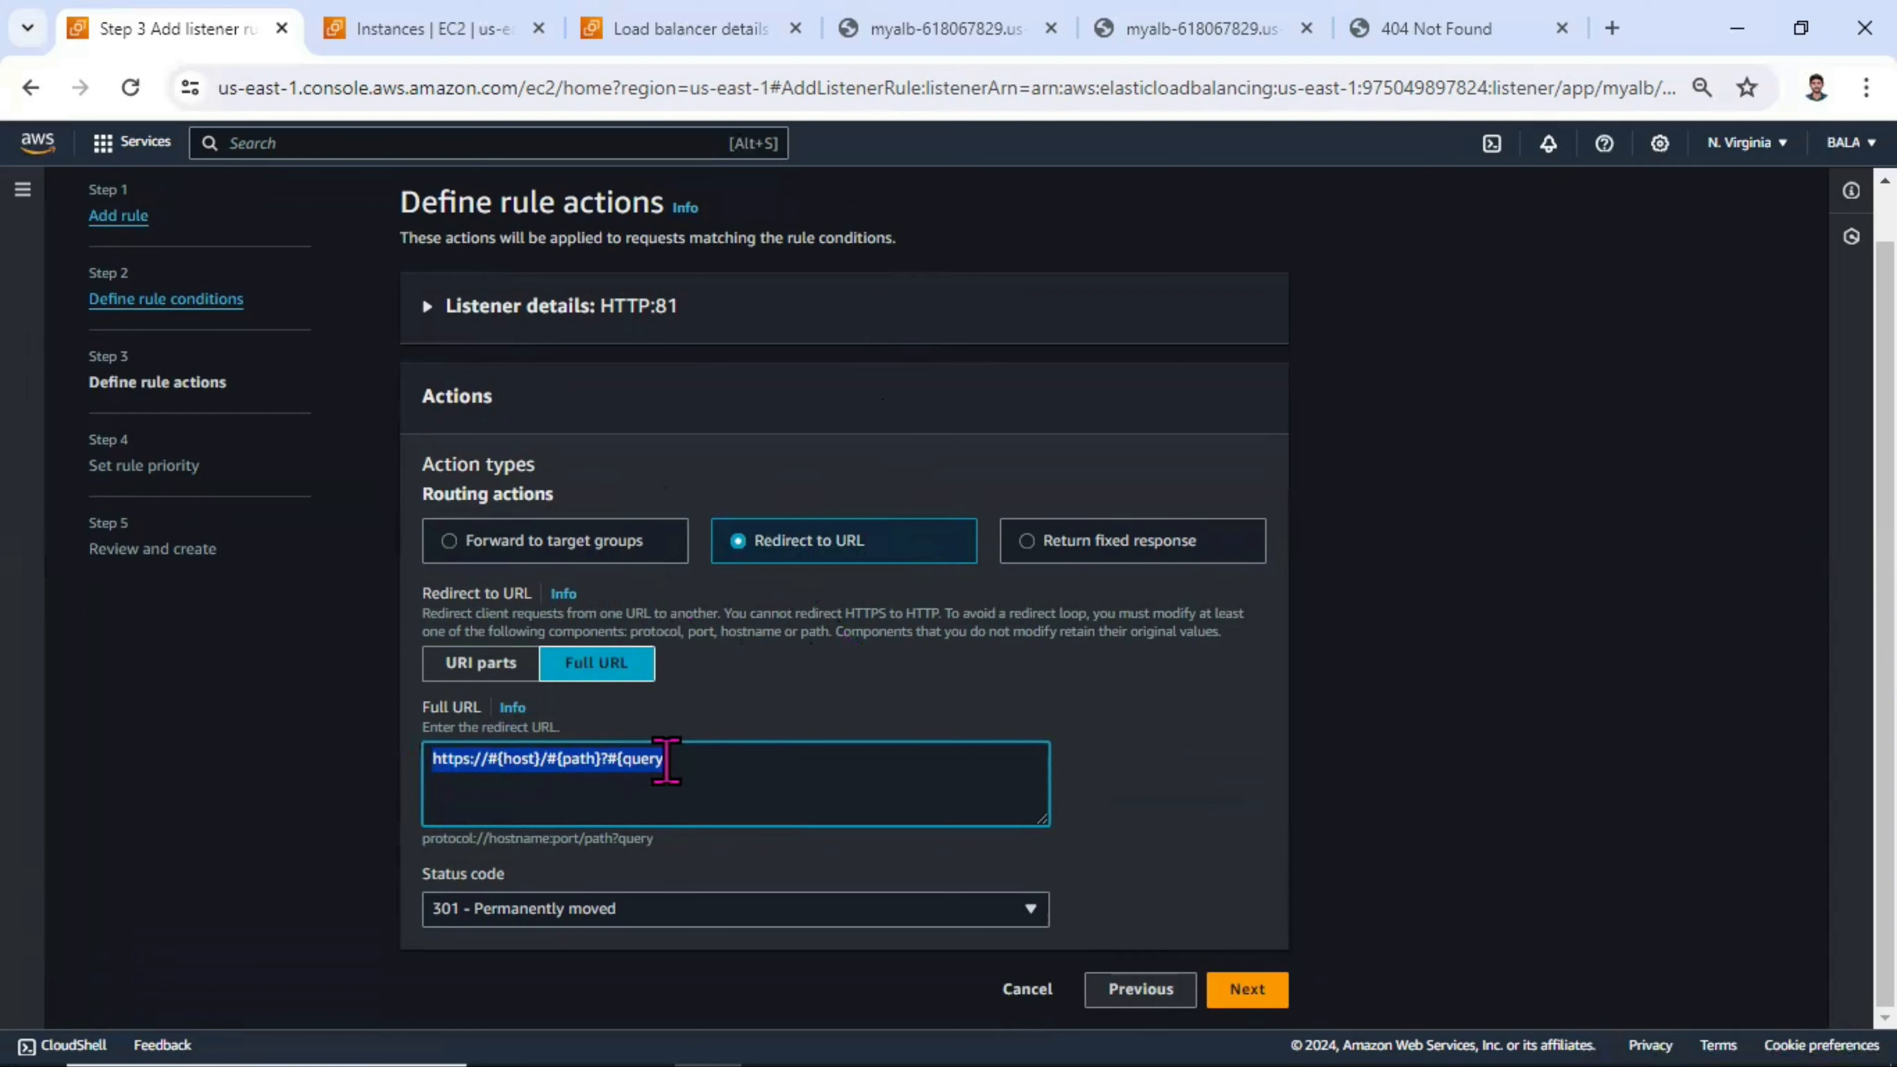
{"action": "left_click", "coordinate": [718, 783]}
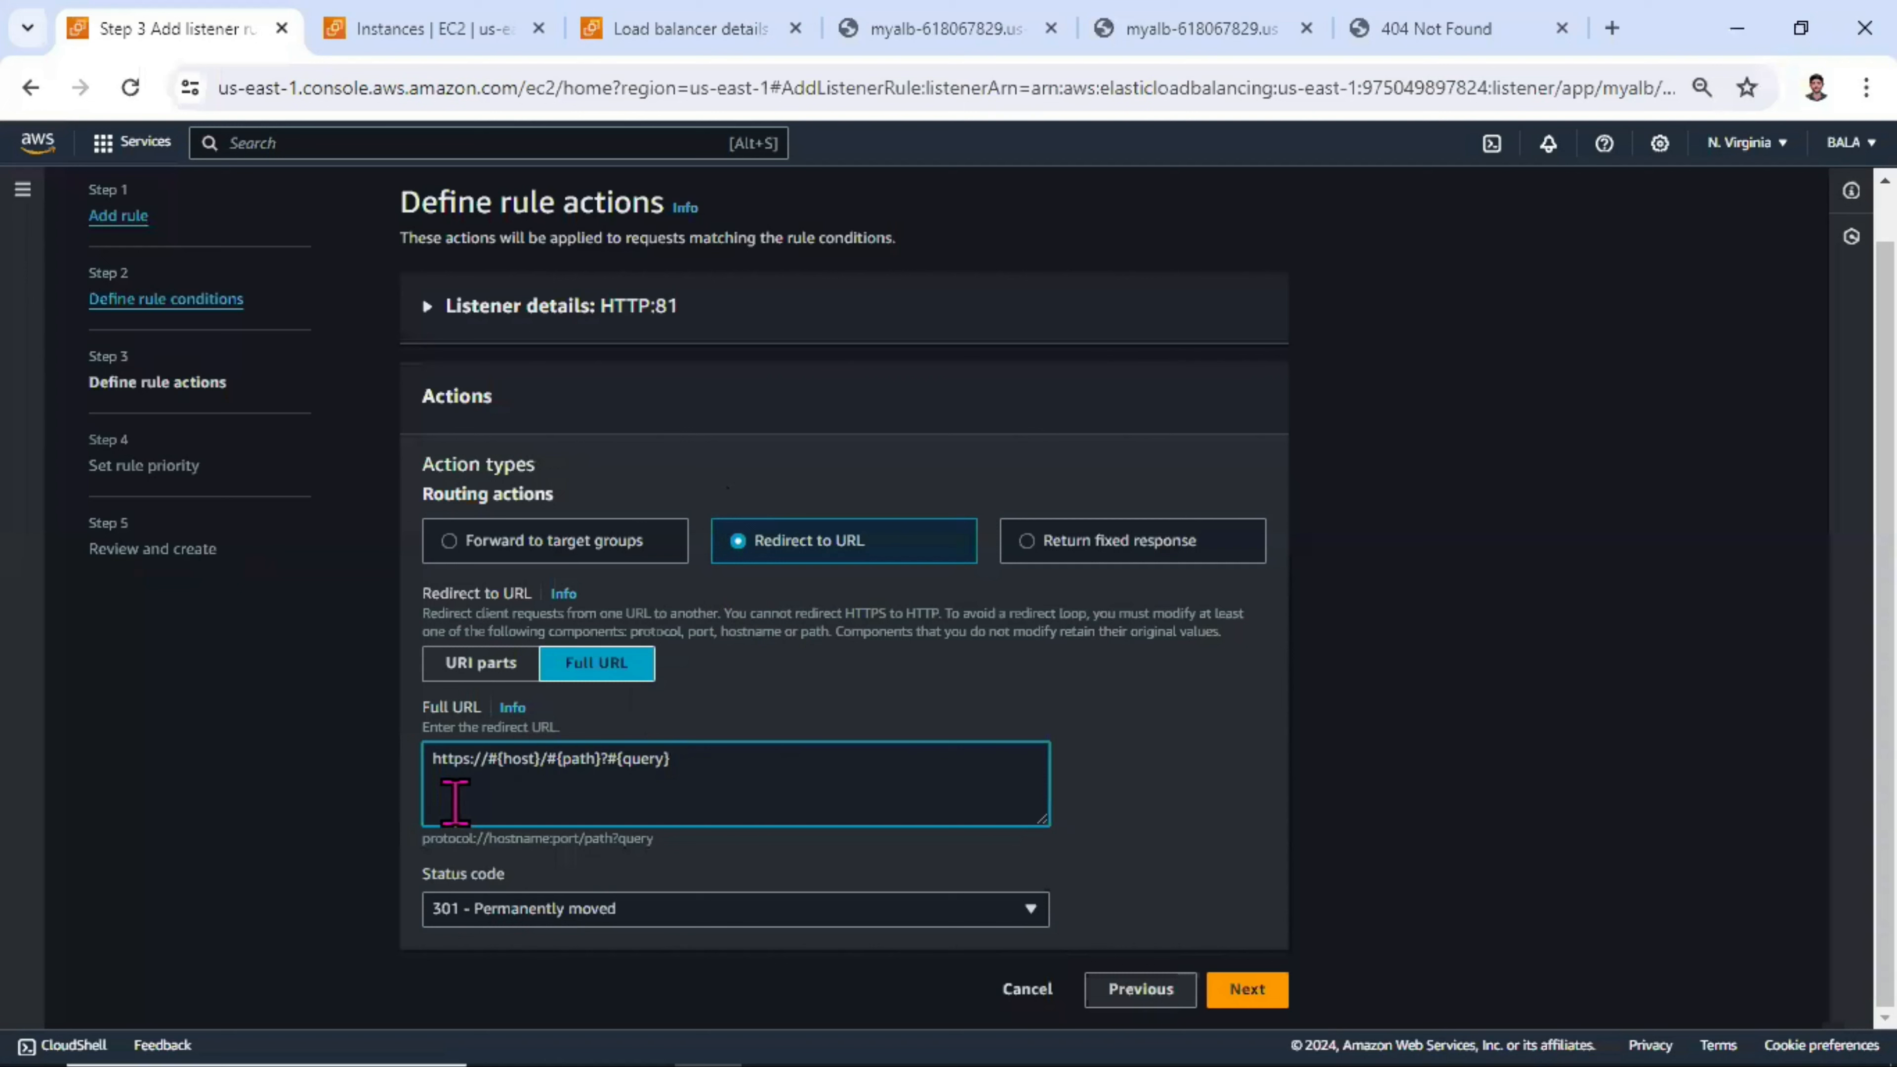
{"action": "left_click_drag", "start_coordinate": [444, 763], "coordinate": [745, 770]}
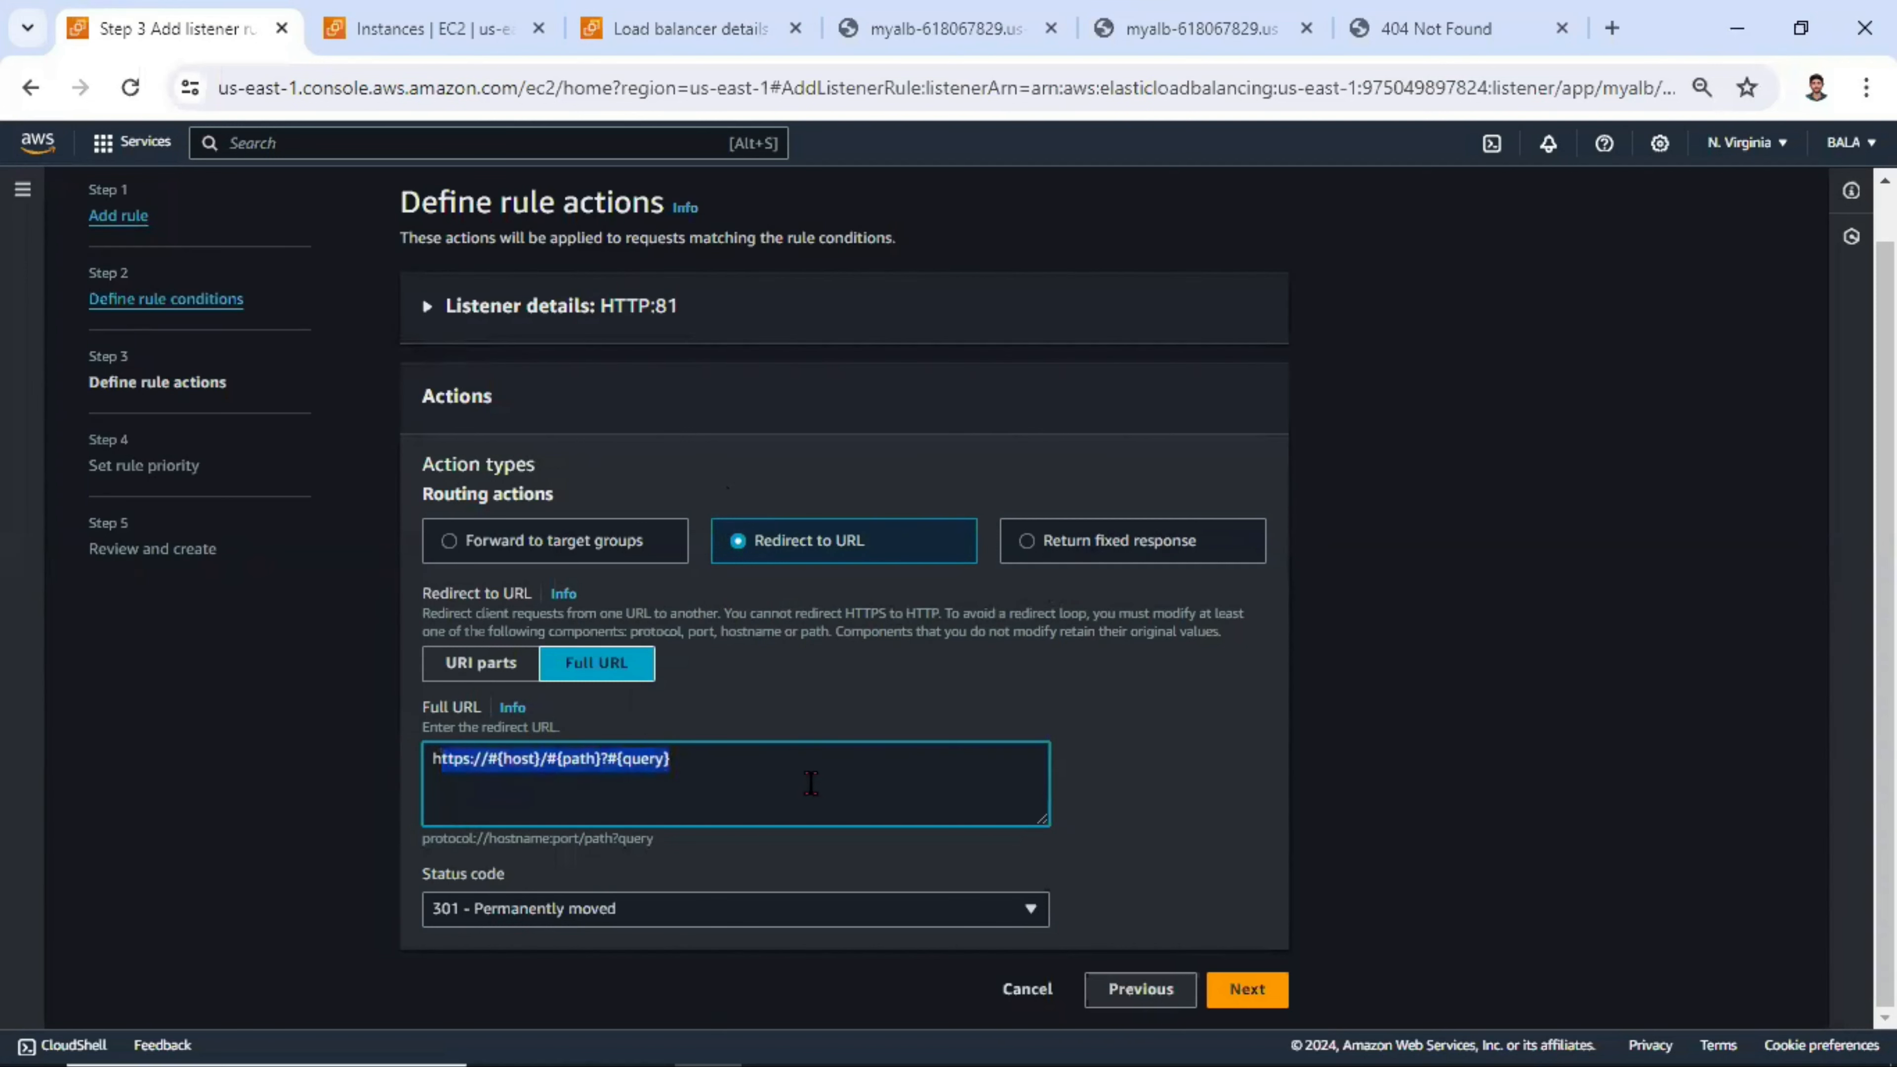
{"action": "left_click", "coordinate": [569, 909]}
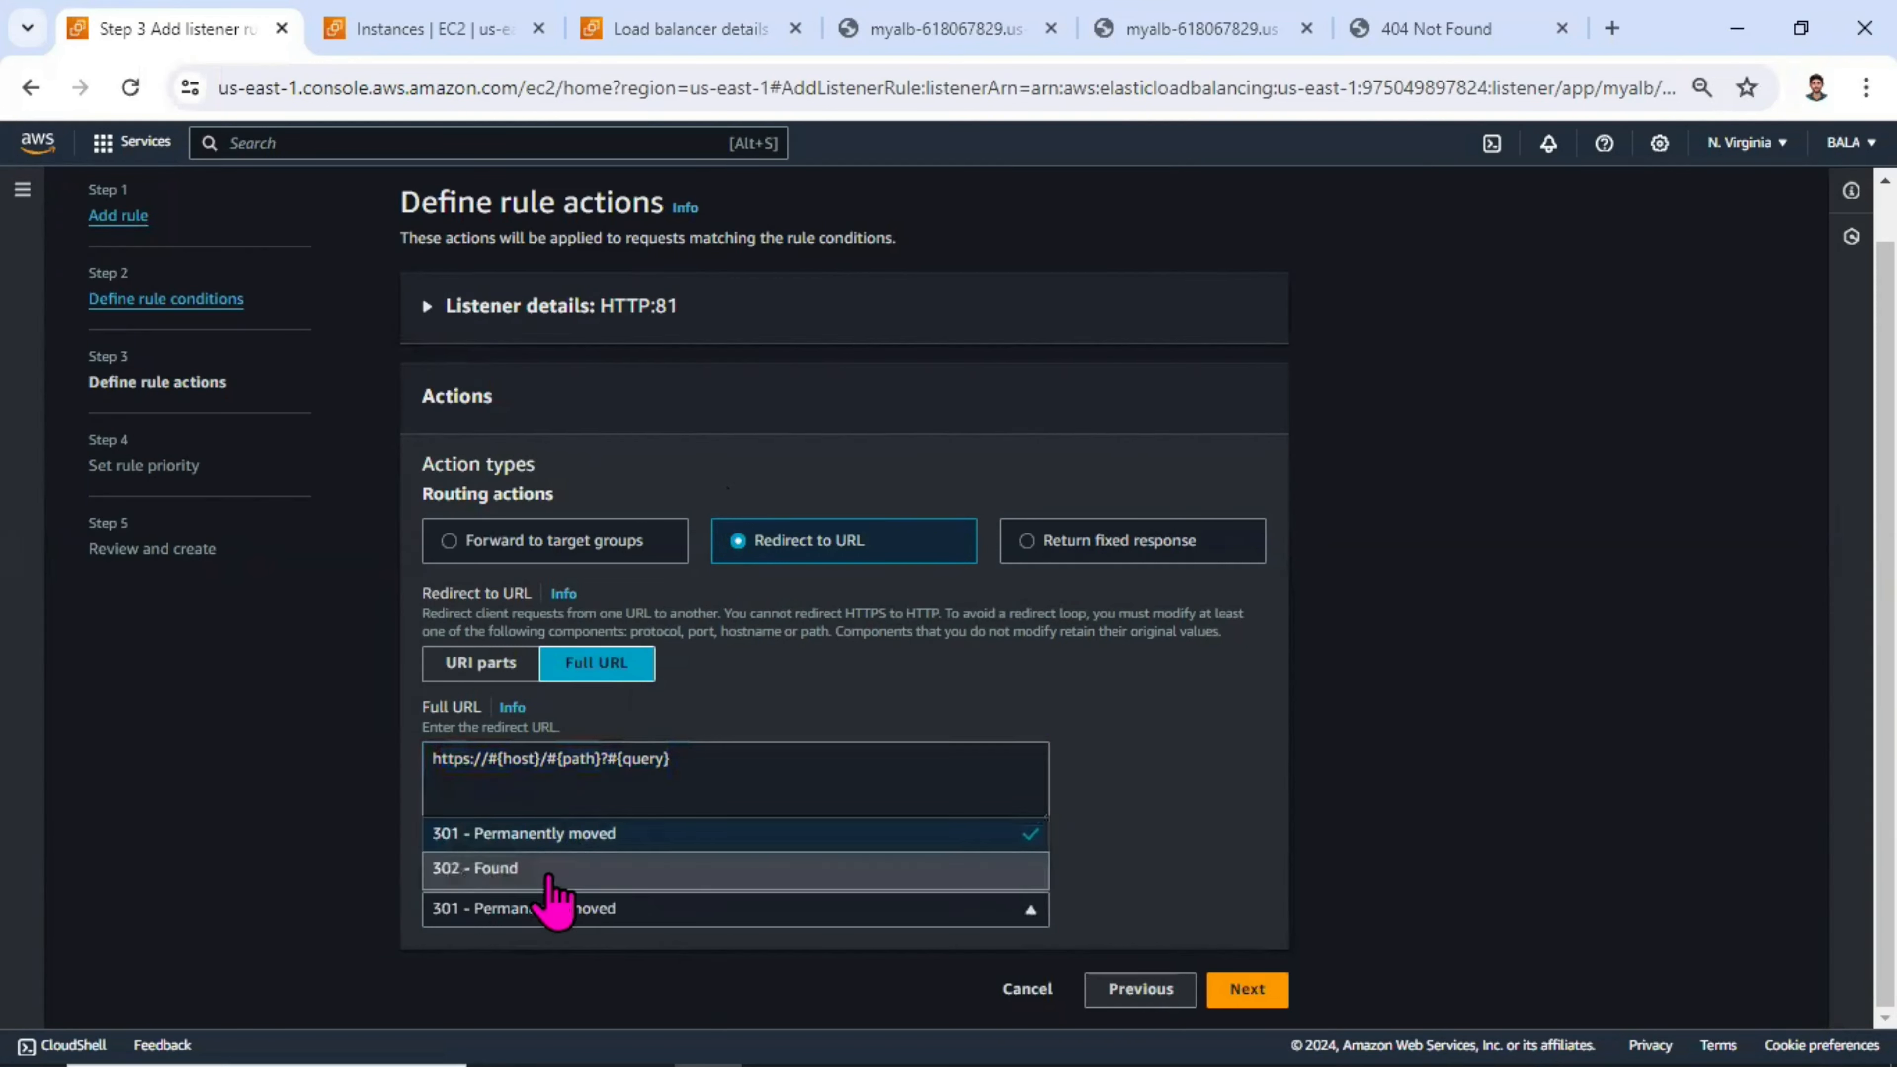
- Make the rule return a fixed response with code 503, content type text/plain and body "Site under maintenance", and continue to the priority settings
{"action": "left_click", "coordinate": [1134, 554]}
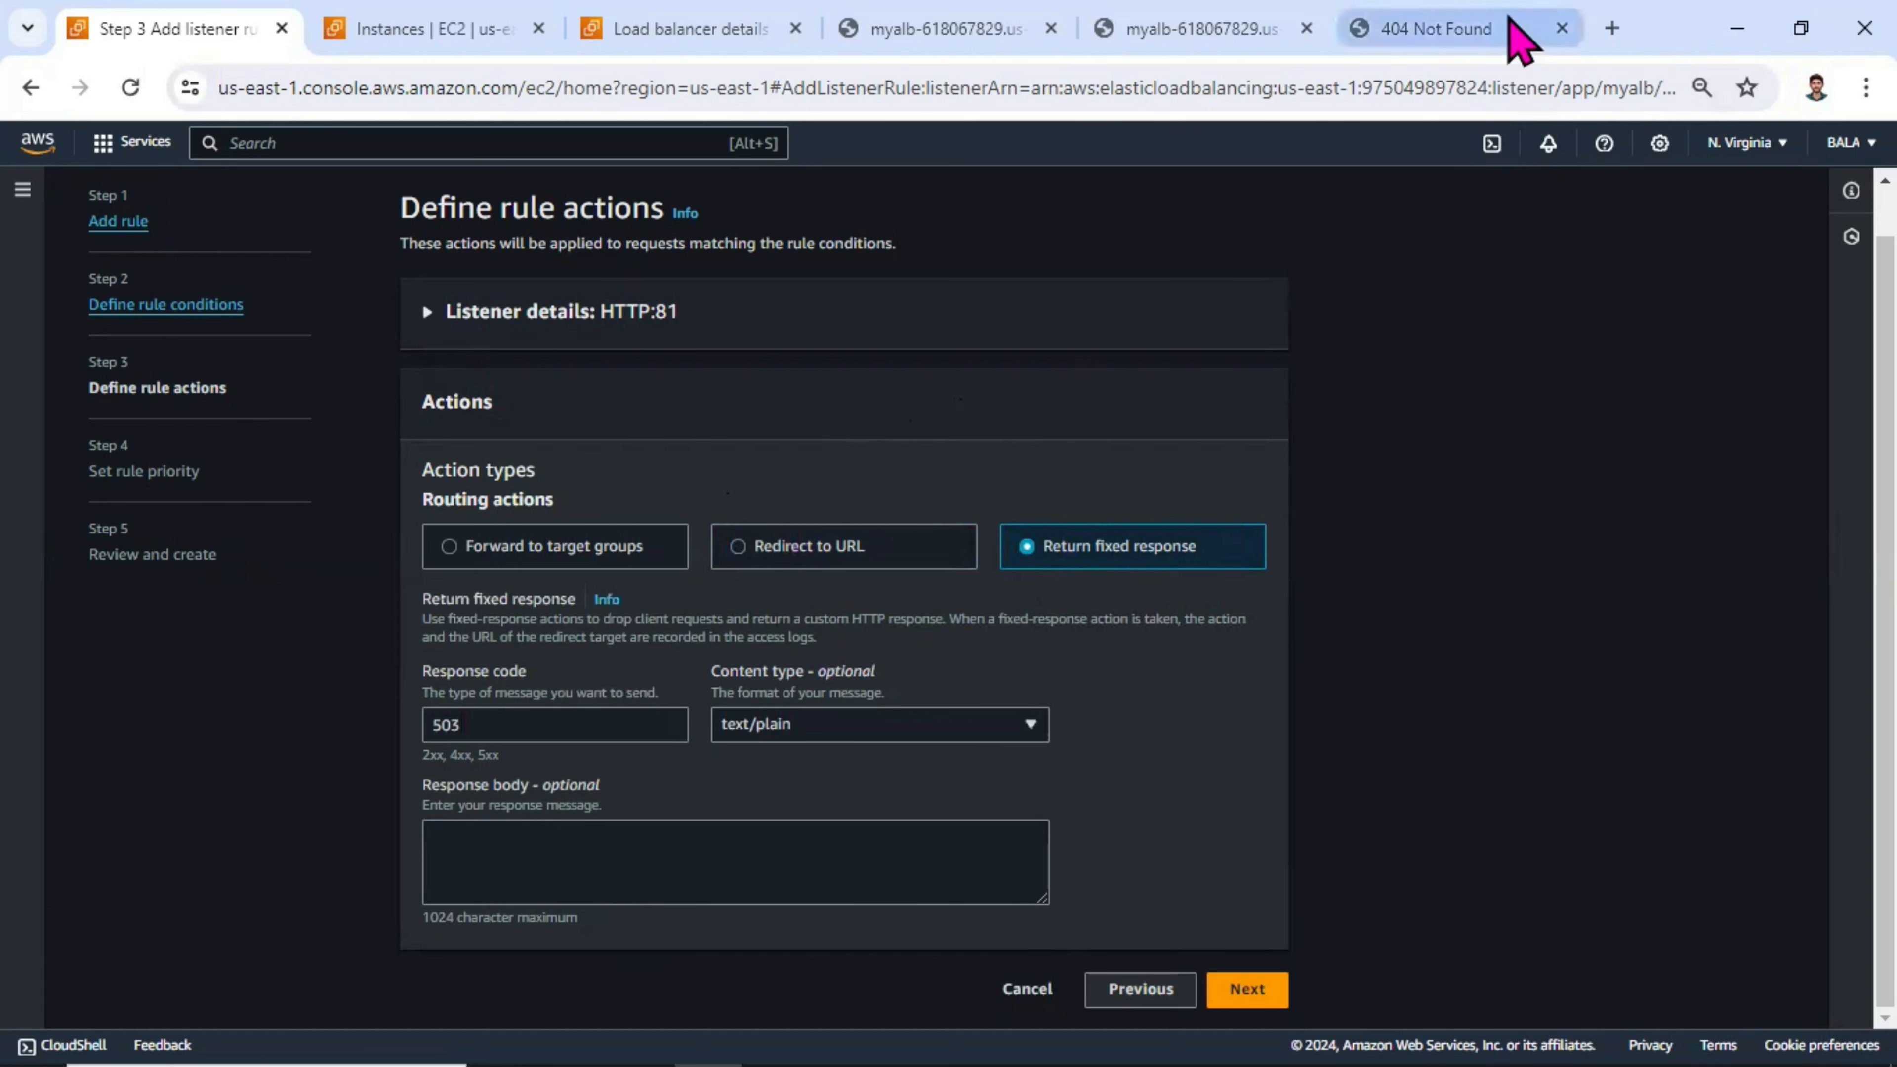
{"action": "left_click", "coordinate": [1514, 30]}
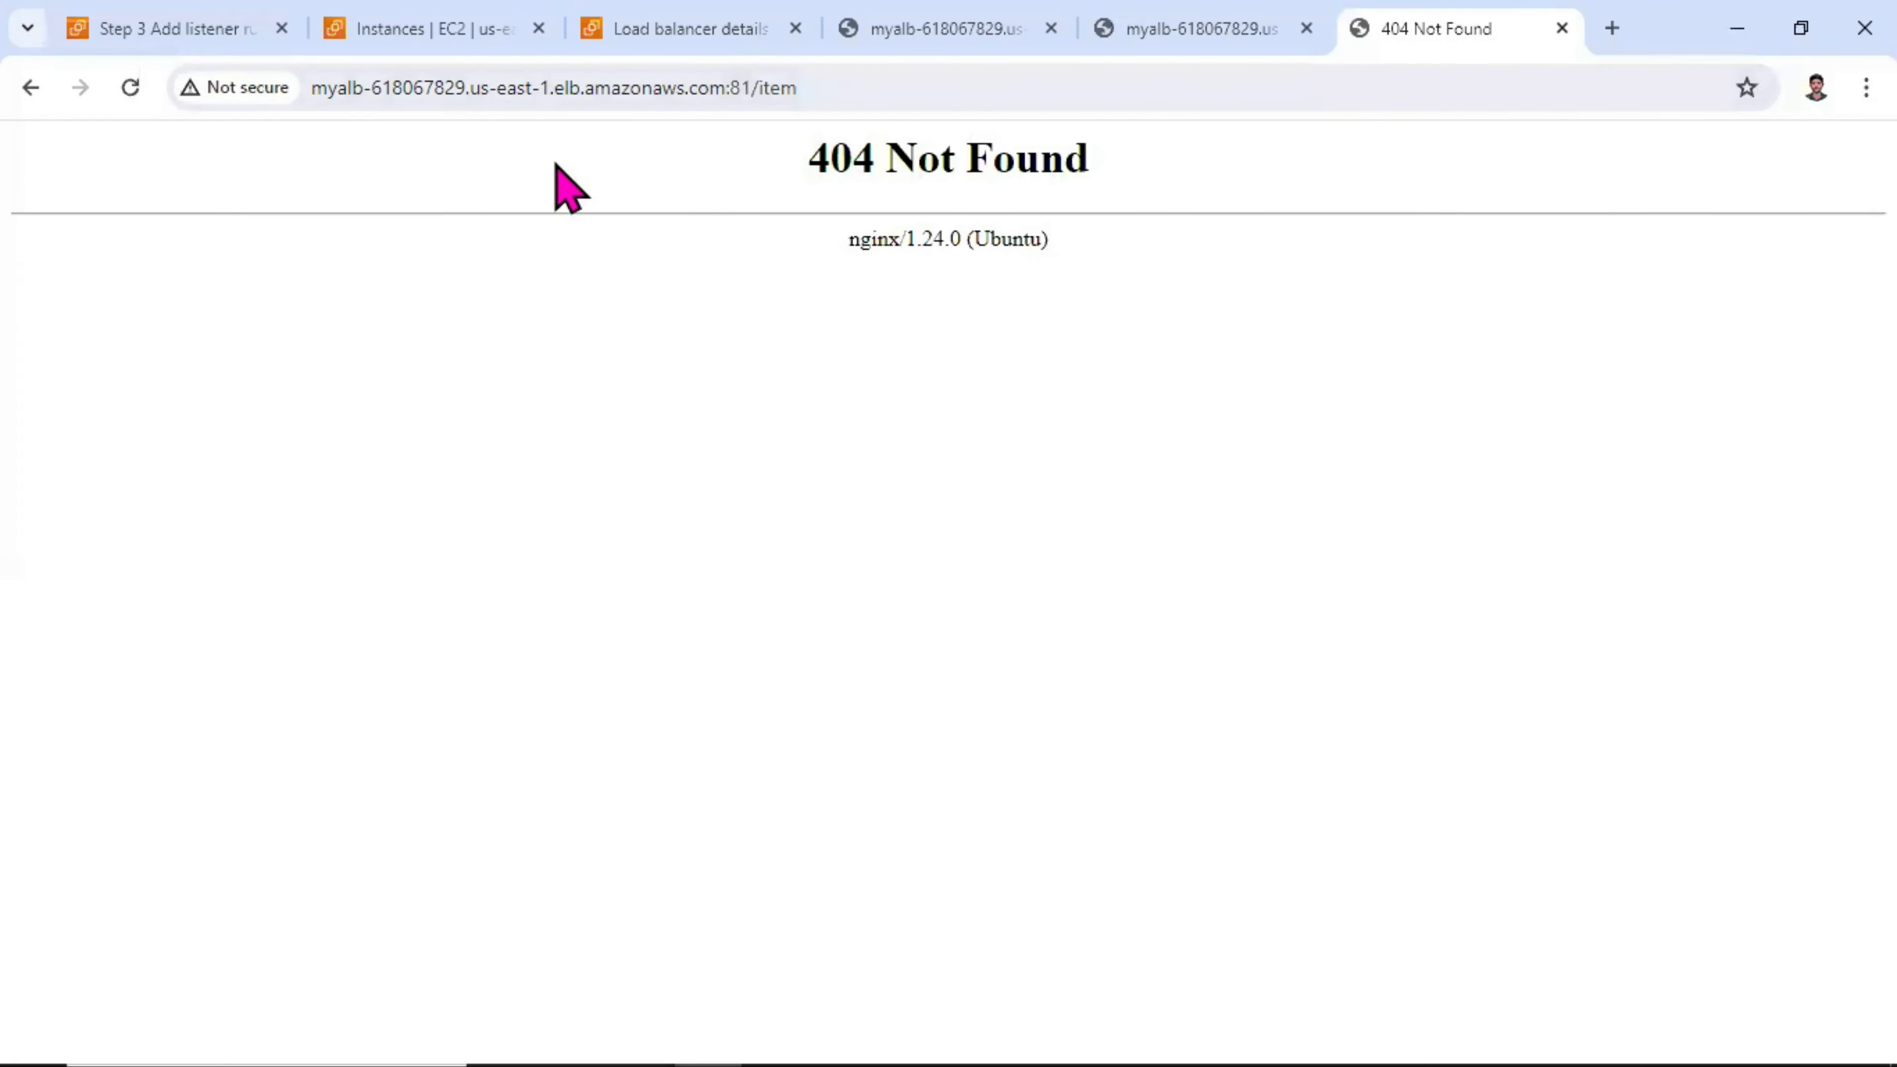
{"action": "left_click", "coordinate": [184, 28]}
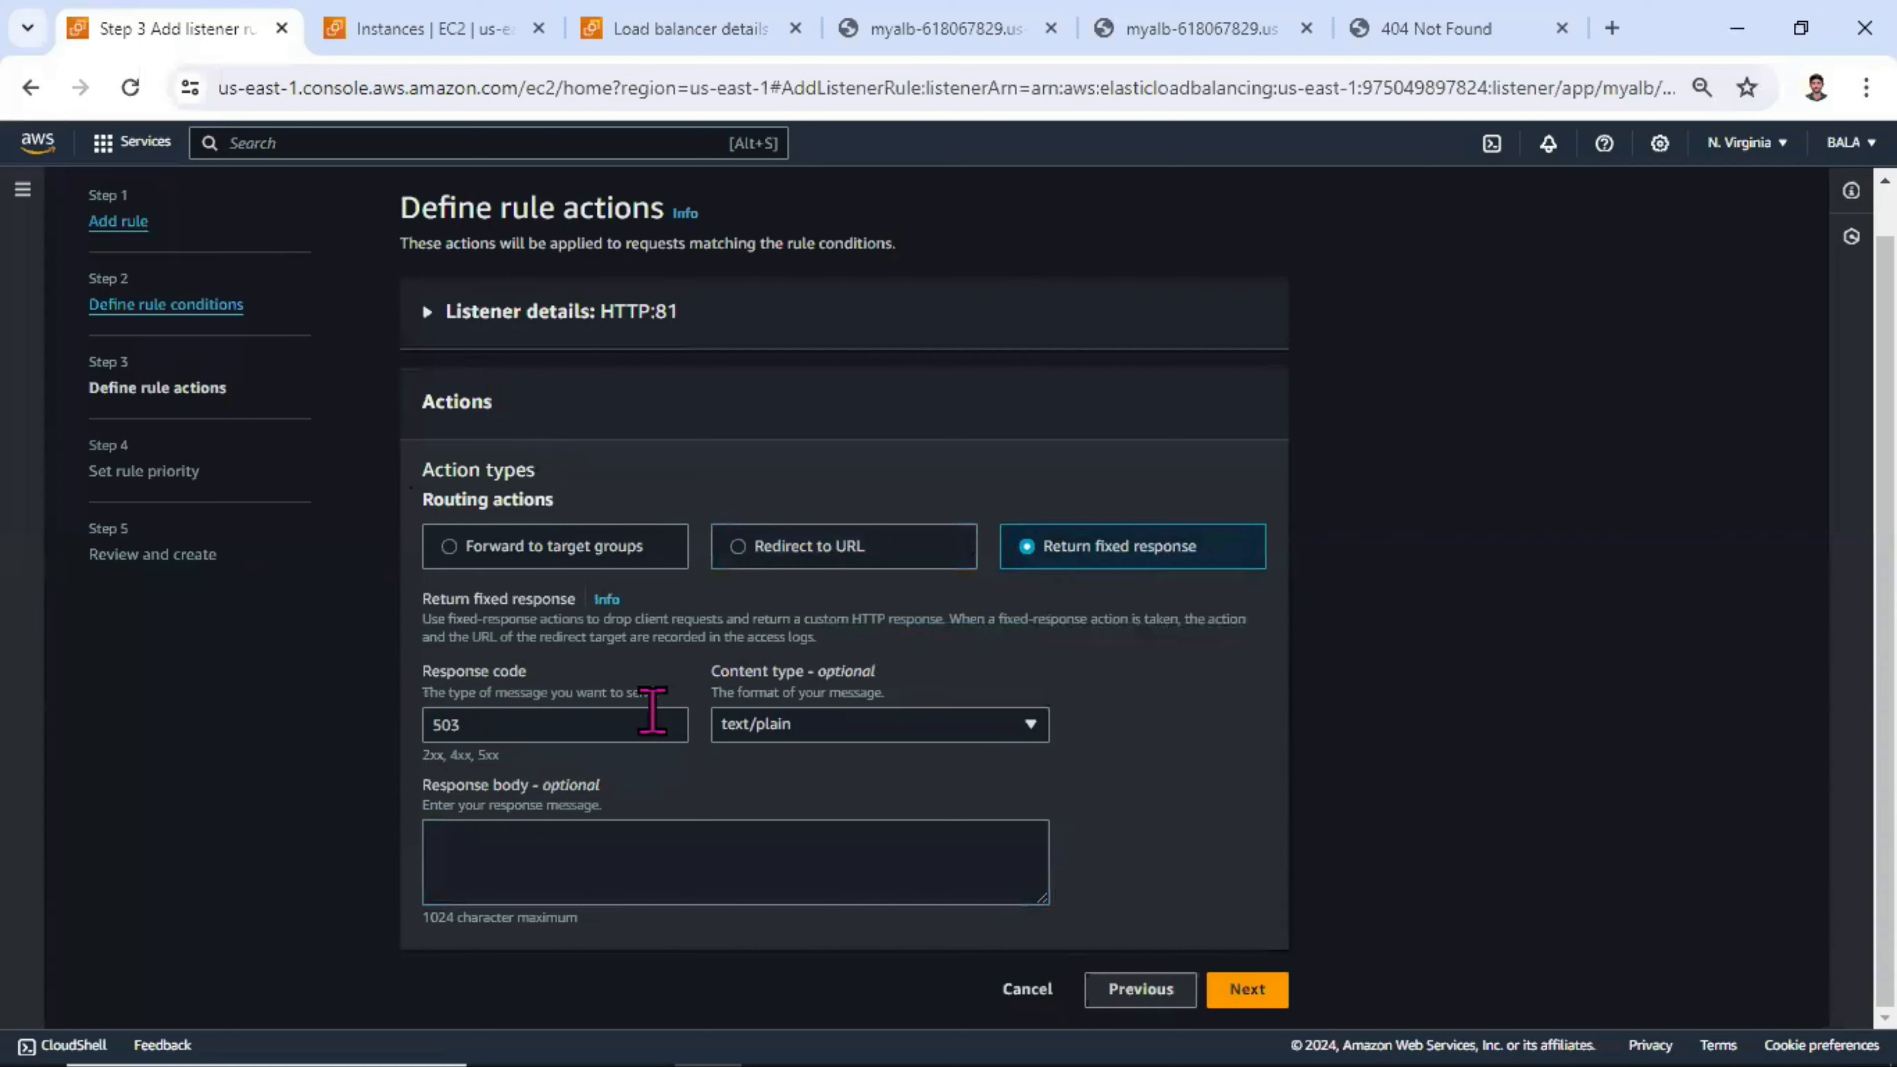
{"action": "left_click_drag", "start_coordinate": [544, 734], "coordinate": [357, 762]}
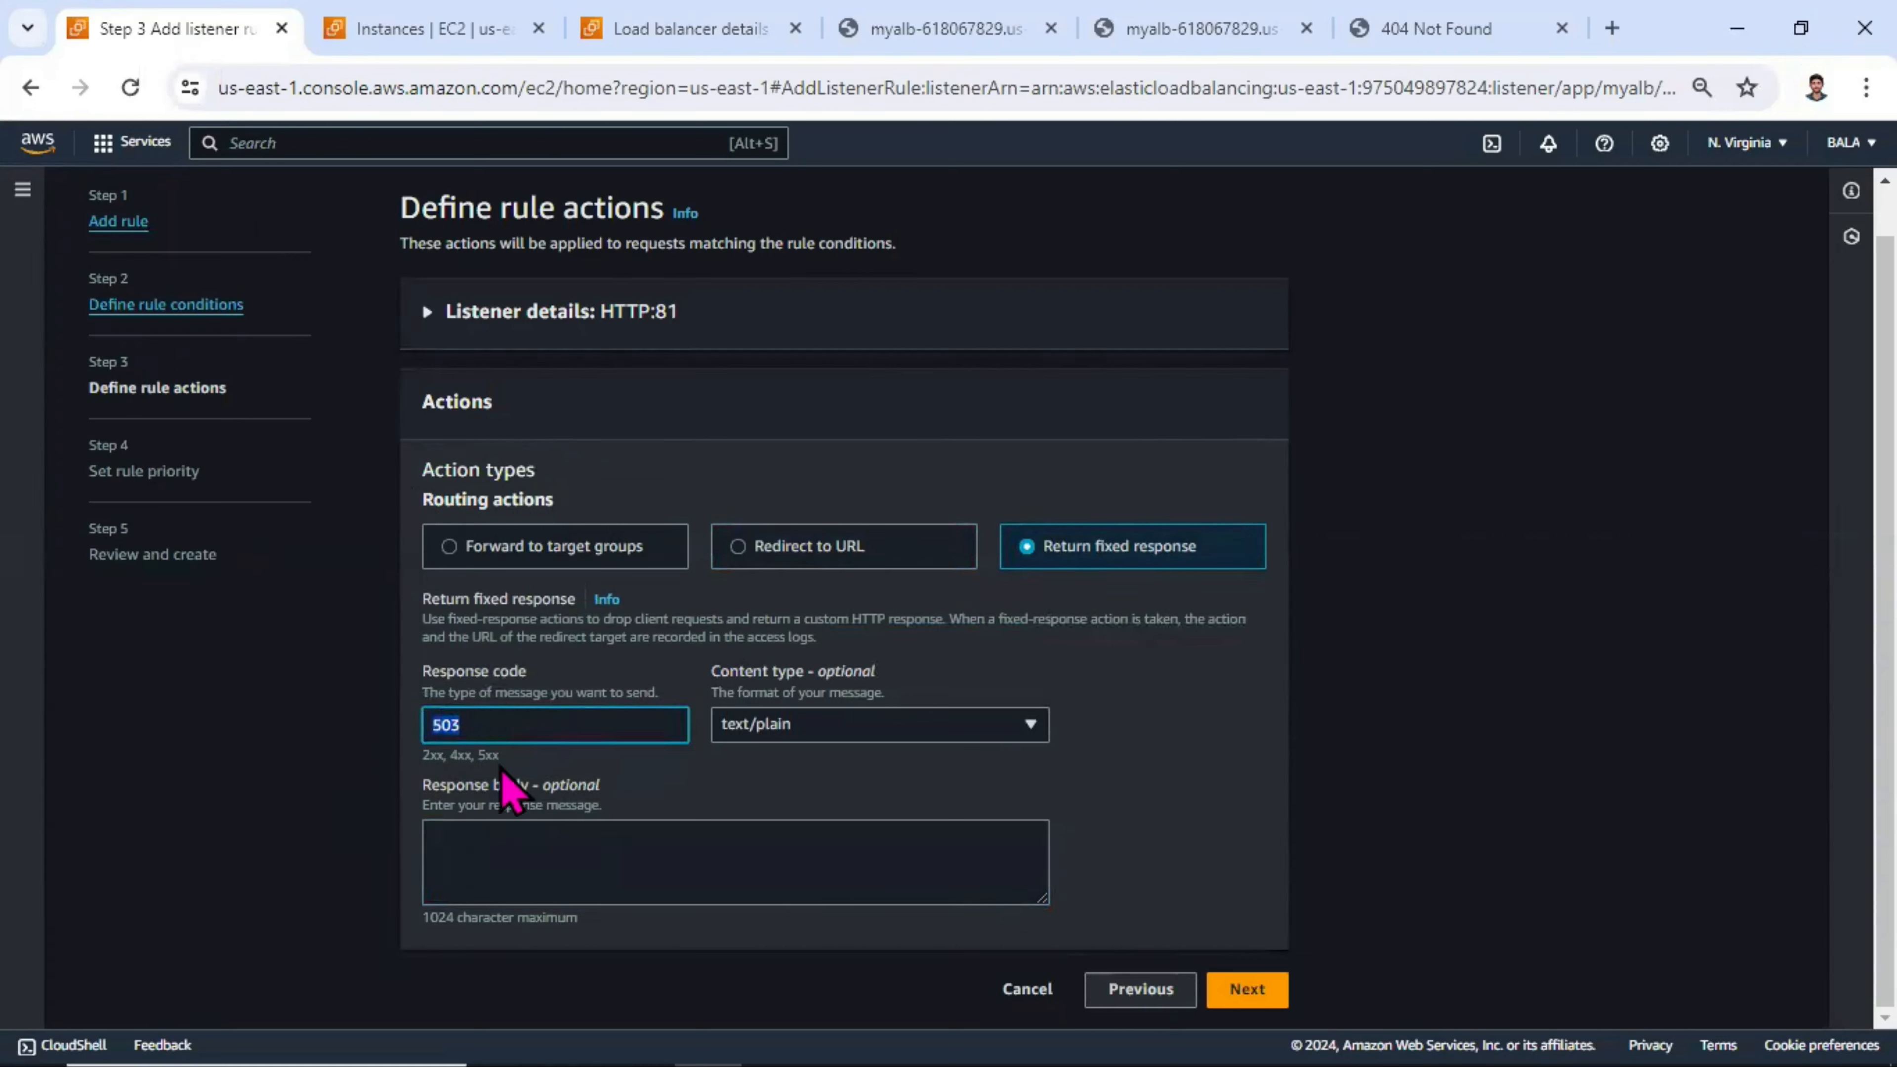
{"action": "left_click", "coordinate": [776, 747]}
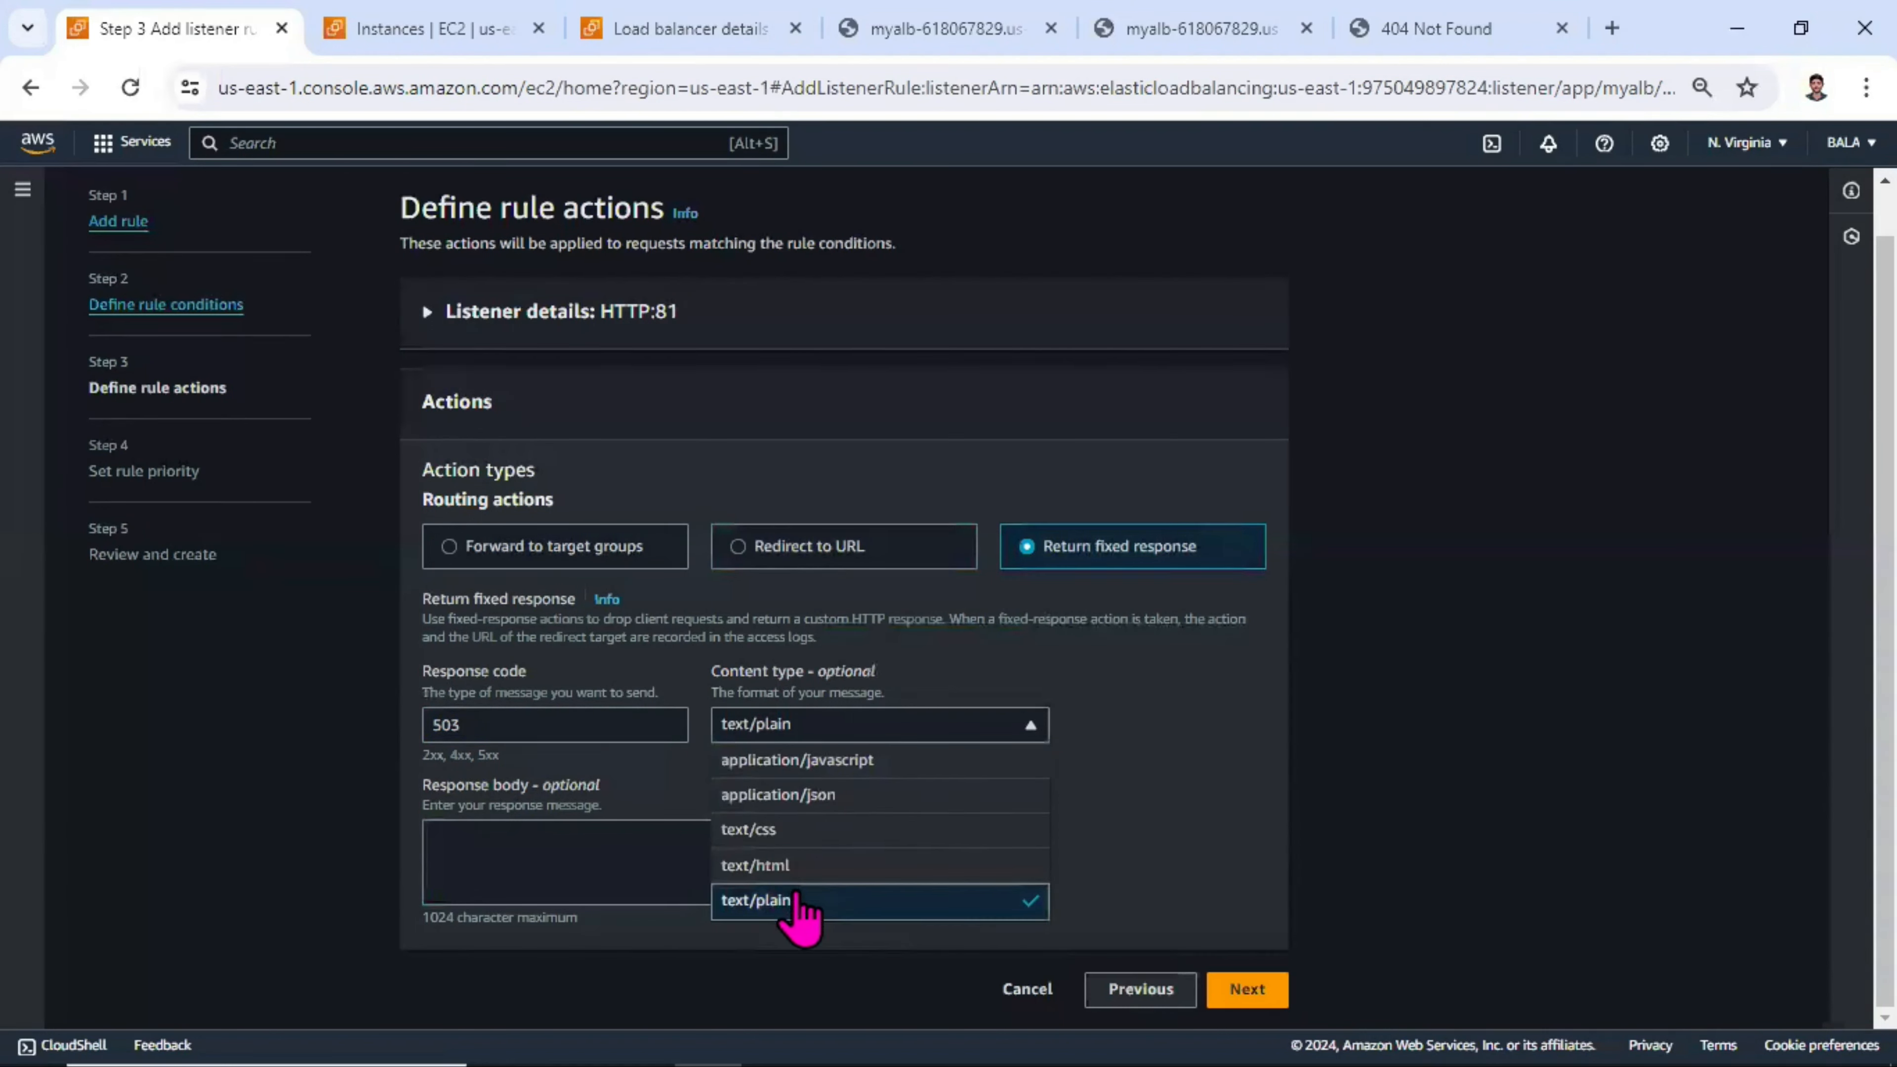
{"action": "left_click", "coordinate": [605, 864]}
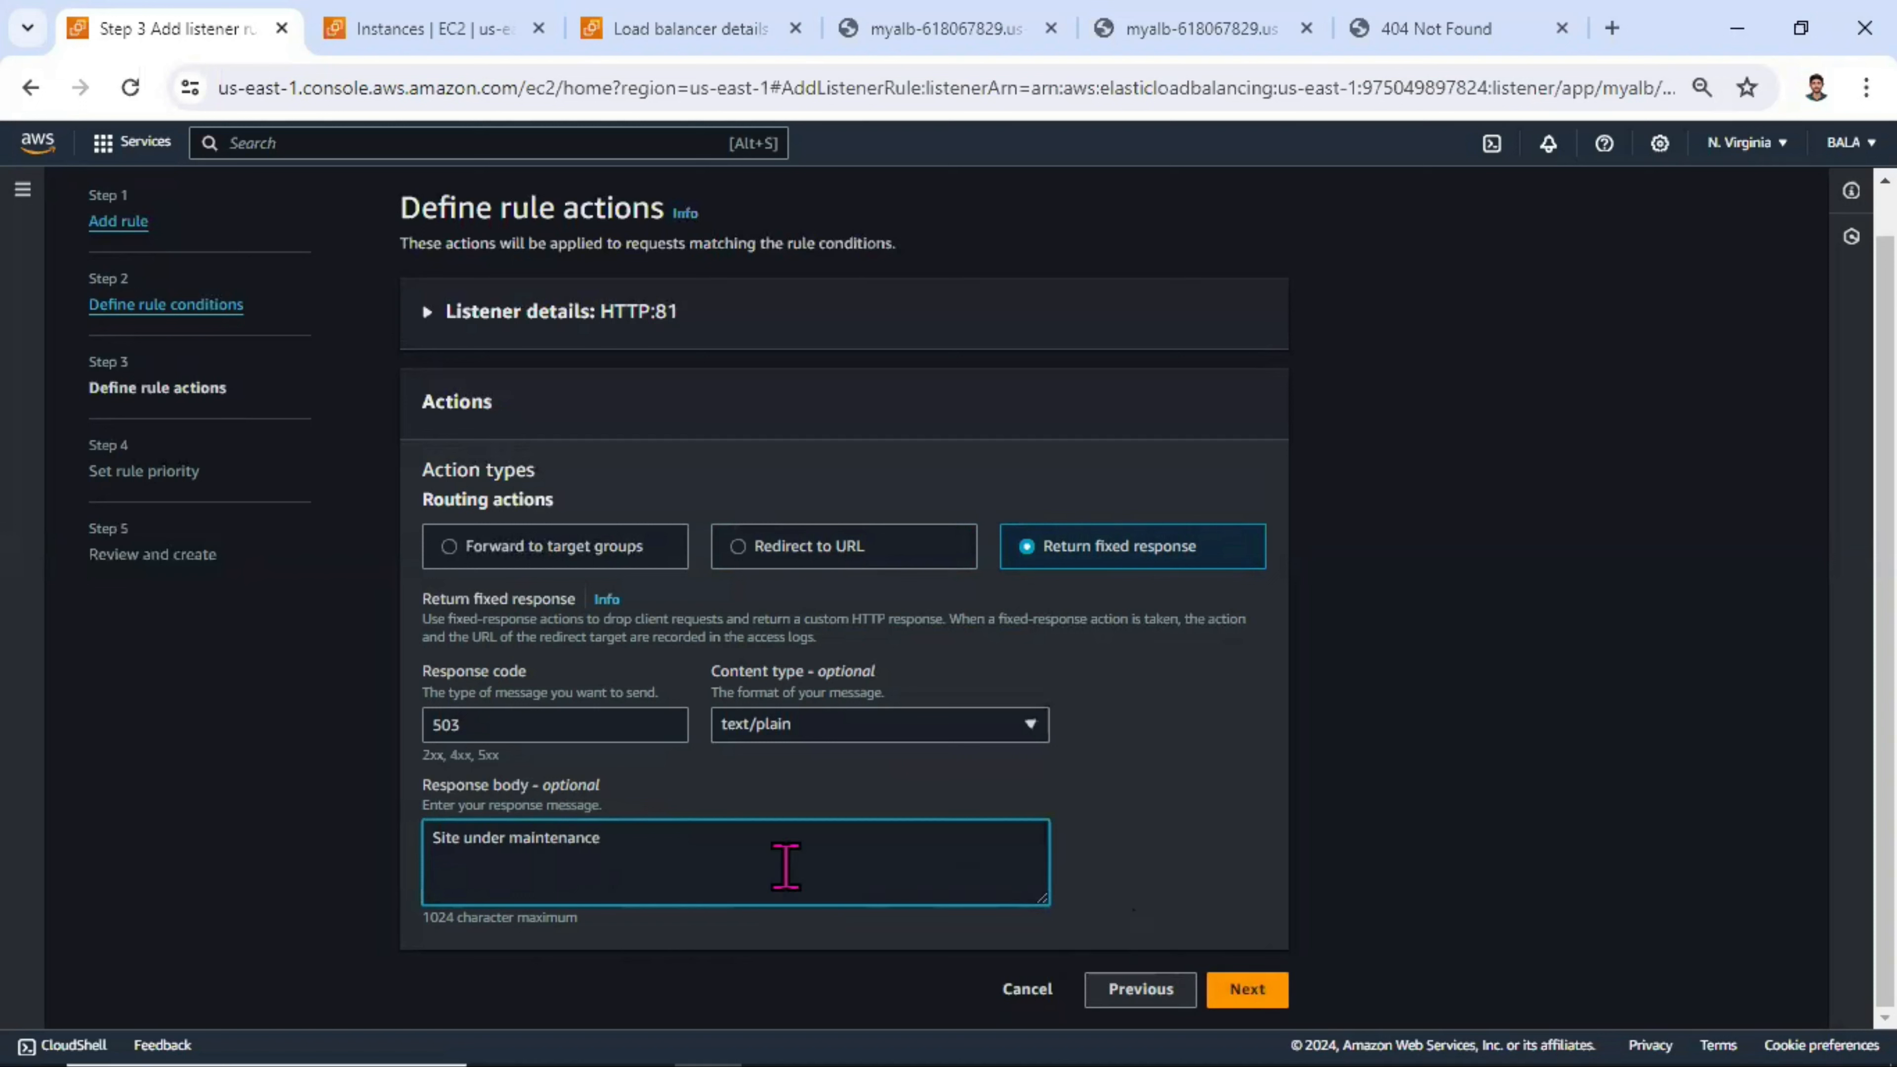
{"action": "key", "text": "ctrl+a"}
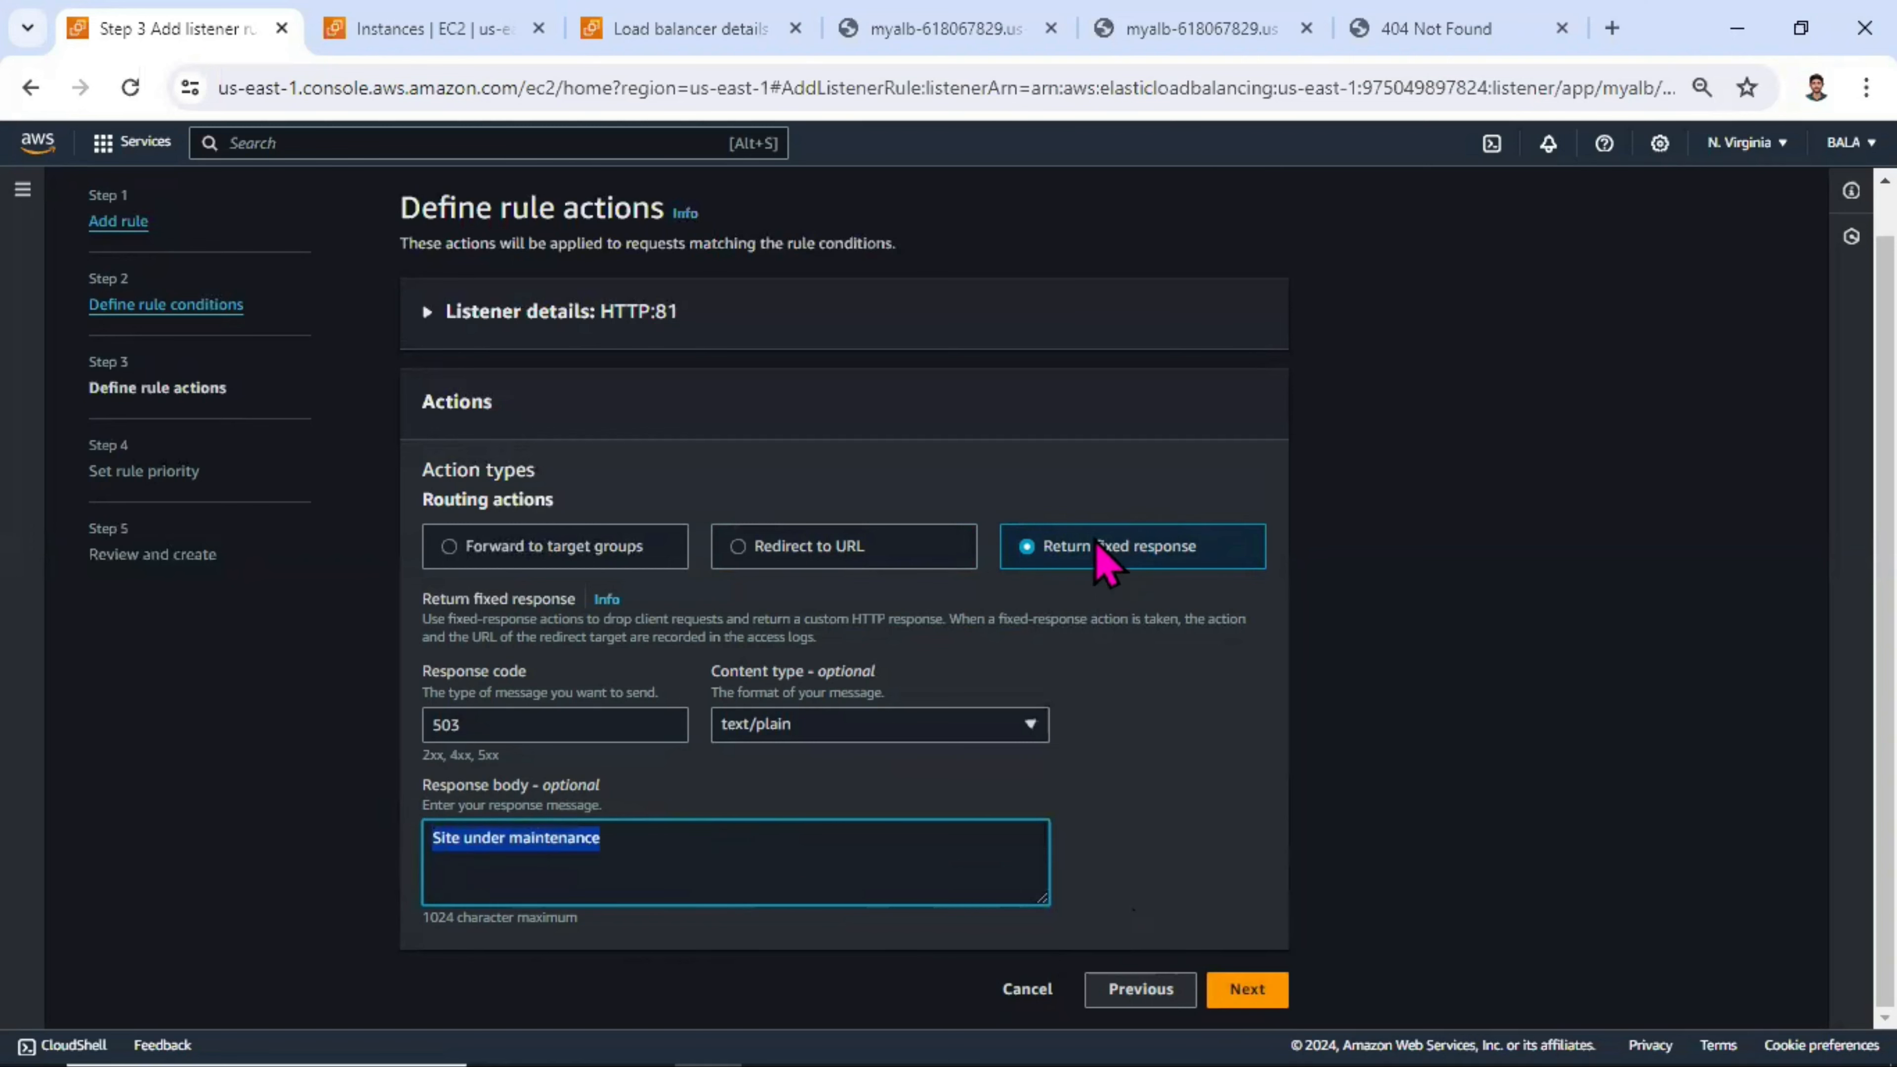
{"action": "left_click", "coordinate": [1247, 989]}
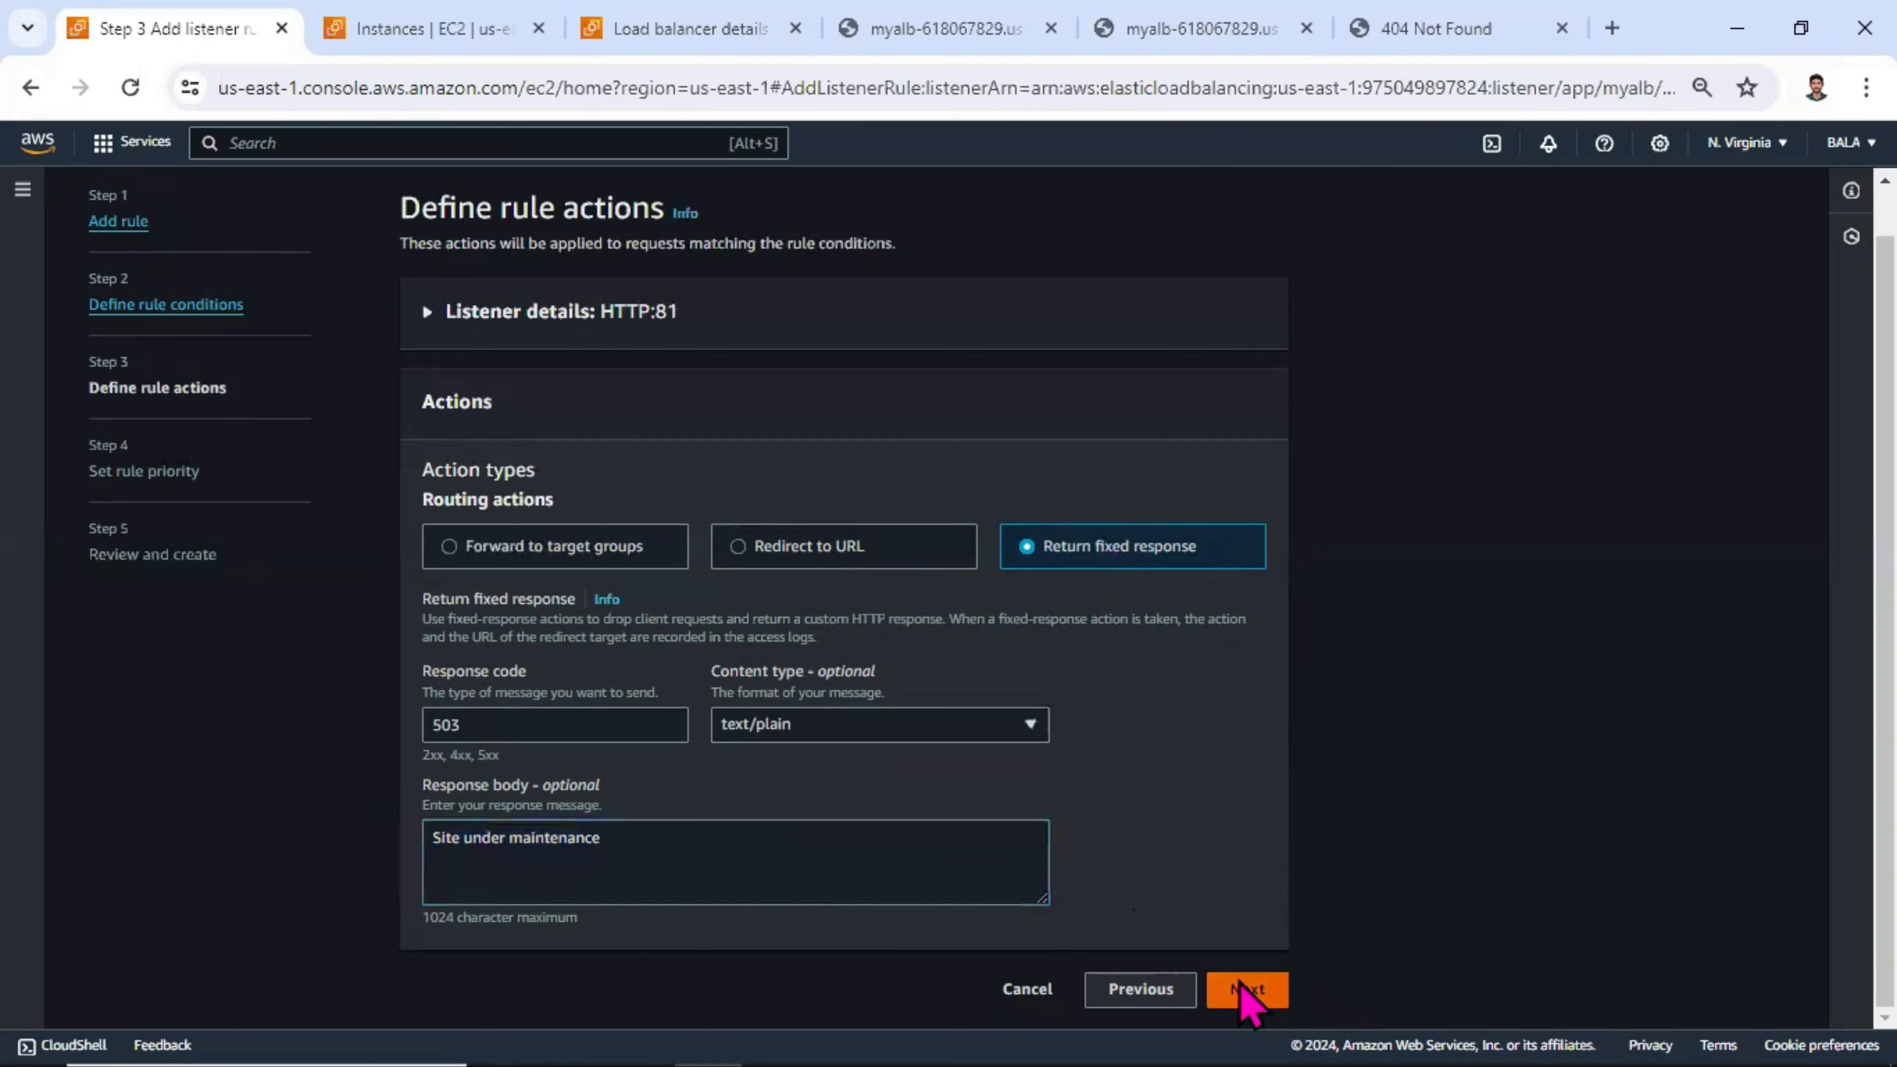
- Set the fixed_response rule's priority to 1 and create the rule
{"action": "scroll", "coordinate": [987, 782], "scroll_direction": "down", "scroll_amount": 3}
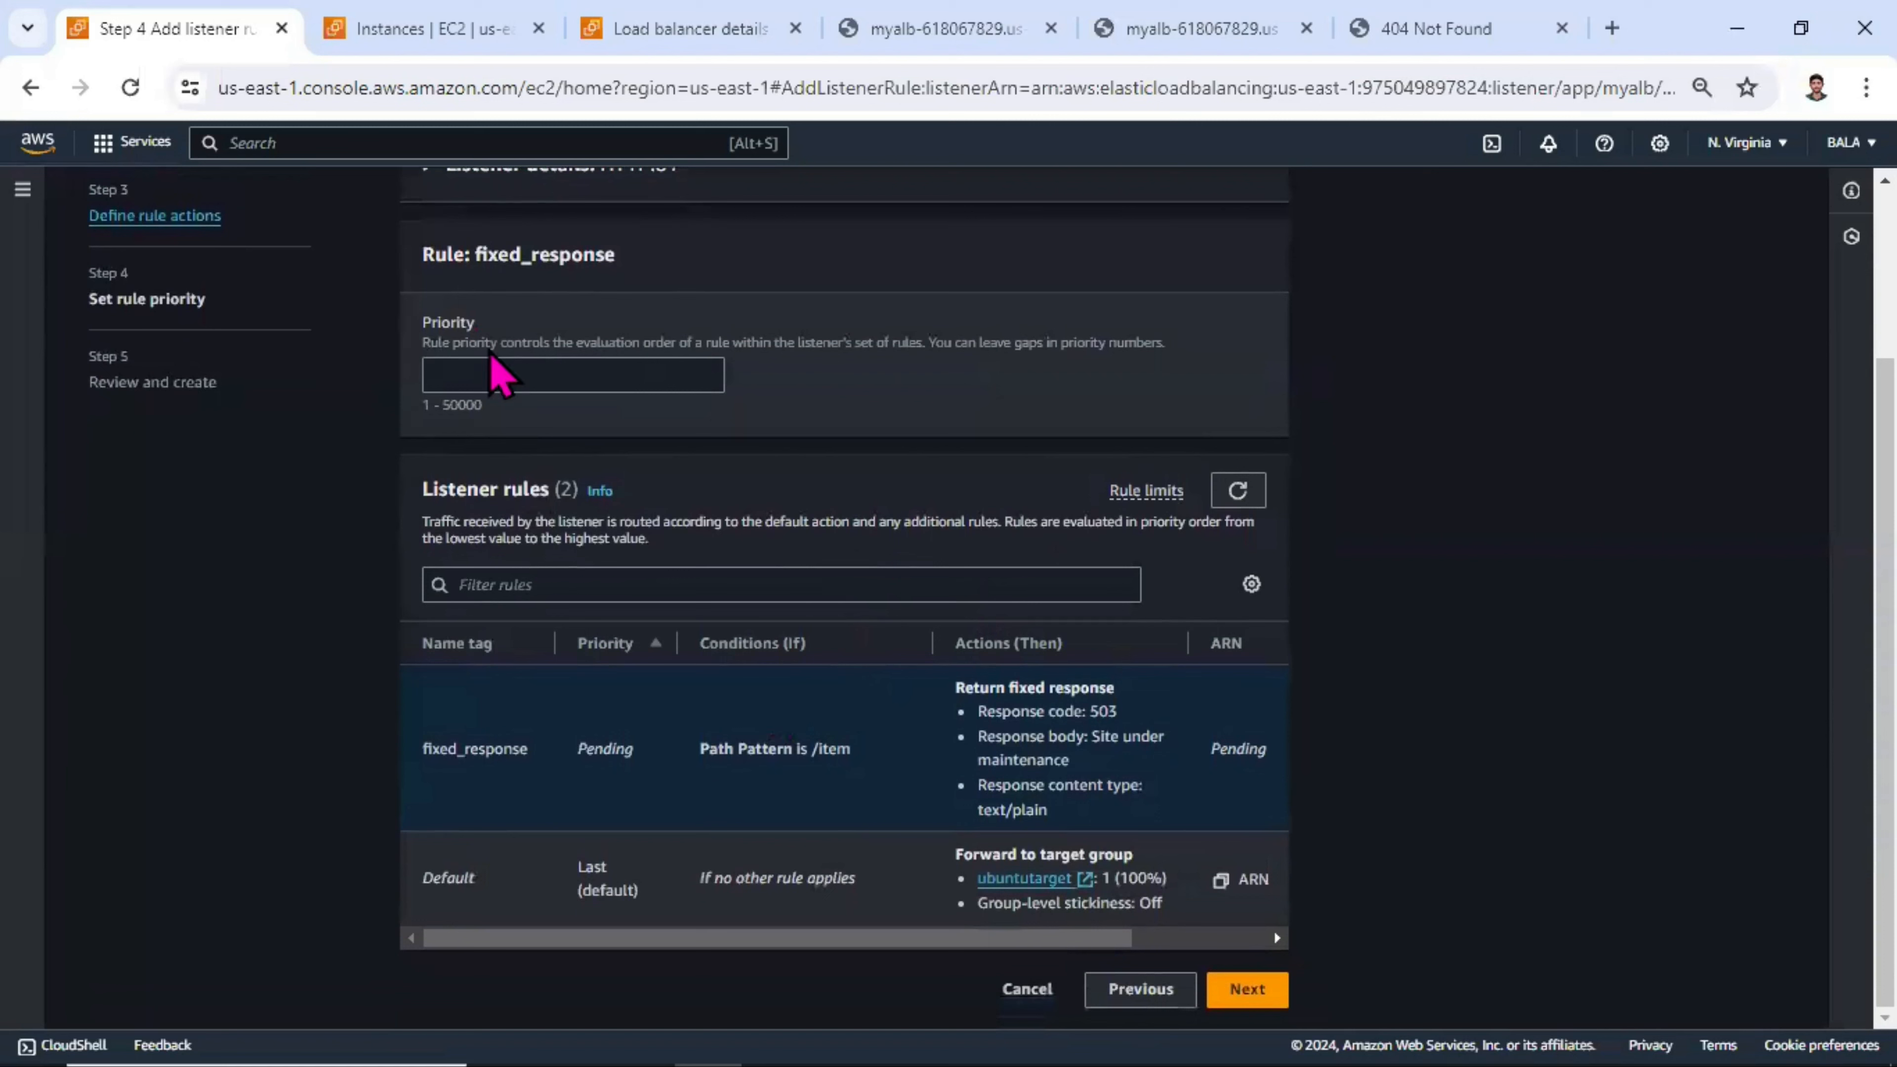
{"action": "left_click", "coordinate": [496, 386]}
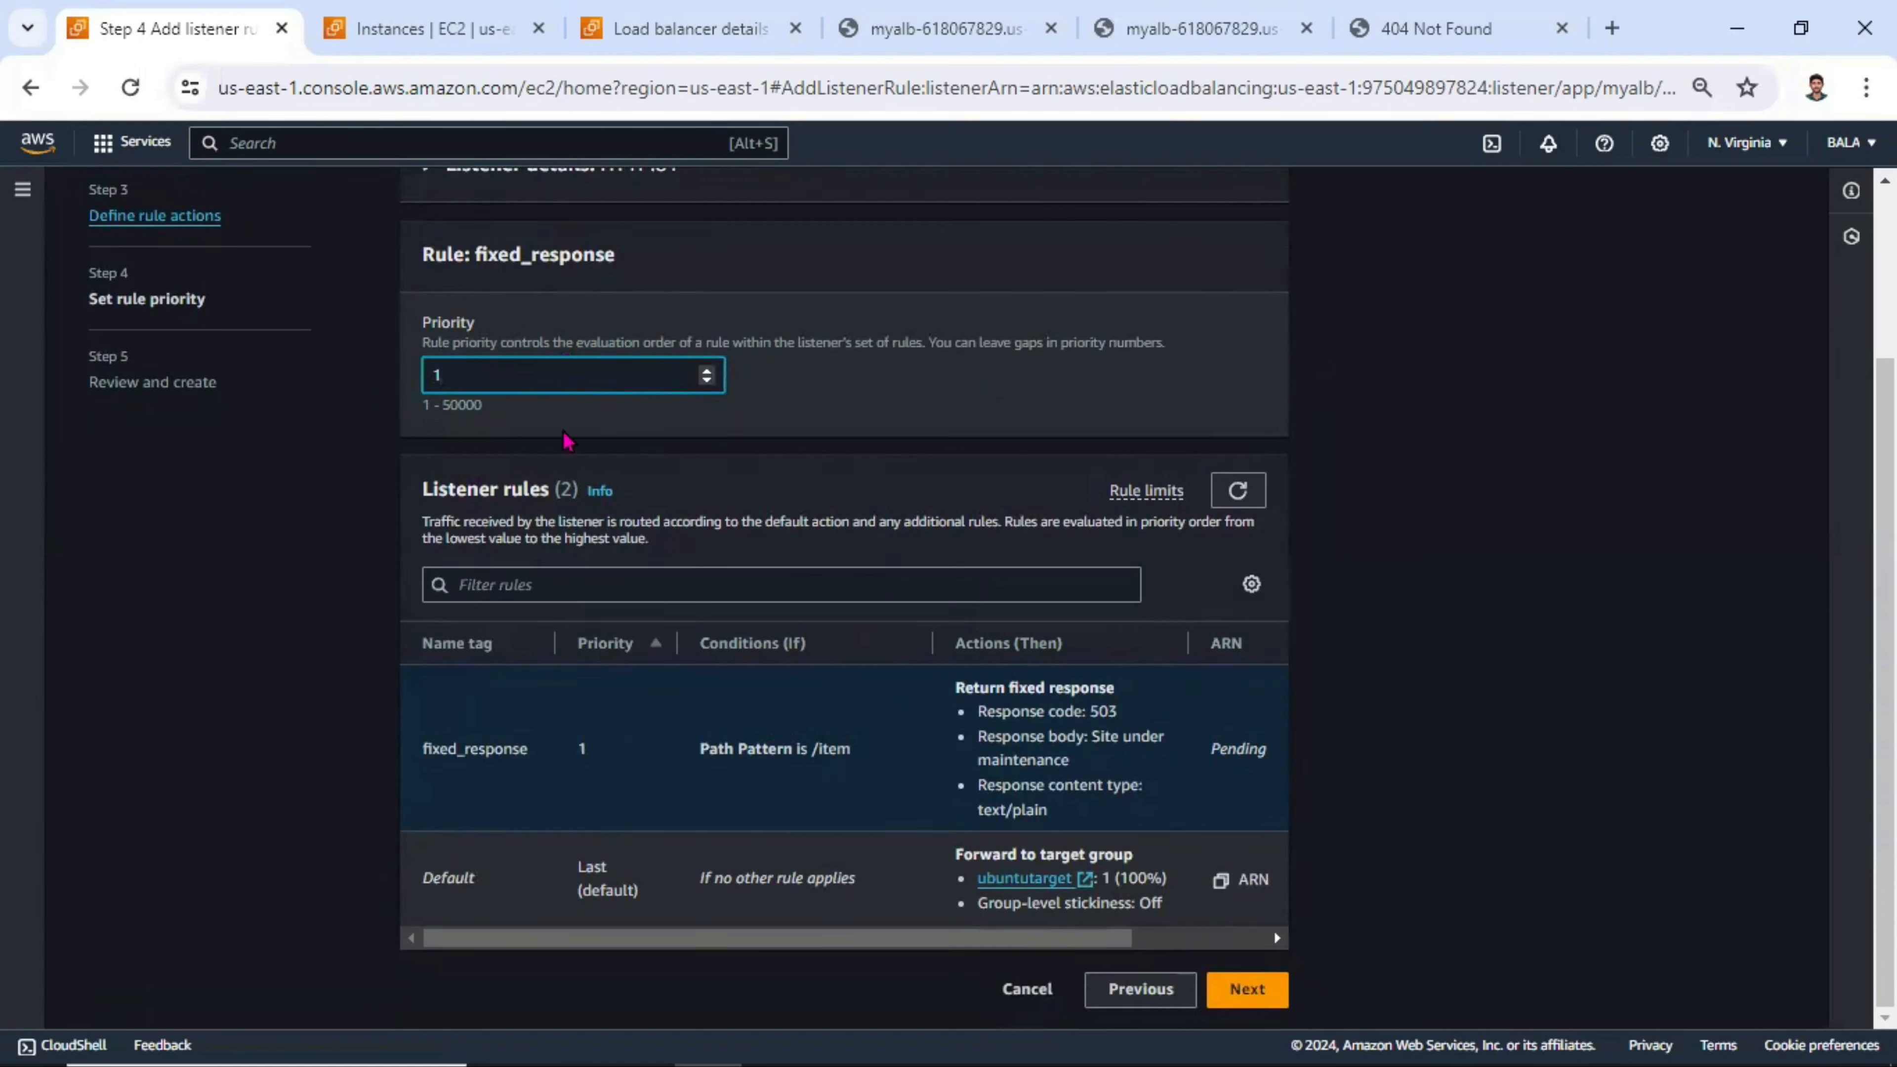
{"action": "left_click", "coordinate": [1246, 988]}
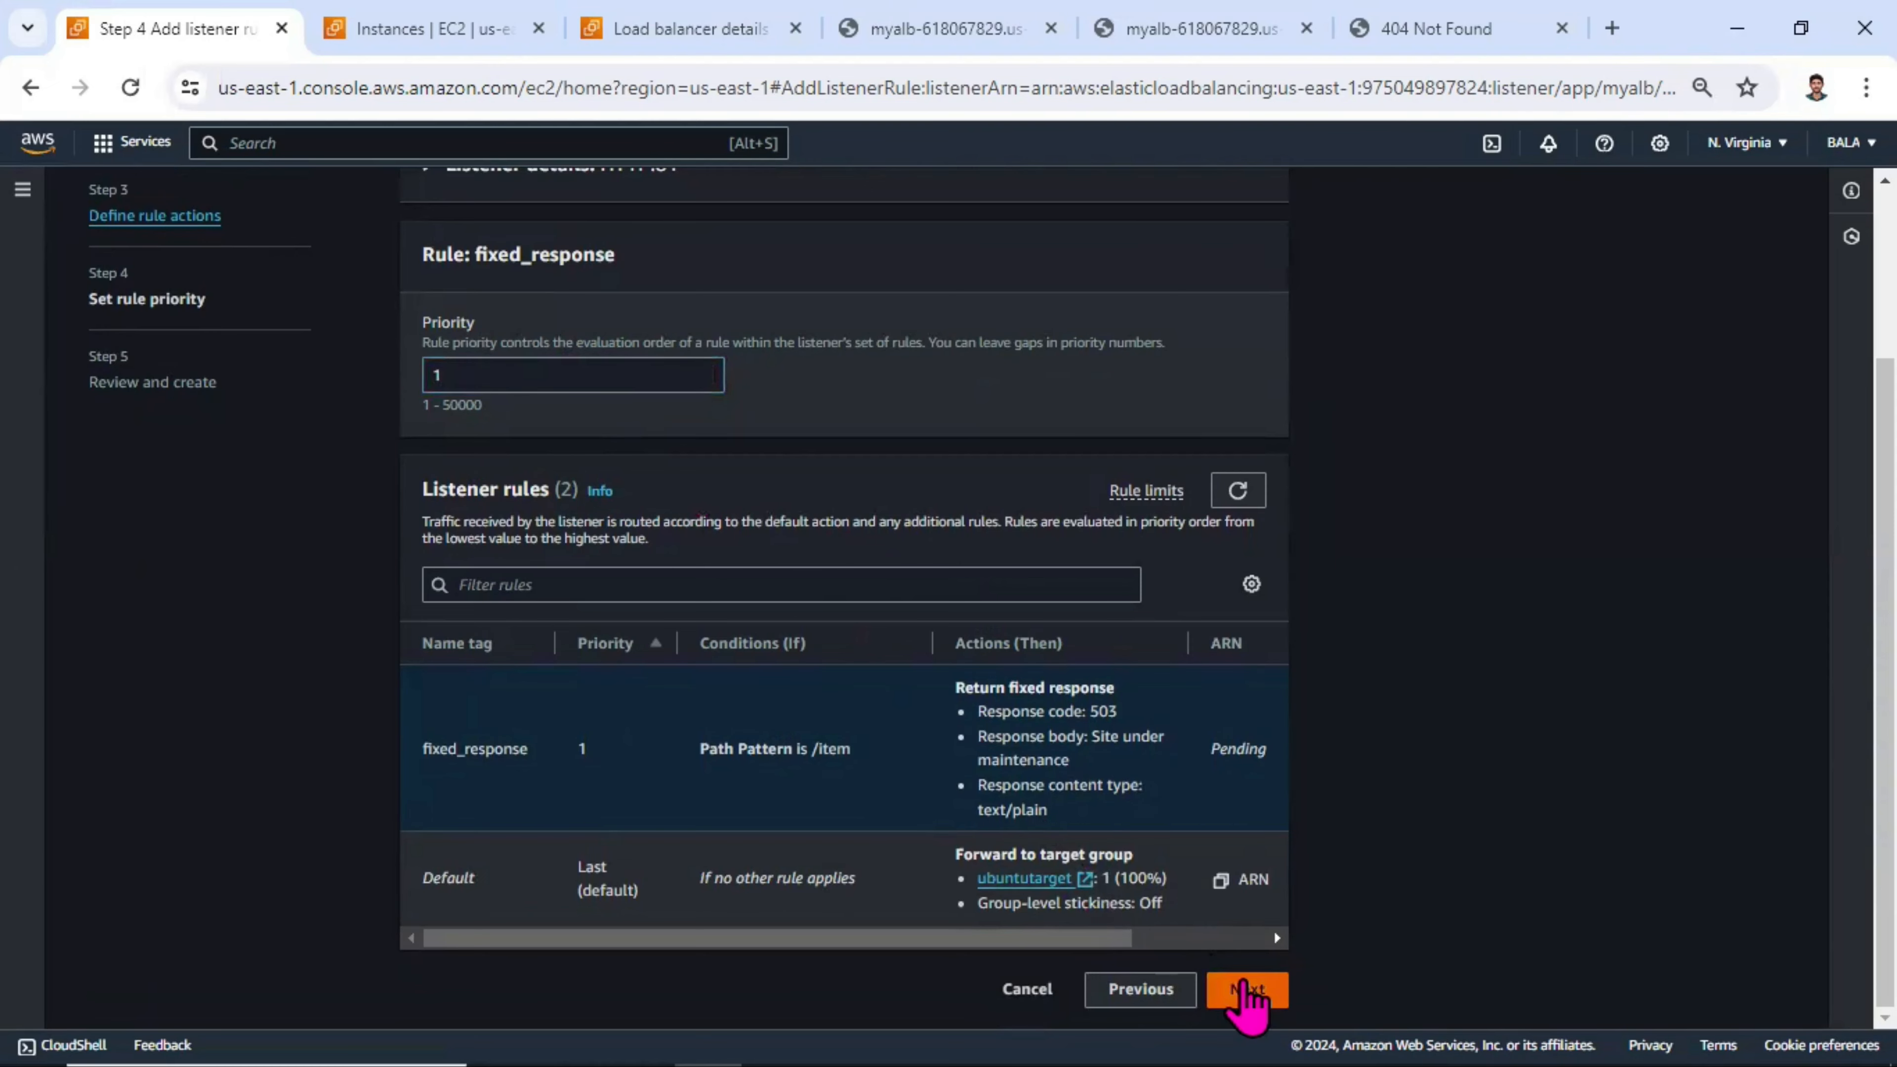
{"action": "left_click", "coordinate": [1241, 962]}
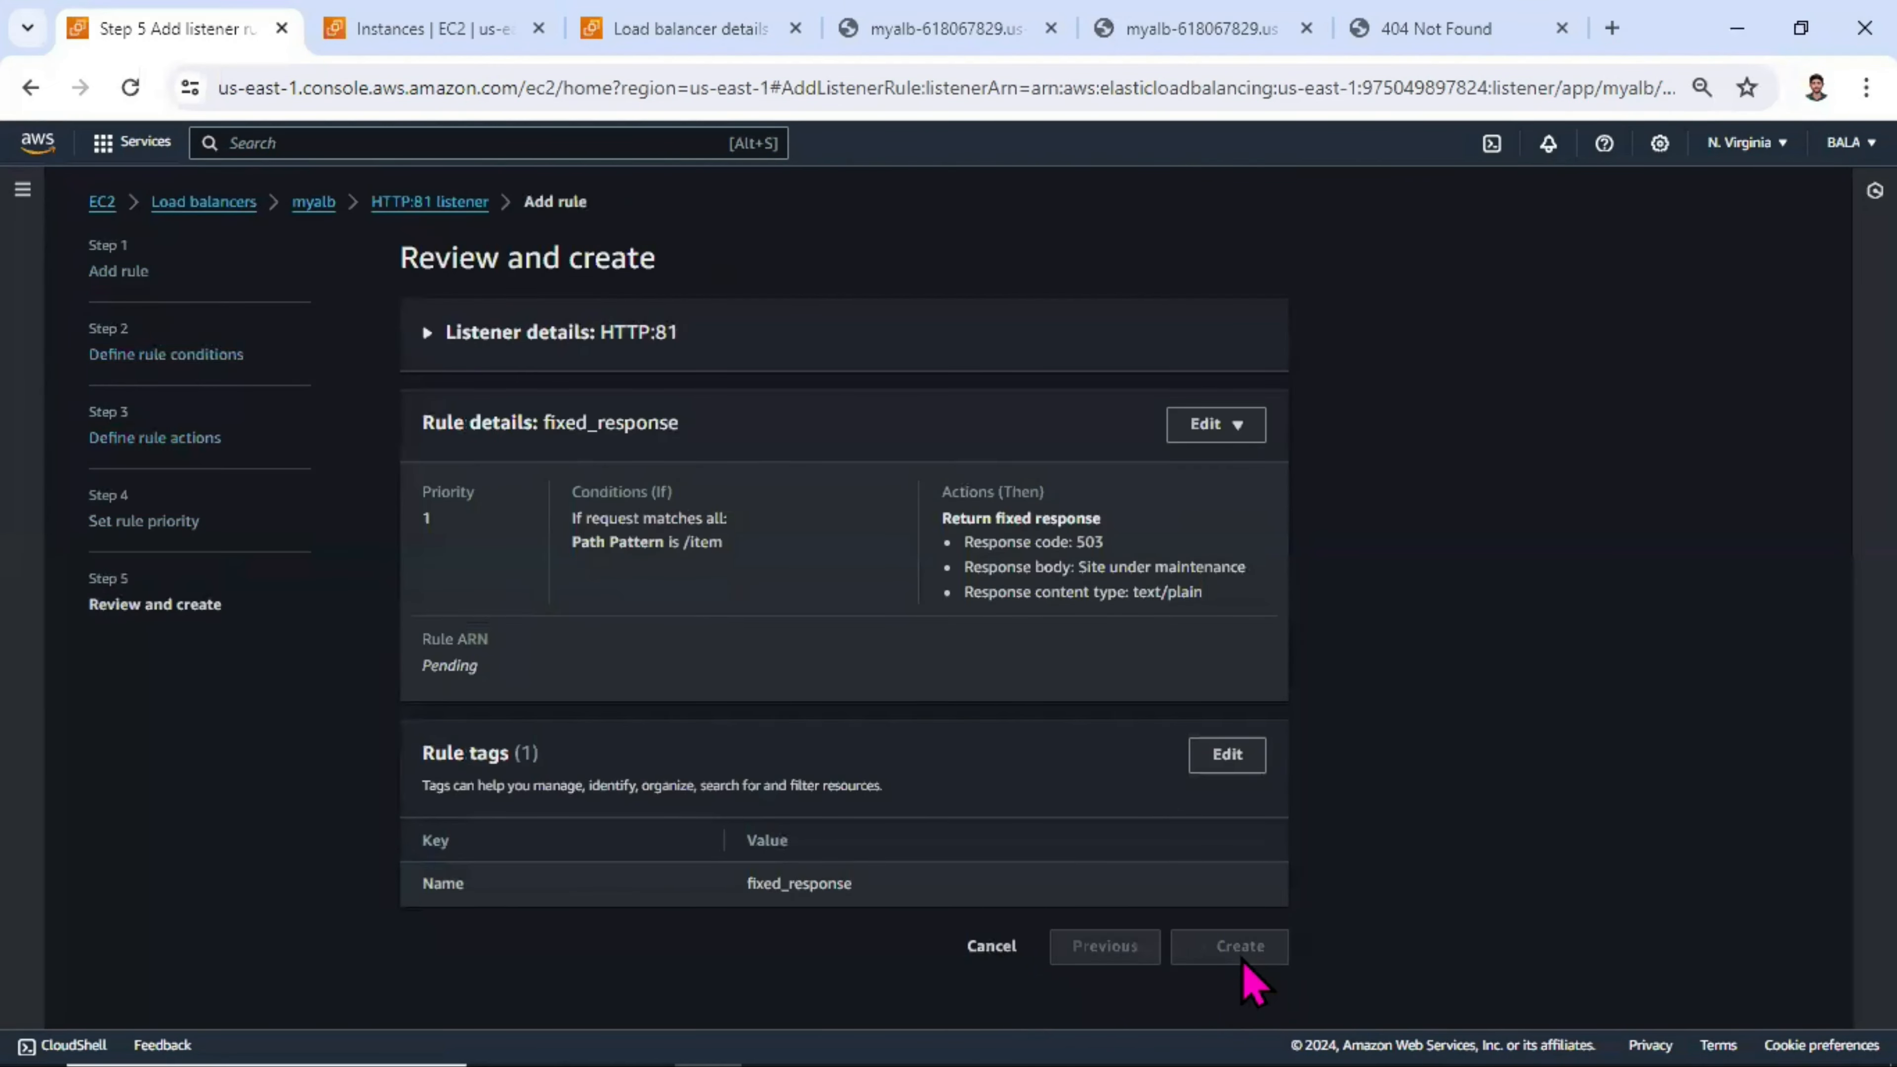
- Review the fixed_response rule's path condition, response code and response body in the HTTP:81 listener's rules
{"action": "scroll", "coordinate": [515, 844], "scroll_direction": "down", "scroll_amount": 1}
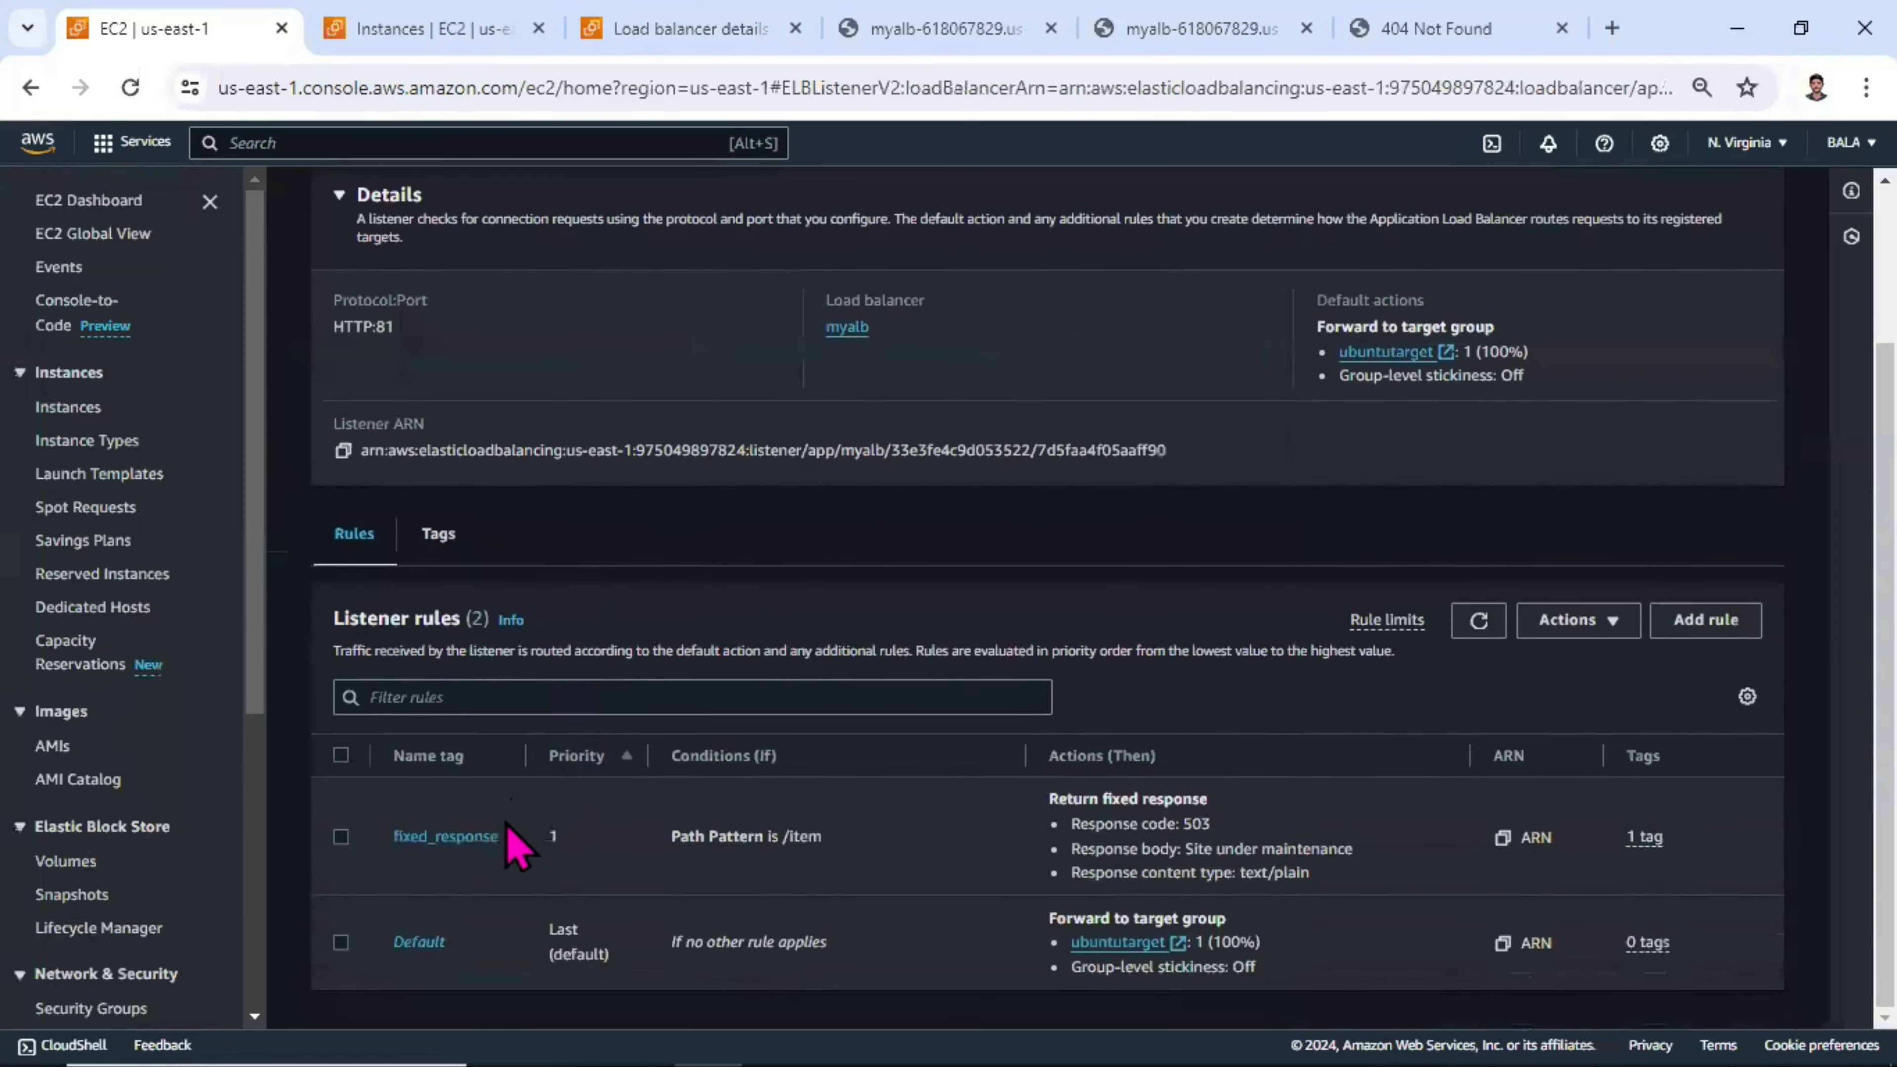
{"action": "left_click_drag", "start_coordinate": [526, 838], "coordinate": [393, 837]}
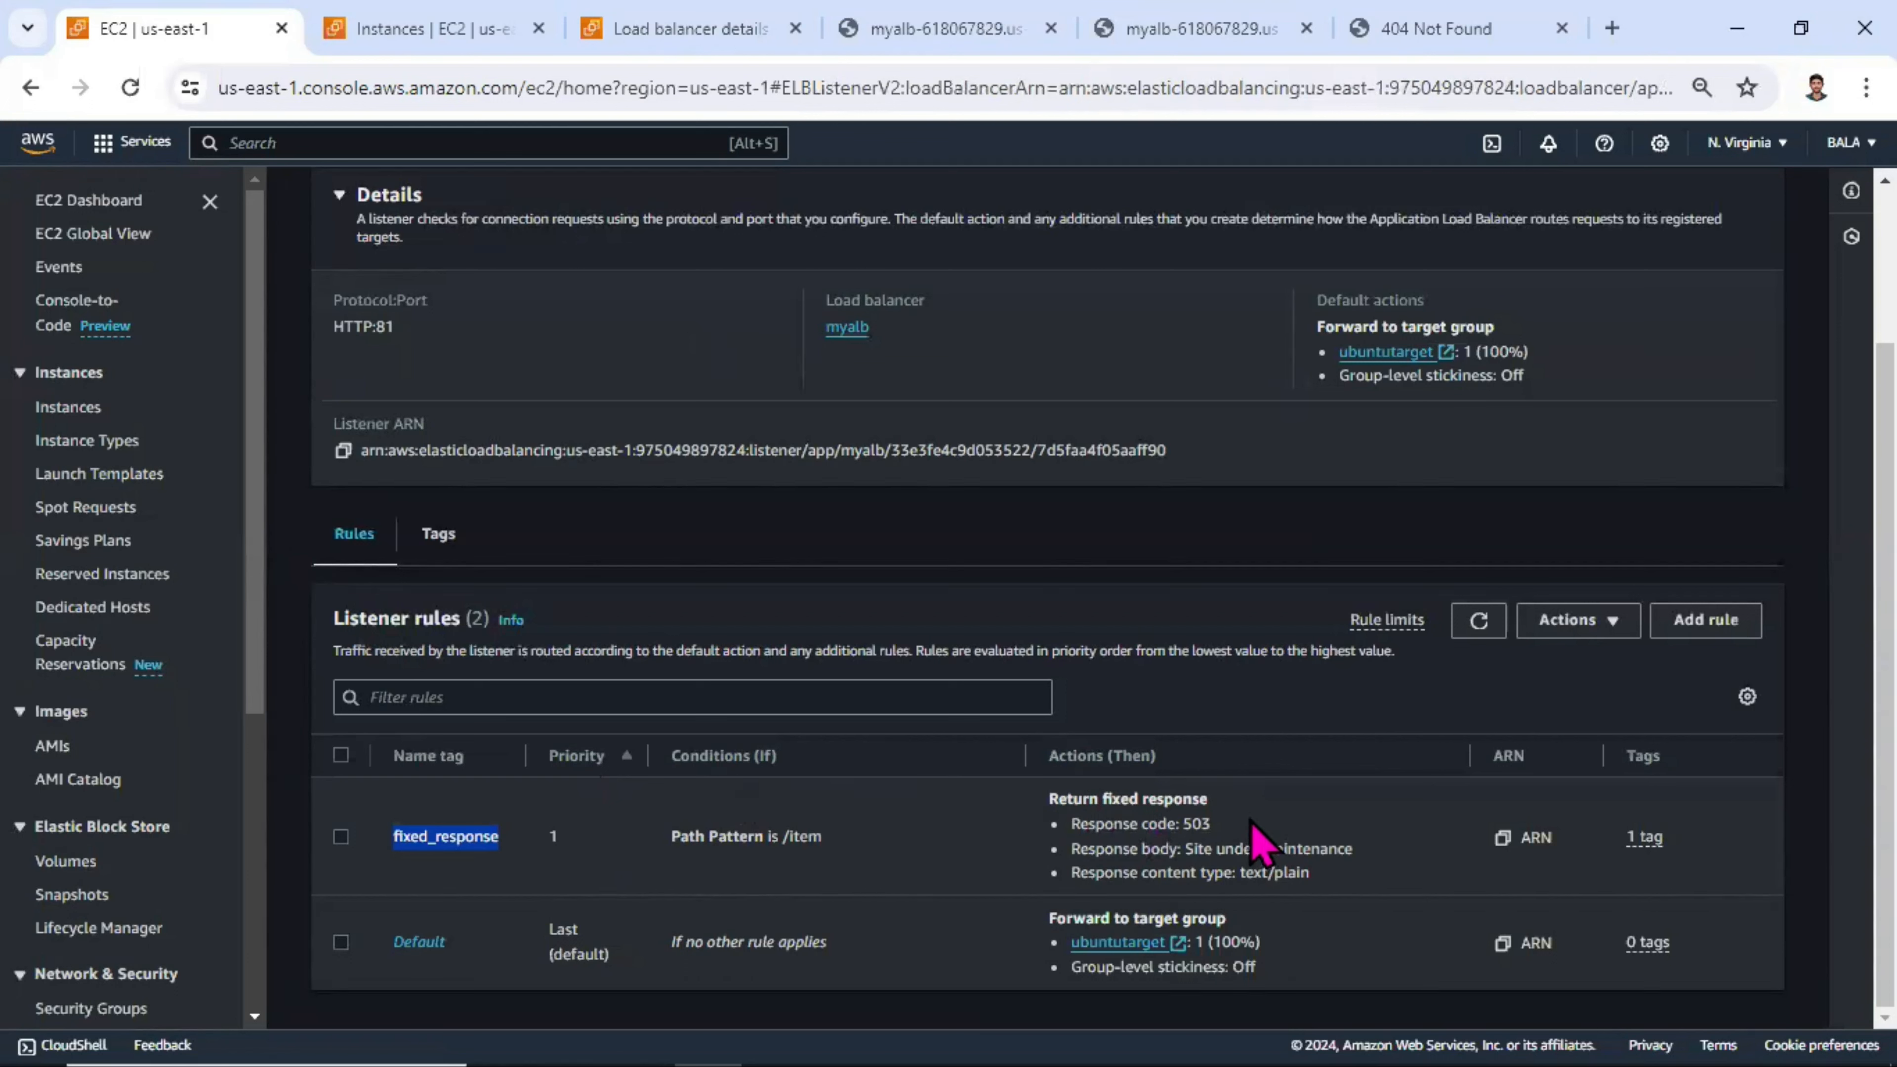
{"action": "left_click_drag", "start_coordinate": [1211, 823], "coordinate": [1122, 821]}
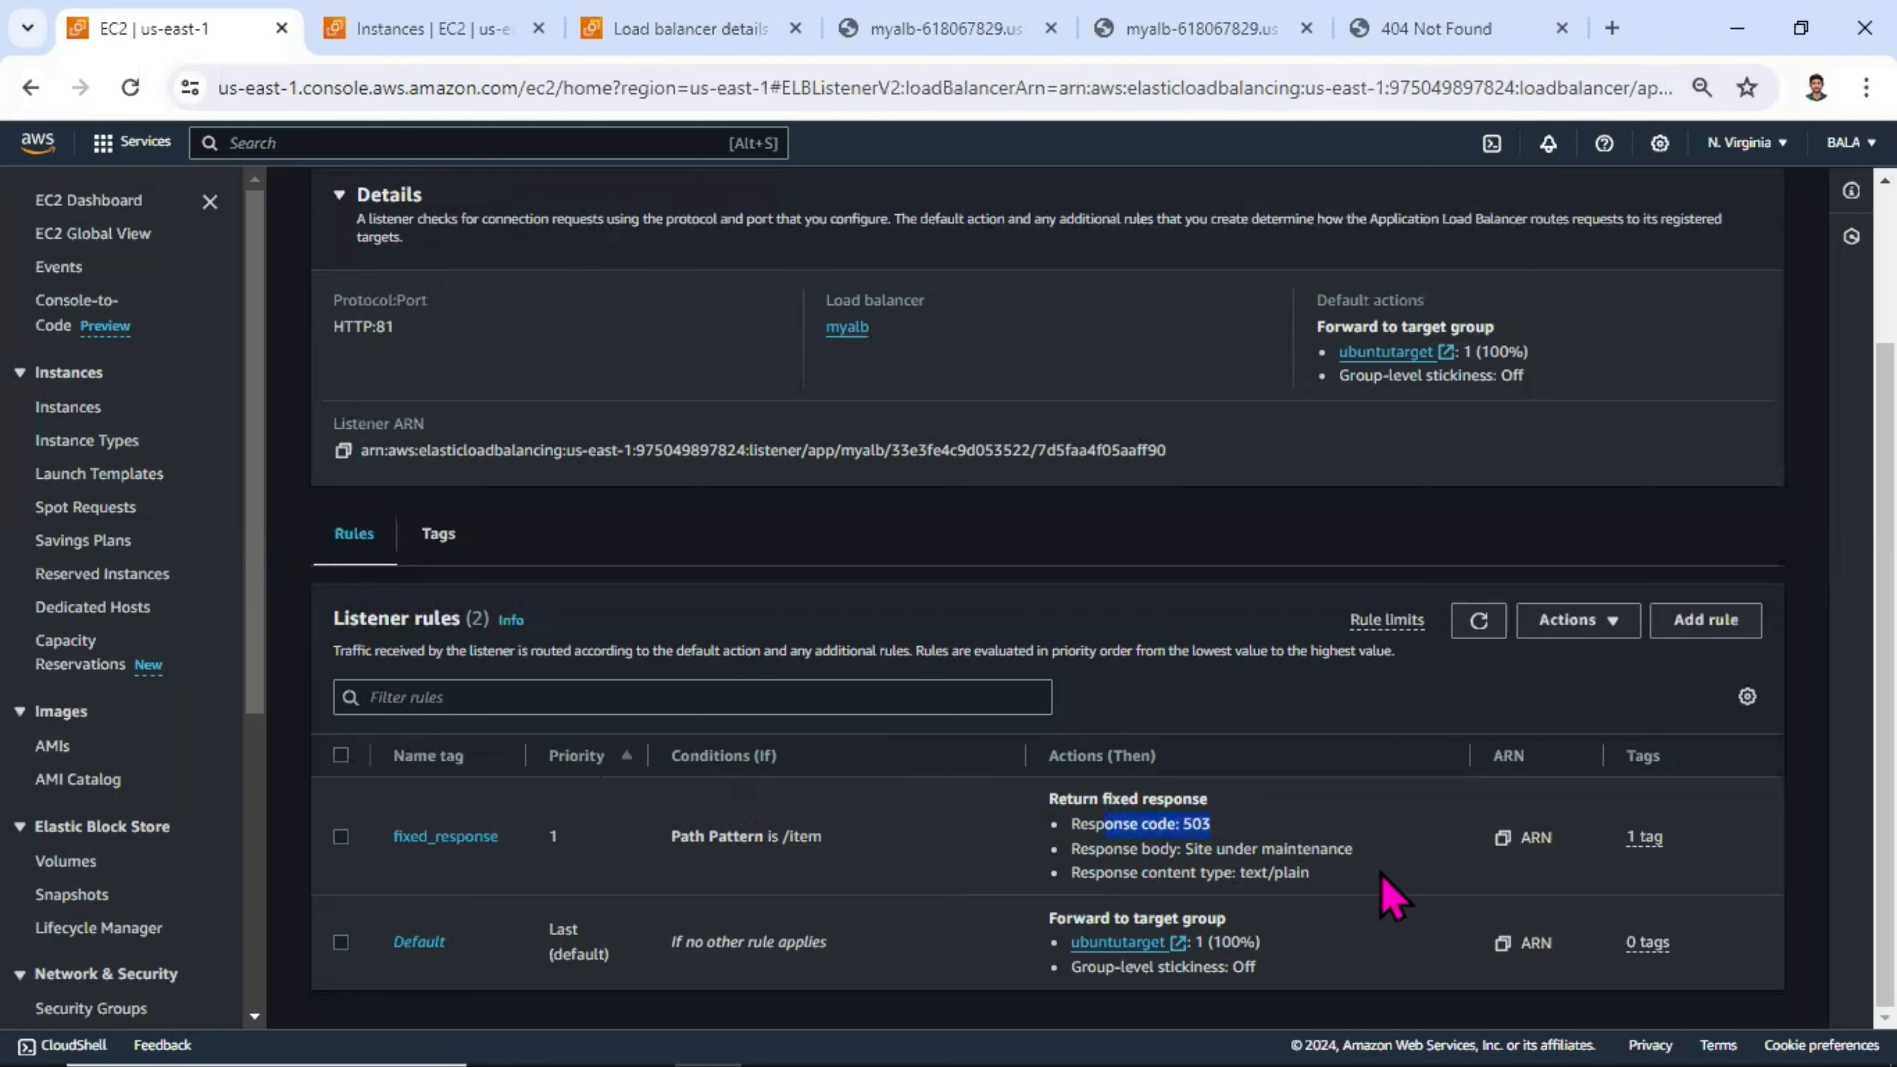
{"action": "left_click_drag", "start_coordinate": [827, 838], "coordinate": [667, 838]}
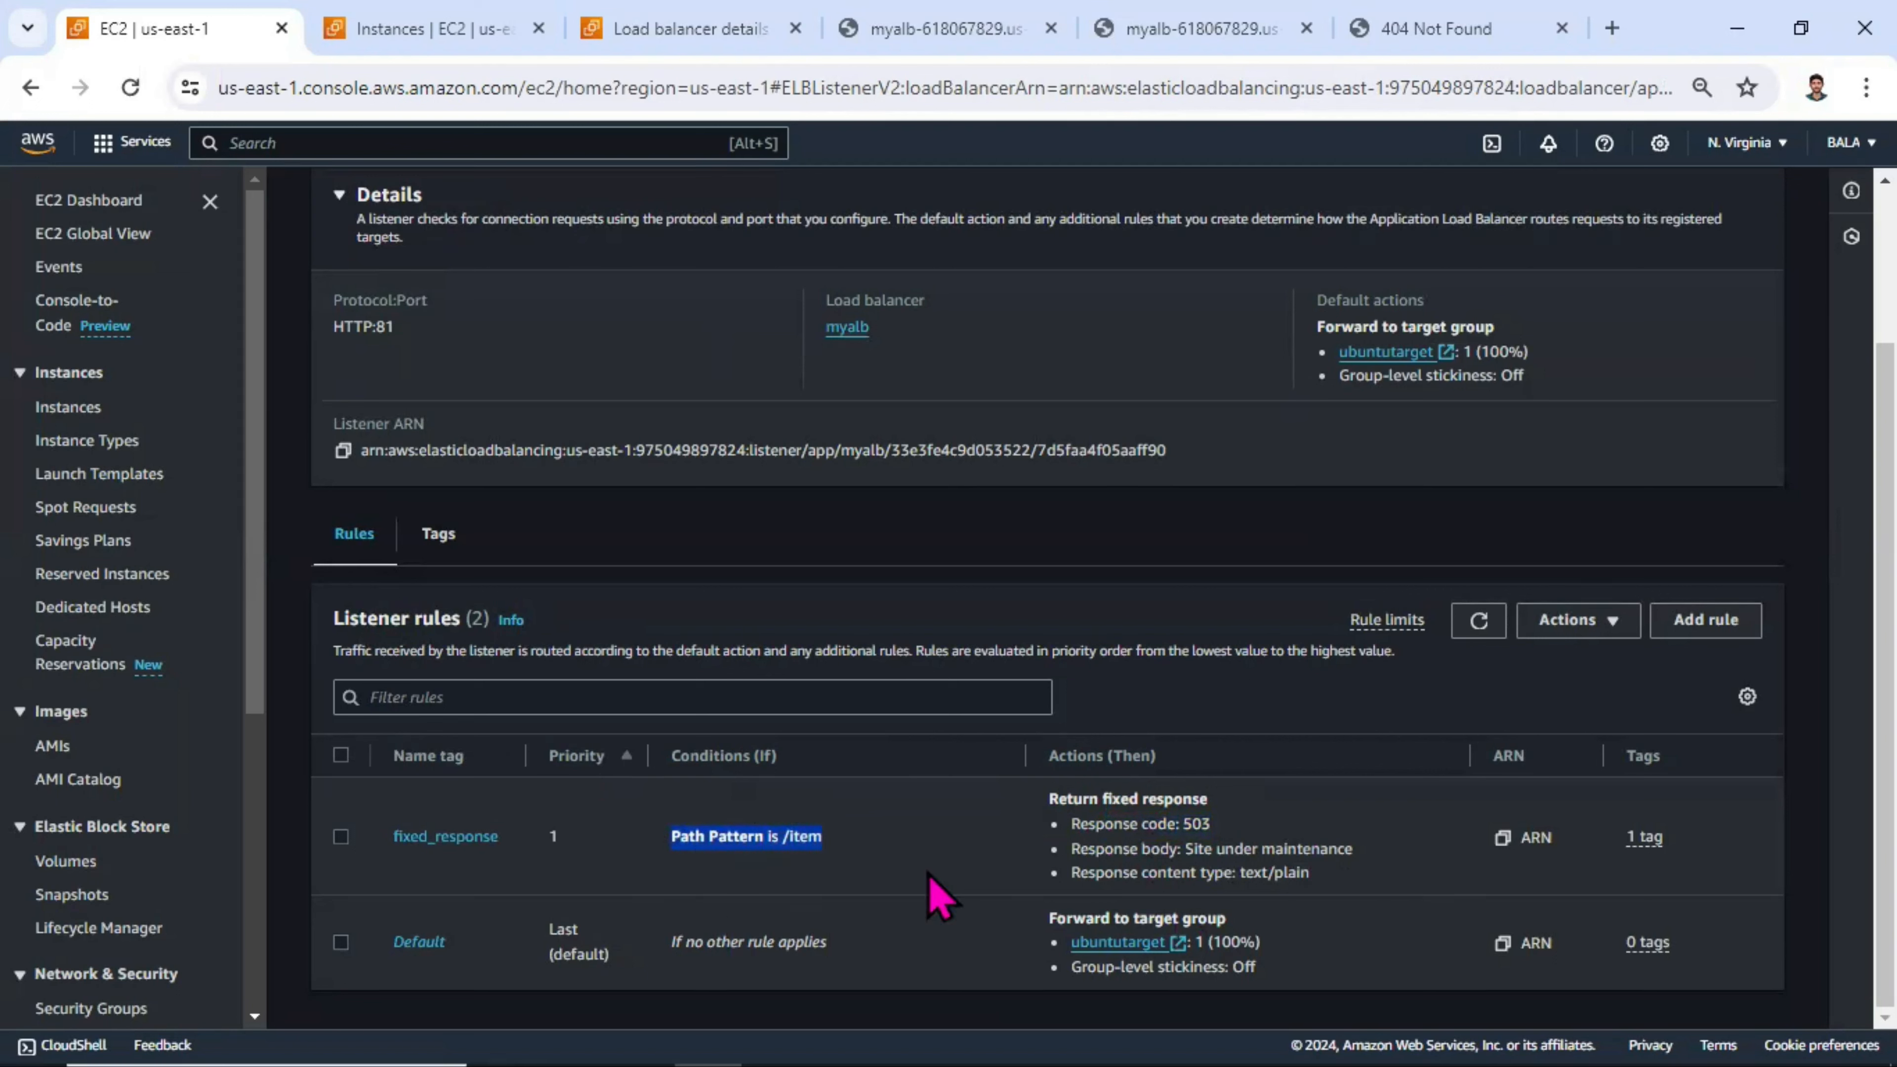
{"action": "left_click", "coordinate": [796, 841]}
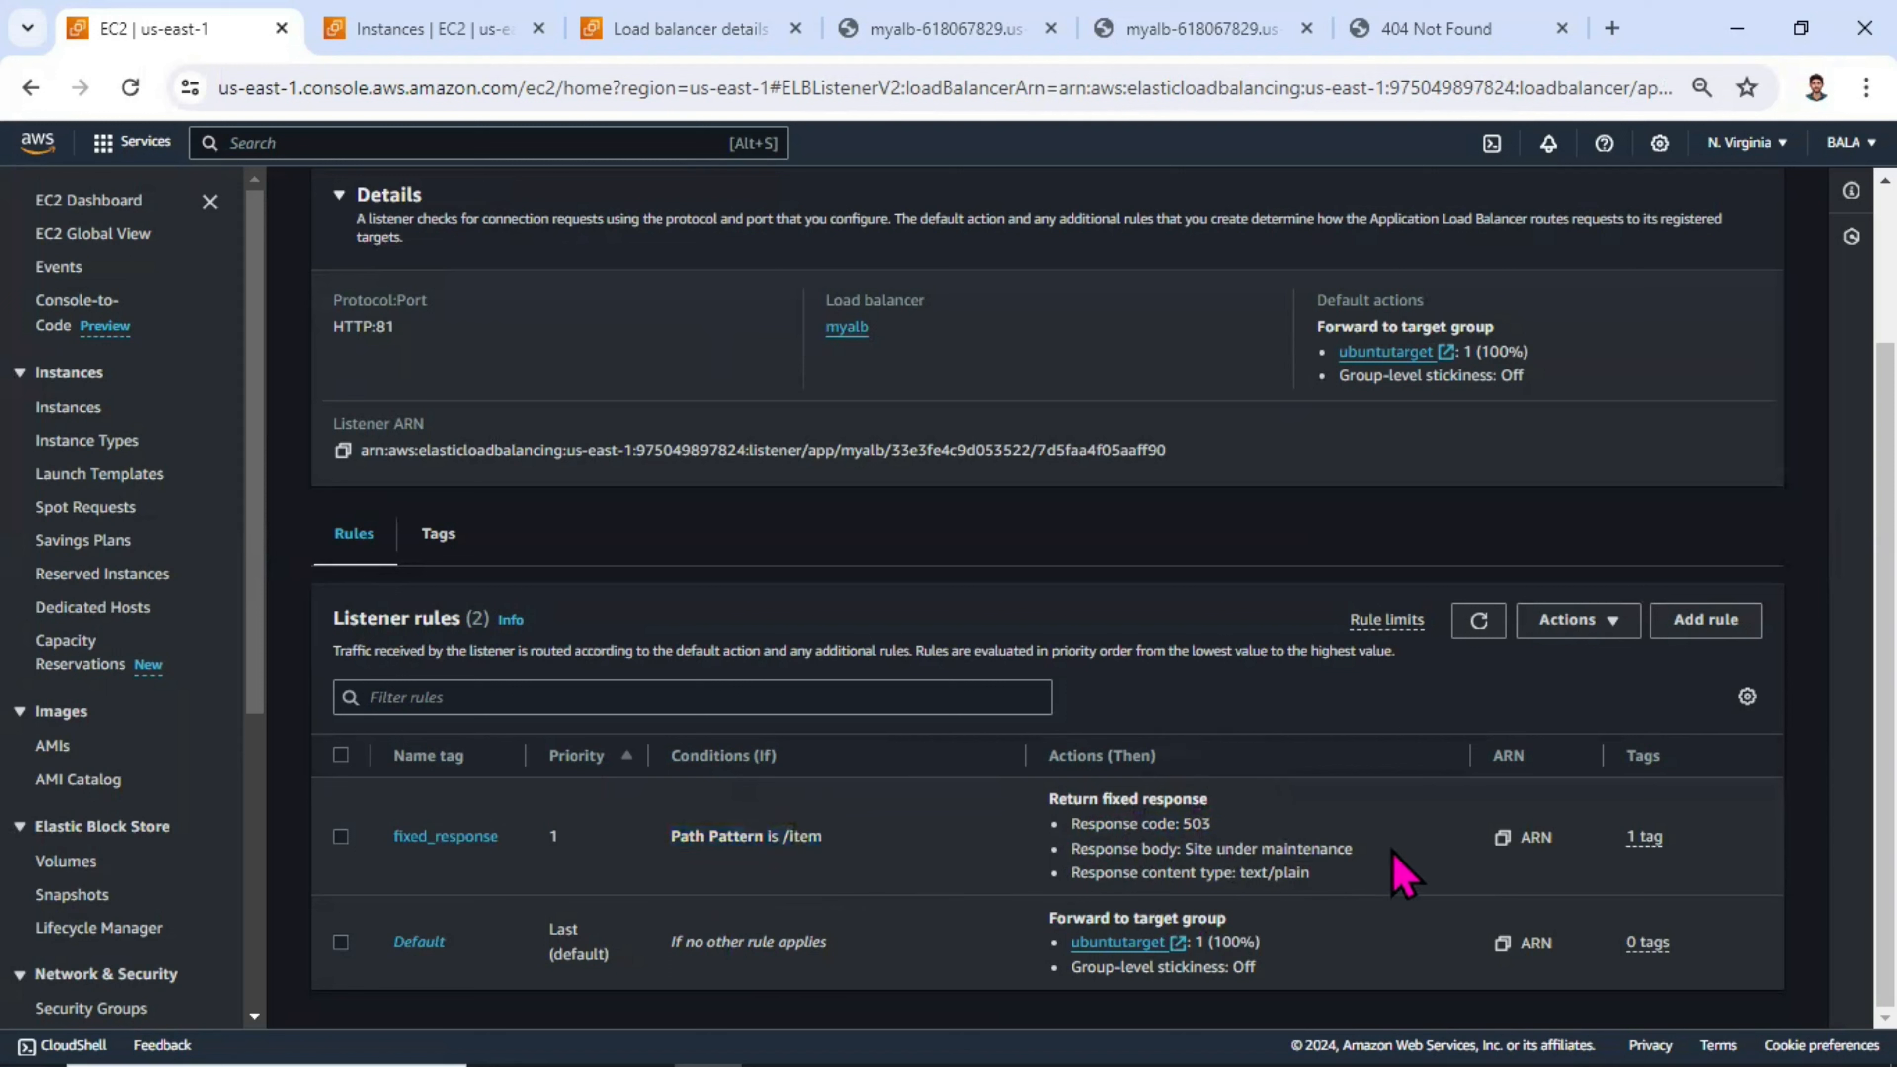
{"action": "left_click_drag", "start_coordinate": [1393, 855], "coordinate": [1193, 851]}
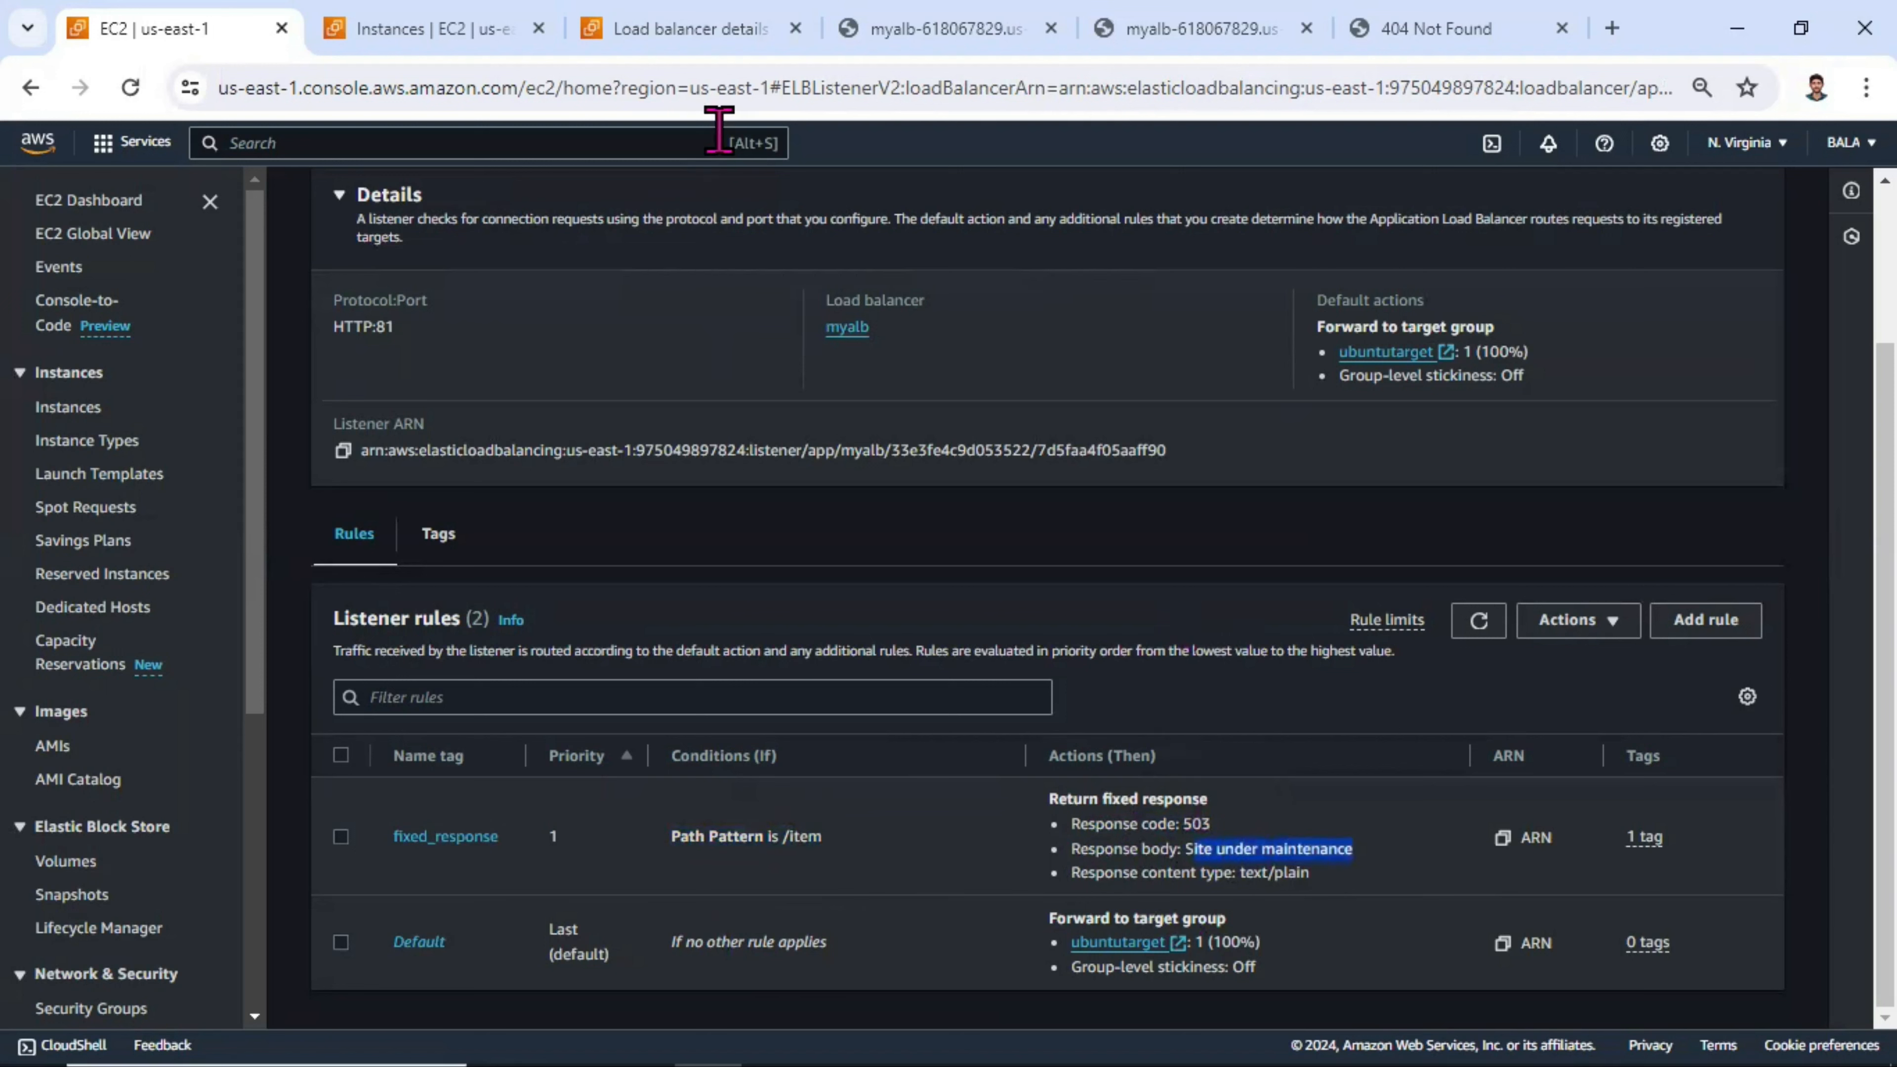
- Reload the load balancer's /item page on port 81 and check its URL and the response text it returns
{"action": "left_click", "coordinate": [1422, 23]}
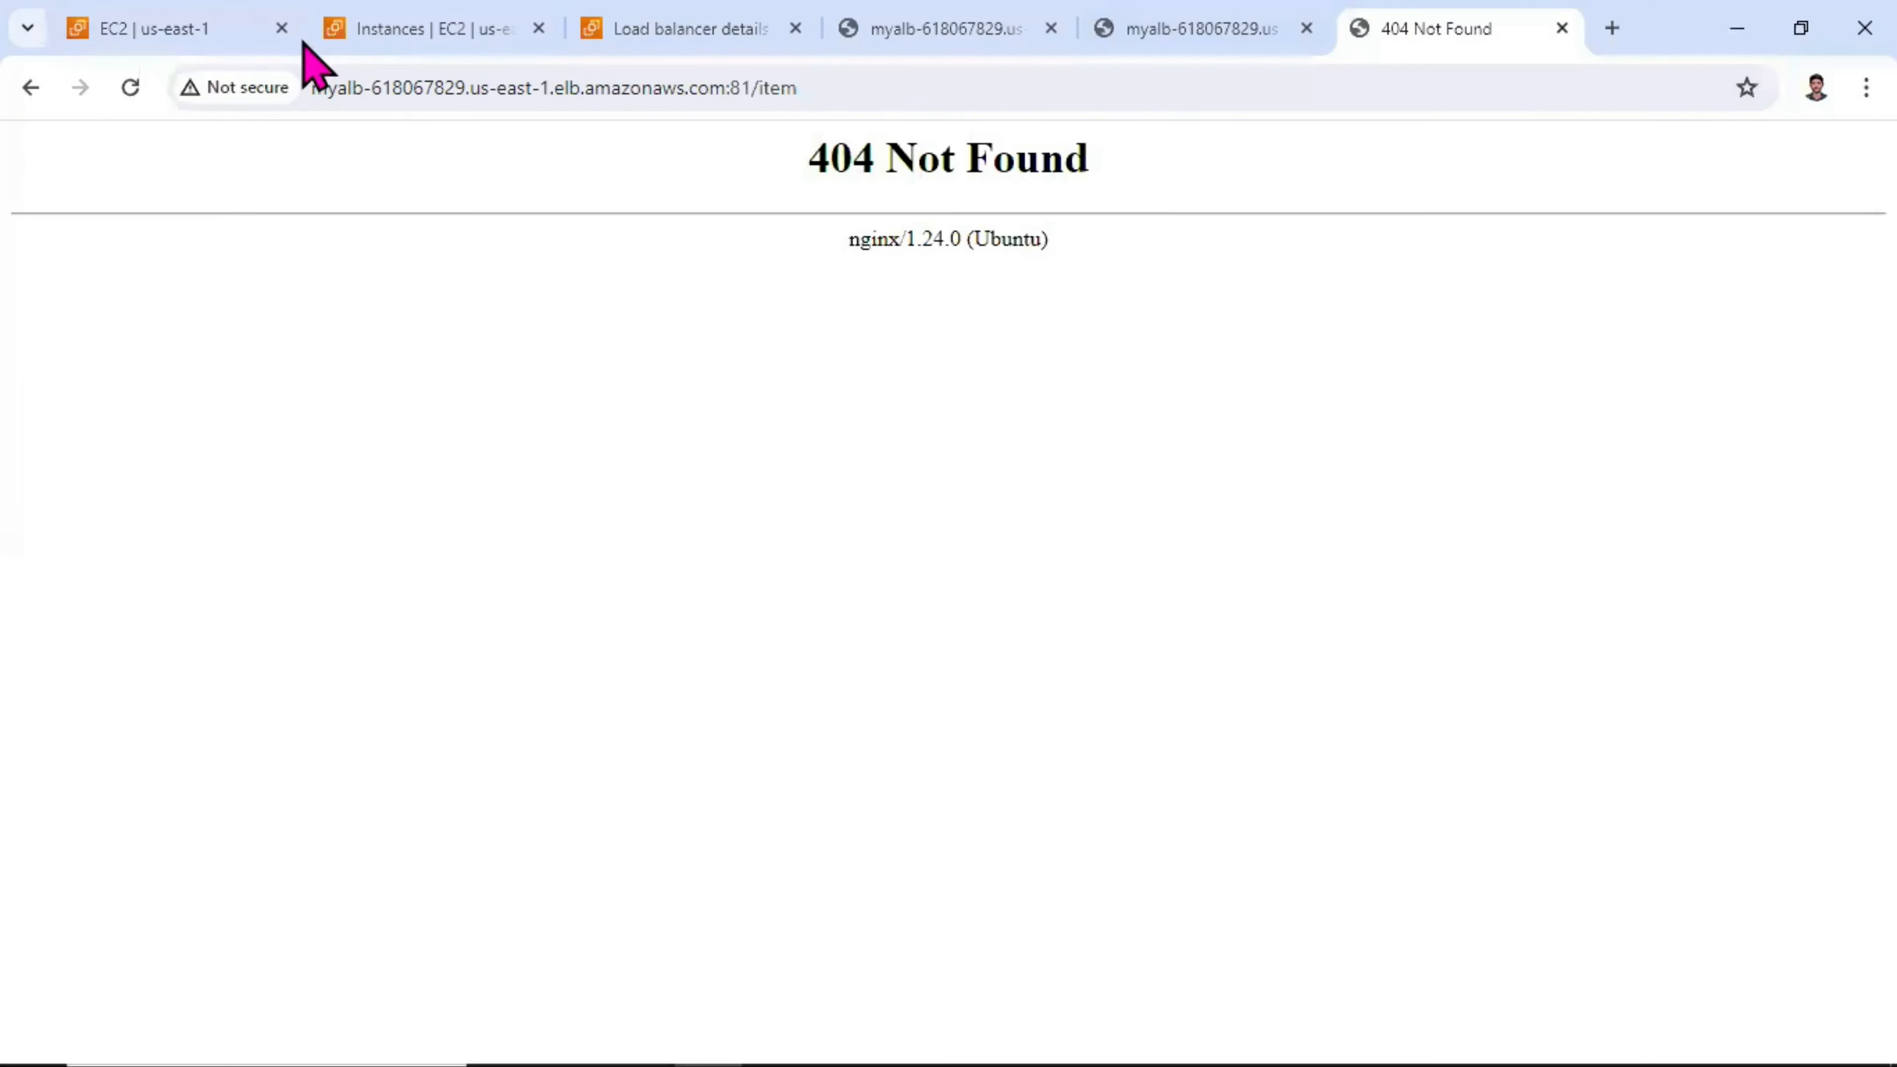
{"action": "left_click", "coordinate": [133, 86]}
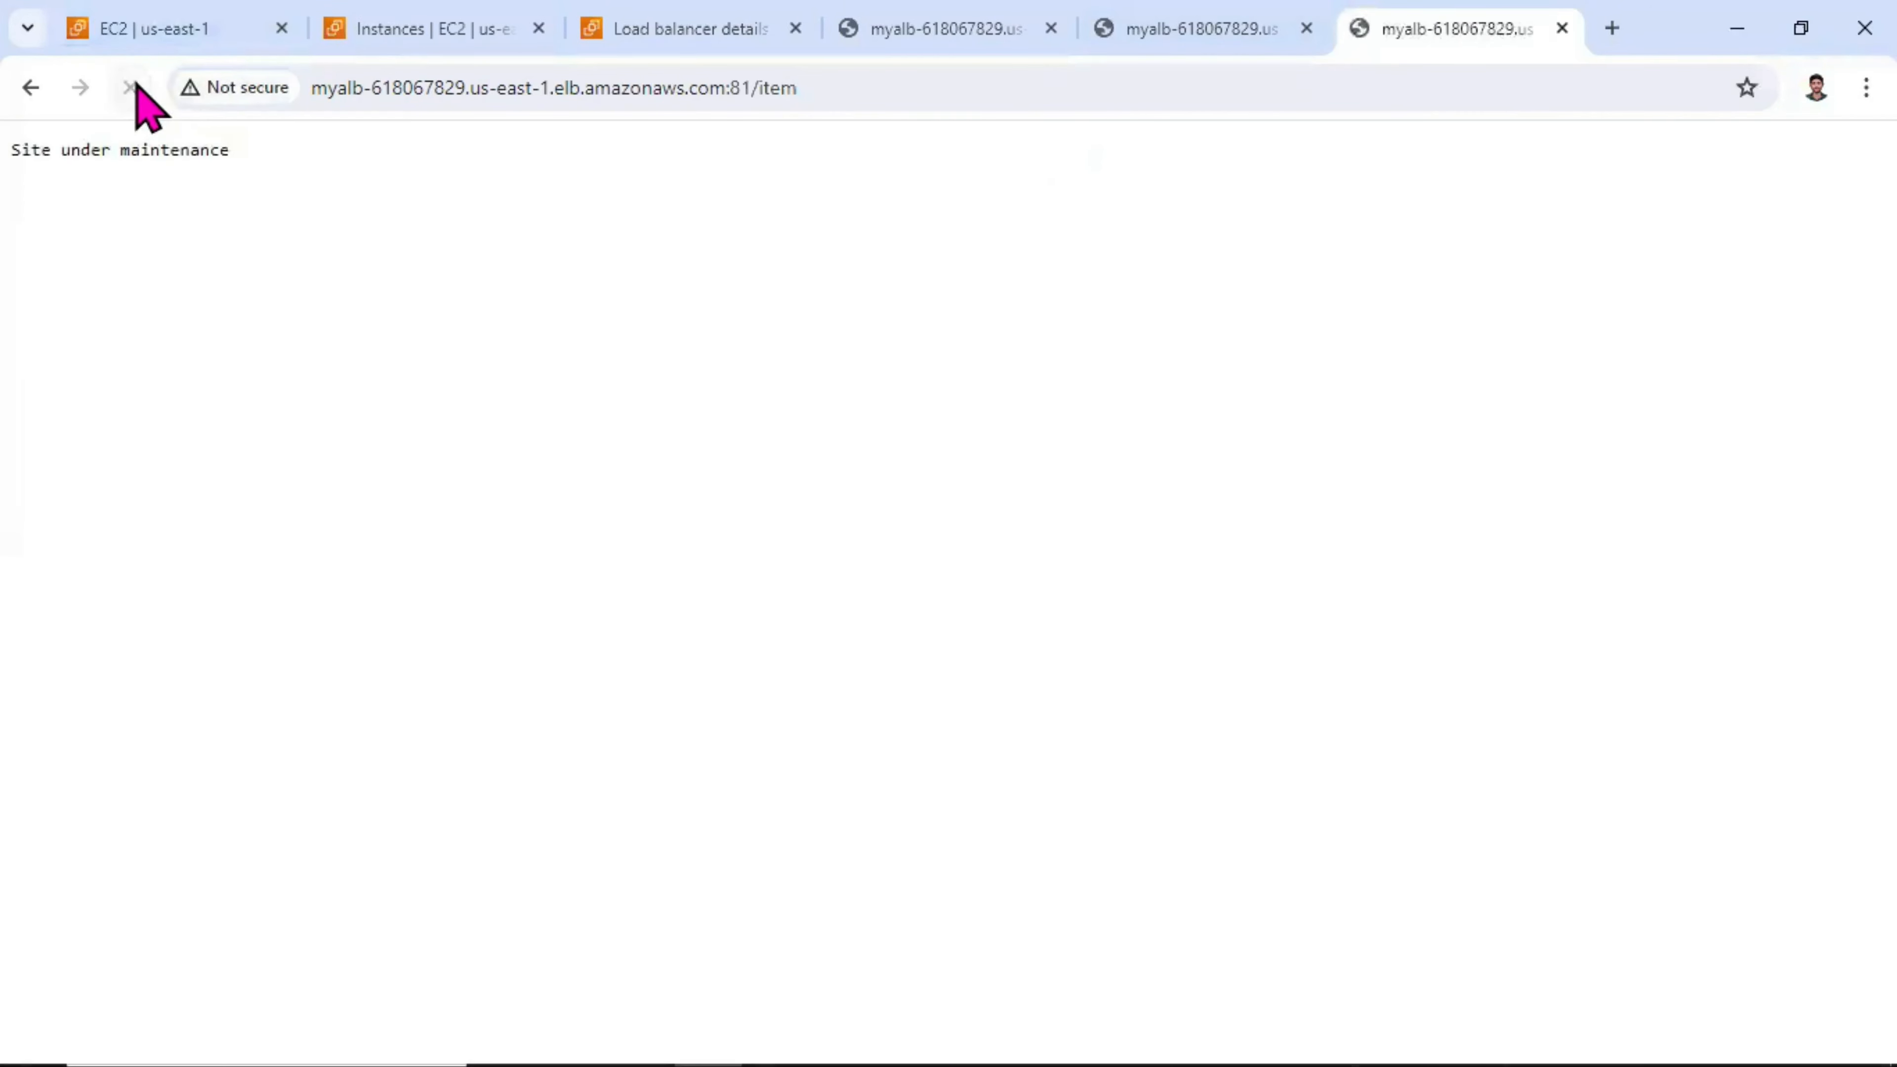
{"action": "left_click_drag", "start_coordinate": [231, 151], "coordinate": [42, 151]}
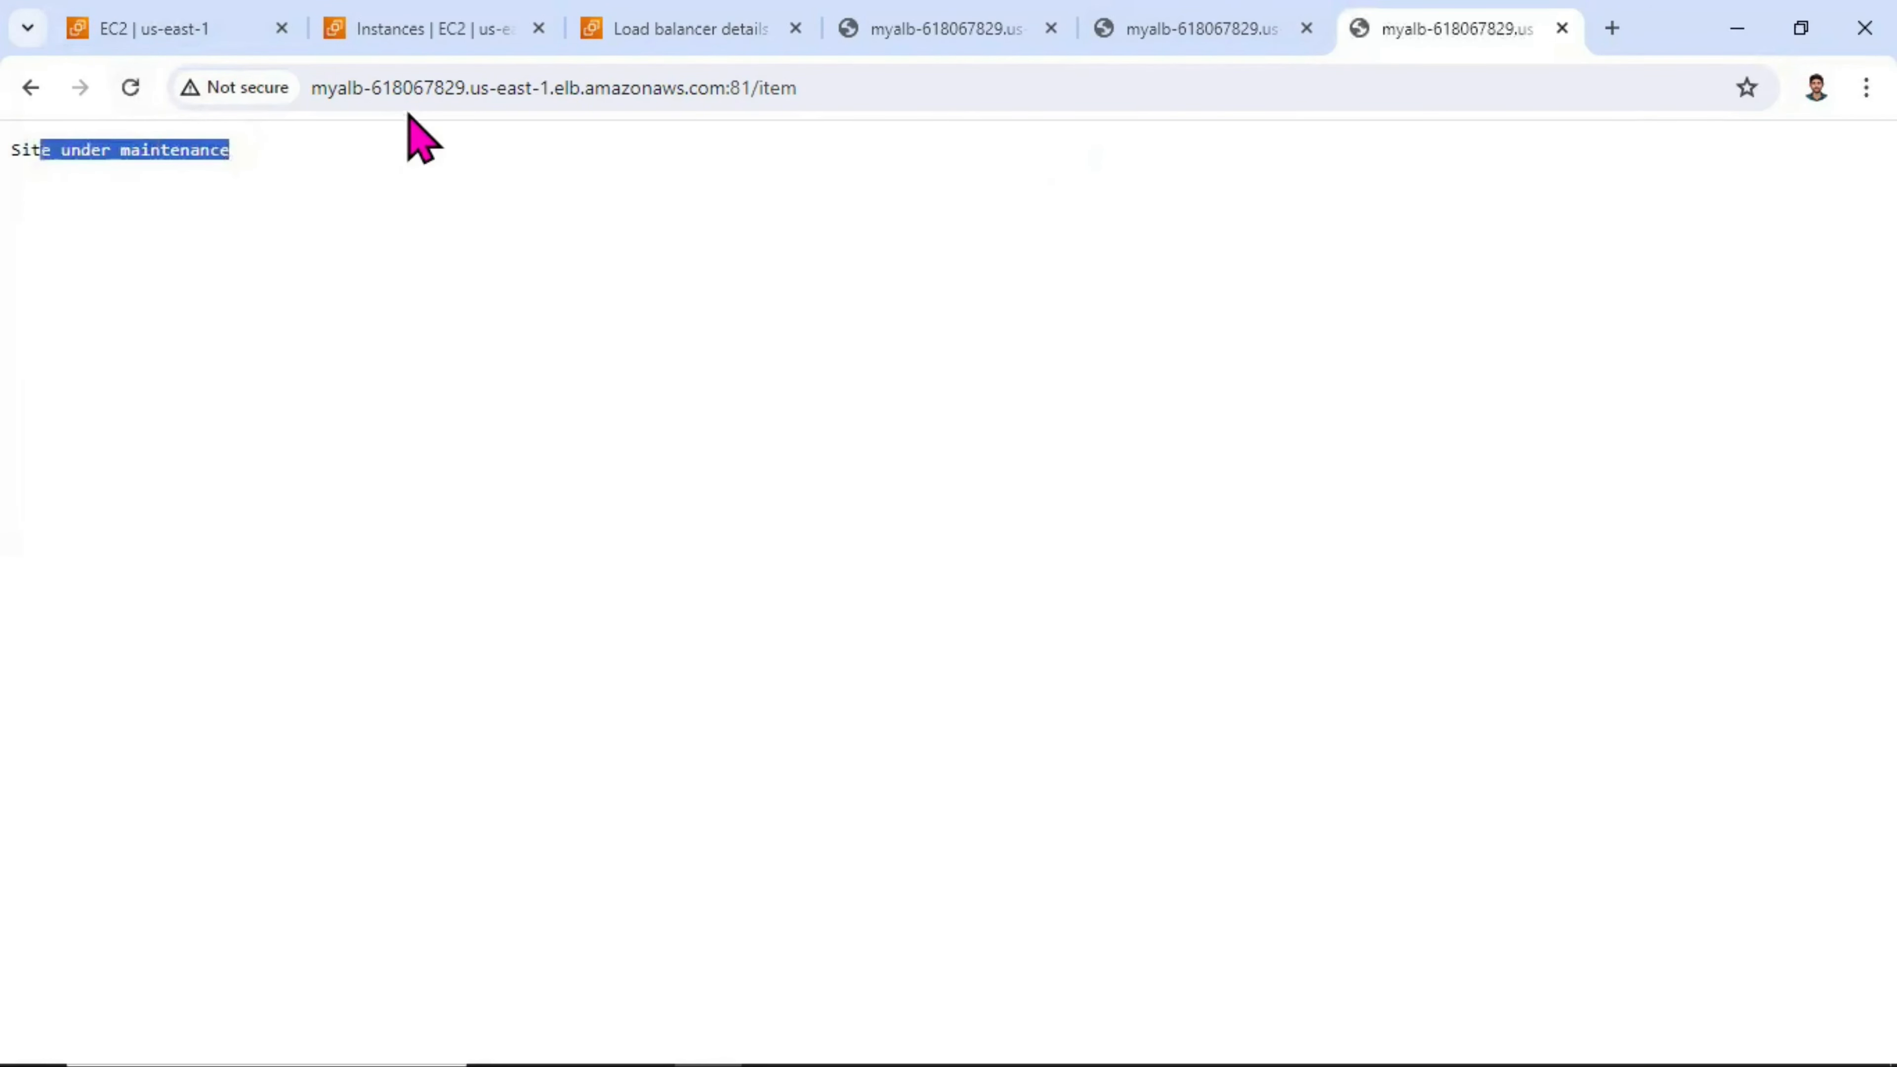
{"action": "left_click", "coordinate": [404, 90]}
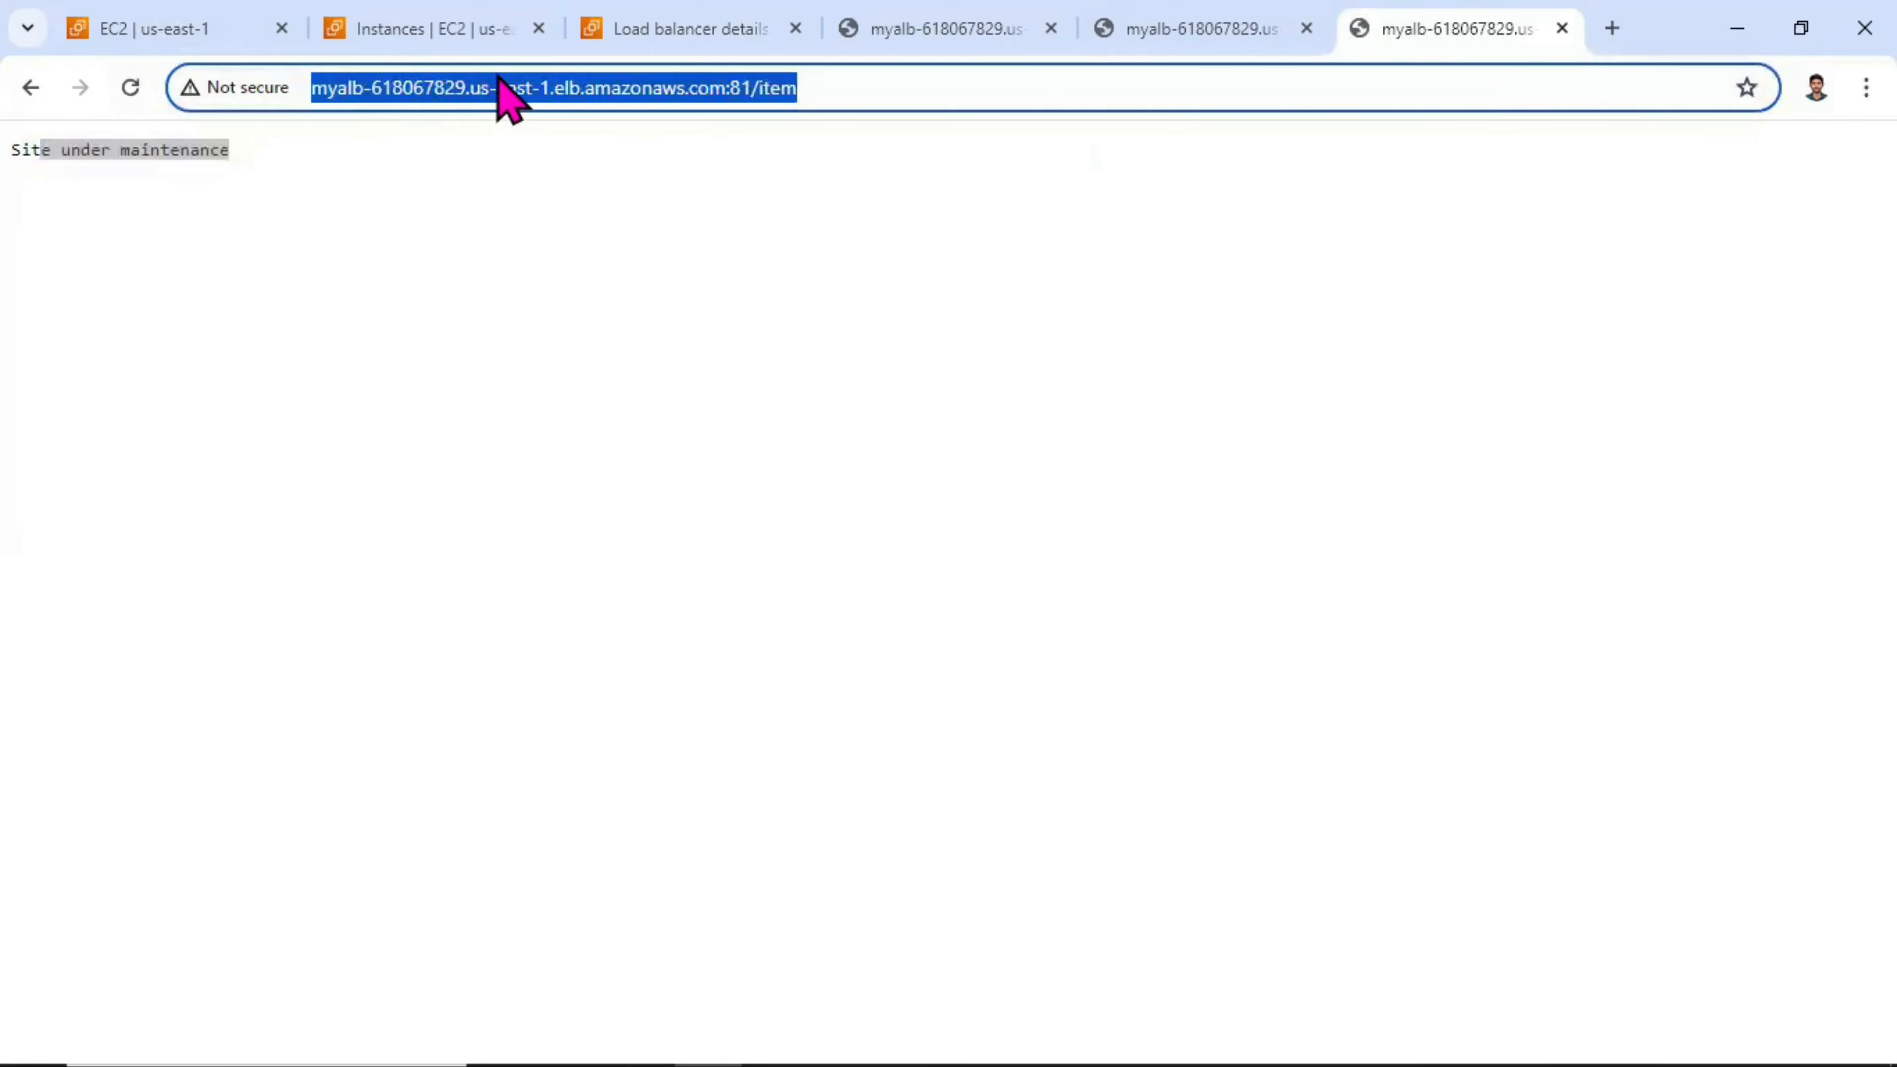
{"action": "left_click", "coordinate": [731, 88]}
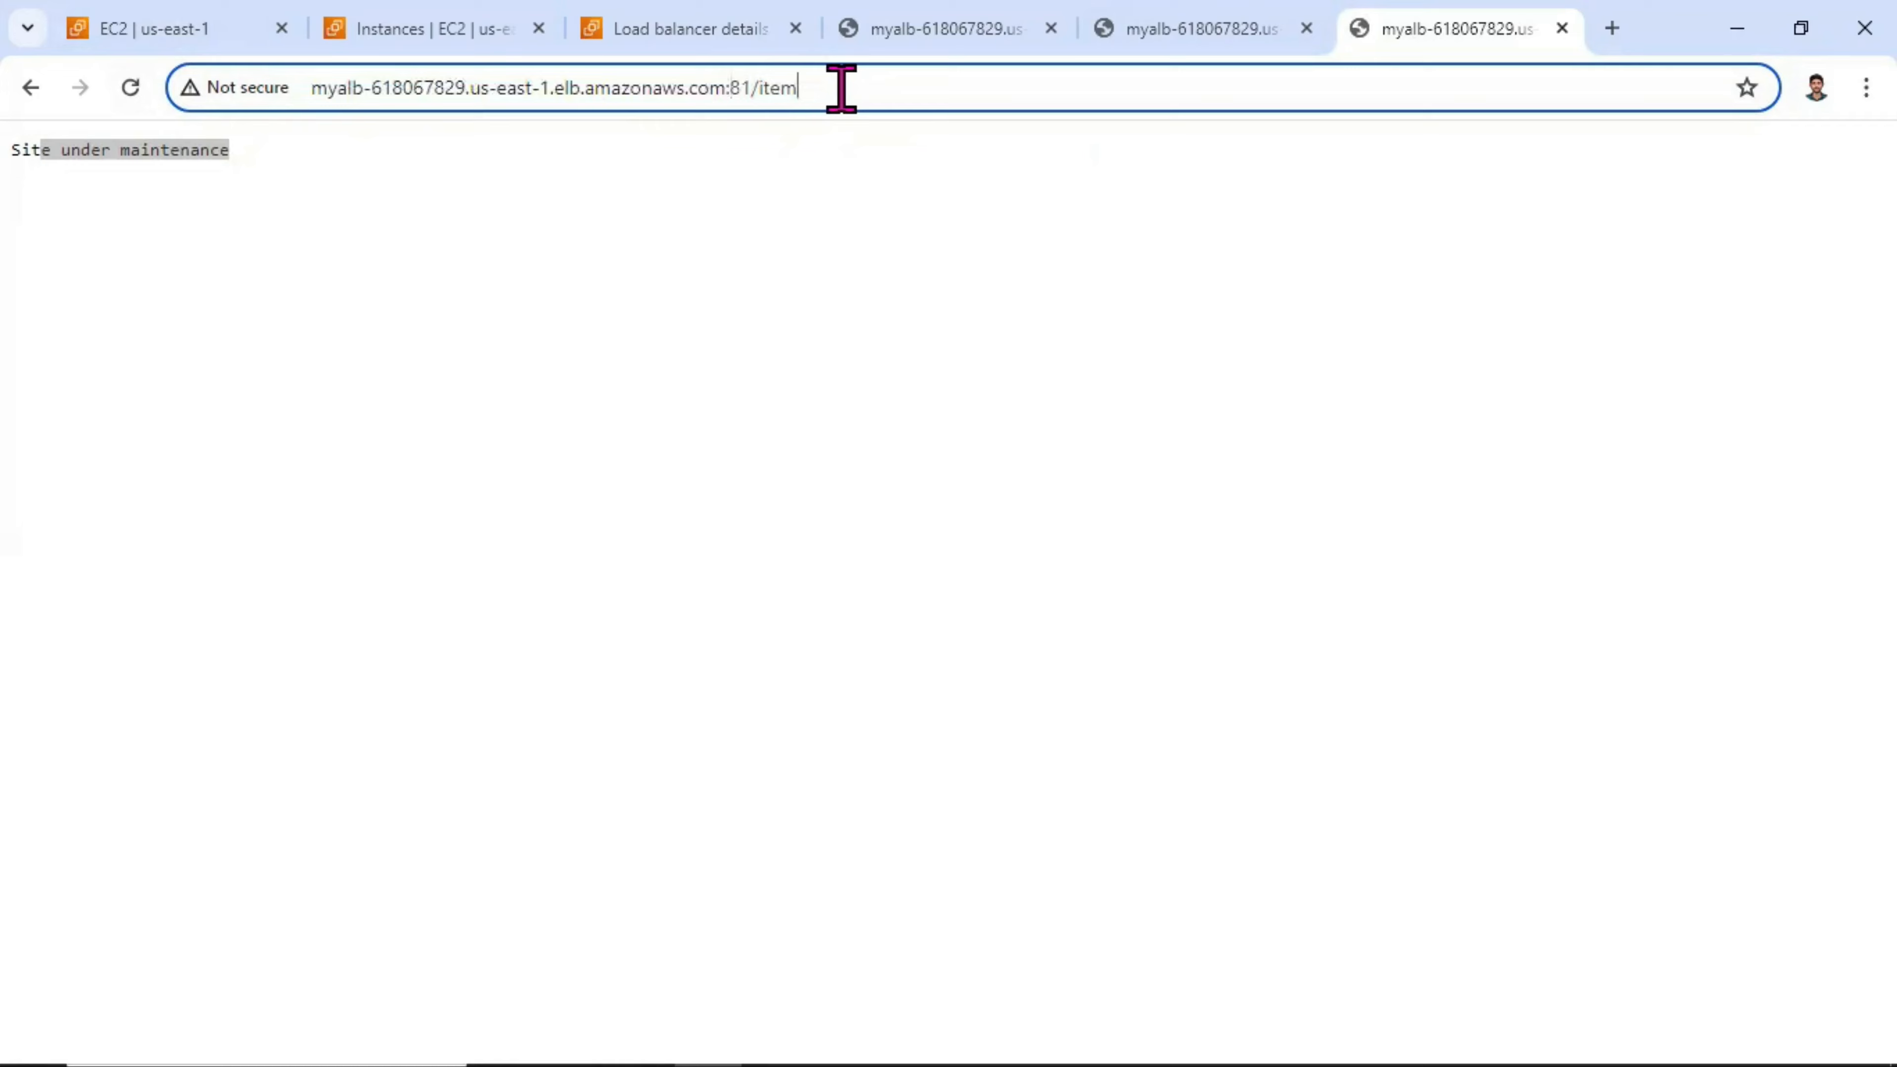
{"action": "left_click_drag", "start_coordinate": [841, 88], "coordinate": [170, 61]}
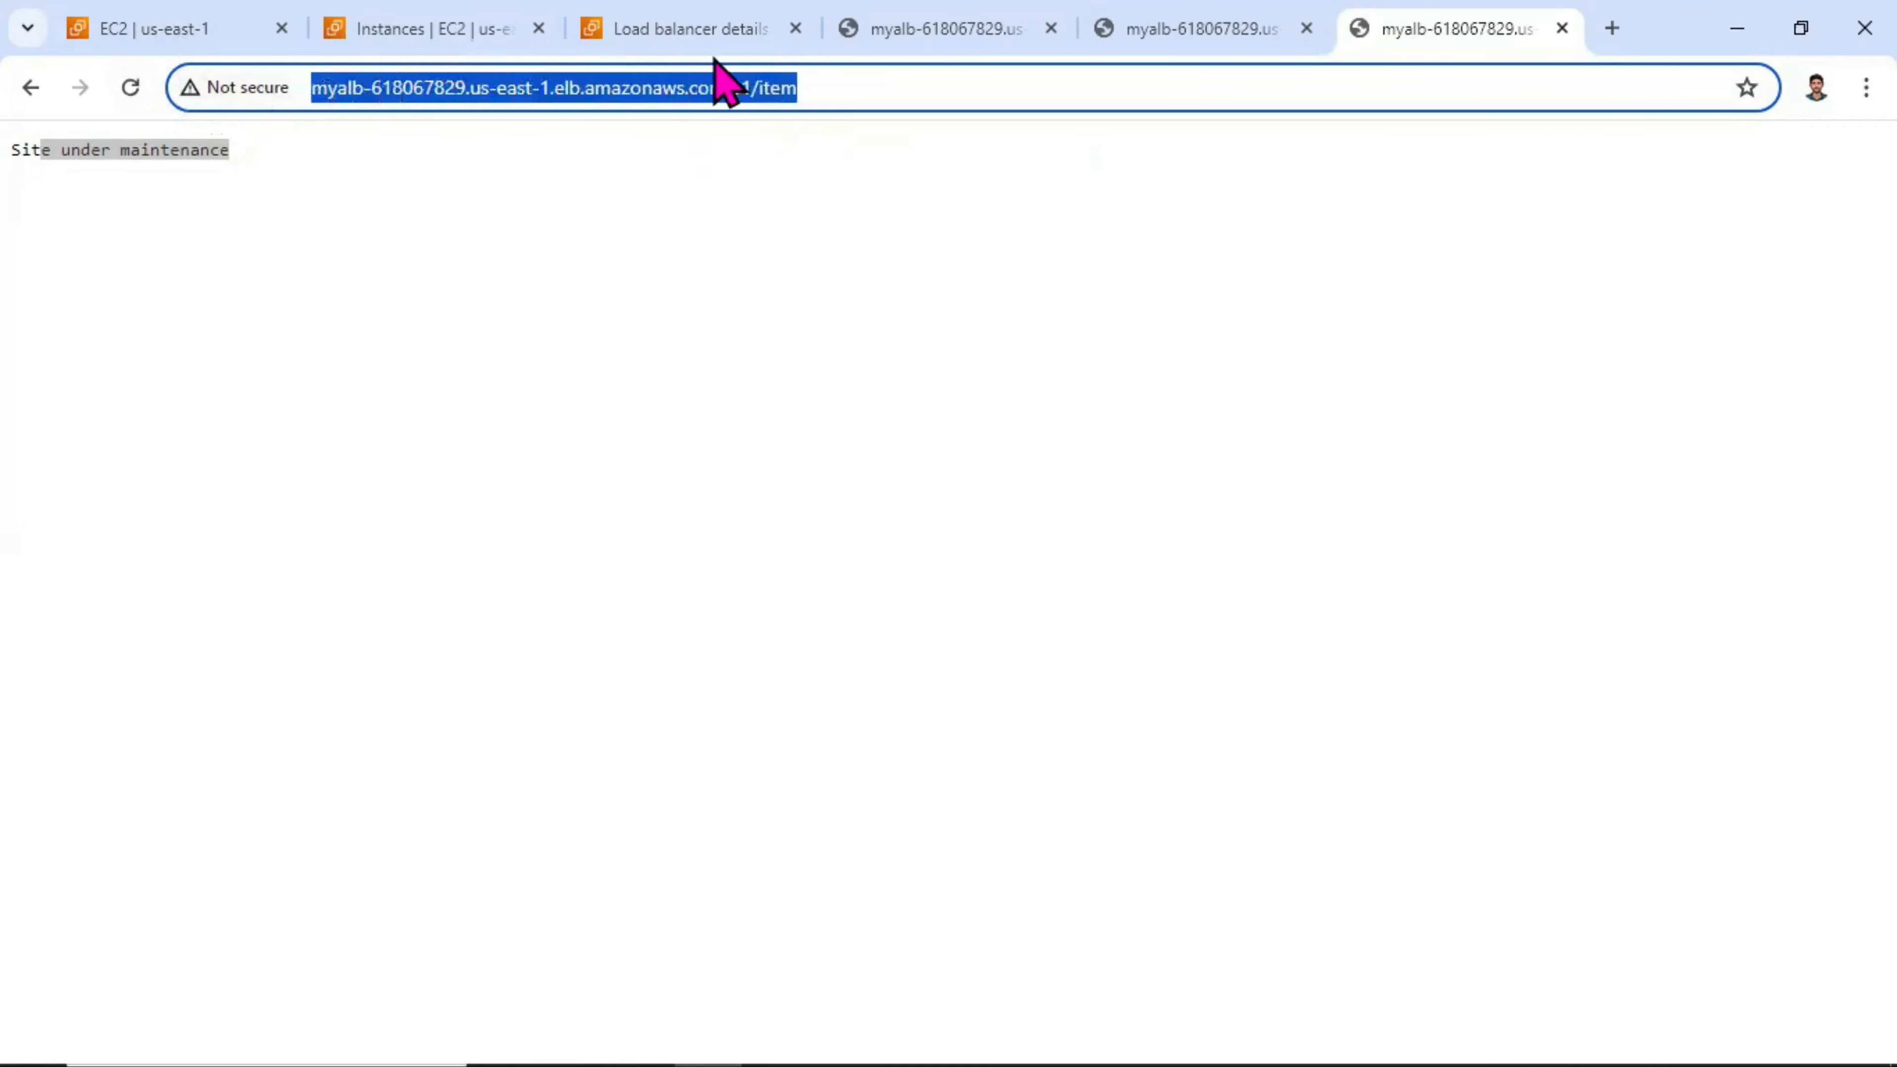
{"action": "left_click", "coordinate": [318, 190]}
{"action": "left_click_drag", "start_coordinate": [297, 169], "coordinate": [5, 146]}
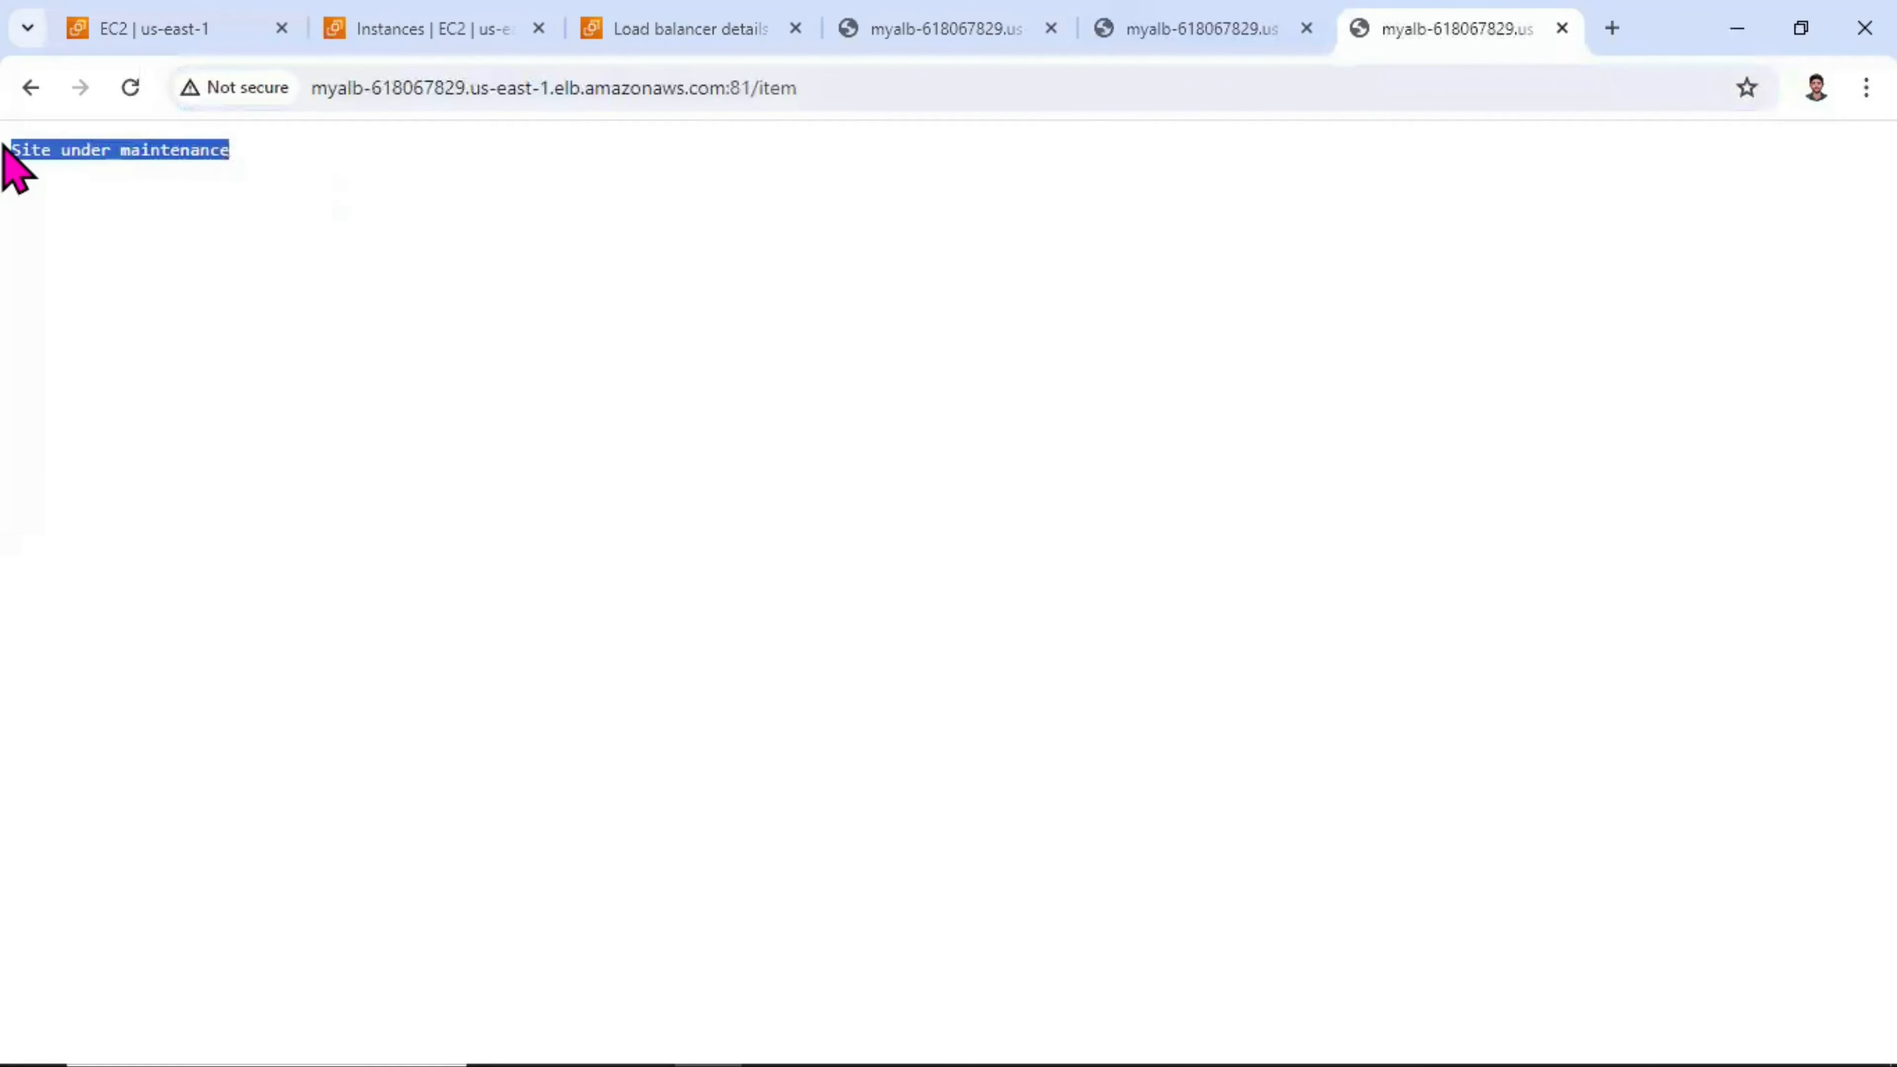
- Examine myalb's resource map to see how its listeners, rules and target groups are connected
{"action": "left_click", "coordinate": [441, 28]}
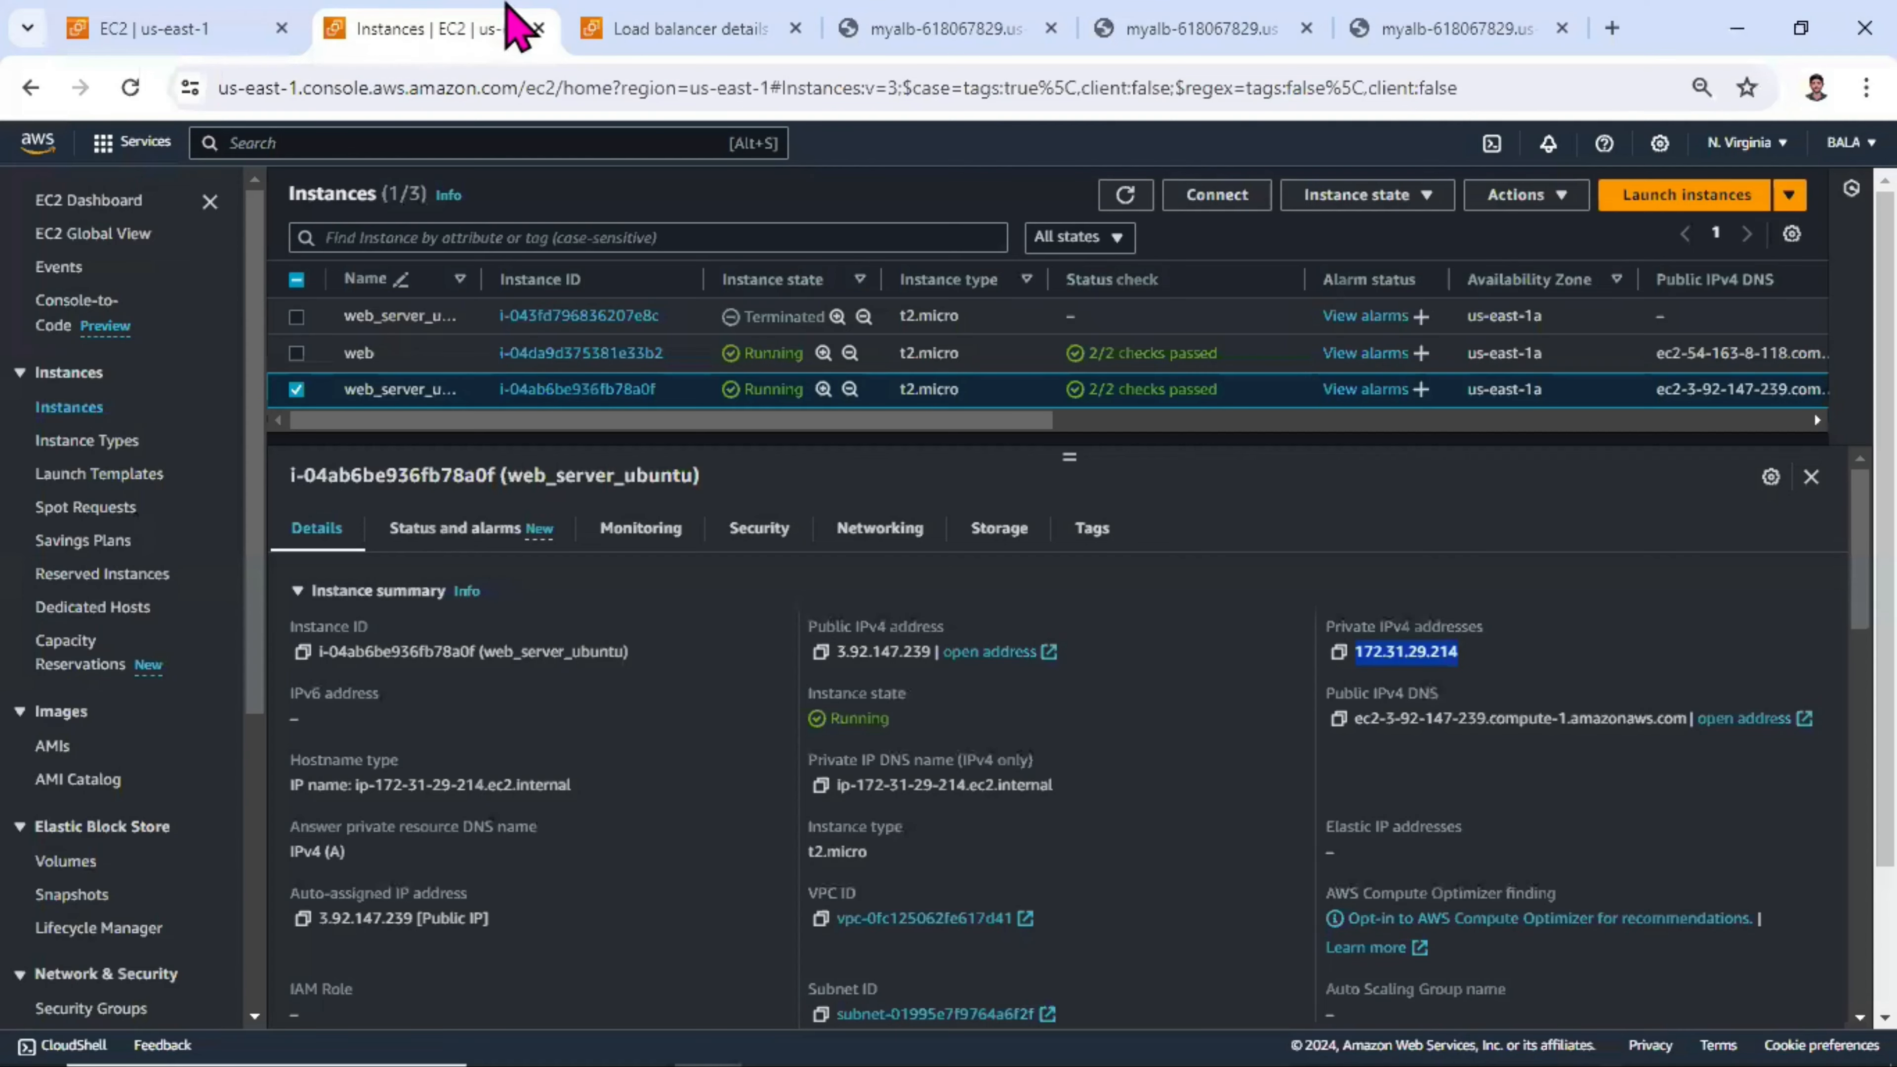
{"action": "left_click", "coordinate": [595, 28]}
{"action": "scroll", "coordinate": [635, 627], "scroll_direction": "down", "scroll_amount": 3}
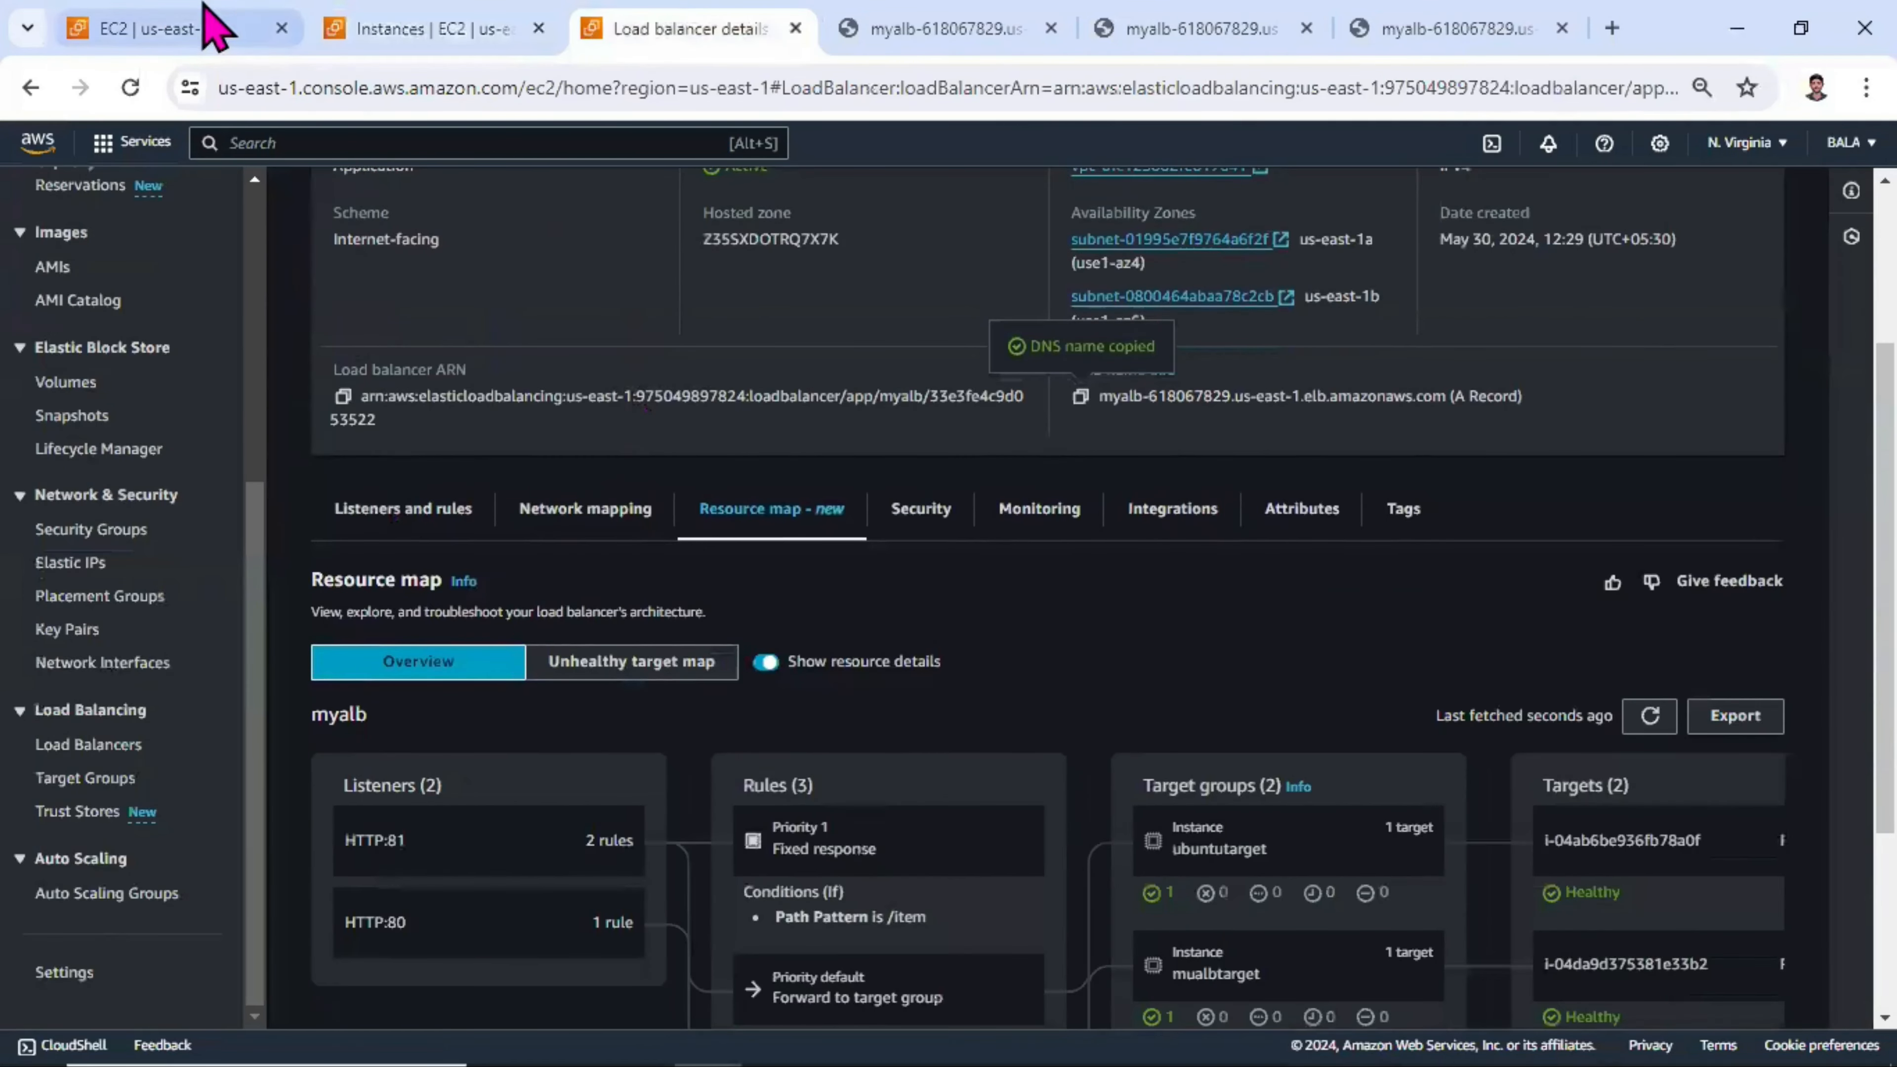
- Return to the HTTP:81 listener's page and look over the fixed_response rule in its rules list
{"action": "left_click", "coordinate": [211, 28]}
{"action": "left_click_drag", "start_coordinate": [539, 825], "coordinate": [370, 856]}
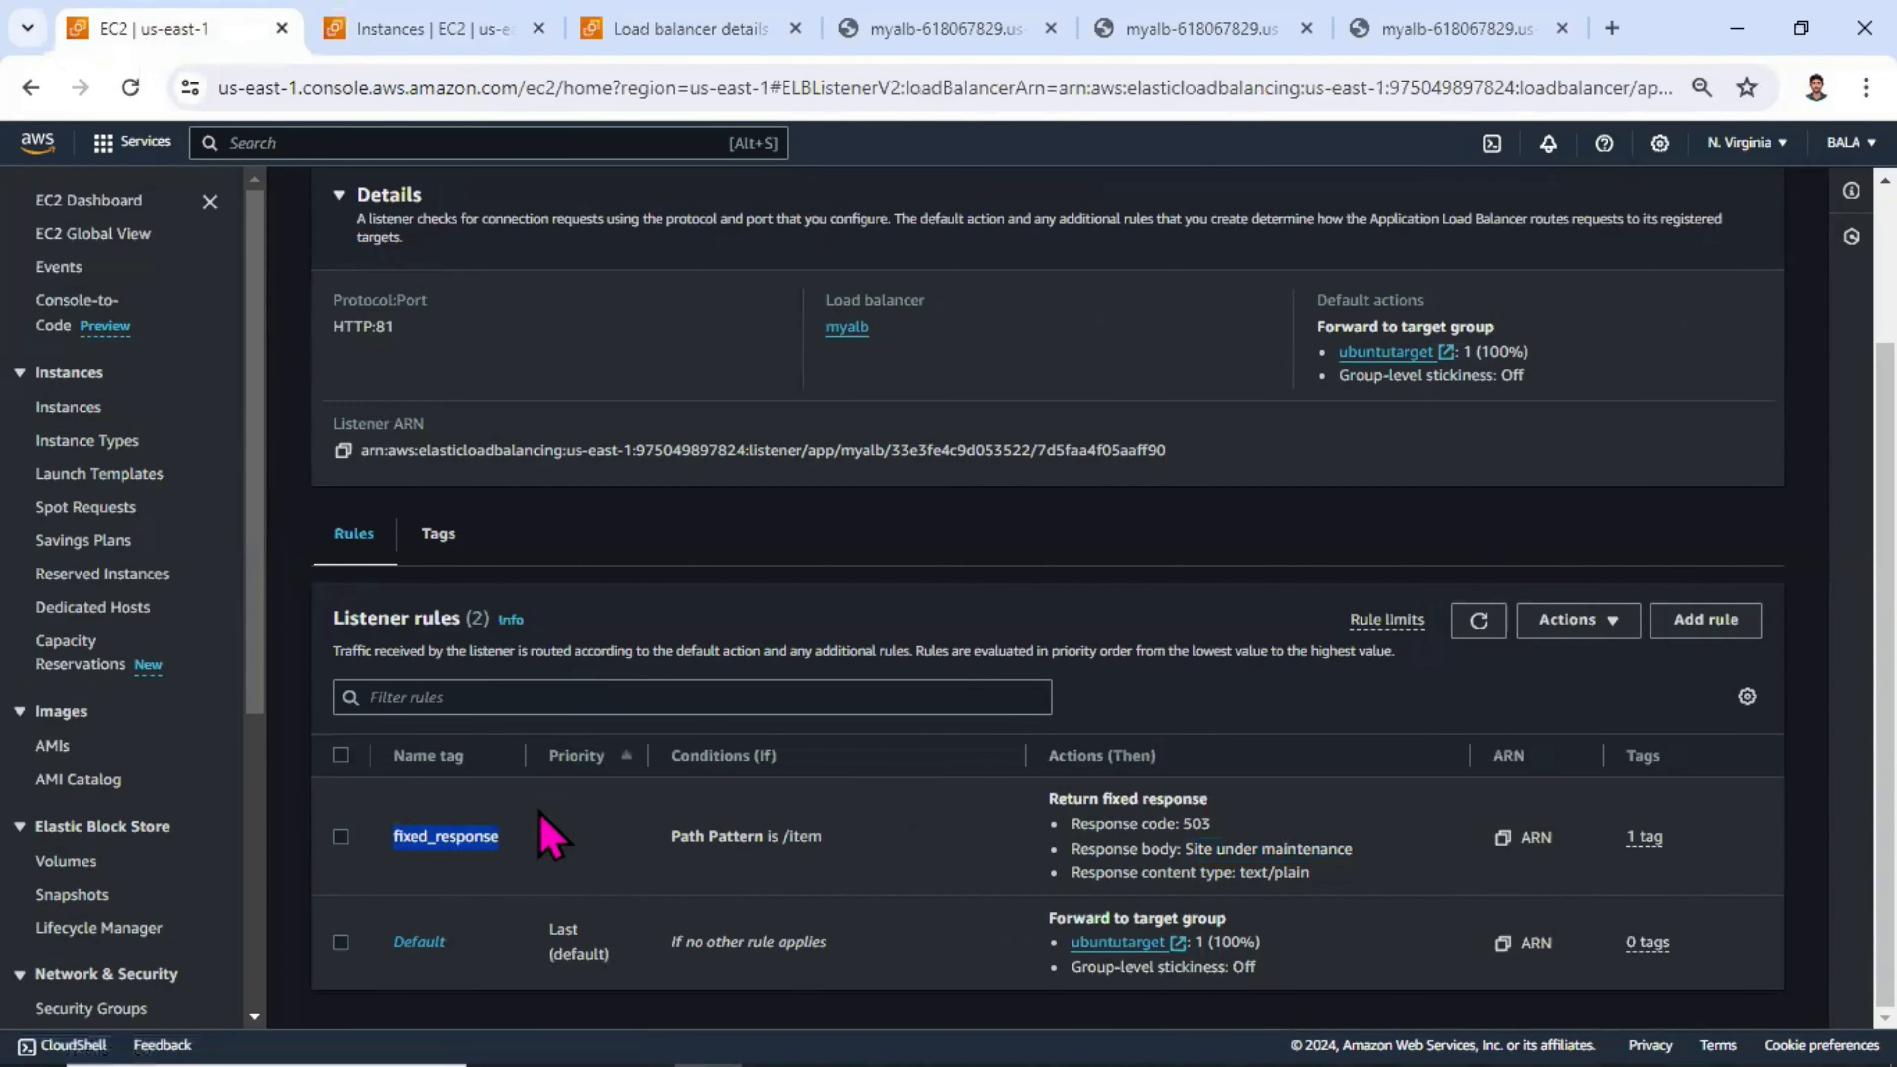
{"action": "scroll", "coordinate": [1269, 825], "scroll_direction": "up", "scroll_amount": 2}
{"action": "scroll", "coordinate": [1279, 825], "scroll_direction": "down", "scroll_amount": 2}
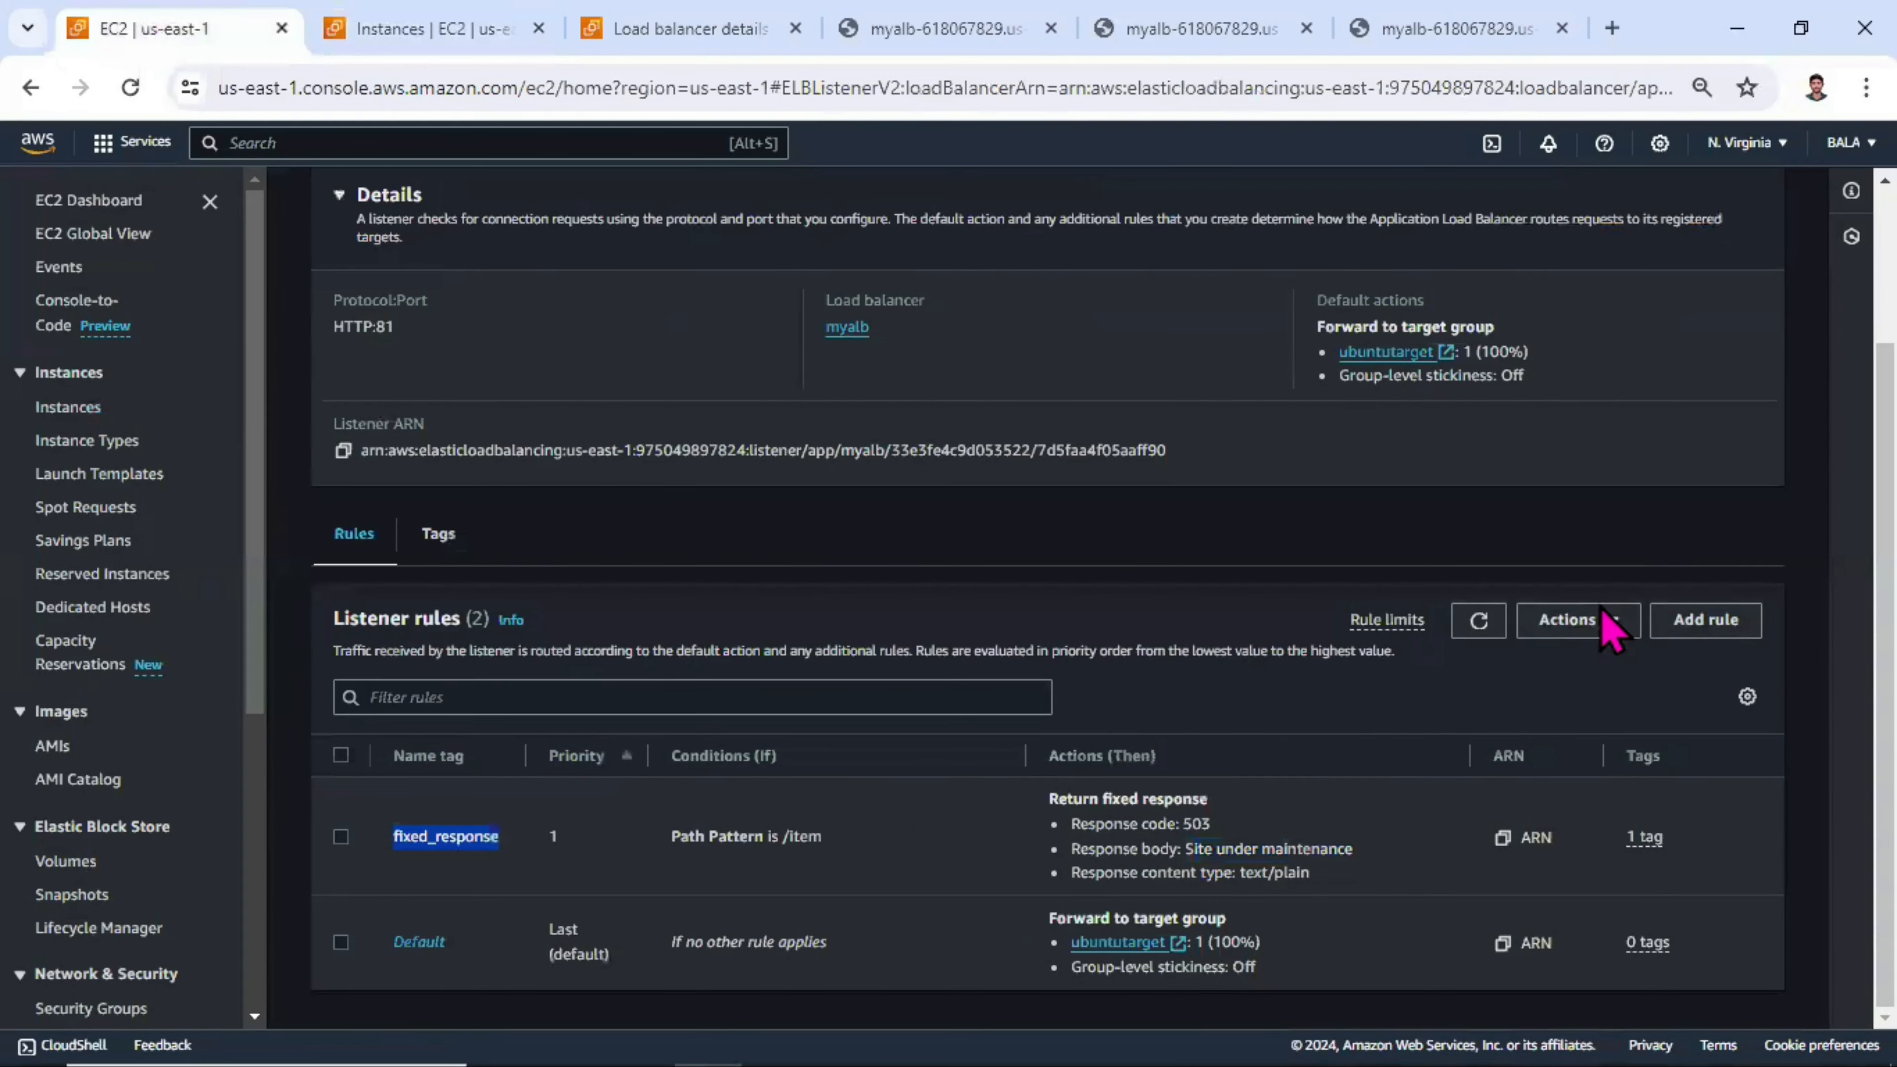
{"action": "left_click", "coordinate": [1706, 620]}
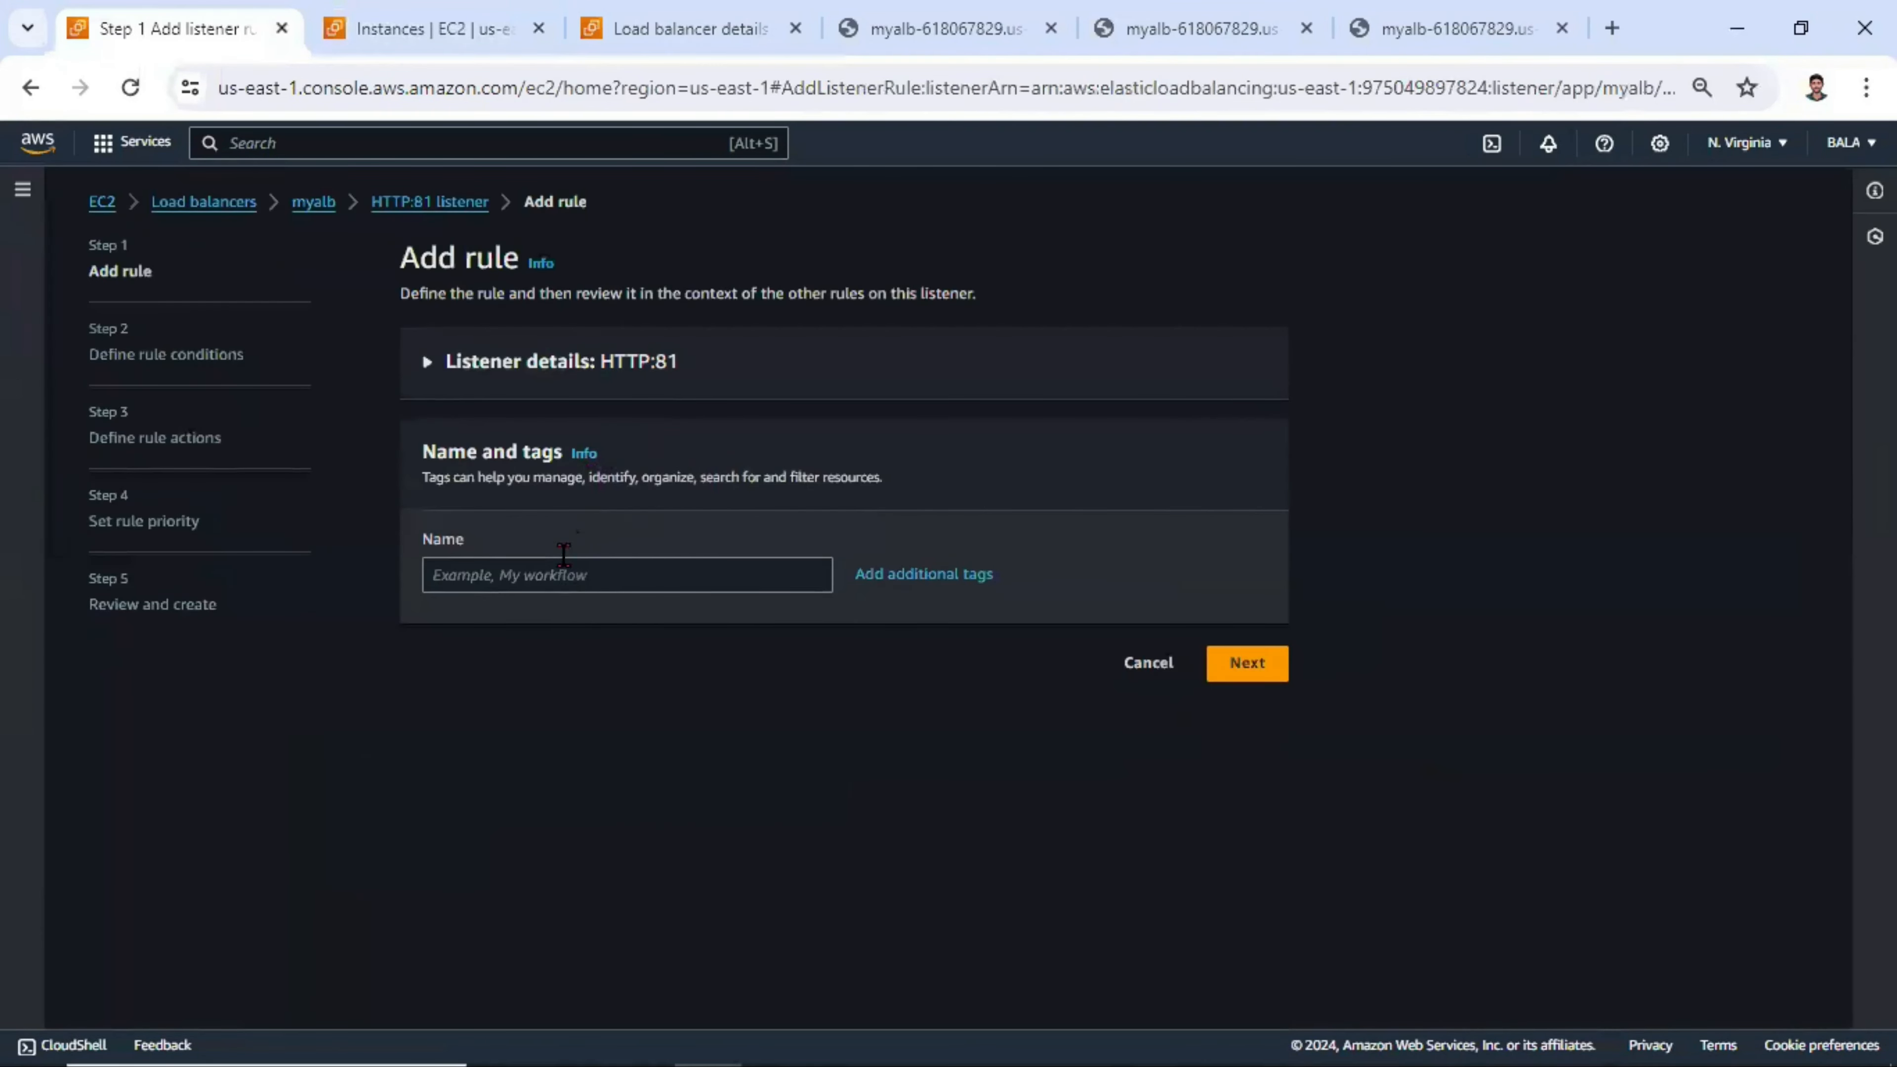
{"action": "left_click", "coordinate": [559, 574]}
{"action": "type", "text": "te"}
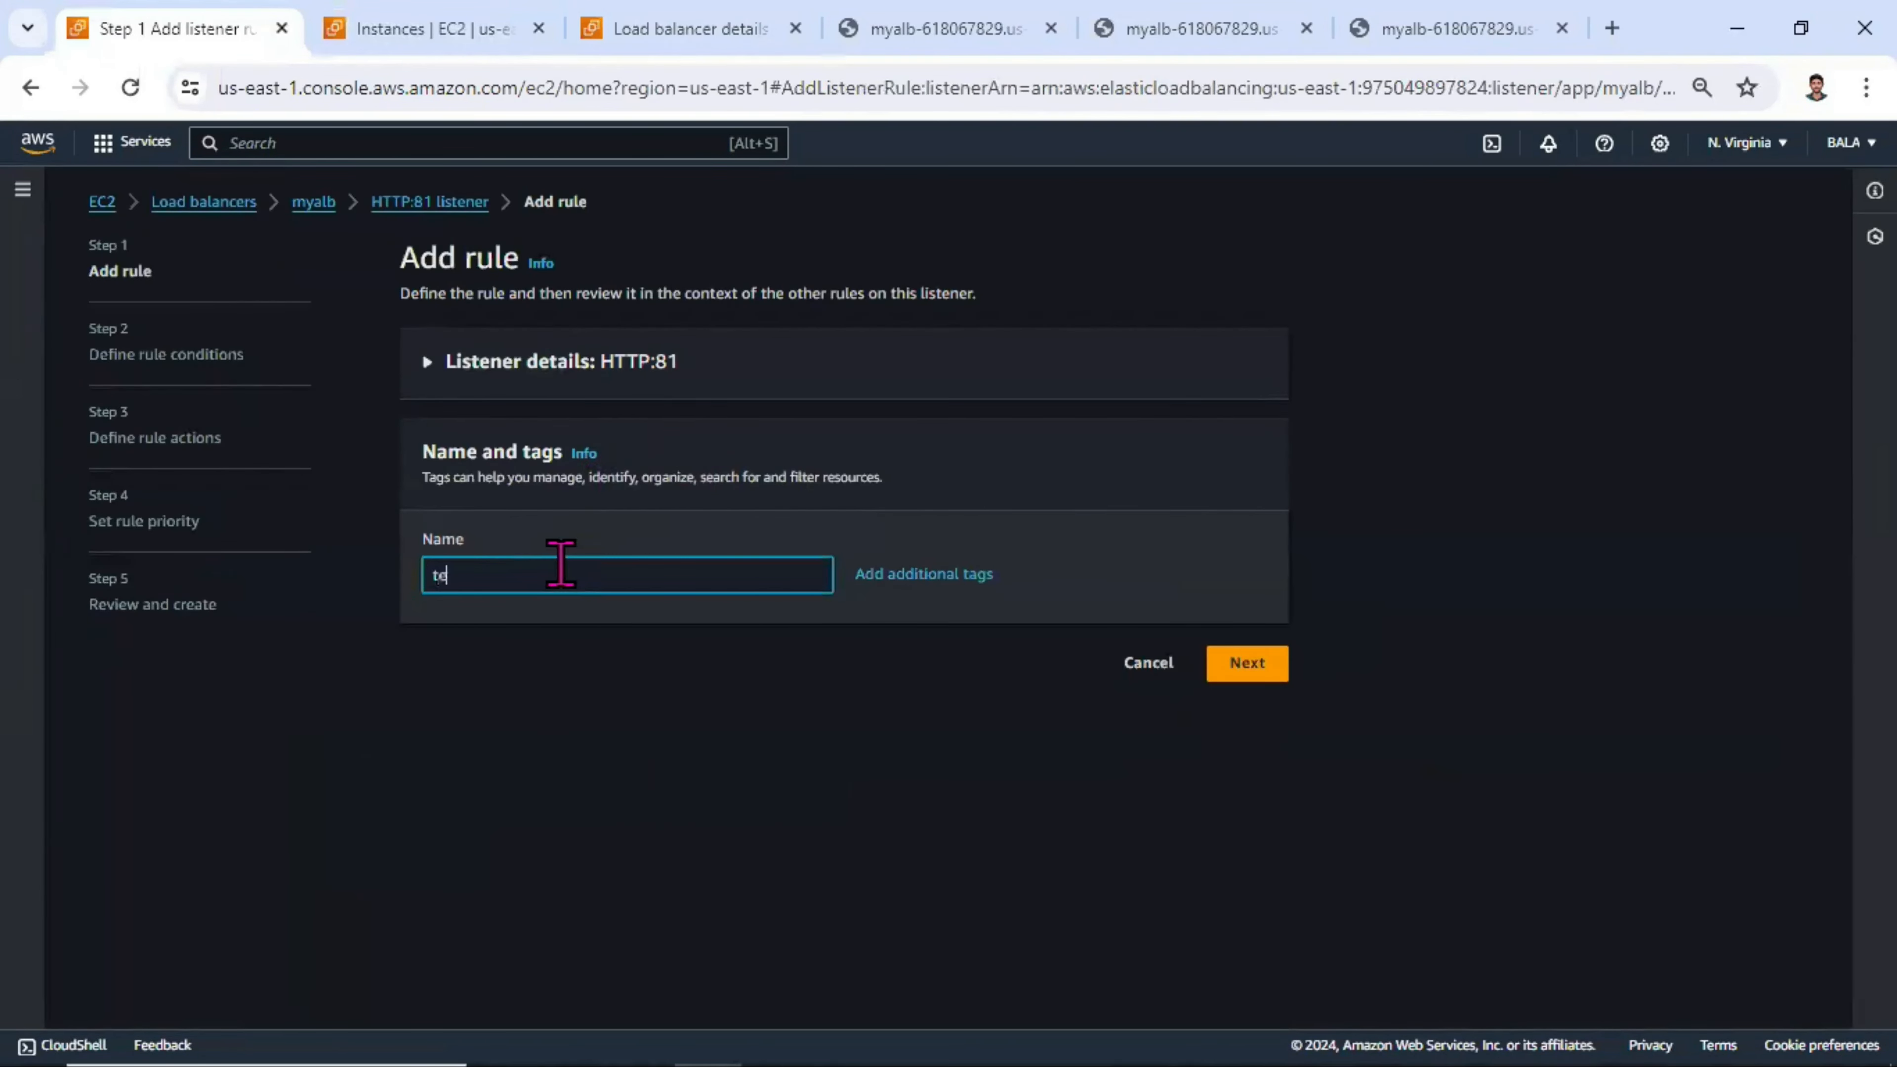
{"action": "type", "text": "st"}
{"action": "left_click", "coordinate": [1246, 663]}
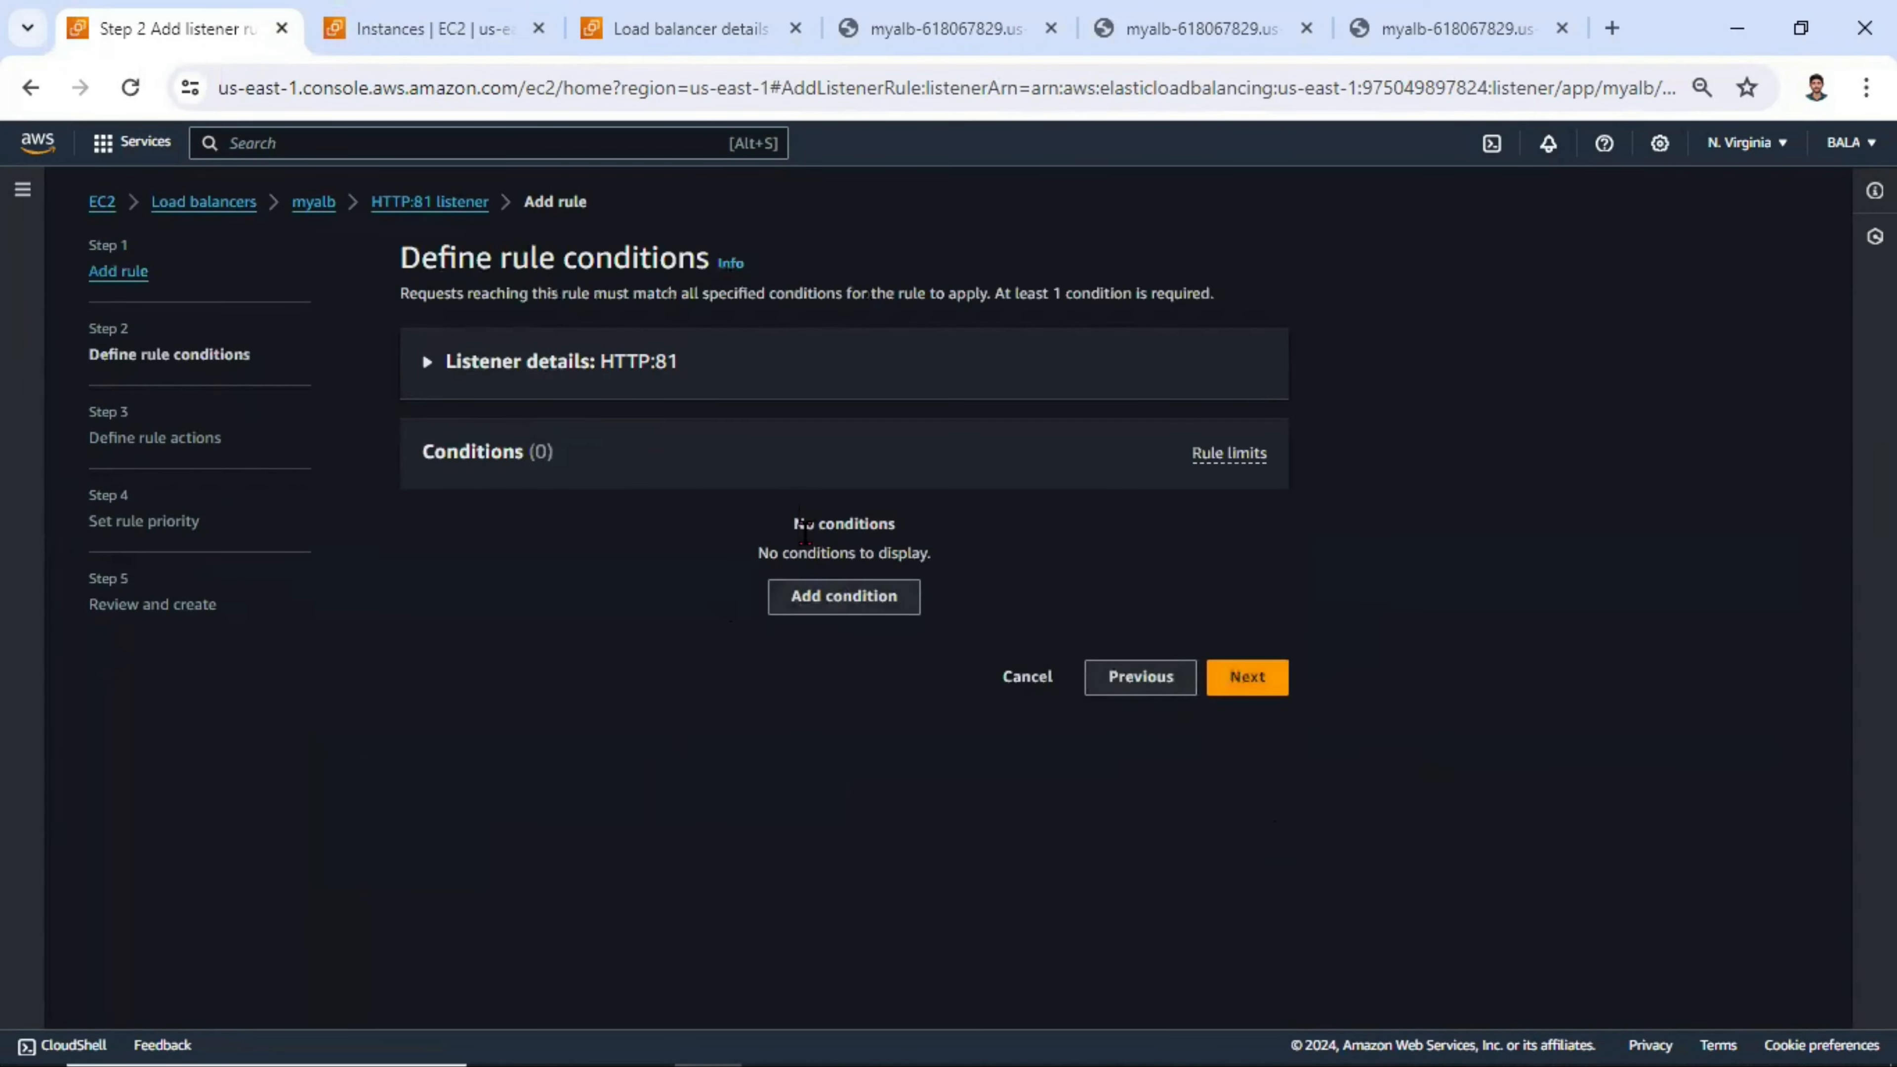
{"action": "left_click", "coordinate": [821, 596]}
{"action": "left_click", "coordinate": [642, 626]}
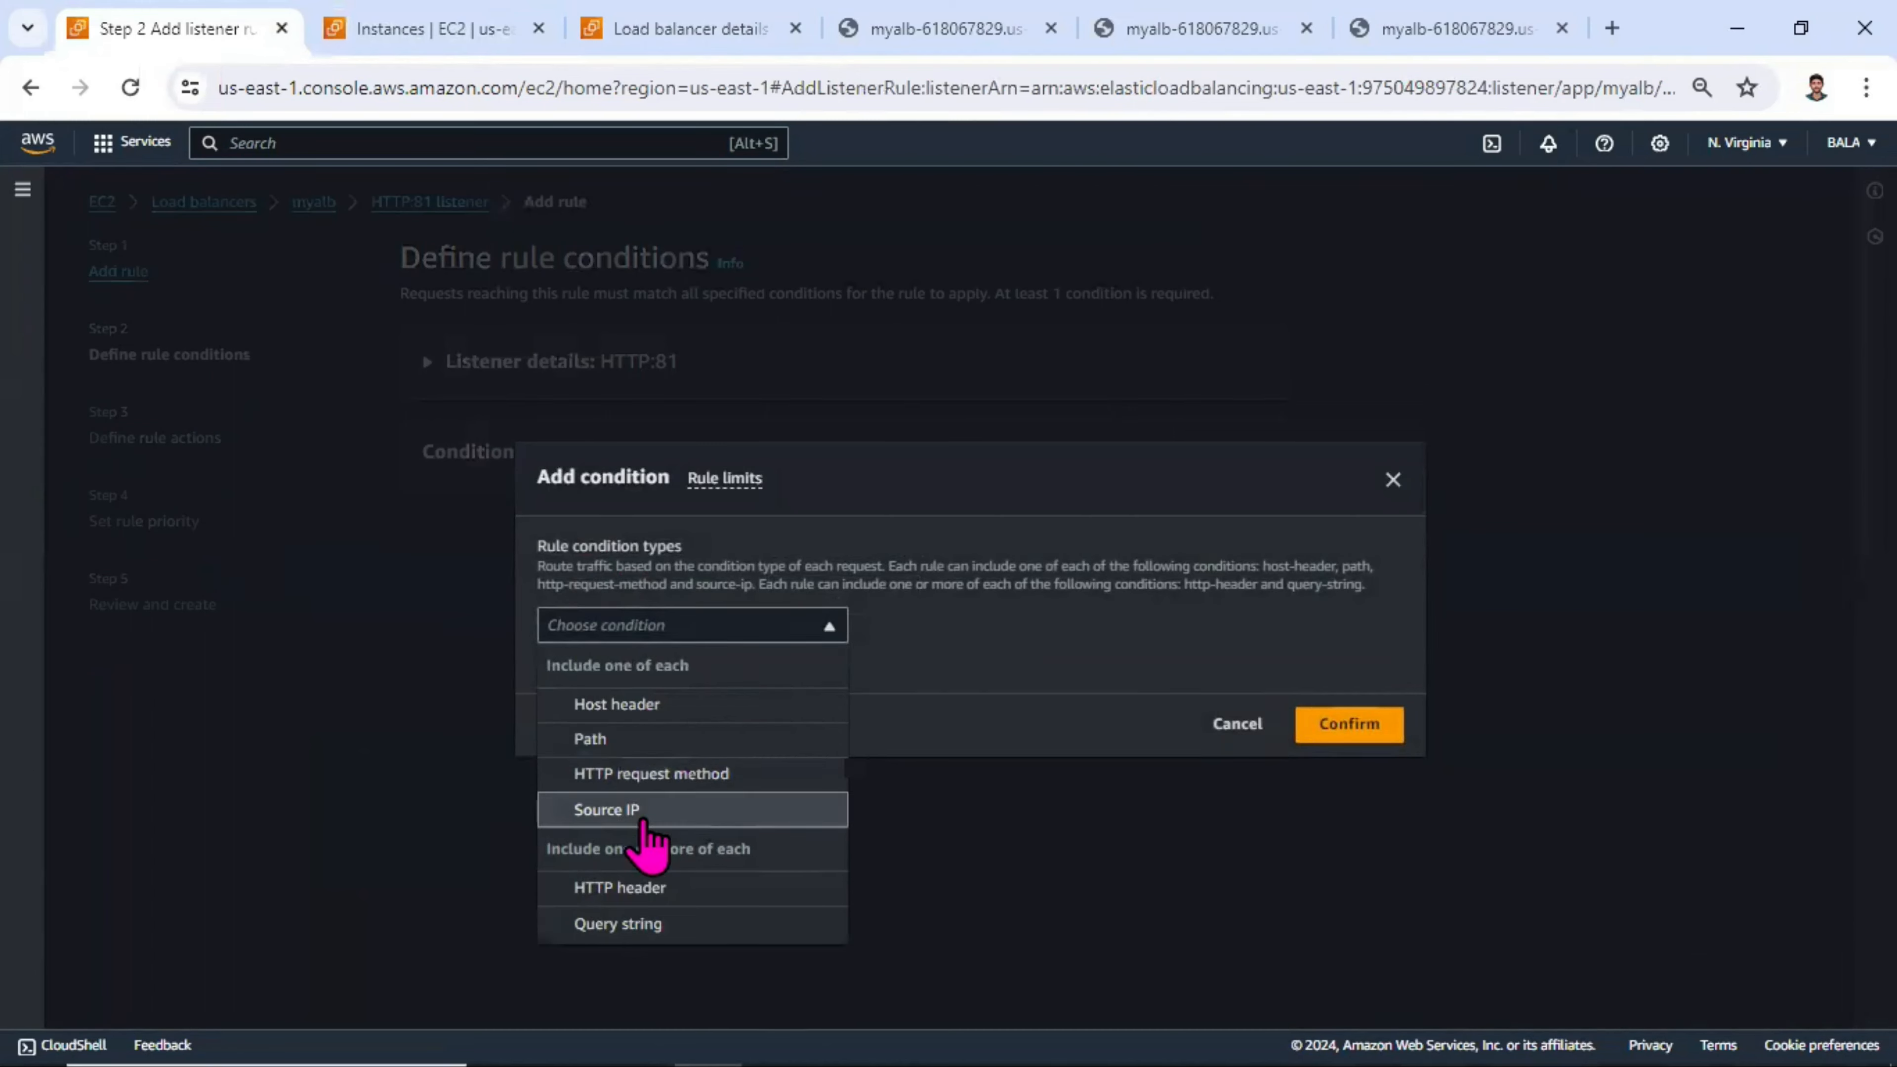
{"action": "left_click", "coordinate": [1237, 724]}
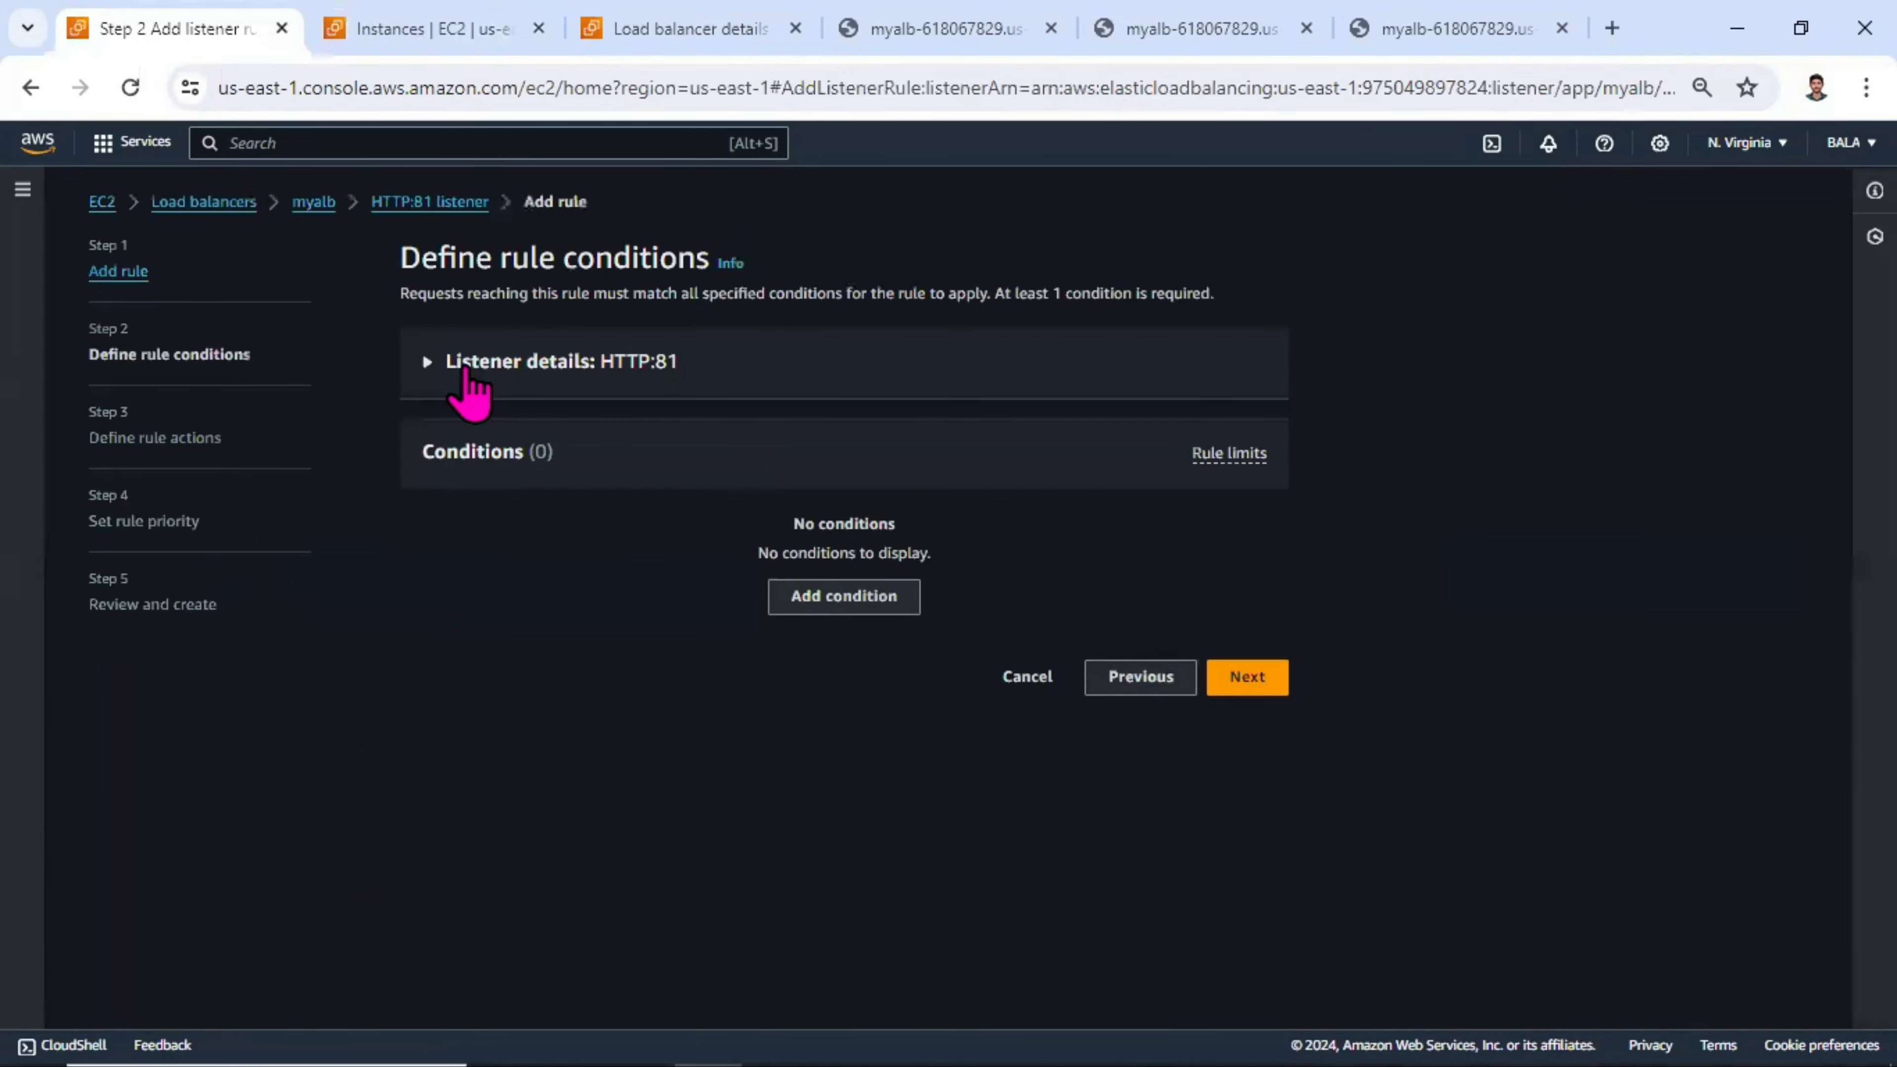
- Go to myalb's details and start a new listener using protocol HTTP on port 82
{"action": "left_click", "coordinate": [318, 203]}
{"action": "scroll", "coordinate": [817, 657], "scroll_direction": "down", "scroll_amount": 3}
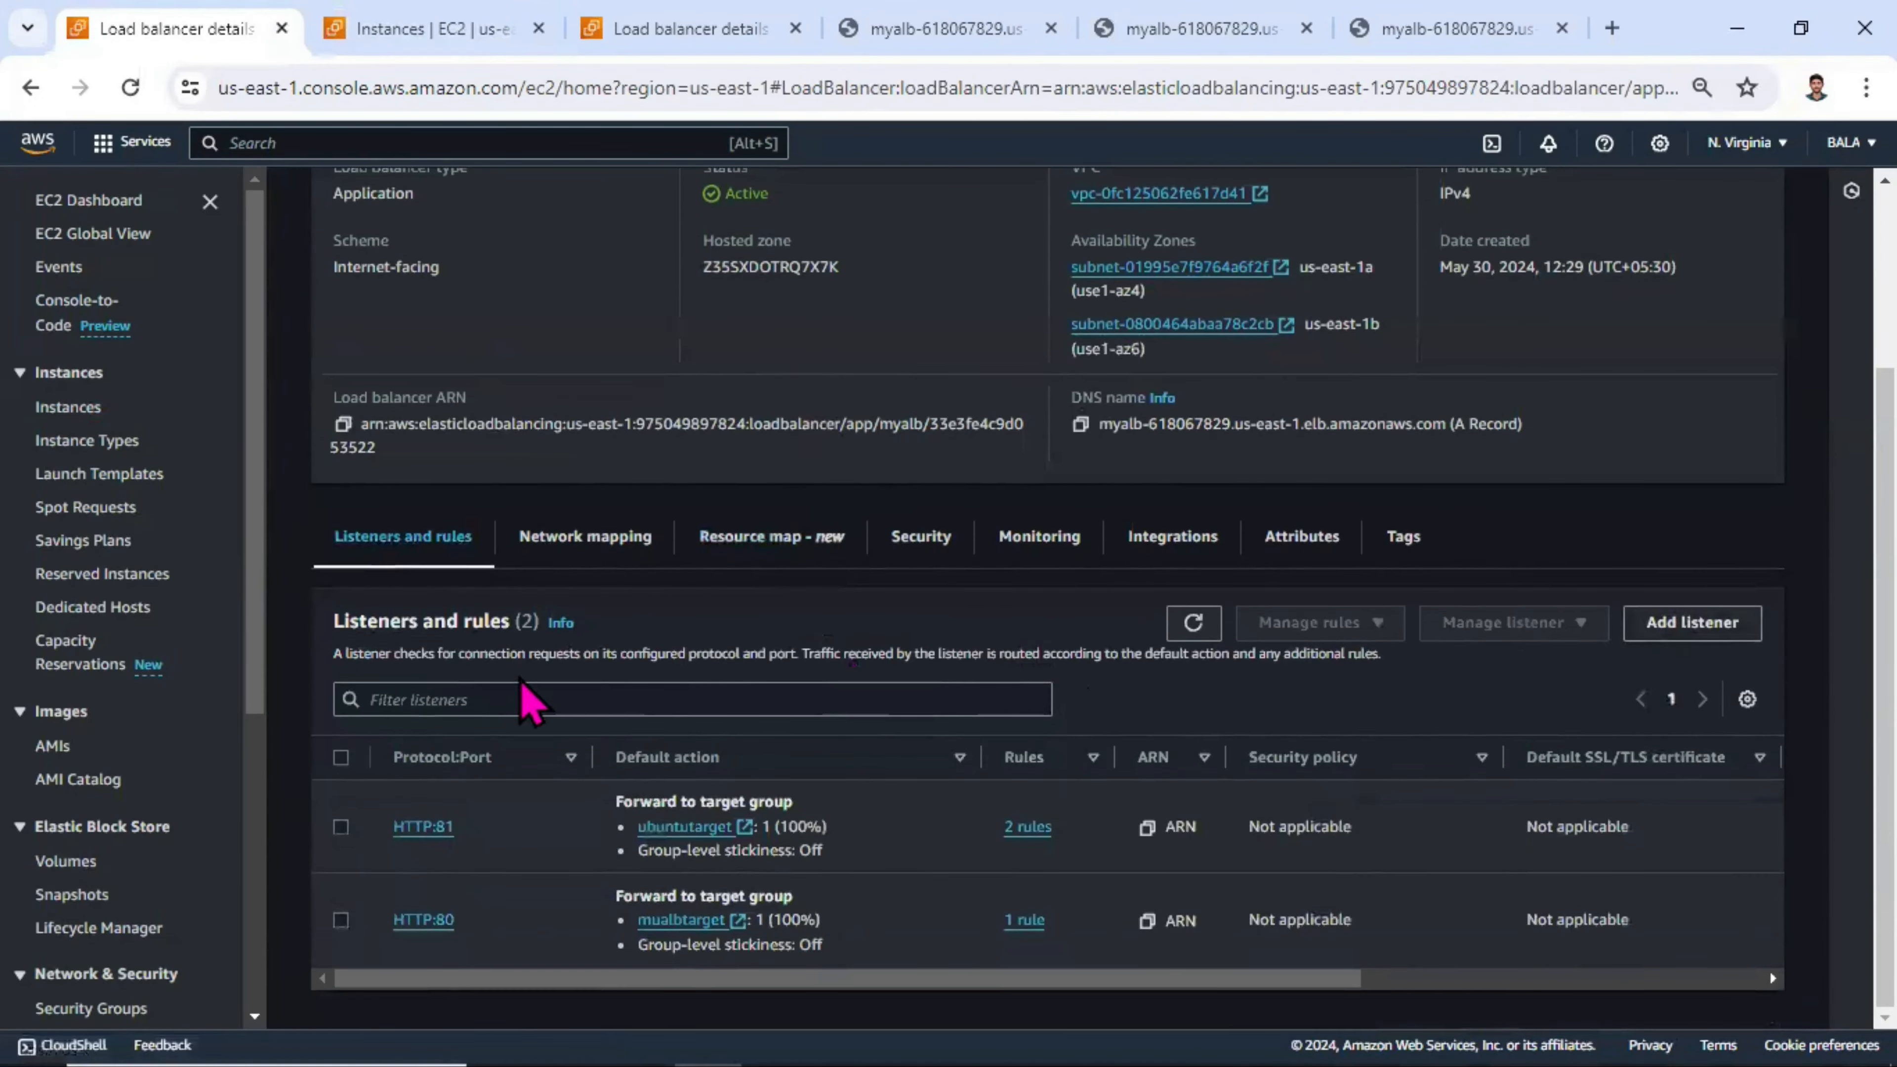
{"action": "scroll", "coordinate": [460, 676], "scroll_direction": "up", "scroll_amount": 1}
{"action": "scroll", "coordinate": [452, 724], "scroll_direction": "down", "scroll_amount": 1}
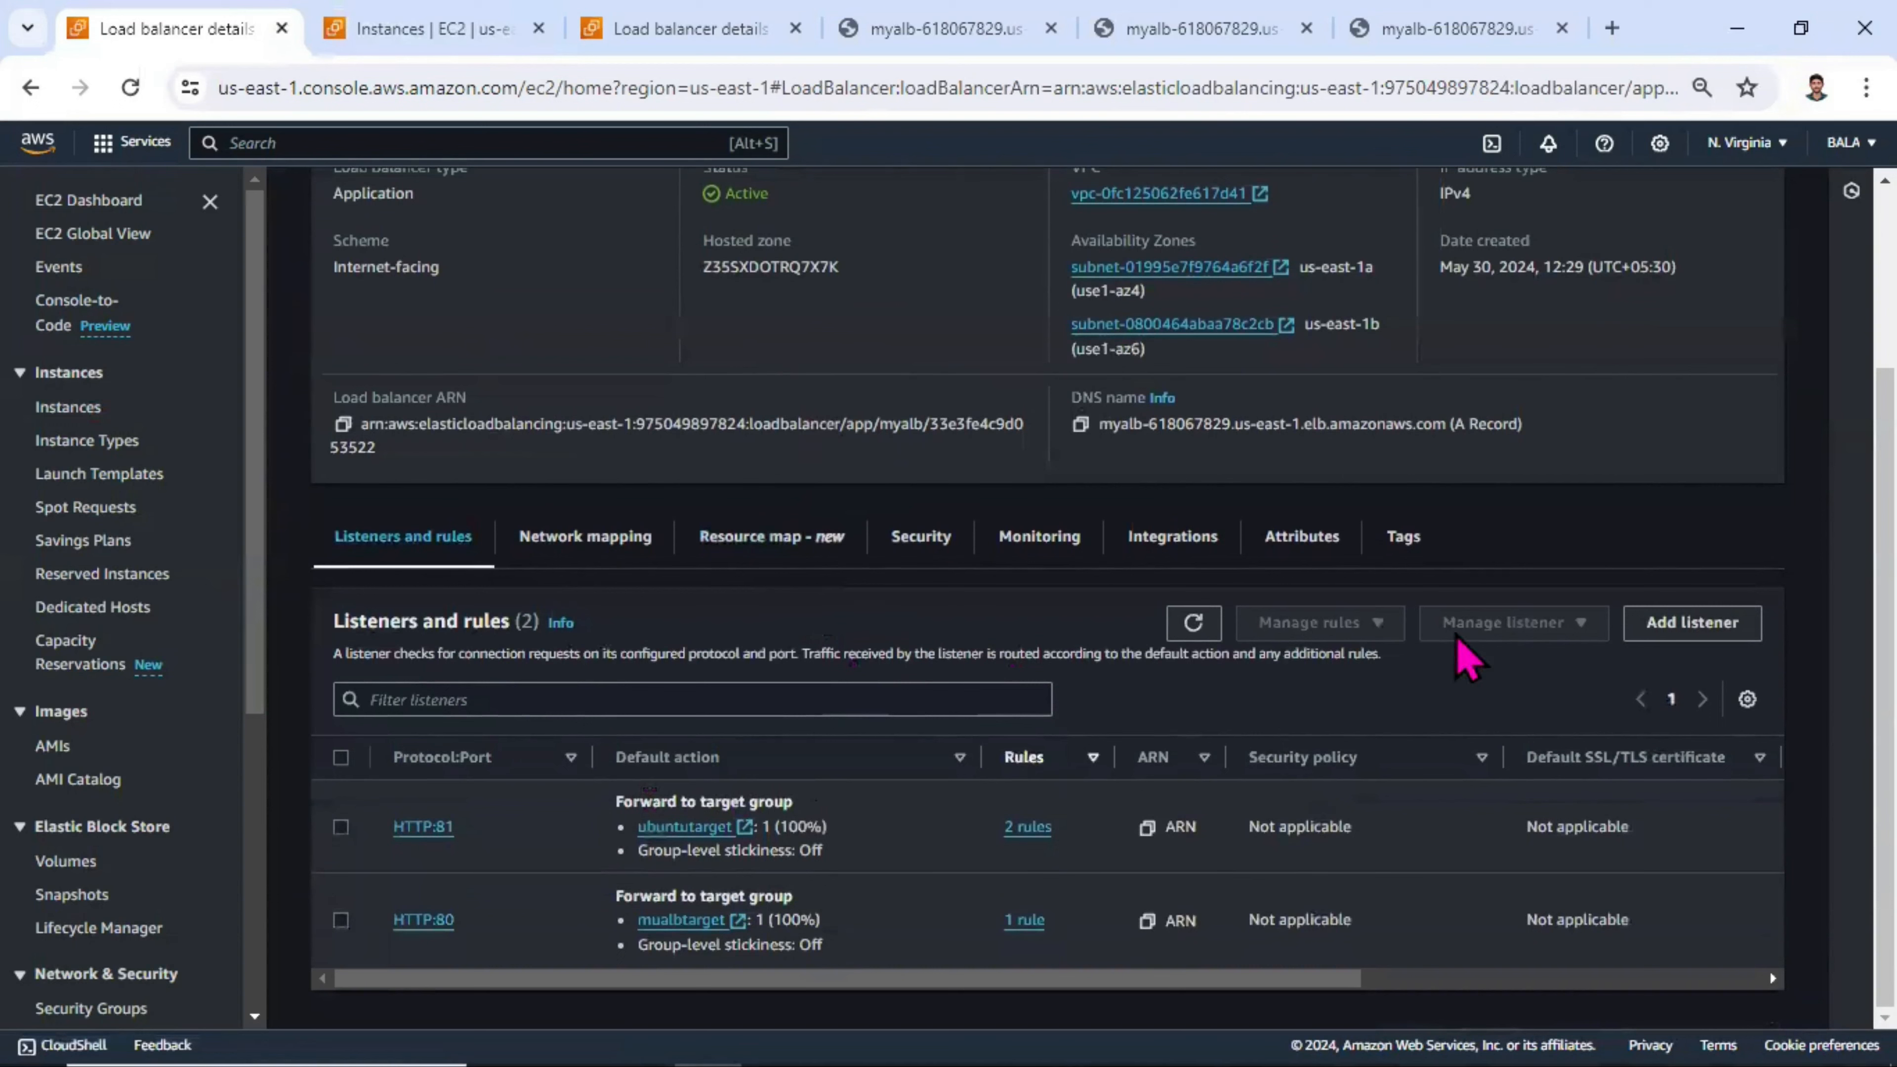
{"action": "left_click", "coordinate": [1748, 613]}
{"action": "scroll", "coordinate": [339, 490], "scroll_direction": "down", "scroll_amount": 3}
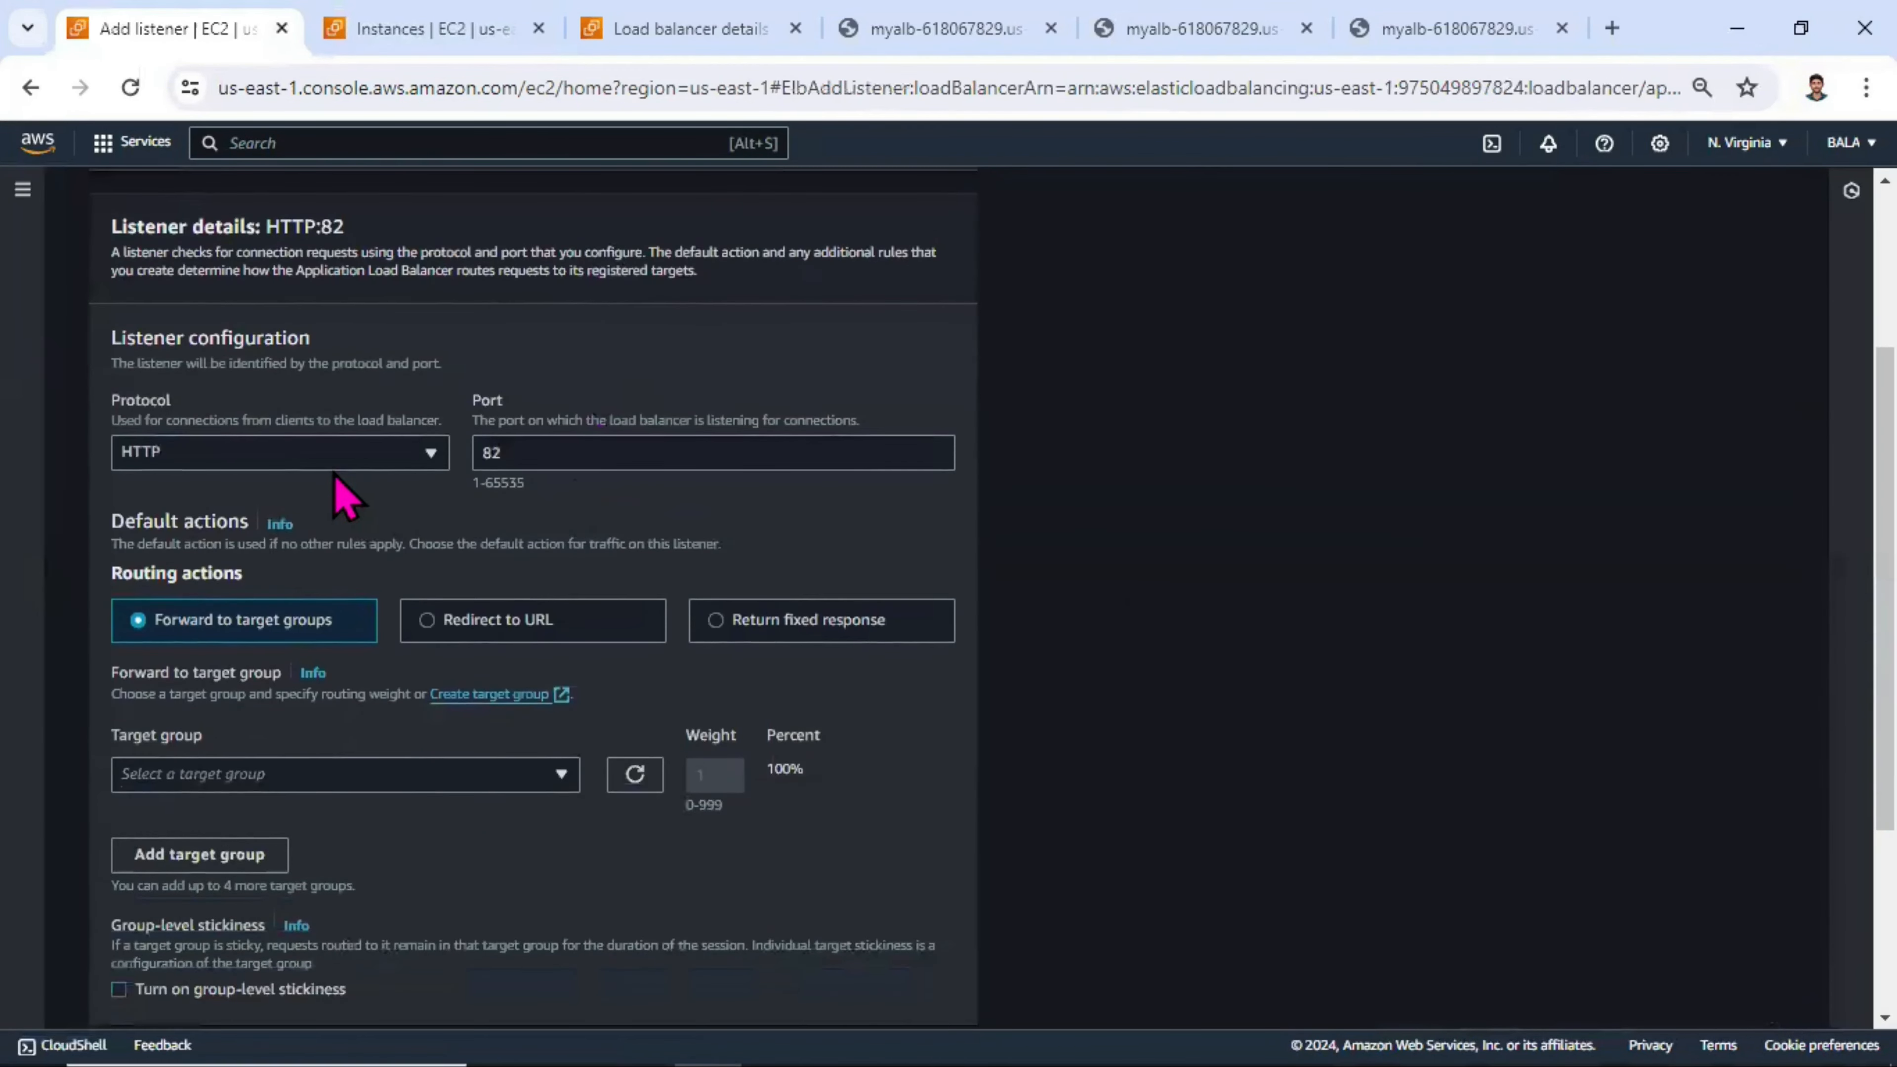
{"action": "left_click", "coordinate": [566, 457]}
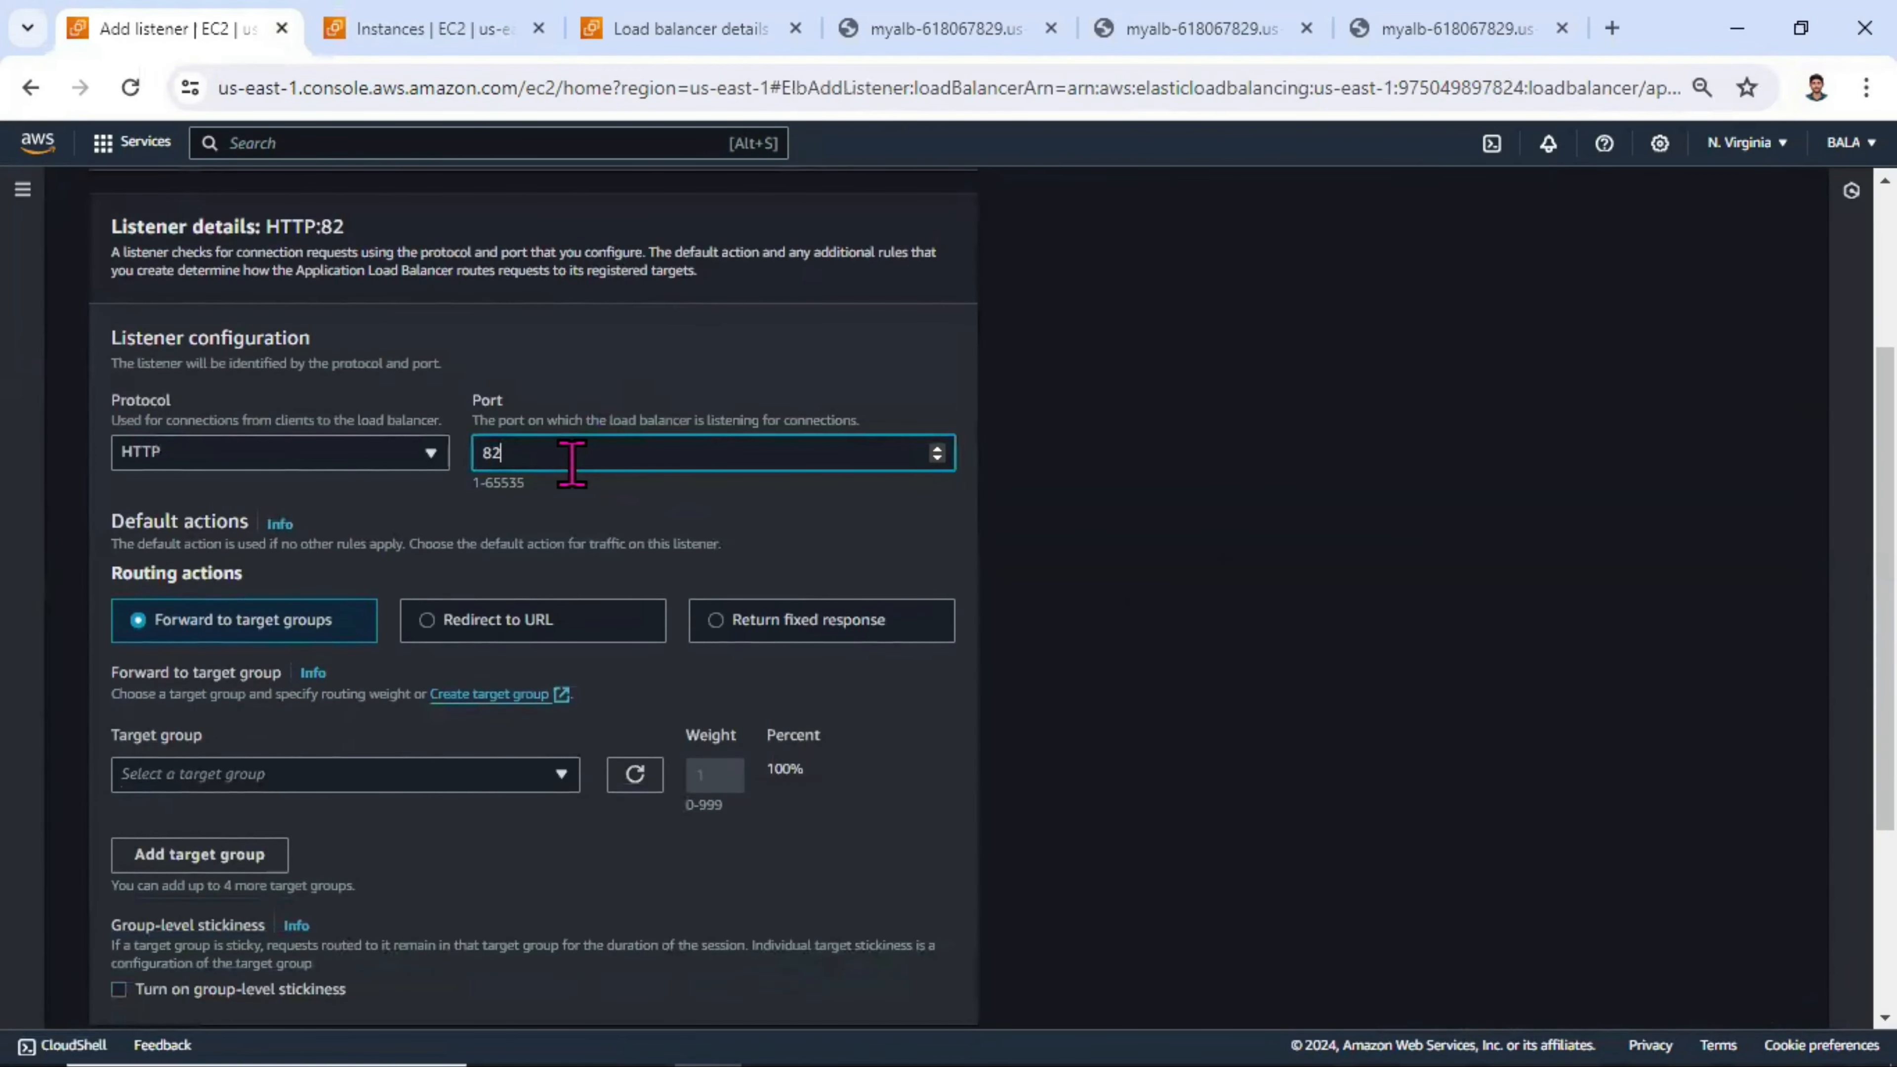
- Set the new listener's default action to return a fixed response with the body "site not found with this port"
{"action": "scroll", "coordinate": [578, 427], "scroll_direction": "down", "scroll_amount": 3}
{"action": "left_click", "coordinate": [814, 357]}
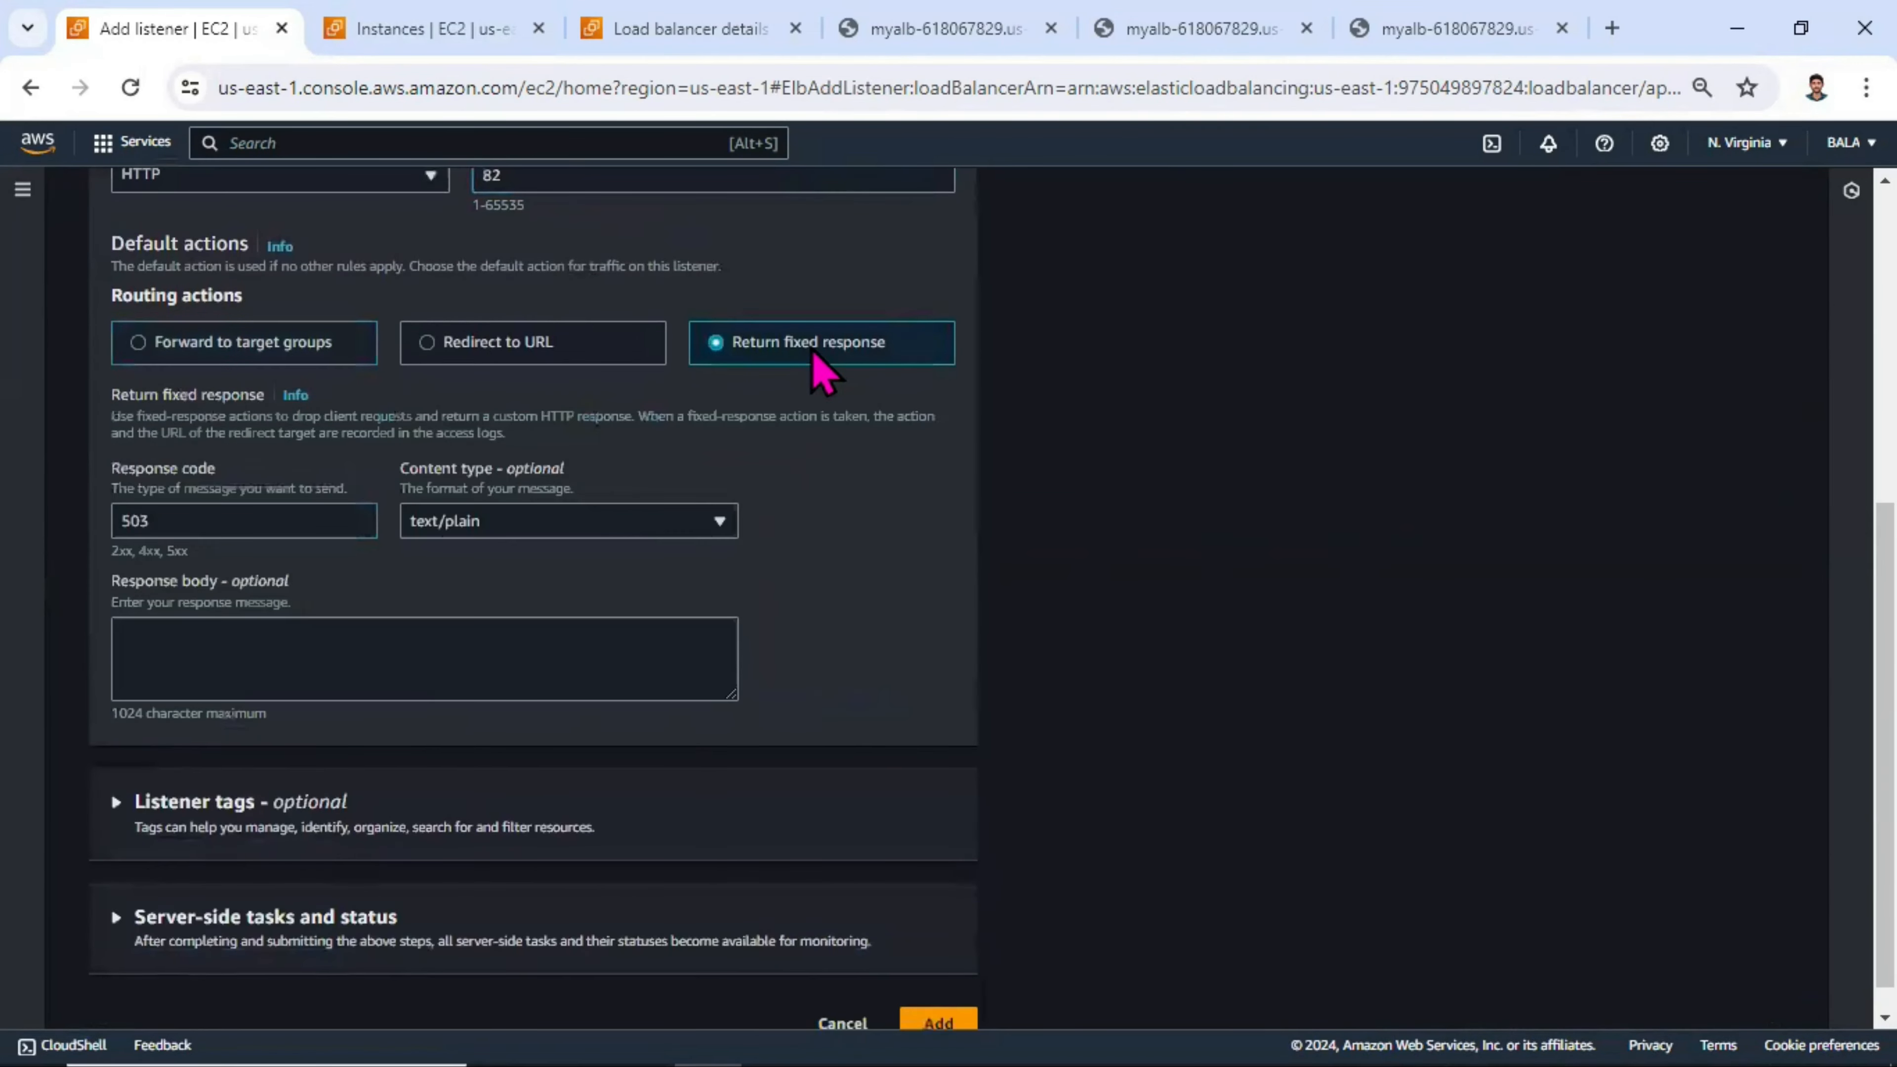
{"action": "left_click", "coordinate": [505, 657]}
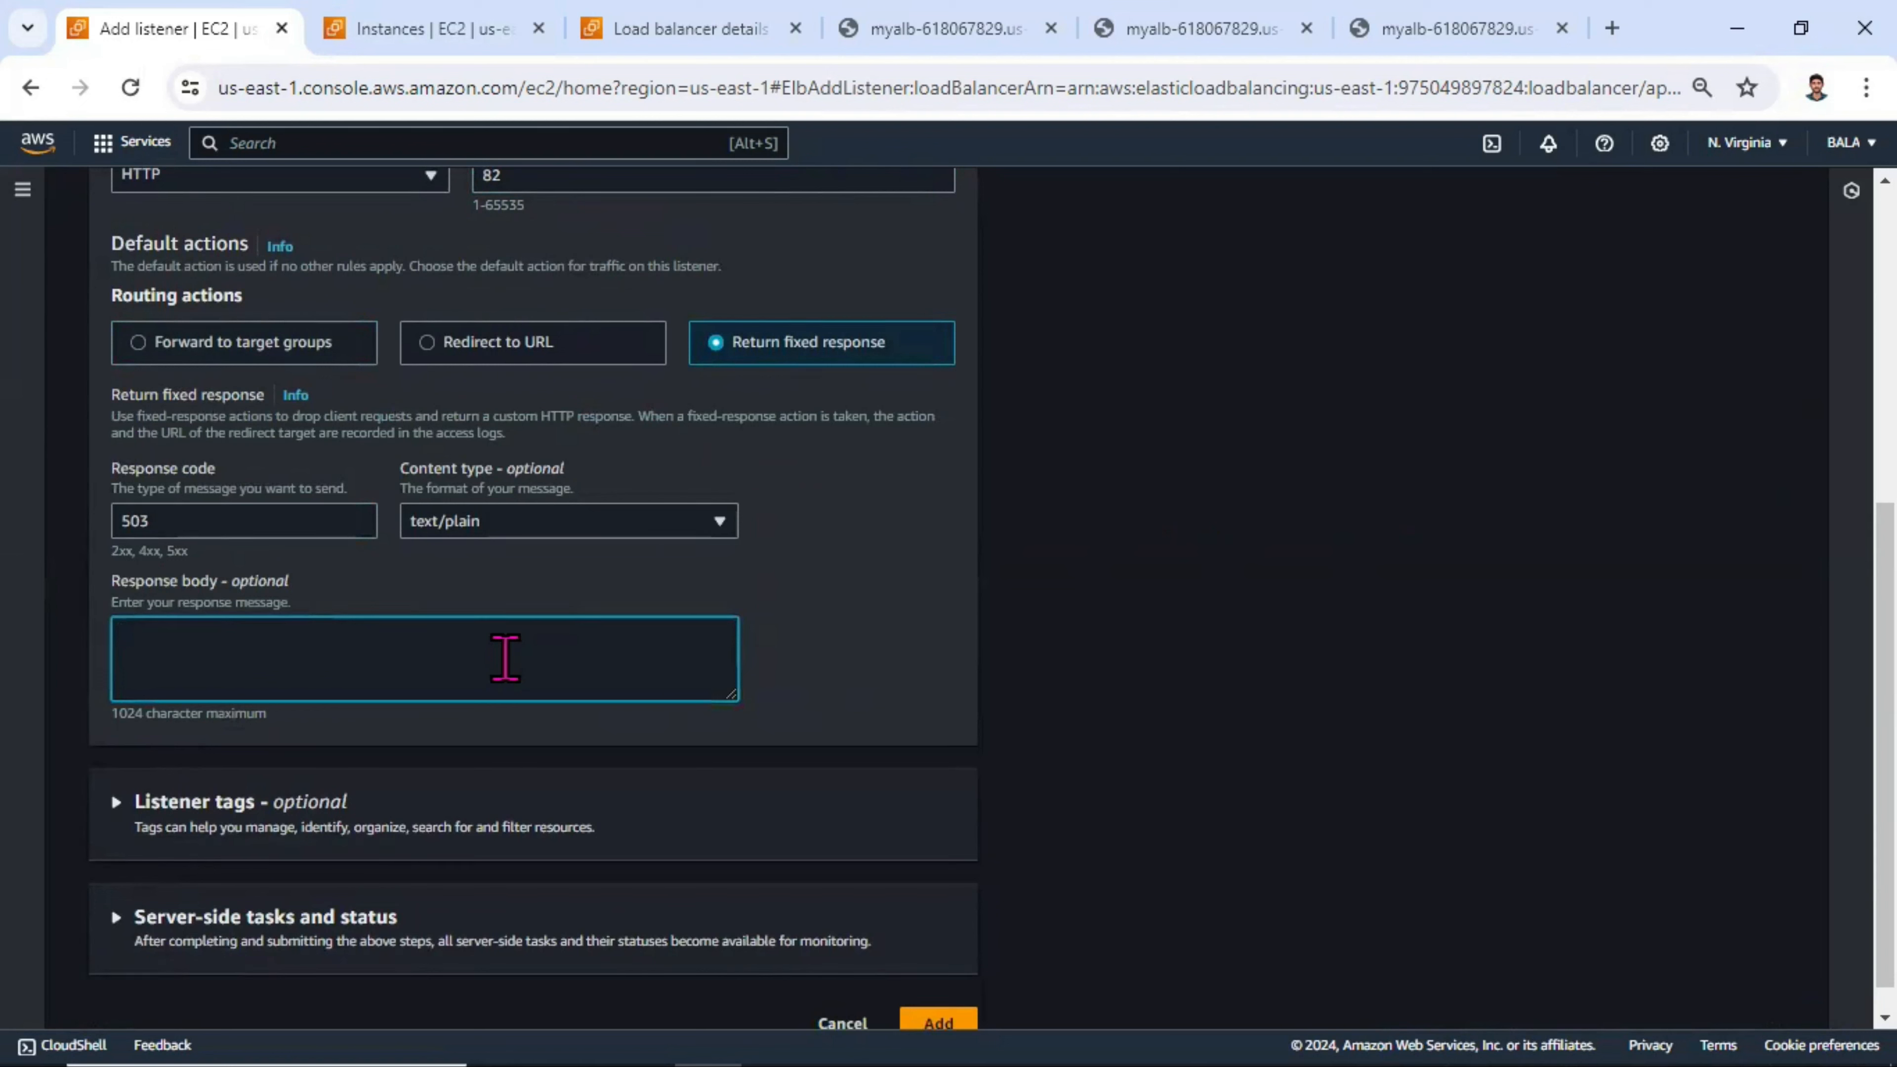
{"action": "type", "text": "site not found with this port"}
{"action": "scroll", "coordinate": [504, 658], "scroll_direction": "up", "scroll_amount": 5}
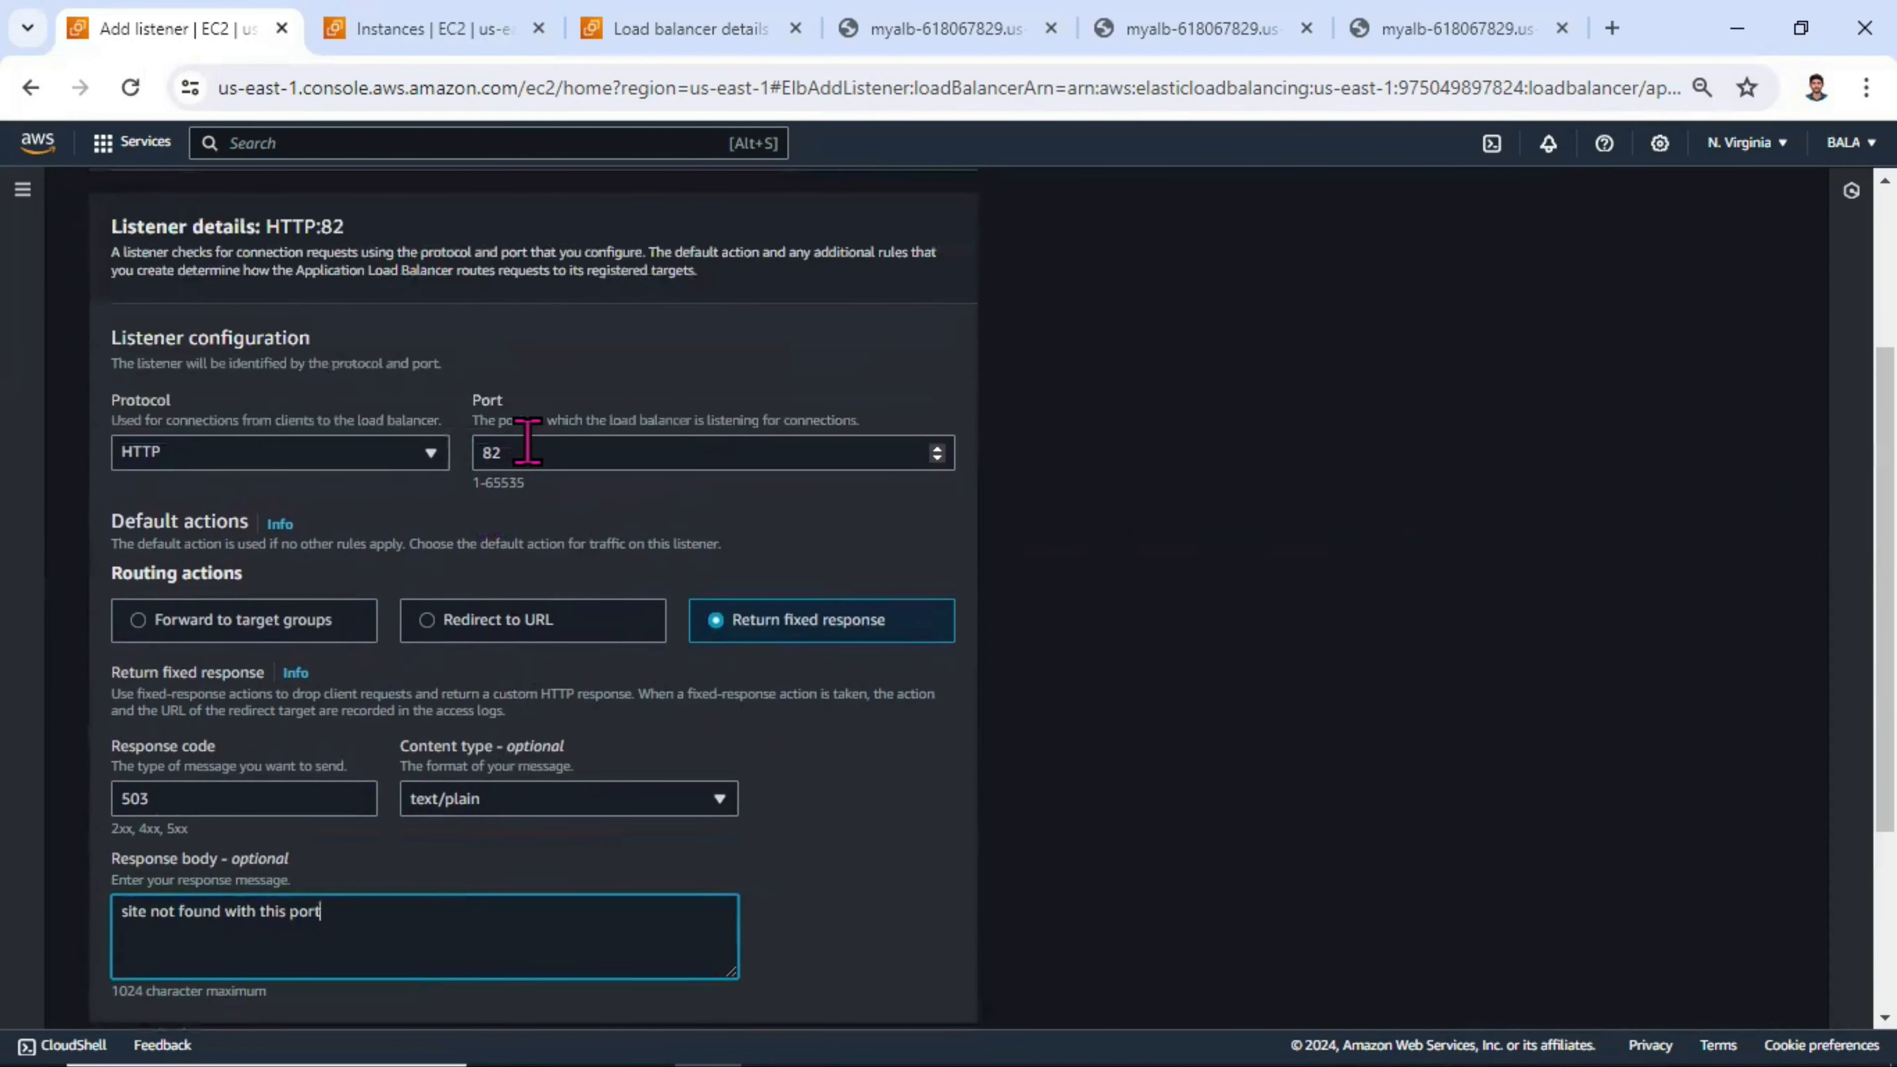
- Set the fixed response's code to 502 and add the HTTP:82 listener to myalb
{"action": "double_click", "coordinate": [549, 599]}
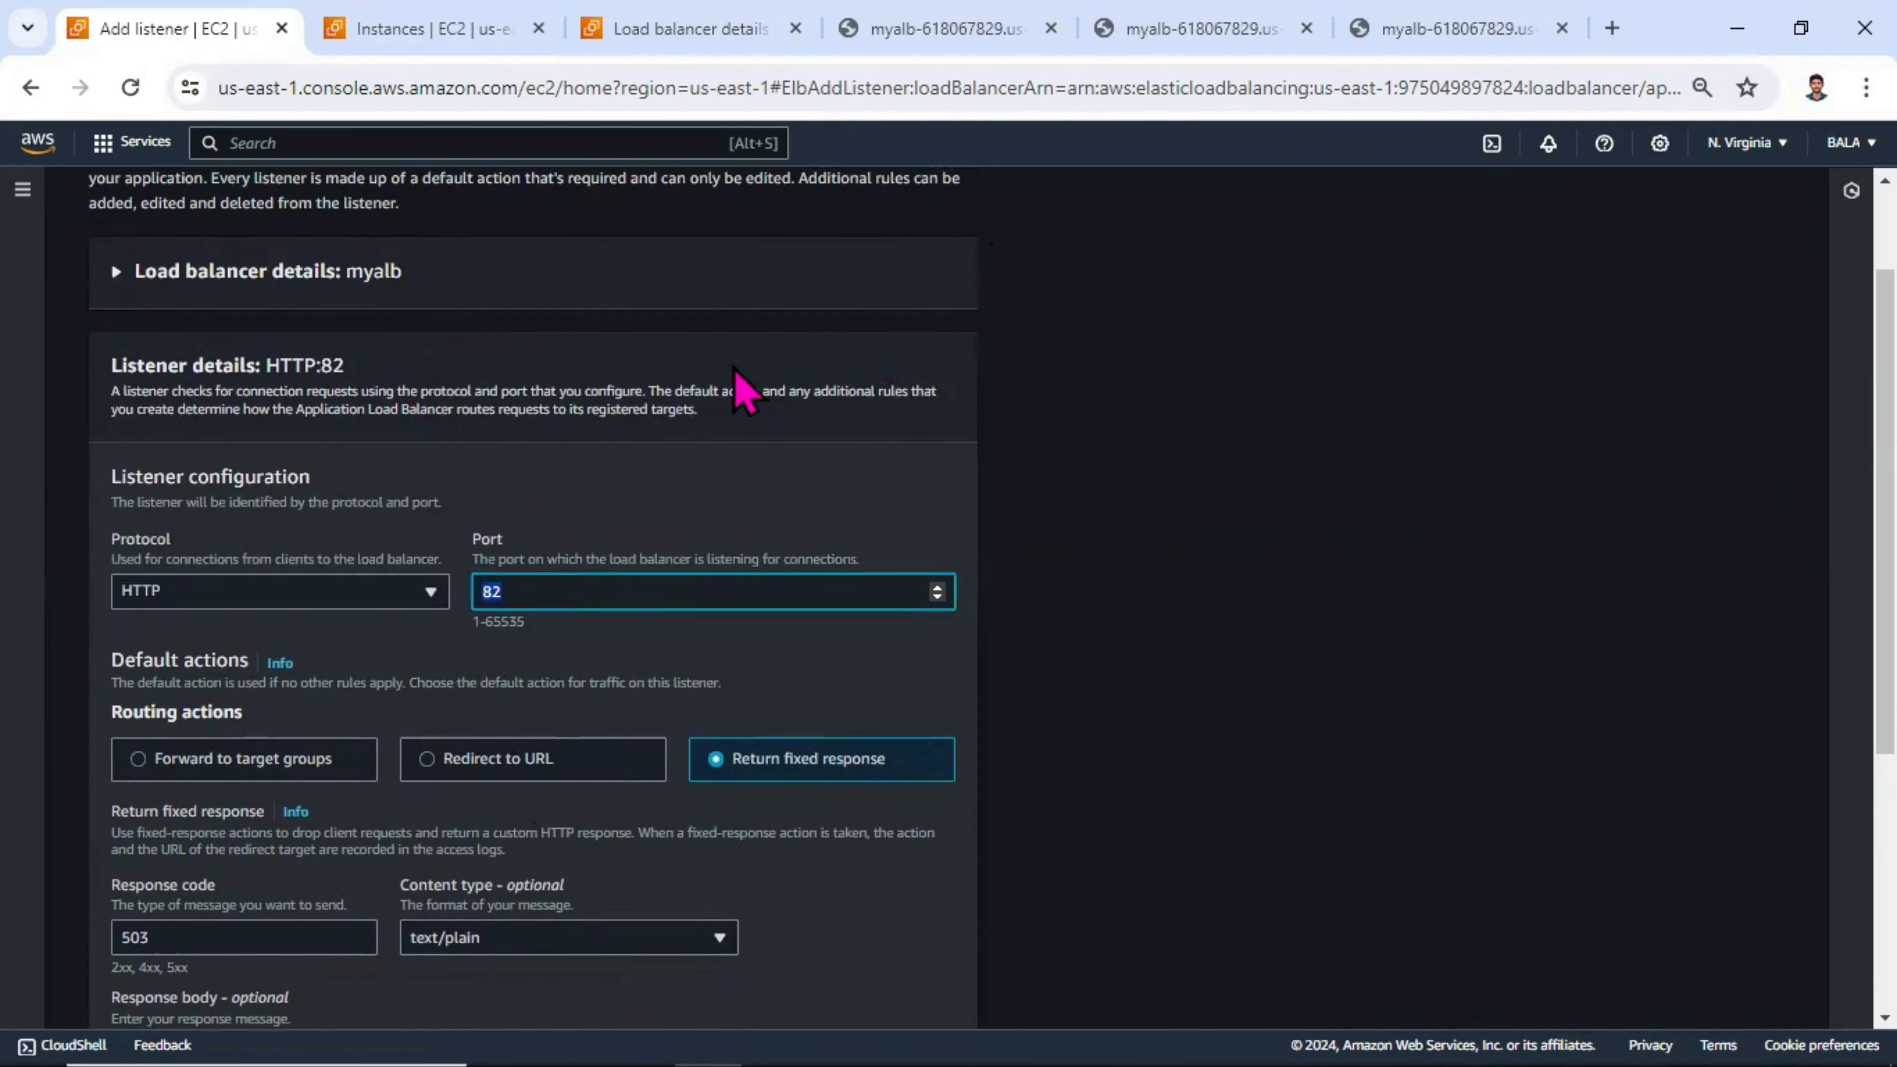
{"action": "scroll", "coordinate": [723, 380], "scroll_direction": "down", "scroll_amount": 4}
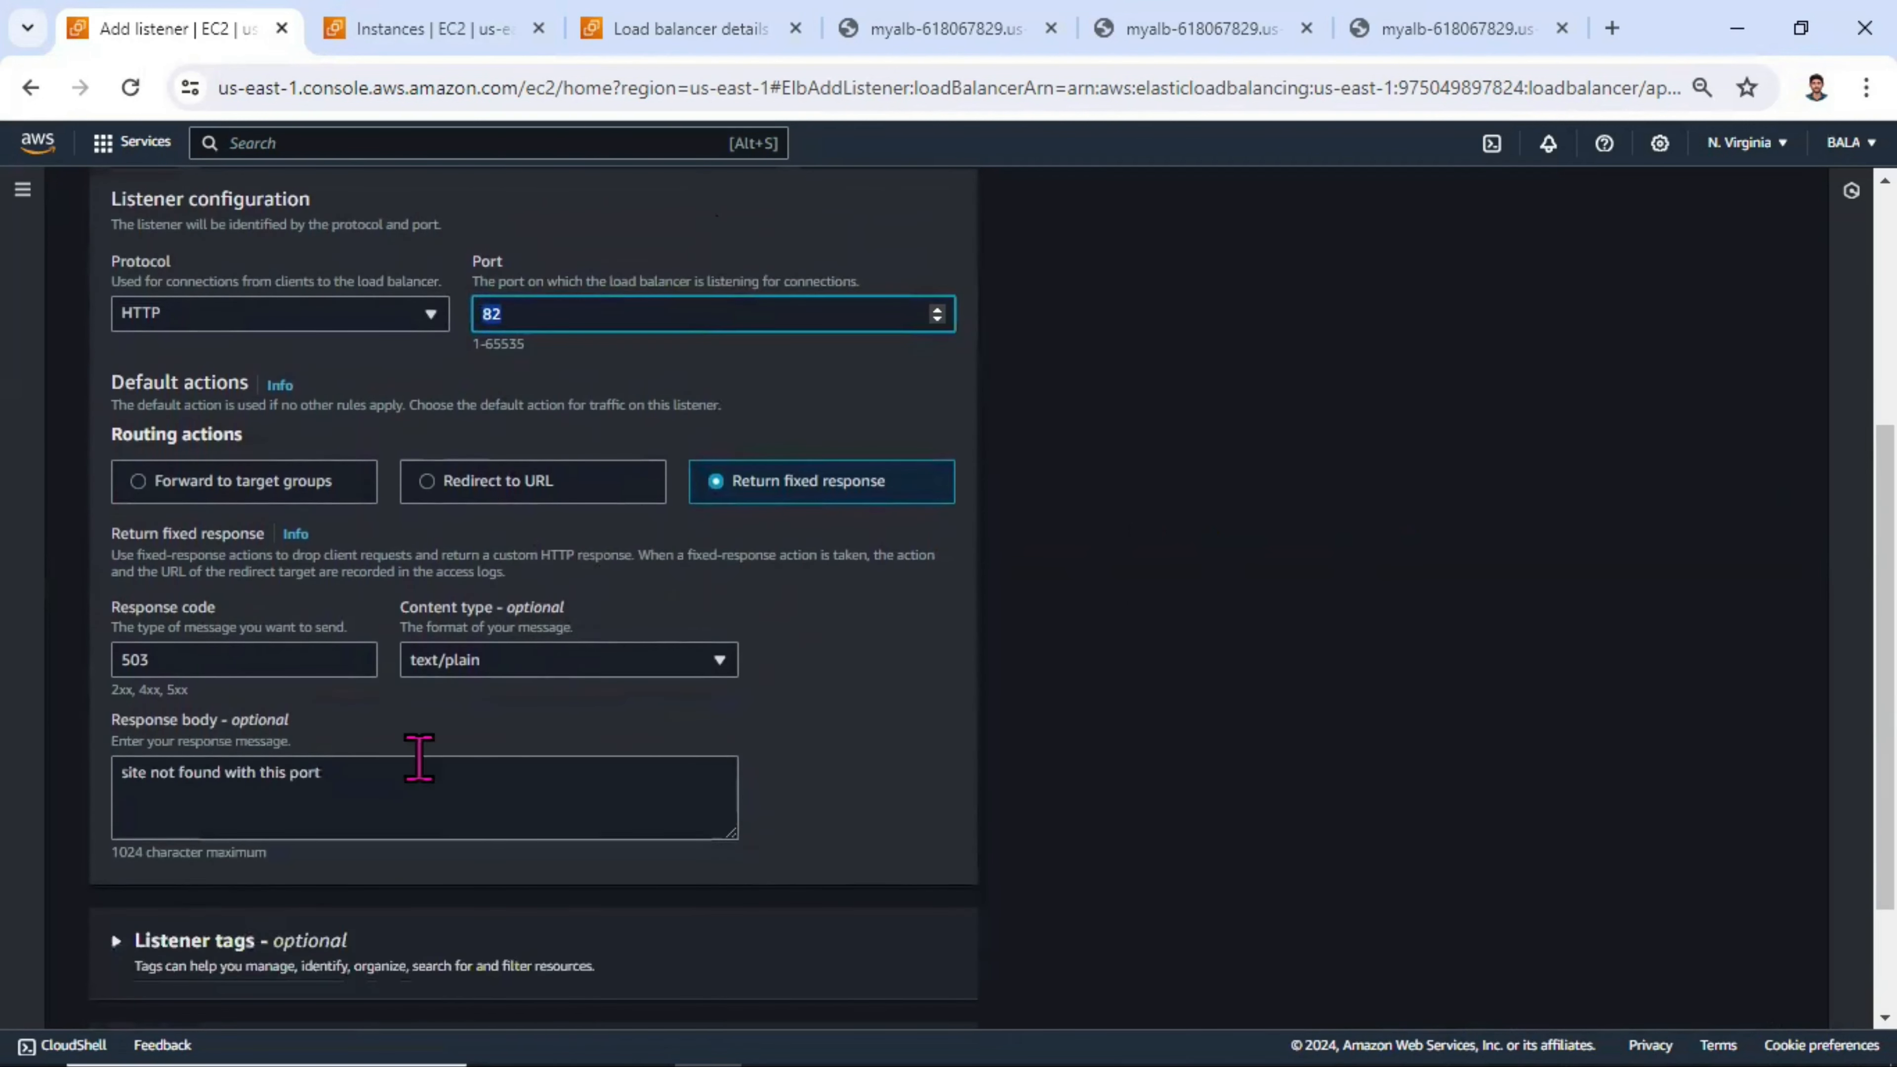
{"action": "double_click", "coordinate": [300, 669]}
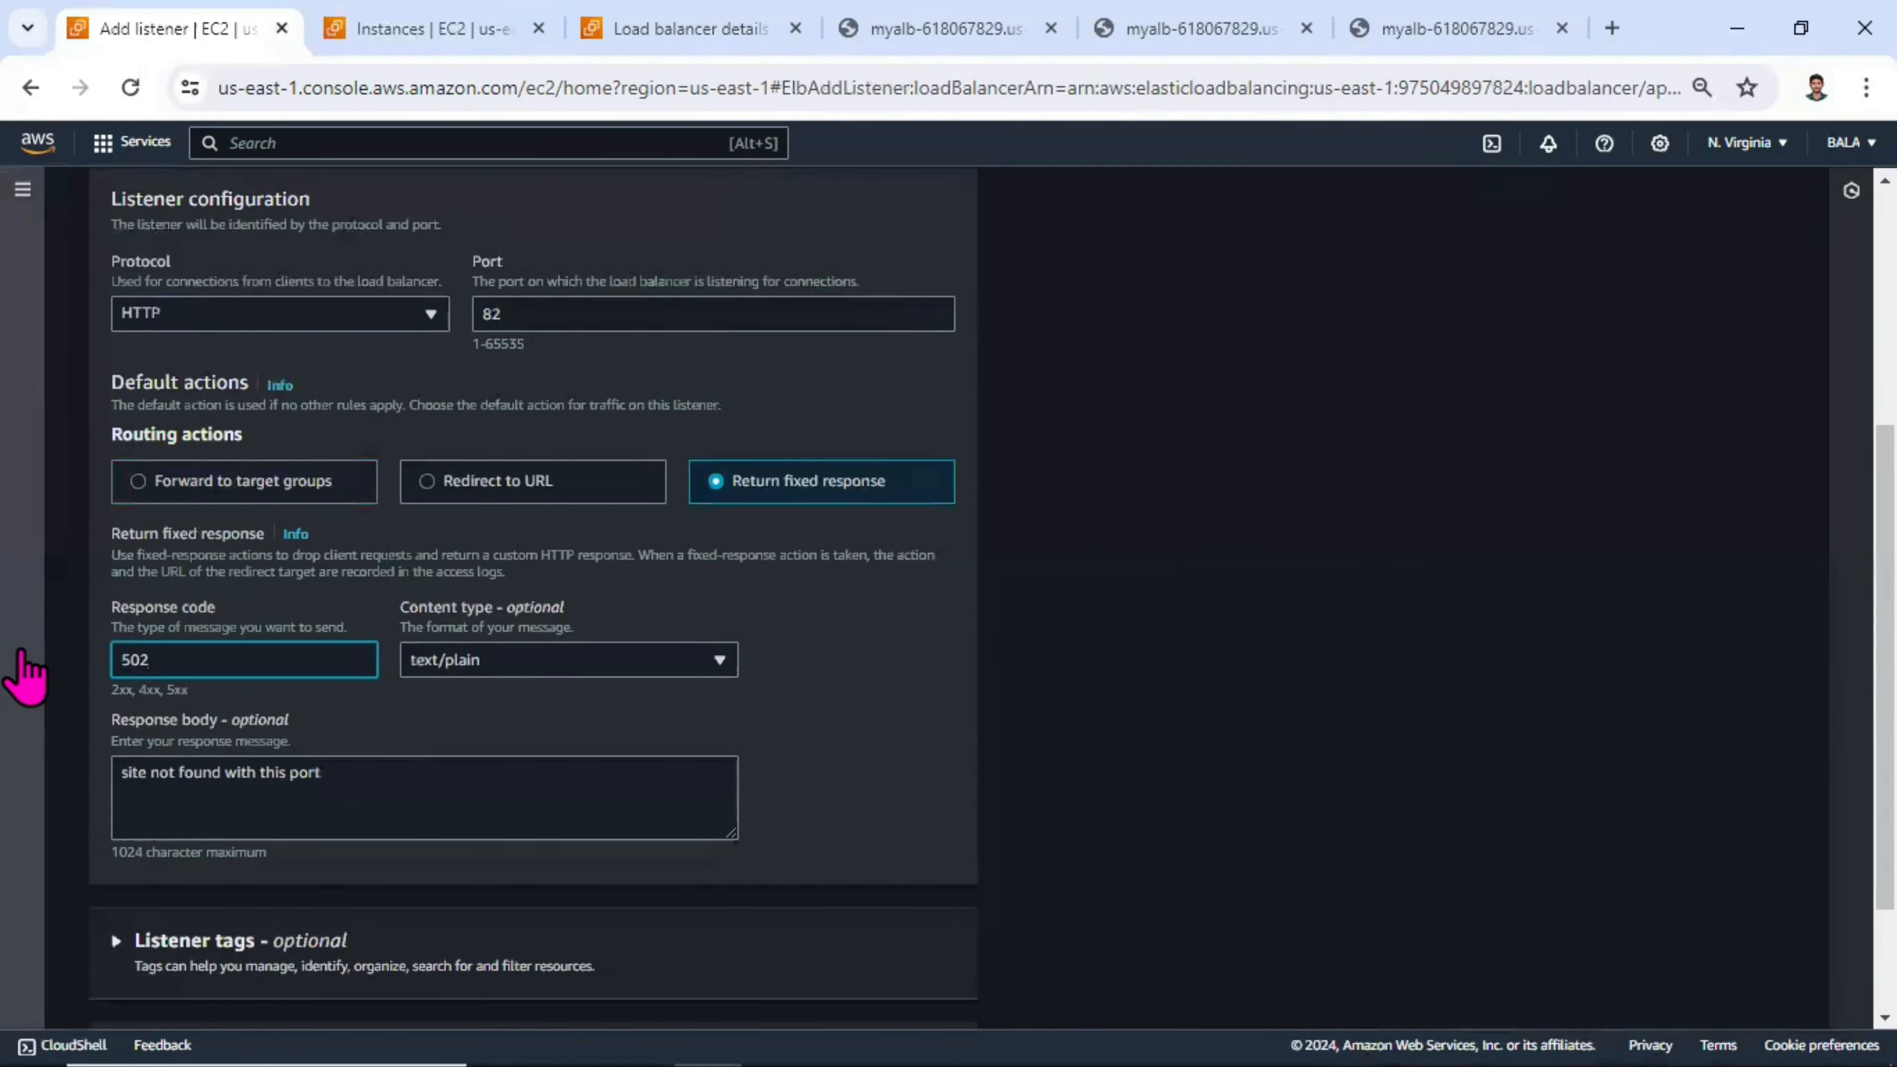
{"action": "left_click", "coordinate": [388, 763]}
{"action": "scroll", "coordinate": [419, 770], "scroll_direction": "down", "scroll_amount": 2}
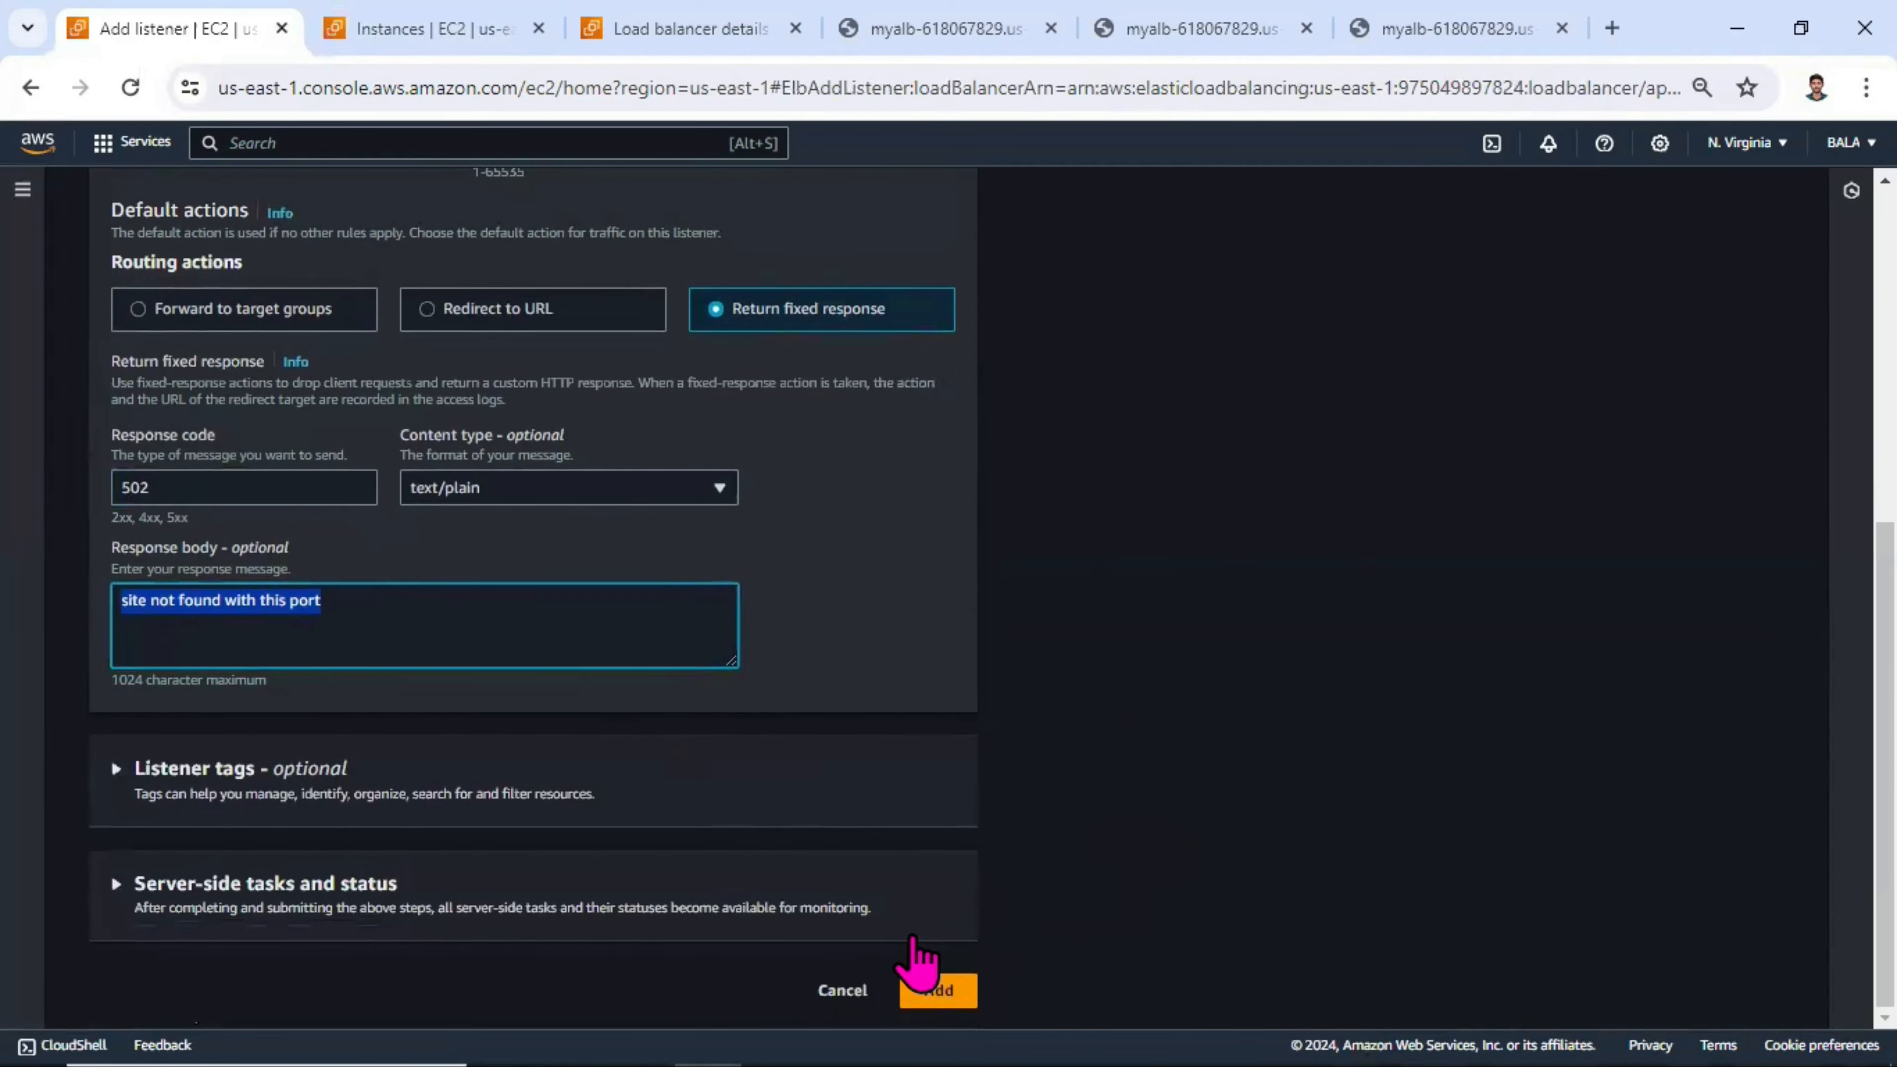
{"action": "left_click", "coordinate": [938, 989]}
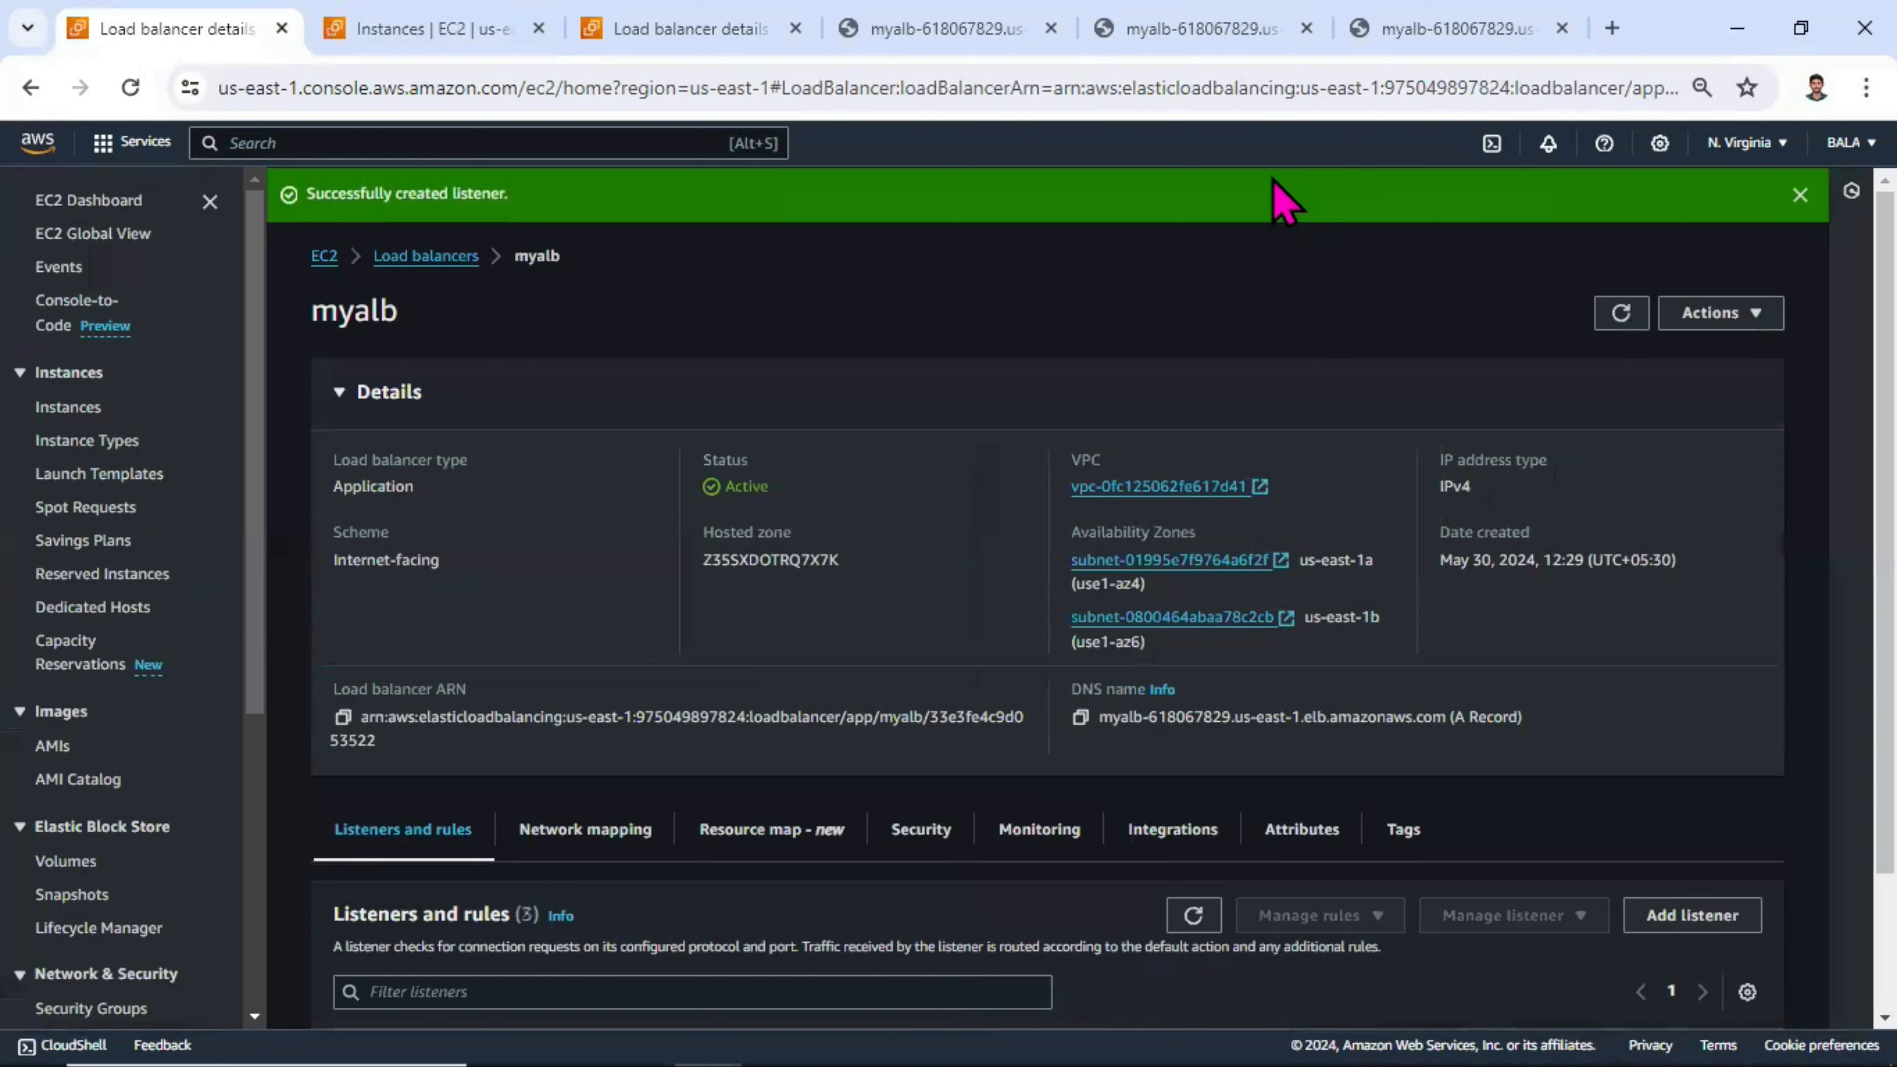
- Open the load balancer's DNS address with port 82 in a new browser tab and check the response text
{"action": "left_click", "coordinate": [1456, 28]}
{"action": "left_click", "coordinate": [855, 88]}
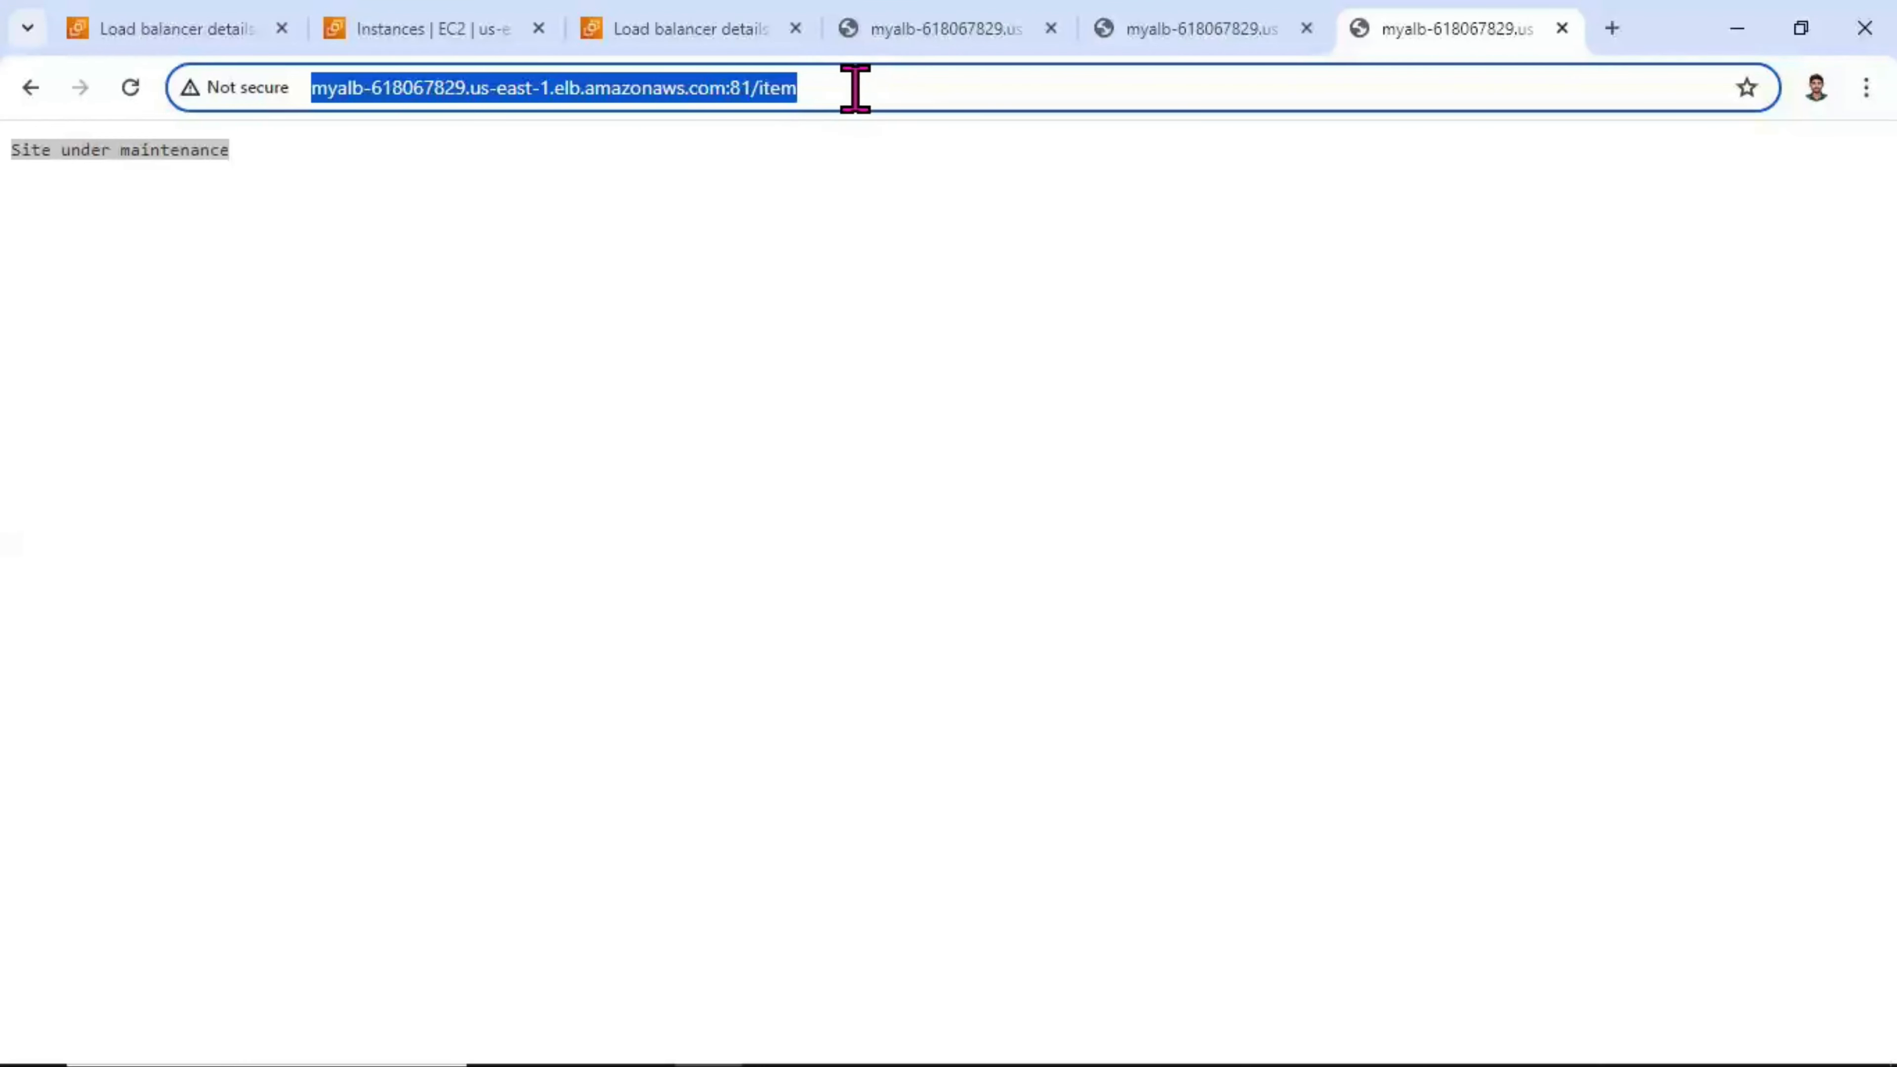
{"action": "left_click", "coordinate": [1016, 27]}
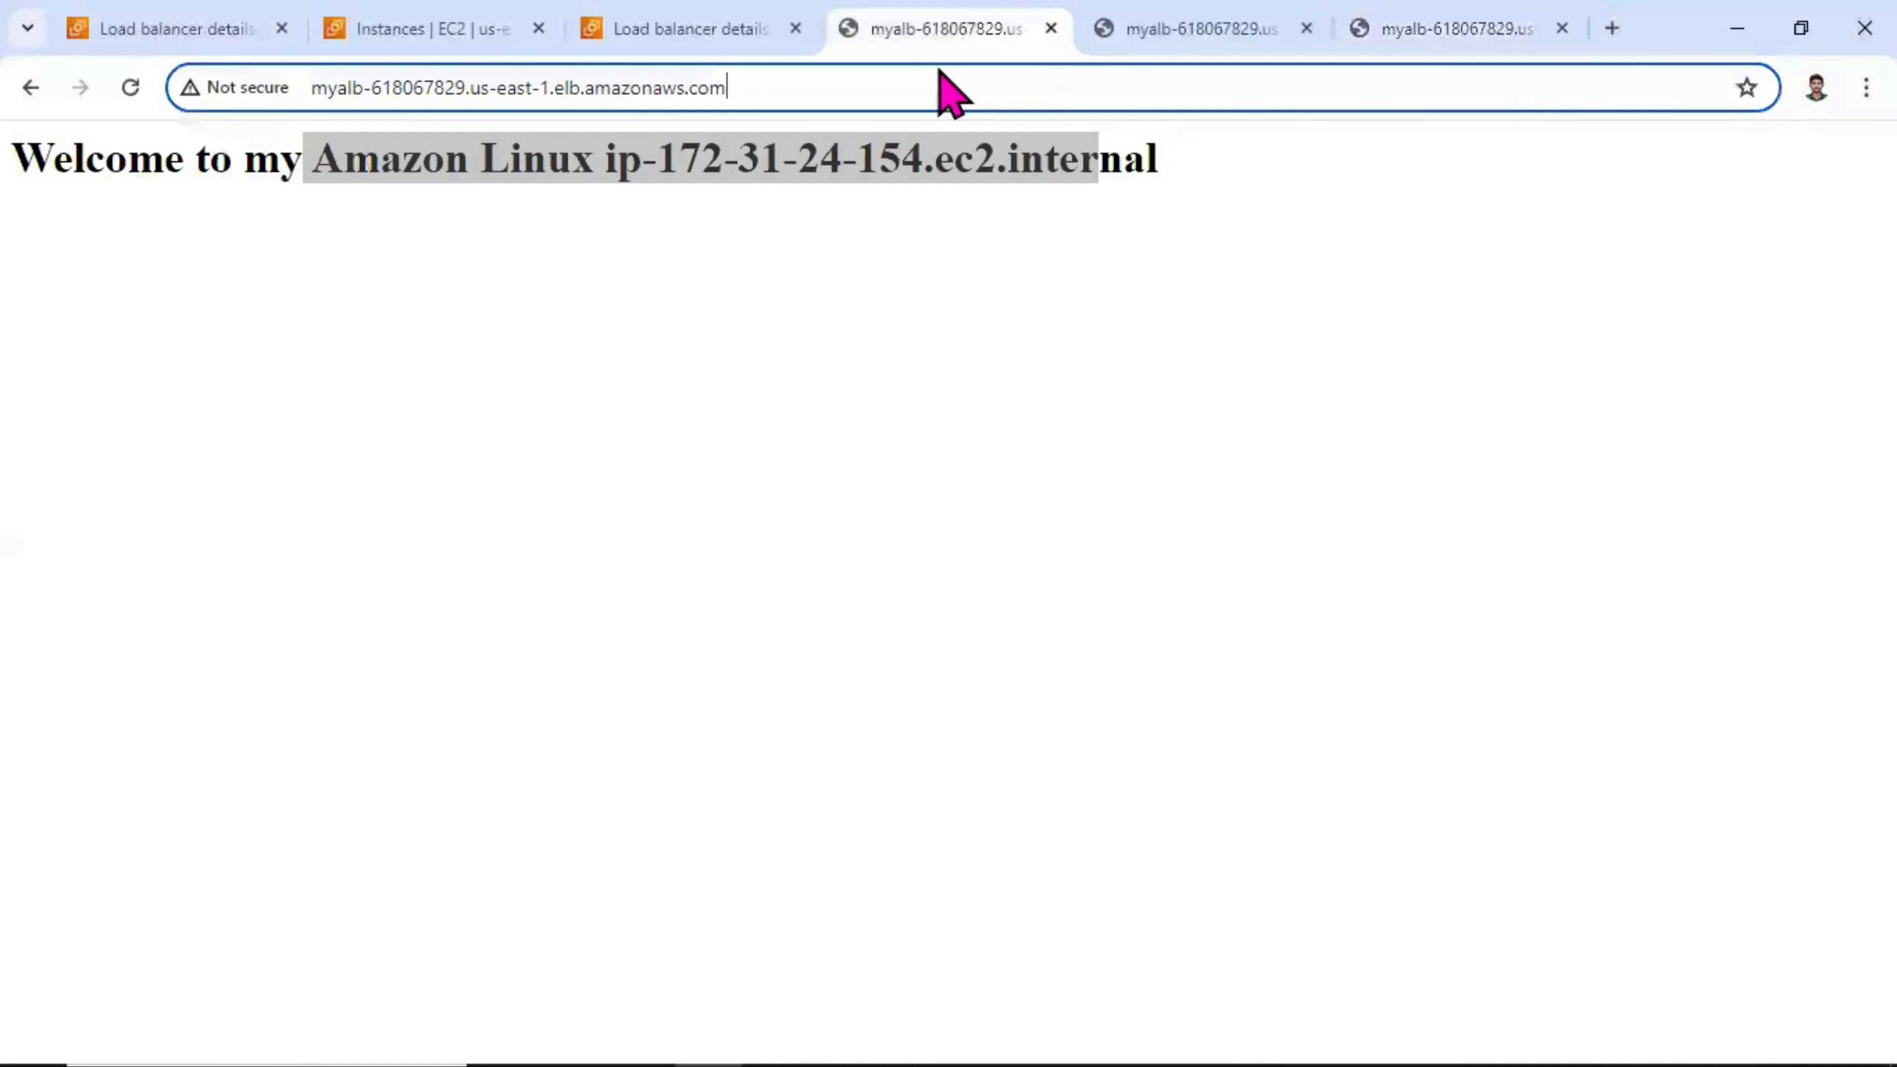
{"action": "key", "text": "ctrl+a"}
{"action": "key", "text": "ctrl+c"}
{"action": "left_click", "coordinate": [1611, 28]}
{"action": "key", "text": "ctrl+v"}
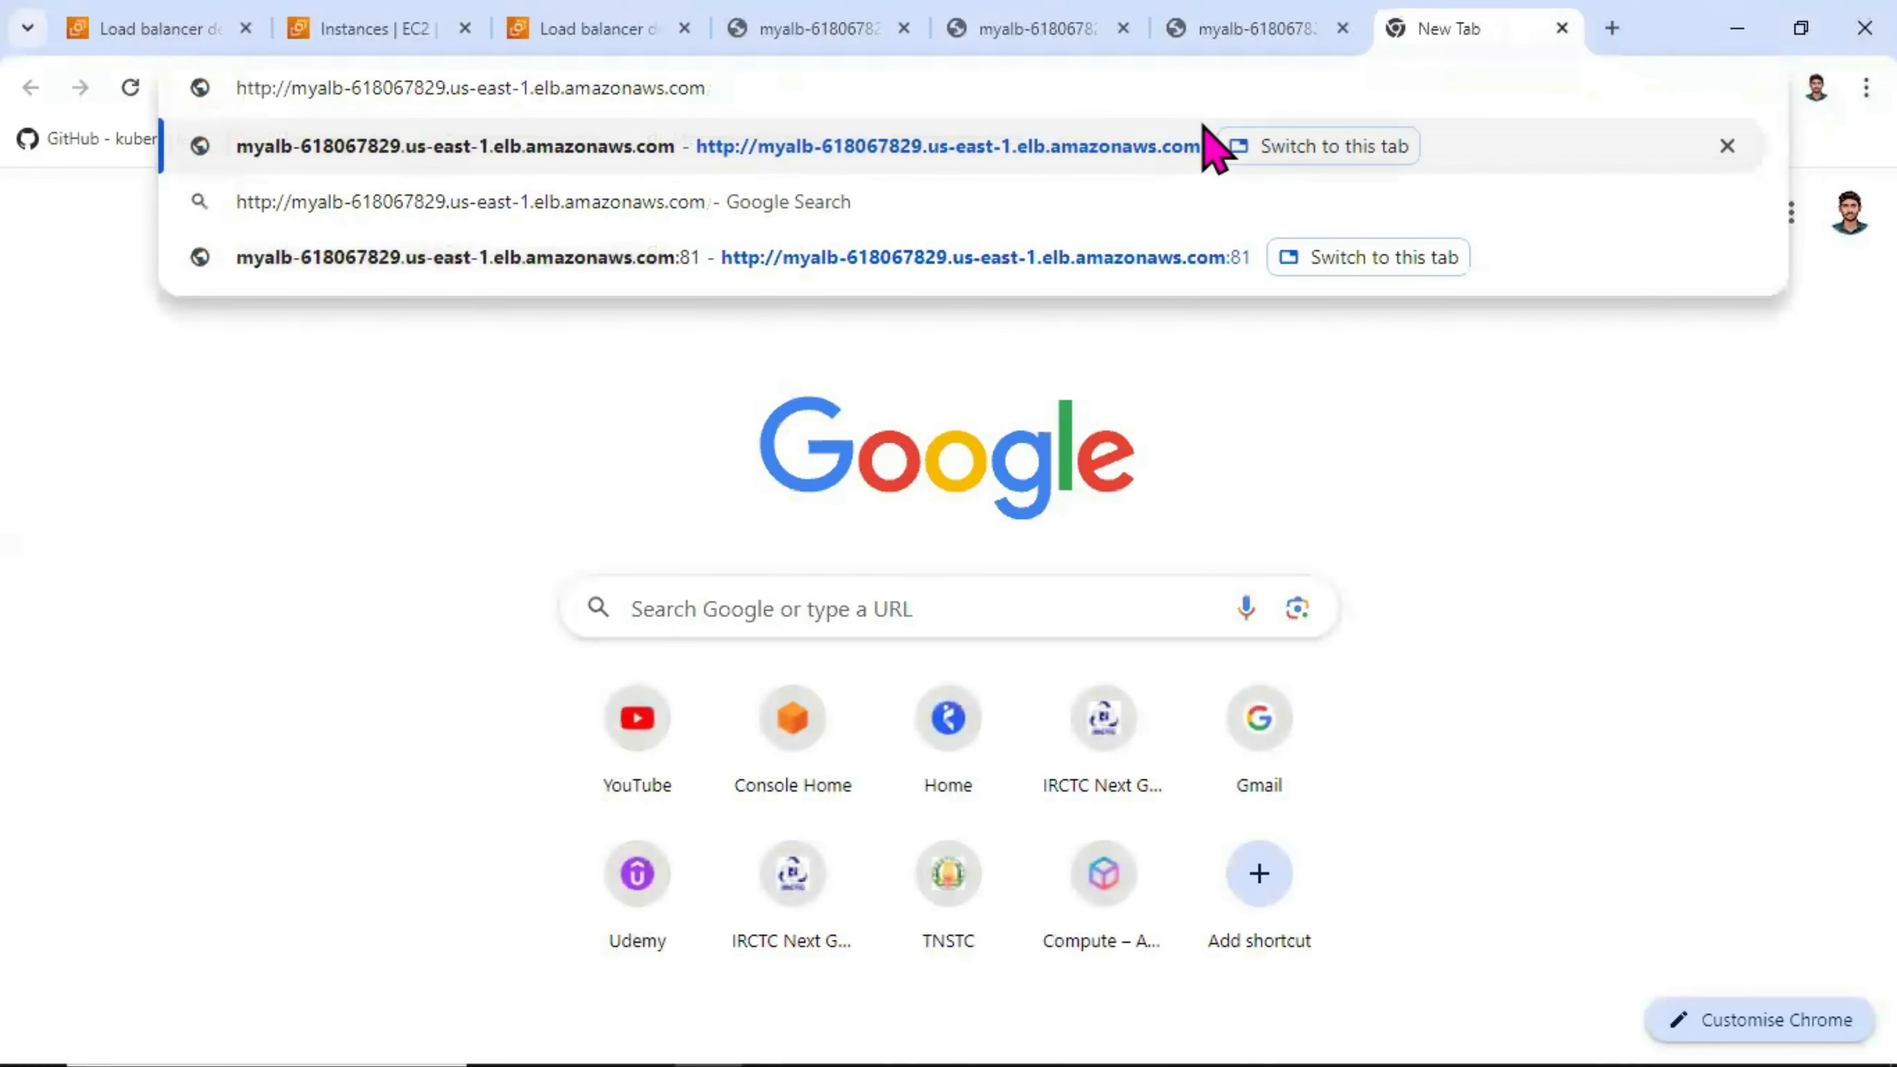
{"action": "type", "text": ":82"}
{"action": "key", "text": "Return"}
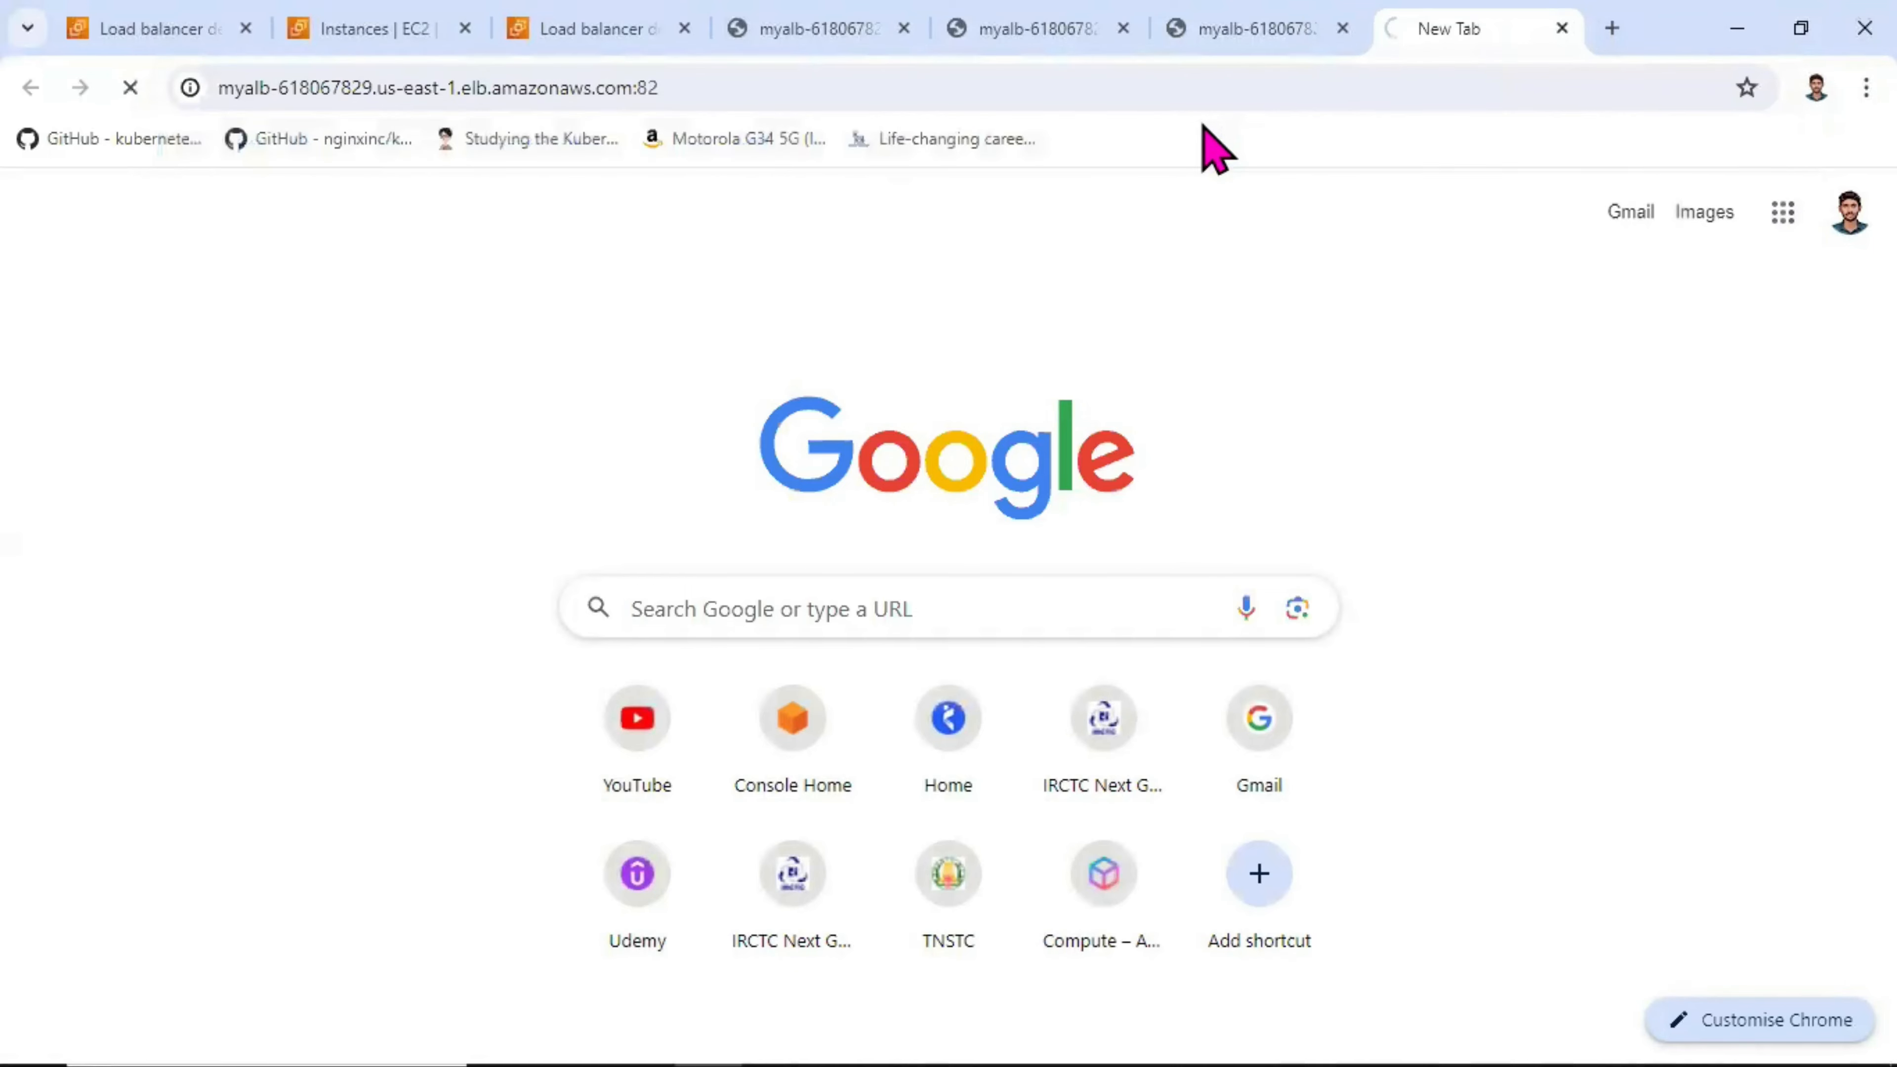
{"action": "left_click_drag", "start_coordinate": [299, 150], "coordinate": [3, 159]}
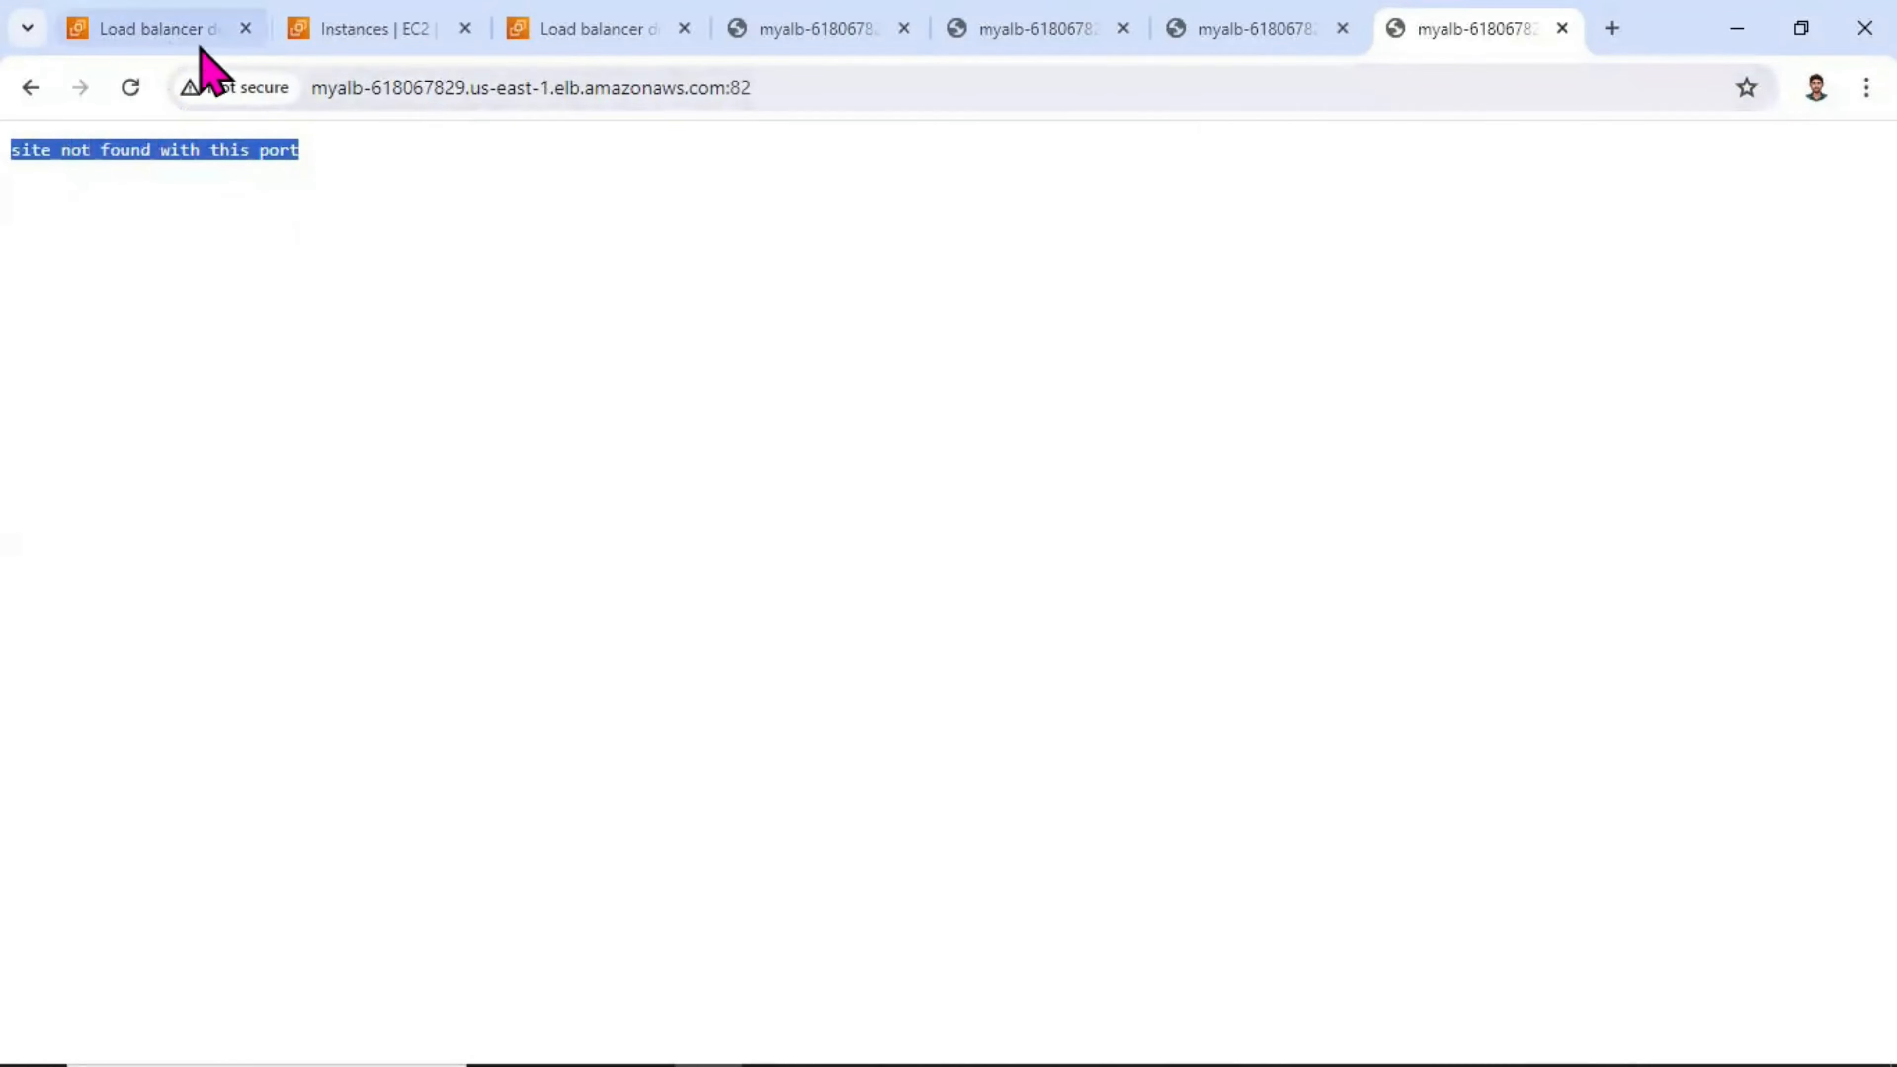
{"action": "left_click", "coordinate": [796, 88]}
- Review the default actions and rules of all listeners in myalb's details
{"action": "left_click", "coordinate": [75, 16]}
{"action": "scroll", "coordinate": [690, 677], "scroll_direction": "down", "scroll_amount": 5}
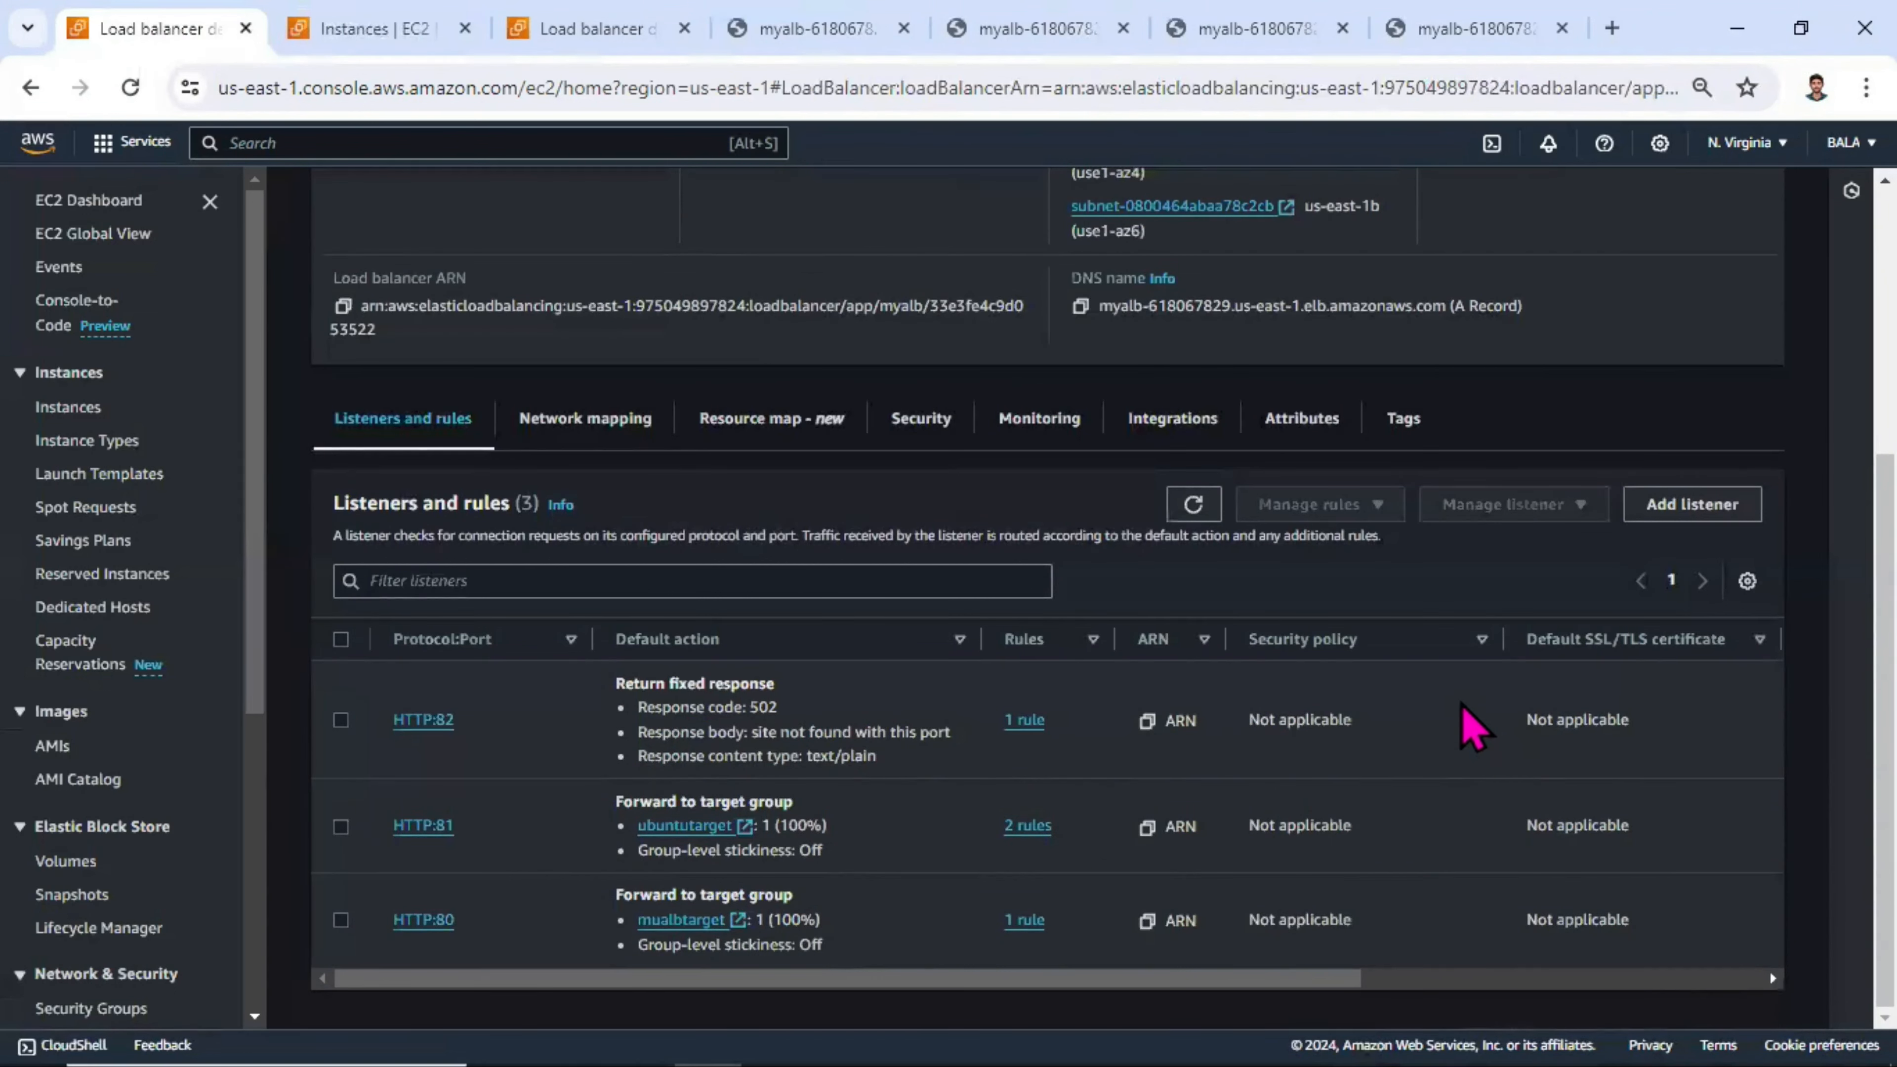
{"action": "scroll", "coordinate": [1578, 641], "scroll_direction": "up", "scroll_amount": 4}
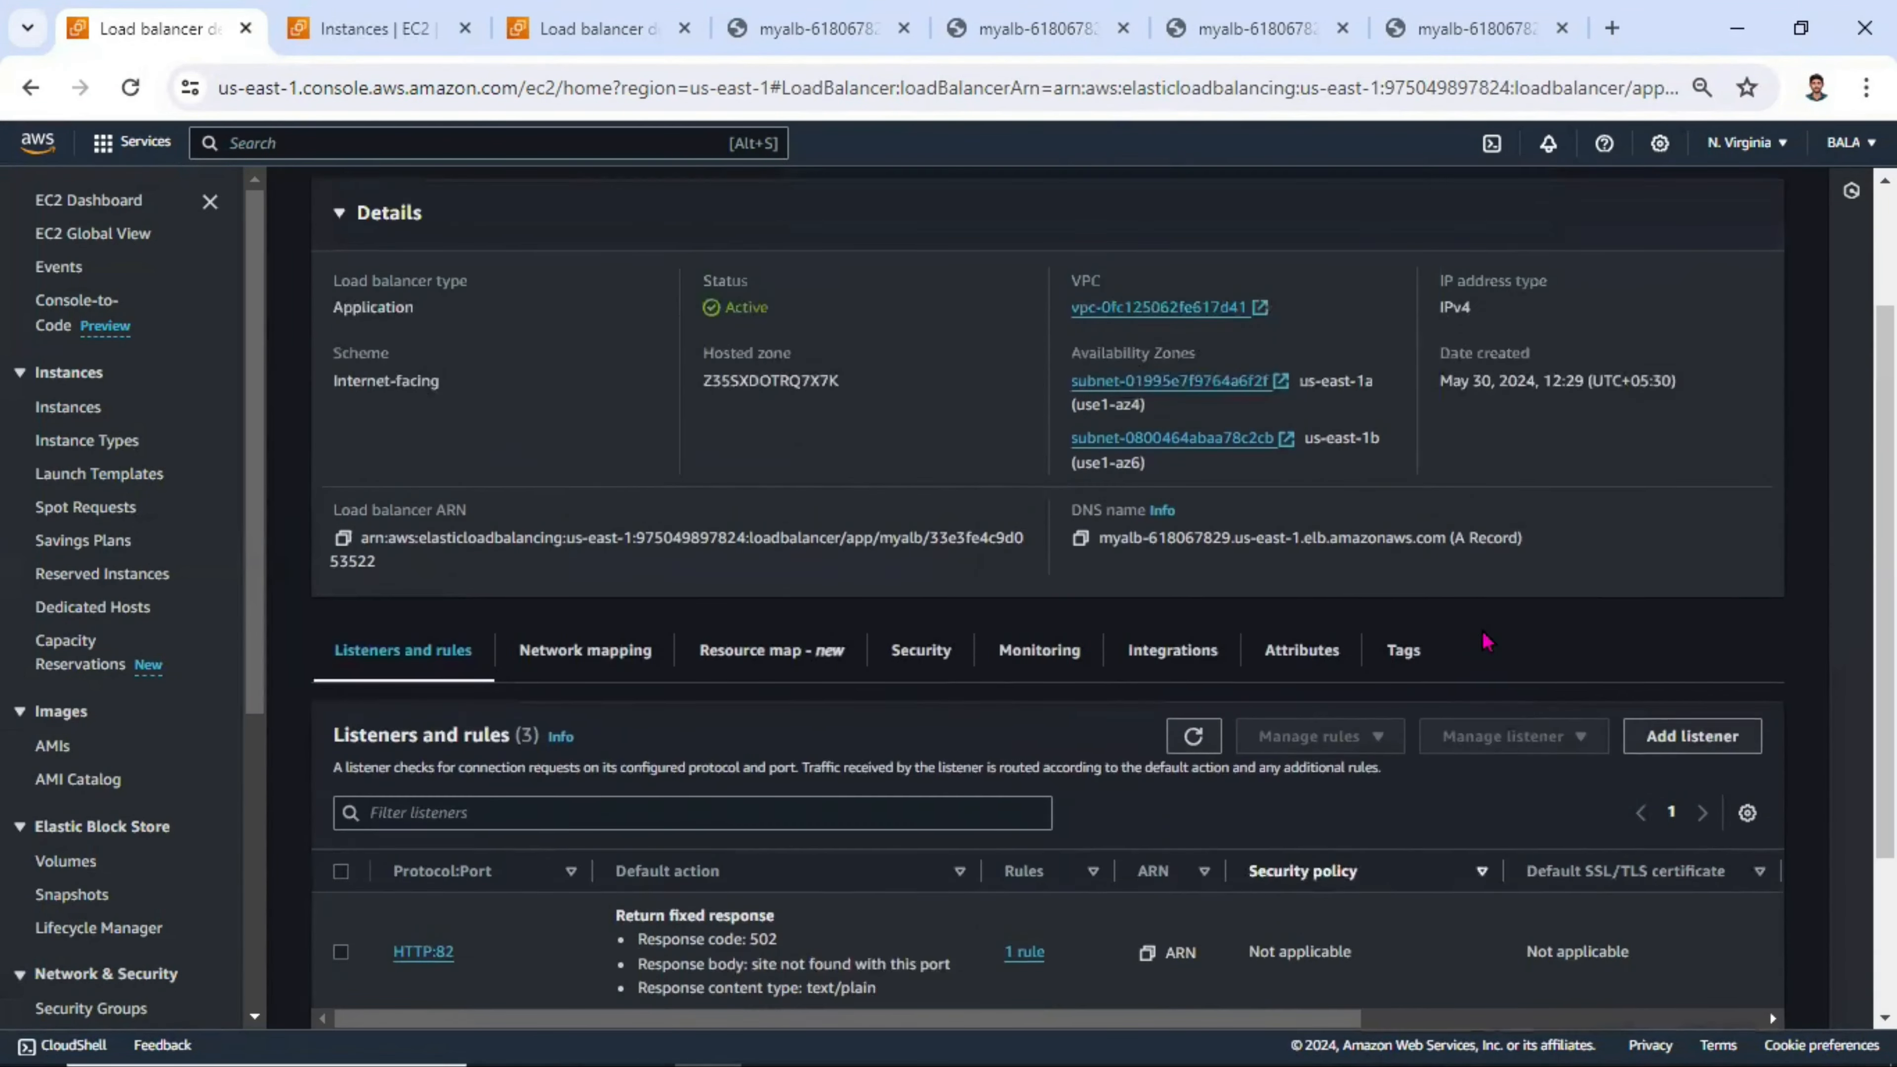
{"action": "scroll", "coordinate": [1231, 508], "scroll_direction": "up", "scroll_amount": 2}
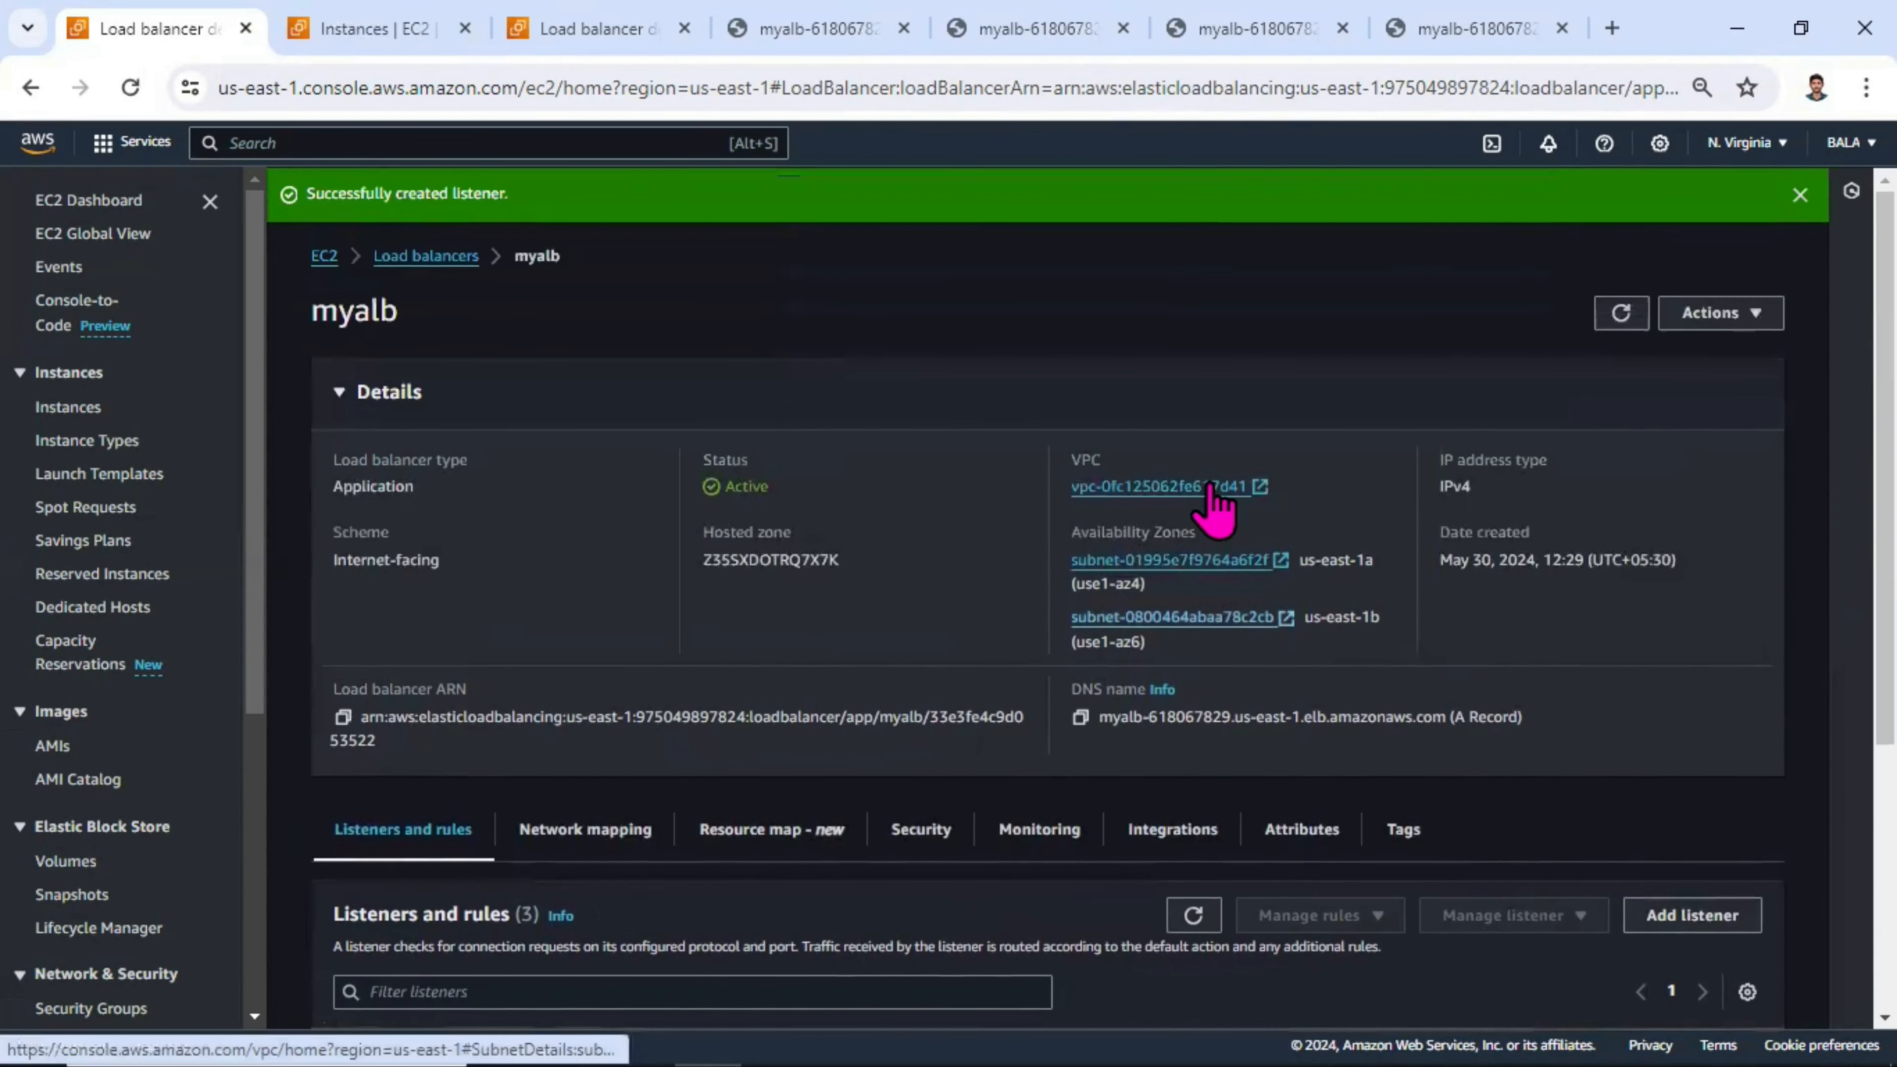
{"action": "scroll", "coordinate": [866, 479], "scroll_direction": "down", "scroll_amount": 4}
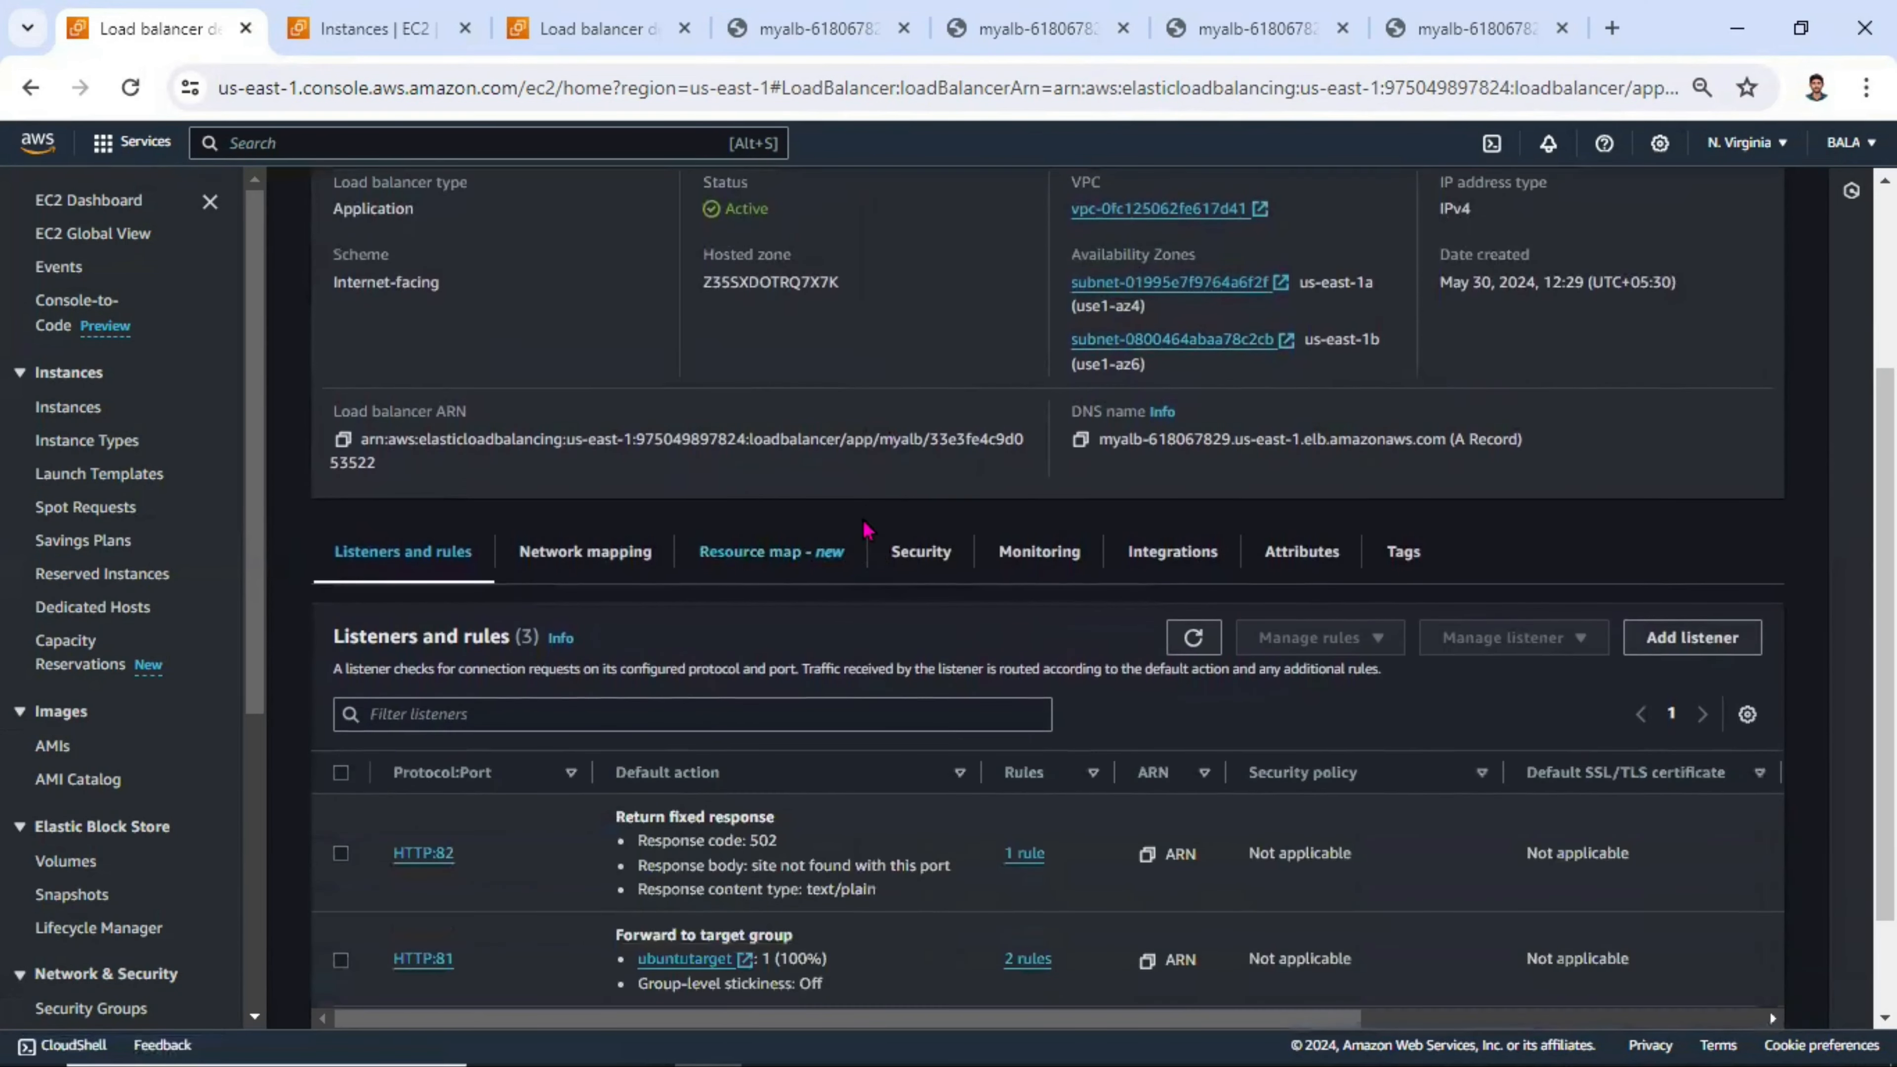
{"action": "scroll", "coordinate": [874, 523], "scroll_direction": "down", "scroll_amount": 2}
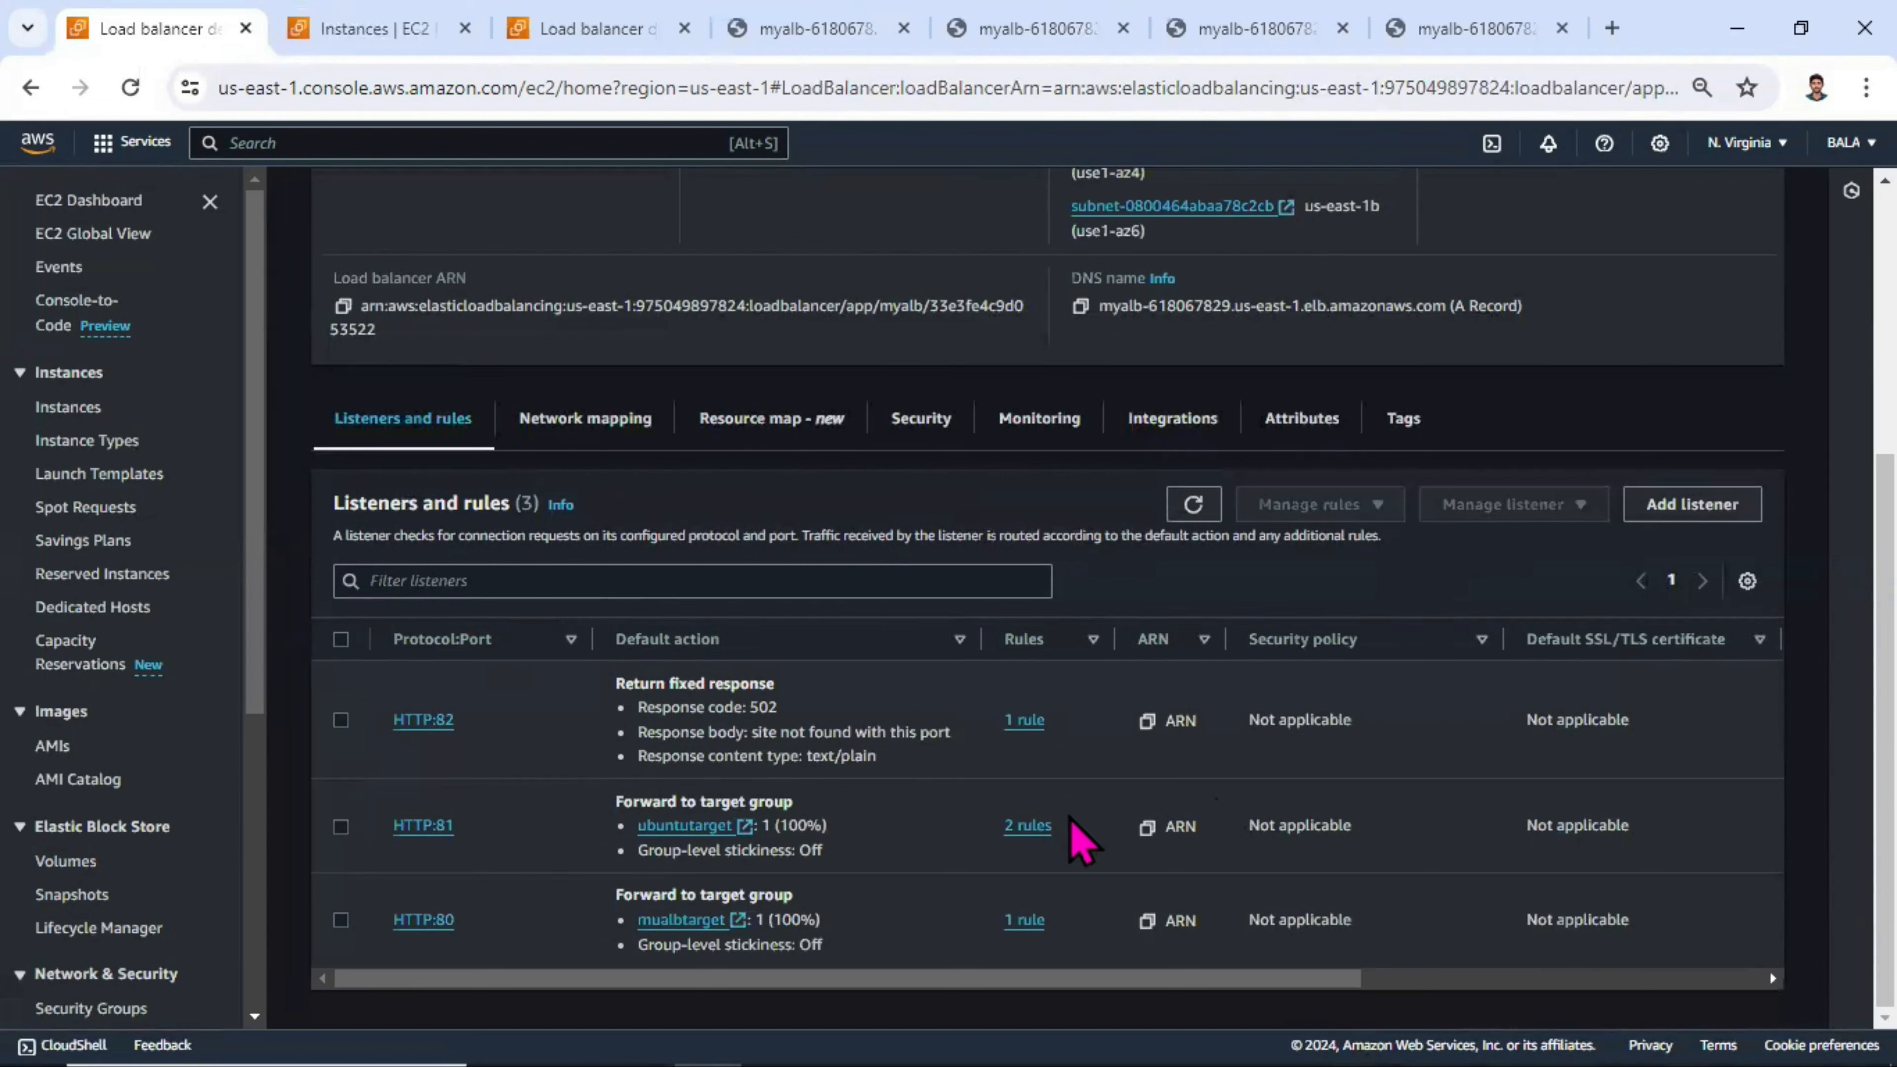